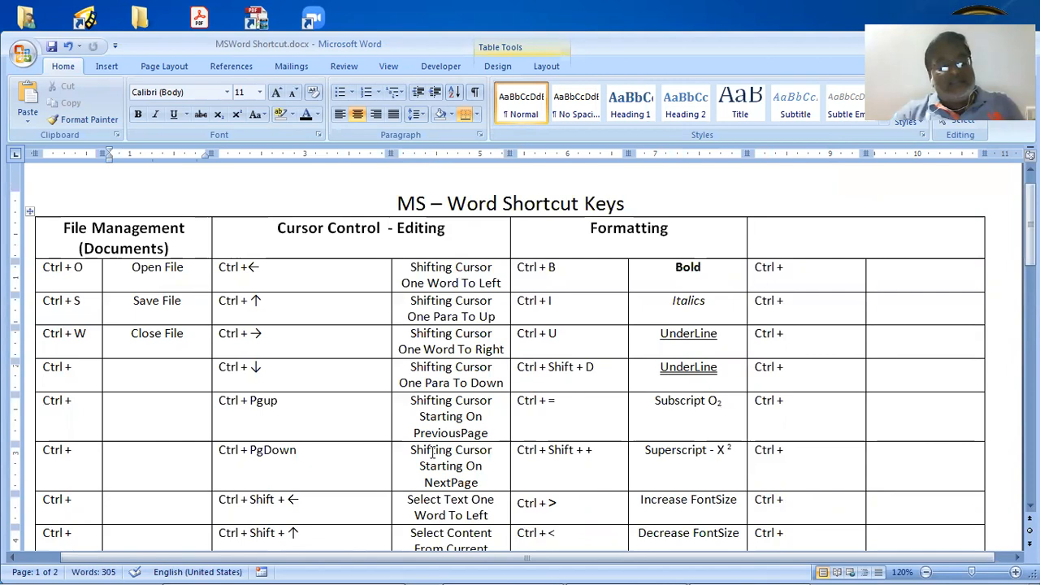
Save MSWord Shortcut.docx with Ctrl+S, leaving the shortcut table unchanged
{"action": "key", "text": "ctrl+s"}
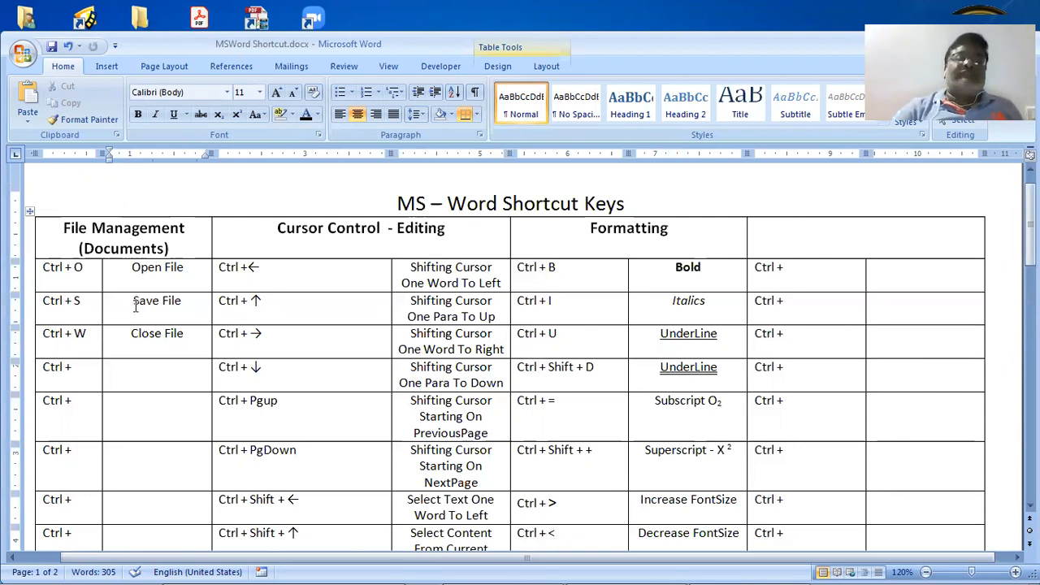
Drag the table borders to widen the Cursor Control description column and rebalance the Formatting columns
{"action": "scroll", "coordinate": [142, 312], "scroll_direction": "down", "scroll_amount": 1}
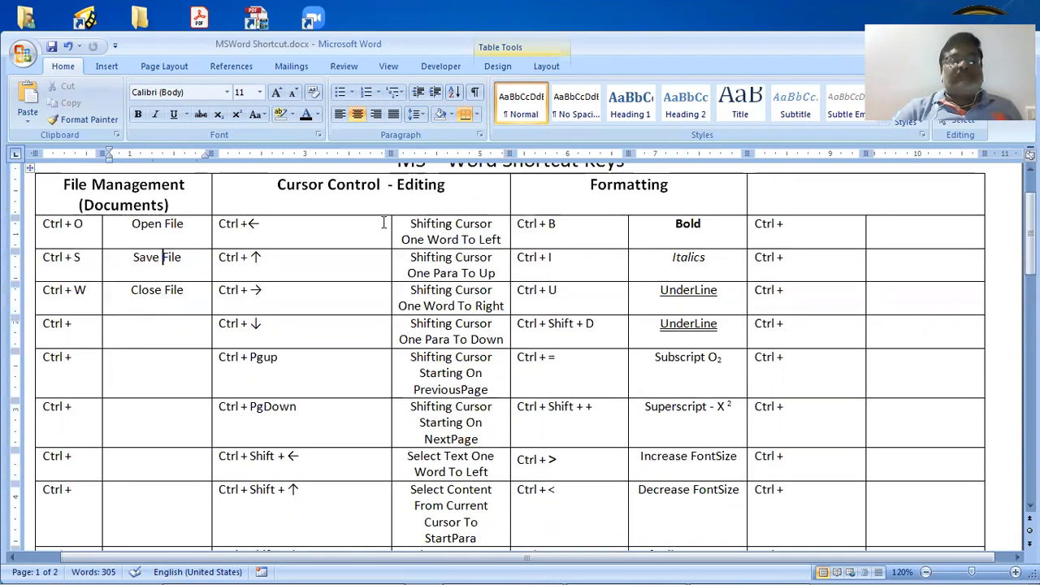
{"action": "left_click_drag", "start_coordinate": [391, 230], "coordinate": [318, 228]}
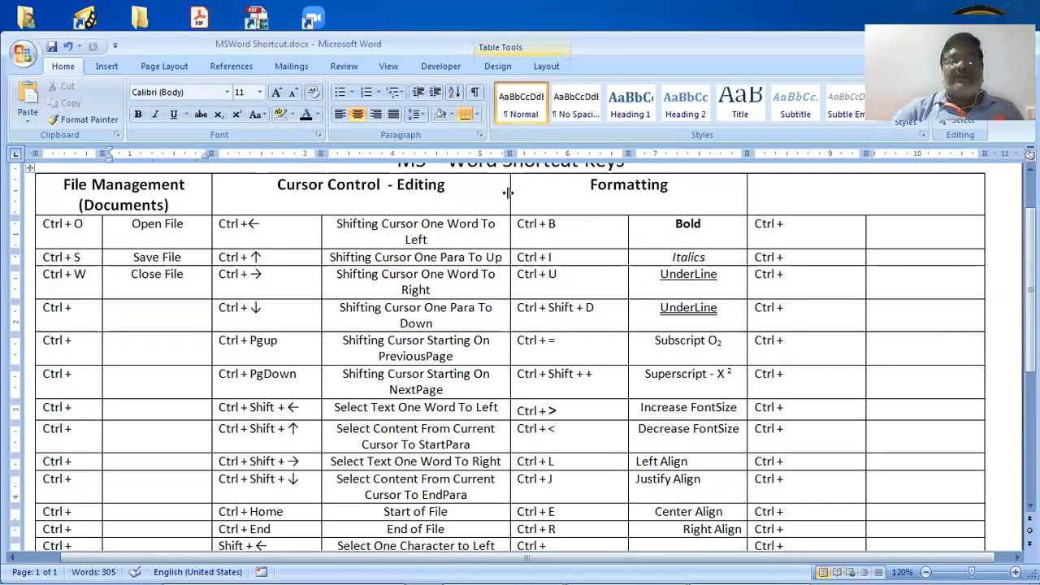
{"action": "left_click_drag", "start_coordinate": [508, 193], "coordinate": [551, 196]}
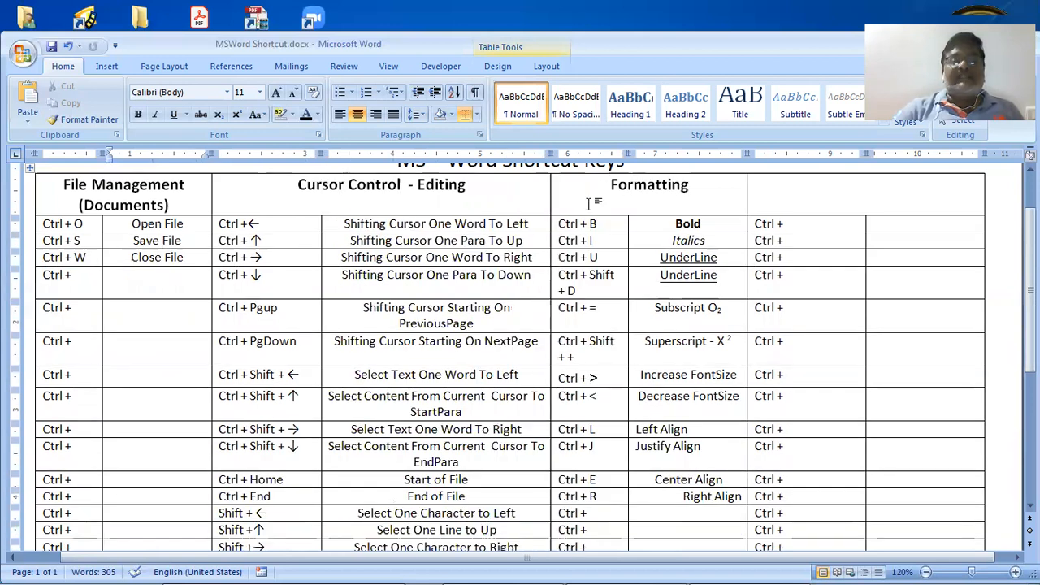
{"action": "left_click_drag", "start_coordinate": [625, 226], "coordinate": [650, 228]}
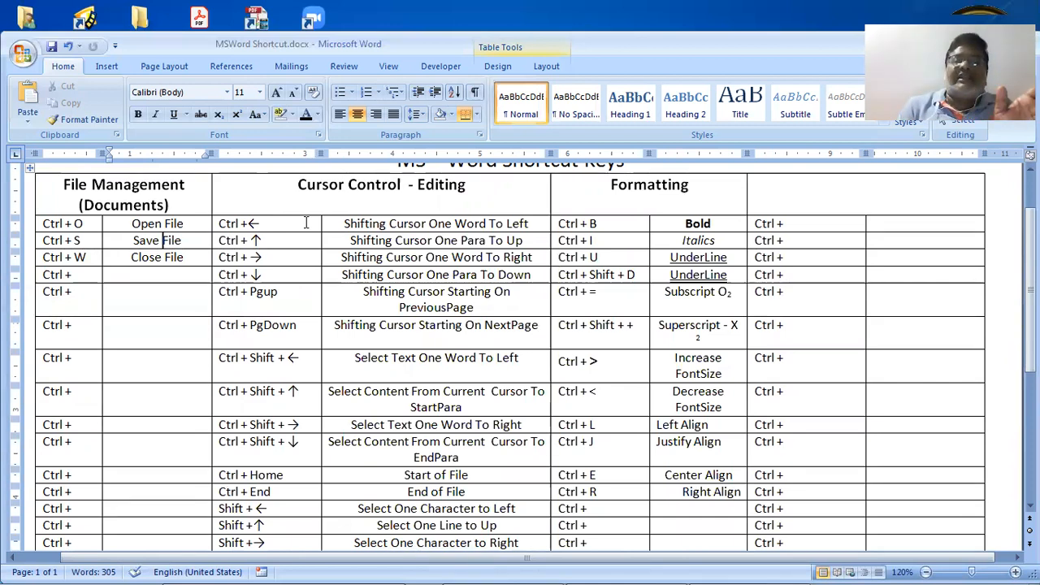
{"action": "left_click", "coordinate": [306, 223]}
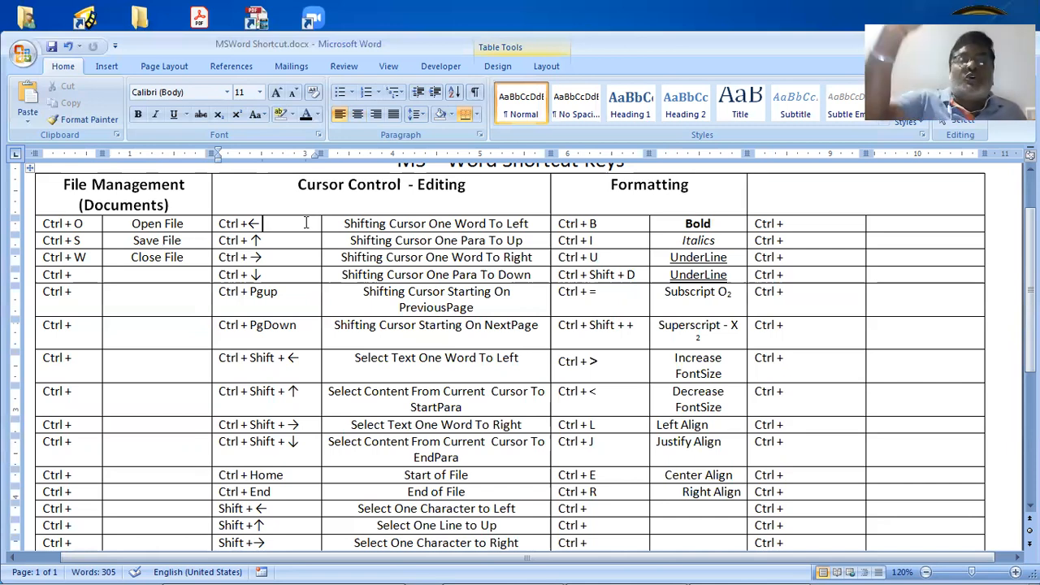
{"action": "key", "text": "Down"}
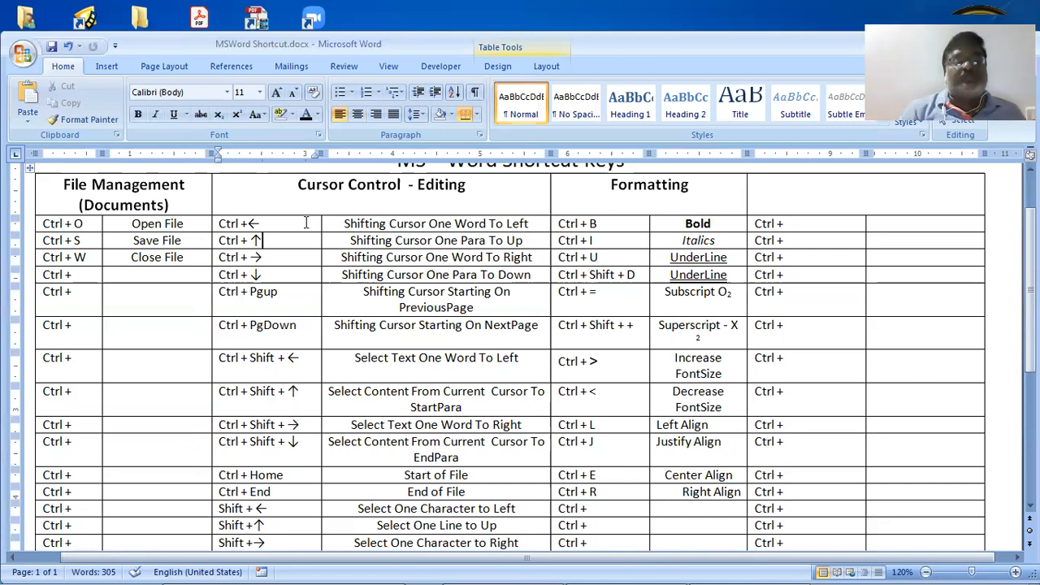
{"action": "key", "text": "Down"}
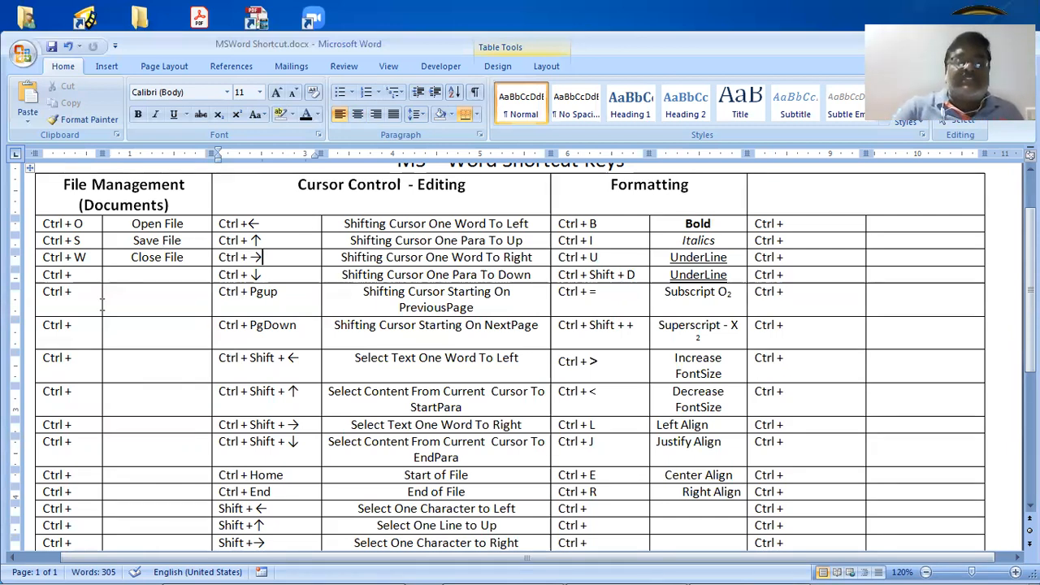
{"action": "left_click", "coordinate": [385, 274]}
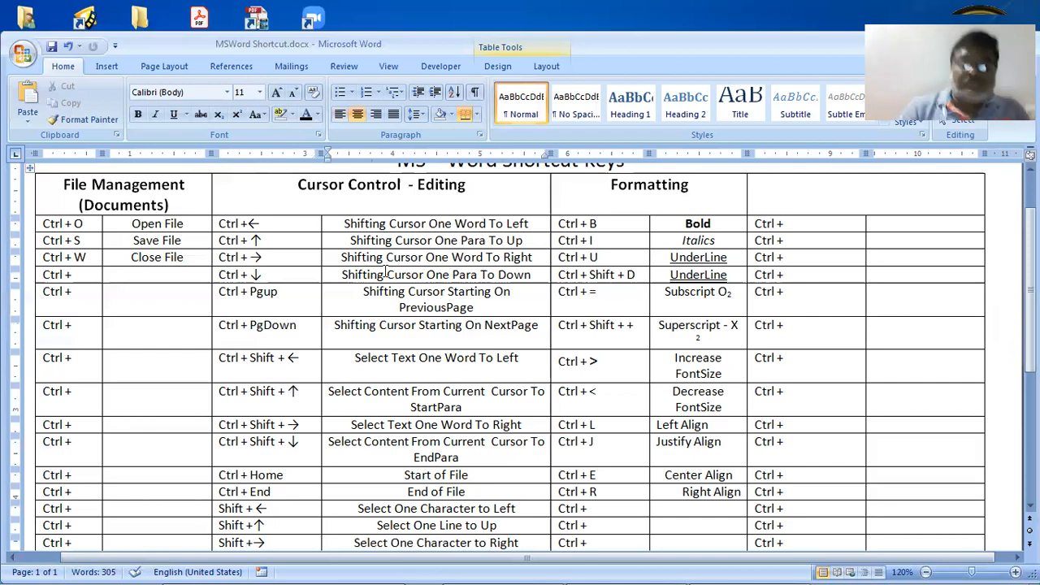
{"action": "key", "text": "Up"}
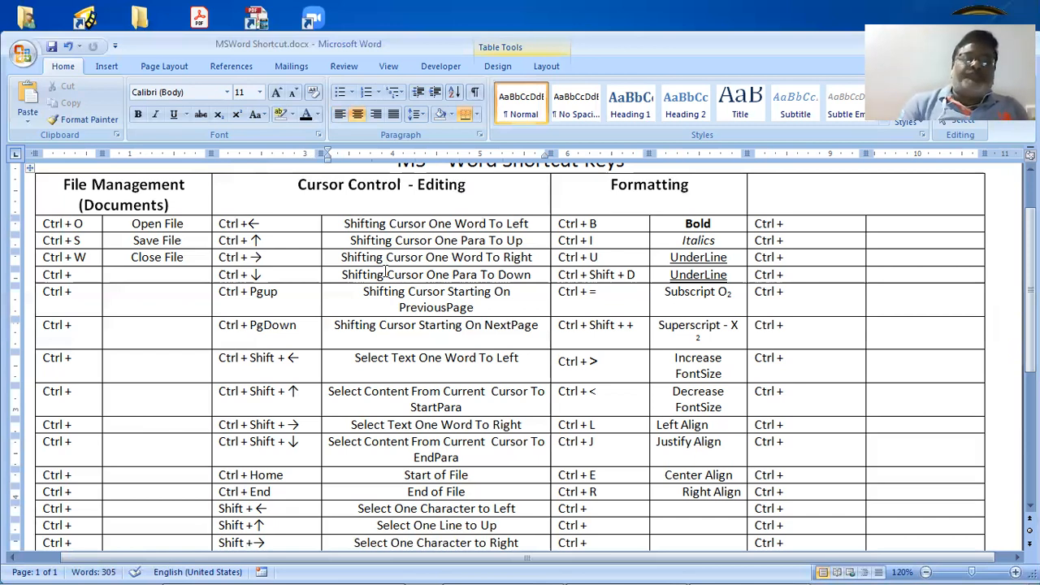
{"action": "key", "text": "ctrl+Right"}
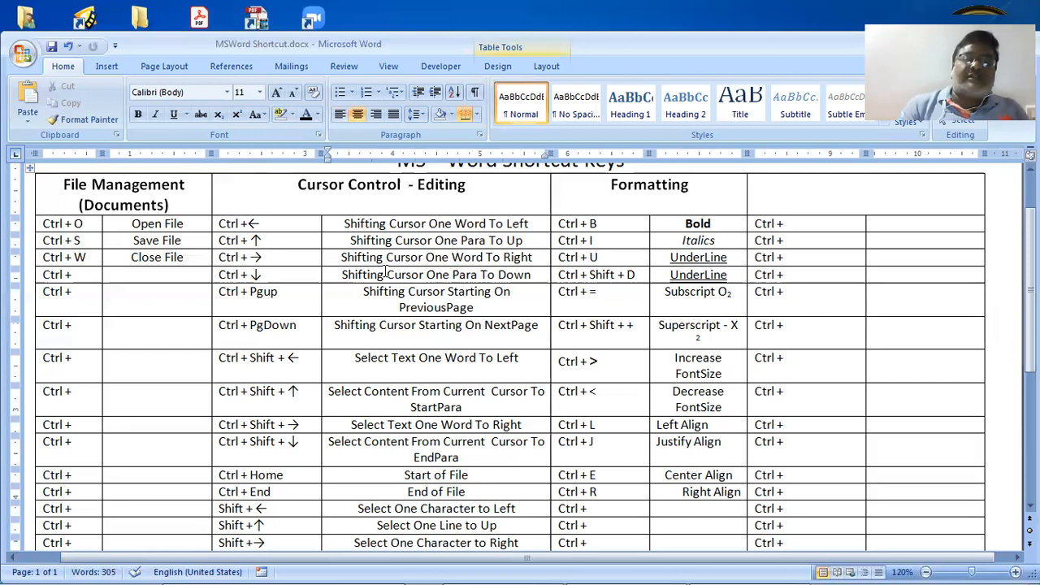
{"action": "key", "text": "ctrl+Right"}
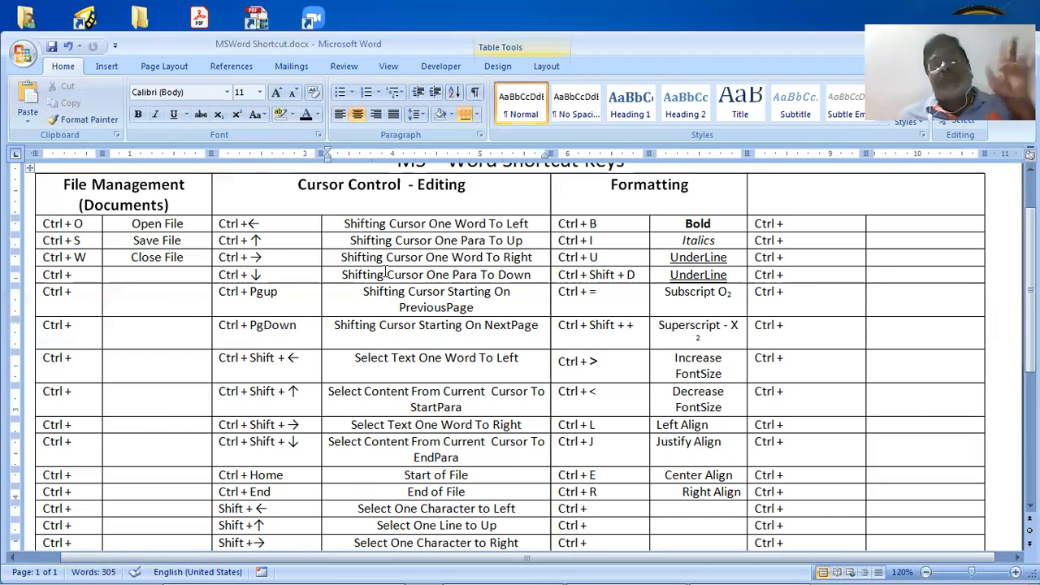
{"action": "key", "text": "ctrl+Left"}
{"action": "key", "text": "ctrl+Left"}
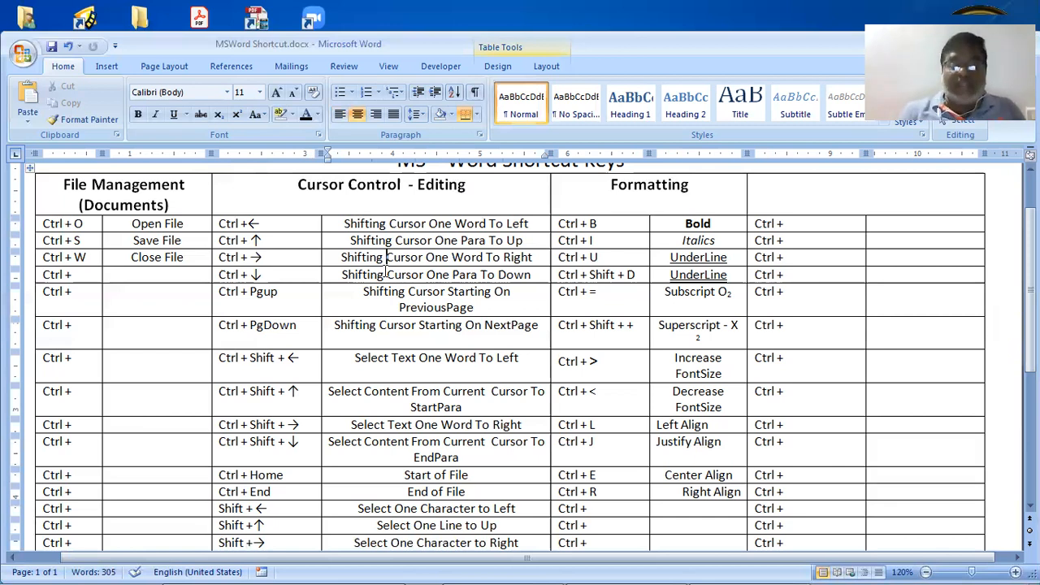
{"action": "key", "text": "ctrl+Down"}
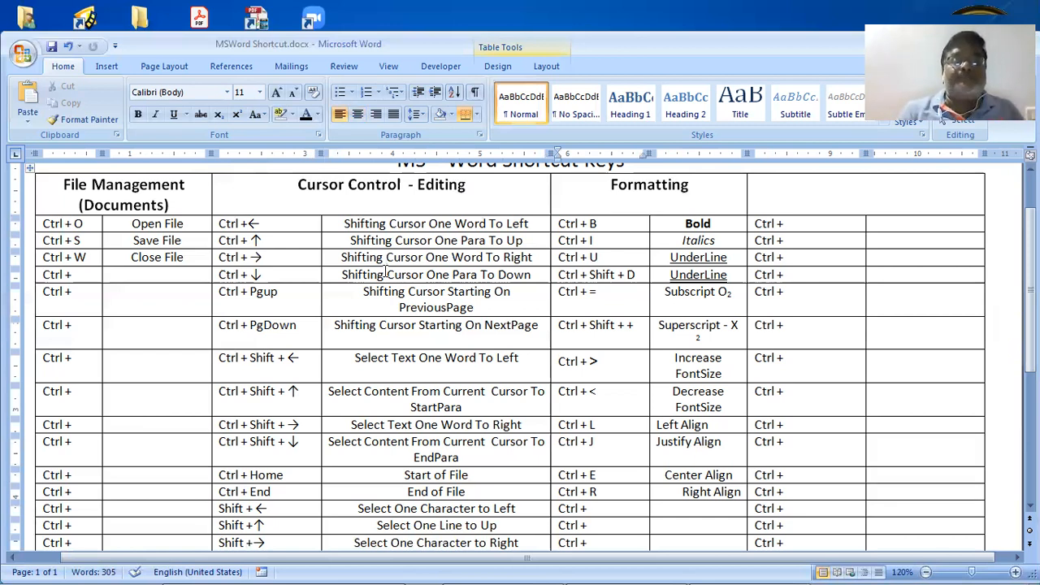
{"action": "key", "text": "ctrl+Left"}
{"action": "key", "text": "Left"}
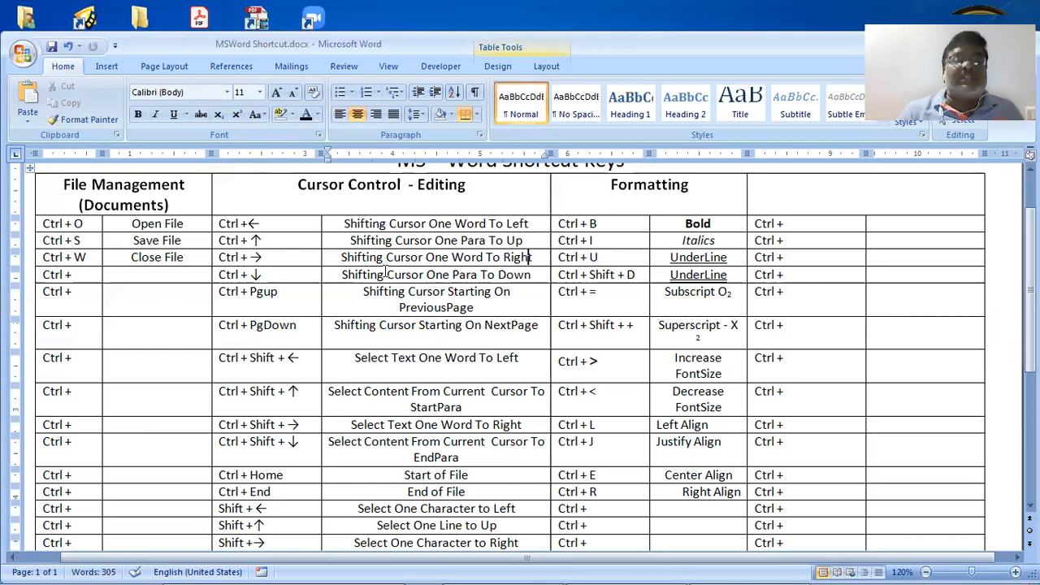
{"action": "key", "text": "Down"}
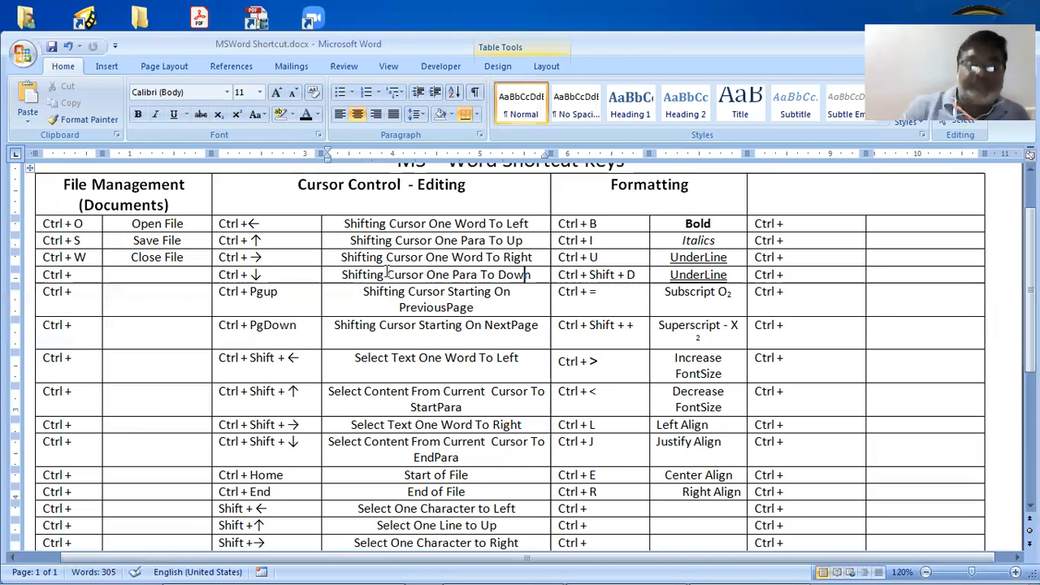
{"action": "key", "text": "Down"}
{"action": "key", "text": "Down"}
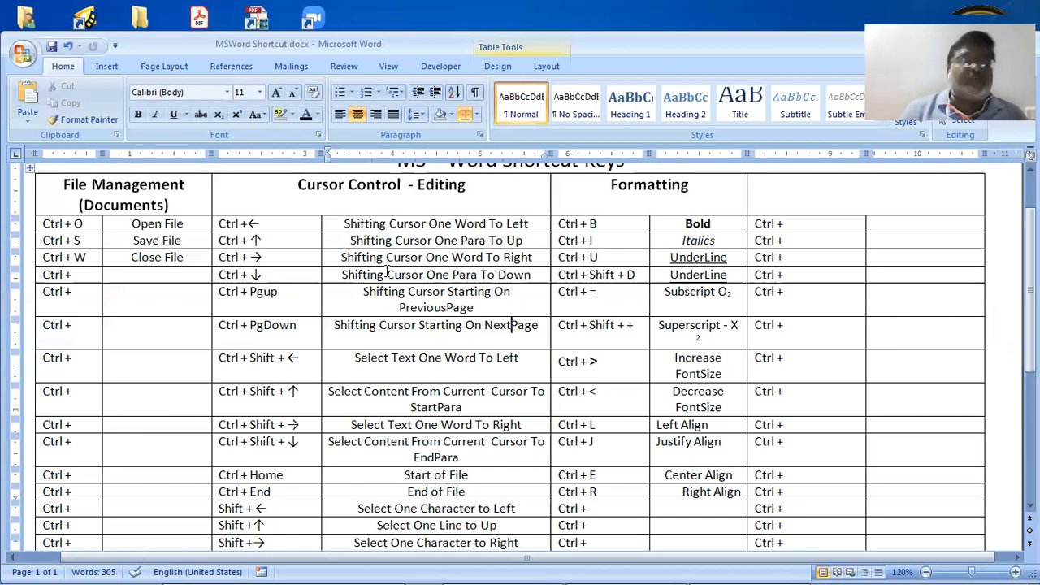
{"action": "key", "text": "ctrl+Left"}
{"action": "key", "text": "ctrl+Left"}
{"action": "key", "text": "ctrl+Left"}
{"action": "key", "text": "ctrl+Left"}
{"action": "key", "text": "ctrl+Left"}
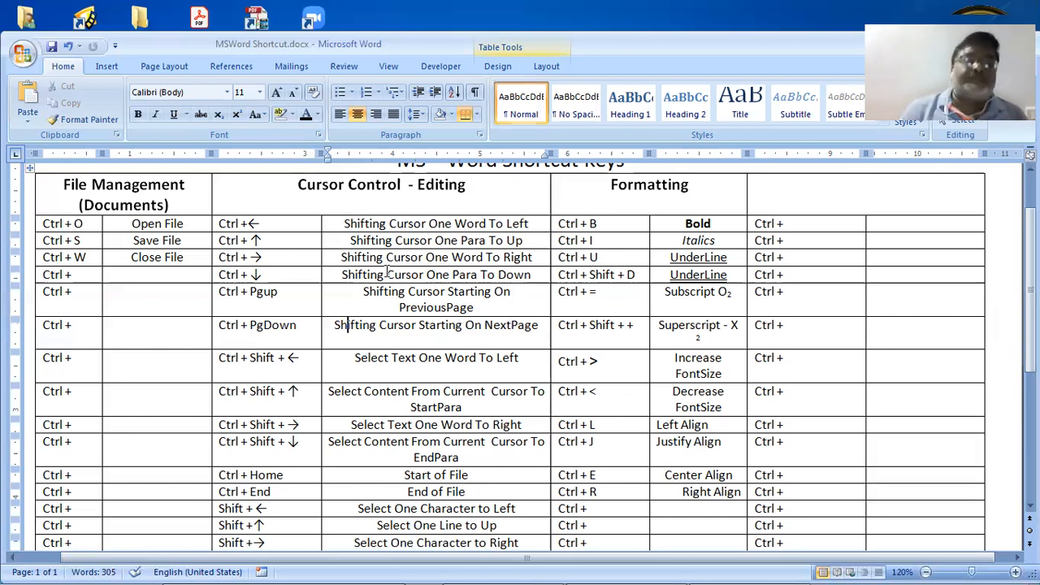
{"action": "key", "text": "Down"}
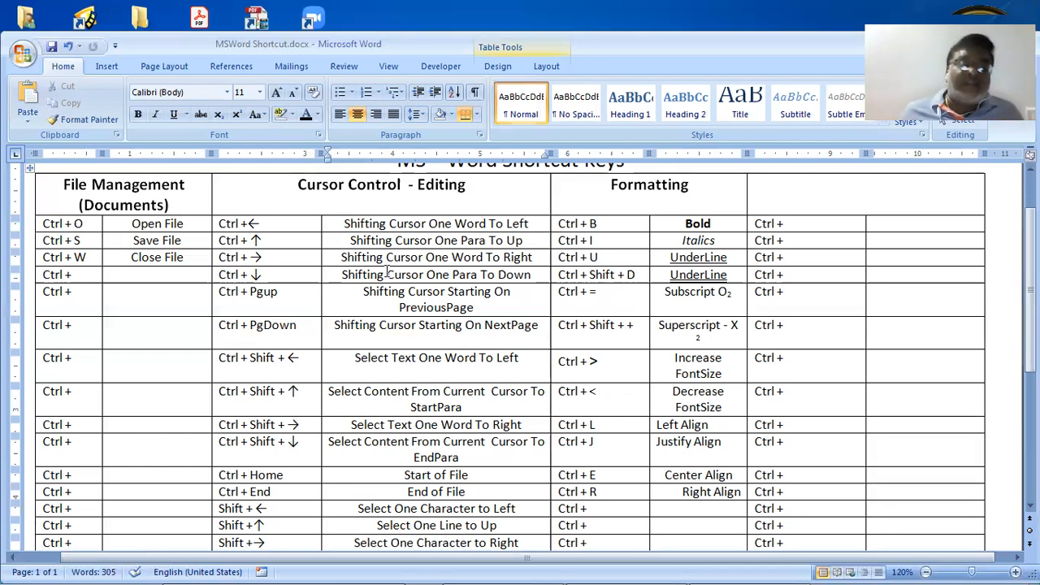
Move the four Ctrl + Shift arrow entries and descriptions into the Formatting columns beside Ctrl + A
{"action": "scroll", "coordinate": [387, 274], "scroll_direction": "down", "scroll_amount": 3}
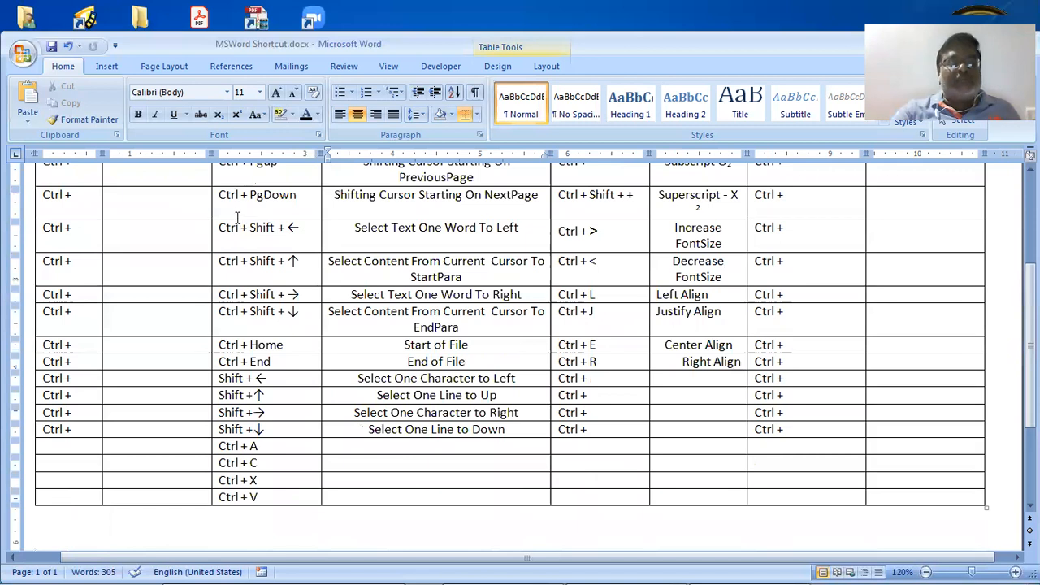
{"action": "left_click_drag", "start_coordinate": [223, 230], "coordinate": [394, 306]}
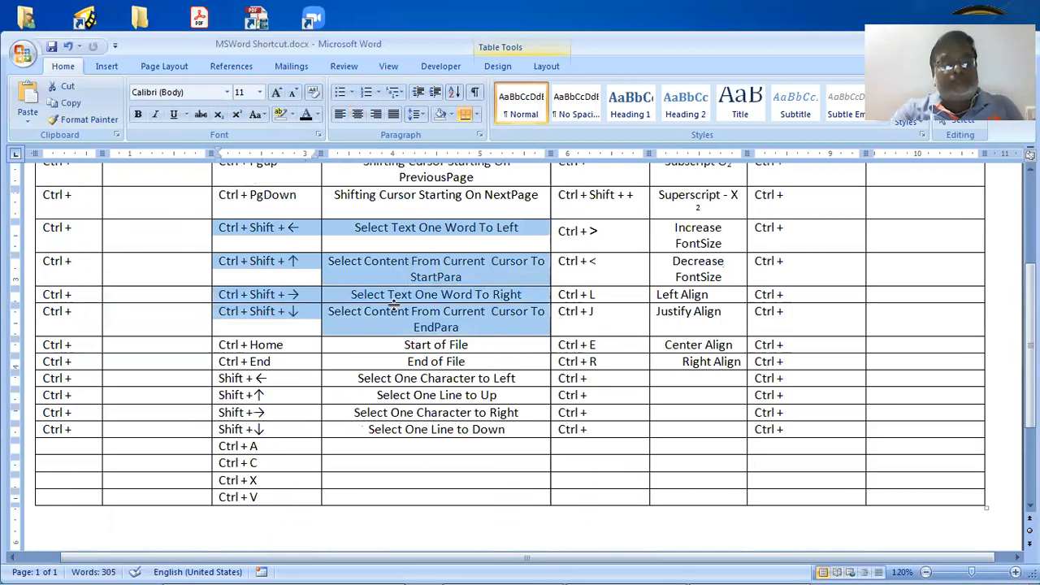
{"action": "left_click", "coordinate": [398, 516]}
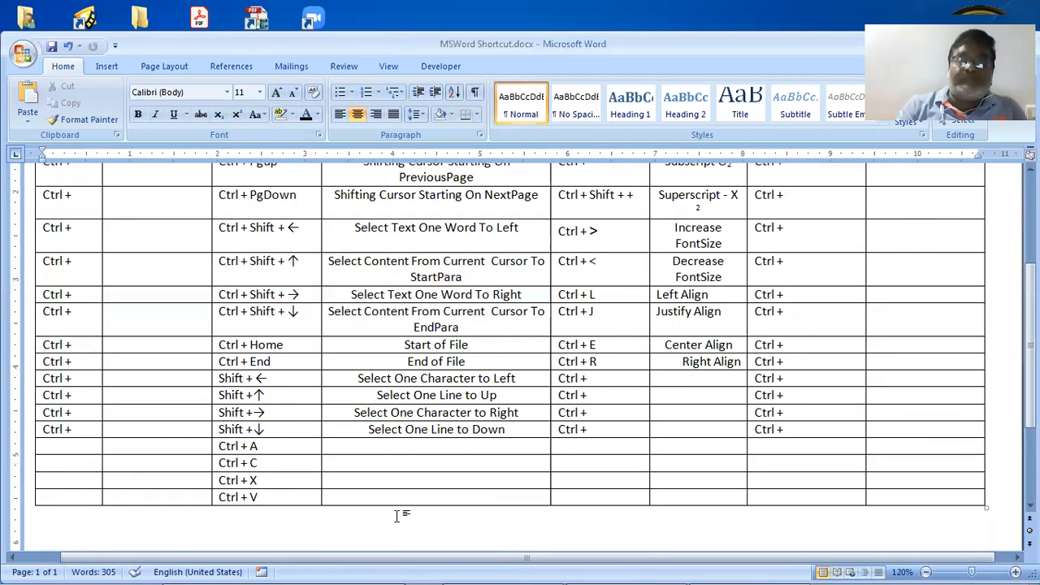
{"action": "left_click", "coordinate": [572, 445]}
{"action": "type", "text": "Select One Character to Left"}
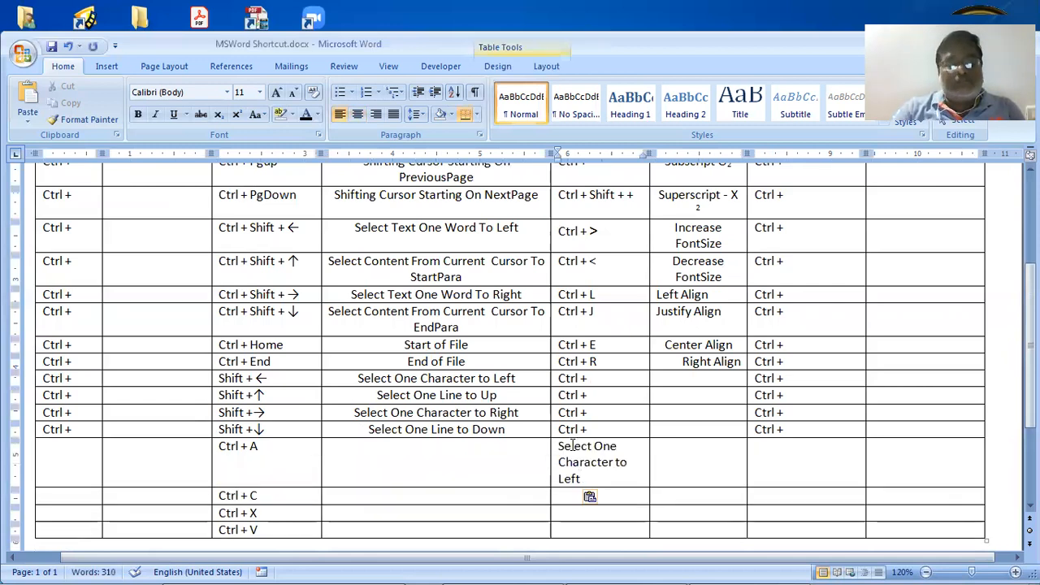
{"action": "key", "text": "ctrl+z"}
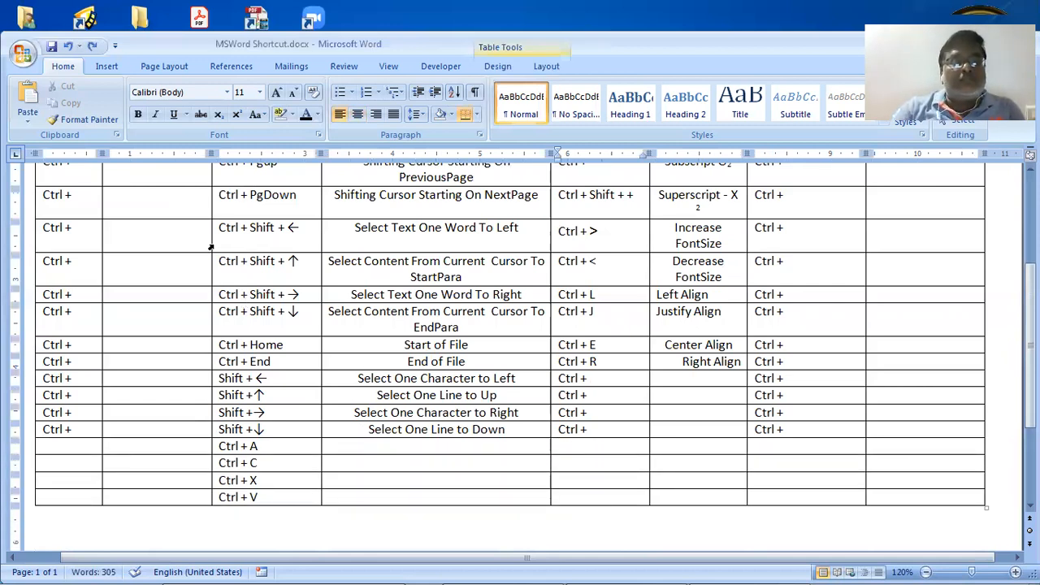
{"action": "left_click", "coordinate": [215, 231]}
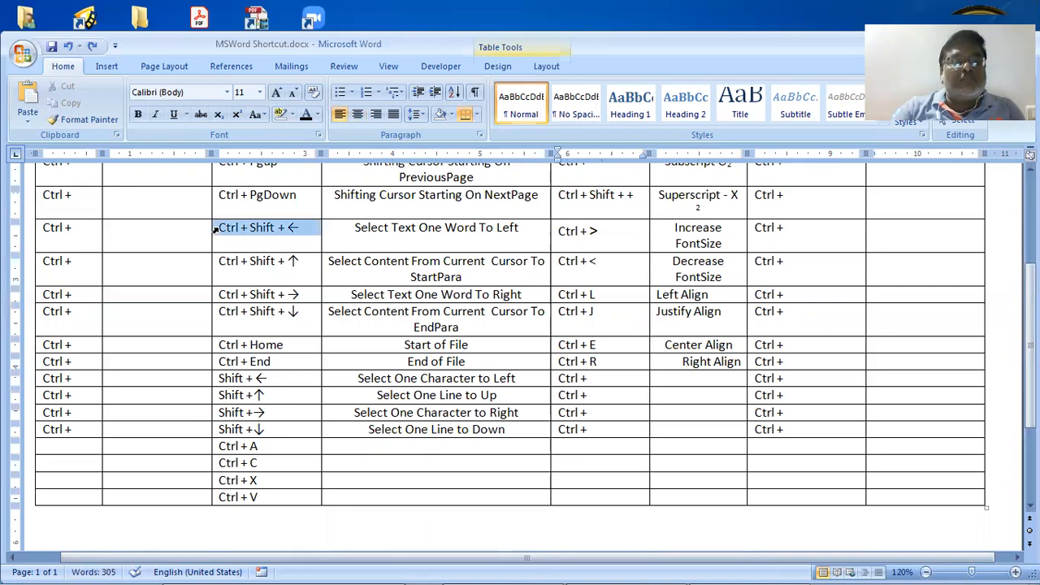
{"action": "left_click_drag", "start_coordinate": [216, 231], "coordinate": [457, 309]}
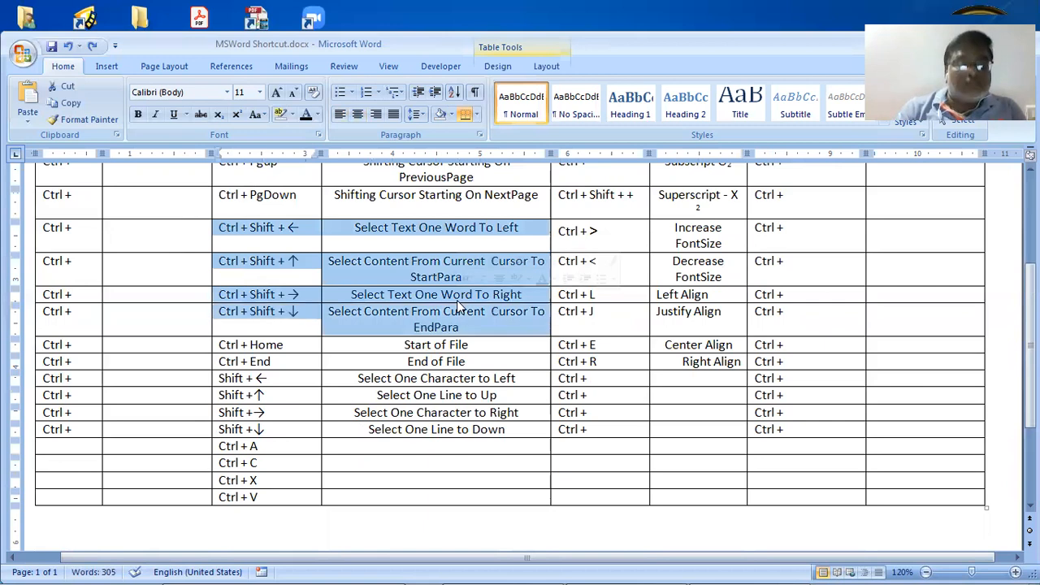
{"action": "key", "text": "Delete"}
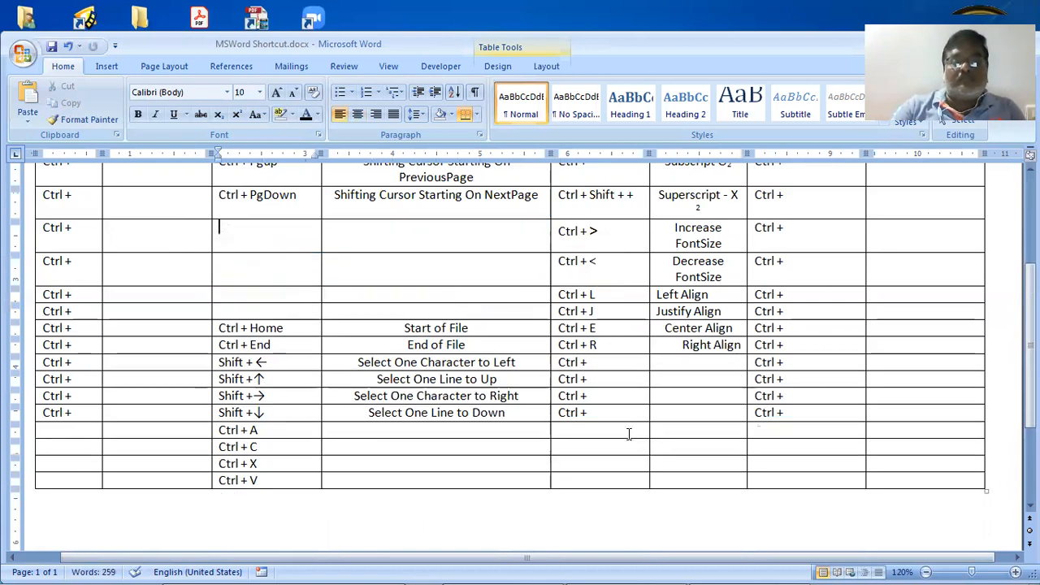
{"action": "left_click", "coordinate": [624, 439]}
{"action": "key", "text": "ctrl+v"}
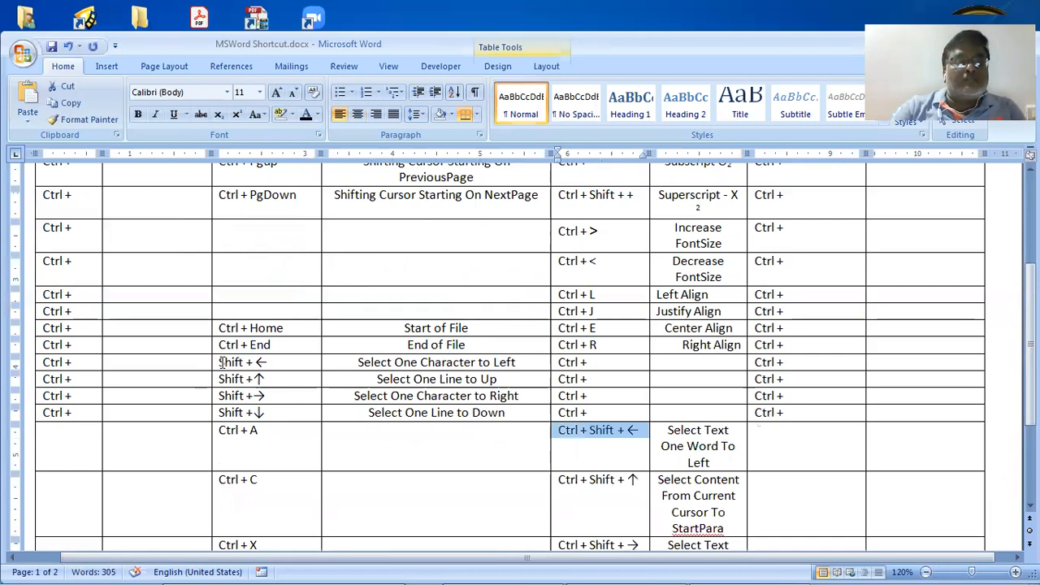
Move the Shift arrow rows and their descriptions to the empty rows below Ctrl + PgDown
{"action": "left_click_drag", "start_coordinate": [221, 363], "coordinate": [270, 378]}
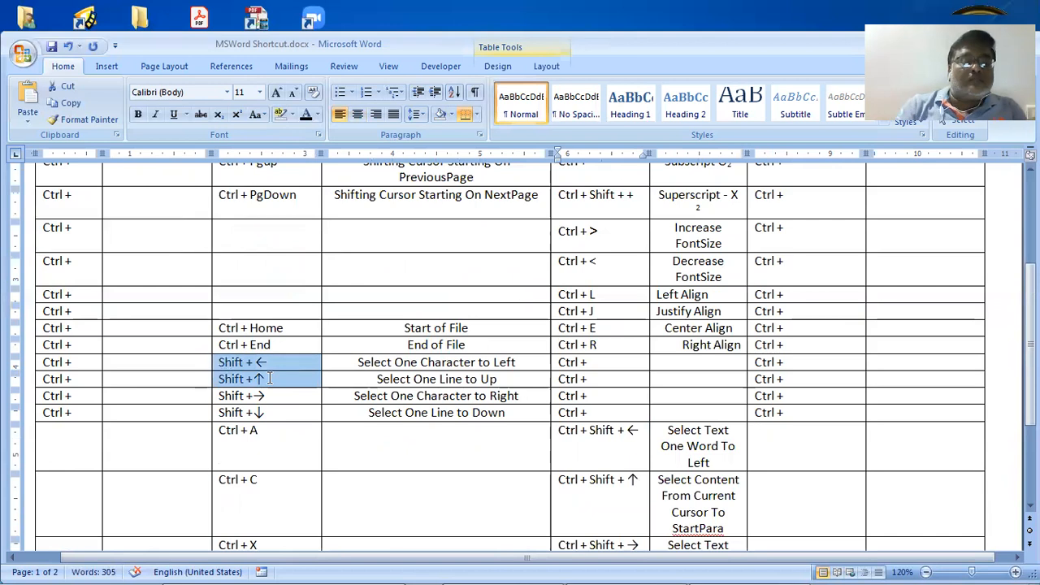
{"action": "left_click", "coordinate": [439, 432], "text": "shift"}
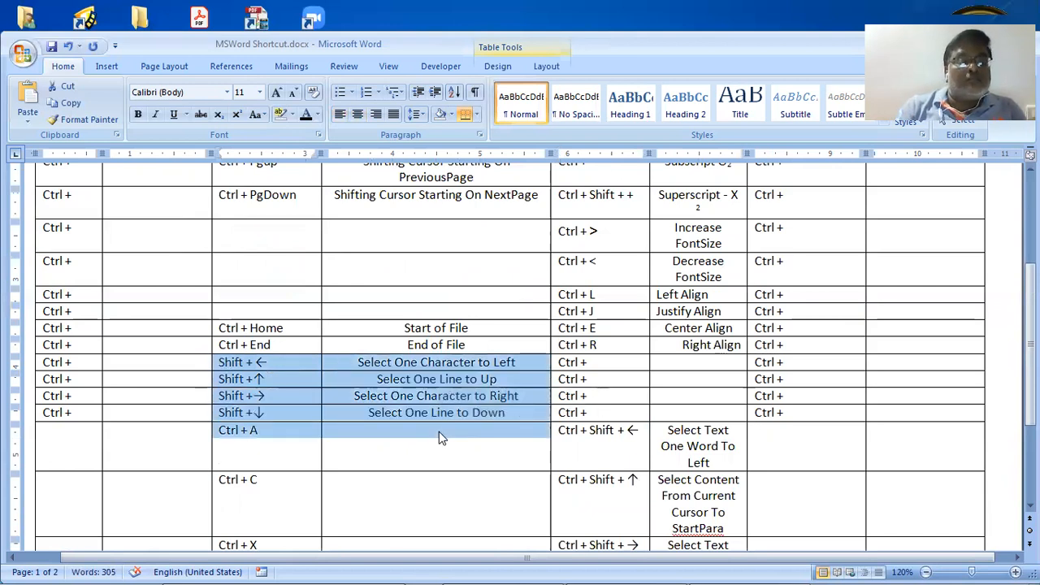
{"action": "key", "text": "Delete"}
{"action": "key", "text": "Up"}
{"action": "key", "text": "Up"}
{"action": "key", "text": "Up"}
{"action": "key", "text": "Up"}
{"action": "key", "text": "Up"}
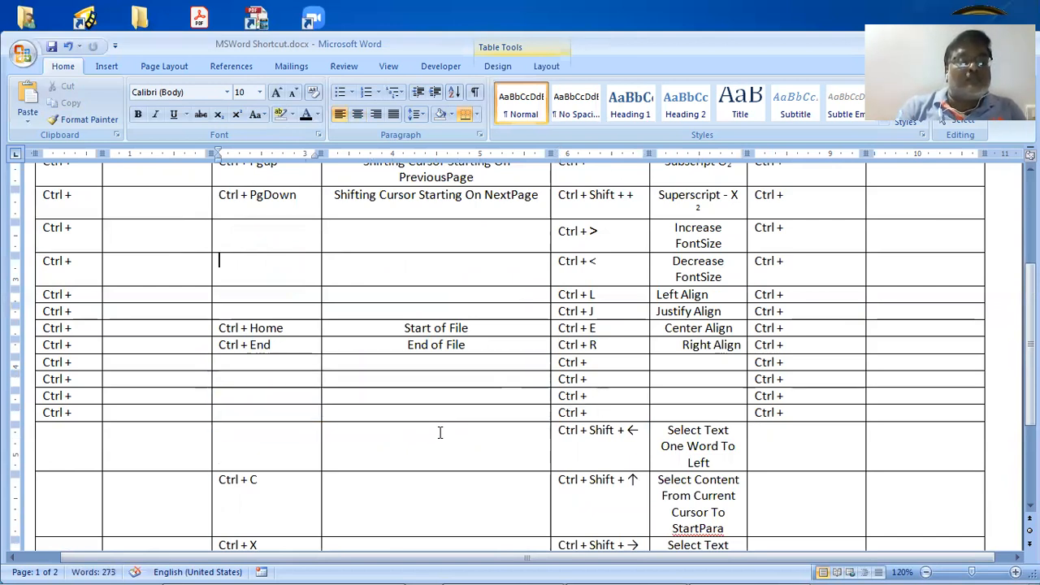
{"action": "key", "text": "ctrl+z"}
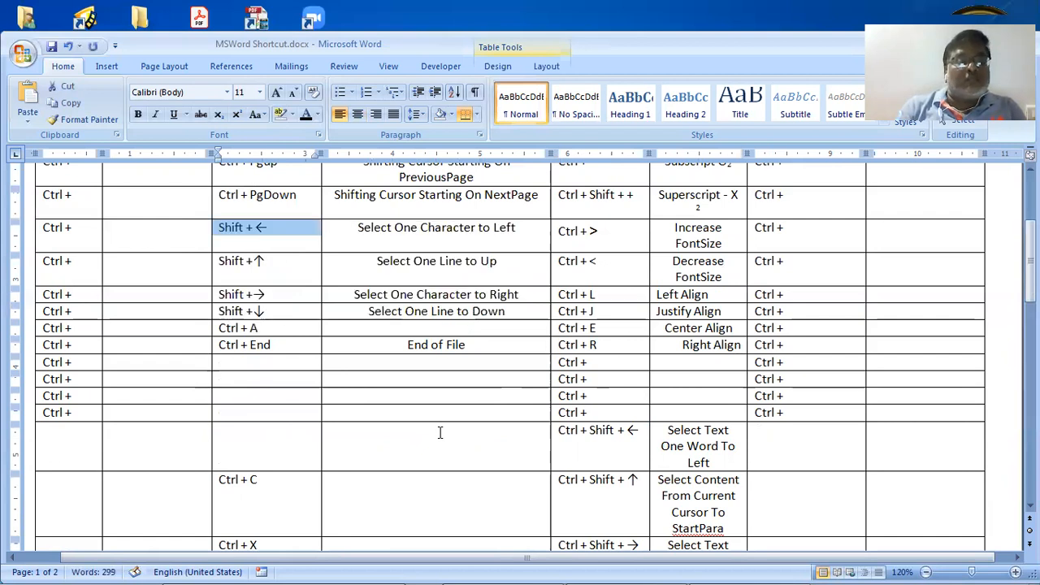
Move the Ctrl + A and Ctrl + End rows further down the column
{"action": "key", "text": "Down"}
{"action": "key", "text": "Down"}
{"action": "key", "text": "Down"}
{"action": "key", "text": "Down"}
{"action": "key", "text": "shift+Down"}
{"action": "key", "text": "shift+Right"}
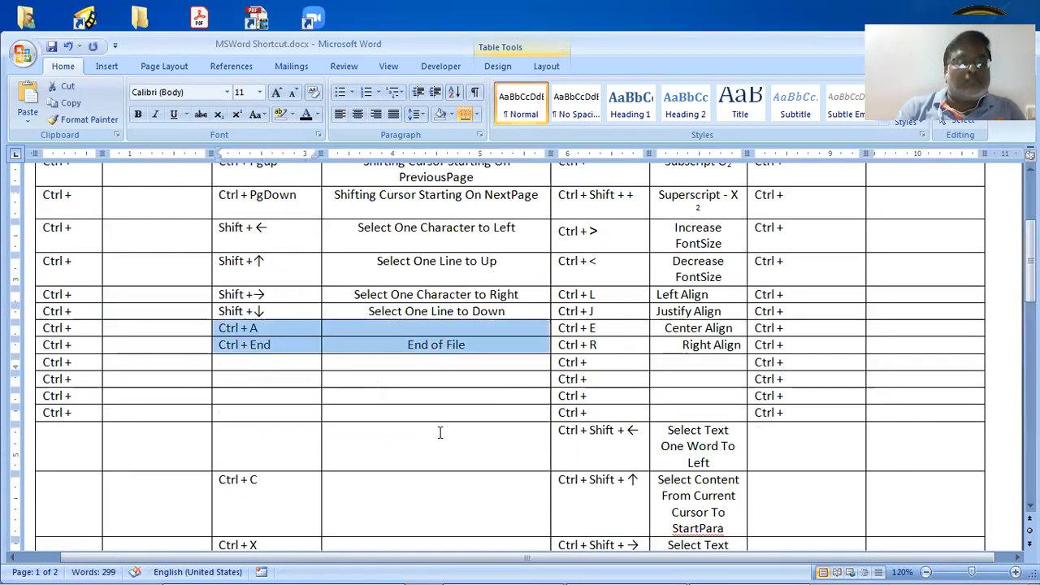
{"action": "key", "text": "Delete"}
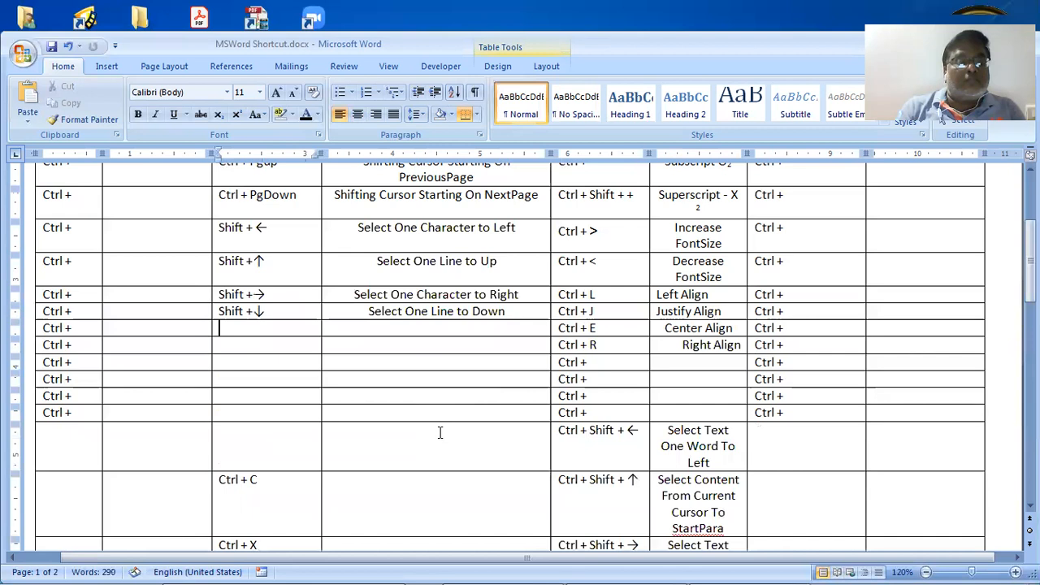
{"action": "key", "text": "Down"}
{"action": "key", "text": "Down"}
Move the Ctrl + Shift arrow rows directly beneath the Shift arrow rows
{"action": "key", "text": "Down"}
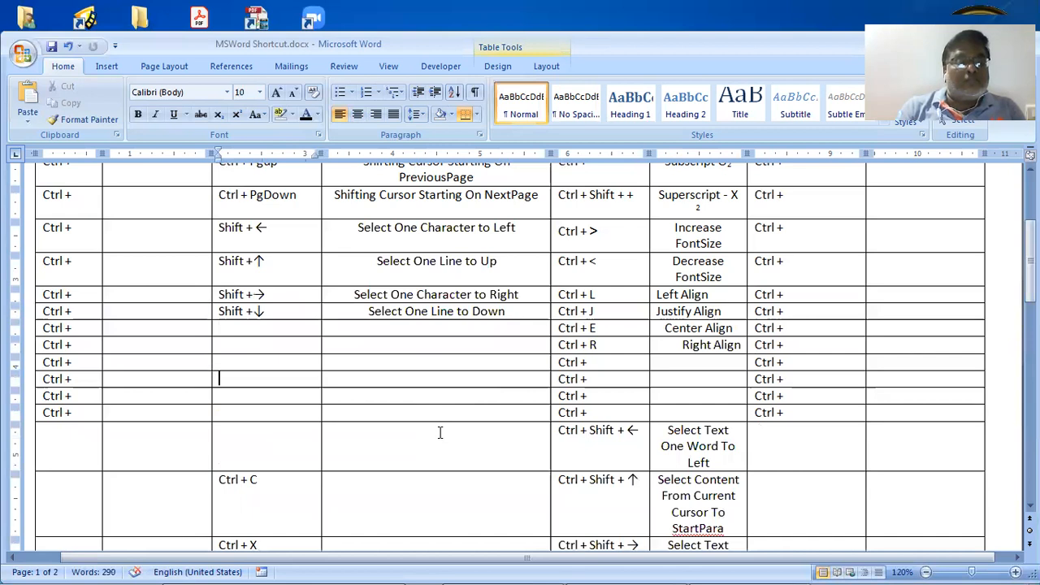
{"action": "key", "text": "ctrl+z"}
{"action": "key", "text": "Down"}
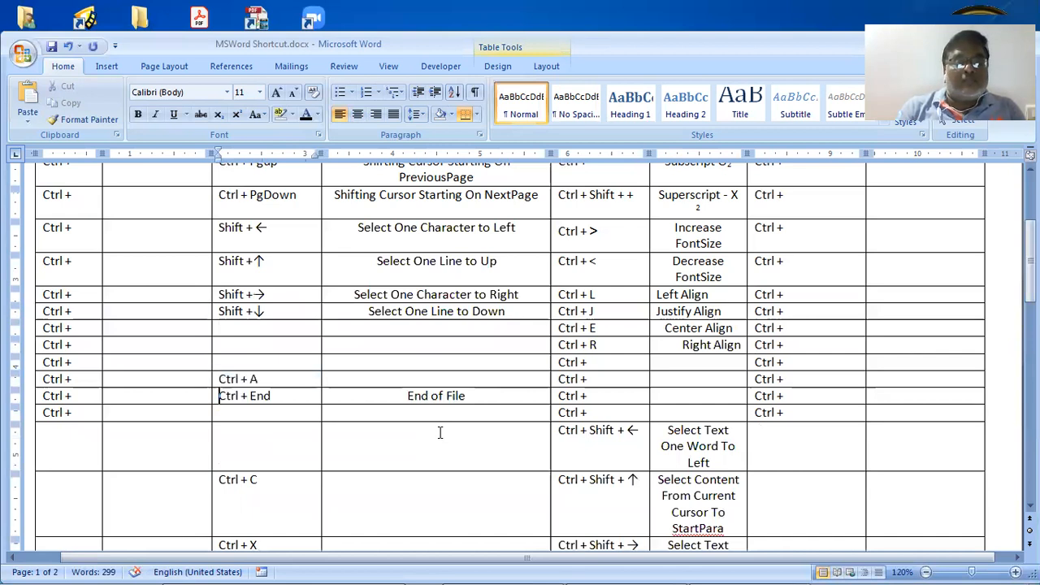
{"action": "key", "text": "Down"}
{"action": "key", "text": "Right"}
{"action": "key", "text": "Down"}
{"action": "key", "text": "Right"}
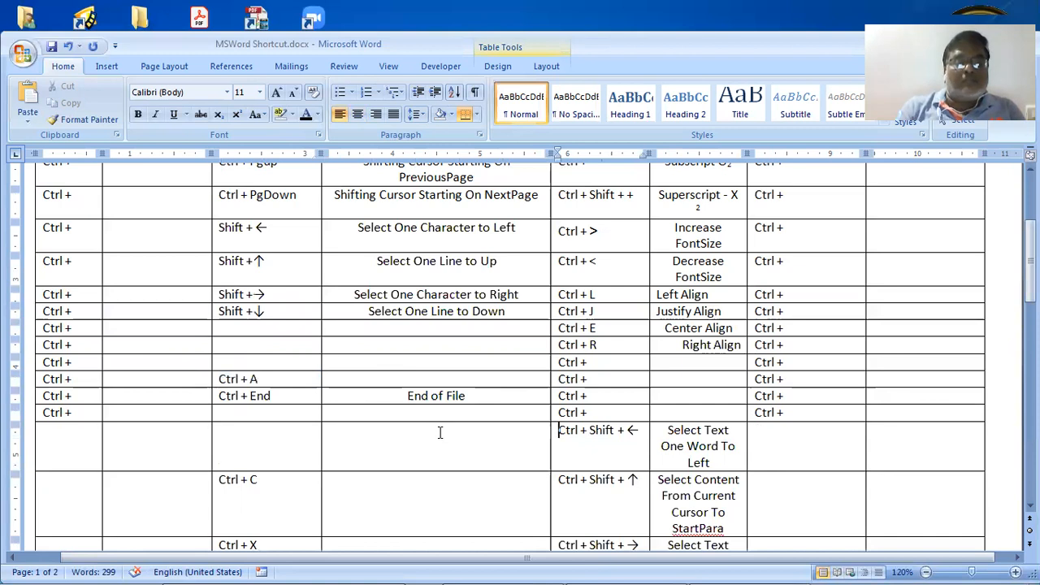
{"action": "key", "text": "shift+Down"}
{"action": "key", "text": "shift+Right"}
{"action": "key", "text": "shift+Down"}
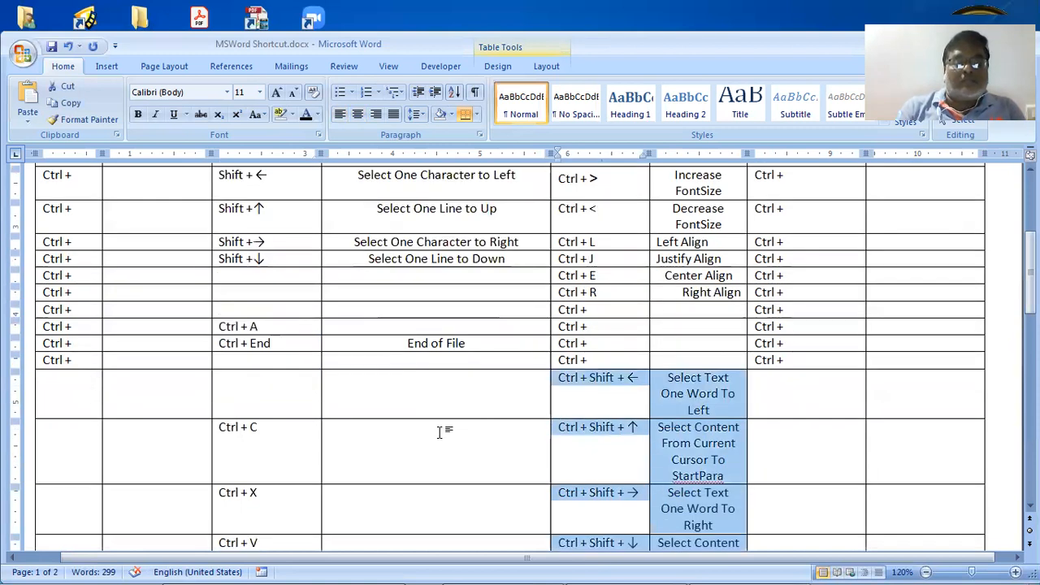
{"action": "key", "text": "shift+Down"}
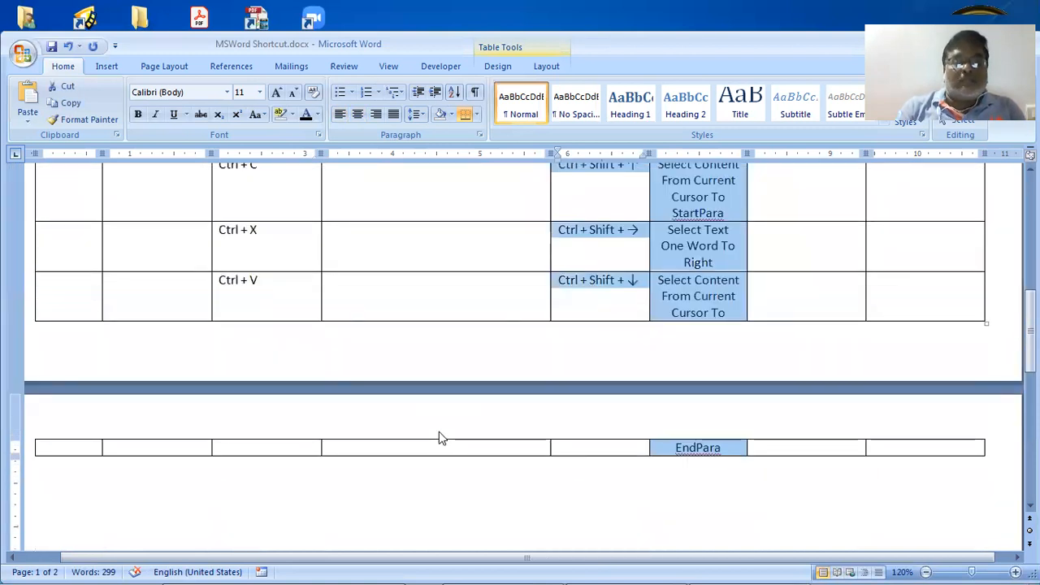
{"action": "key", "text": "Delete"}
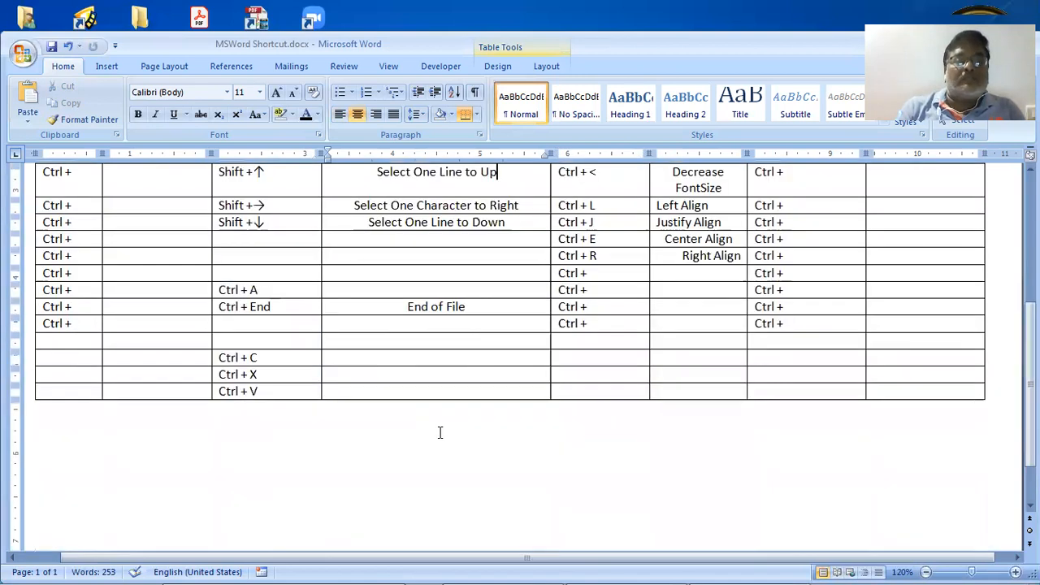
{"action": "key", "text": "ctrl+z"}
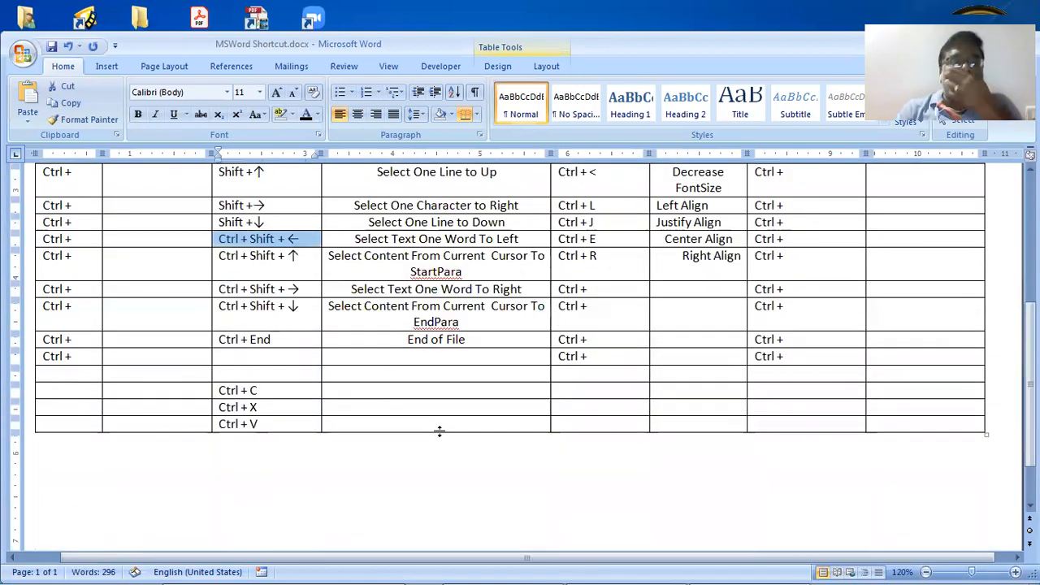
Select the Shift + ← entry and its neighbouring description cells to review them
{"action": "scroll", "coordinate": [439, 430], "scroll_direction": "up", "scroll_amount": 2}
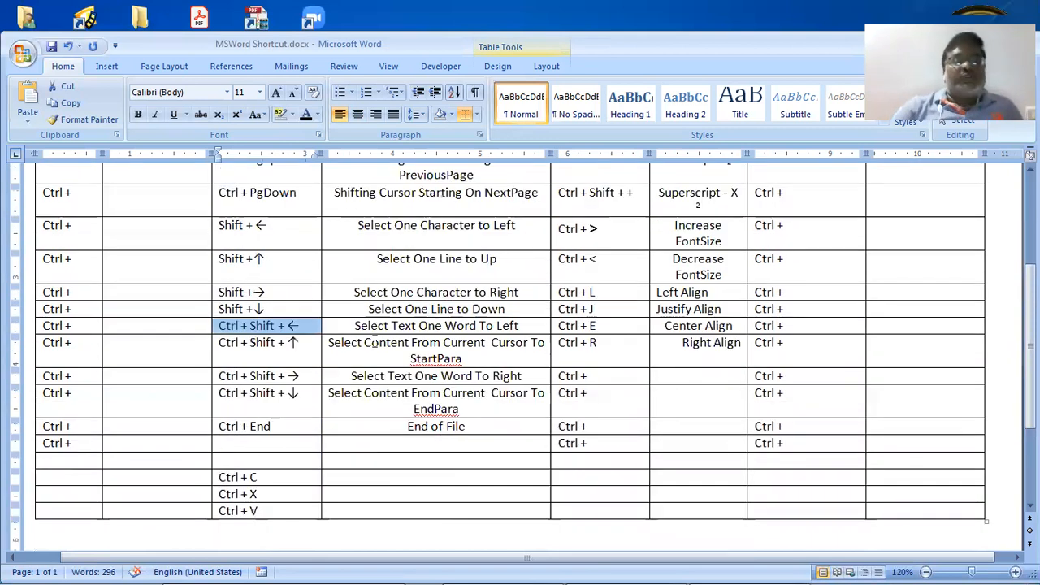
{"action": "left_click", "coordinate": [322, 252]}
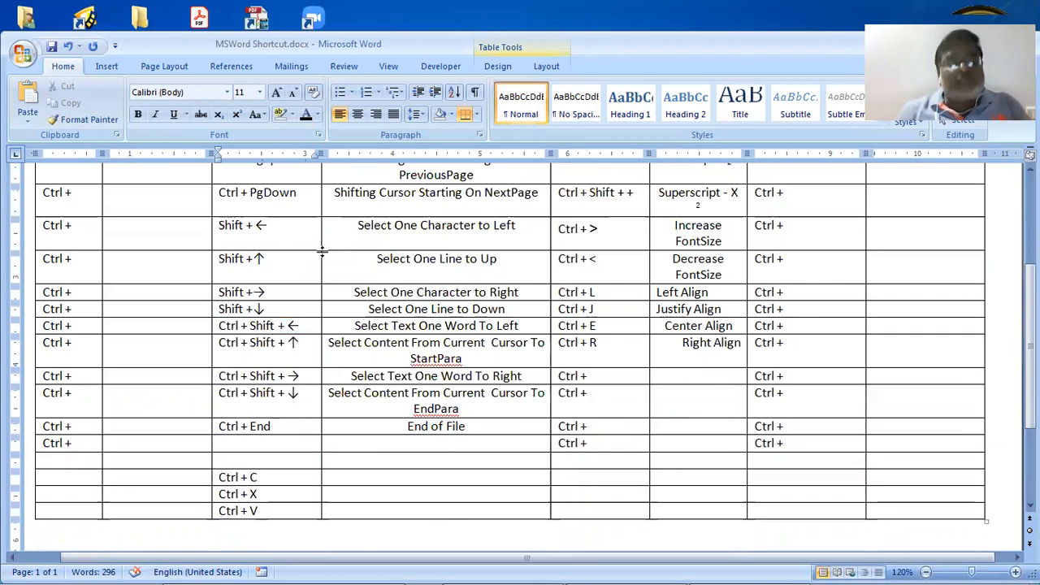
{"action": "key", "text": "shift+Left"}
{"action": "key", "text": "shift+Left"}
{"action": "key", "text": "shift+Left"}
{"action": "key", "text": "shift+Left"}
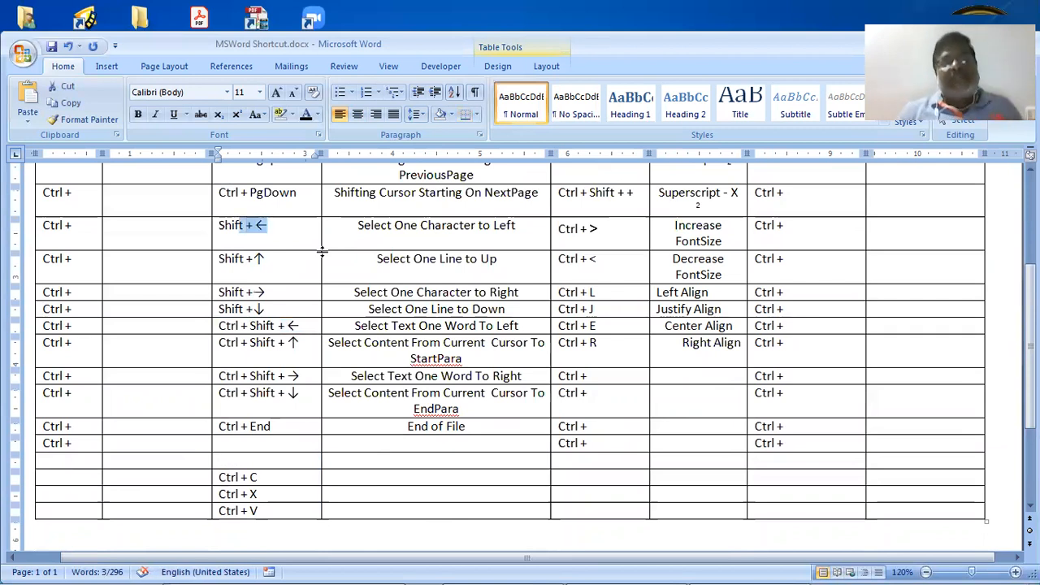
{"action": "key", "text": "Right"}
{"action": "key", "text": "Right"}
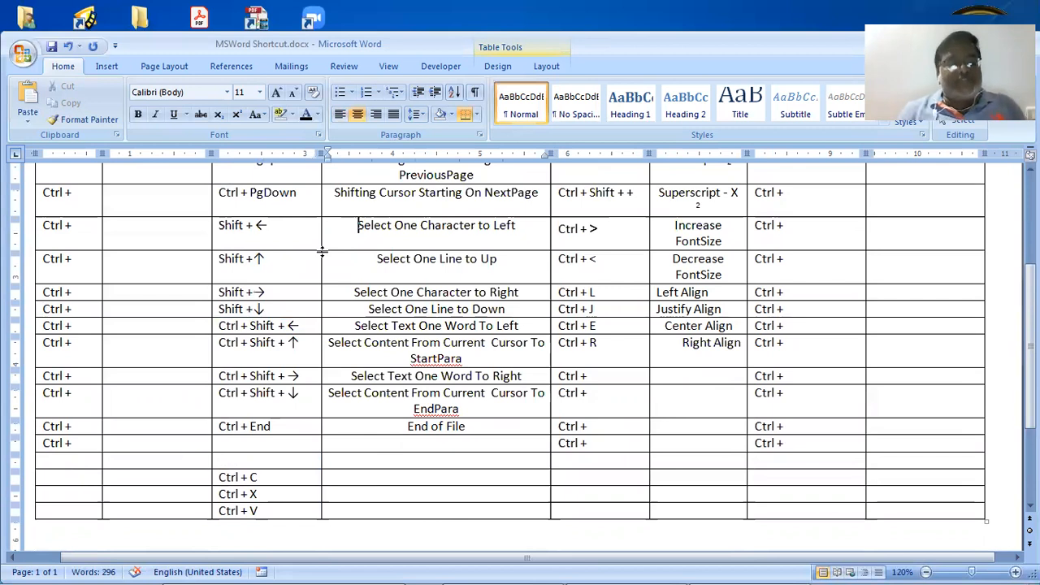
{"action": "key", "text": "shift+Up"}
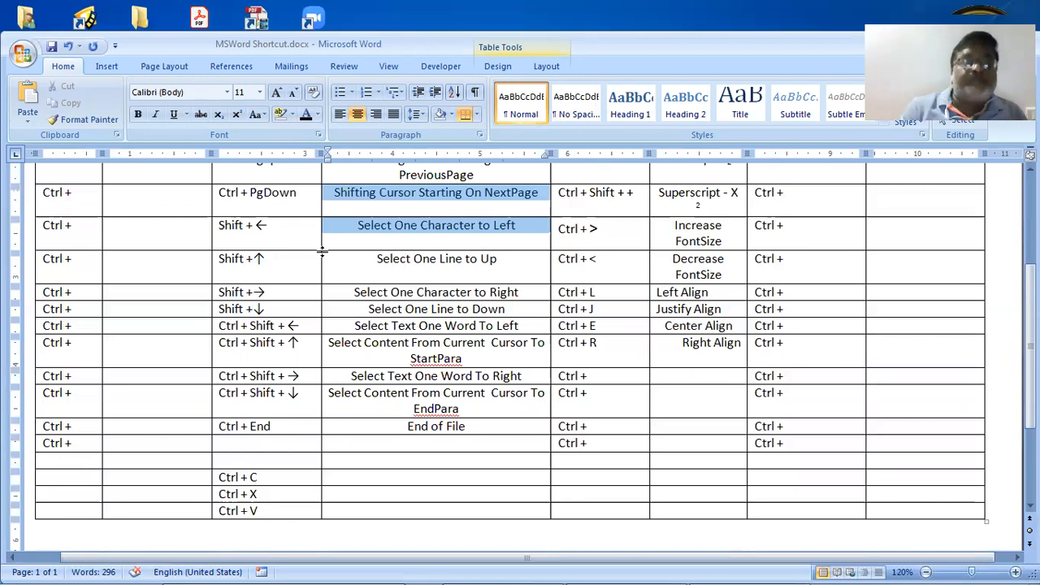
{"action": "key", "text": "Down"}
{"action": "key", "text": "Down"}
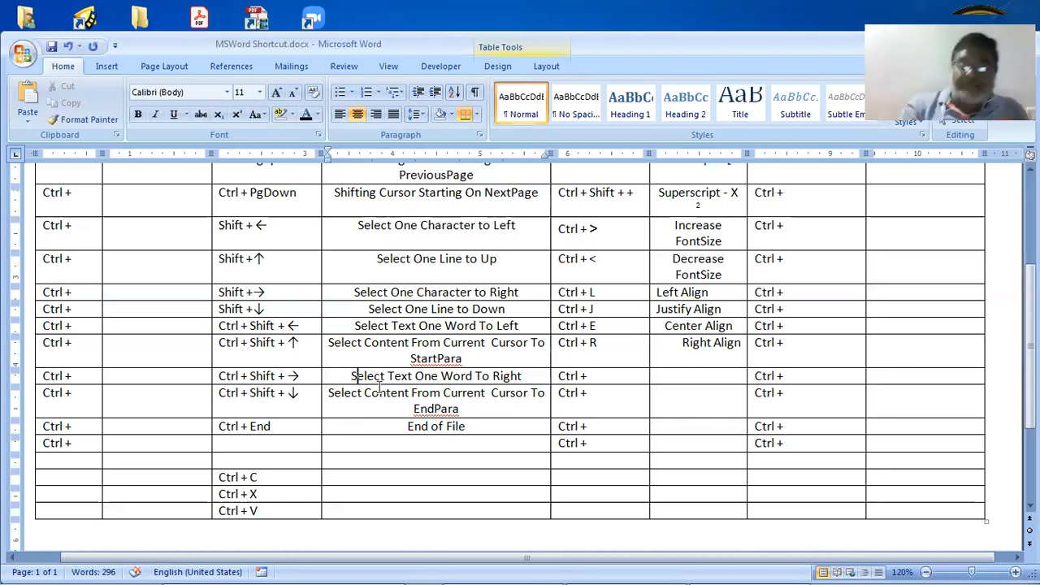
Replace the word 'Content' with 'Text' in the StartPara and EndPara descriptions
{"action": "key", "text": "Up"}
{"action": "key", "text": "Up"}
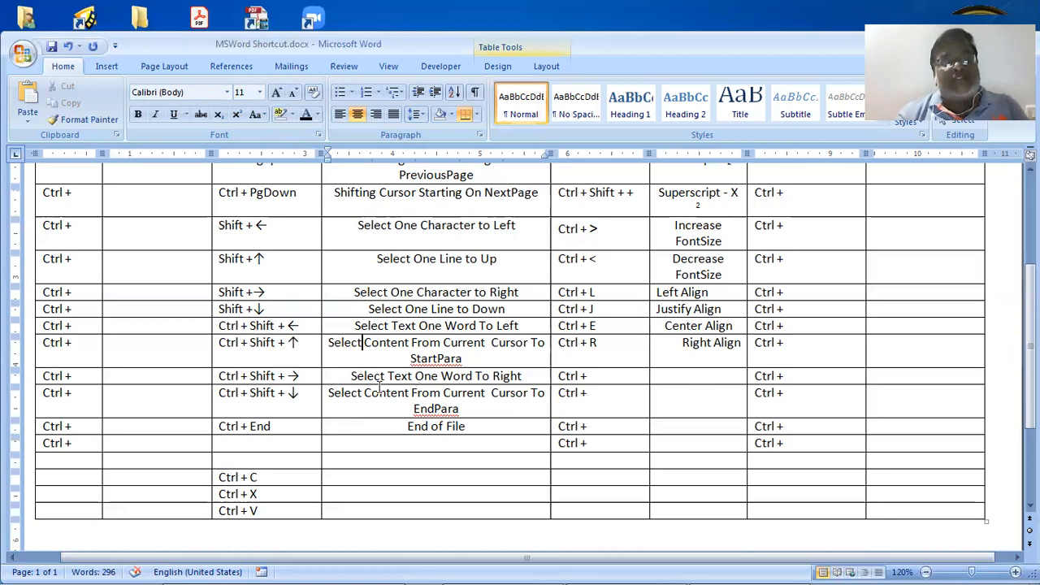
{"action": "key", "text": "shift+Right"}
{"action": "key", "text": "shift+Right"}
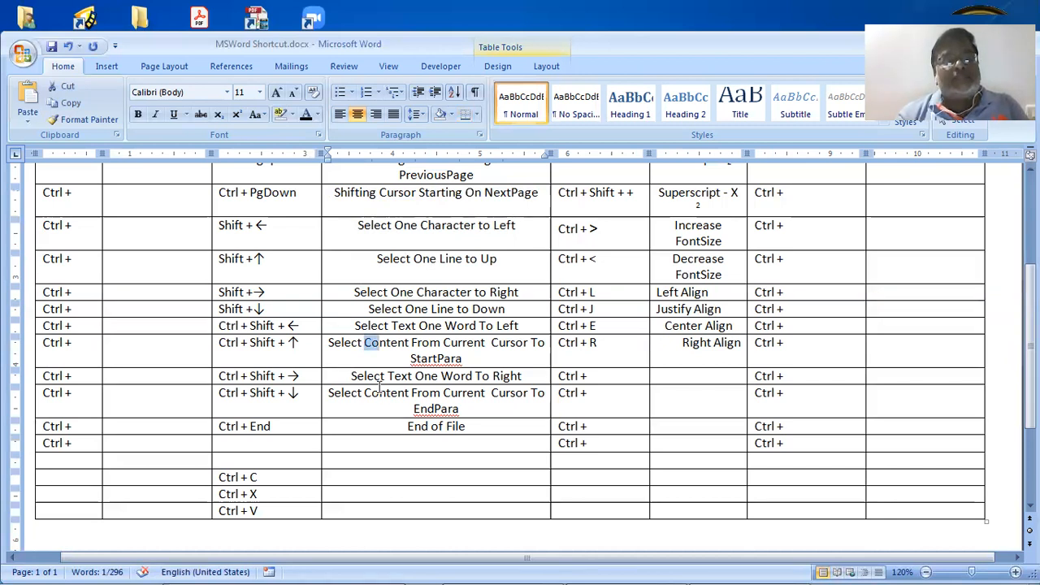
{"action": "key", "text": "shift+Right"}
{"action": "key", "text": "shift+Right"}
{"action": "key", "text": "shift+Right"}
{"action": "key", "text": "shift+Right"}
{"action": "key", "text": "shift+Right"}
{"action": "key", "text": "shift+Right"}
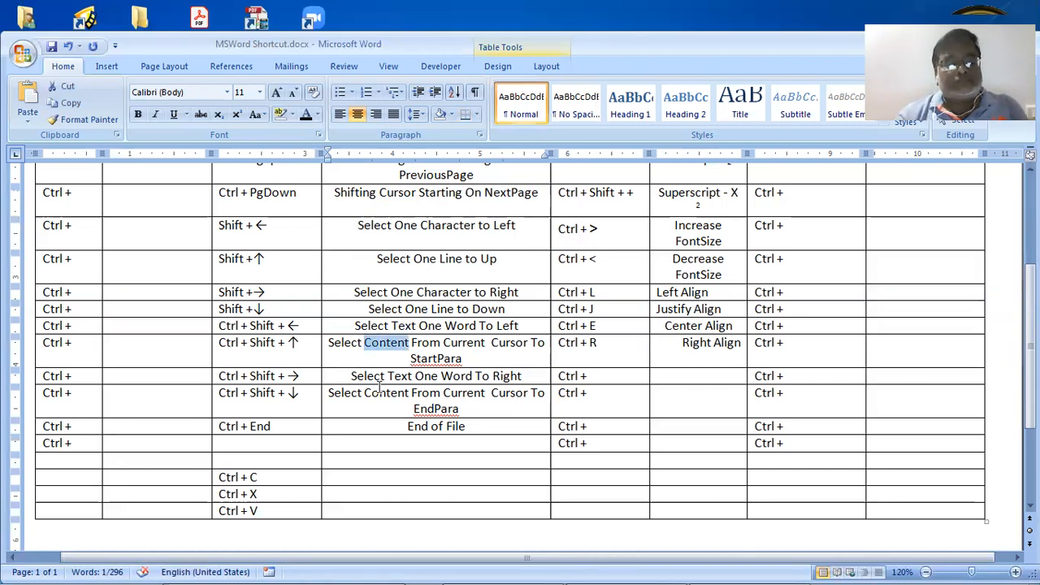
{"action": "key", "text": "Delete"}
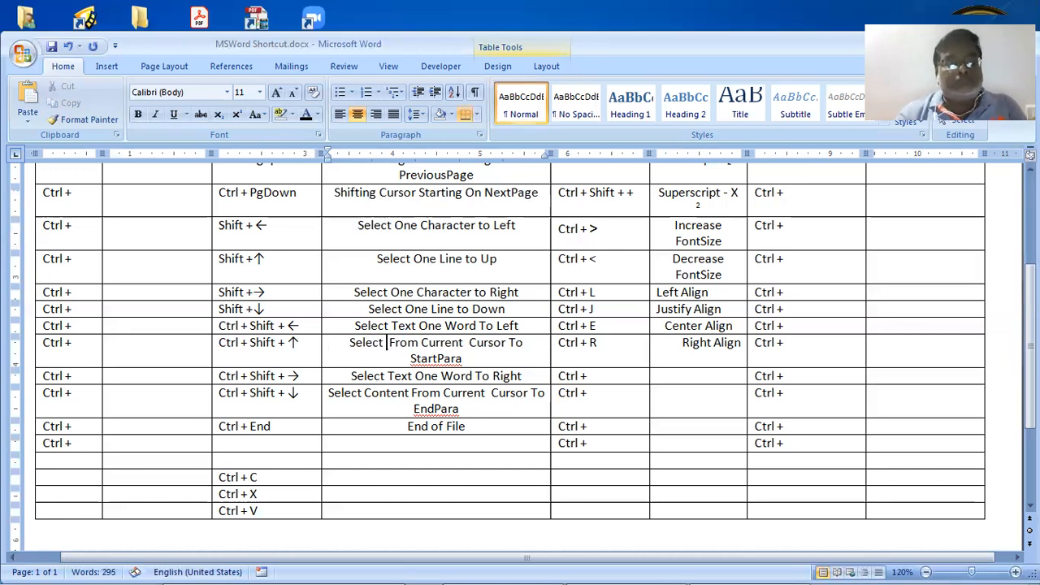
{"action": "type", "text": "Tex"}
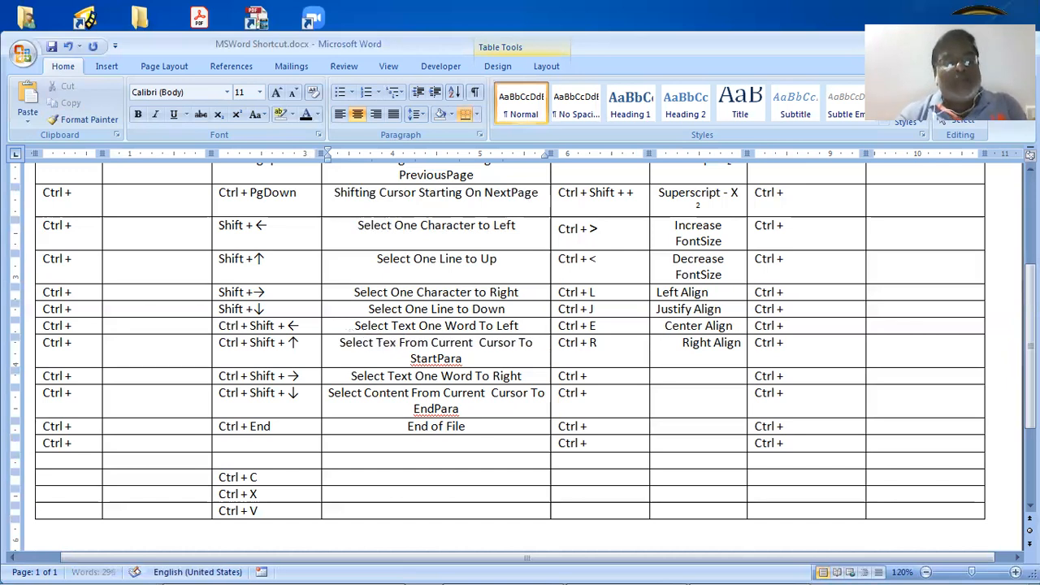
{"action": "type", "text": "t"}
{"action": "key", "text": "Down"}
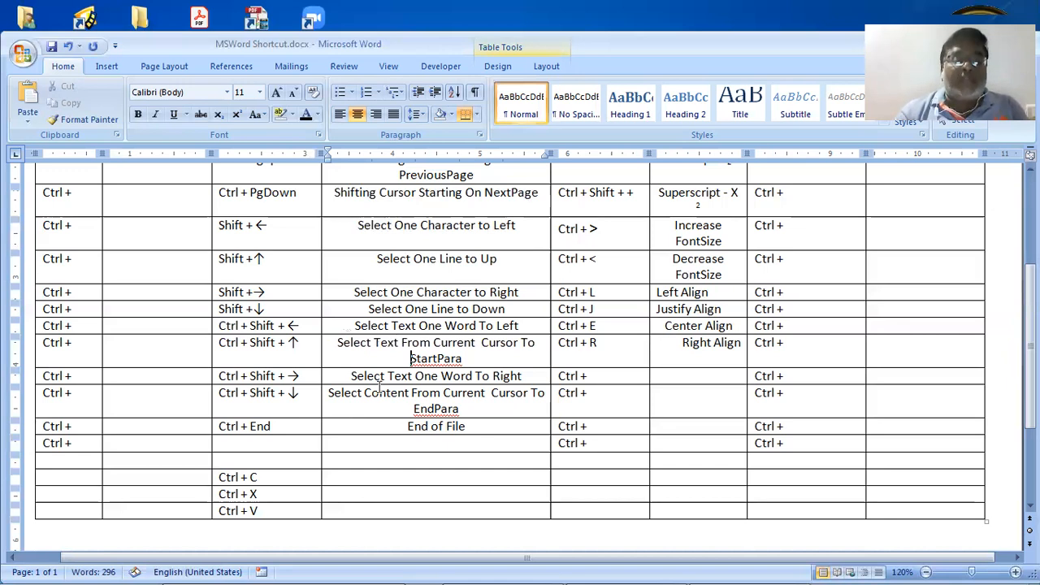
{"action": "key", "text": "Down"}
{"action": "key", "text": "Down"}
{"action": "key", "text": "Right"}
{"action": "key", "text": "Right"}
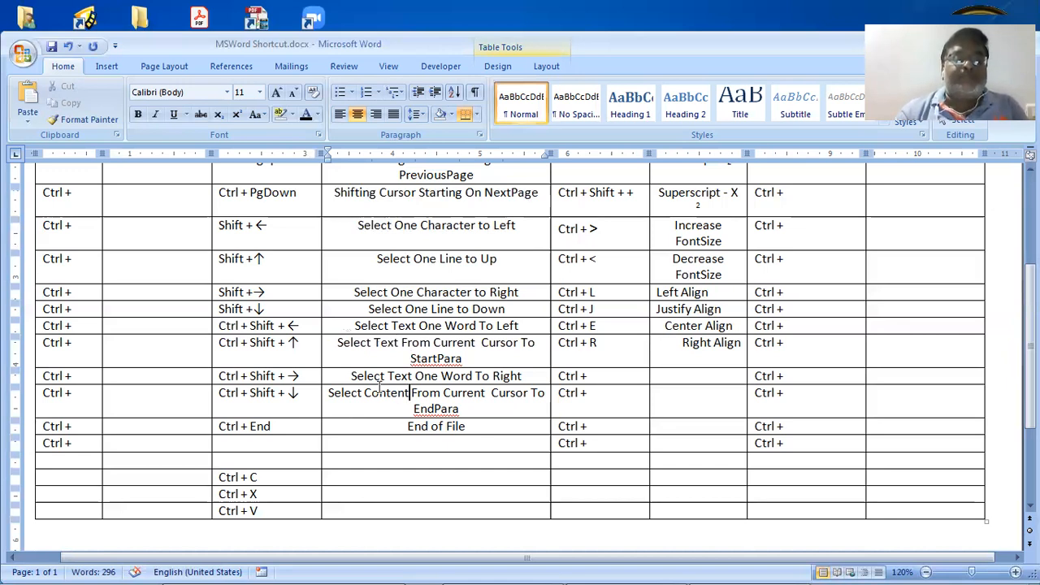
{"action": "key", "text": "shift+Left"}
{"action": "key", "text": "shift+Left"}
{"action": "key", "text": "shift+Left"}
{"action": "key", "text": "shift+Left"}
{"action": "key", "text": "shift+Left"}
{"action": "key", "text": "shift+Left"}
{"action": "key", "text": "BackSpace"}
{"action": "key", "text": "BackSpace"}
{"action": "type", "text": "Text"}
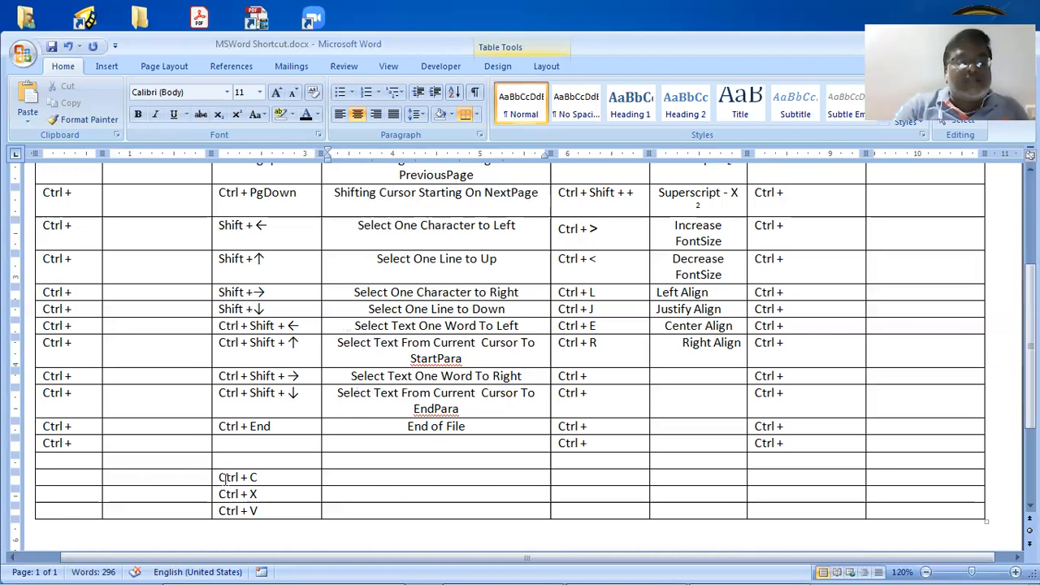
Enter 'Ctrl + Home' in the empty cell below Ctrl + End and 'Start of File' beside it
{"action": "left_click_drag", "start_coordinate": [234, 482], "coordinate": [247, 510]}
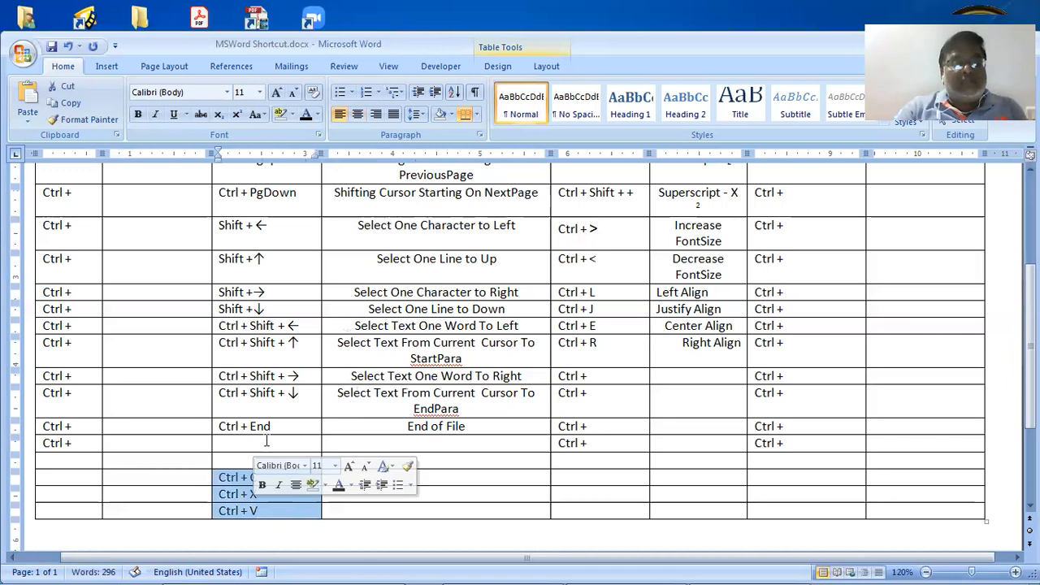
{"action": "left_click", "coordinate": [268, 444]}
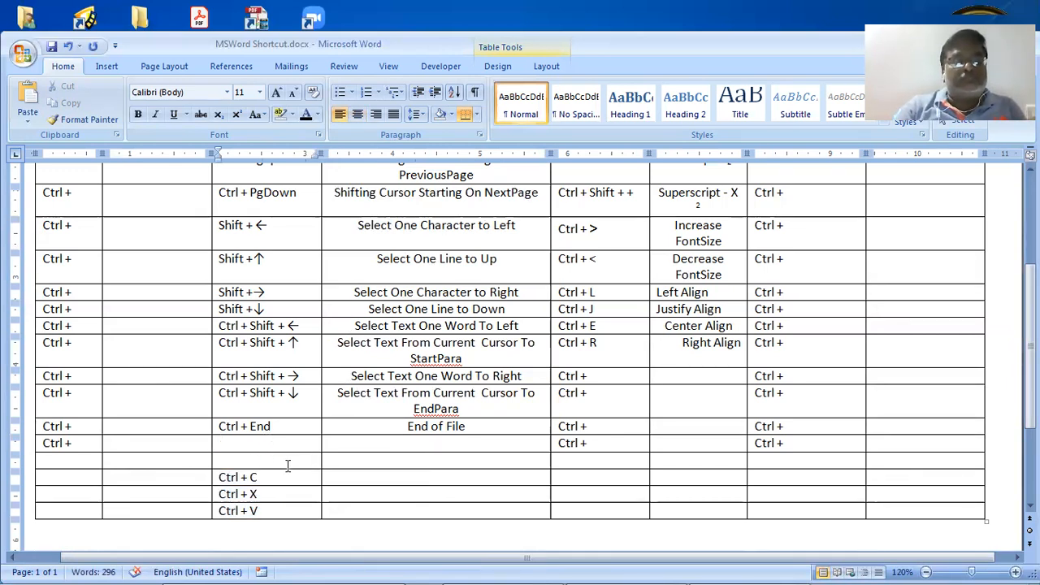
{"action": "scroll", "coordinate": [289, 464], "scroll_direction": "up", "scroll_amount": 2}
{"action": "scroll", "coordinate": [291, 463], "scroll_direction": "down", "scroll_amount": 2}
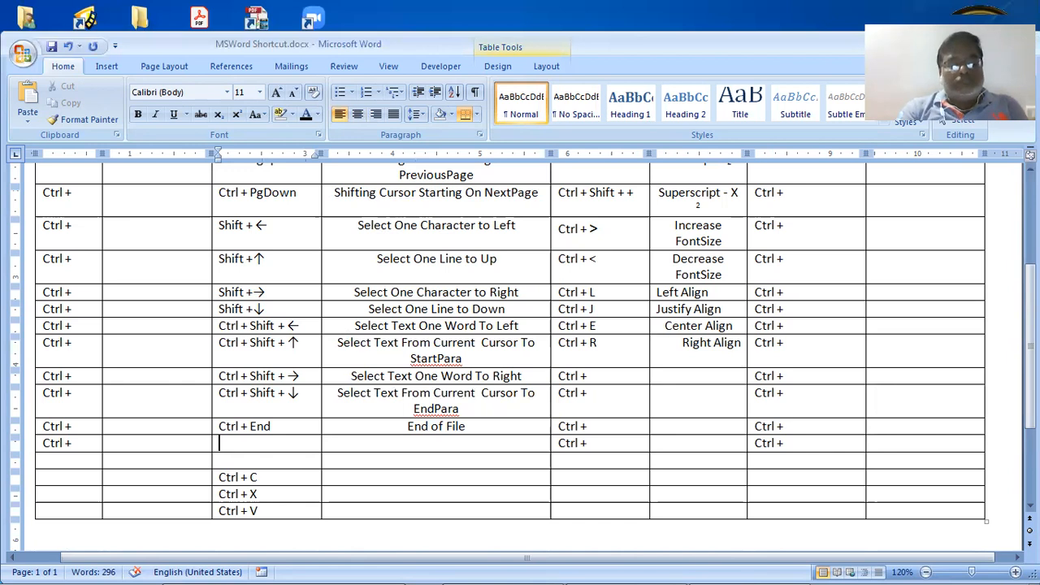
{"action": "type", "text": "Ctrl"}
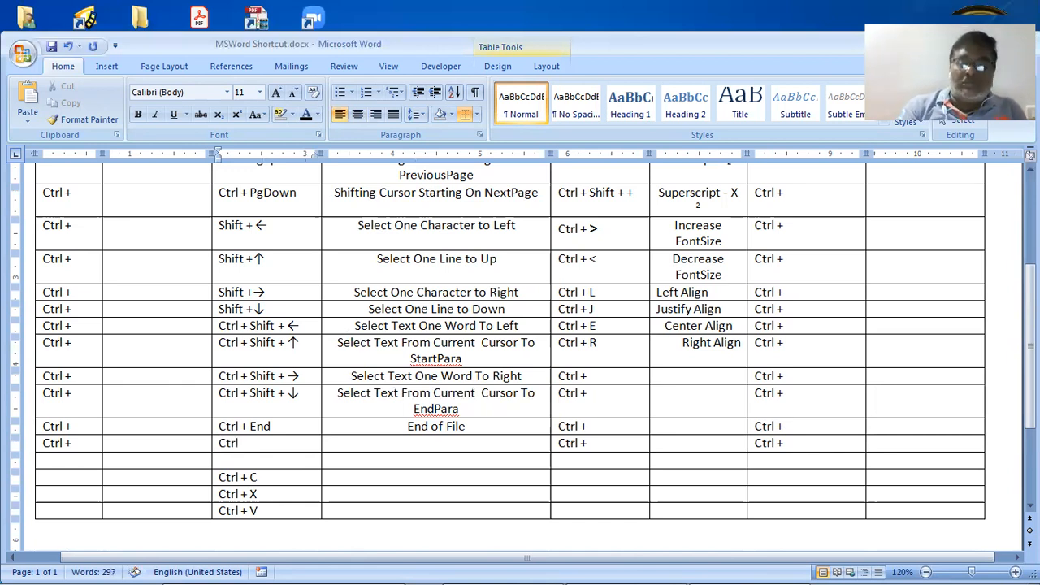
{"action": "type", "text": " + Home"}
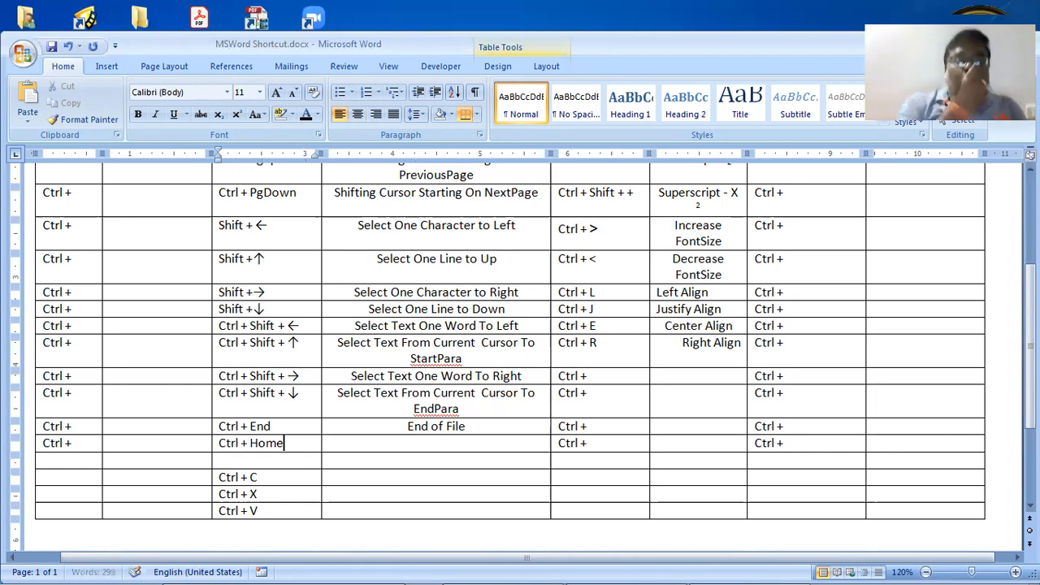
{"action": "key", "text": "Tab"}
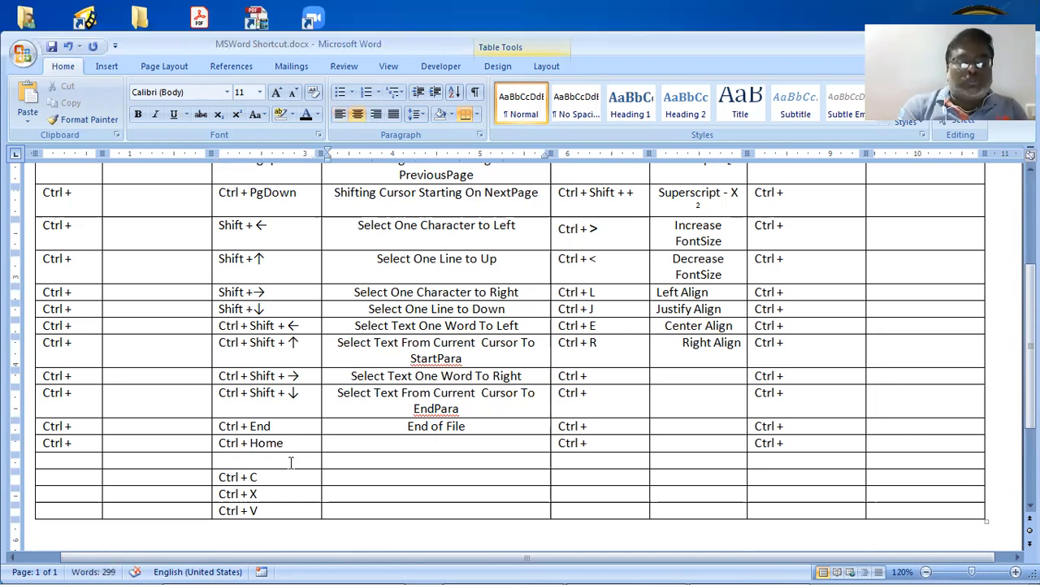
{"action": "type", "text": "Sta"}
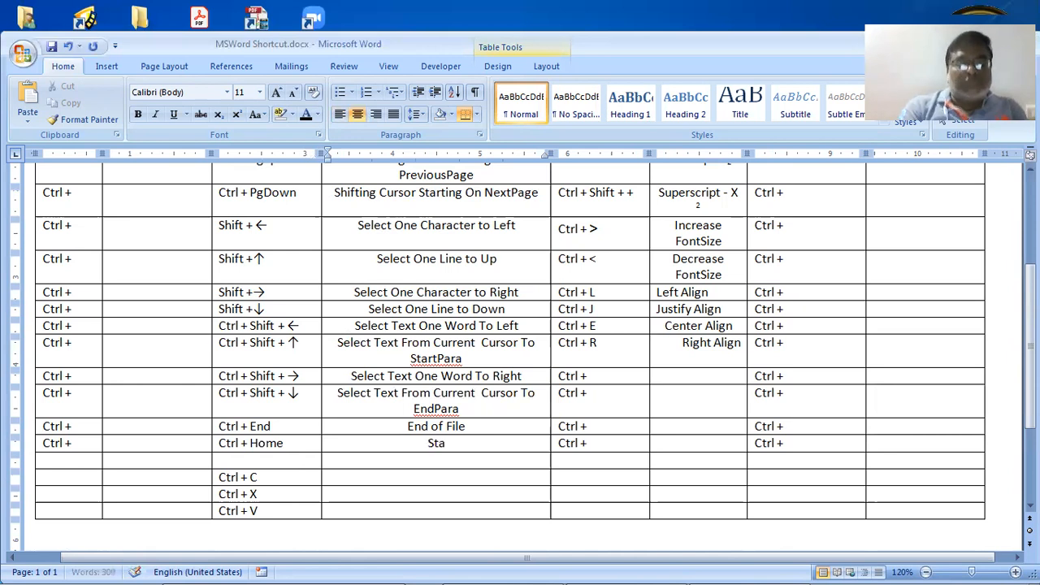
{"action": "type", "text": "rt of"}
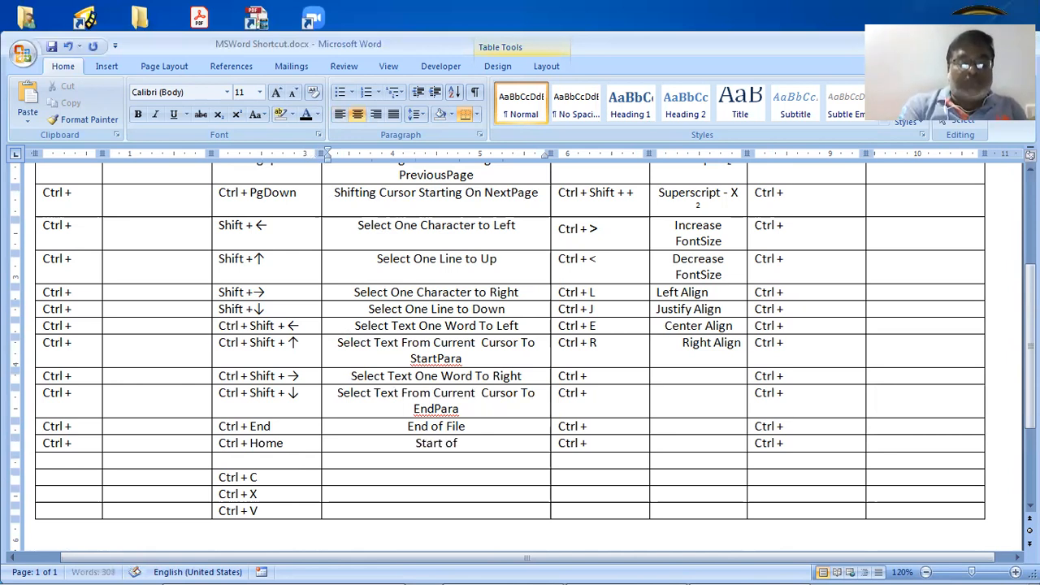
{"action": "type", "text": " File"}
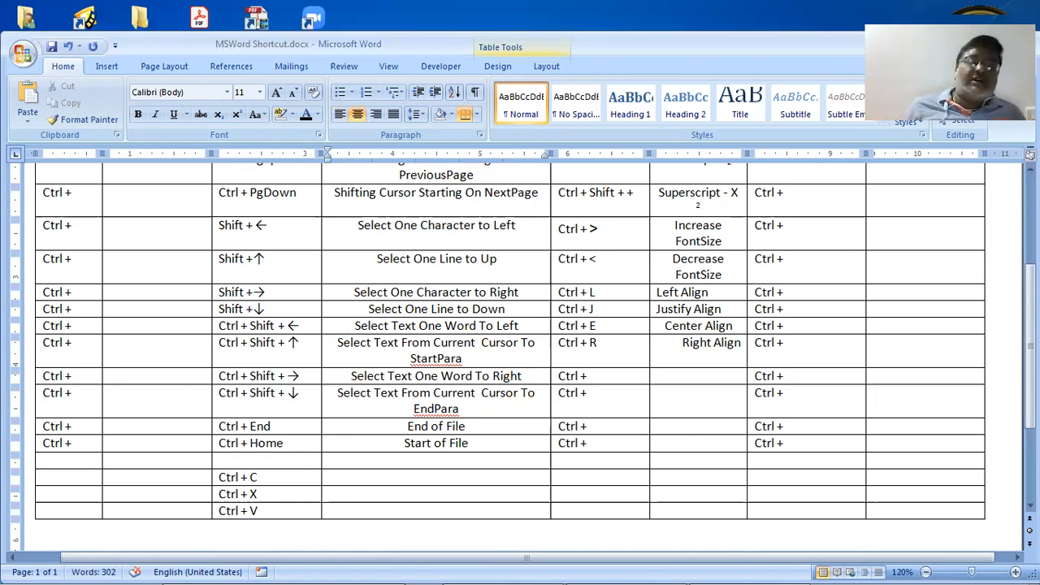
Add a Ctrl + A entry described as 'Select All' below Ctrl + Home
{"action": "left_click", "coordinate": [290, 462]}
{"action": "type", "text": "Ct"}
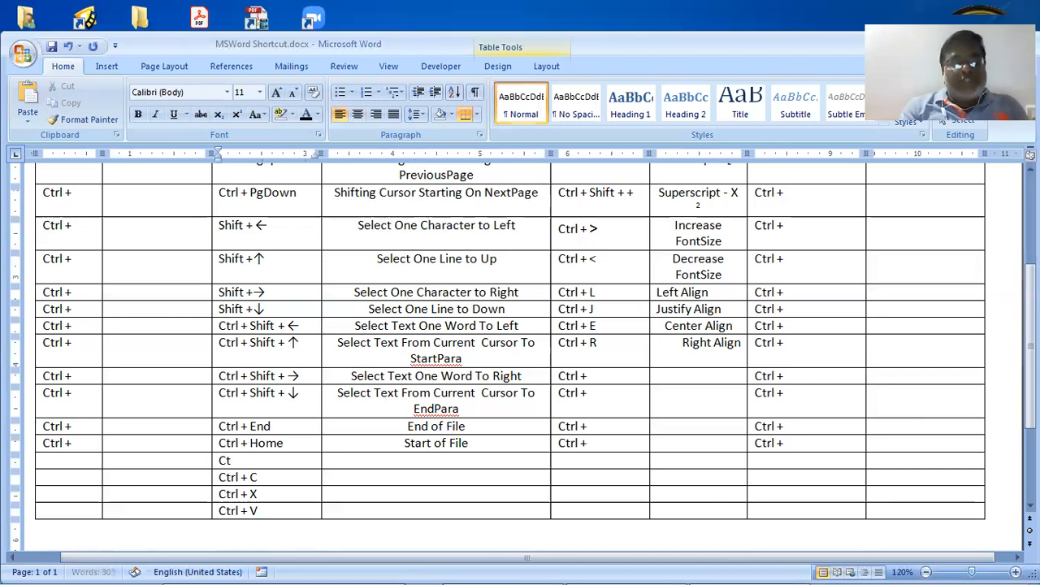
{"action": "type", "text": "rl +"}
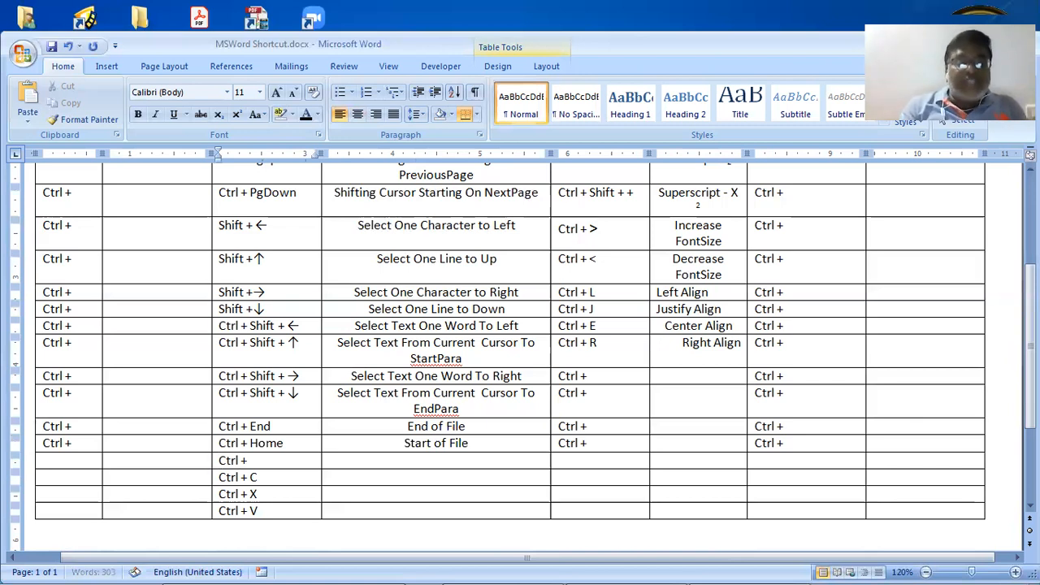
{"action": "type", "text": " A"}
{"action": "key", "text": "Tab"}
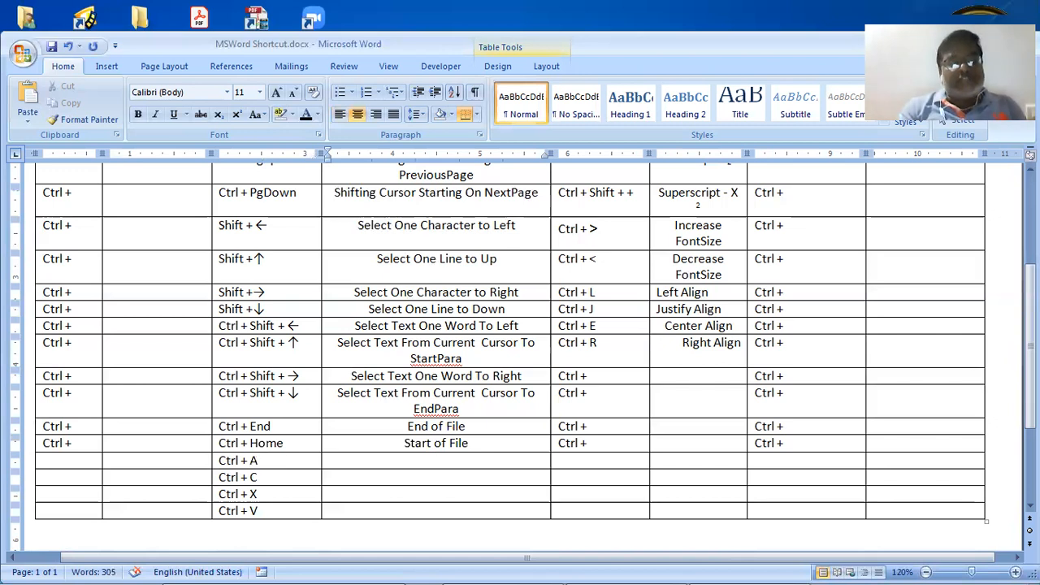
{"action": "type", "text": "Select"}
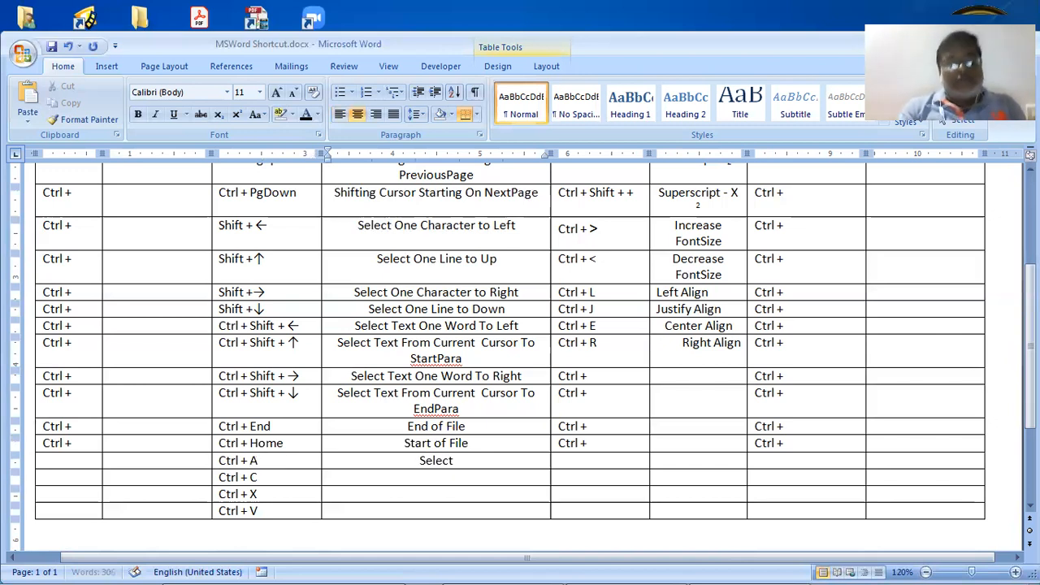
{"action": "type", "text": " All"}
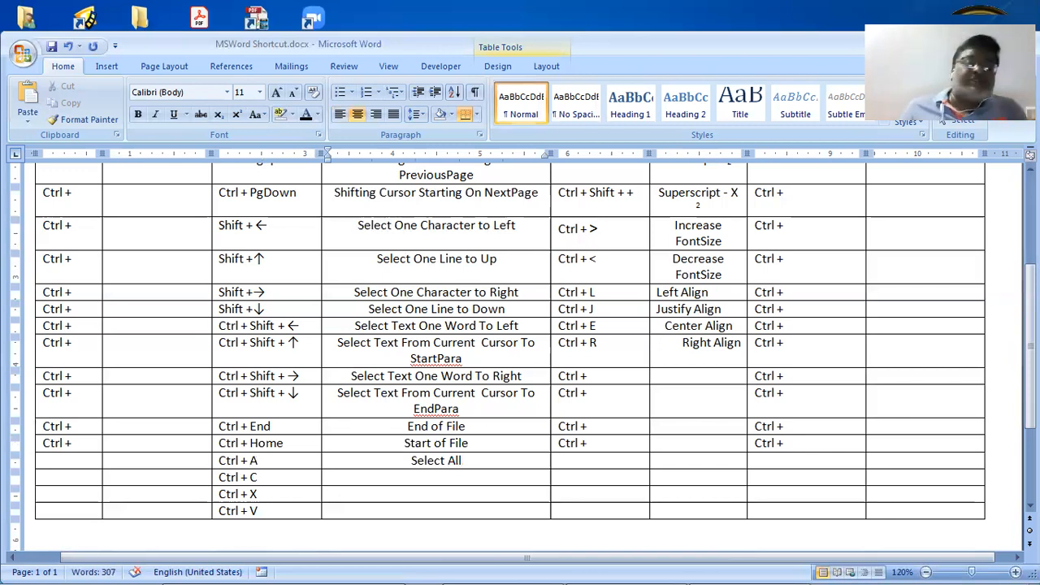
Fill in 'Copy', 'Cut' and 'Paste' as descriptions for Ctrl + C, X and V
{"action": "key", "text": "Down"}
{"action": "type", "text": "C"}
{"action": "type", "text": "op"}
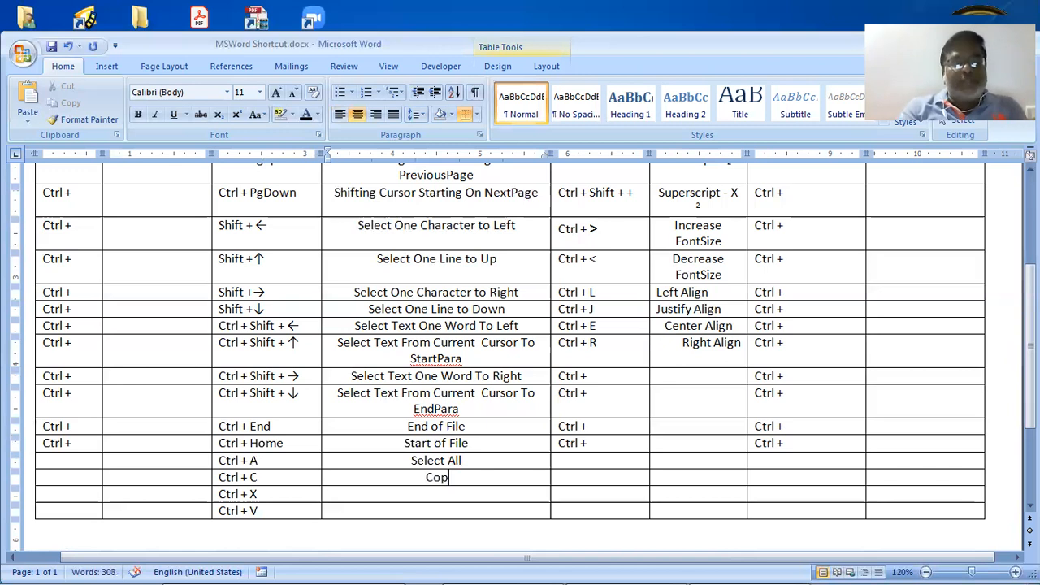
{"action": "type", "text": "y"}
{"action": "key", "text": "Down"}
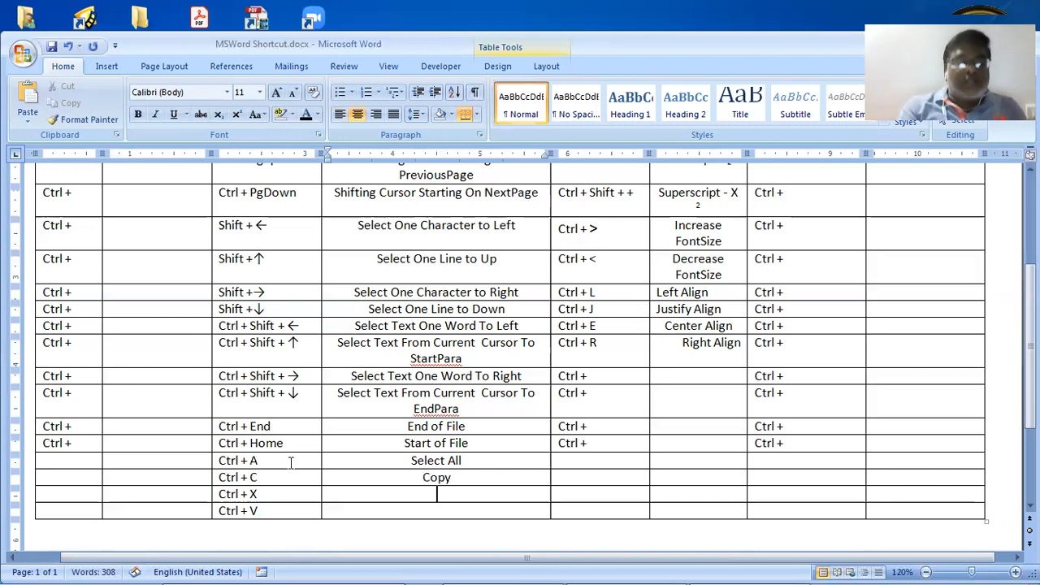
{"action": "type", "text": "Cut"}
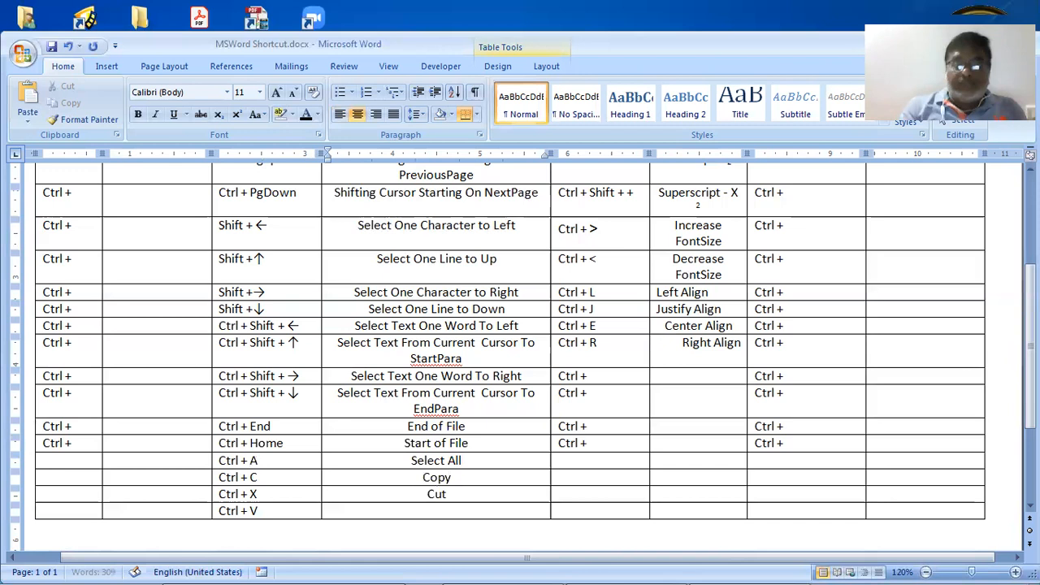
{"action": "key", "text": "Down"}
{"action": "type", "text": "Pa"}
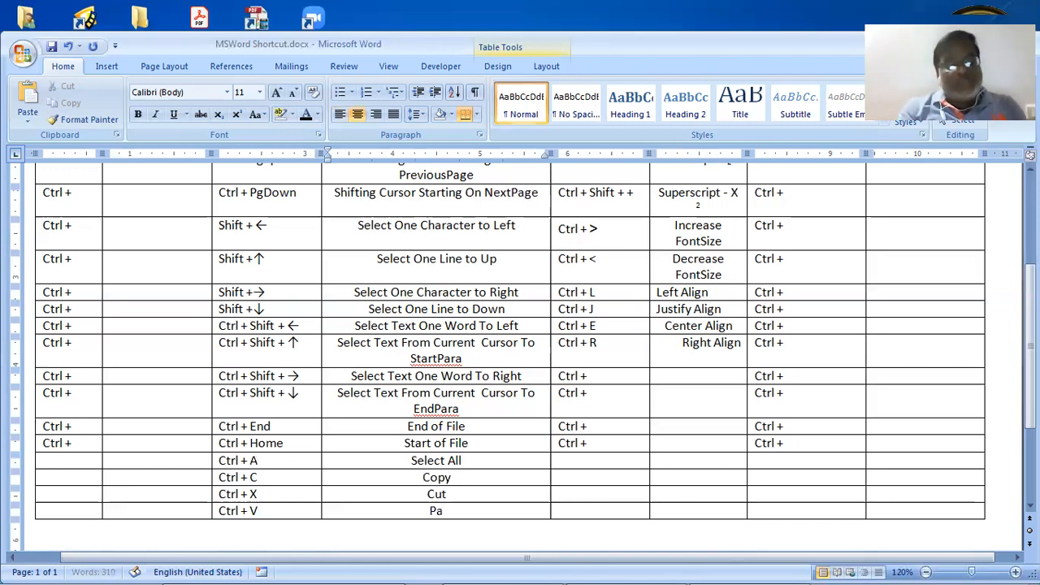
{"action": "type", "text": "ste"}
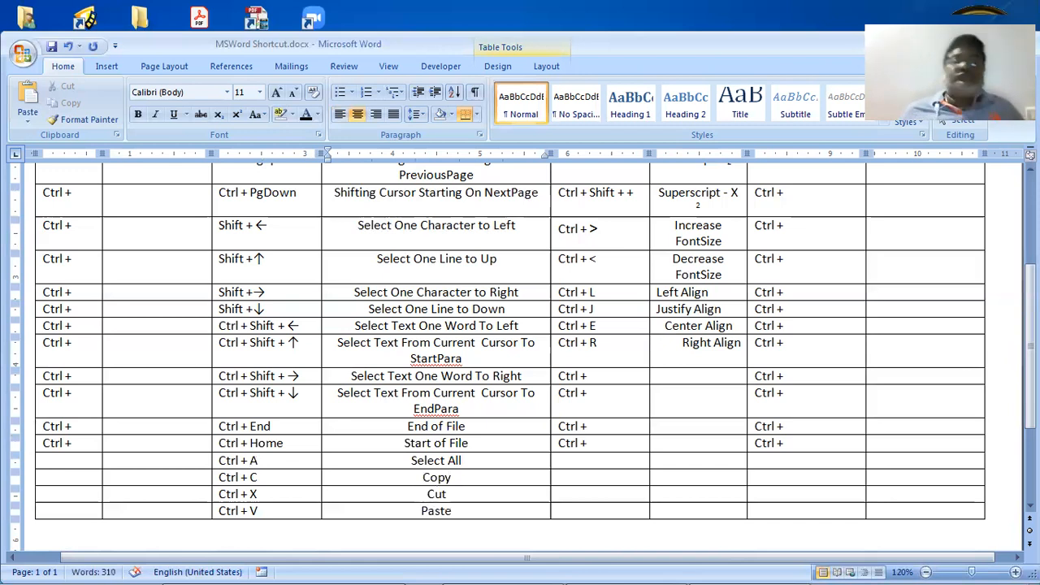
{"action": "scroll", "coordinate": [289, 462], "scroll_direction": "up", "scroll_amount": 2}
{"action": "scroll", "coordinate": [289, 462], "scroll_direction": "up", "scroll_amount": 2}
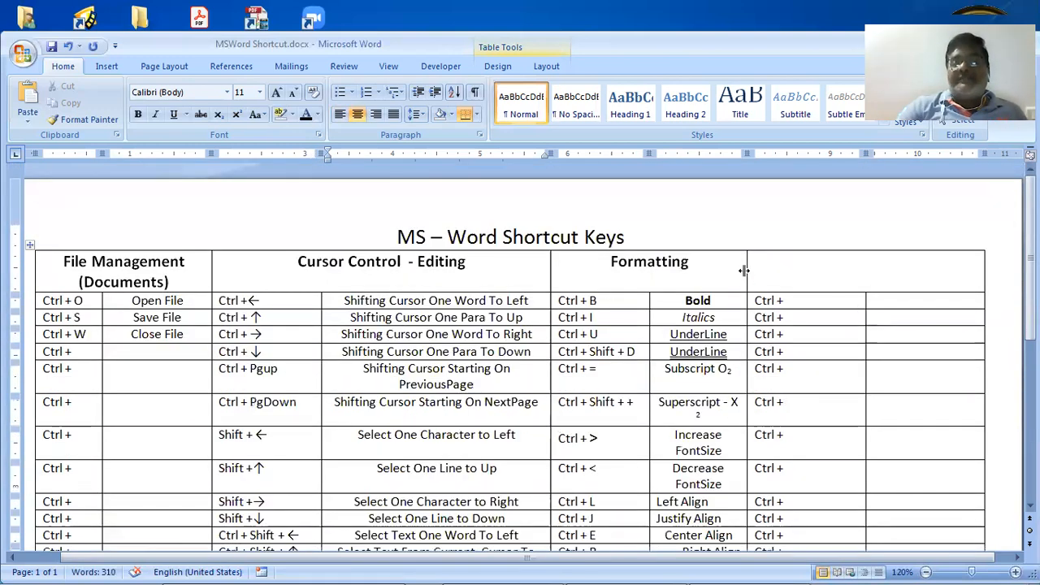
Widen the Formatting description column so Increase FontSize fits, then select the word Bold
{"action": "left_click_drag", "start_coordinate": [744, 271], "coordinate": [801, 275]}
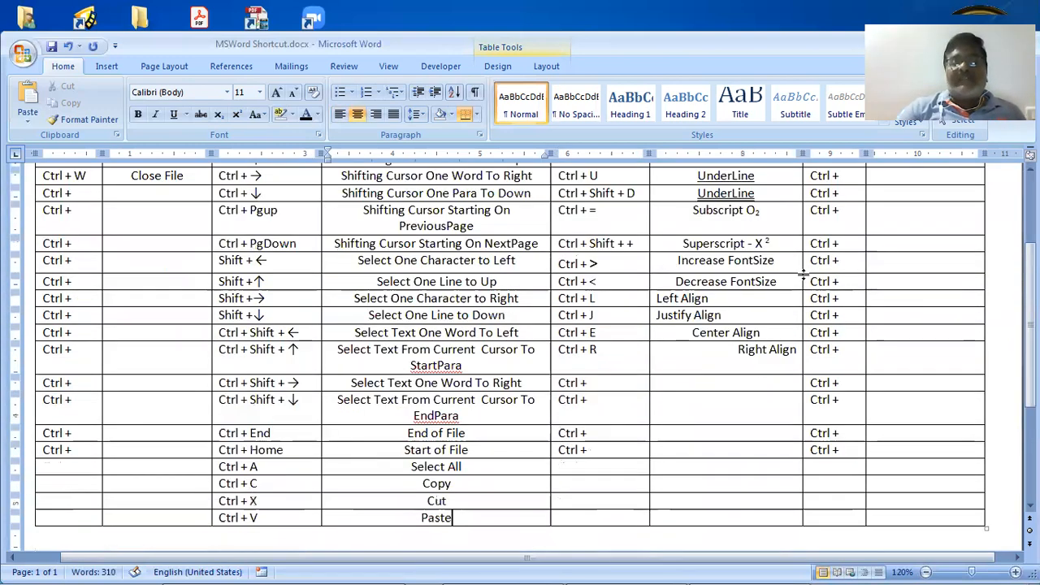
{"action": "scroll", "coordinate": [800, 277], "scroll_direction": "up", "scroll_amount": 3}
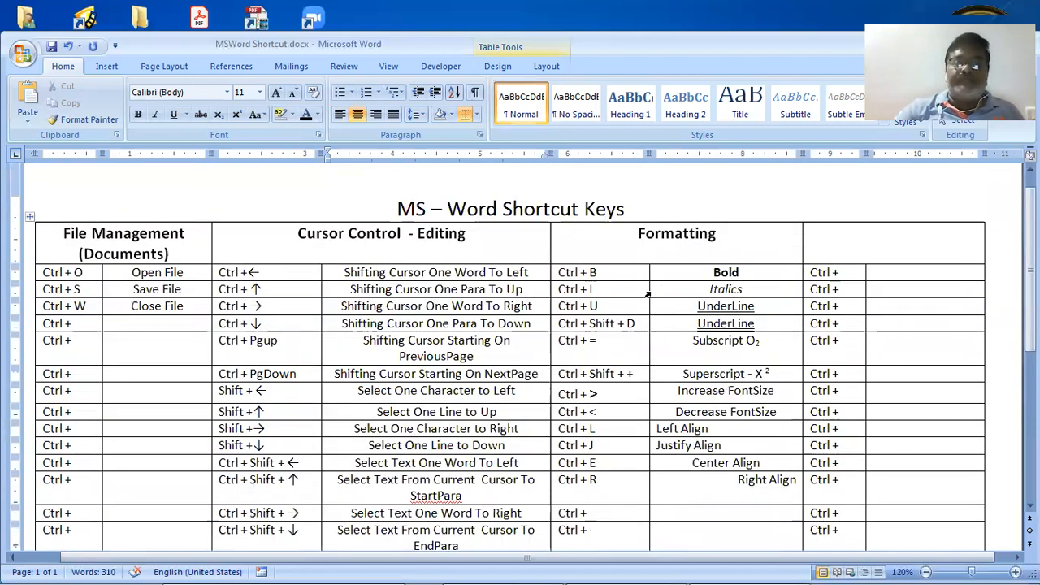
{"action": "left_click", "coordinate": [704, 278]}
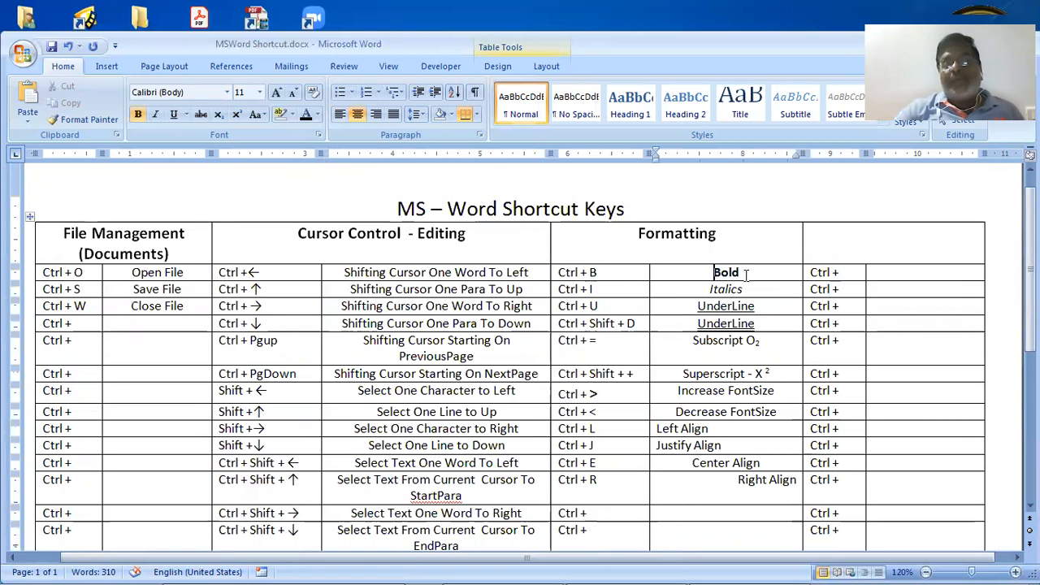
{"action": "key", "text": "ctrl+shift+Right"}
{"action": "key", "text": "Down"}
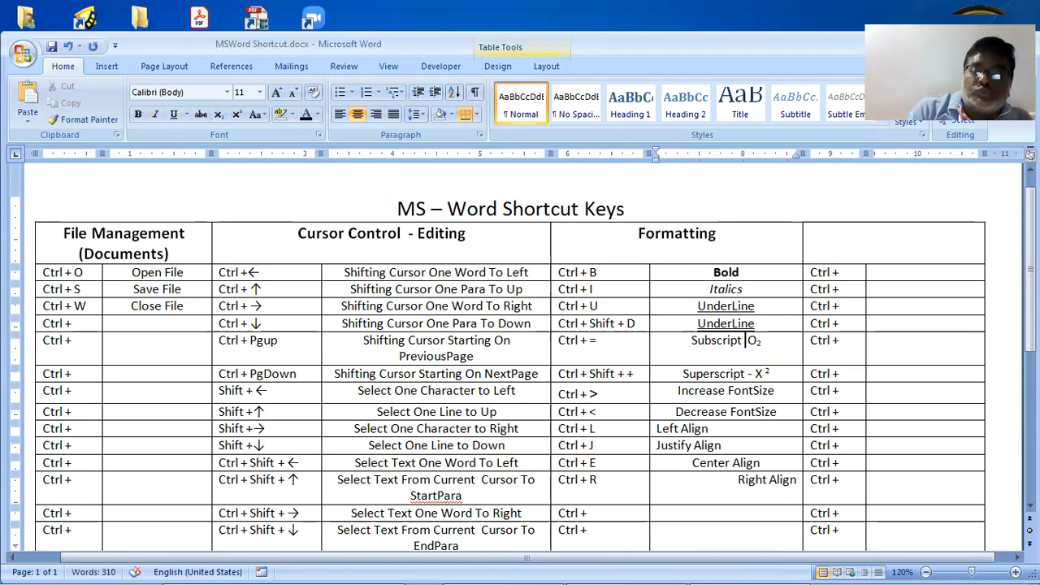
Browse the font size list and close it without changing the size
{"action": "type", "text": "-"}
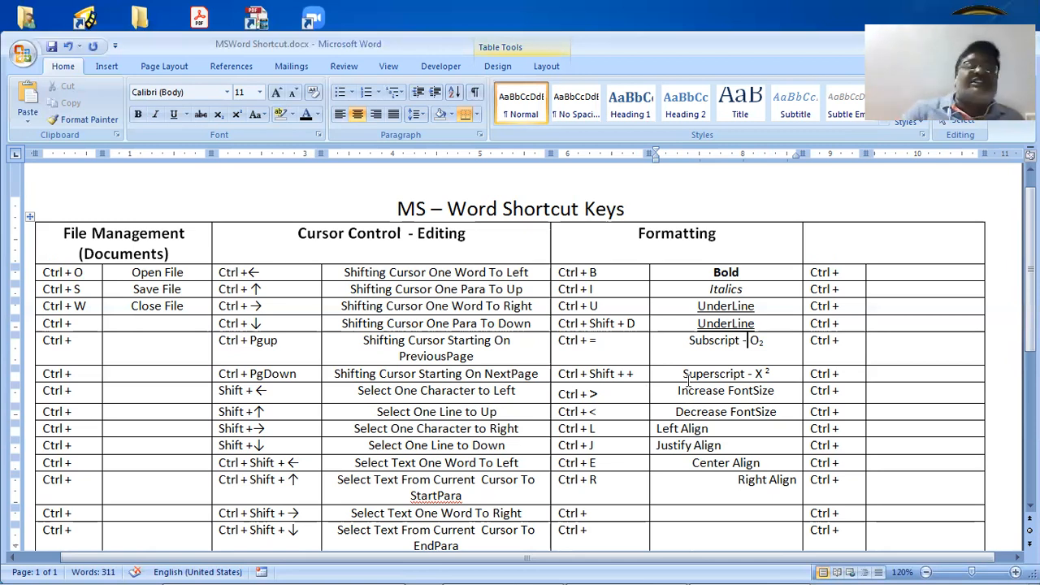
{"action": "left_click", "coordinate": [261, 92]}
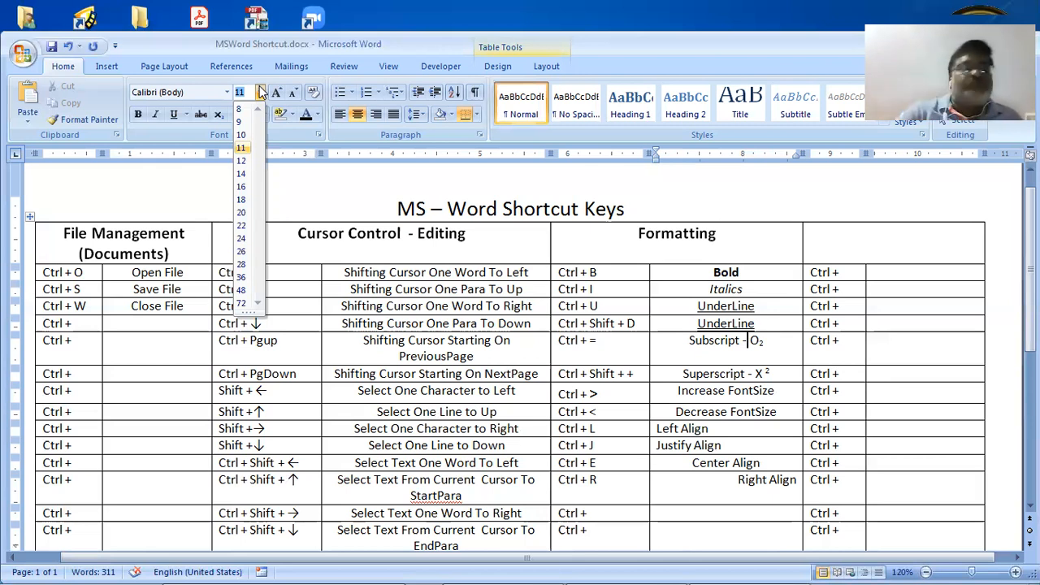
{"action": "mouse_move", "coordinate": [246, 314]}
{"action": "left_mouse_down"}
{"action": "mouse_move", "coordinate": [246, 401]}
{"action": "mouse_move", "coordinate": [249, 311]}
{"action": "left_mouse_up"}
{"action": "left_click", "coordinate": [253, 318]}
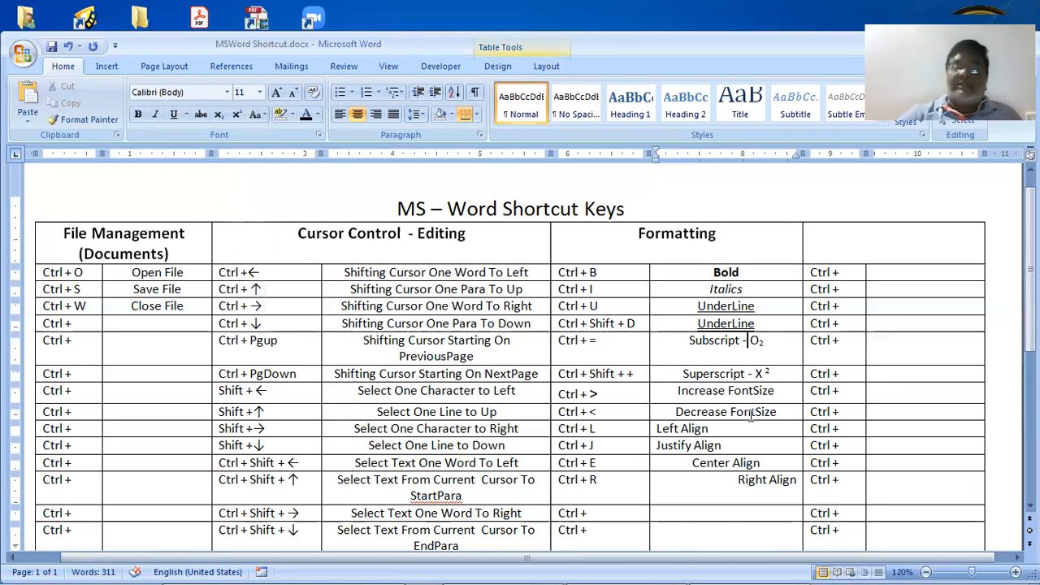
{"action": "scroll", "coordinate": [752, 416], "scroll_direction": "down", "scroll_amount": 3}
Append 'Para' to the Left Align, Center Align and Right Align entries
{"action": "left_click", "coordinate": [730, 343]}
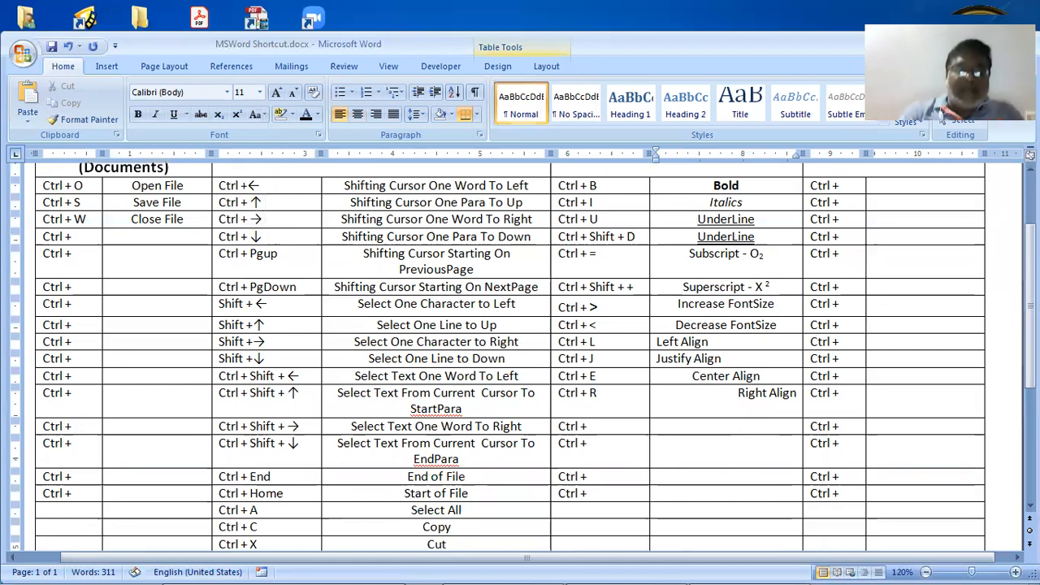
{"action": "type", "text": "Para"}
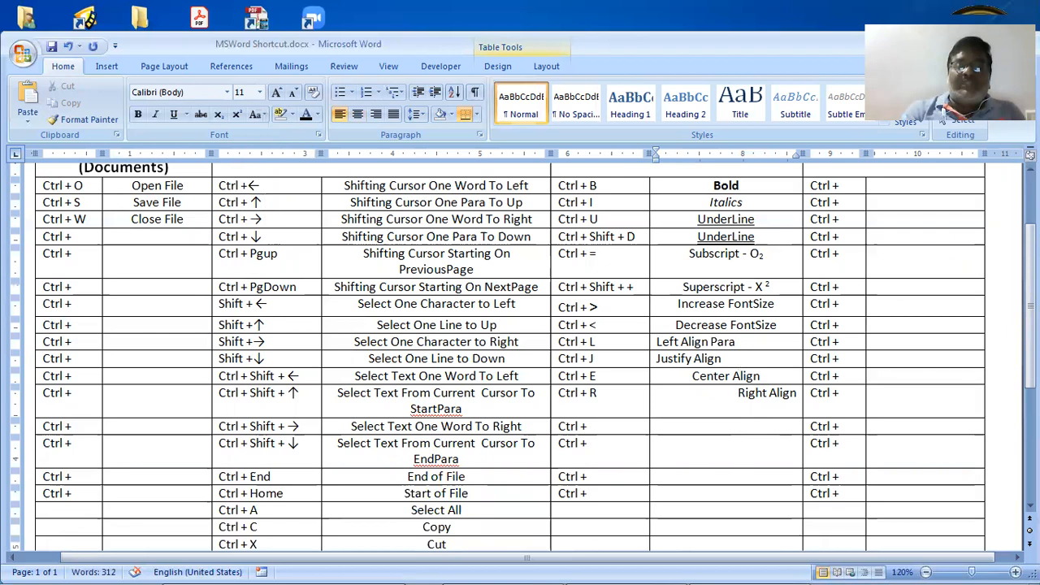
{"action": "type", "text": "Pa"}
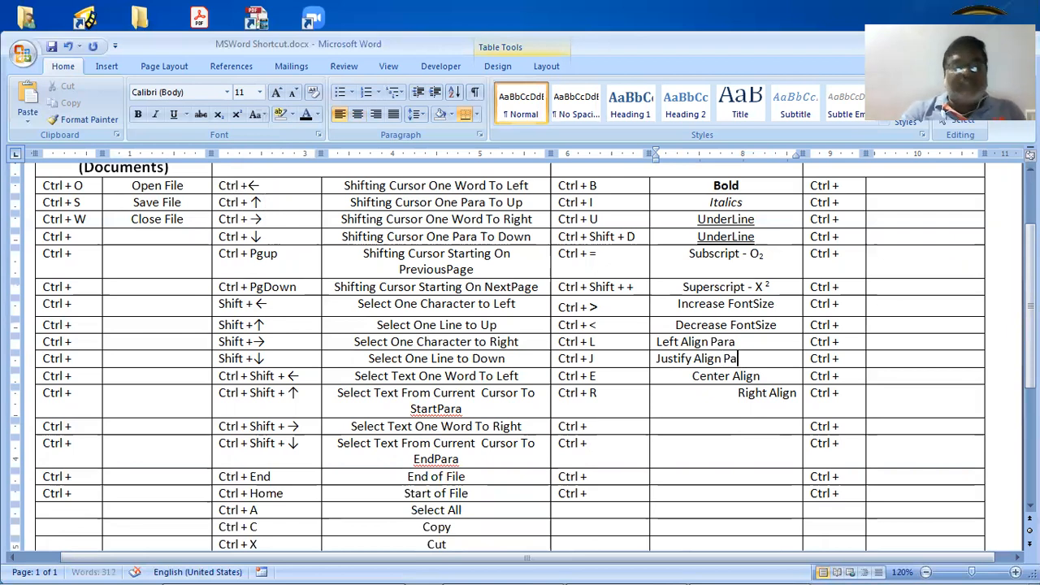
{"action": "type", "text": "ra"}
{"action": "left_click", "coordinate": [745, 374]}
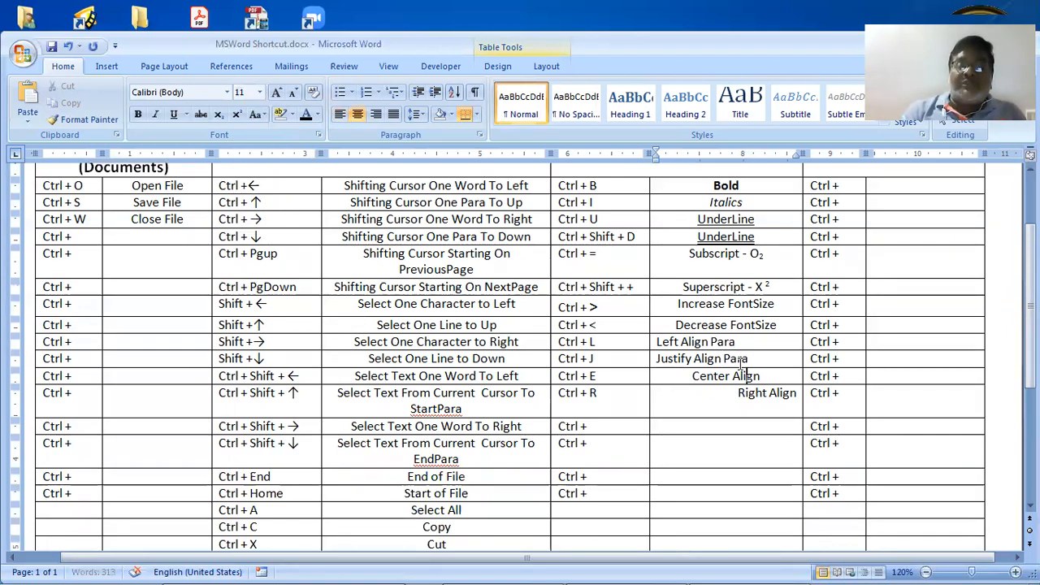
{"action": "key", "text": "End"}
{"action": "type", "text": "P"}
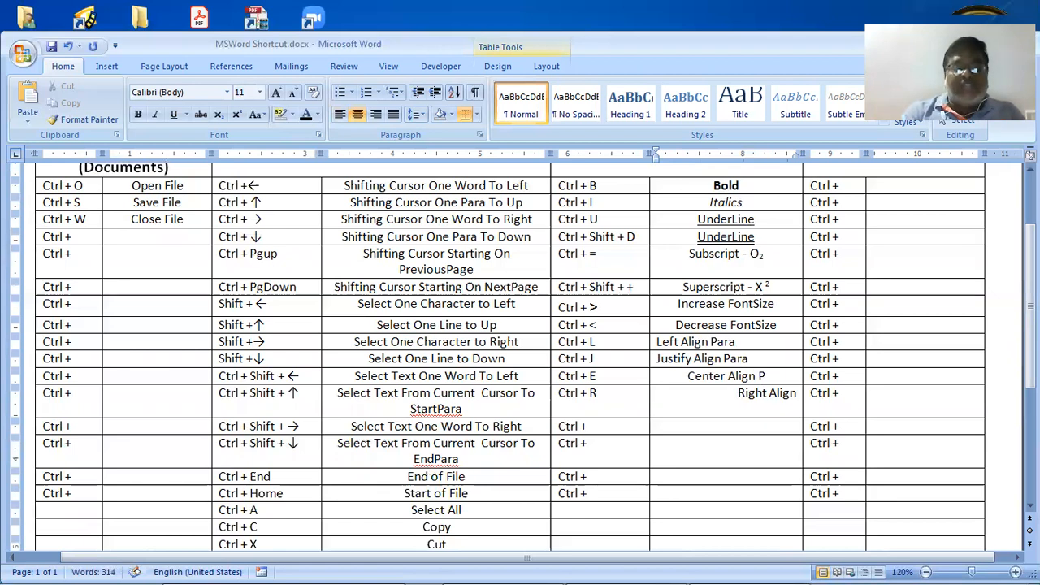
{"action": "type", "text": "ara"}
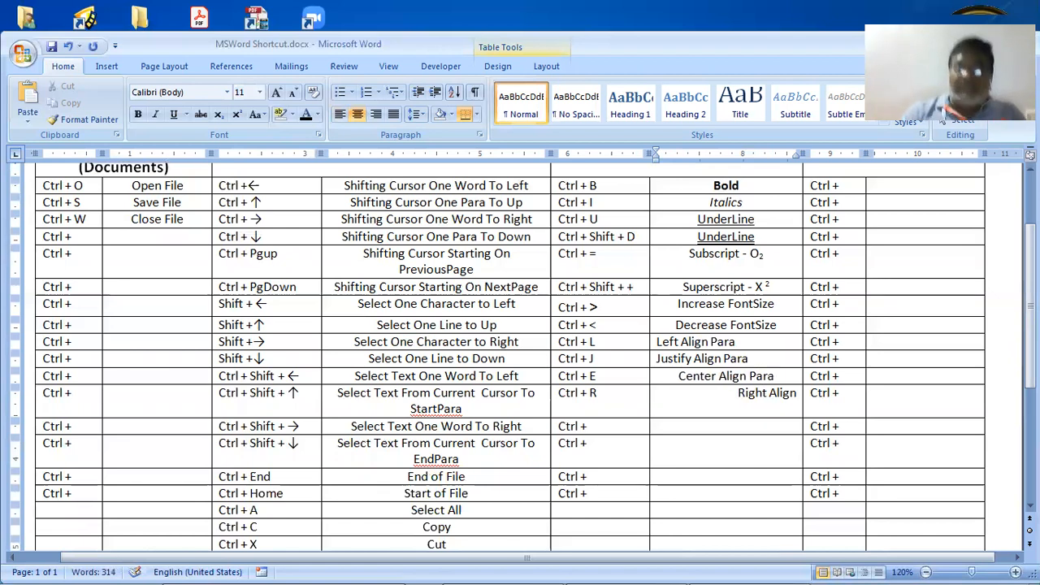
{"action": "key", "text": "Down"}
{"action": "key", "text": "End"}
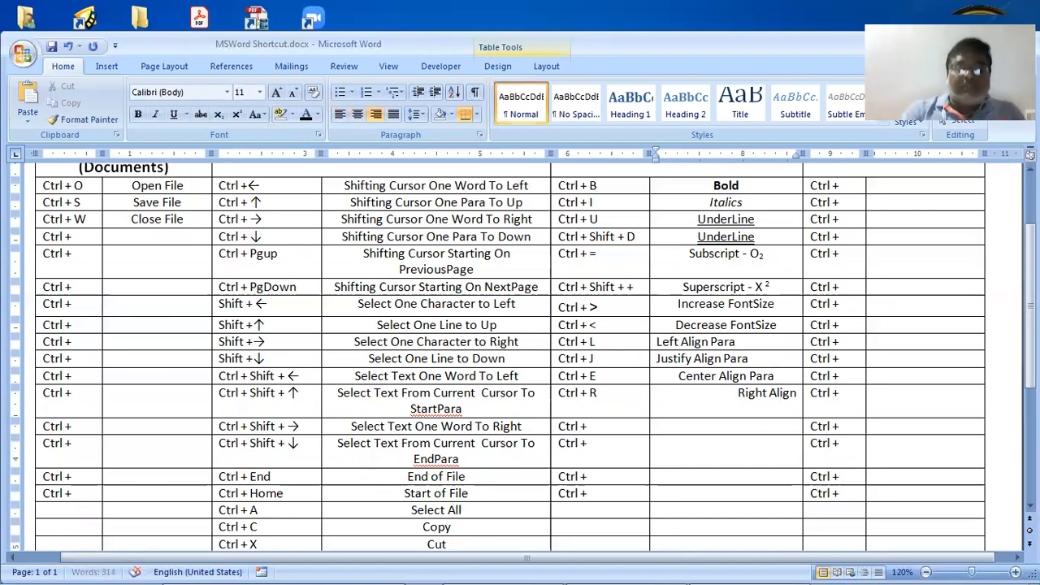
{"action": "type", "text": "Pra"}
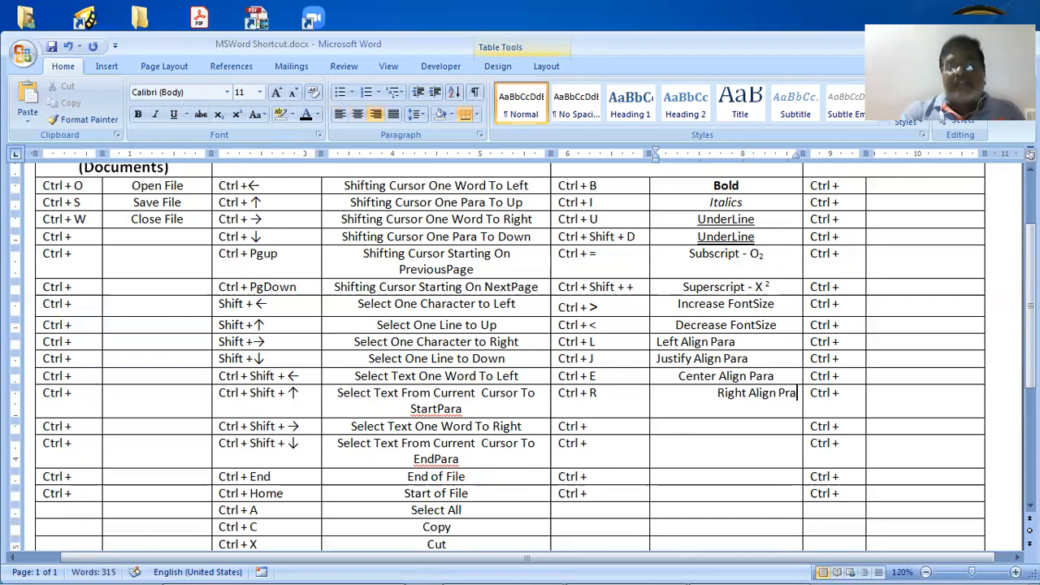
{"action": "key", "text": "BackSpace"}
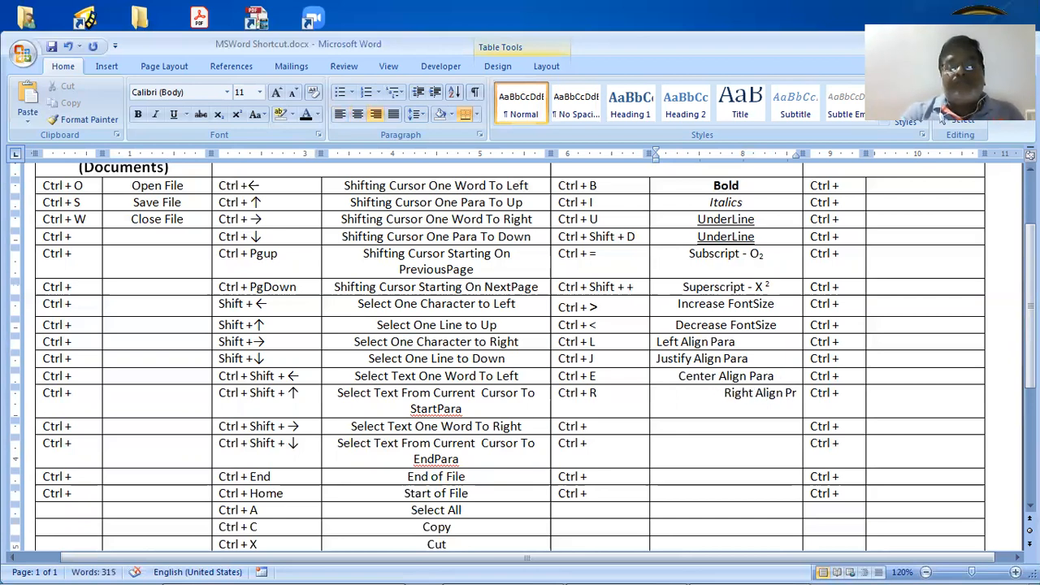
{"action": "type", "text": "ara"}
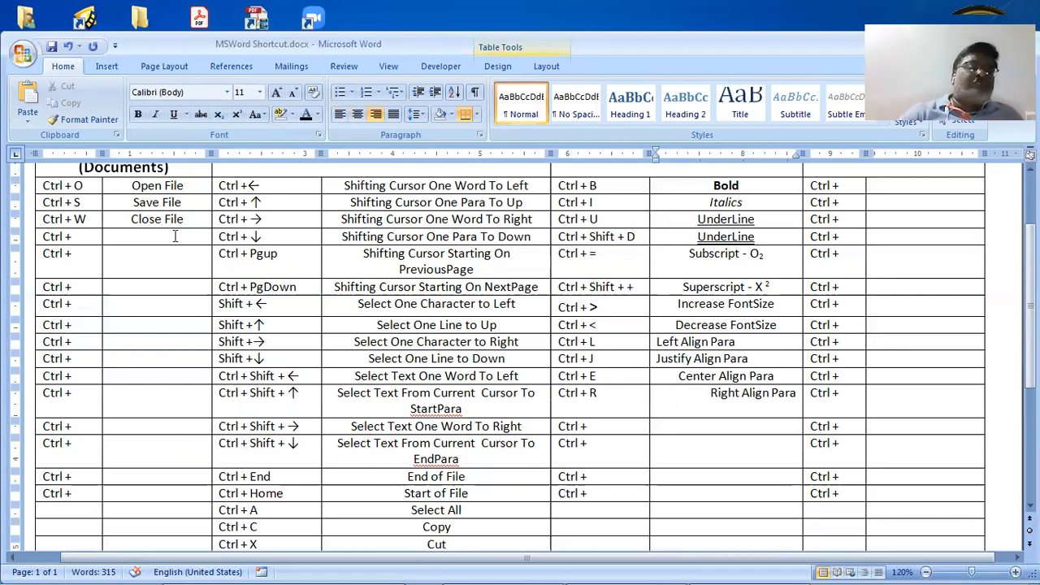
Left-align the Cursor Control descriptions through Paste, then switch to the WordShortcuts.pdf window
{"action": "left_click_drag", "start_coordinate": [175, 317], "coordinate": [175, 544]}
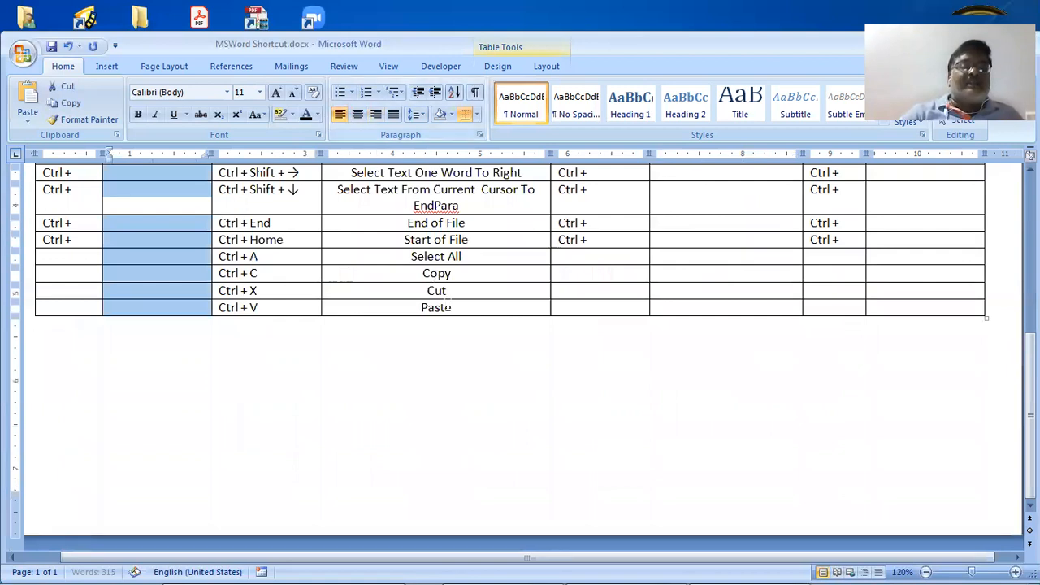
{"action": "scroll", "coordinate": [462, 478], "scroll_direction": "up", "scroll_amount": 5}
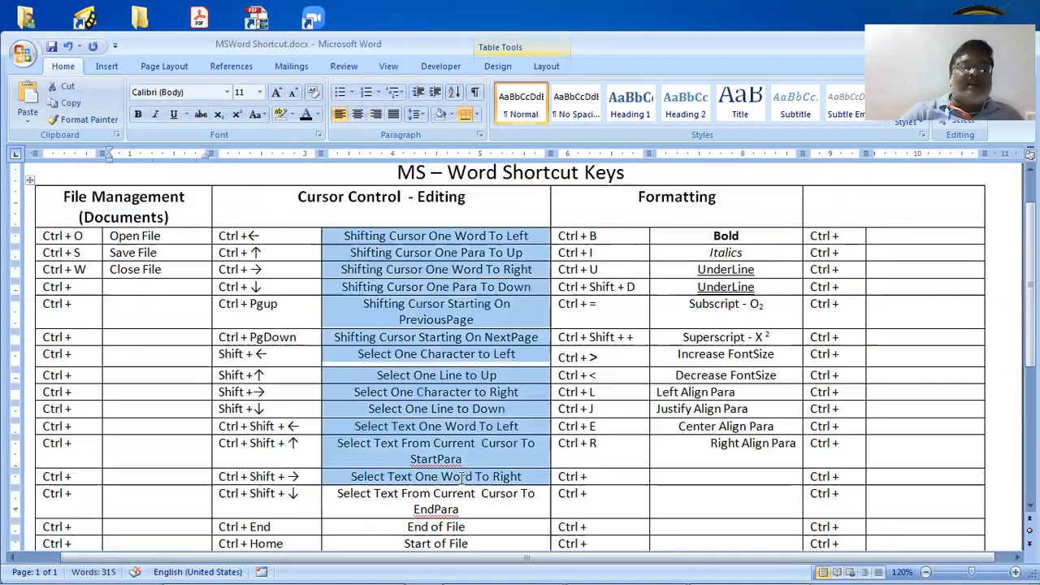
{"action": "left_click_drag", "start_coordinate": [466, 524], "coordinate": [466, 524]}
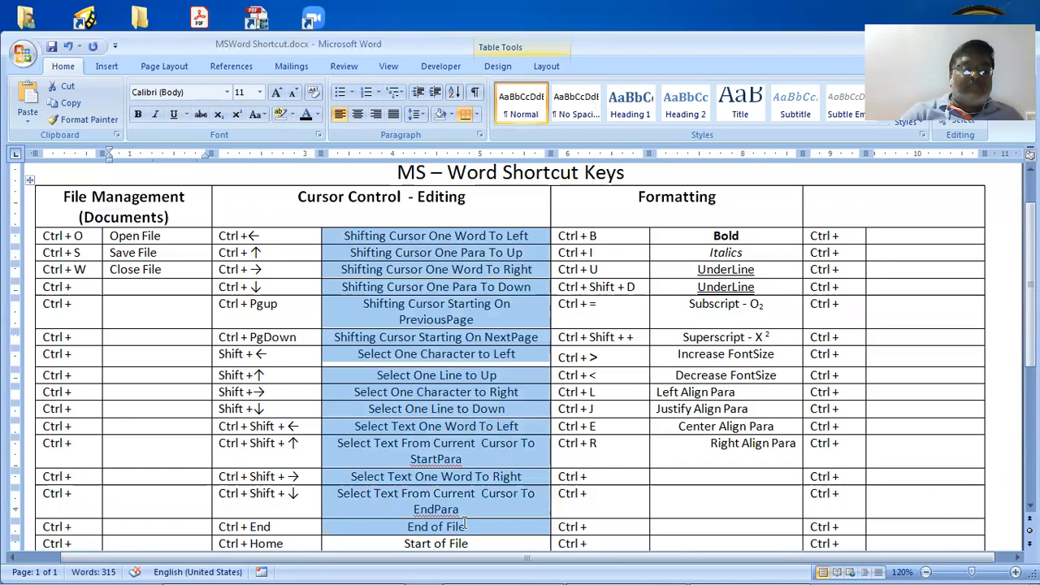
{"action": "key", "text": "shift+Down"}
{"action": "key", "text": "shift+Down"}
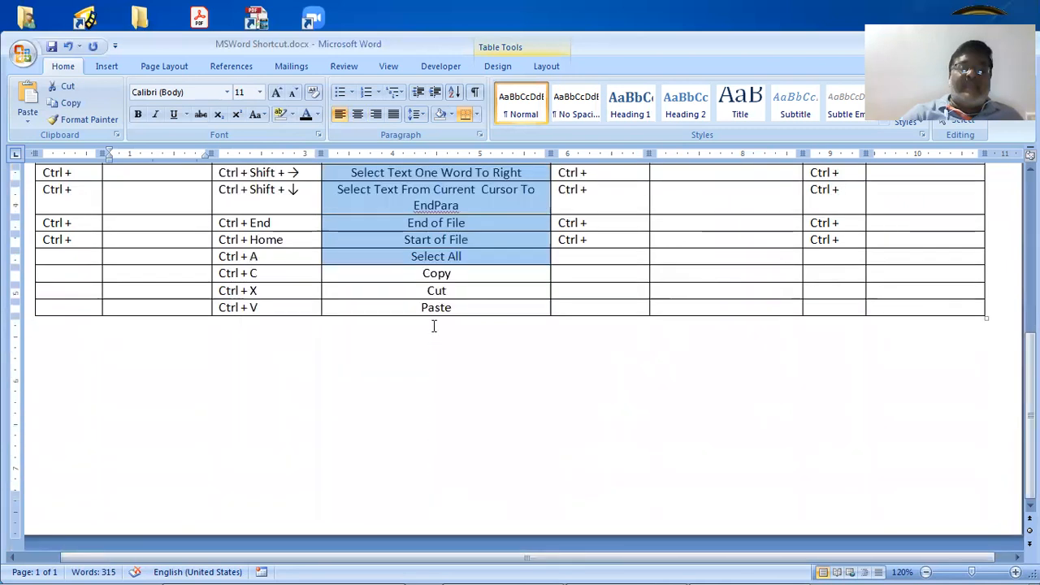
{"action": "key", "text": "shift+Down"}
{"action": "key", "text": "shift+Down"}
{"action": "key", "text": "shift+Down"}
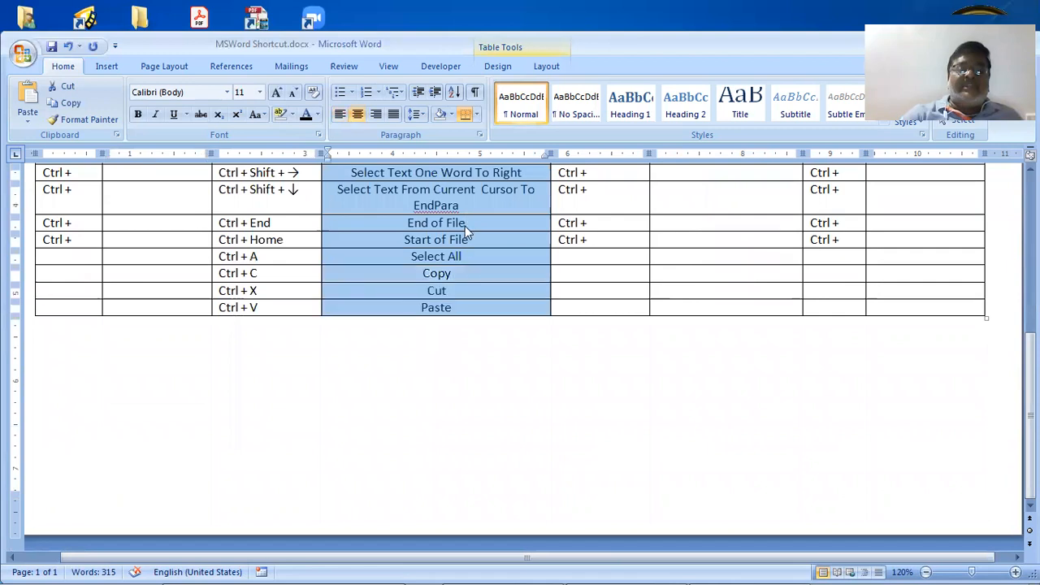
{"action": "left_click", "coordinate": [340, 114]}
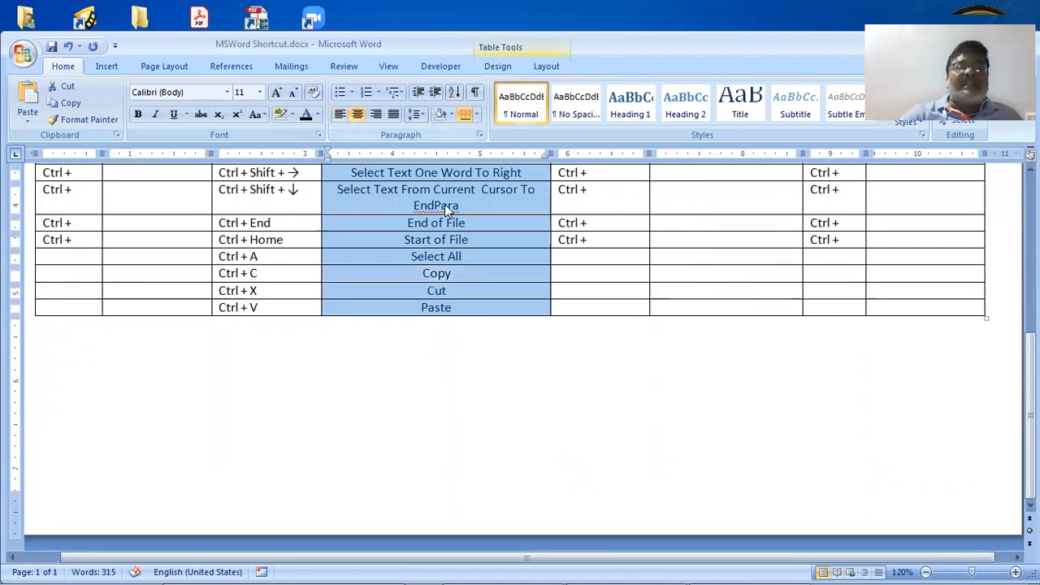
{"action": "left_click", "coordinate": [478, 258]}
{"action": "scroll", "coordinate": [603, 356], "scroll_direction": "up", "scroll_amount": 8}
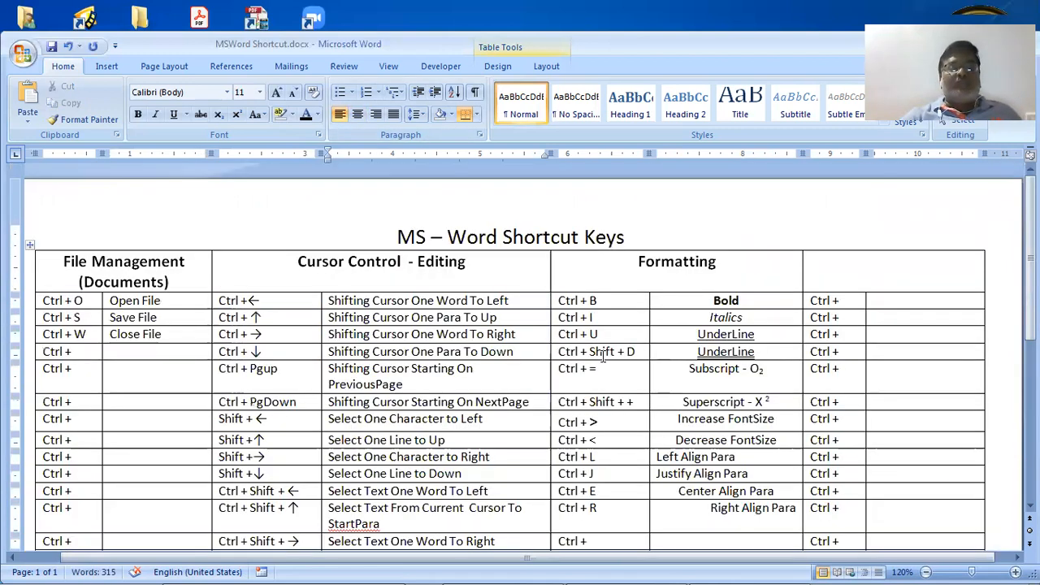
{"action": "scroll", "coordinate": [603, 356], "scroll_direction": "down", "scroll_amount": 1}
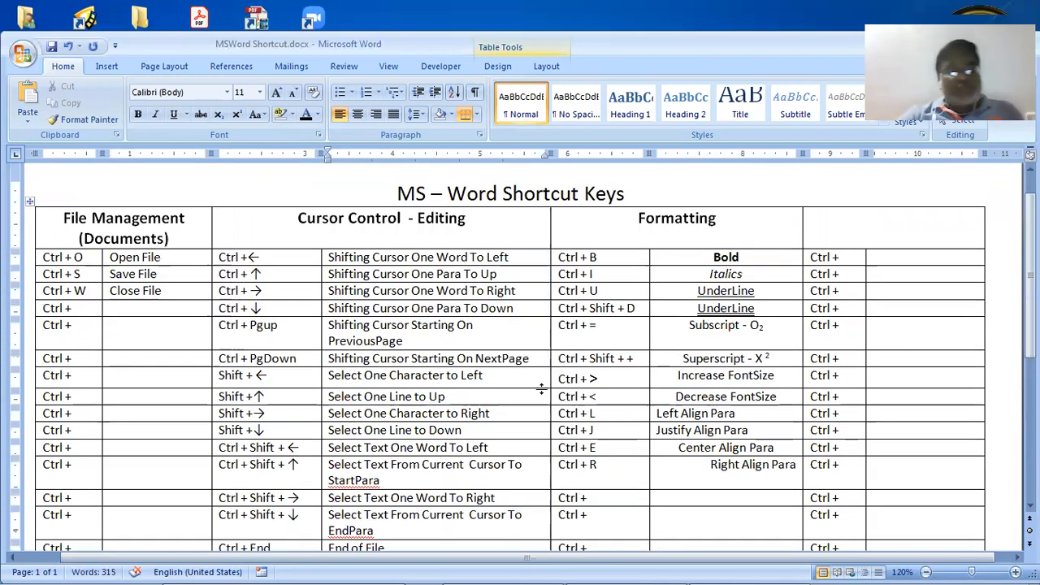
{"action": "key", "text": "alt+Tab"}
{"action": "key", "text": "alt+Tab"}
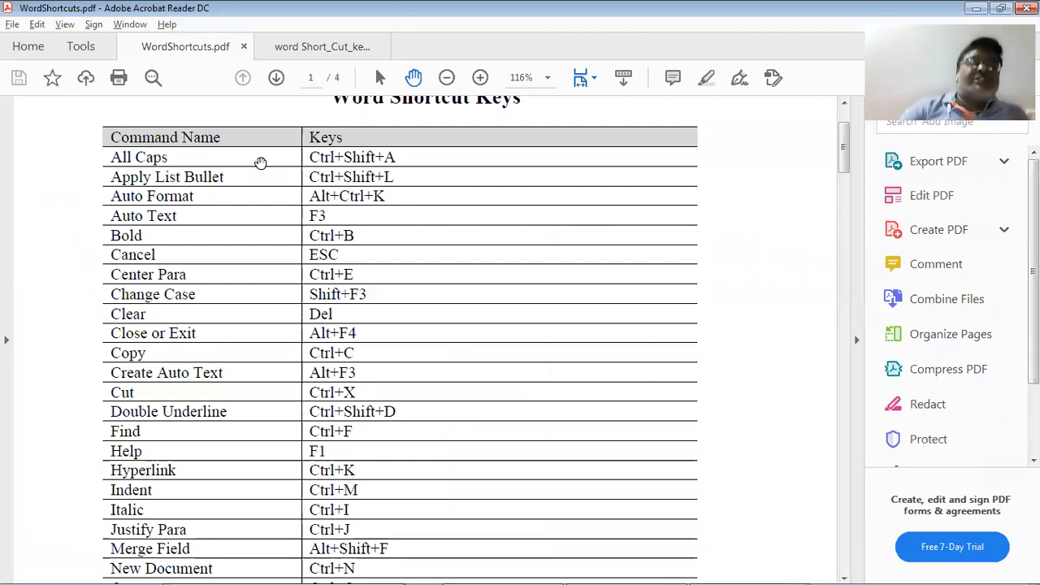
Add a Ctrl + Shift + A entry whose description 'all caps' is converted to ALL CAPS
{"action": "key", "text": "alt+Tab"}
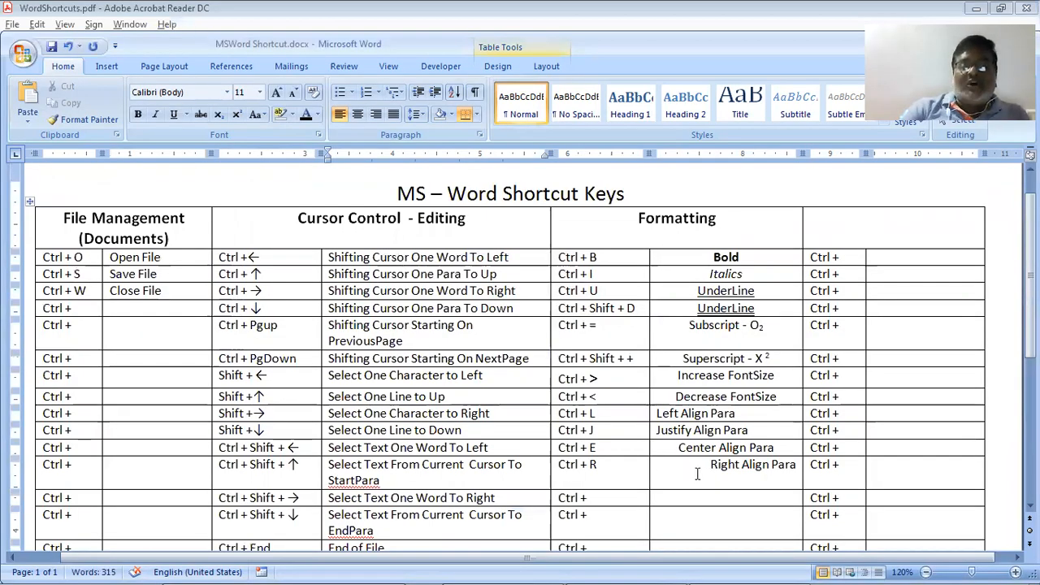
{"action": "scroll", "coordinate": [642, 443], "scroll_direction": "down", "scroll_amount": 1}
{"action": "left_click", "coordinate": [606, 455]}
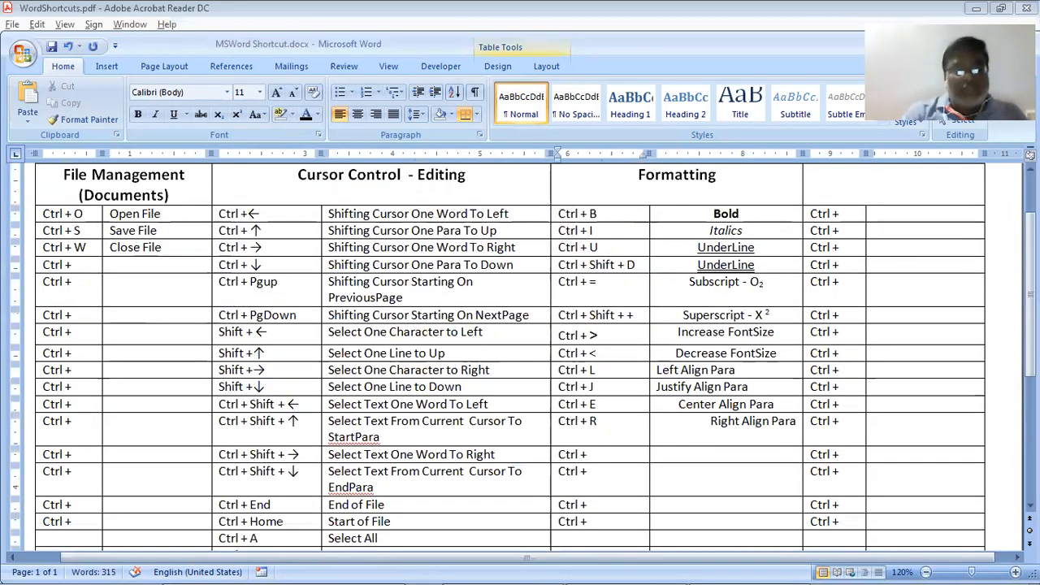
{"action": "type", "text": "Sh"}
{"action": "type", "text": "ift"}
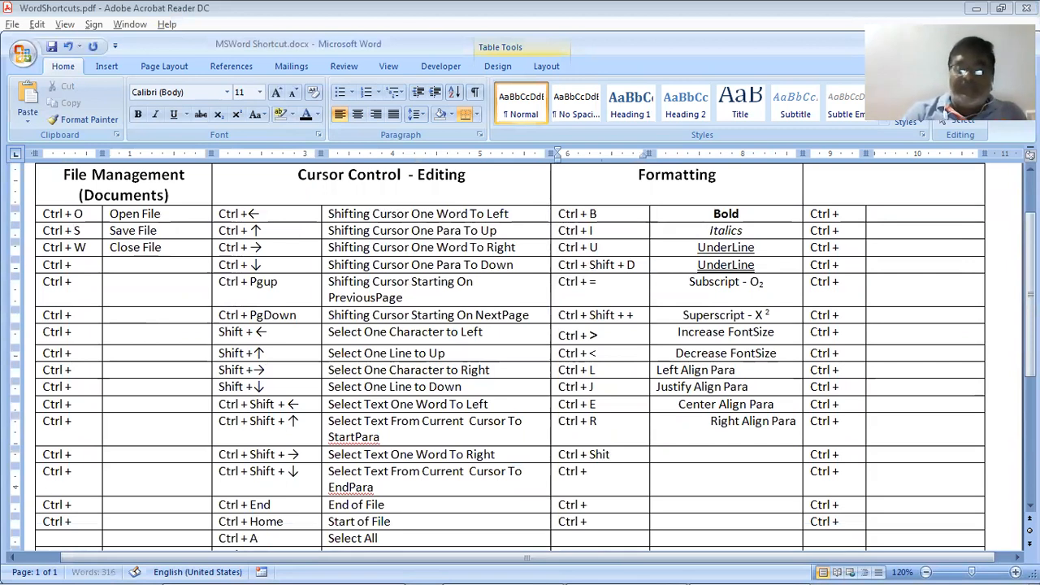
{"action": "type", "text": " + "}
{"action": "type", "text": "A"}
{"action": "key", "text": "Tab"}
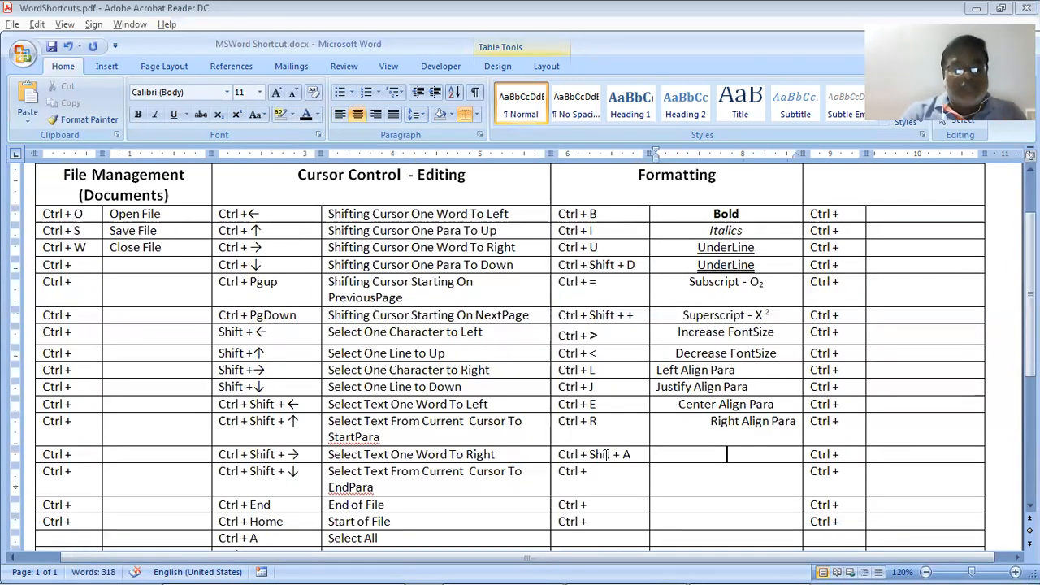
{"action": "type", "text": "all"}
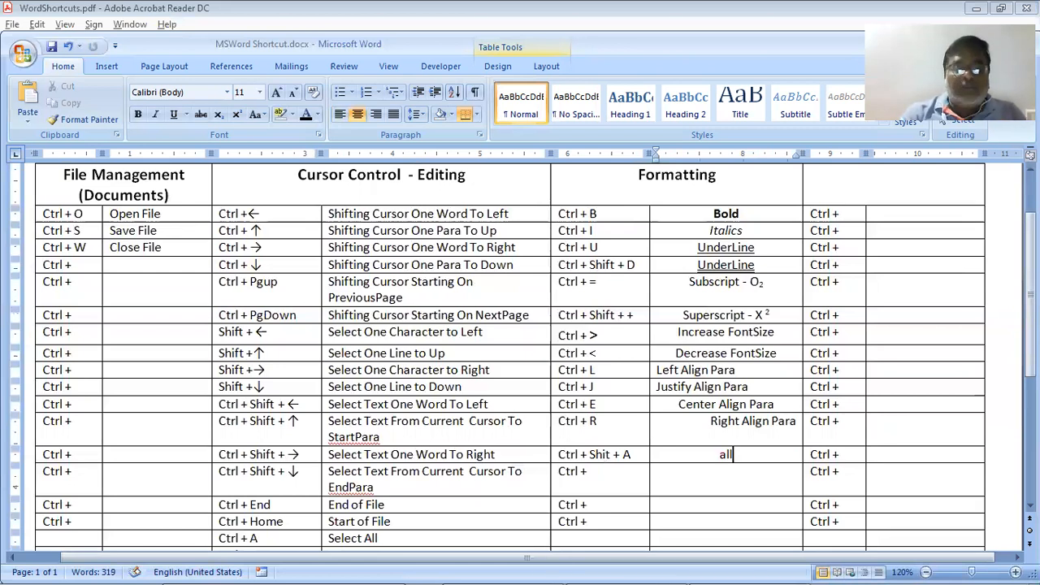
{"action": "type", "text": " caps"}
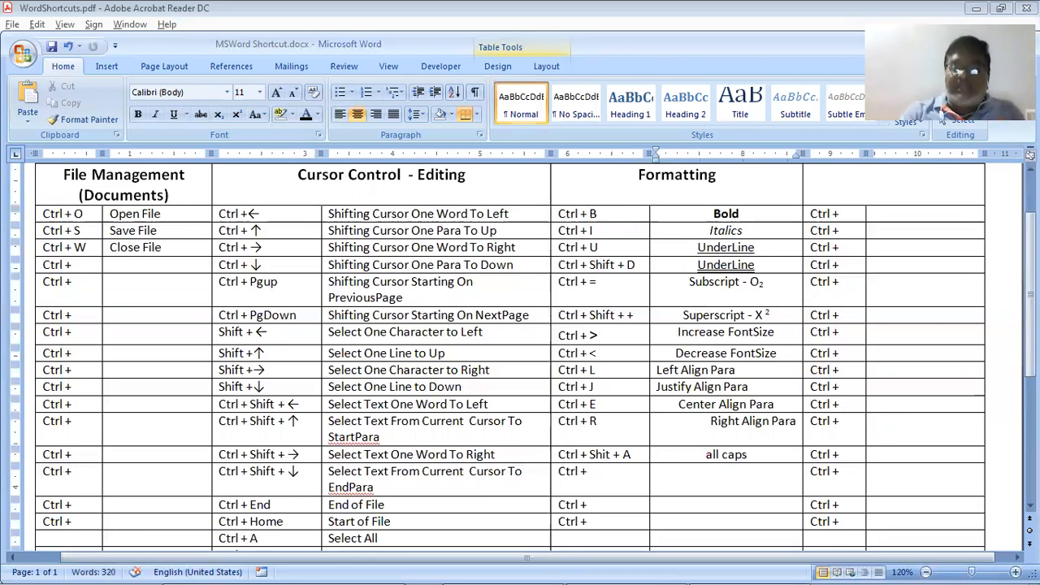
{"action": "key", "text": "shift+Home"}
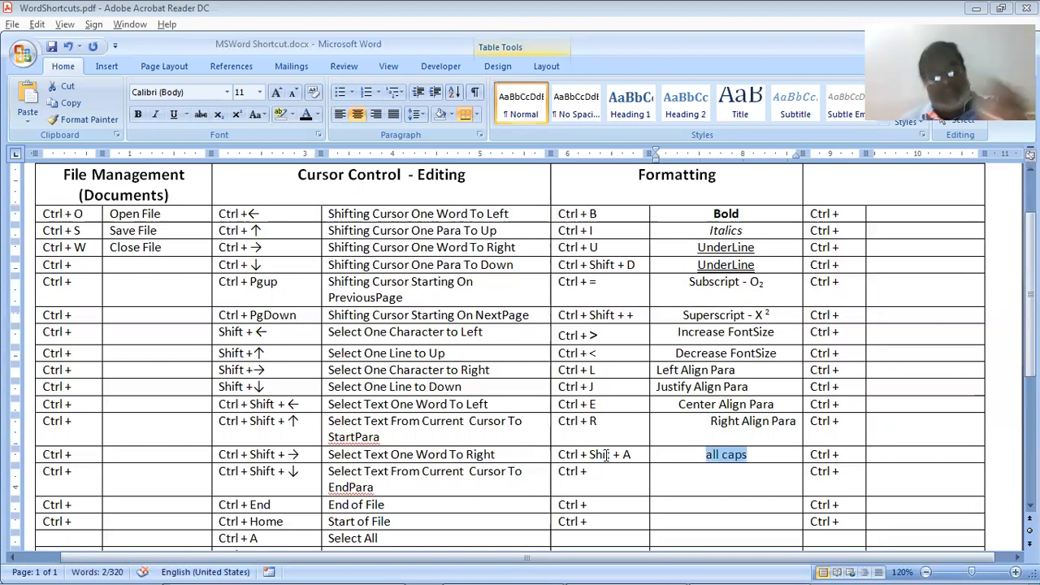
{"action": "key", "text": "ctrl+shift+a"}
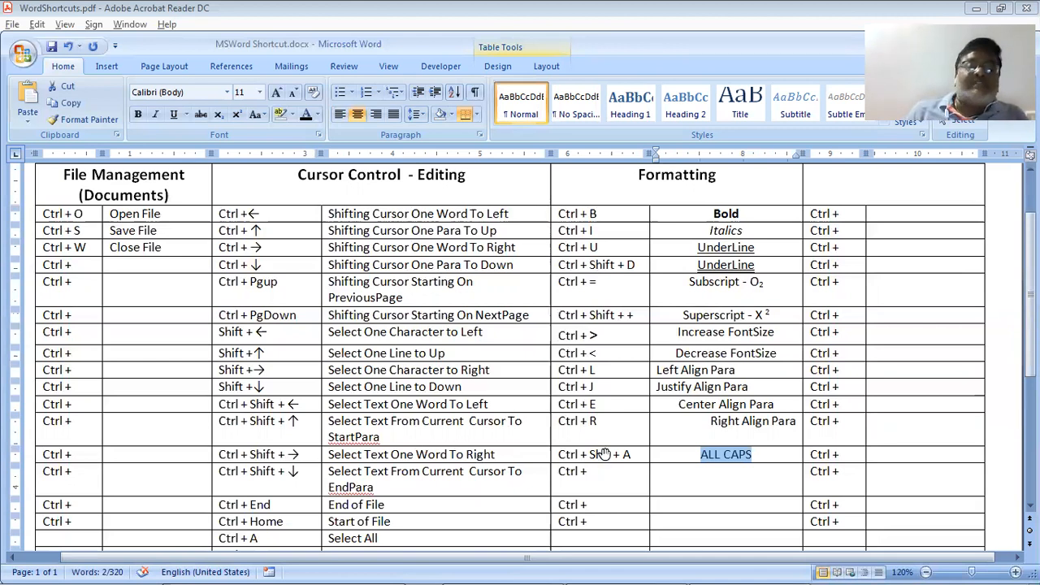
{"action": "key", "text": "alt+Tab"}
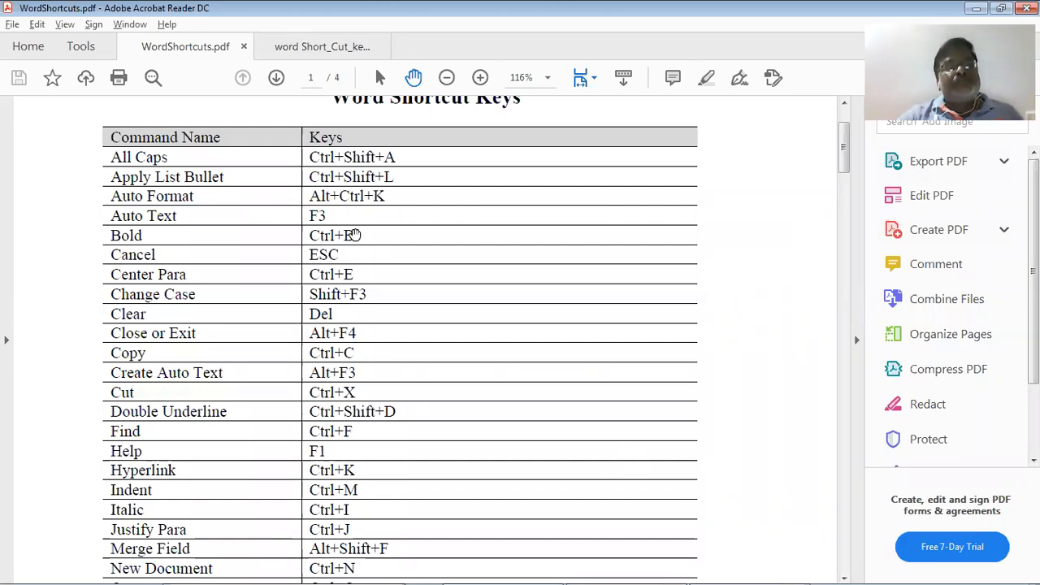
{"action": "key", "text": "alt+Tab"}
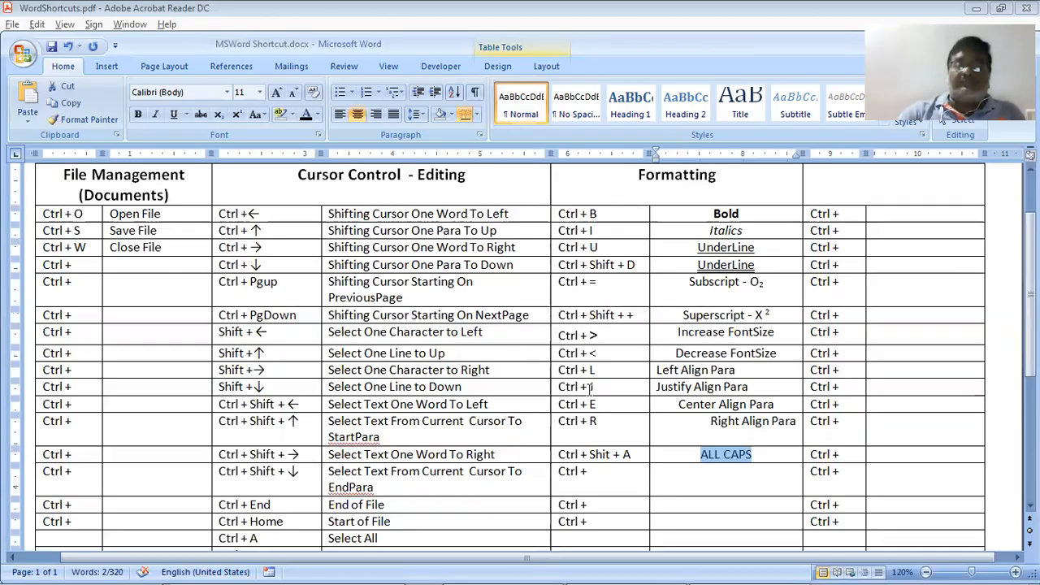
Enter Shift + L after Ctrl + in the next Formatting row, checking the PDF reference
{"action": "left_click", "coordinate": [688, 471]}
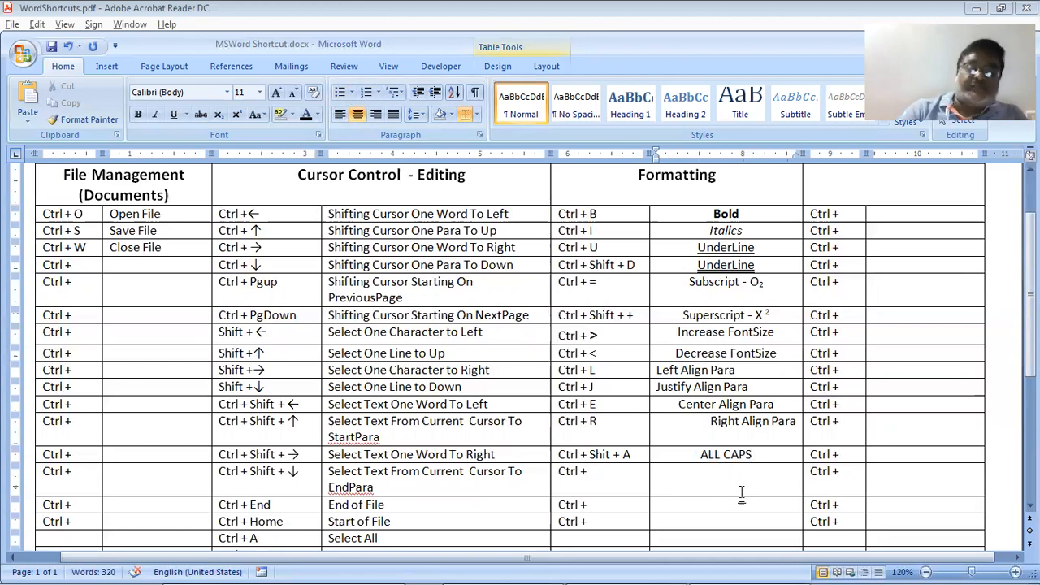
{"action": "key", "text": "Left"}
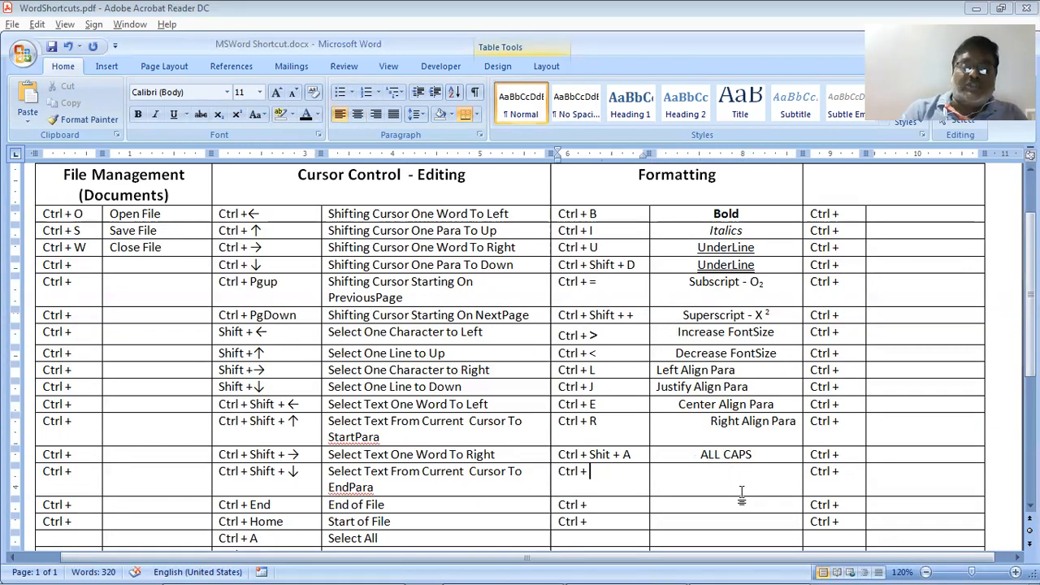
{"action": "type", "text": "Sh"}
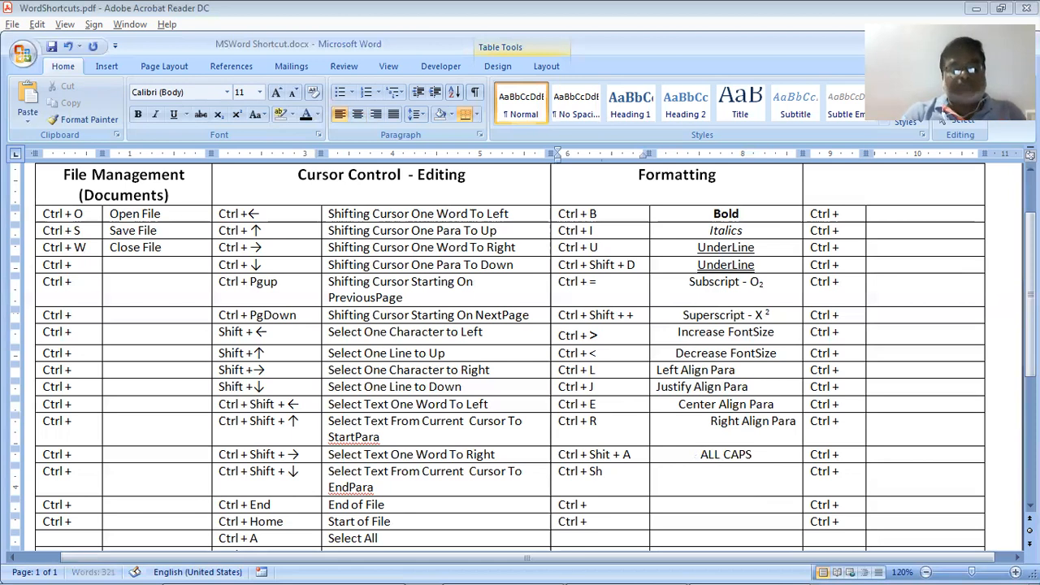
{"action": "type", "text": "ift +"}
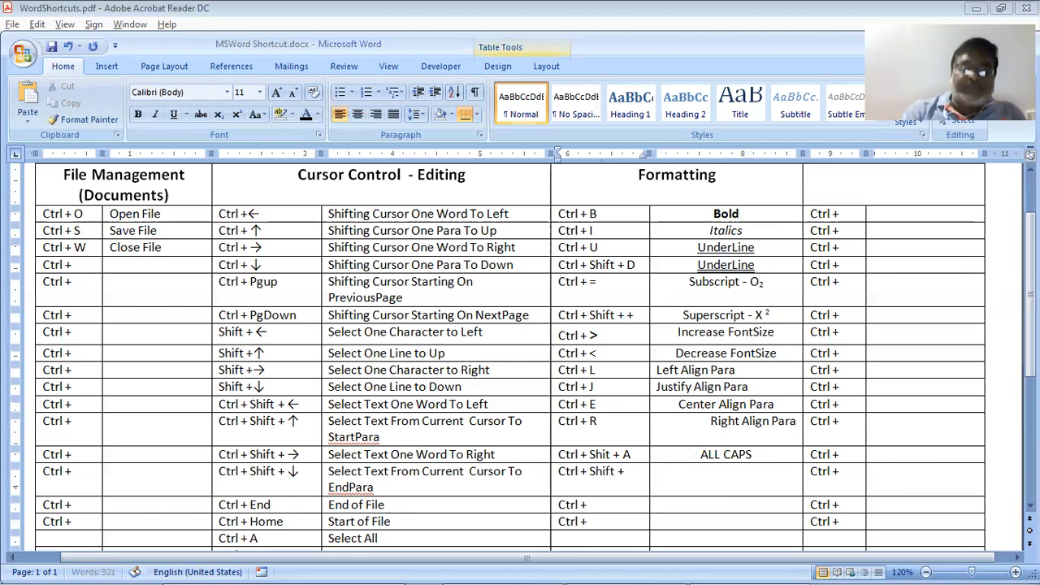
{"action": "type", "text": " L"}
{"action": "left_click", "coordinate": [741, 491]}
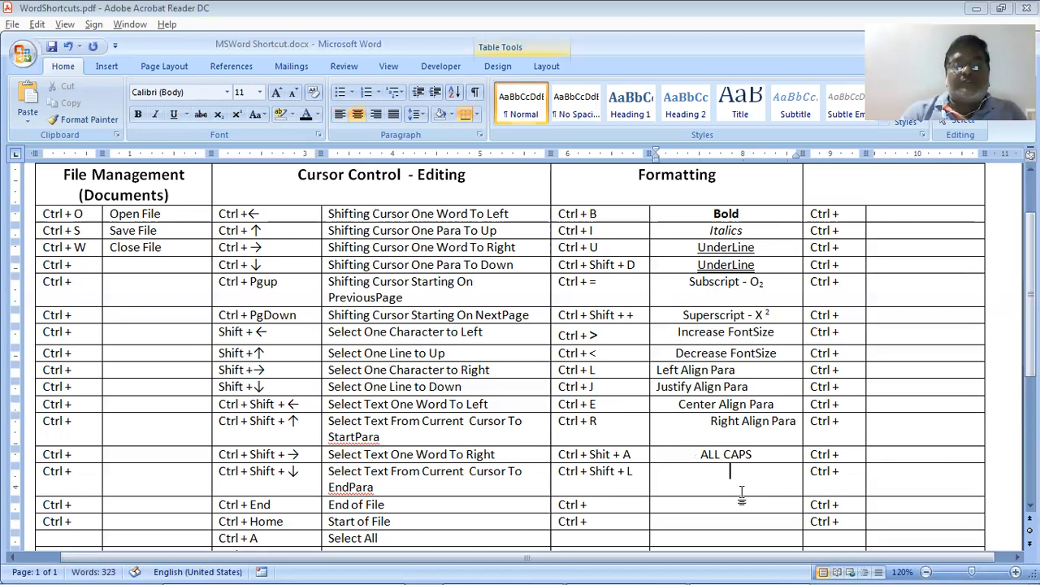
{"action": "key", "text": "alt+Tab"}
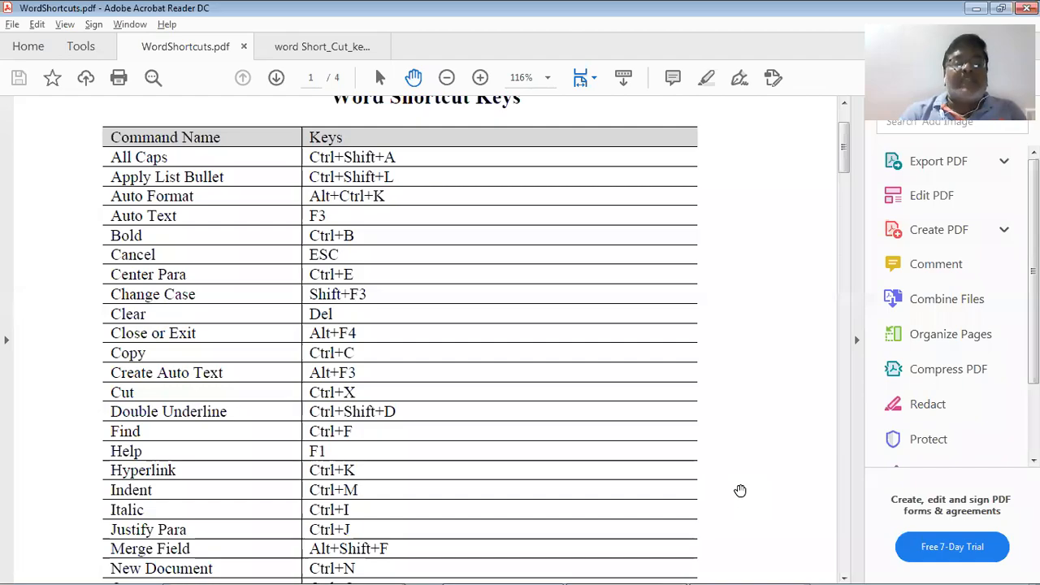
{"action": "key", "text": "alt+Tab"}
Describe it as Apply List Bullet, demonstrate the bullet, then undo it and bring the PDF forward
{"action": "type", "text": "Ap"}
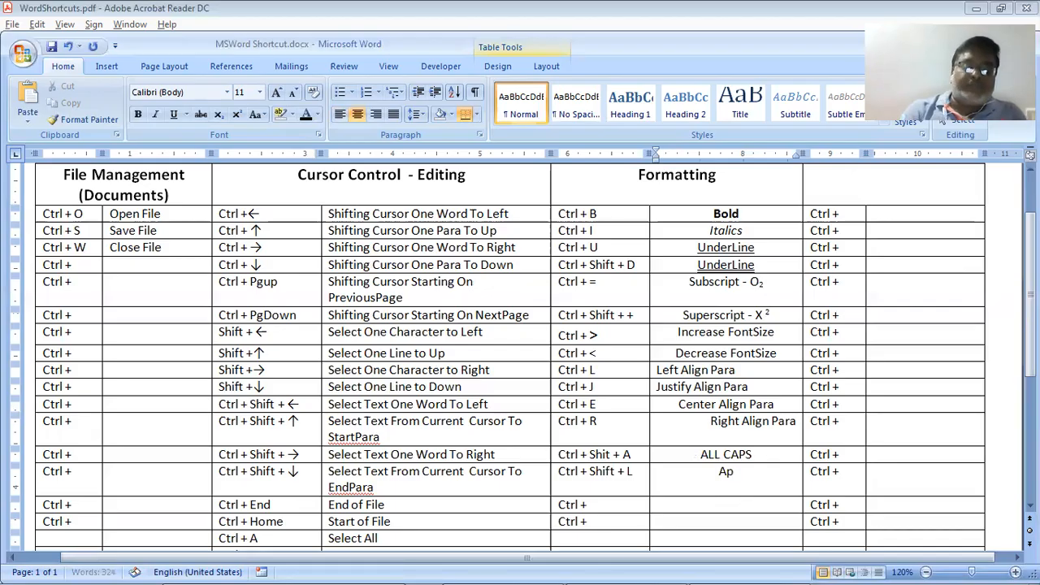
{"action": "type", "text": "ply L"}
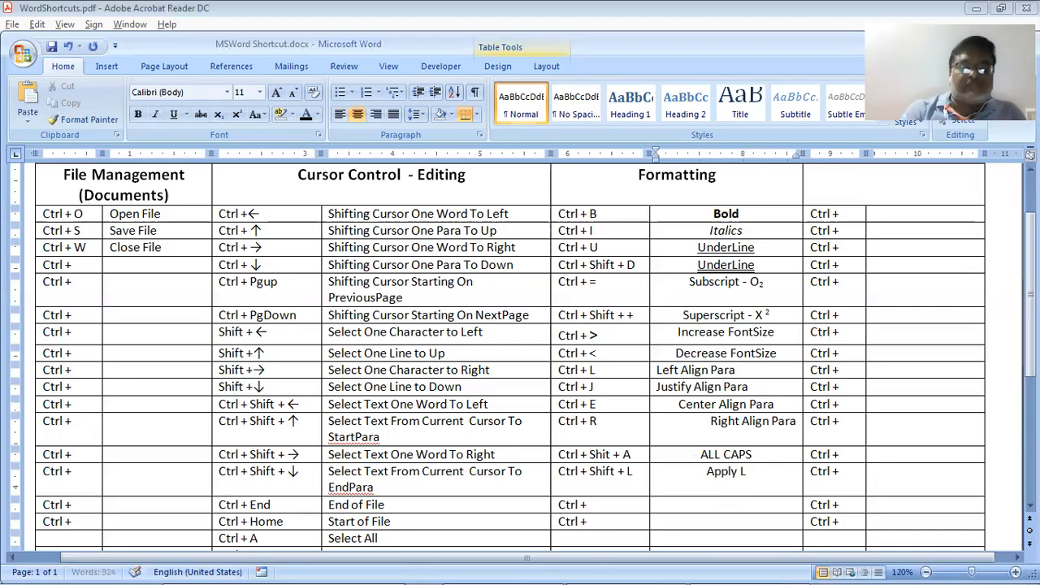
{"action": "type", "text": "ist Bulle"}
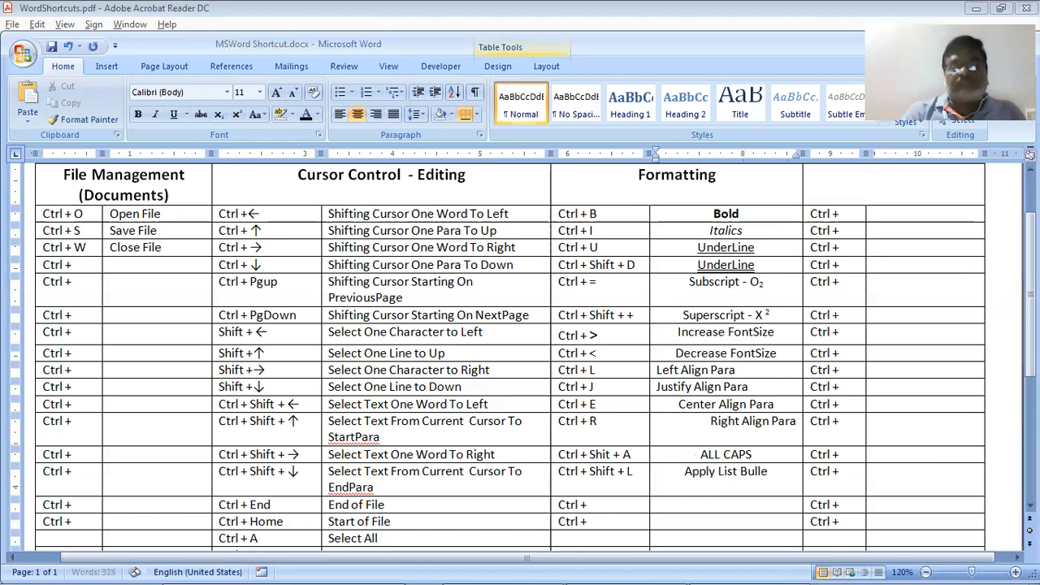
{"action": "type", "text": "t"}
{"action": "key", "text": "shift+Home"}
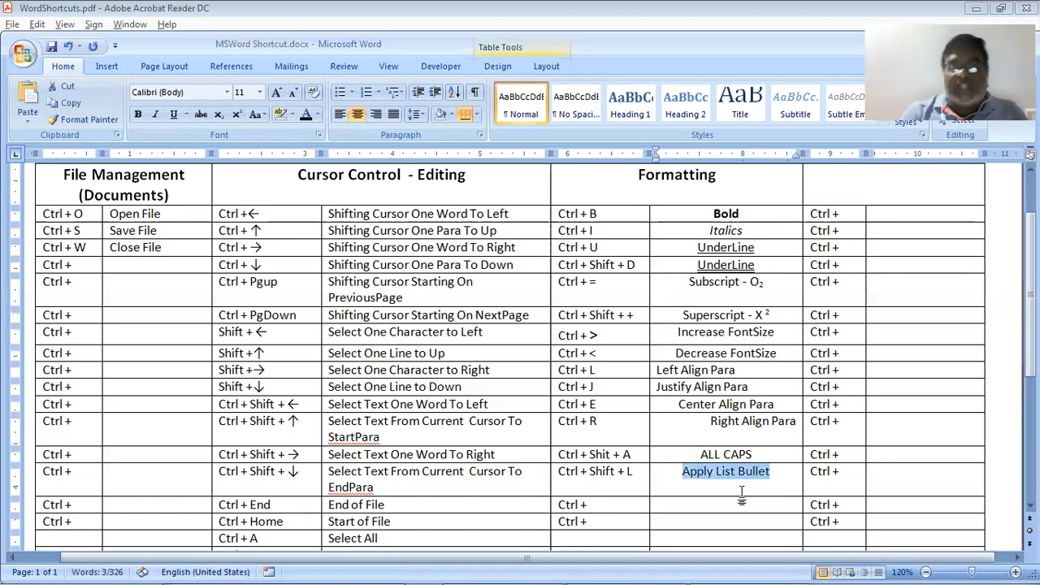
{"action": "key", "text": "ctrl+shift+l"}
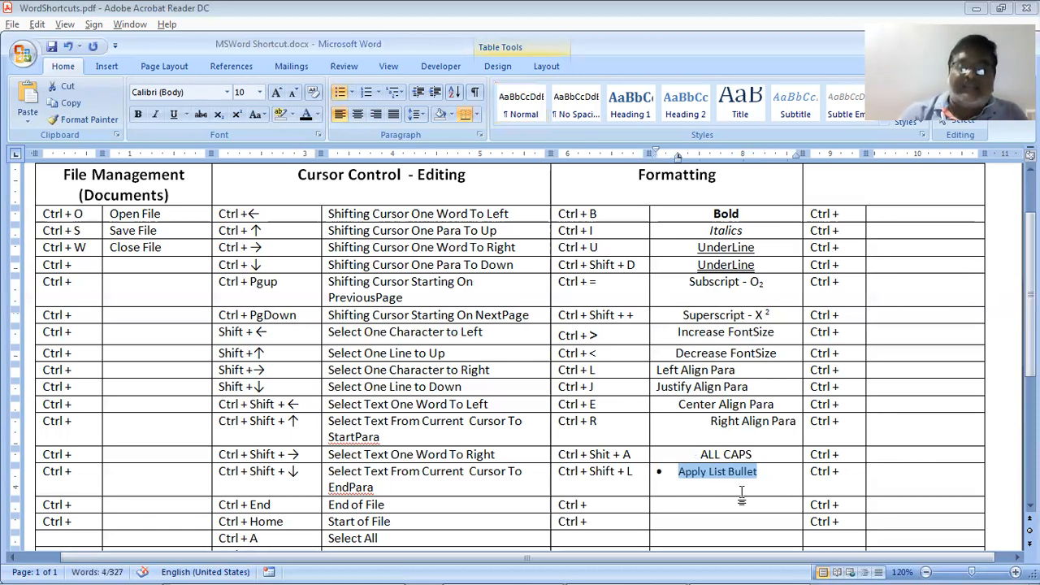
{"action": "key", "text": "Delete"}
{"action": "key", "text": "ctrl+z"}
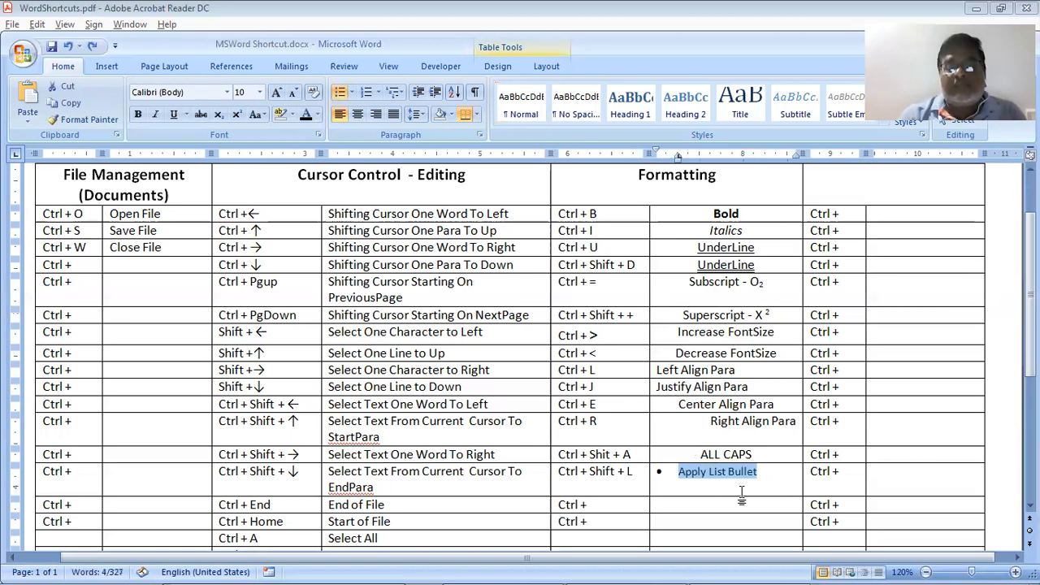
{"action": "key", "text": "ctrl+z"}
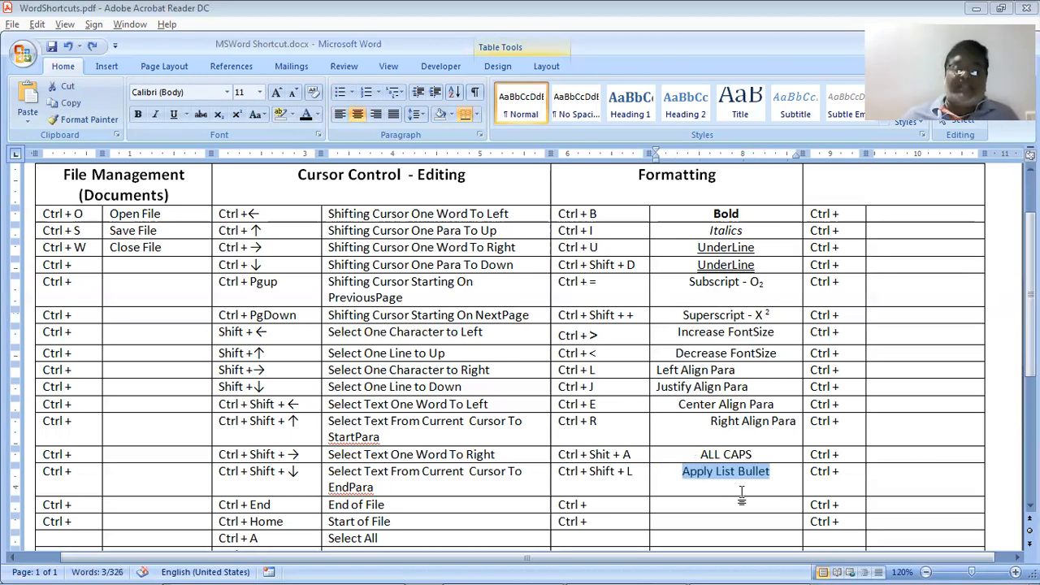
{"action": "left_click", "coordinate": [141, 26]}
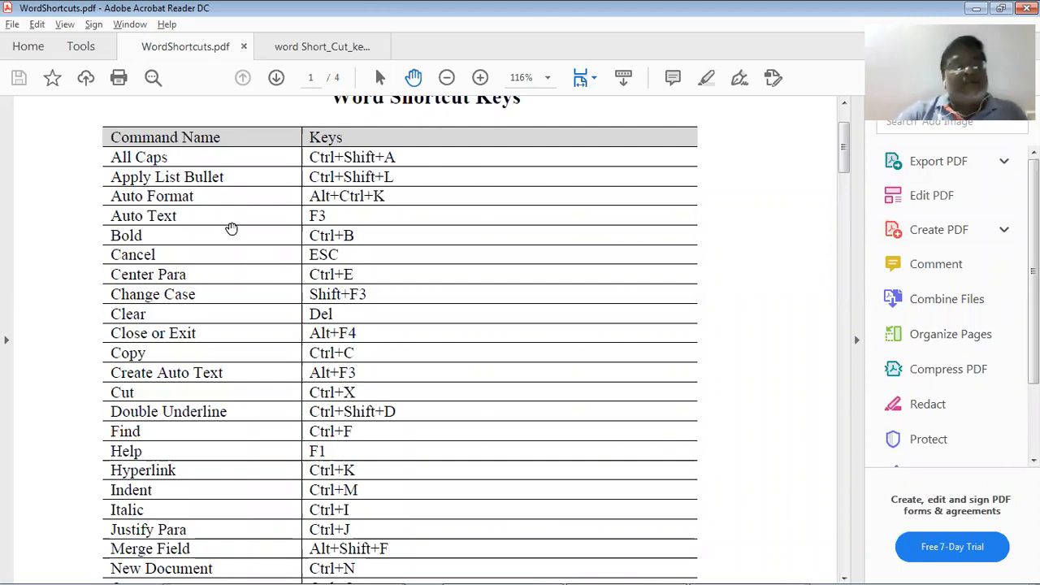
In the End of File row, complete Ctrl + Shit + K with the description Auto Format
{"action": "key", "text": "alt+Tab"}
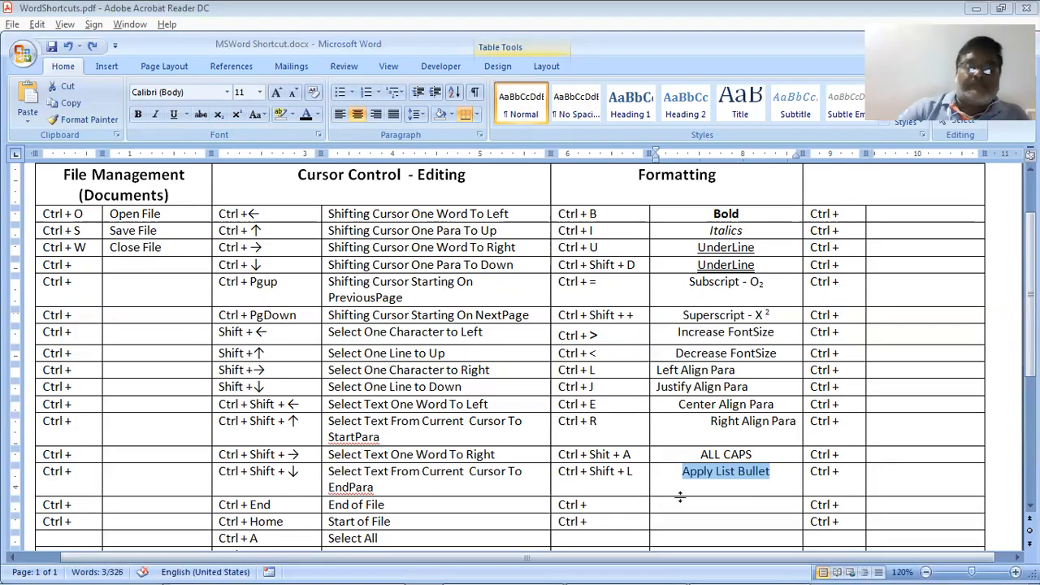
{"action": "left_click", "coordinate": [666, 493]}
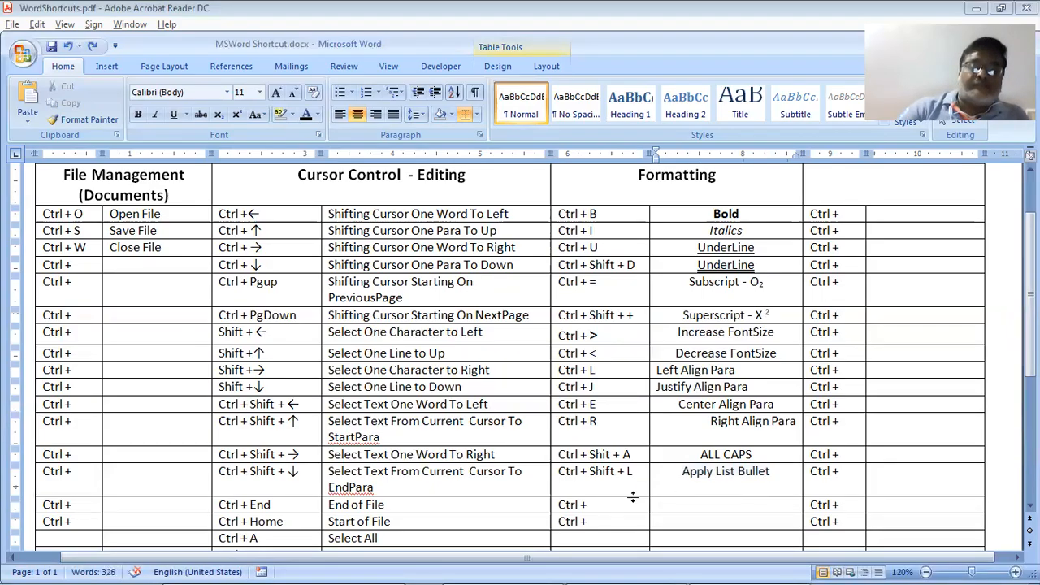
{"action": "left_click", "coordinate": [633, 497]}
{"action": "left_click", "coordinate": [642, 509]}
{"action": "type", "text": "Shit +"}
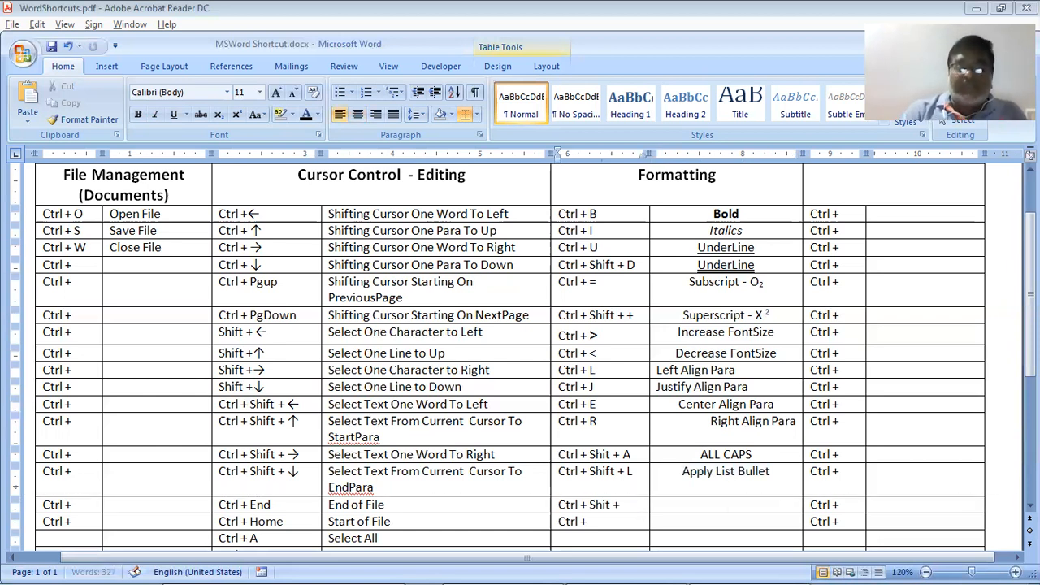
{"action": "type", "text": " K"}
{"action": "key", "text": "Tab"}
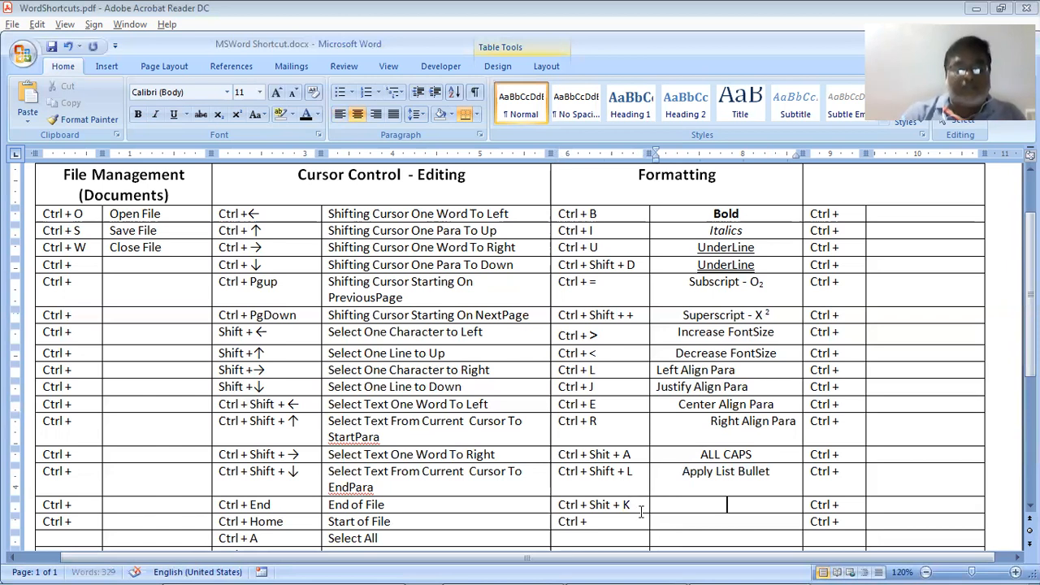
{"action": "type", "text": "Auto F"}
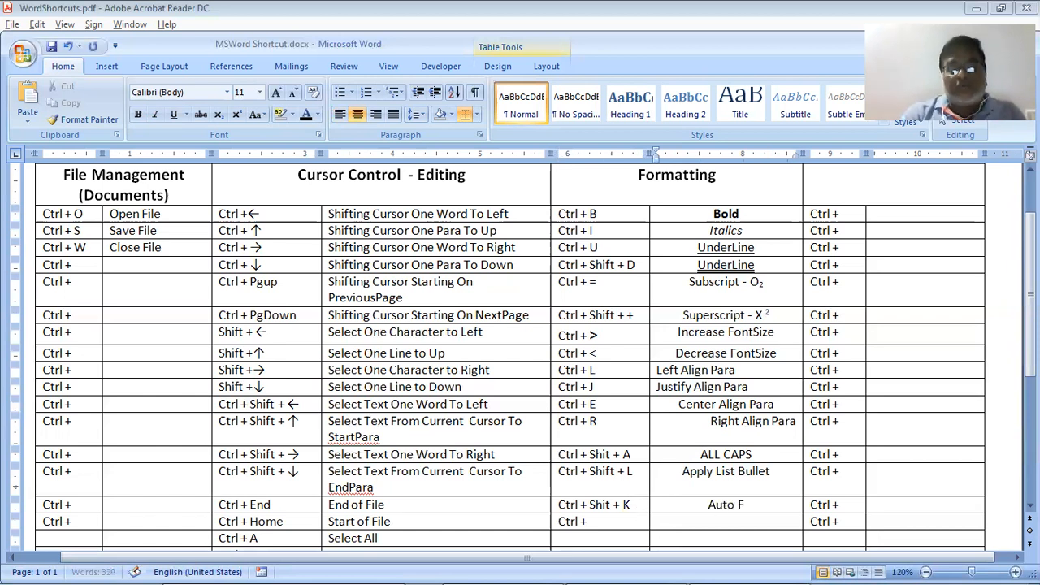
{"action": "type", "text": "orma"}
{"action": "type", "text": "t"}
Toggle Auto Format with Ctrl+Shift+K, leaving it in small caps, then show the PDF
{"action": "key", "text": "shift+Home"}
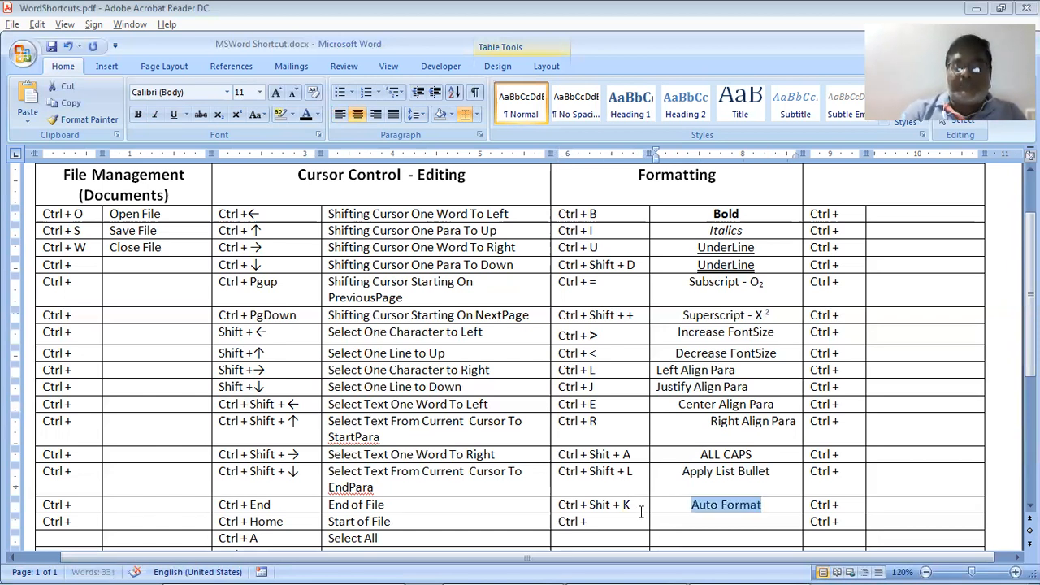
{"action": "key", "text": "ctrl+shift+k"}
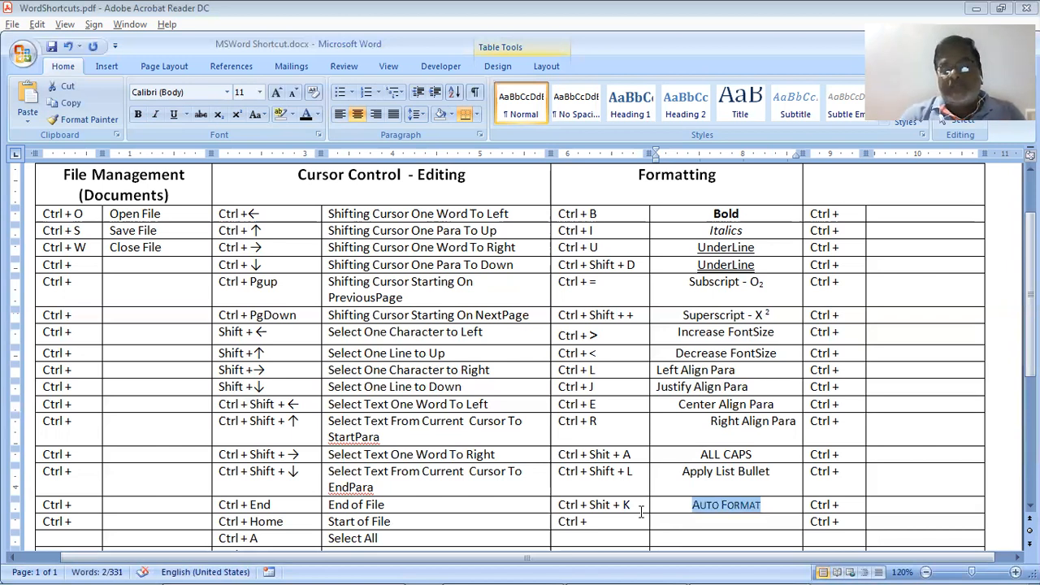
{"action": "key", "text": "ctrl+shift+k"}
{"action": "key", "text": "ctrl+shift+k"}
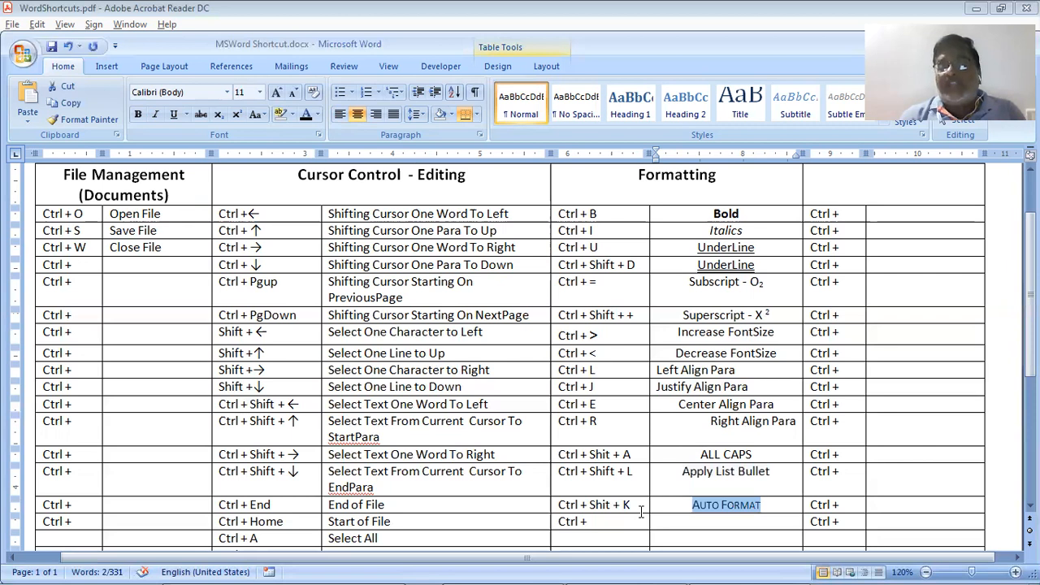
{"action": "key", "text": "ctrl+shift+k"}
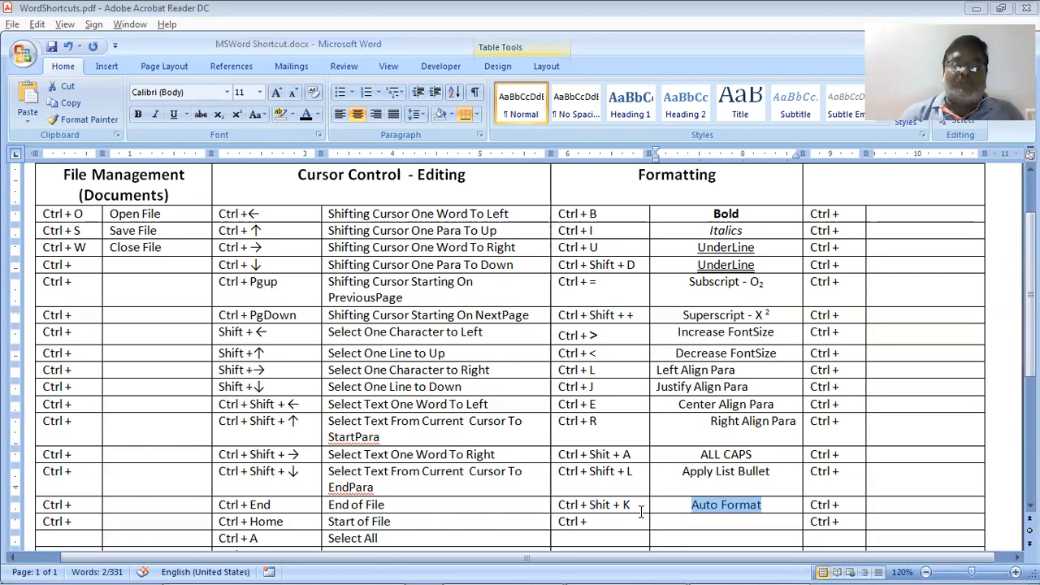
{"action": "key", "text": "ctrl+shift+k"}
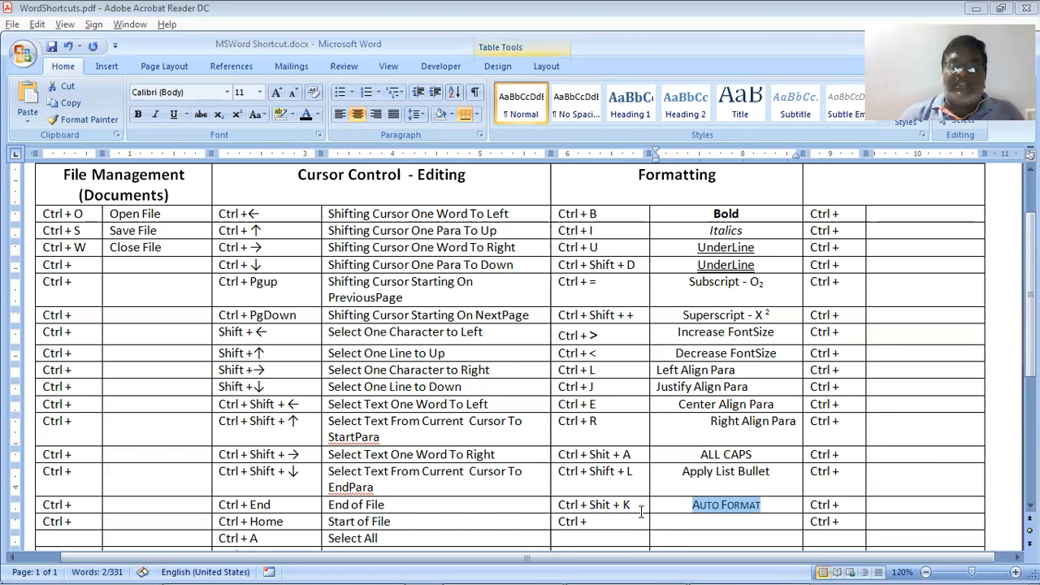
{"action": "key", "text": "alt+Tab"}
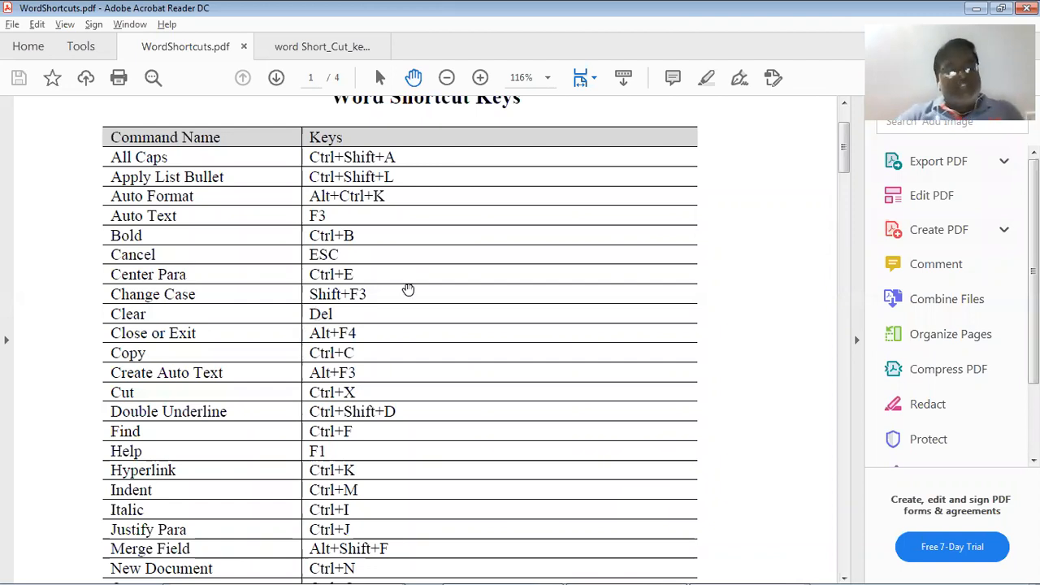
Replace the Ctrl + placeholder in the Start of File row with Shift + F3
{"action": "key", "text": "alt+Tab"}
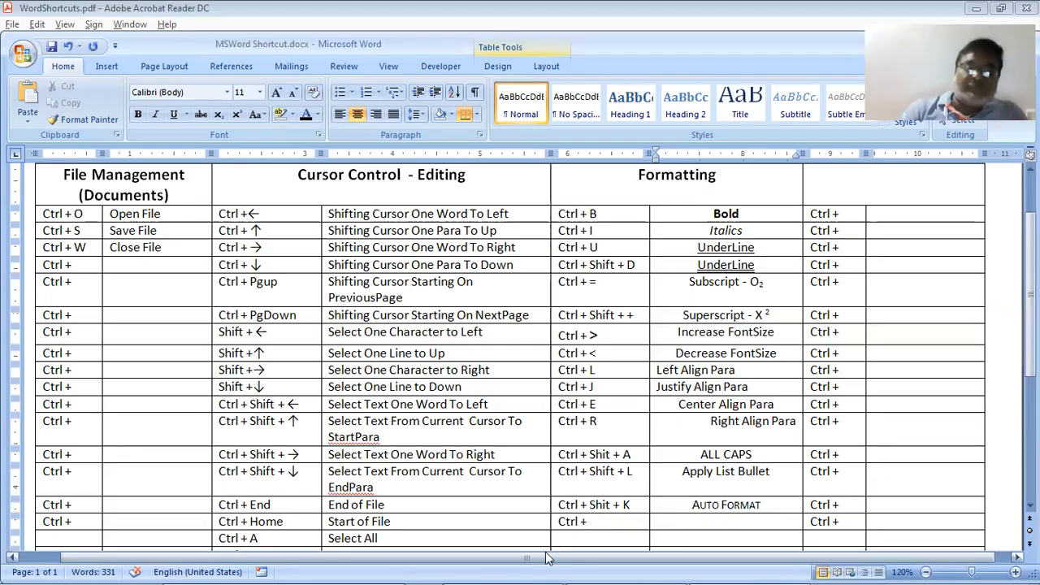
{"action": "key", "text": "Left"}
{"action": "key", "text": "alt+Tab"}
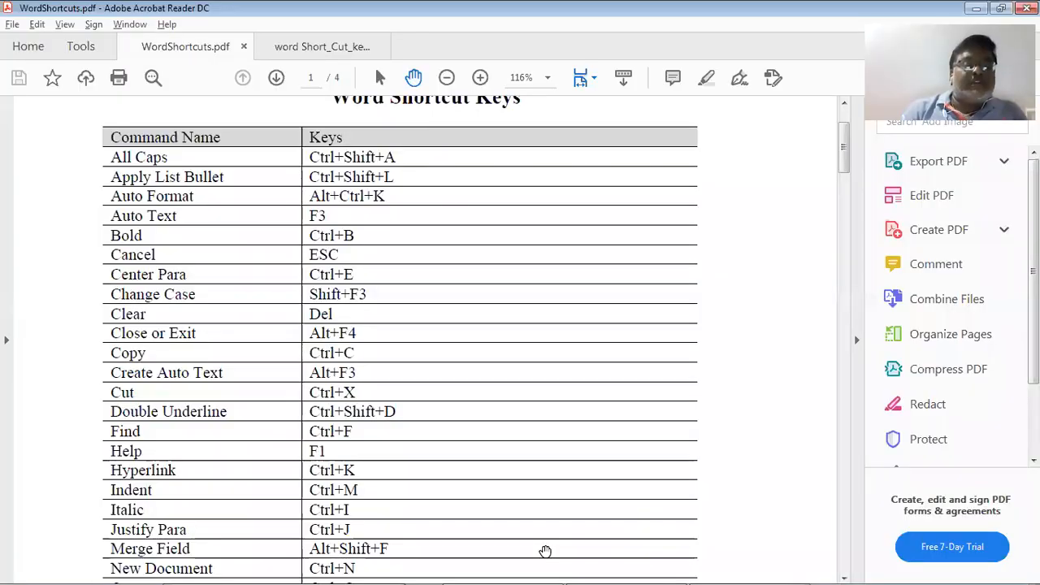
{"action": "key", "text": "alt+Tab"}
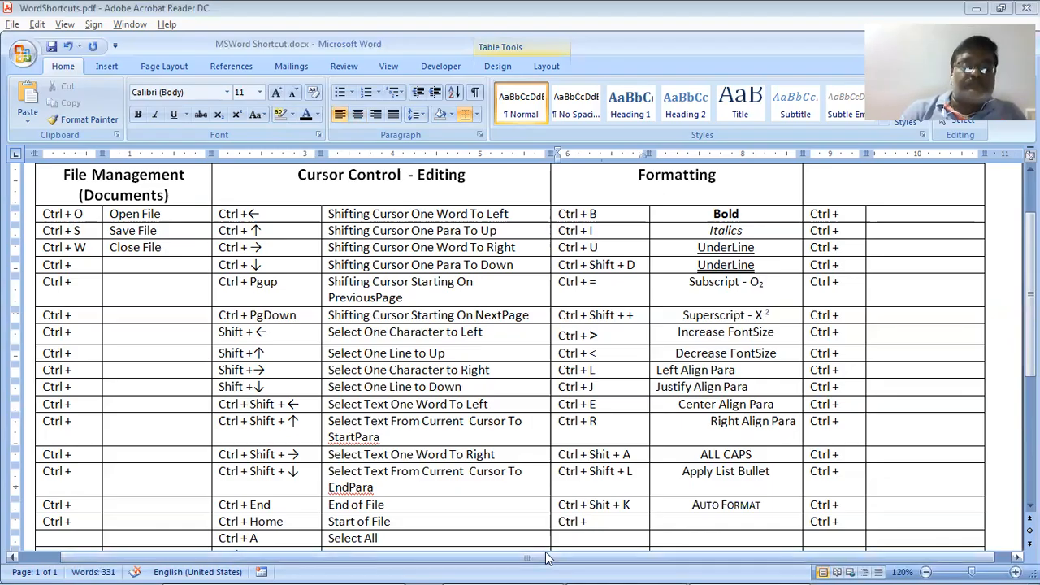
{"action": "key", "text": "shift+Home"}
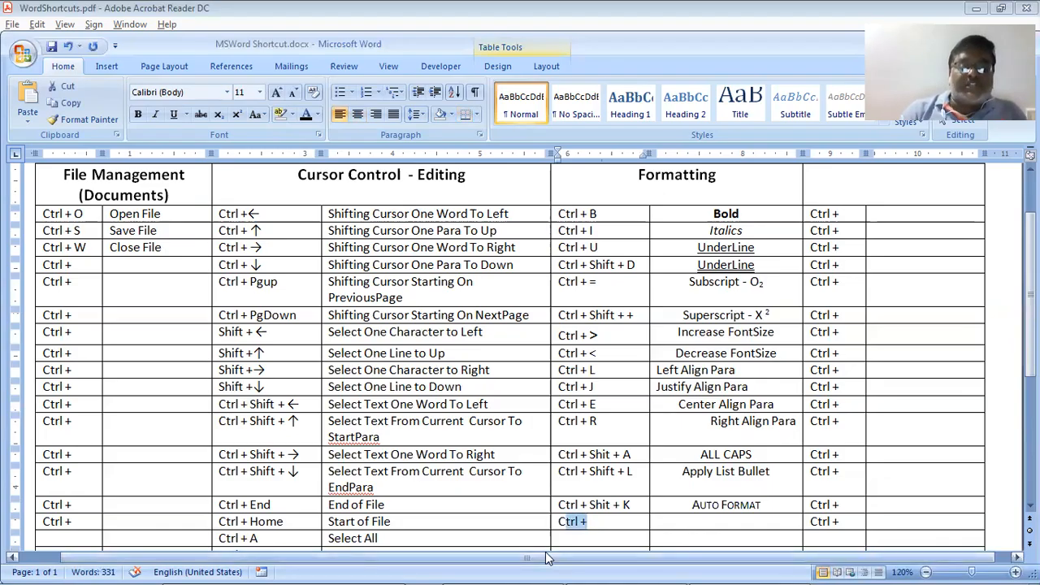
{"action": "type", "text": "Sh"}
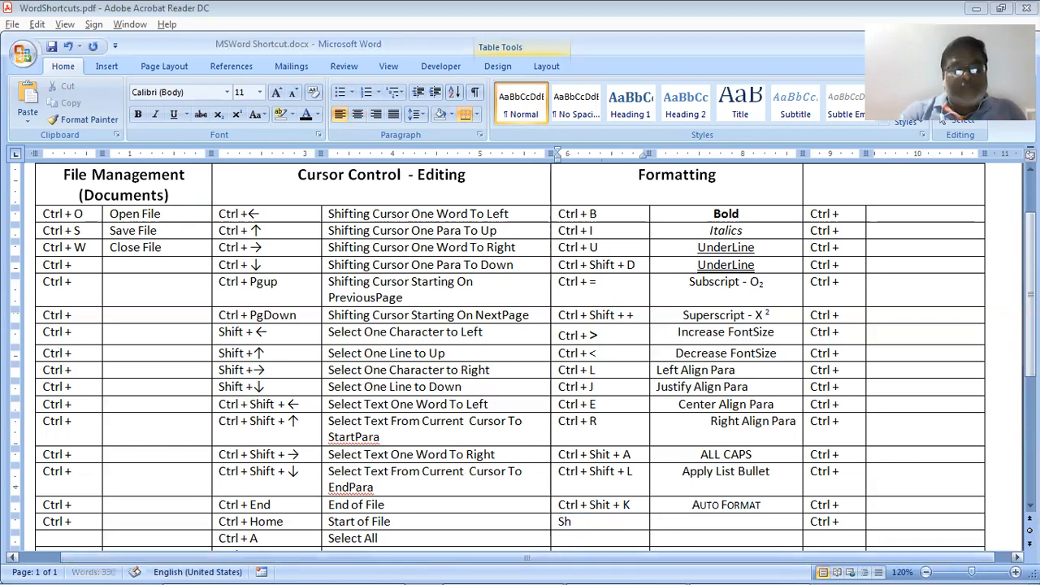
{"action": "type", "text": "ift"}
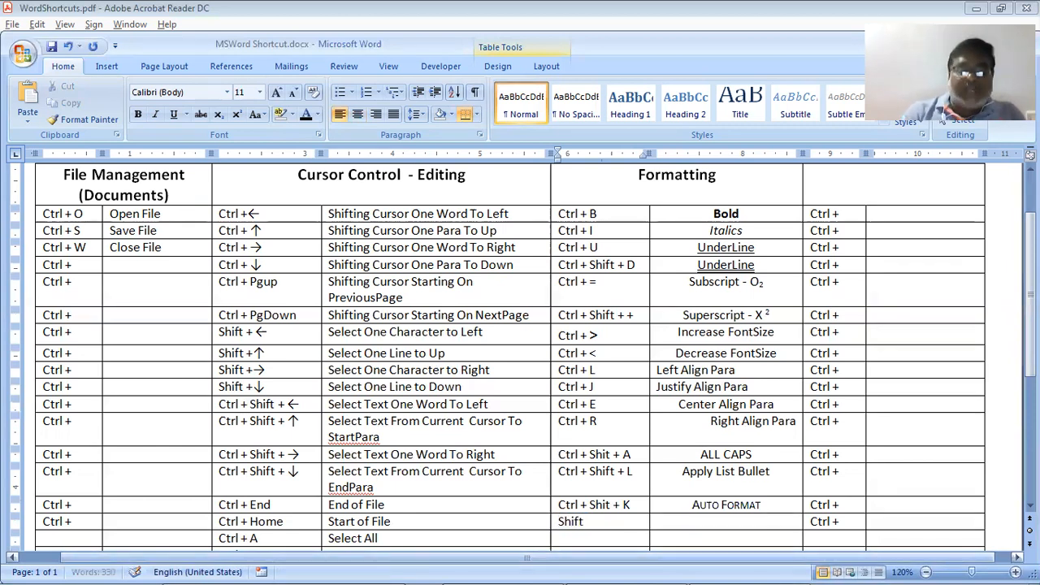
{"action": "type", "text": " +"}
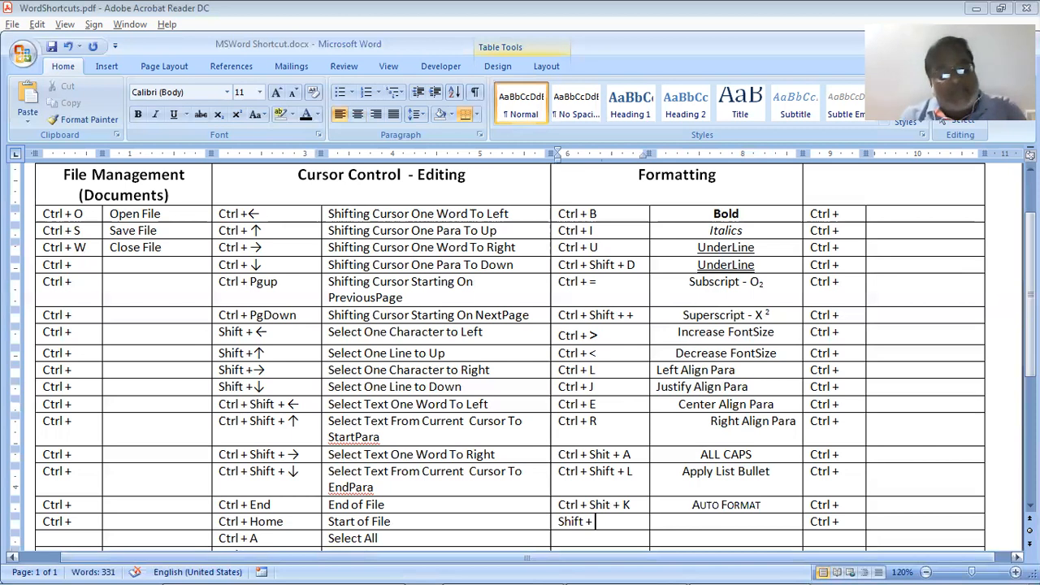
{"action": "type", "text": " F3"}
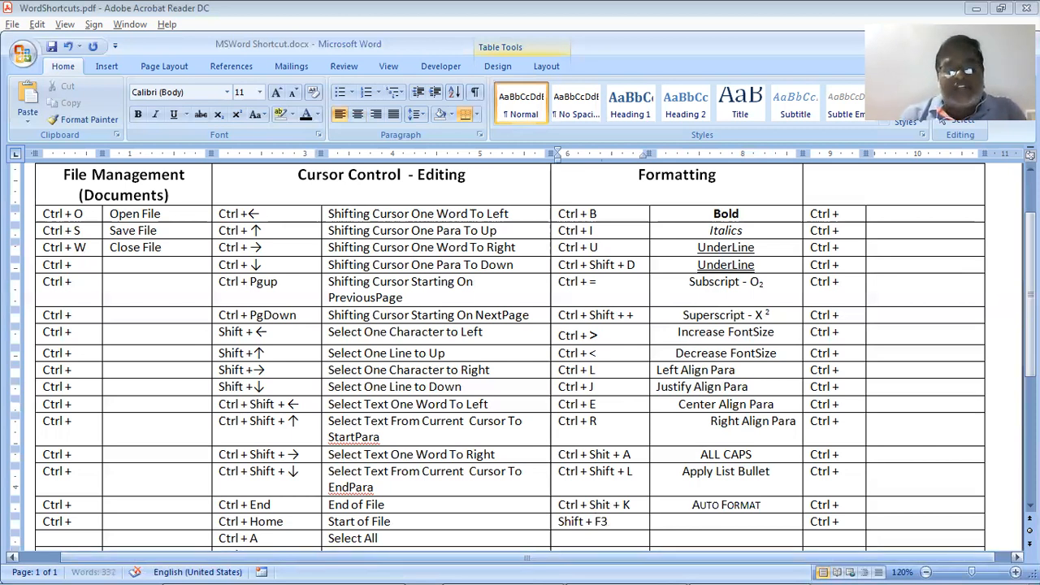
Enter Change Case as the Shift + F3 description, checking the PDF reference
{"action": "left_click", "coordinate": [559, 538]}
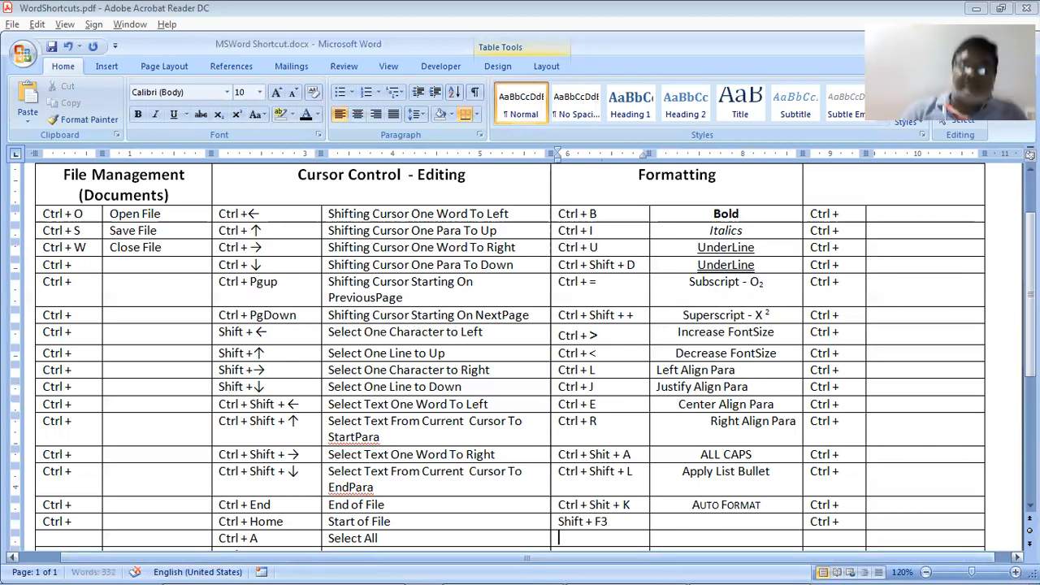
{"action": "left_click", "coordinate": [379, 539]}
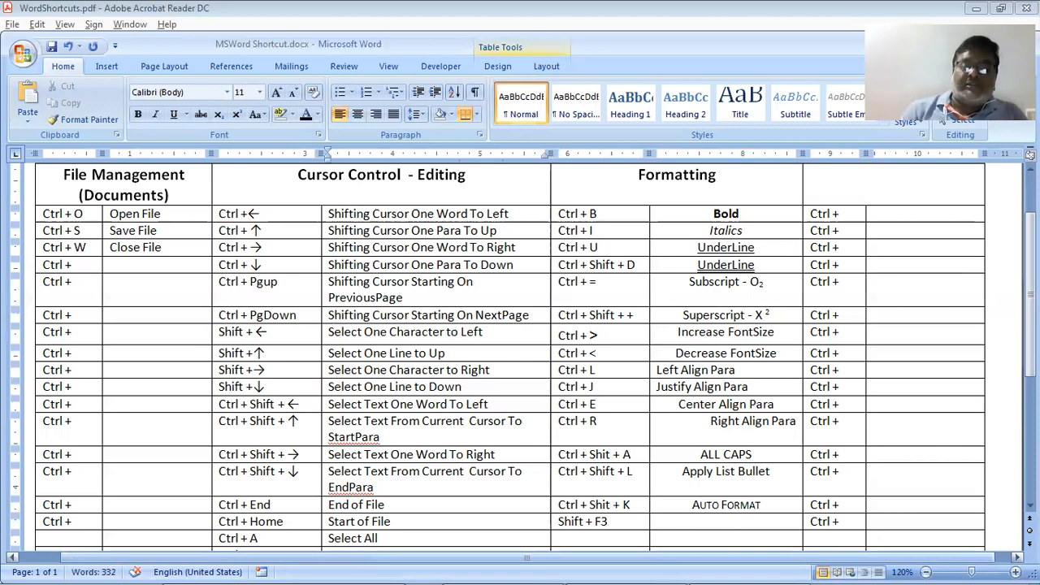
{"action": "left_click", "coordinate": [728, 539]}
{"action": "key", "text": "Up"}
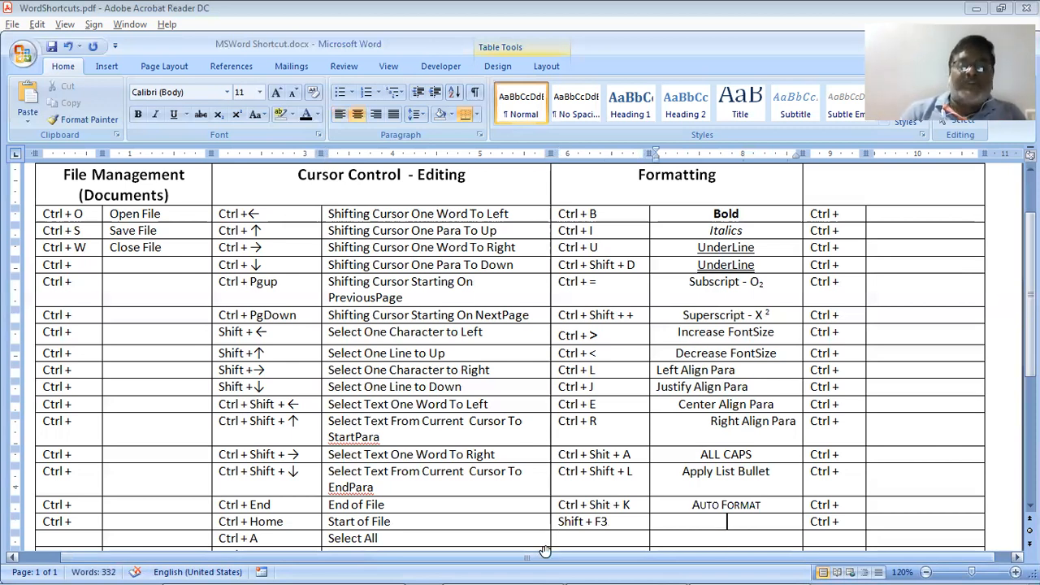
{"action": "key", "text": "alt+Tab"}
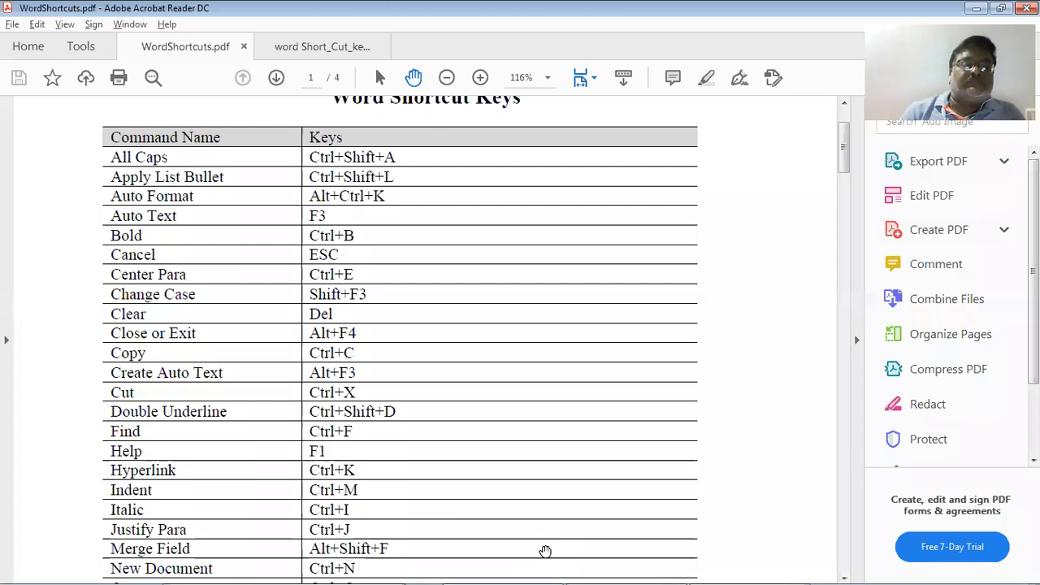
{"action": "key", "text": "alt+Tab"}
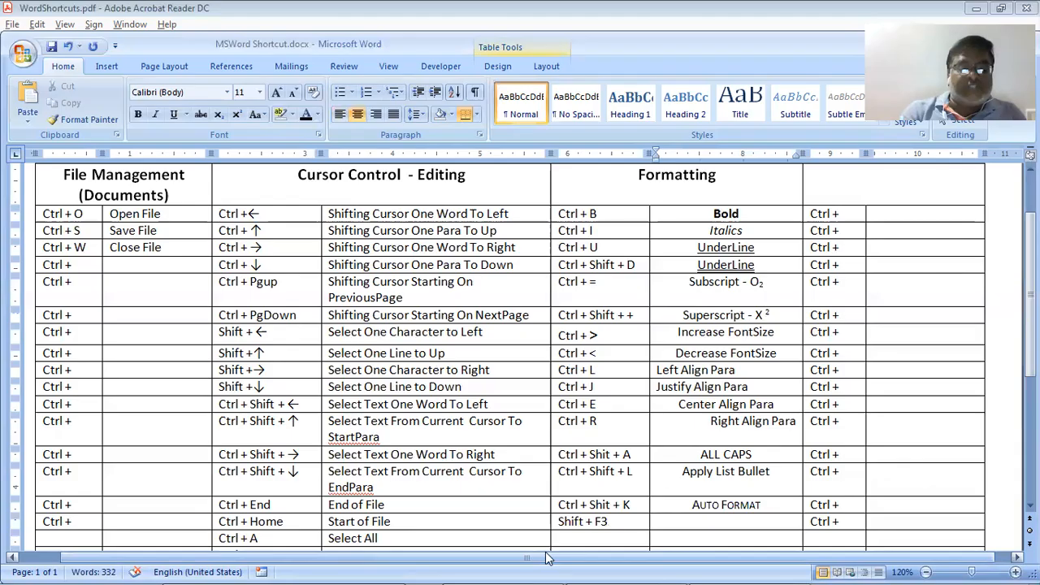
{"action": "type", "text": "Change"}
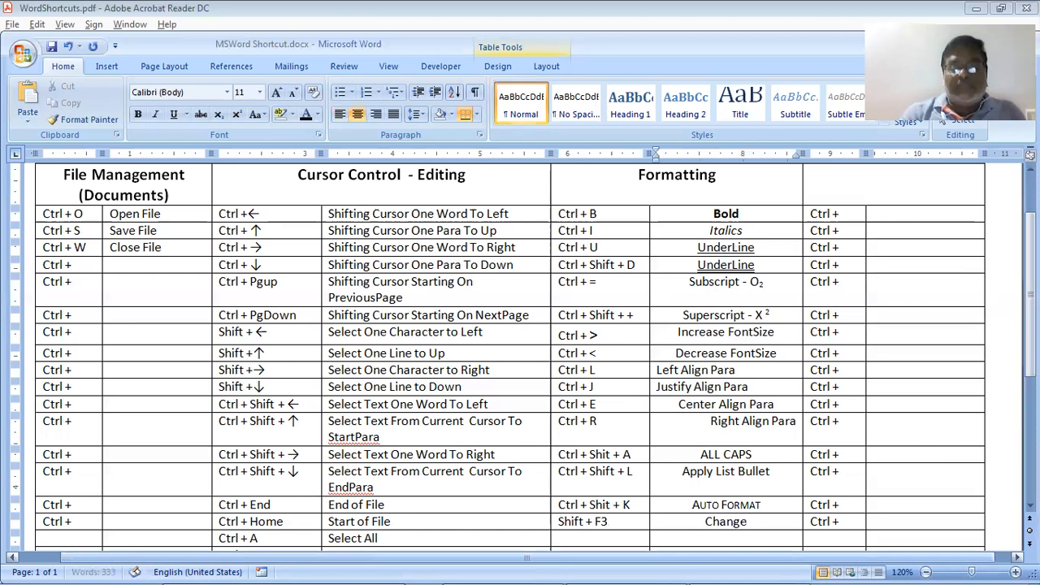
{"action": "type", "text": " Case"}
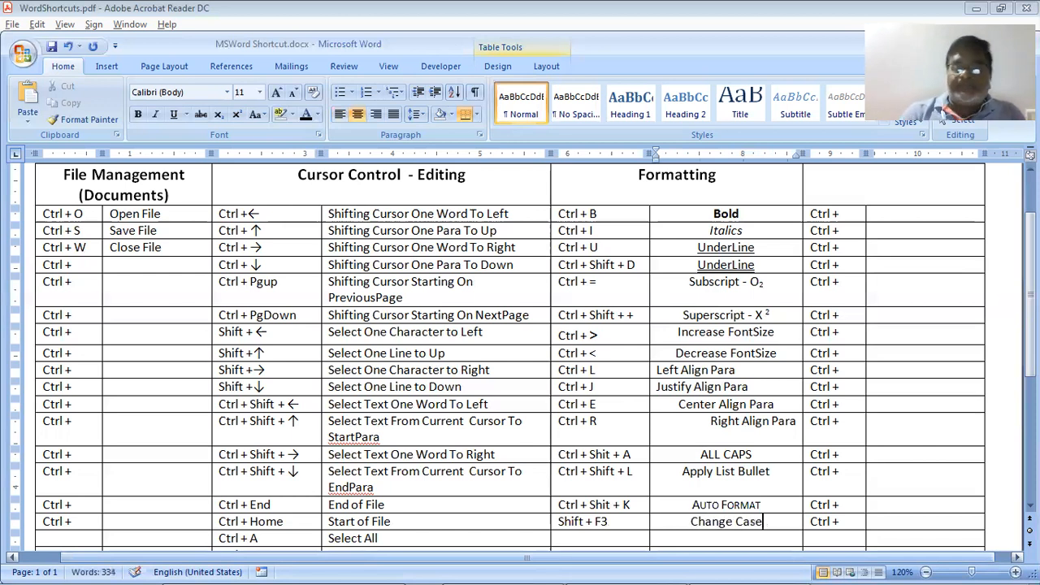
{"action": "key", "text": "shift+Home"}
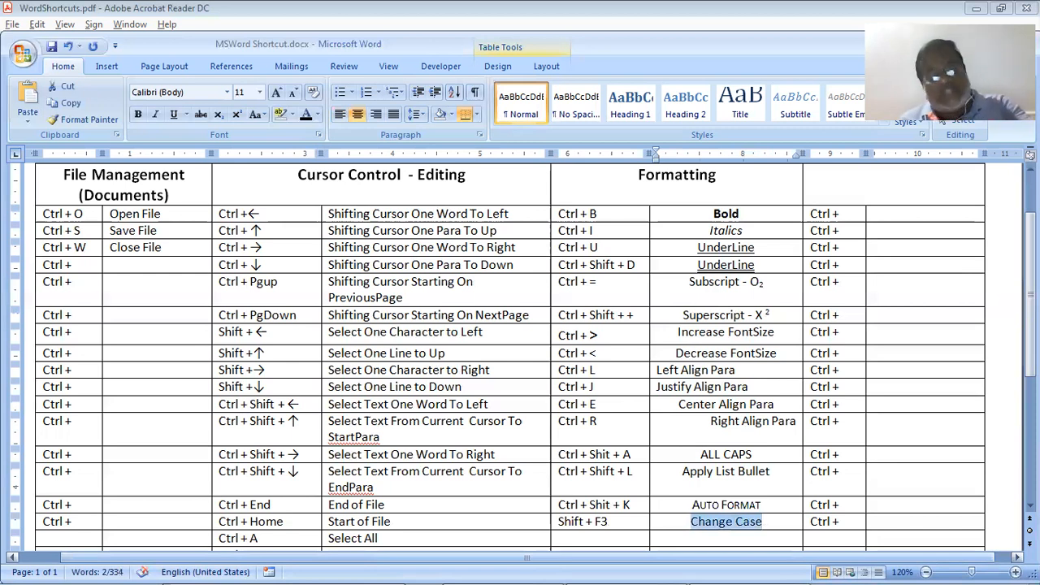
{"action": "key", "text": "shift+F3"}
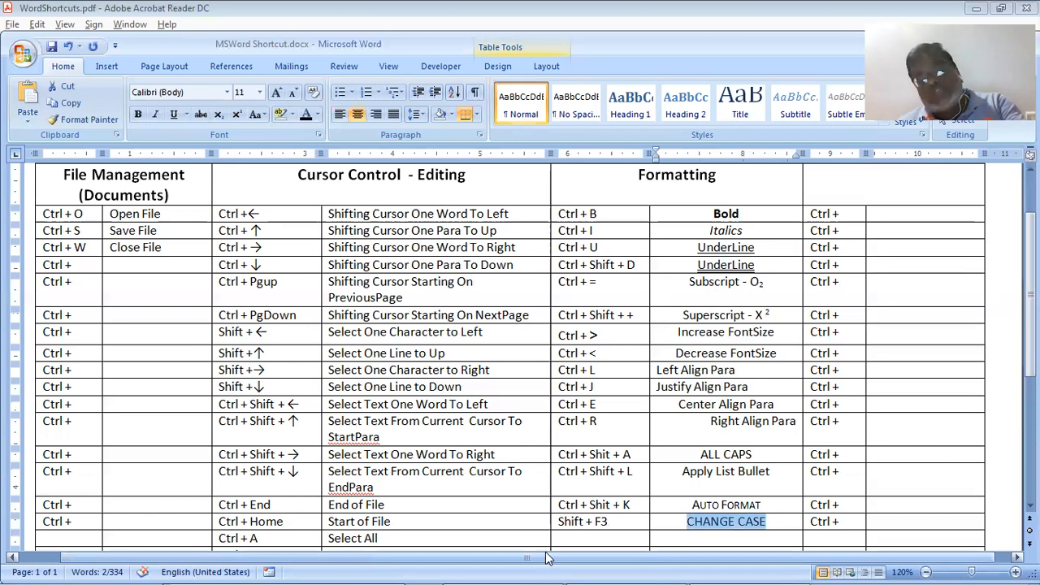
{"action": "key", "text": "shift+F3"}
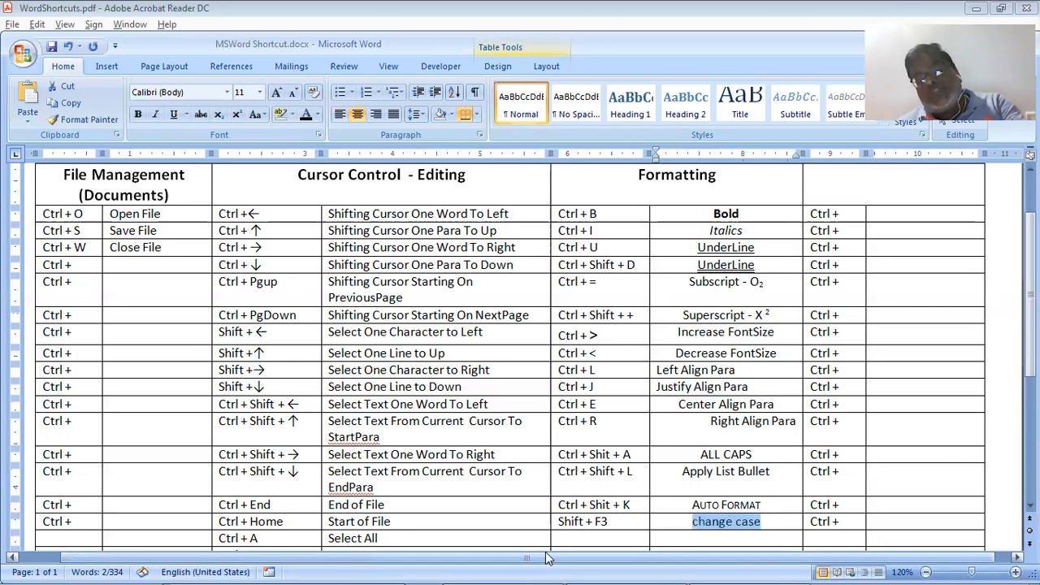
{"action": "key", "text": "shift+F3"}
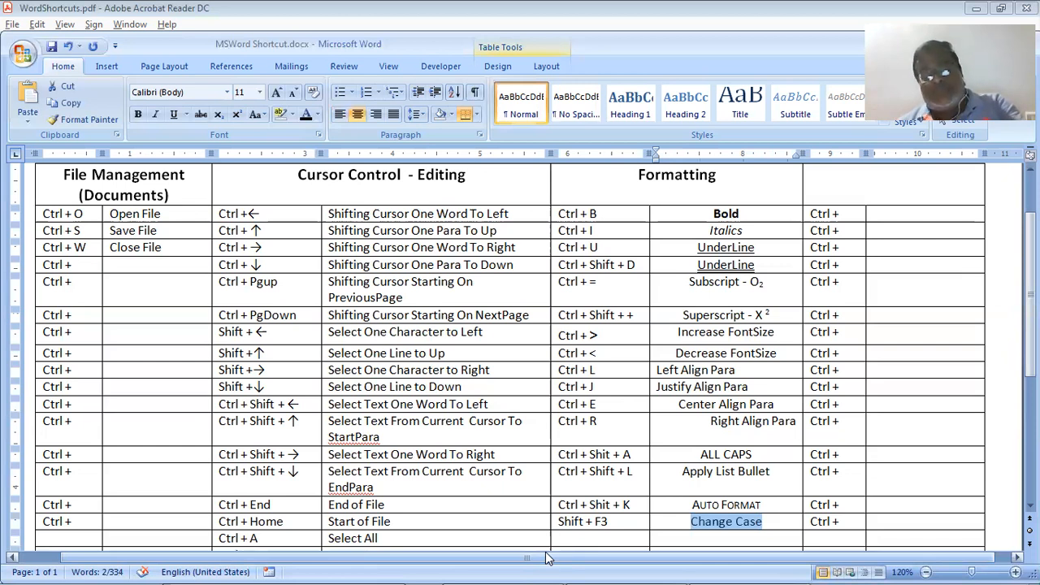
{"action": "key", "text": "shift+F3"}
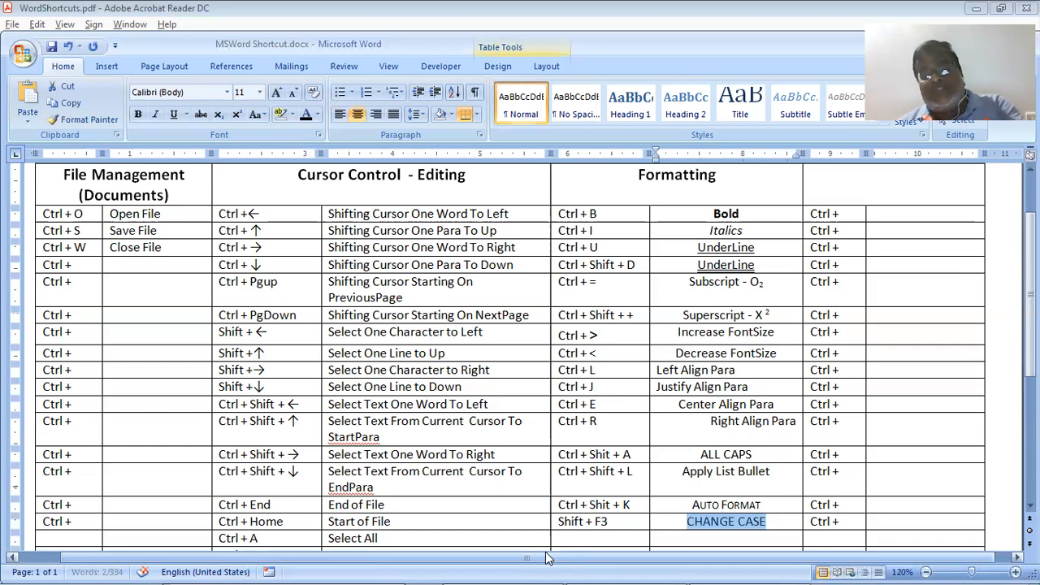
{"action": "key", "text": "shift+F3"}
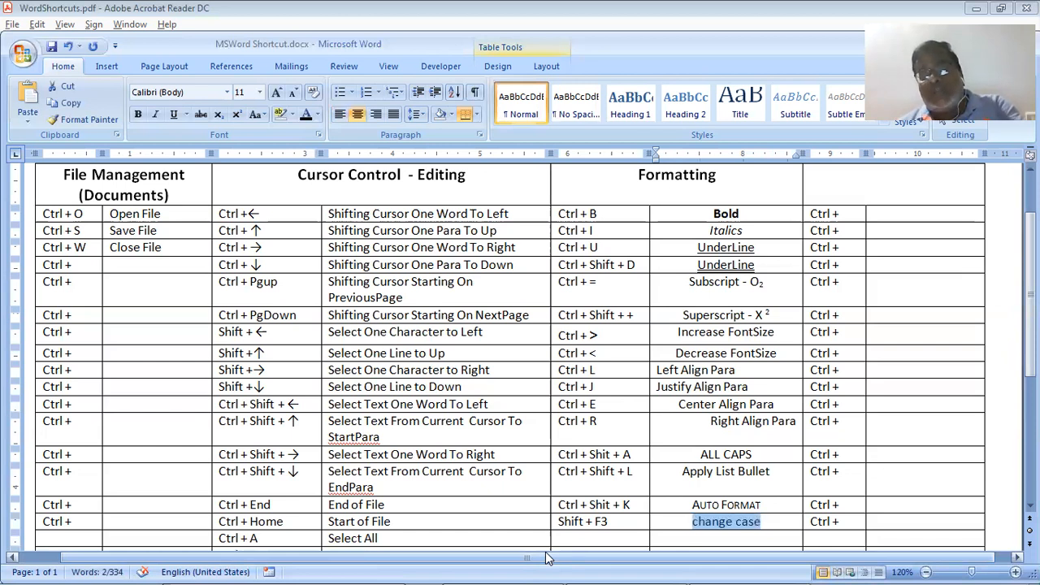
{"action": "key", "text": "shift+F3"}
{"action": "key", "text": "shift+F3"}
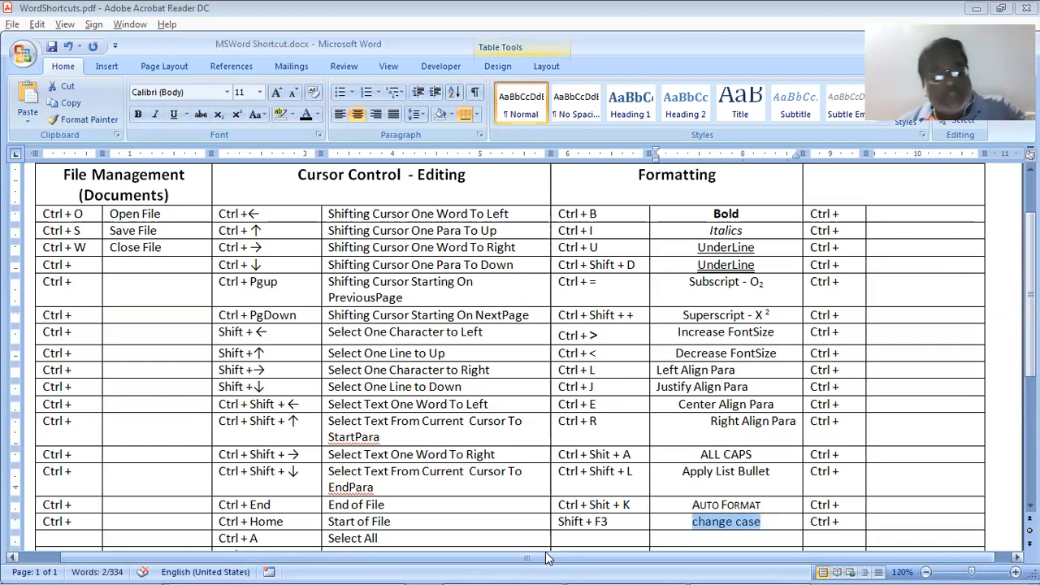
{"action": "key", "text": "shift+F3"}
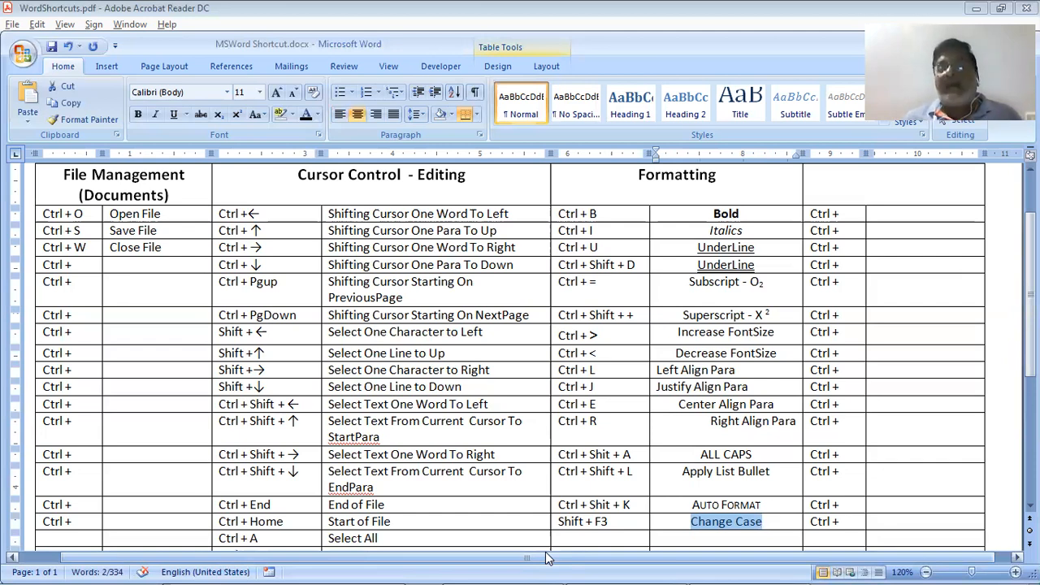
{"action": "key", "text": "alt+Tab"}
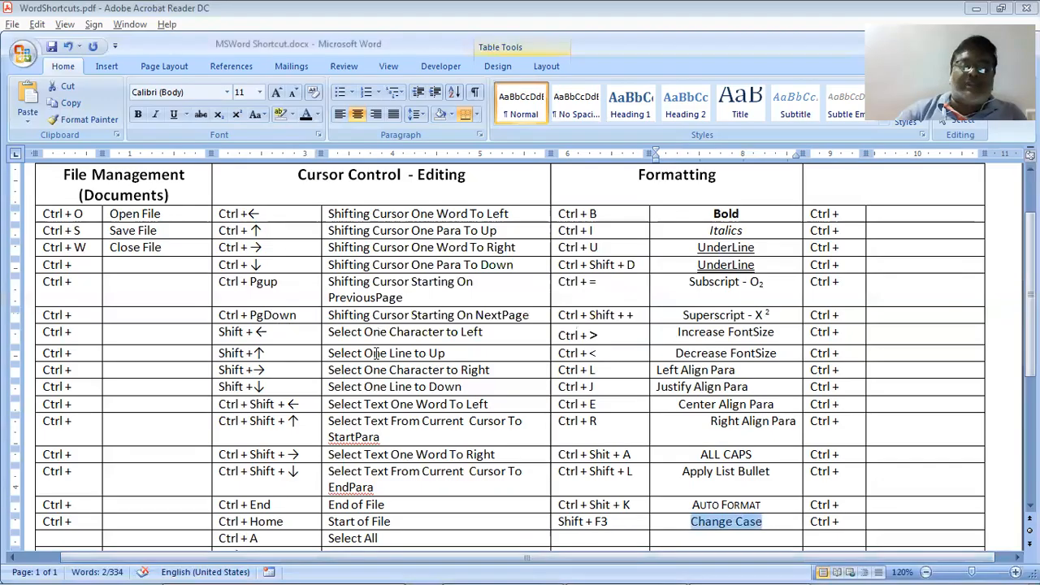
Add a new bottom table row with Del and its description begun as 'Clea'
{"action": "scroll", "coordinate": [381, 348], "scroll_direction": "down", "scroll_amount": 3}
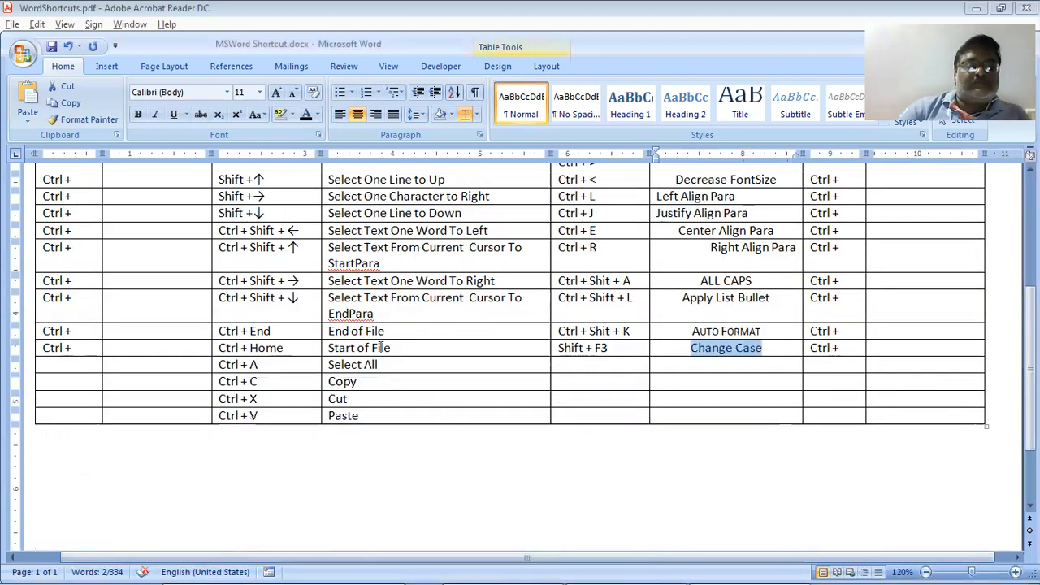
{"action": "left_click", "coordinate": [361, 443]}
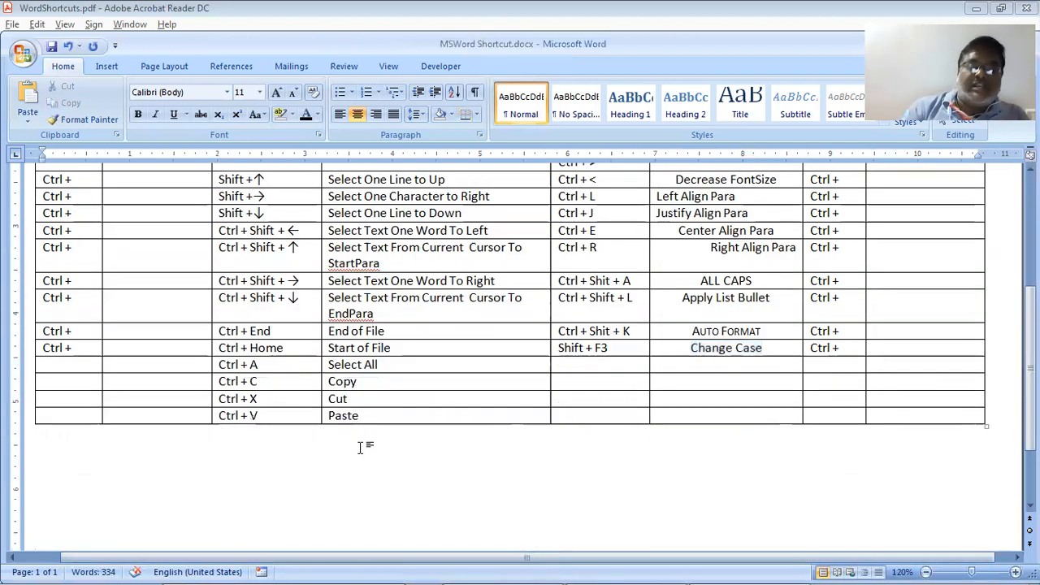
{"action": "key", "text": "Left"}
{"action": "key", "text": "Tab"}
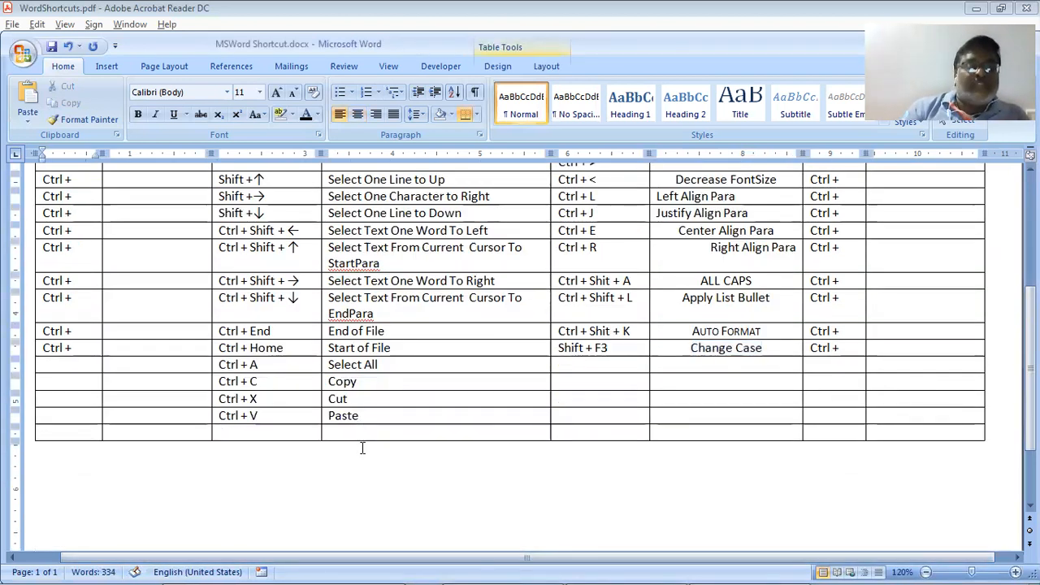
{"action": "key", "text": "Tab"}
{"action": "key", "text": "Tab"}
{"action": "type", "text": "Del"}
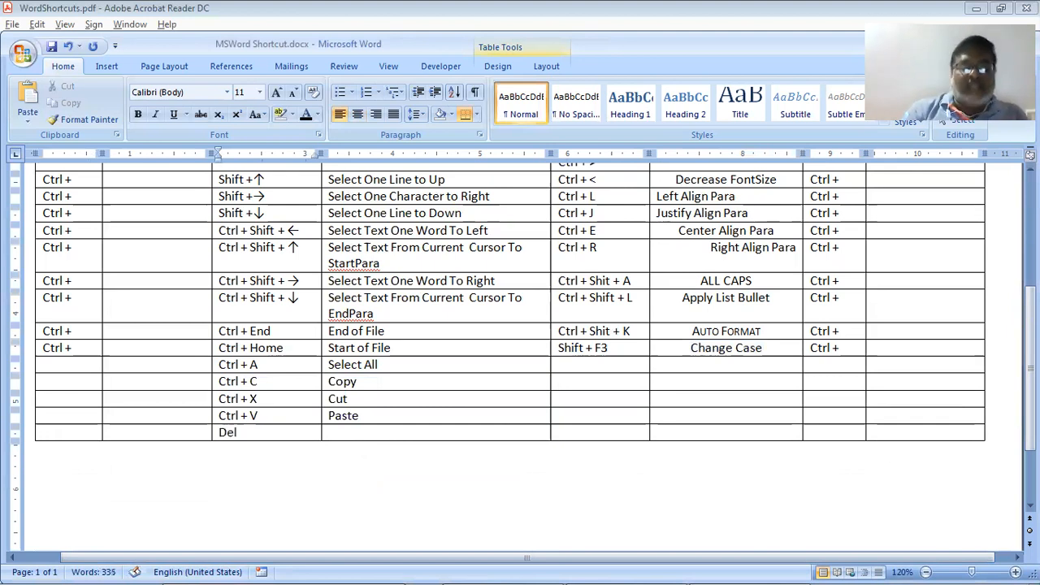
{"action": "key", "text": "Tab"}
{"action": "type", "text": "Cle"}
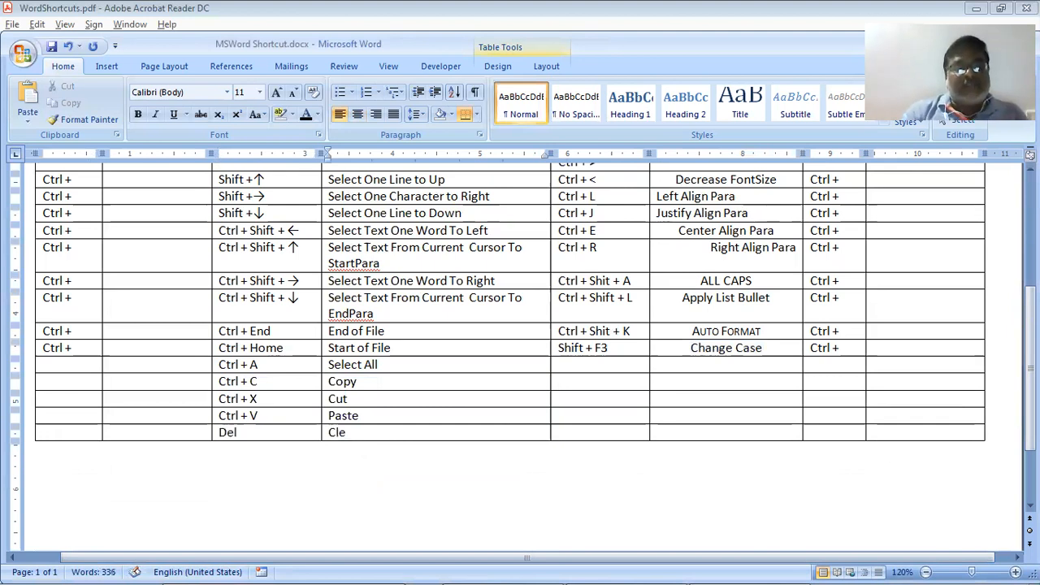
{"action": "type", "text": "a"}
{"action": "key", "text": "alt+Tab"}
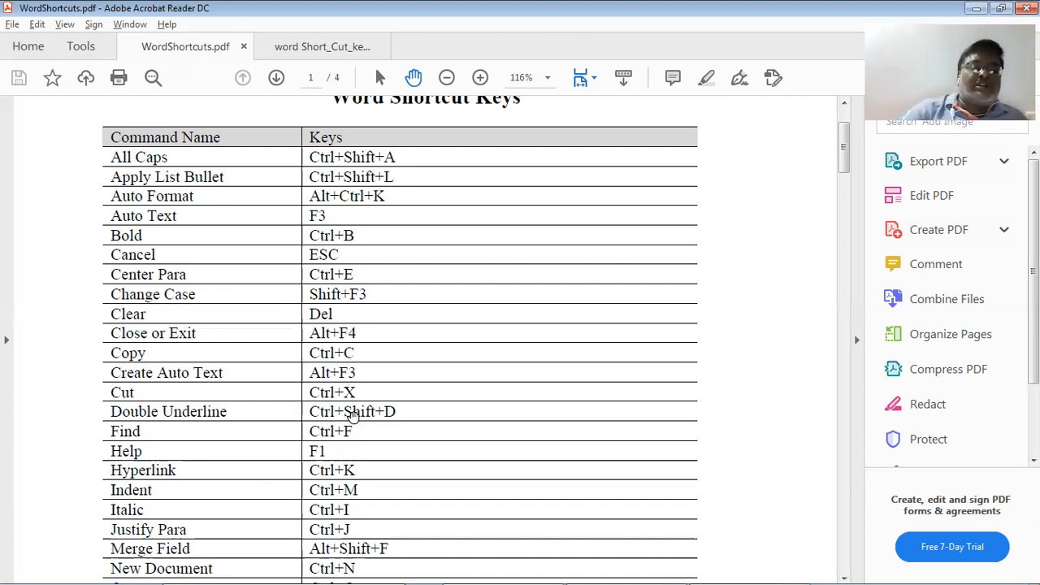
Add a bottom row pairing Cltr + F with the description Find Content
{"action": "scroll", "coordinate": [252, 433], "scroll_direction": "down", "scroll_amount": 3}
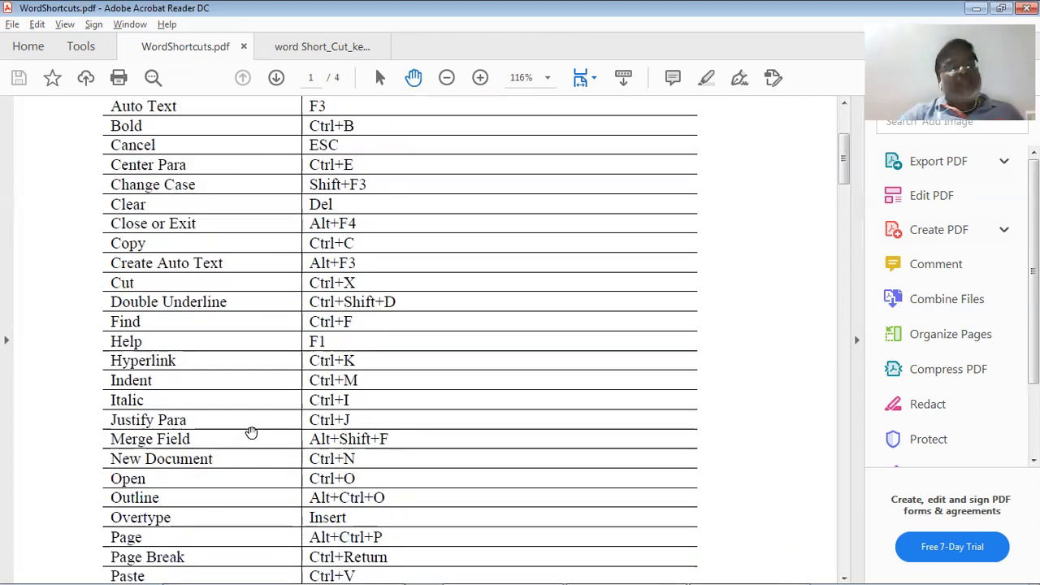
{"action": "scroll", "coordinate": [239, 398], "scroll_direction": "down", "scroll_amount": 3}
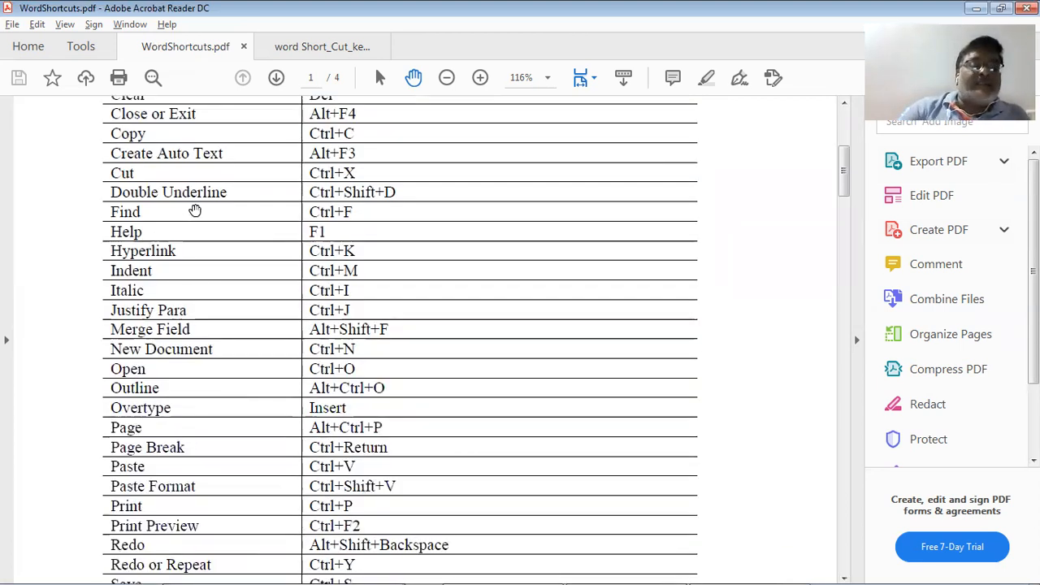
{"action": "key", "text": "alt+Tab"}
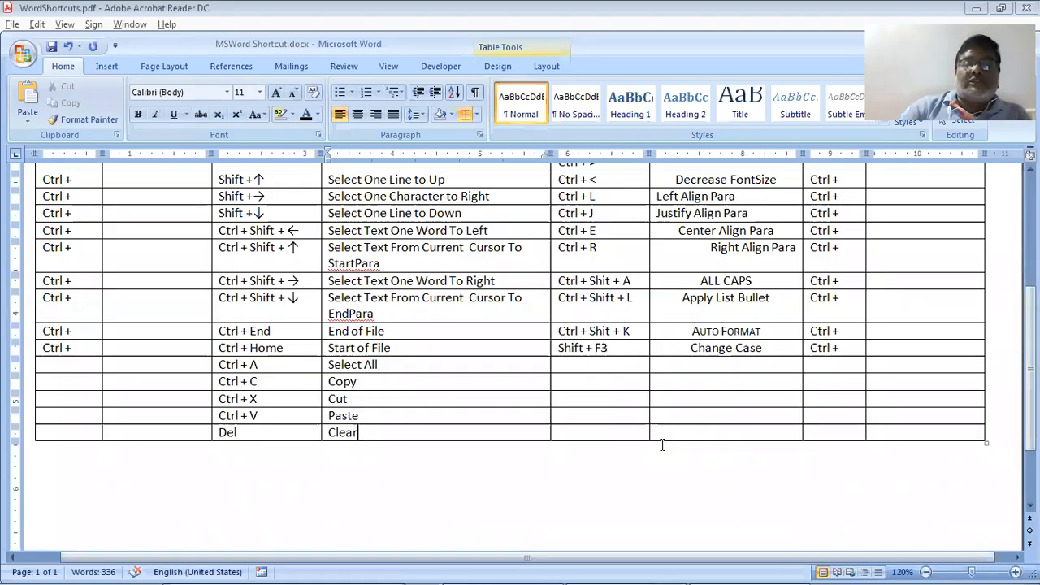
{"action": "scroll", "coordinate": [662, 445], "scroll_direction": "down", "scroll_amount": 1}
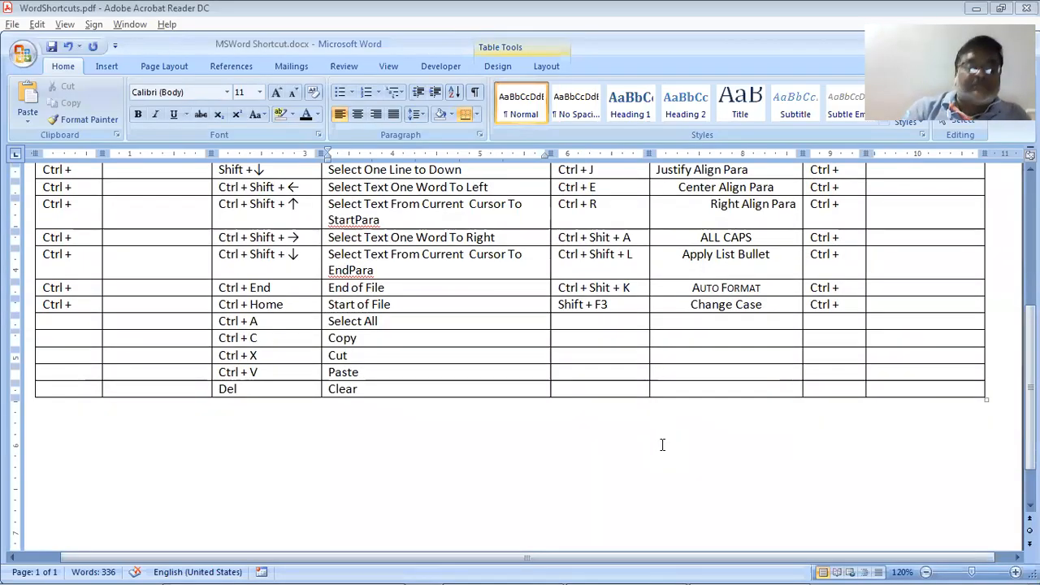
{"action": "left_click", "coordinate": [662, 444]}
{"action": "key", "text": "Return"}
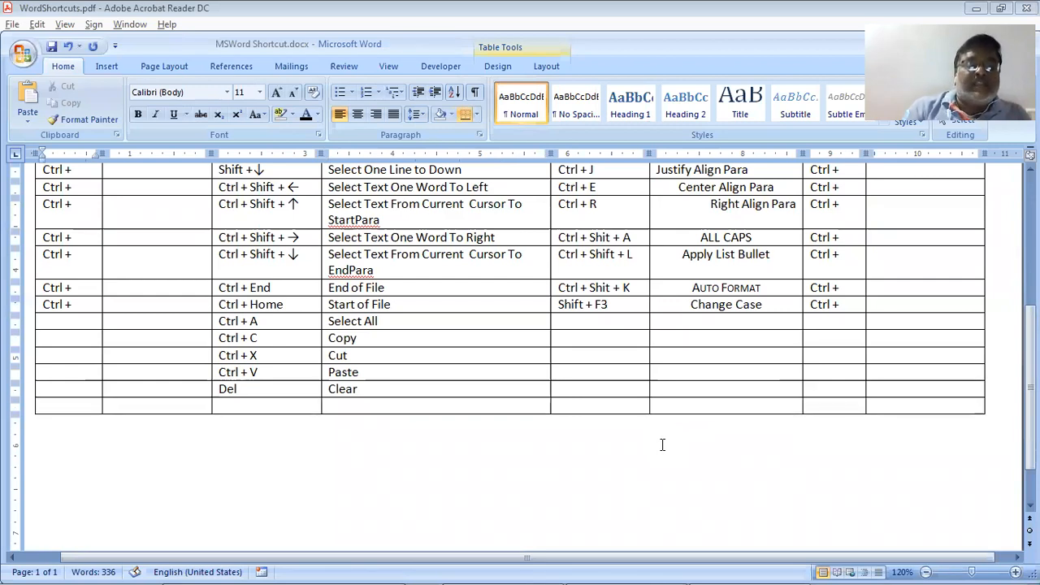
{"action": "key", "text": "Tab"}
{"action": "key", "text": "Tab"}
{"action": "type", "text": "Cltr"}
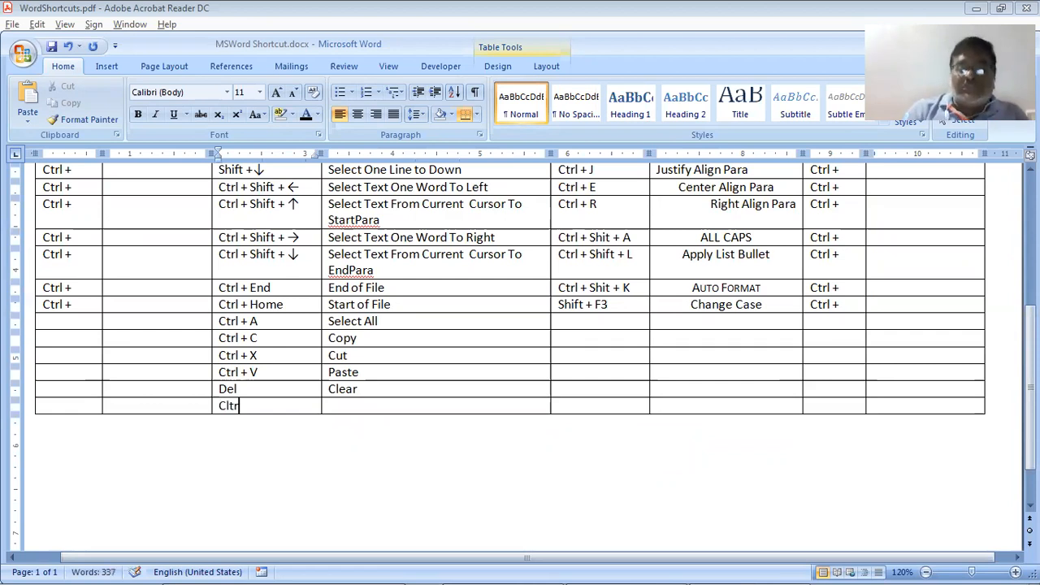
{"action": "type", "text": " + F"}
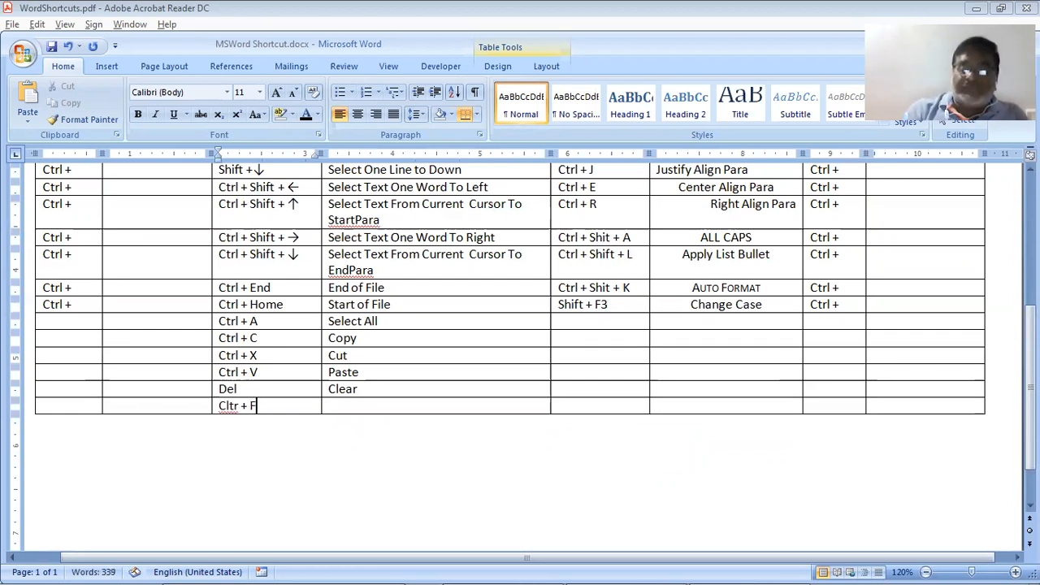
{"action": "key", "text": "Tab"}
{"action": "type", "text": "Find"}
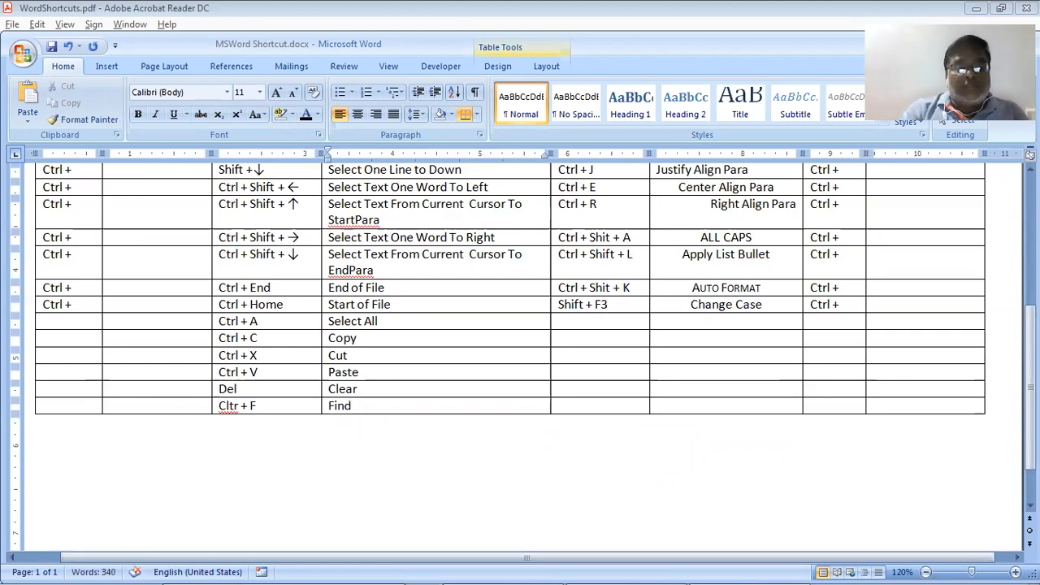
{"action": "type", "text": " Conte"}
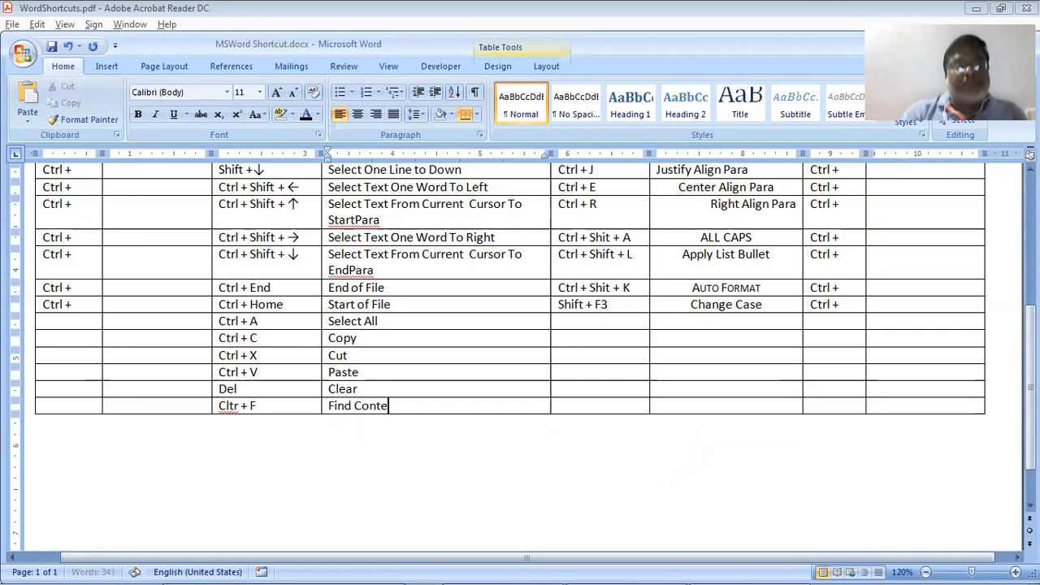
{"action": "type", "text": "nt"}
{"action": "key", "text": "ctrl+f"}
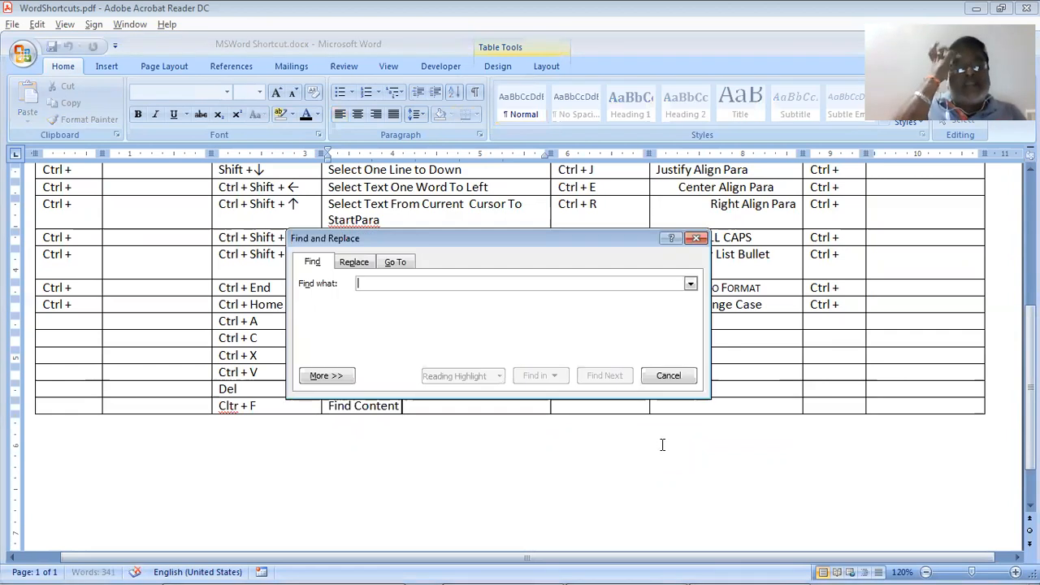
{"action": "left_click", "coordinate": [398, 264]}
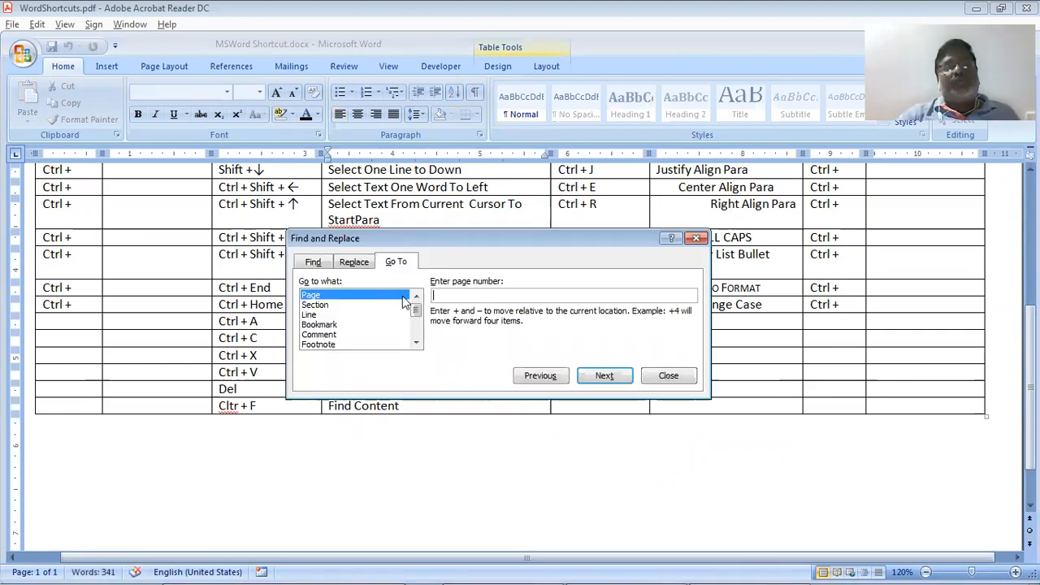
{"action": "left_click", "coordinate": [313, 262]}
{"action": "left_click", "coordinate": [351, 263]}
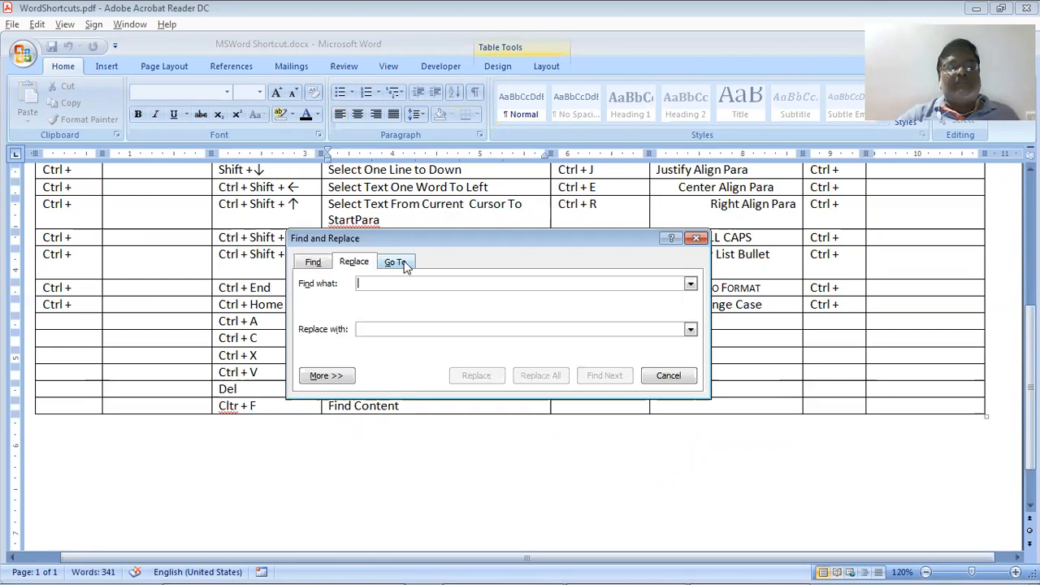
{"action": "left_click", "coordinate": [697, 238]}
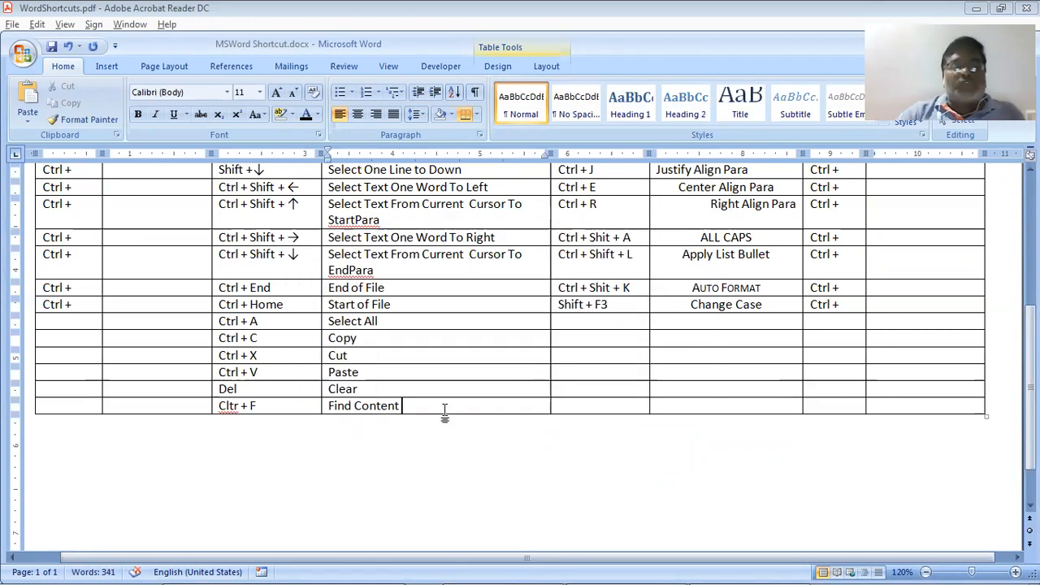
Add a new bottom row and demonstrate the Ctrl+G Go To dialog, then dismiss it
{"action": "left_click", "coordinate": [454, 451]}
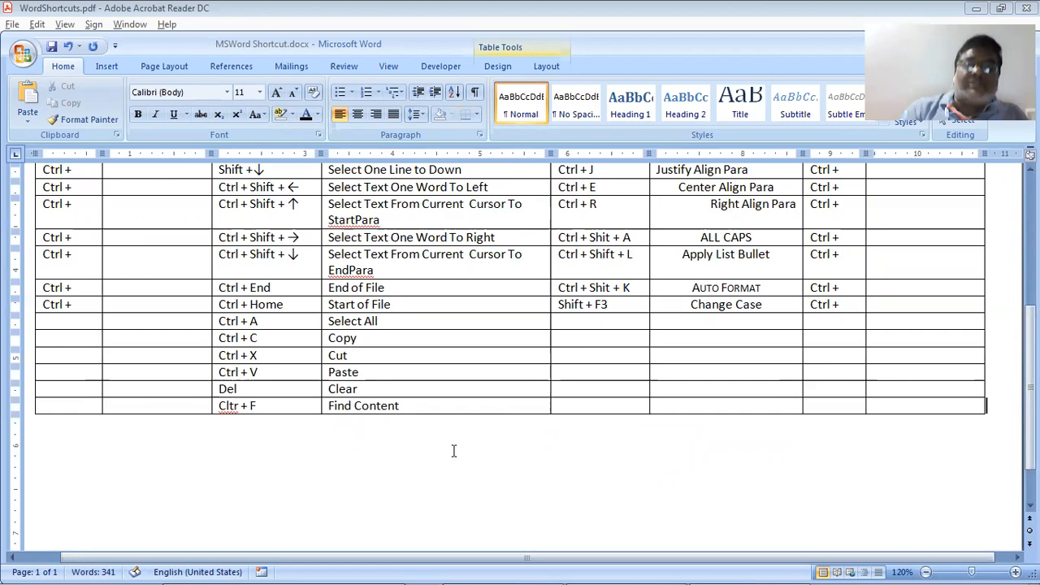
{"action": "key", "text": "Return"}
{"action": "key", "text": "Tab"}
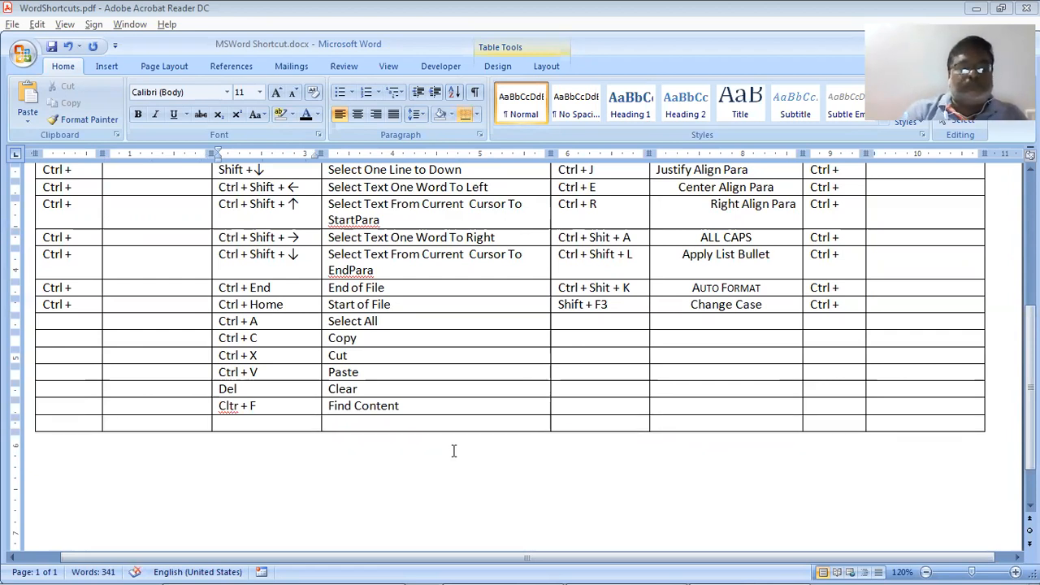
{"action": "key", "text": "ctrl+g"}
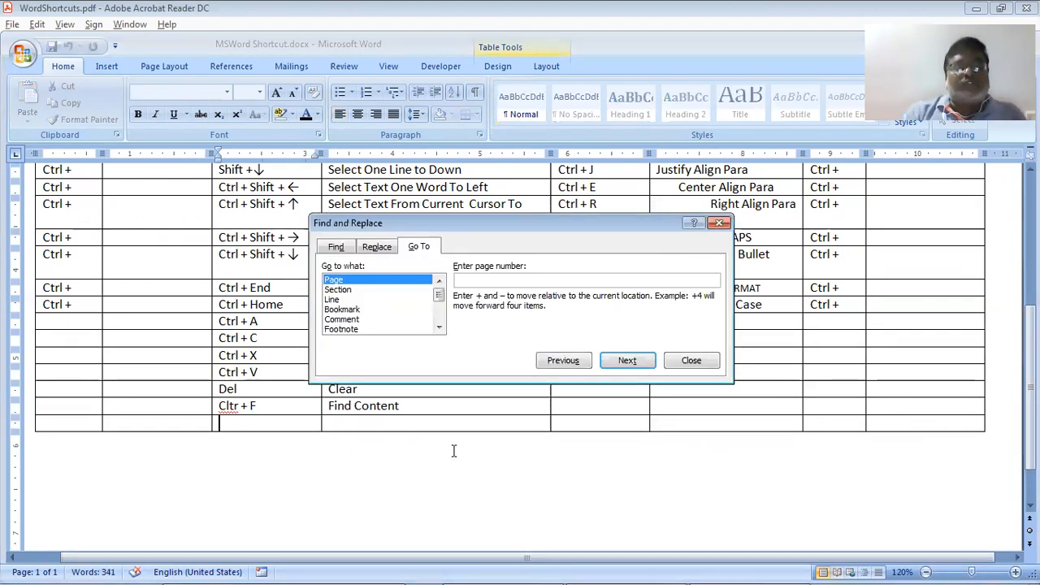
{"action": "key", "text": "Escape"}
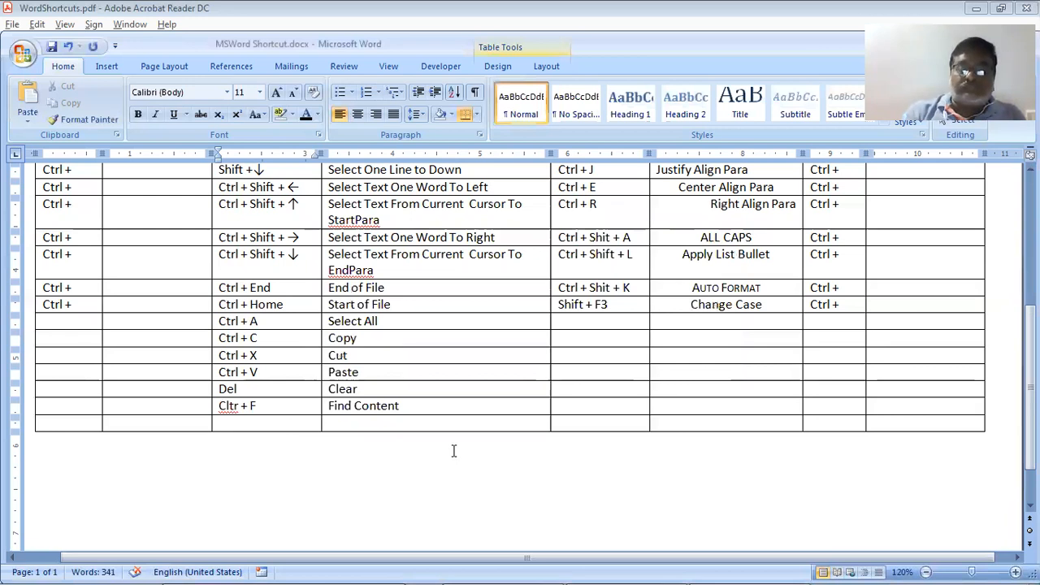
Fill the row with Ctrl + G and Goto, testing right then left alignment
{"action": "type", "text": "Ctrl"}
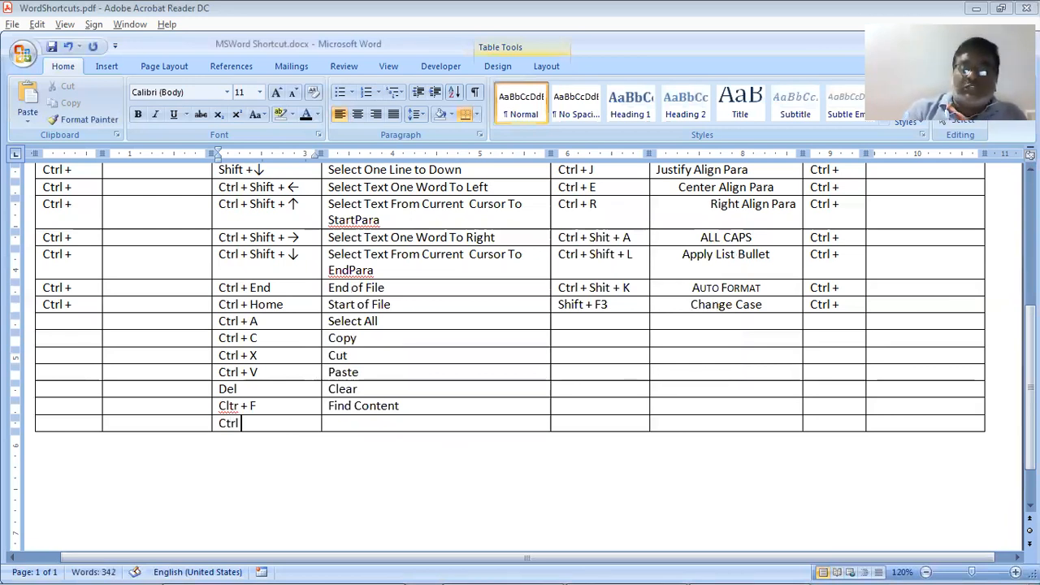
{"action": "type", "text": " + g0"}
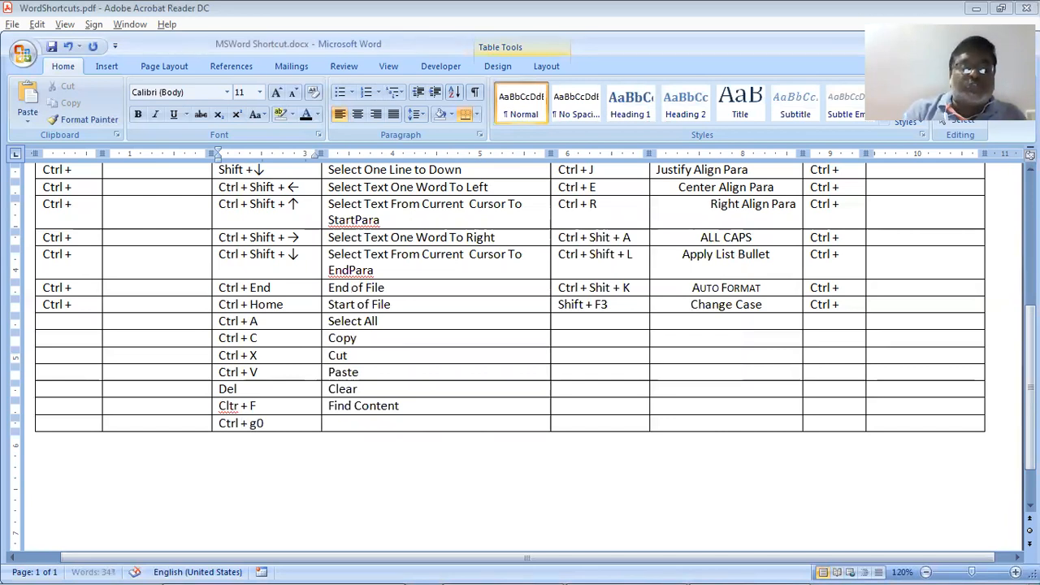
{"action": "key", "text": "BackSpace"}
{"action": "key", "text": "BackSpace"}
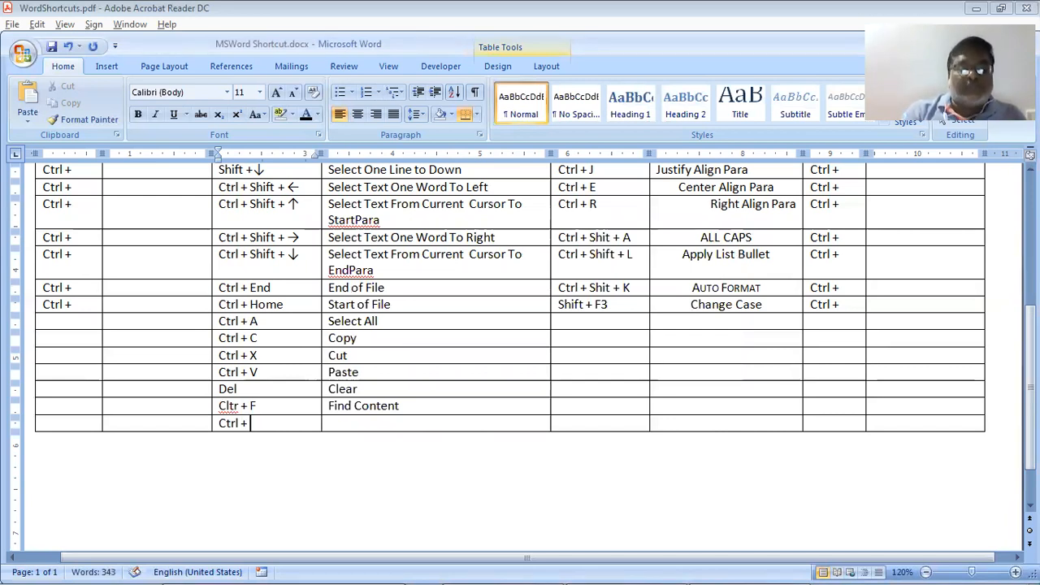
{"action": "type", "text": "G"}
{"action": "key", "text": "Tab"}
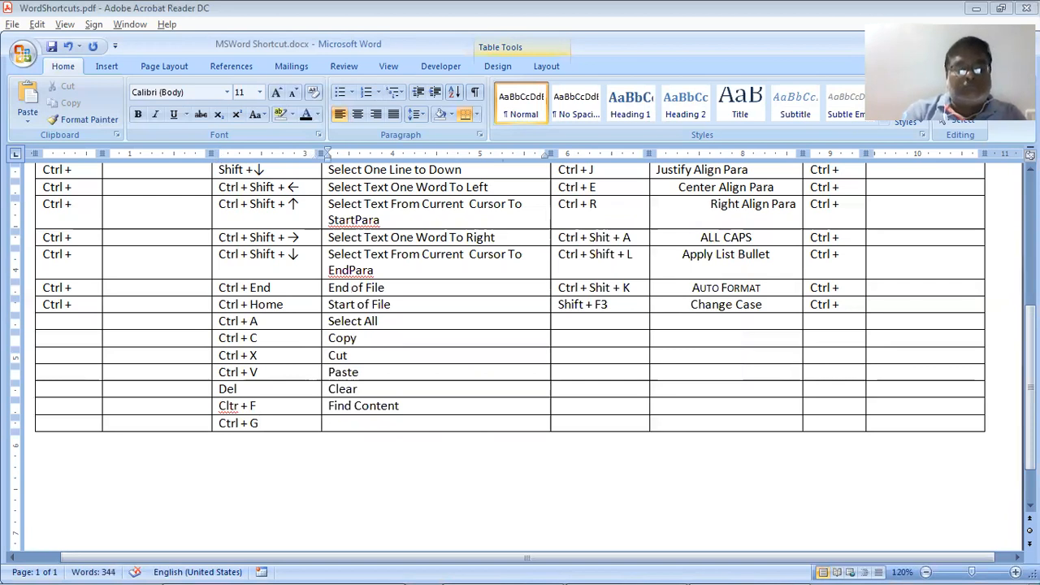
{"action": "type", "text": "Goto"}
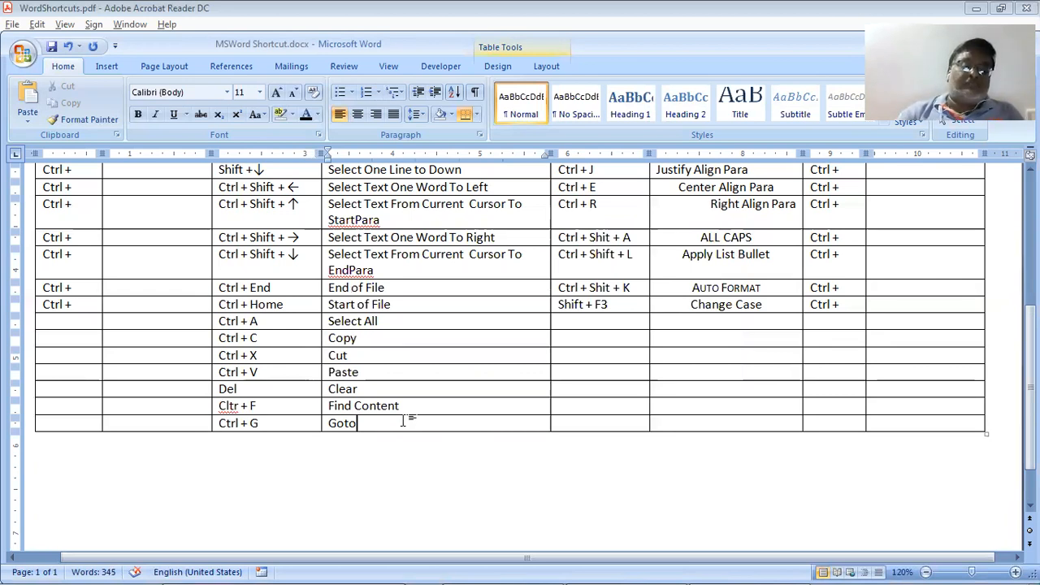
{"action": "key", "text": "ctrl+r"}
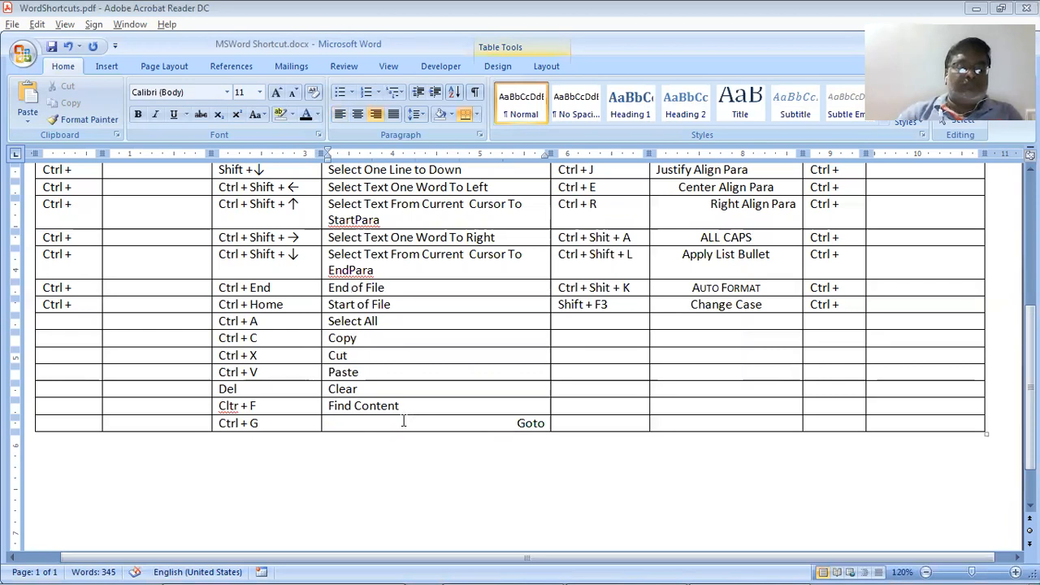
{"action": "key", "text": "ctrl+l"}
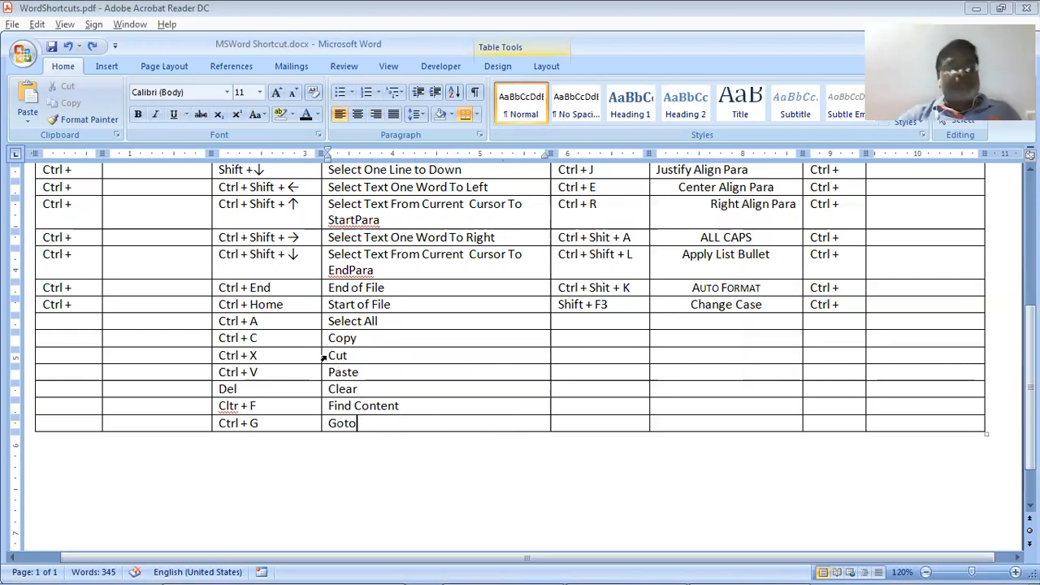
{"action": "key", "text": "alt+Tab"}
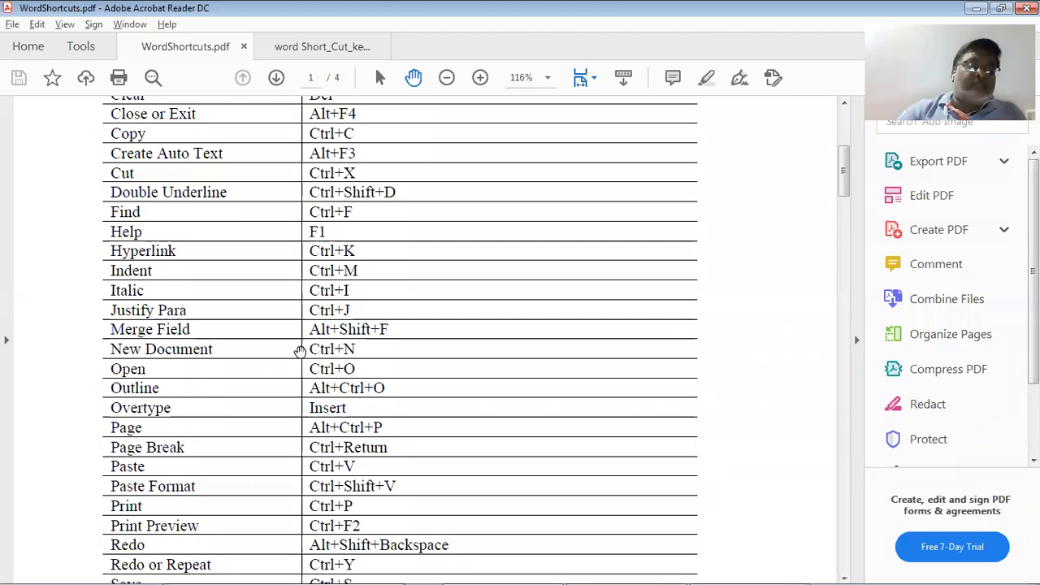
Complete File Management row four as Ctrl + N with description New Document, checking the PDF
{"action": "key", "text": "alt+Tab"}
{"action": "scroll", "coordinate": [301, 355], "scroll_direction": "up", "scroll_amount": 6}
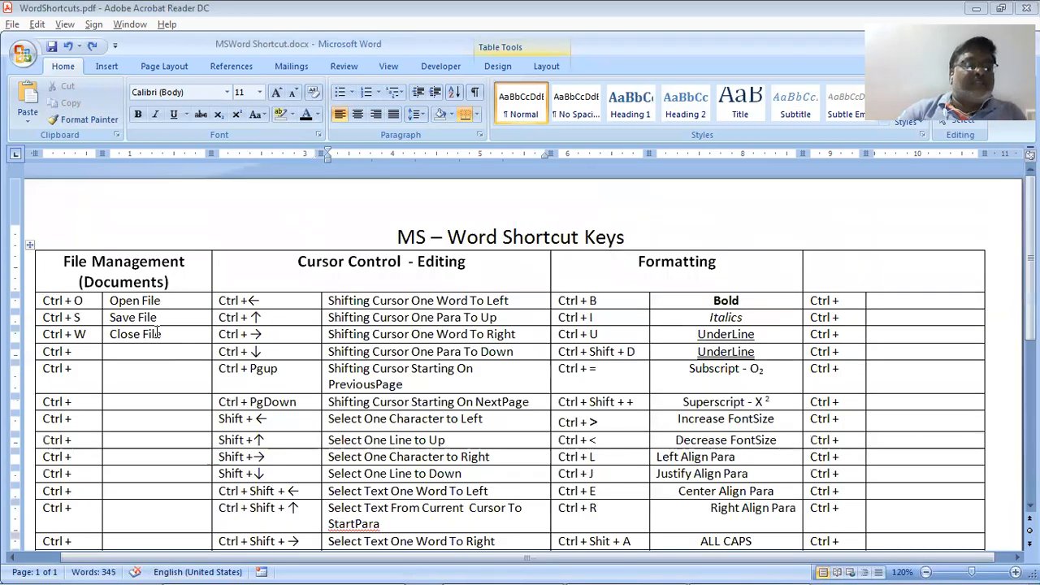
{"action": "left_click", "coordinate": [86, 353]}
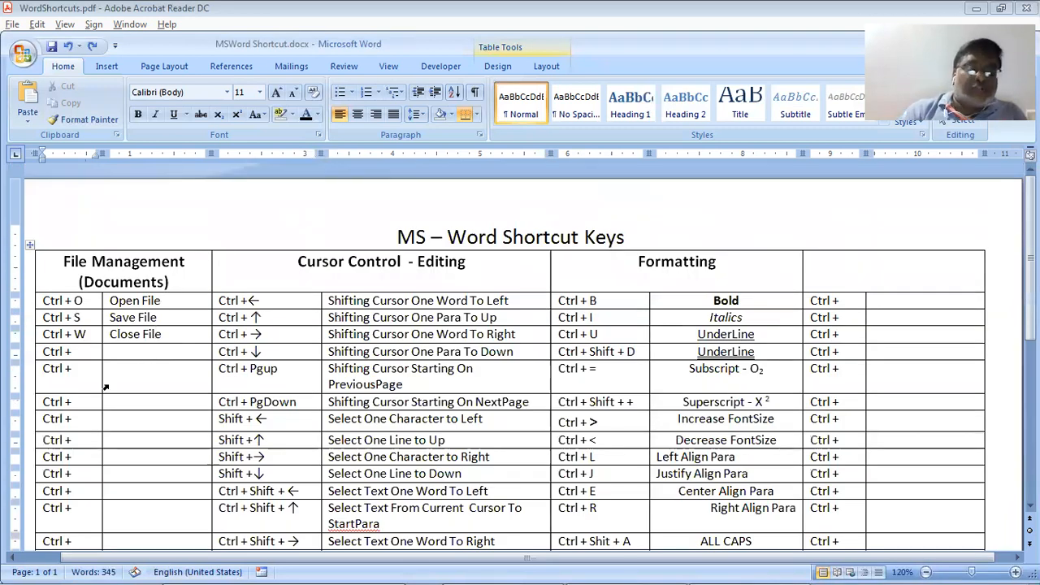
{"action": "type", "text": "N"}
{"action": "key", "text": "Tab"}
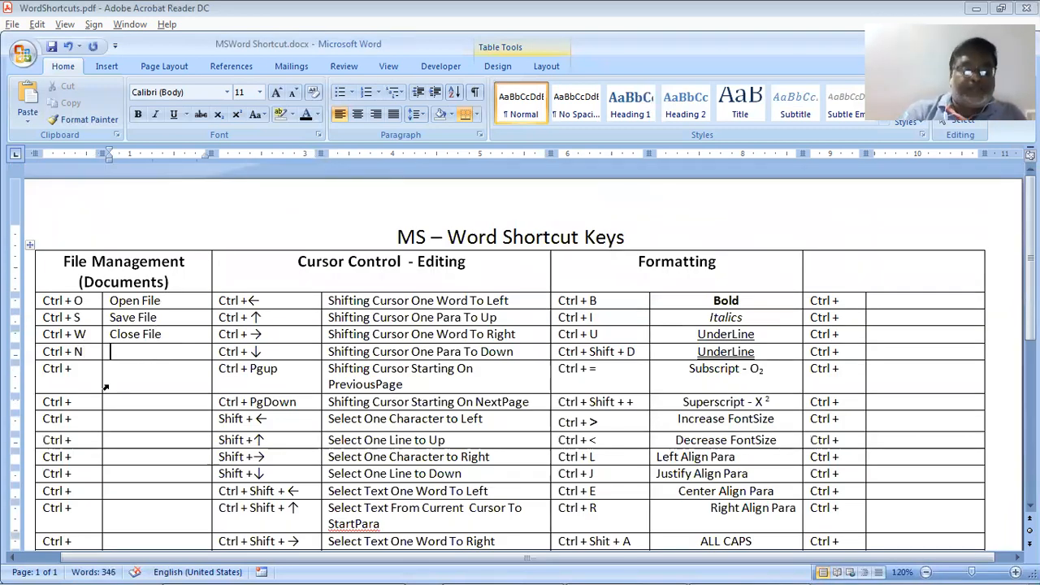
{"action": "type", "text": "n"}
{"action": "key", "text": "BackSpace"}
{"action": "type", "text": "N"}
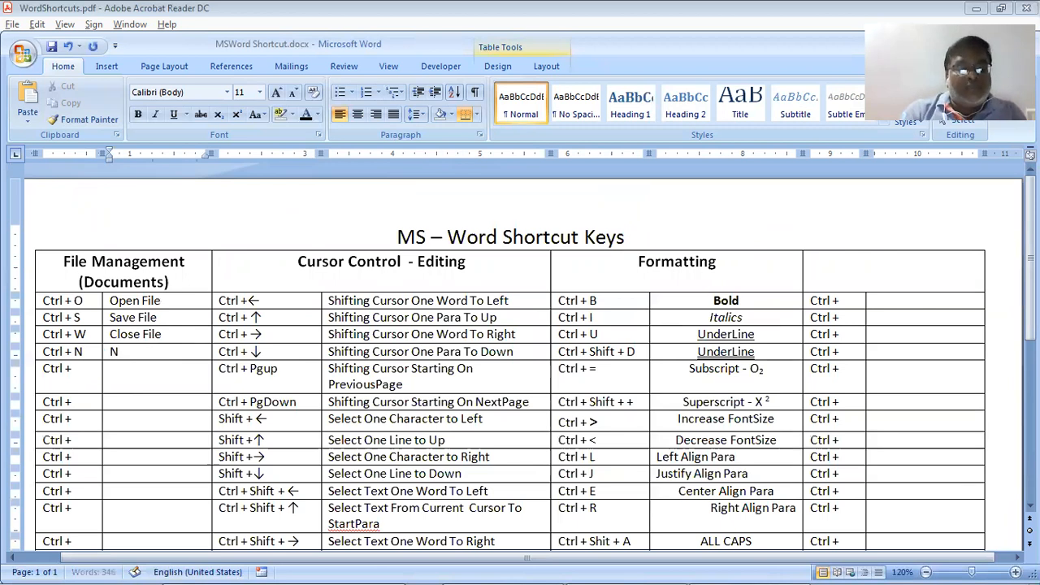
{"action": "type", "text": "ew D"}
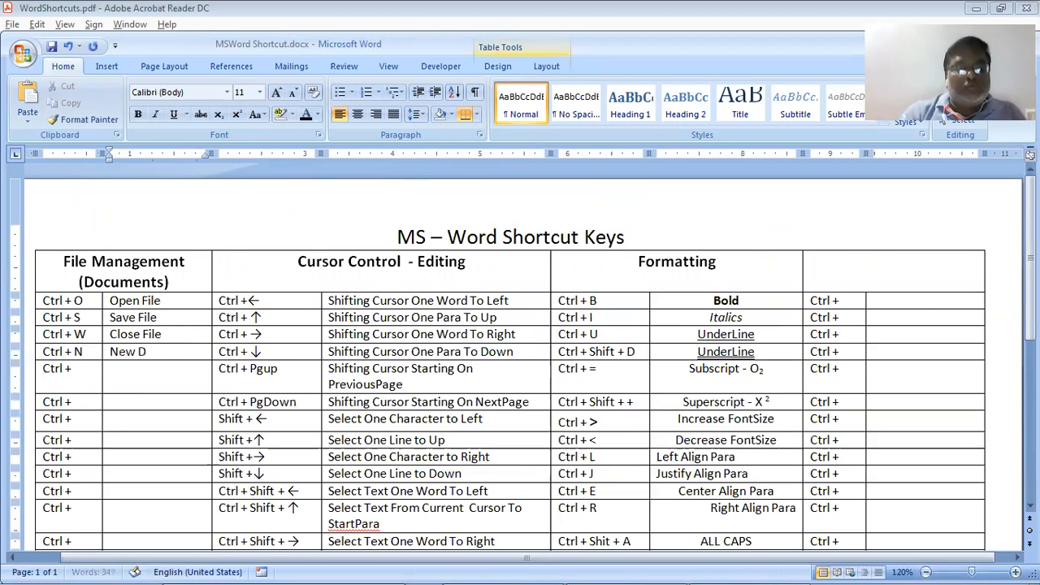
{"action": "type", "text": "ocument"}
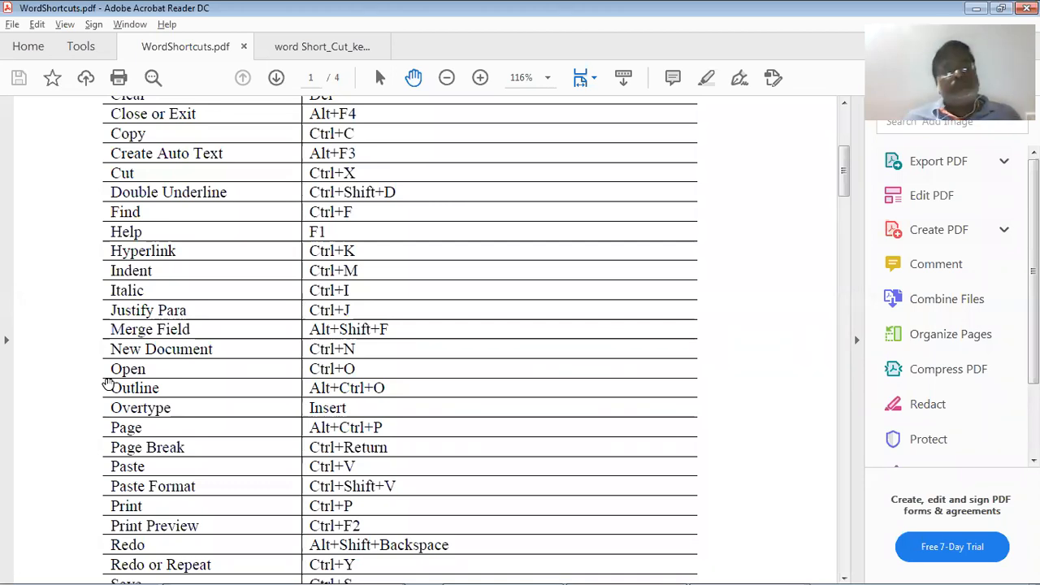
{"action": "key", "text": "alt+Tab"}
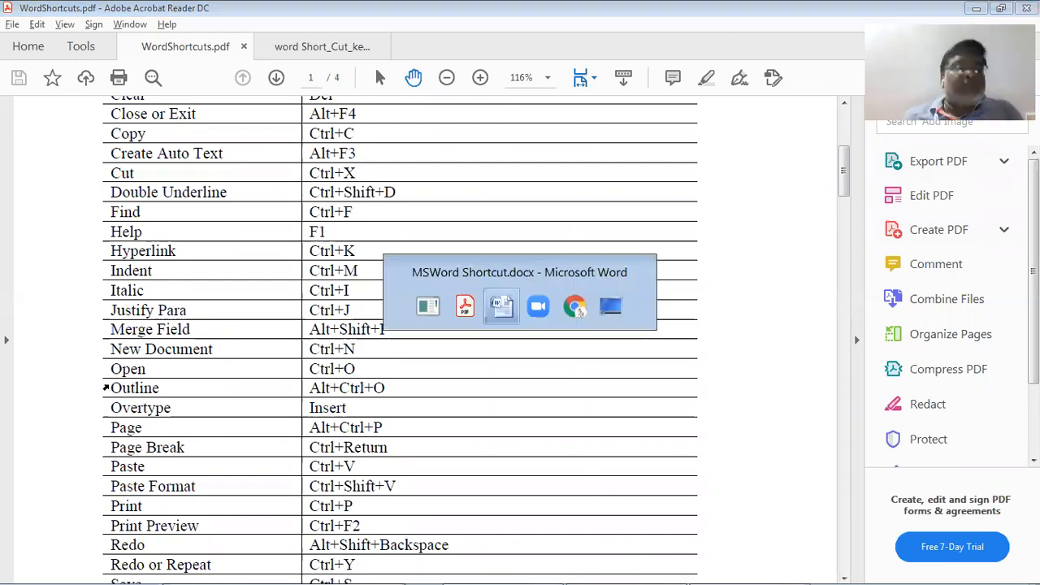
{"action": "key", "text": "alt+Tab"}
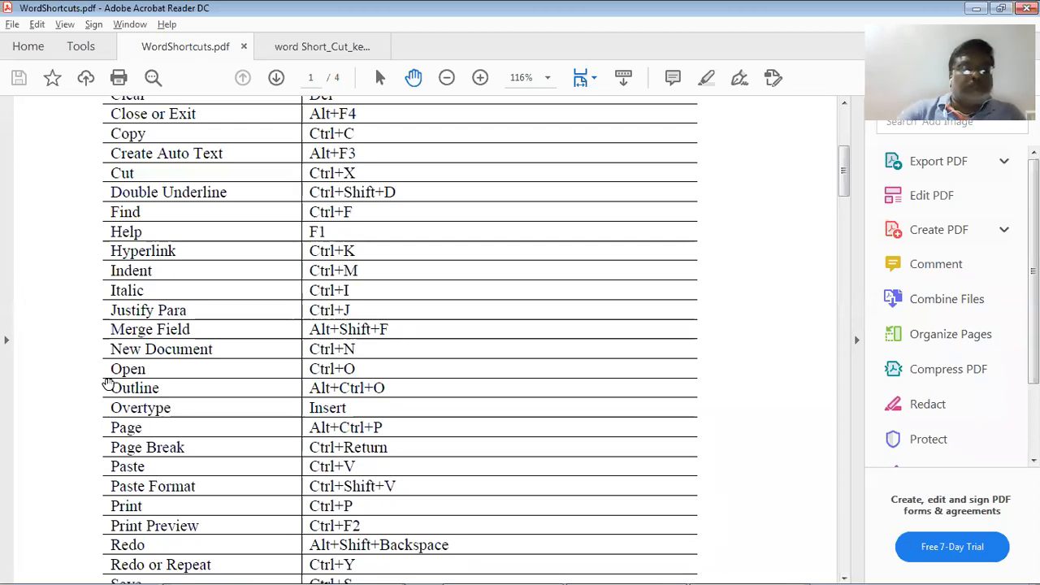
{"action": "key", "text": "alt+Tab"}
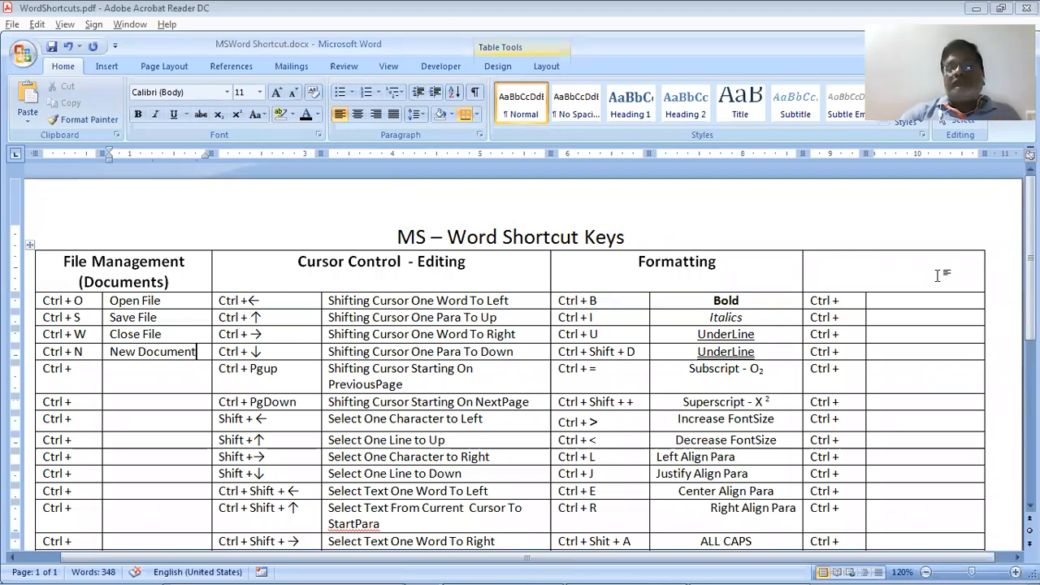
Enter 'Page' as the rightmost column header, trimming the stray 'Br'
{"action": "left_click", "coordinate": [909, 271]}
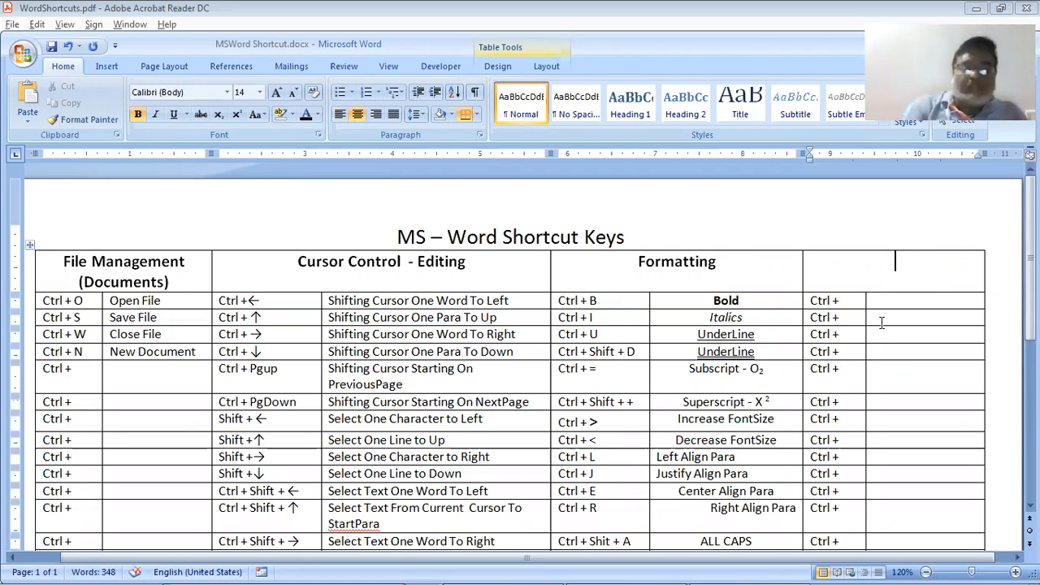
{"action": "type", "text": "Page B"}
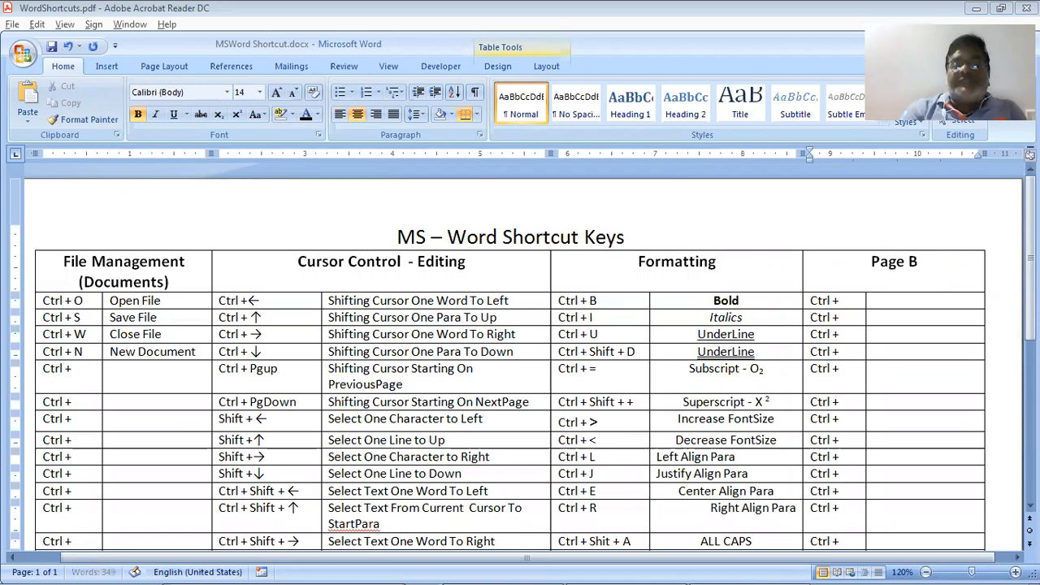
{"action": "type", "text": "r"}
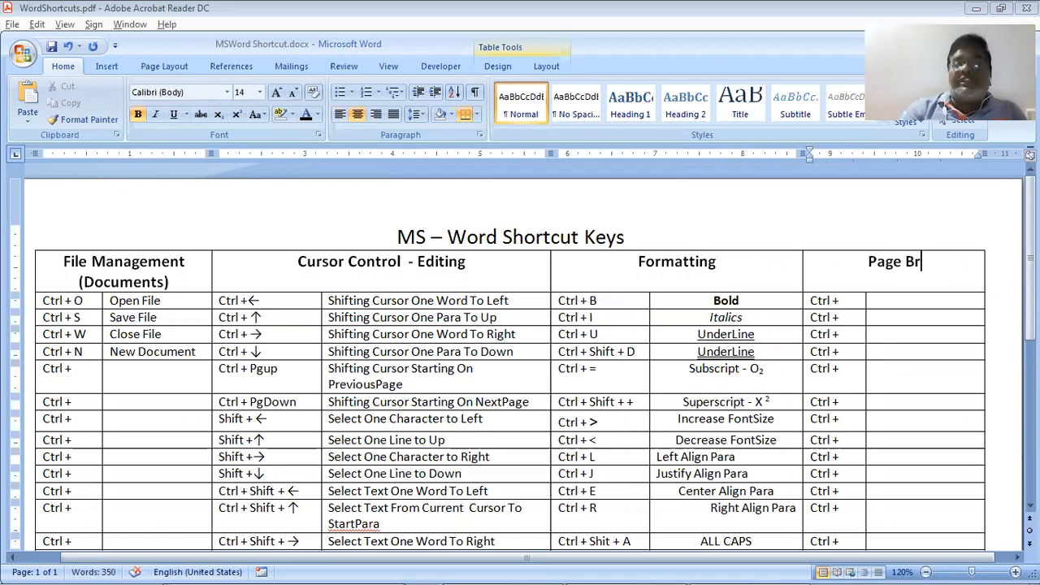
{"action": "key", "text": "BackSpace"}
{"action": "key", "text": "BackSpace"}
{"action": "key", "text": "alt+Tab"}
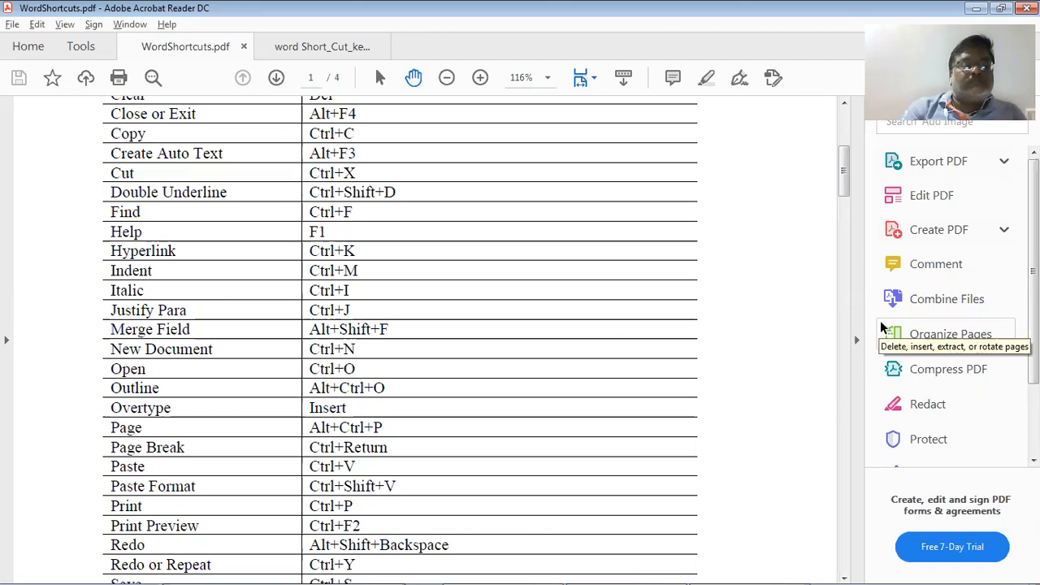
{"action": "key", "text": "alt+Tab"}
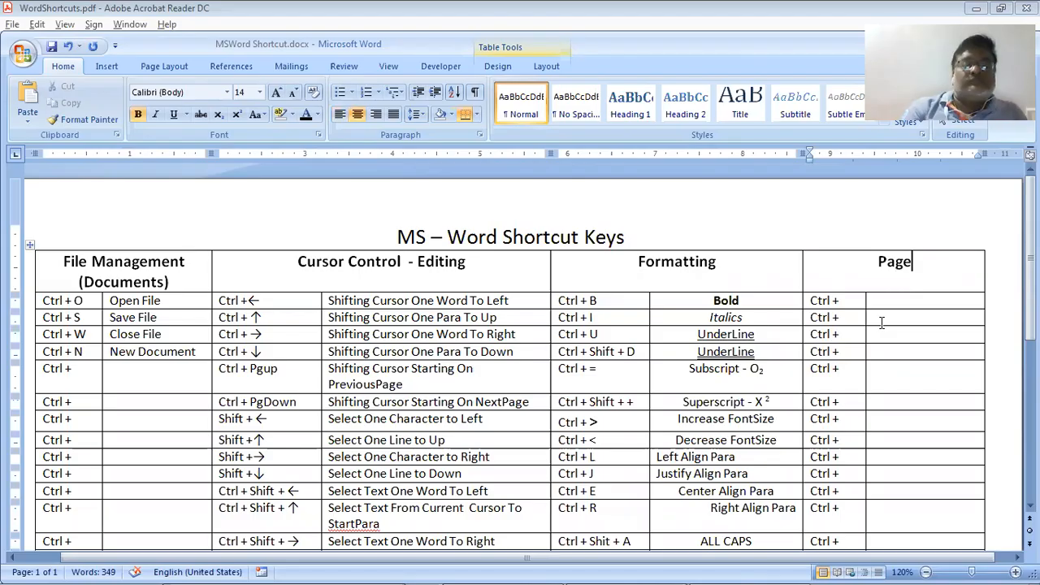
{"action": "scroll", "coordinate": [882, 322], "scroll_direction": "down", "scroll_amount": 6}
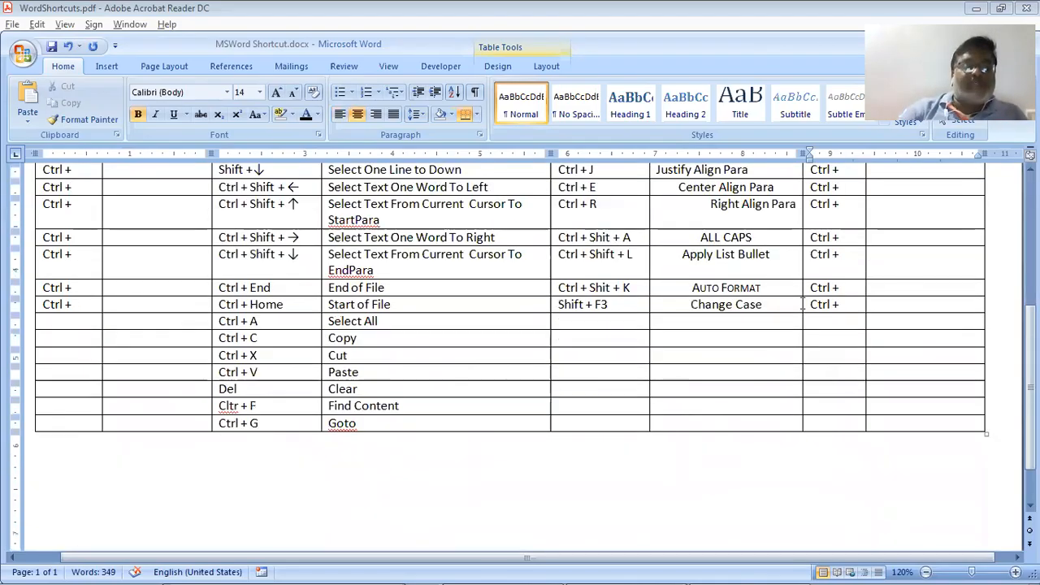
Add several empty rows to the bottom of the shortcut table
{"action": "left_click", "coordinate": [241, 459]}
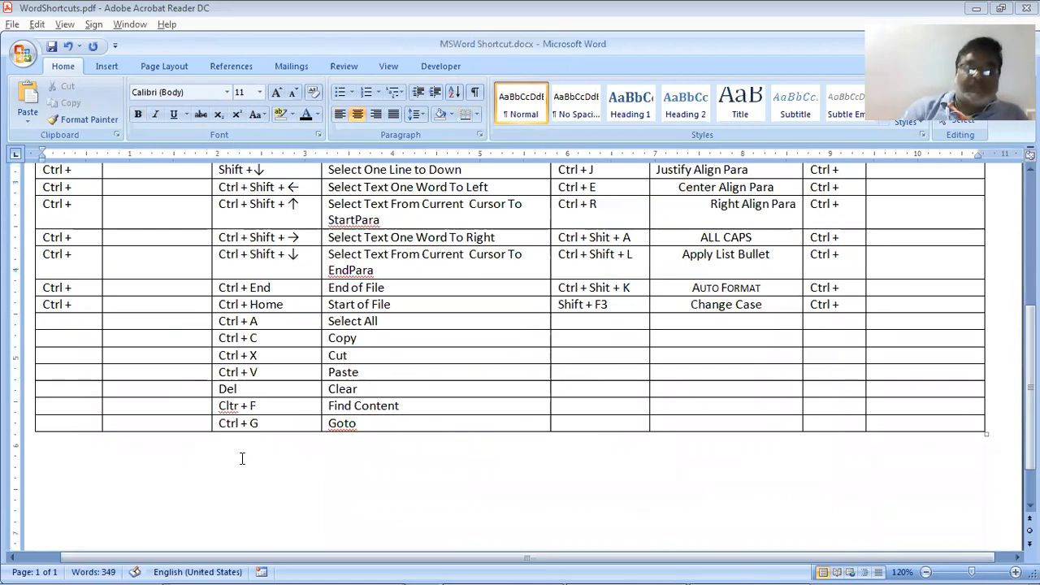
{"action": "key", "text": "Left"}
{"action": "key", "text": "Tab"}
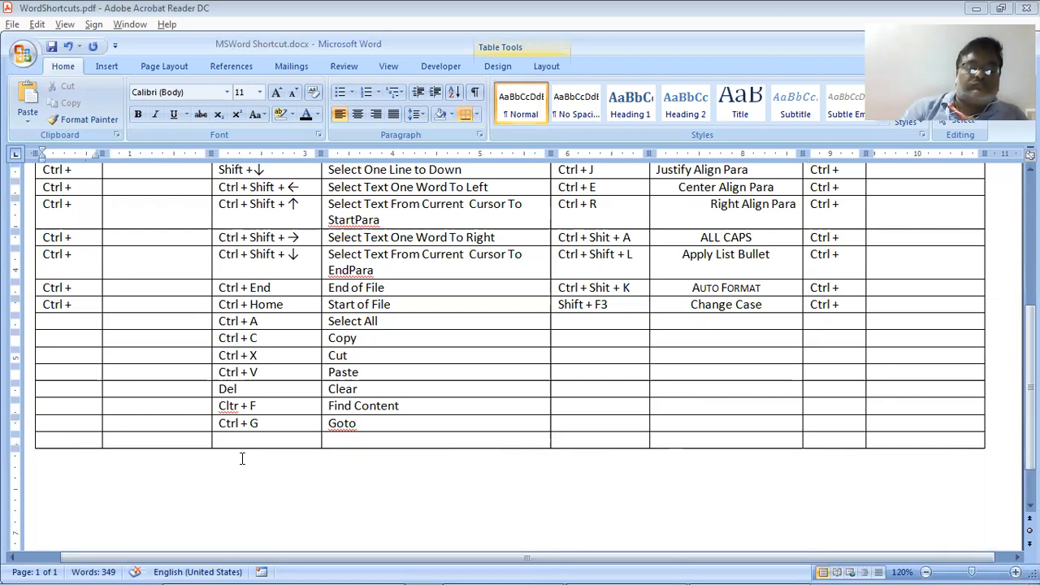
{"action": "key", "text": "Left"}
{"action": "key", "text": "Return"}
{"action": "key", "text": "Return"}
{"action": "key", "text": "Return"}
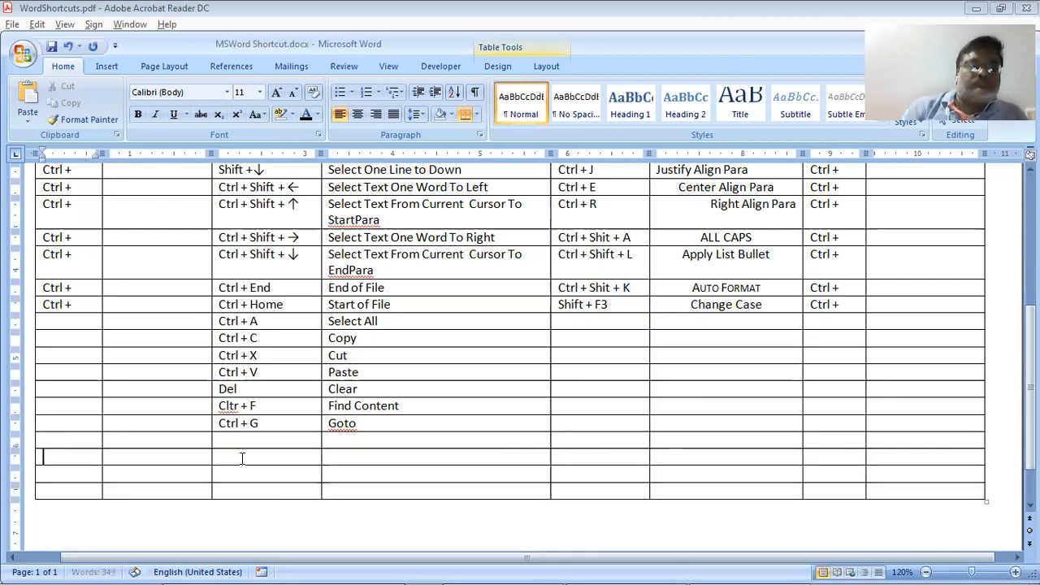
{"action": "key", "text": "Left"}
{"action": "key", "text": "Return"}
{"action": "key", "text": "Up"}
Shift the Del, Find Content and Goto entries one row lower, then view the PDF
{"action": "key", "text": "Up"}
{"action": "key", "text": "Right"}
{"action": "key", "text": "Right"}
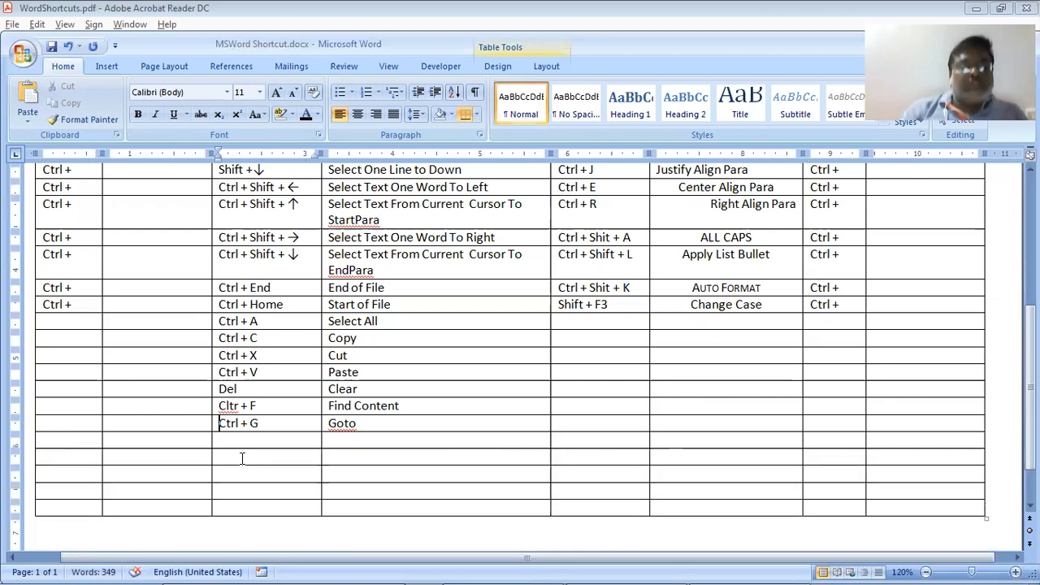
{"action": "key", "text": "Up"}
{"action": "key", "text": "Up"}
{"action": "key", "text": "shift+Down"}
{"action": "key", "text": "shift+Down"}
{"action": "key", "text": "shift+Right"}
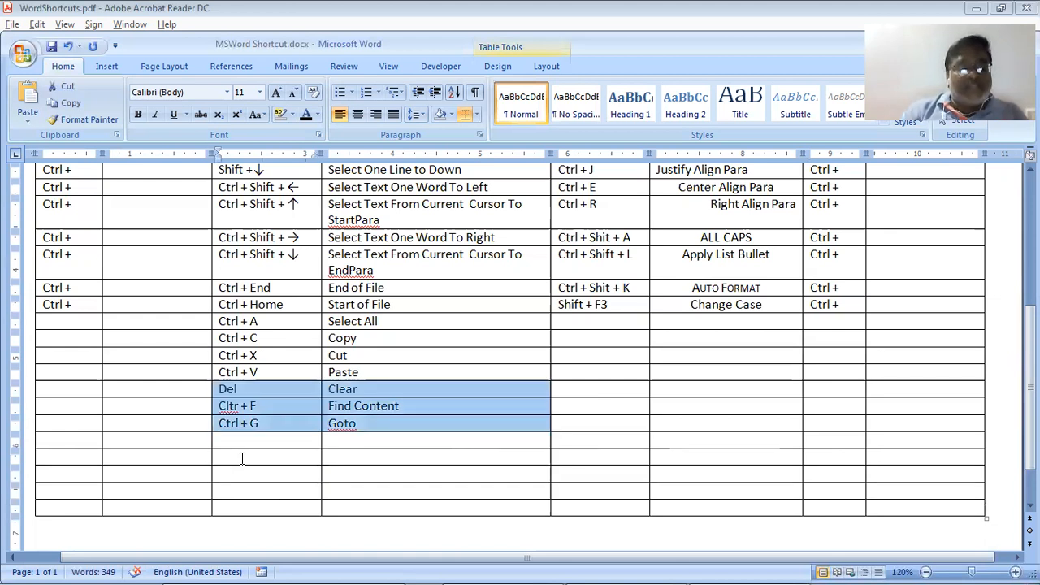
{"action": "key", "text": "Delete"}
{"action": "key", "text": "ctrl+z"}
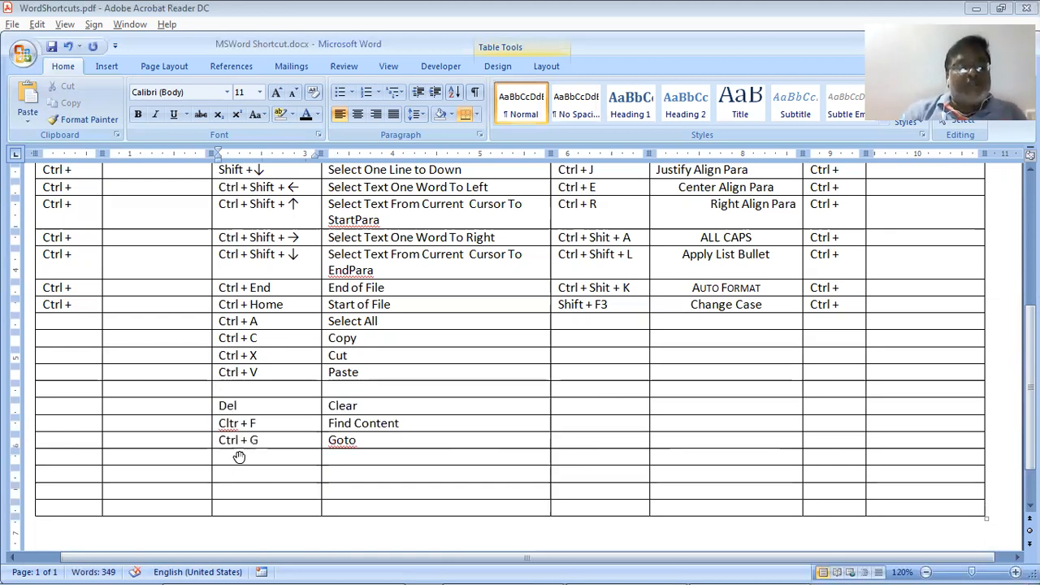
{"action": "key", "text": "alt+Tab"}
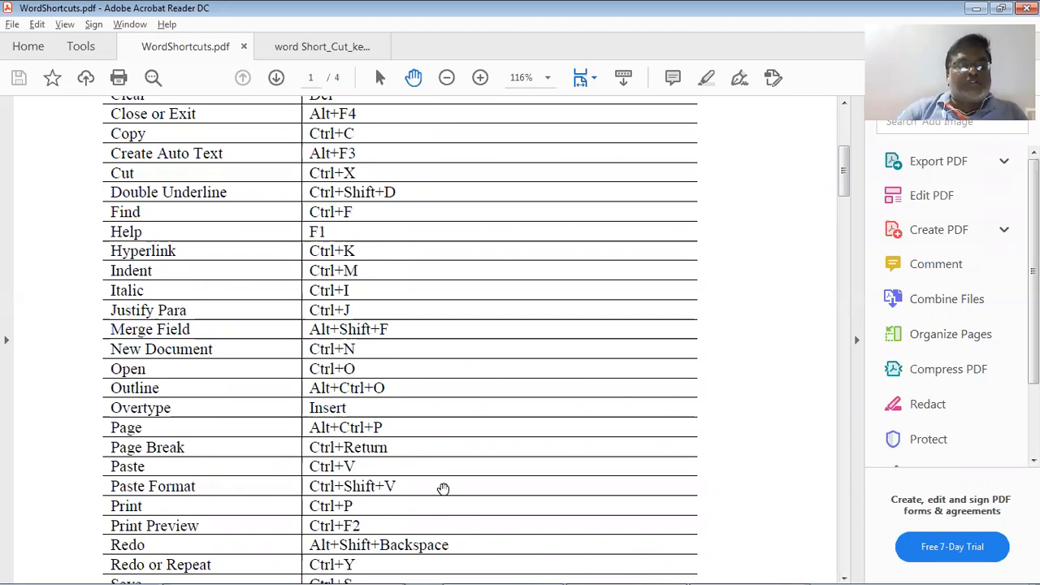
Fill the blank row with shortcut 'Ctrl + Shift + V' and description 'Paste Format', checking the PDF
{"action": "key", "text": "alt+Tab"}
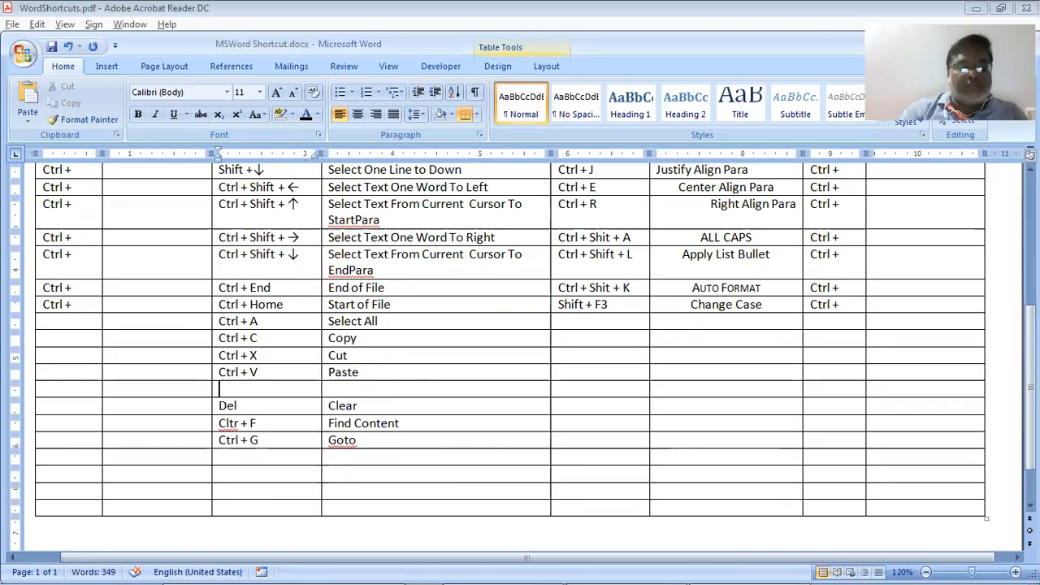
{"action": "type", "text": "Ctrl"}
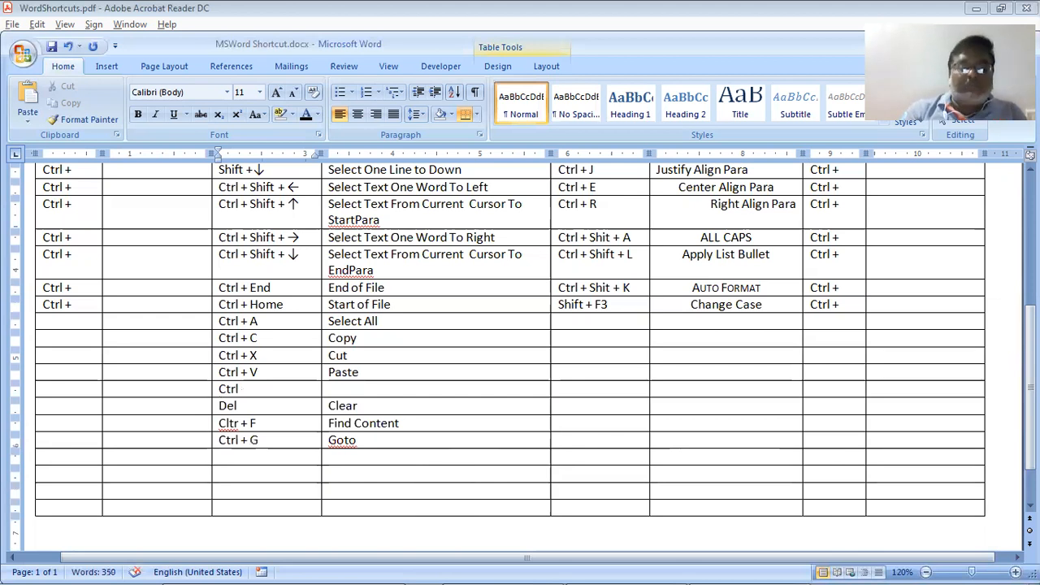
{"action": "type", "text": " + Shi"}
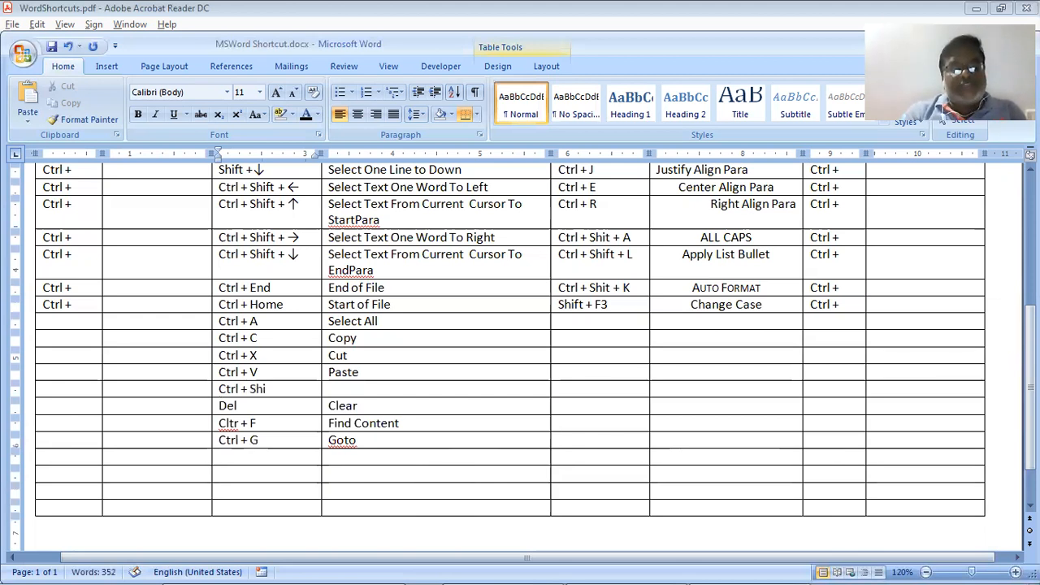
{"action": "type", "text": "ft +"}
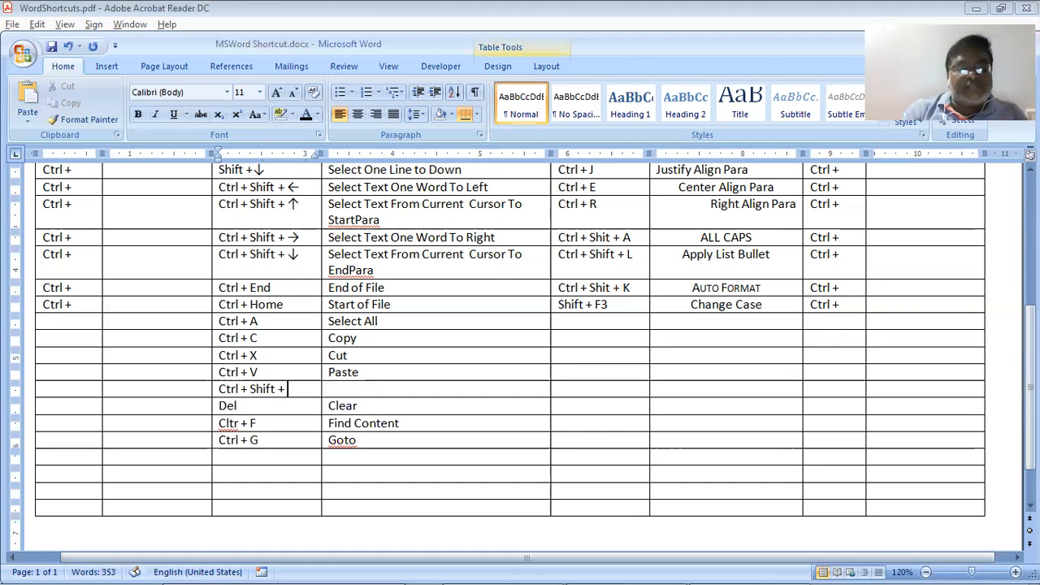
{"action": "type", "text": " V"}
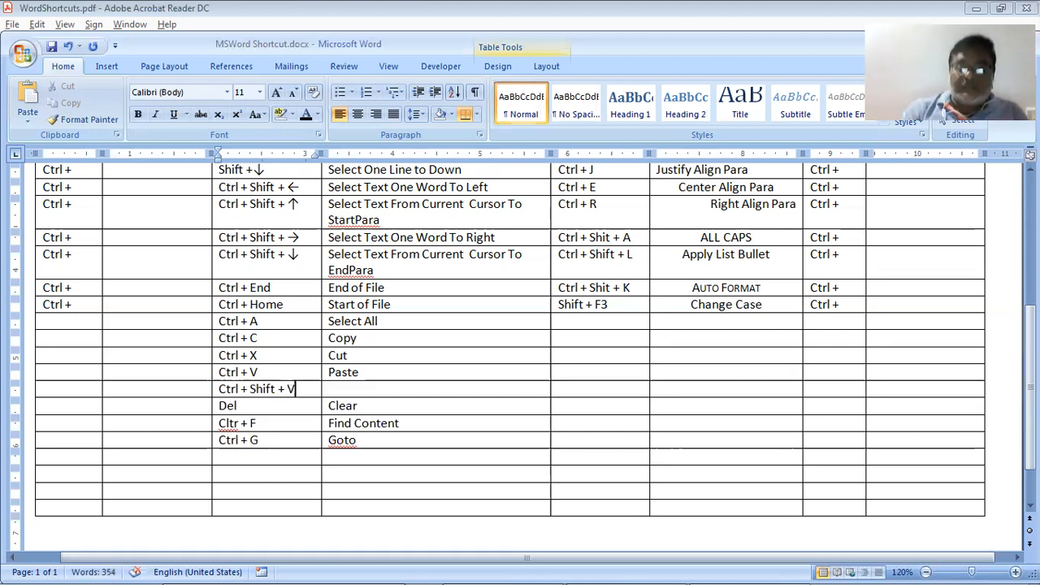
{"action": "key", "text": "Tab"}
{"action": "key", "text": "Up"}
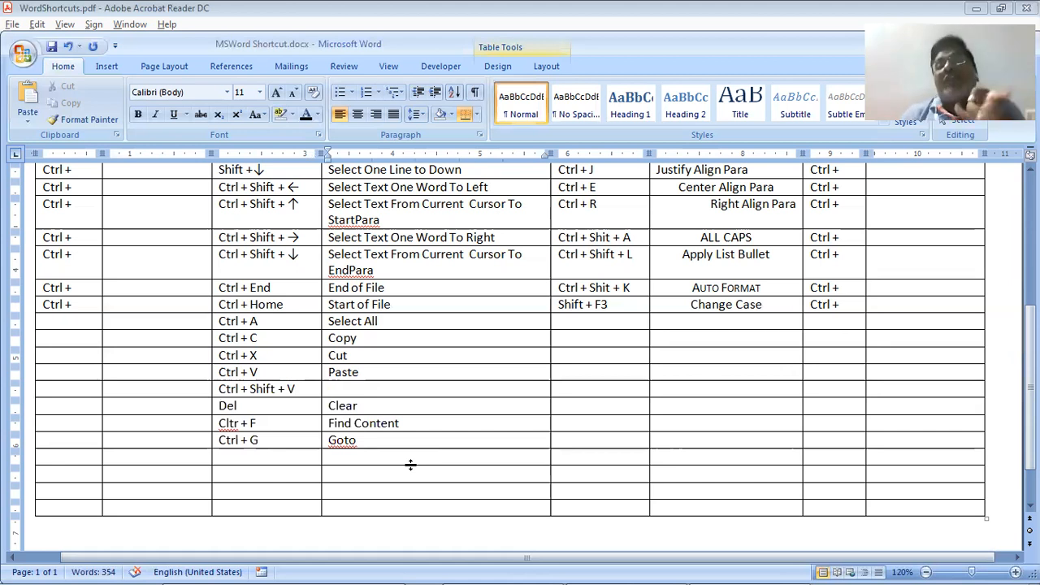
{"action": "key", "text": "Down"}
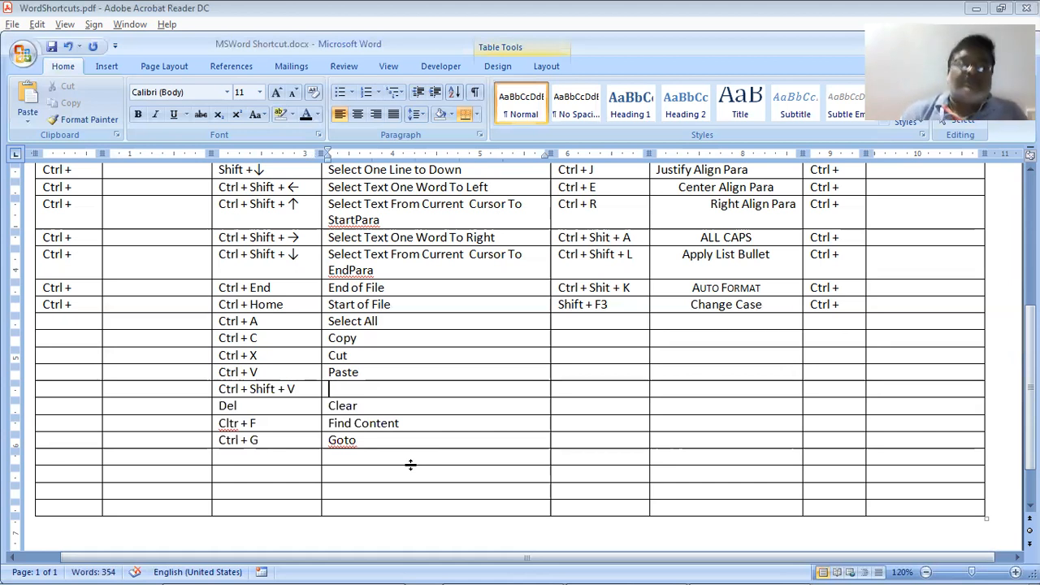
{"action": "key", "text": "alt+Tab"}
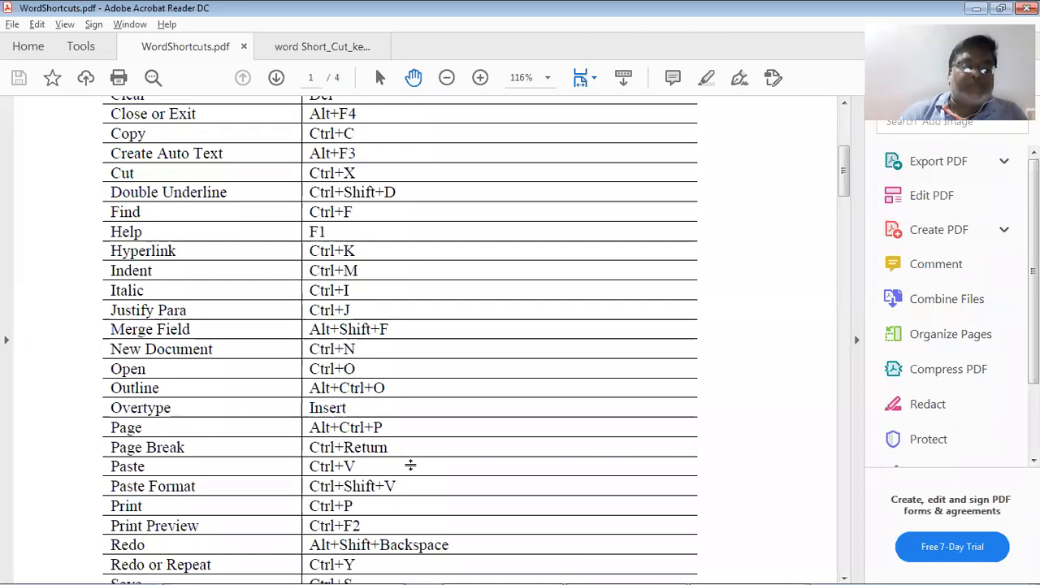
{"action": "key", "text": "alt+Tab"}
{"action": "type", "text": "Past"}
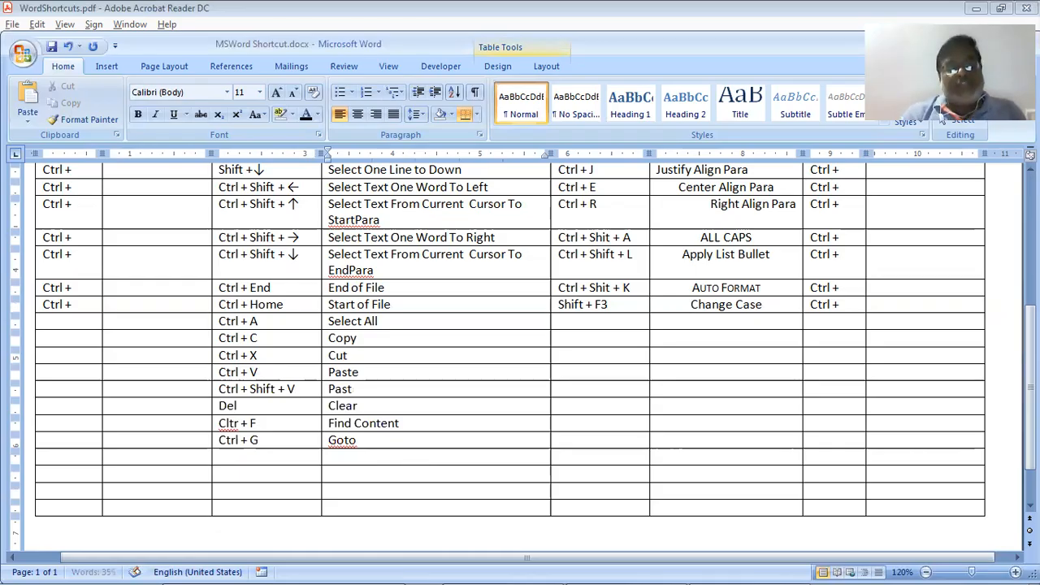
{"action": "type", "text": "e Forma"}
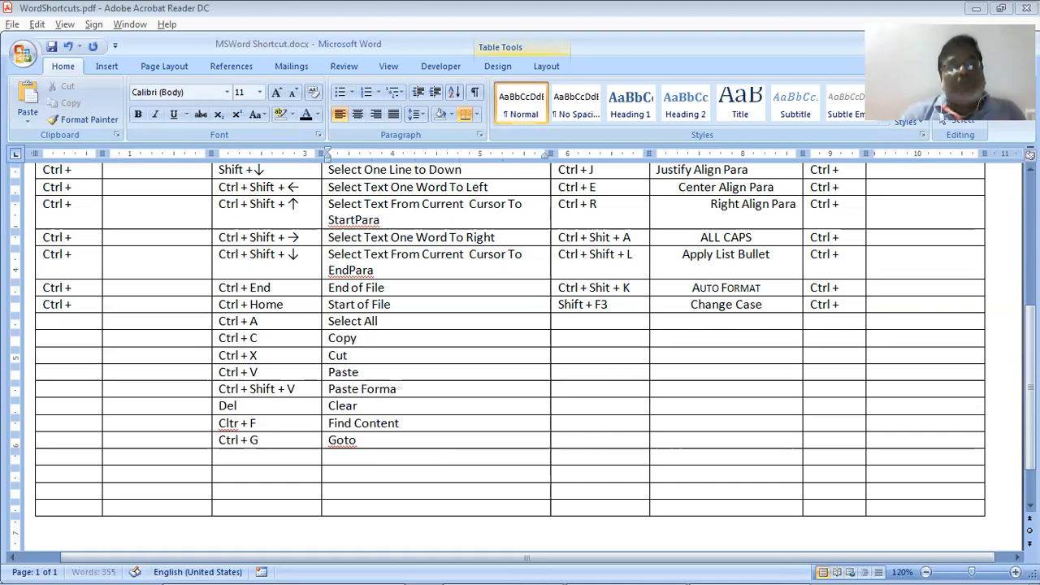
{"action": "type", "text": "t"}
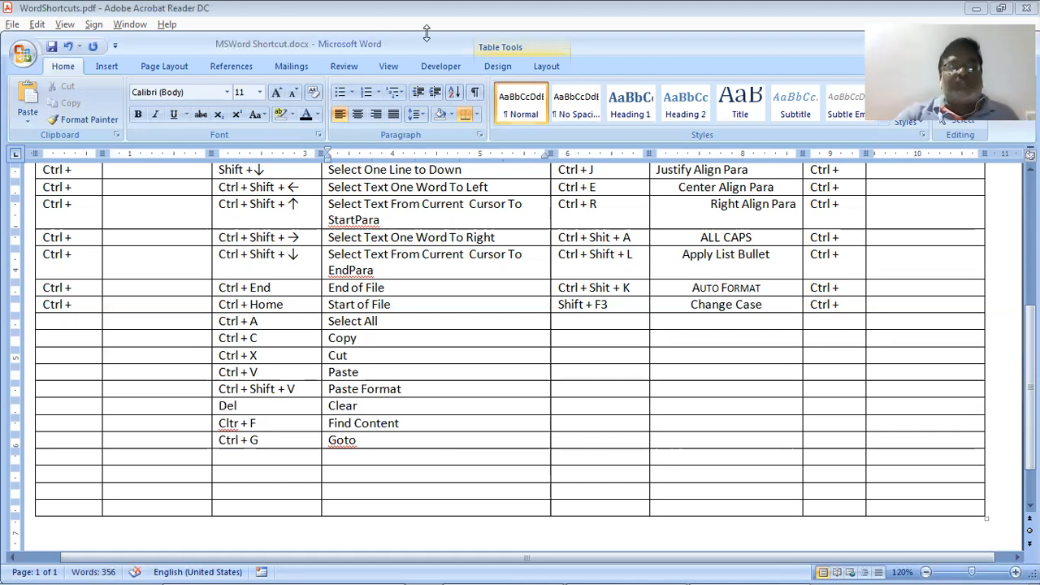
Make the 'Select All' description bold at 20 point
{"action": "left_click_drag", "start_coordinate": [330, 321], "coordinate": [378, 337]}
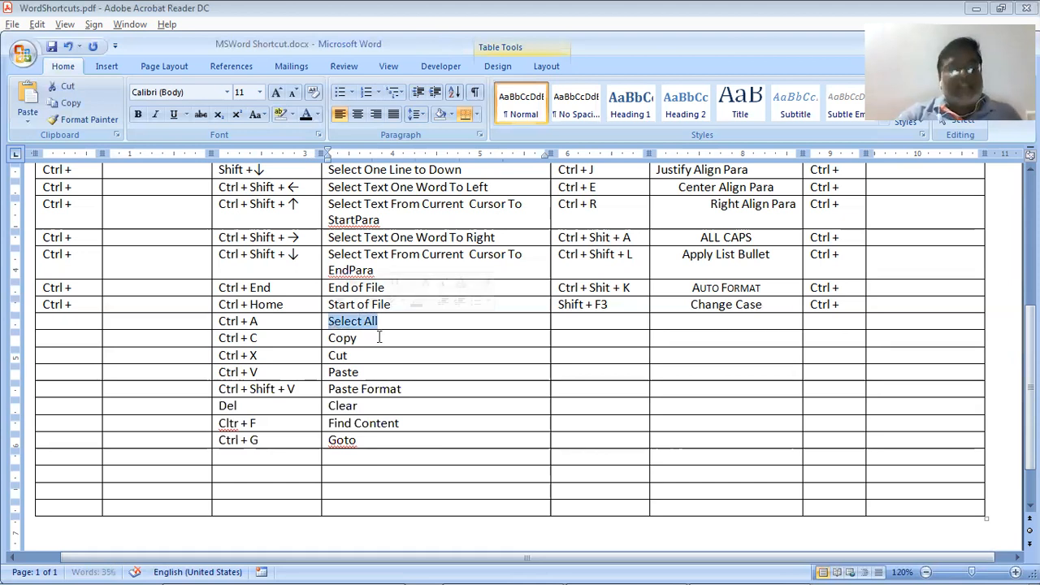
{"action": "key", "text": "ctrl+b"}
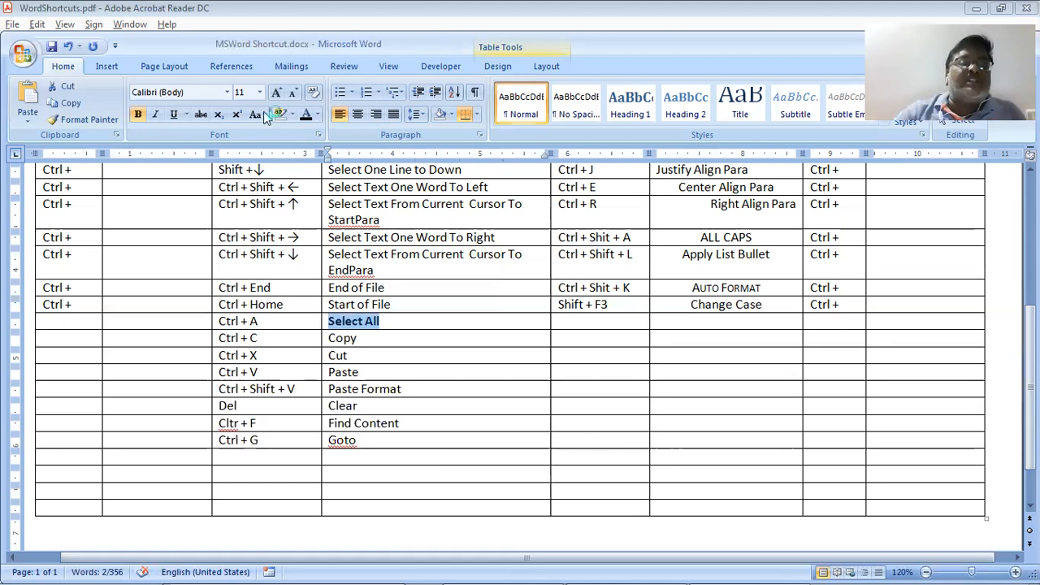
{"action": "left_click", "coordinate": [257, 92]}
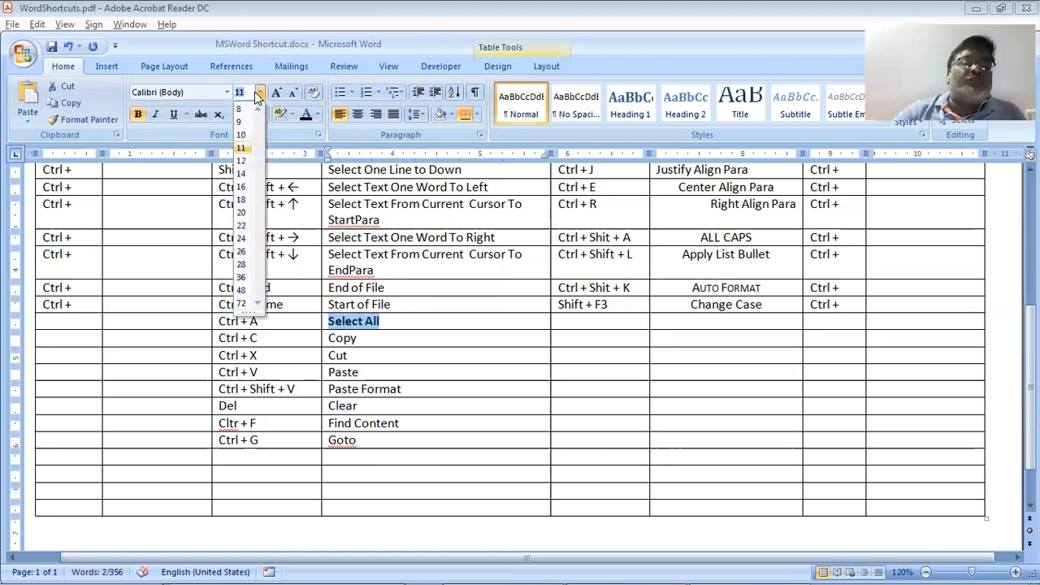
{"action": "left_click", "coordinate": [243, 213]}
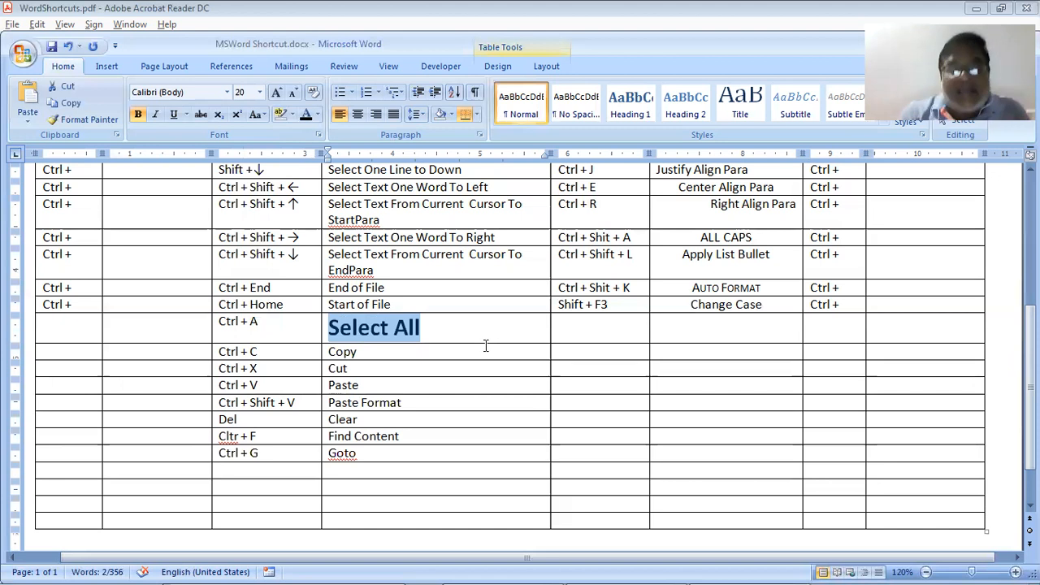
Select the 'Paste Format' description text two rows below
{"action": "key", "text": "Down"}
{"action": "key", "text": "Down"}
{"action": "key", "text": "Down"}
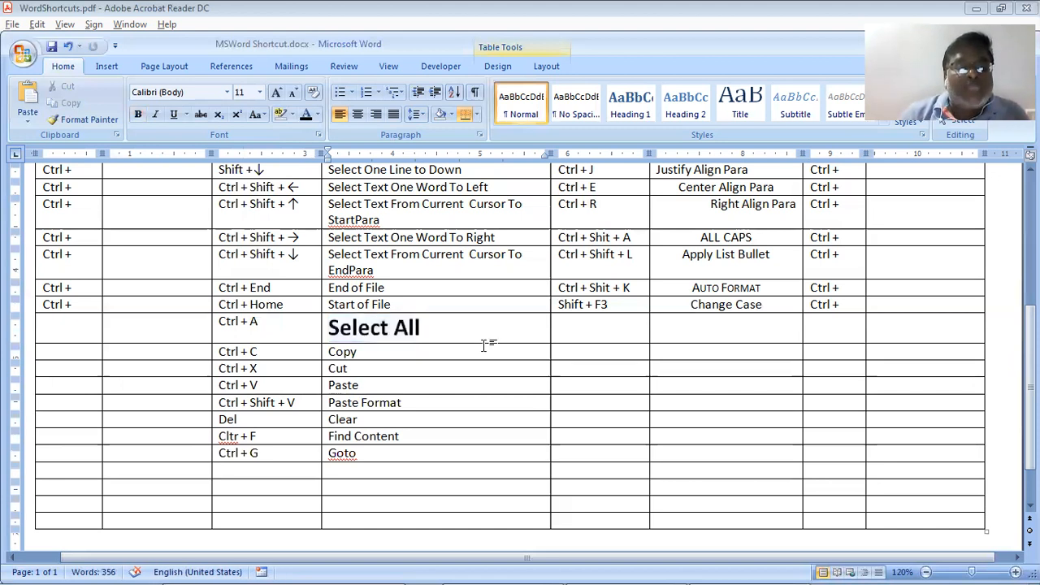
{"action": "key", "text": "Down"}
{"action": "key", "text": "shift+End"}
{"action": "key", "text": "shift+Left"}
{"action": "key", "text": "shift+Left"}
{"action": "key", "text": "shift+Left"}
{"action": "key", "text": "shift+Left"}
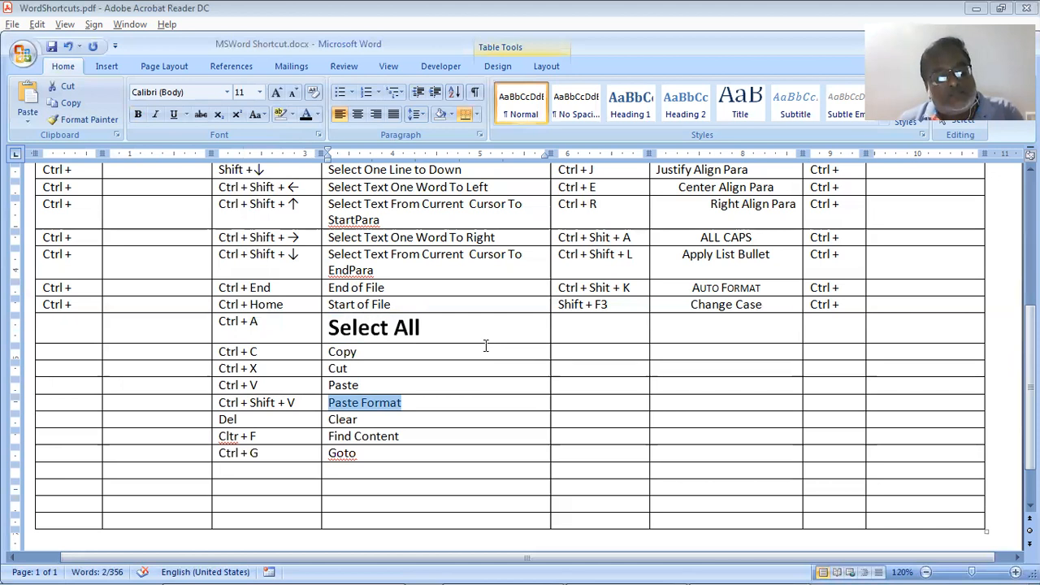
Undo the stray 'V' and revert 'Select All' to plain, normal-size text
{"action": "type", "text": "V"}
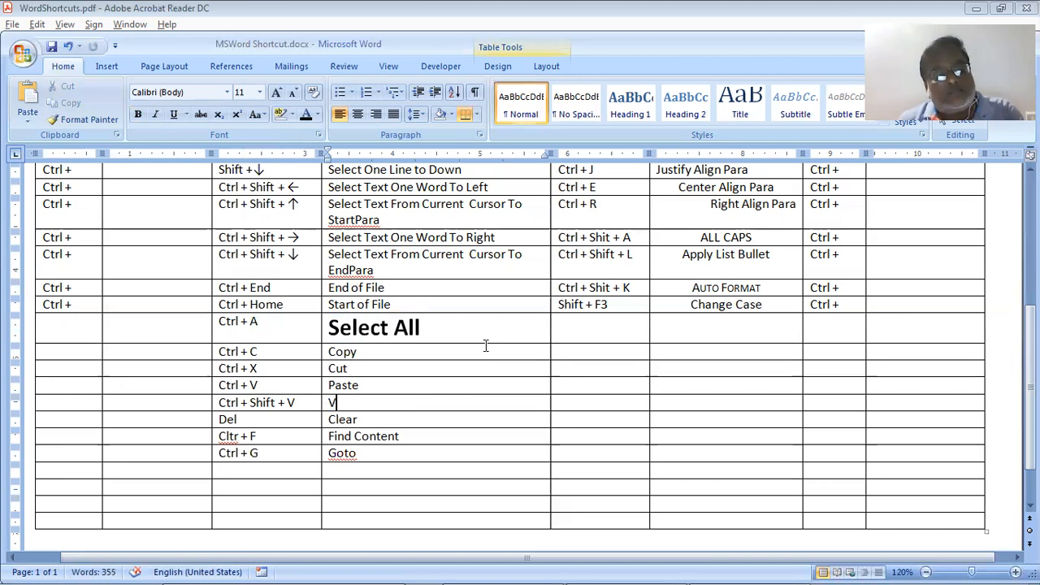
{"action": "key", "text": "ctrl+z"}
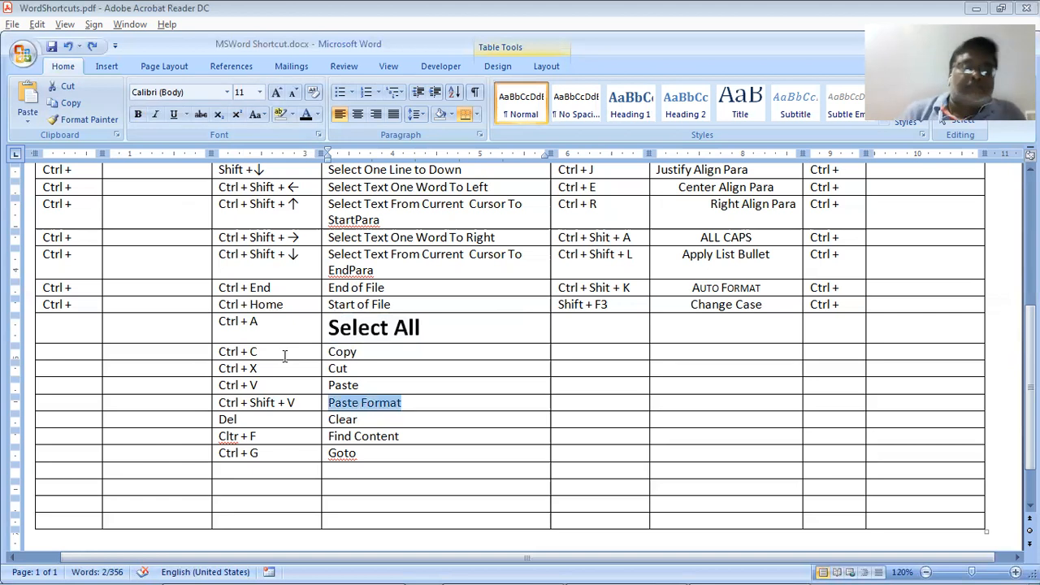
{"action": "key", "text": "ctrl+z"}
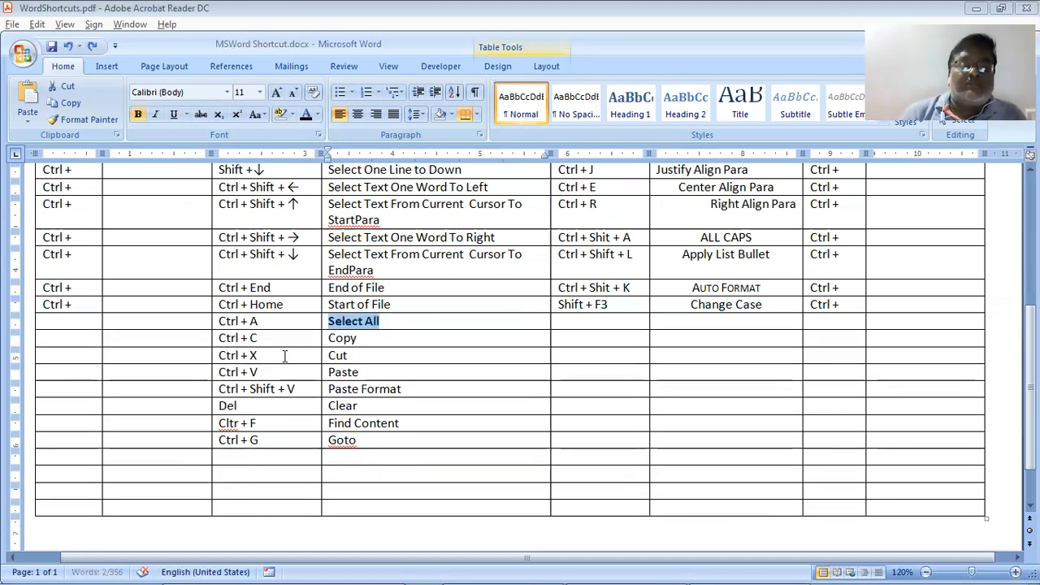
{"action": "key", "text": "ctrl+z"}
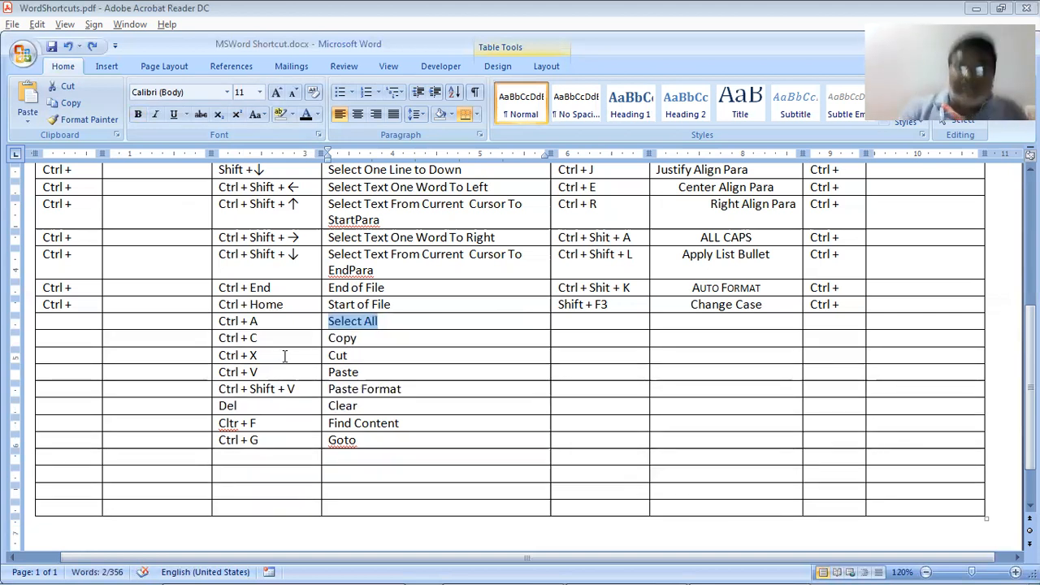
Delete the 'Ctrl + Shift + V' shortcut text from the Paste Format row
{"action": "key", "text": "Down"}
{"action": "key", "text": "Down"}
{"action": "key", "text": "Down"}
{"action": "key", "text": "Down"}
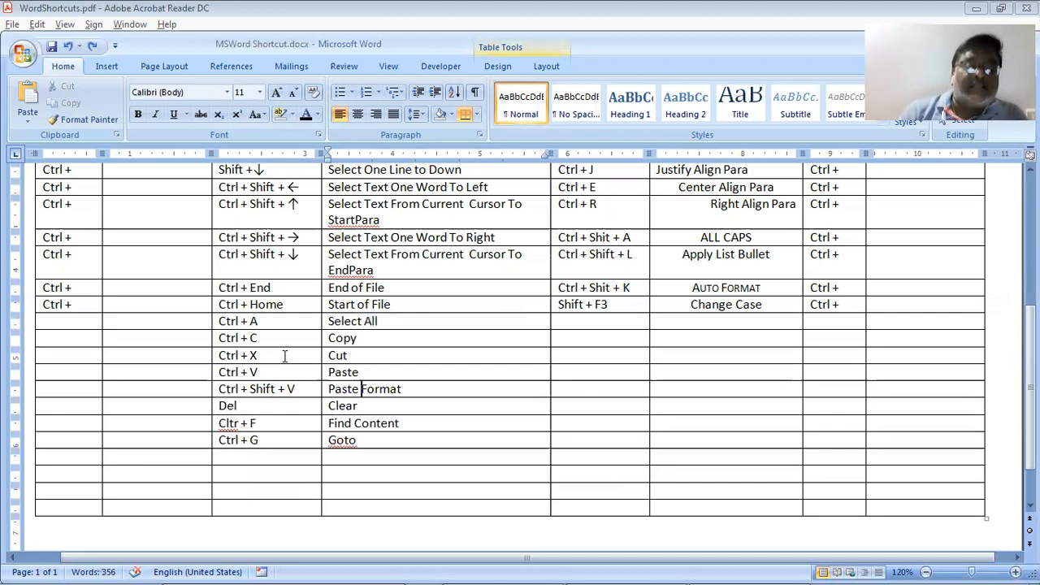
{"action": "key", "text": "Left"}
{"action": "key", "text": "Left"}
{"action": "key", "text": "Left"}
{"action": "key", "text": "Left"}
{"action": "key", "text": "Left"}
{"action": "key", "text": "Left"}
{"action": "key", "text": "Left"}
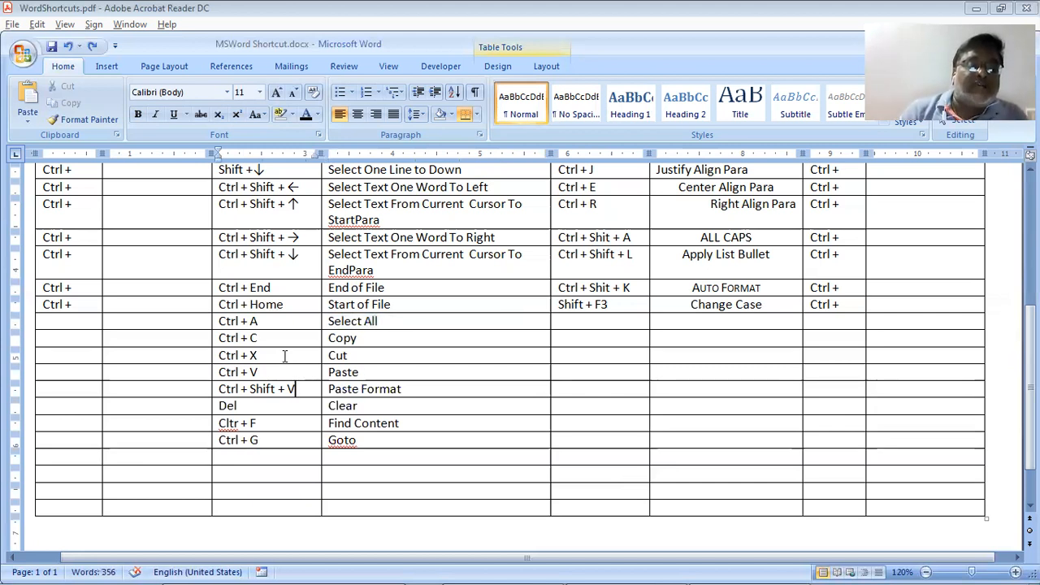
{"action": "key", "text": "ctrl+shift+Left"}
{"action": "key", "text": "ctrl+shift+Left"}
{"action": "key", "text": "ctrl+shift+Left"}
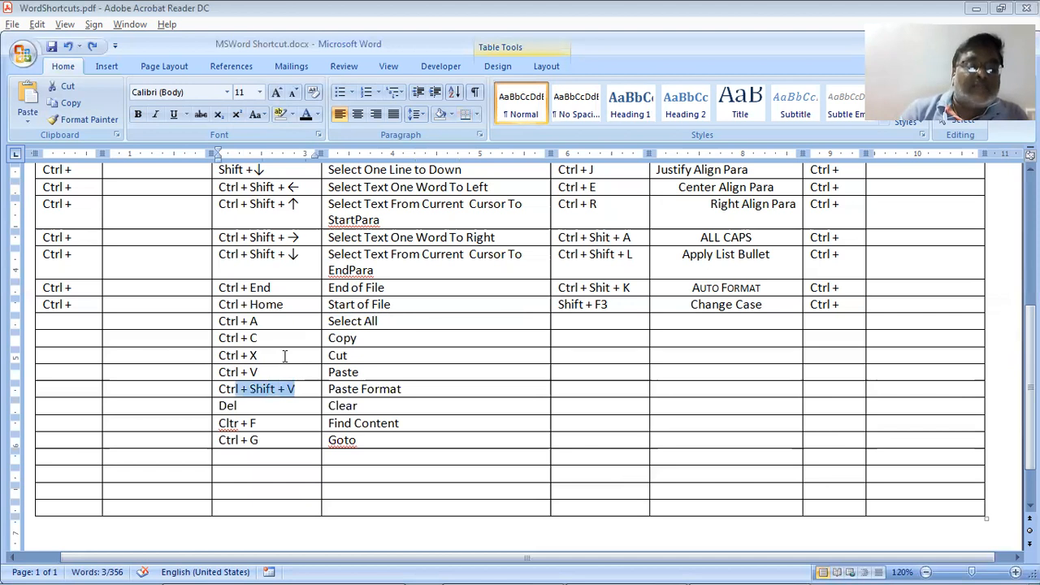
{"action": "key", "text": "ctrl+shift+Left"}
{"action": "key", "text": "Delete"}
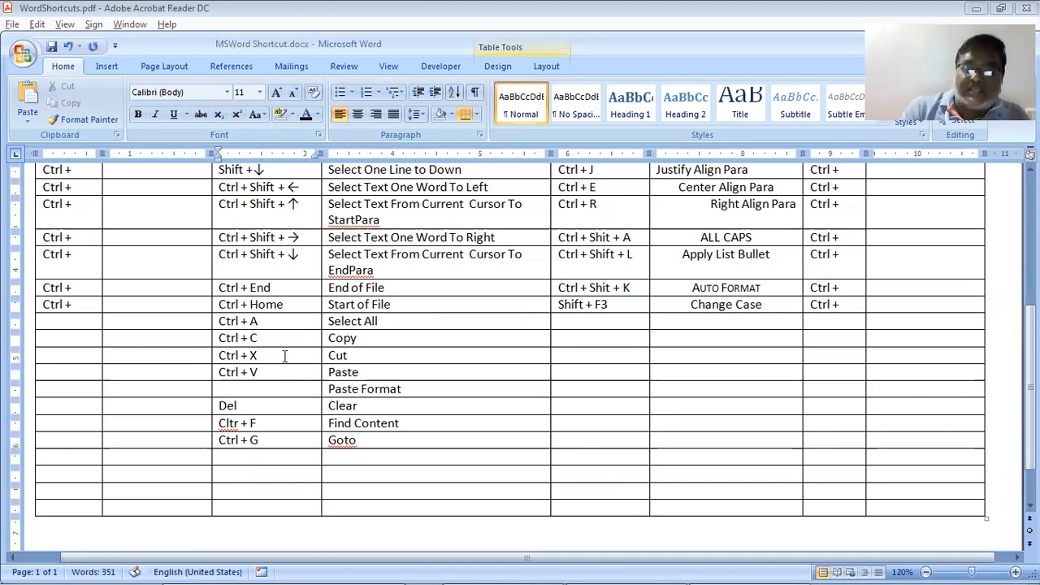
Select the 'Paste Format' text and bring up WordShortcuts.pdf for reference
{"action": "key", "text": "Right"}
{"action": "key", "text": "shift+Right"}
{"action": "key", "text": "shift+End"}
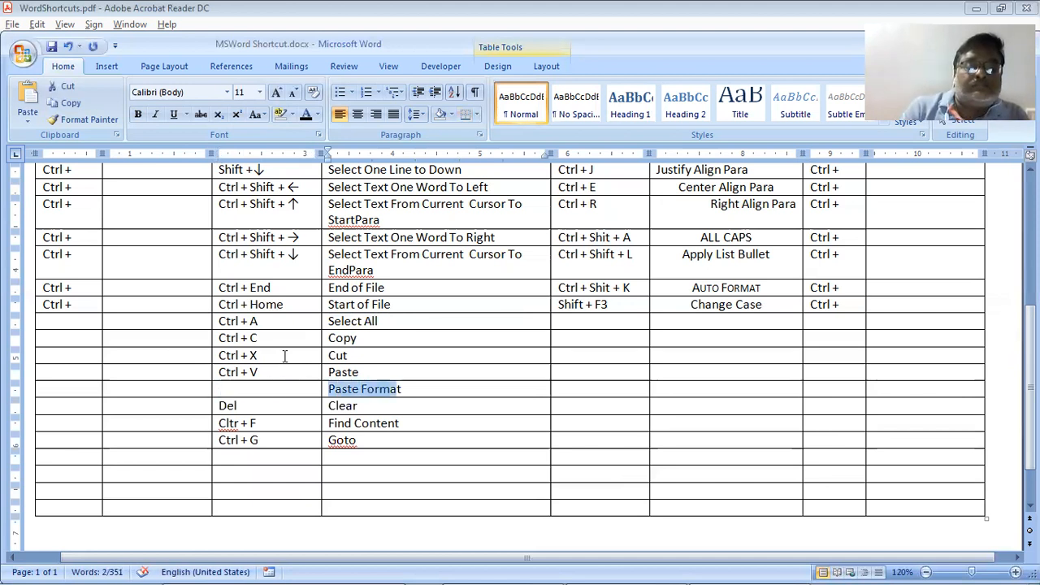
{"action": "key", "text": "shift+Right"}
{"action": "key", "text": "alt+Tab"}
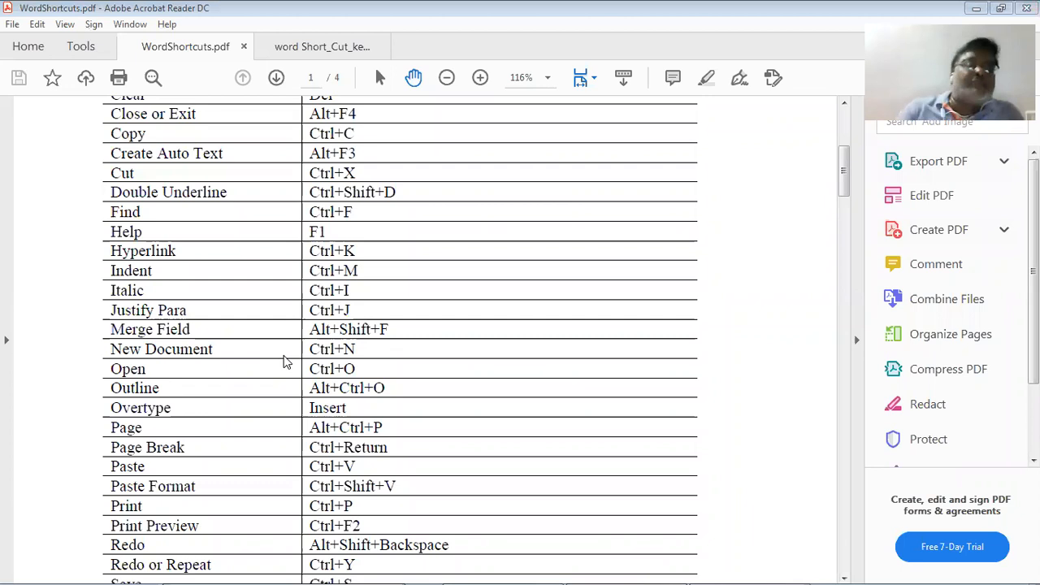
Complete the fifth File Management row as 'Ctrl + p' with description 'Print File'
{"action": "key", "text": "alt+Tab"}
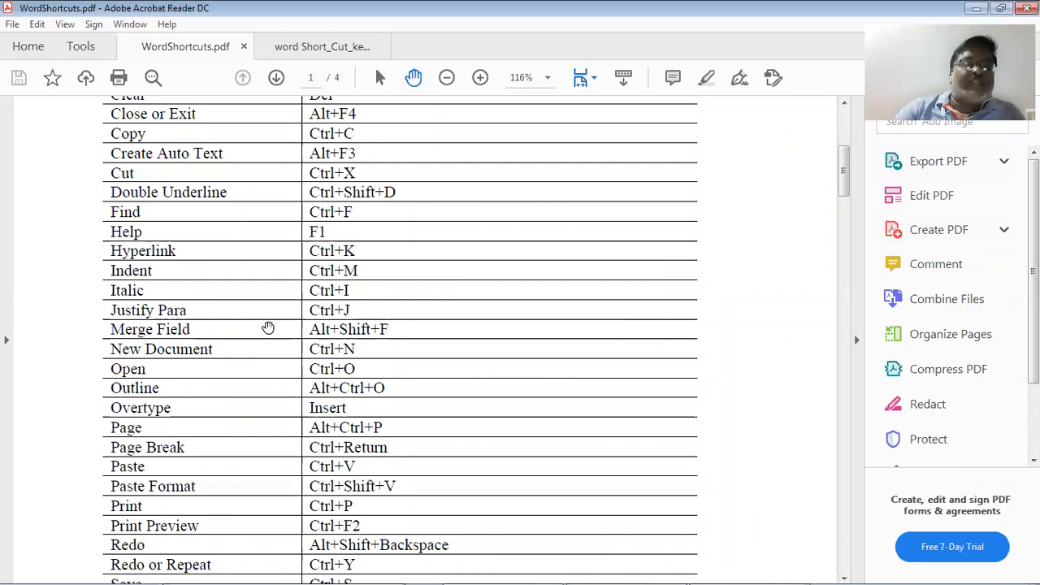
{"action": "key", "text": "alt+Tab"}
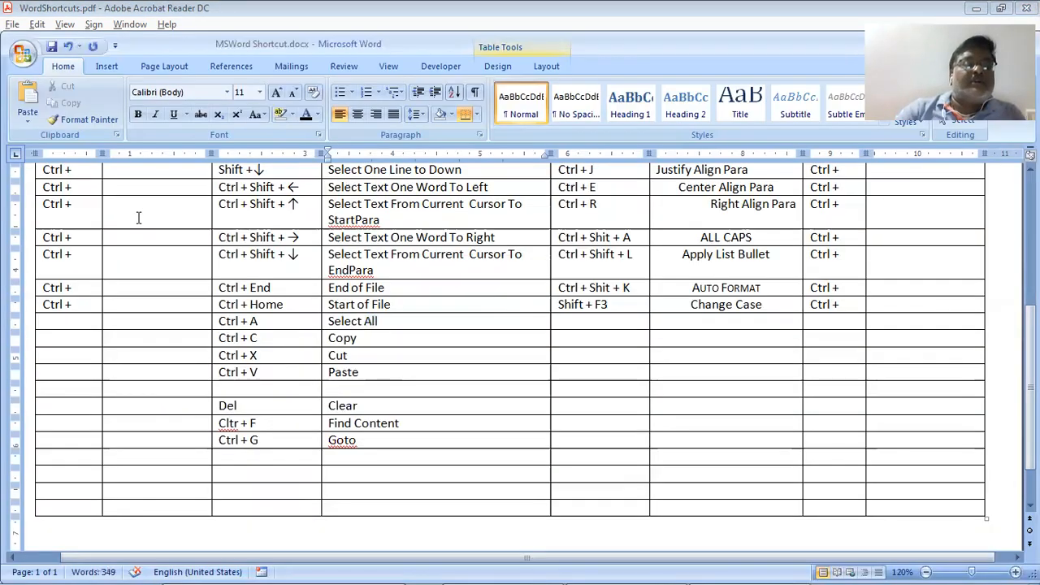
{"action": "scroll", "coordinate": [101, 268], "scroll_direction": "up", "scroll_amount": 5}
{"action": "left_click", "coordinate": [95, 236]}
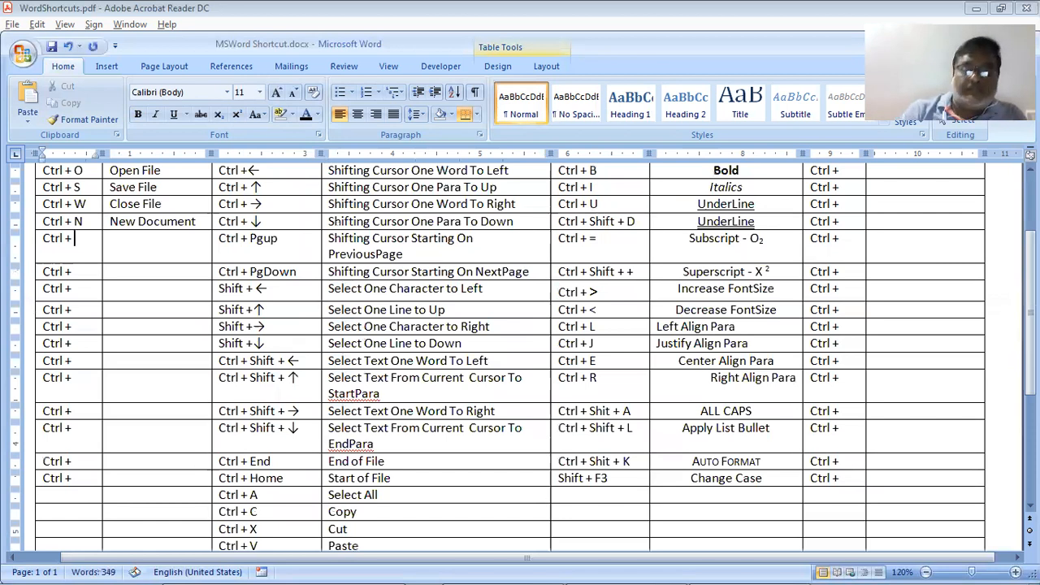
{"action": "type", "text": "p"}
{"action": "key", "text": "Tab"}
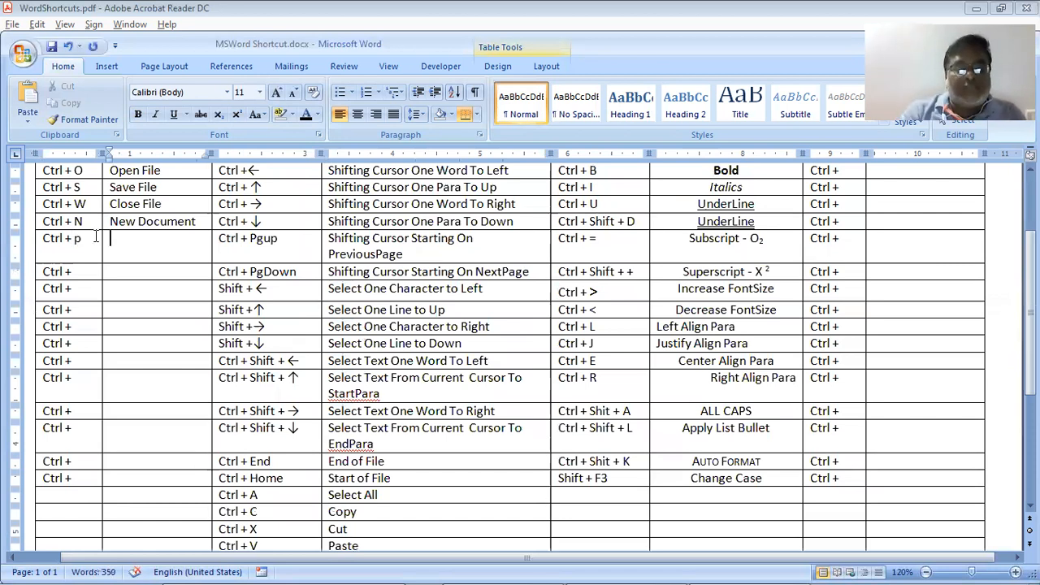
{"action": "type", "text": "Print"}
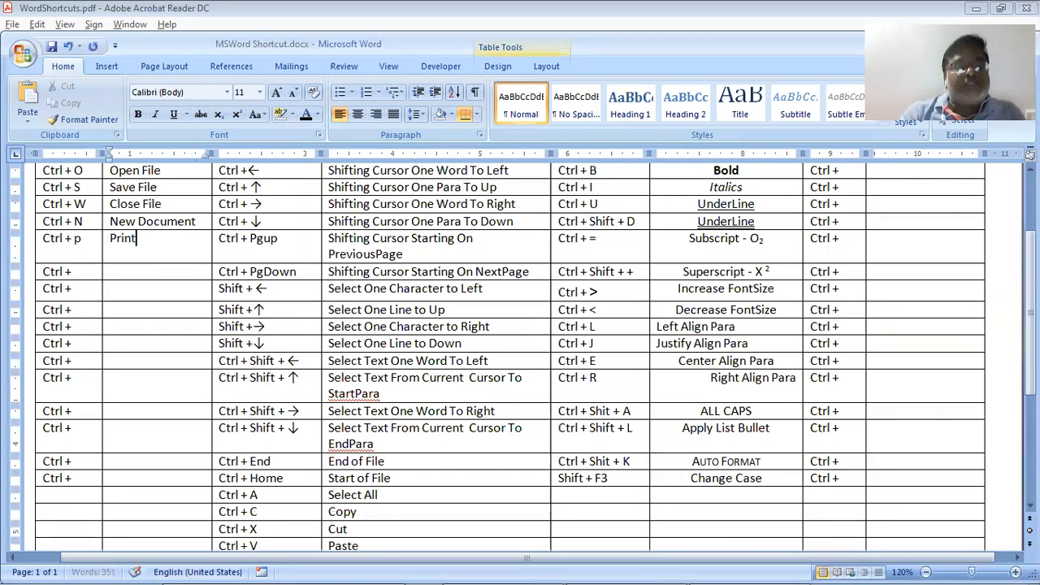
{"action": "type", "text": " File"}
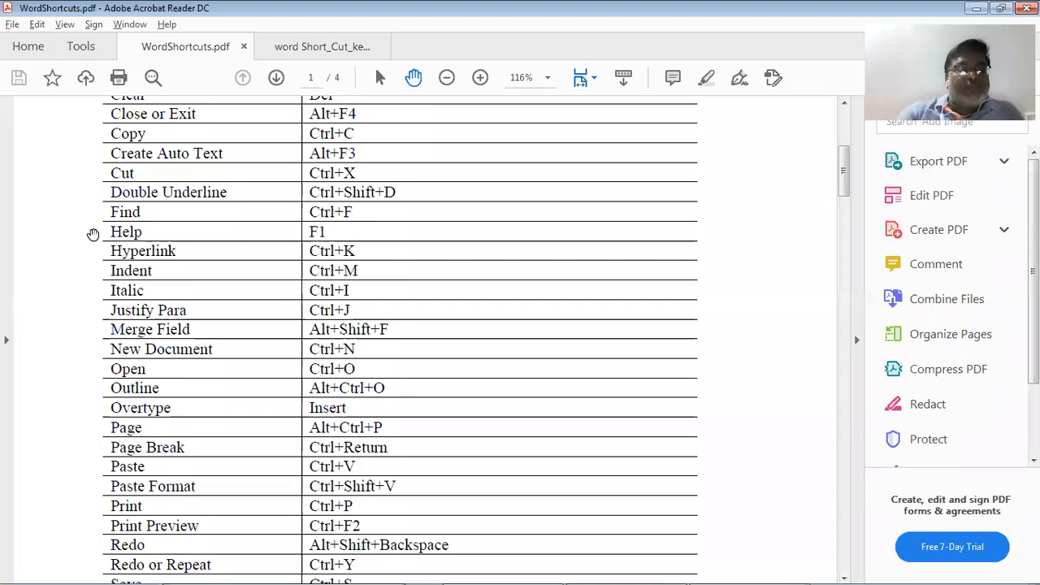
Enter '<cr>' after 'Ctrl +' in the Page column's first cell and widen it to one line
{"action": "key", "text": "alt+Tab"}
{"action": "scroll", "coordinate": [748, 240], "scroll_direction": "up", "scroll_amount": 1}
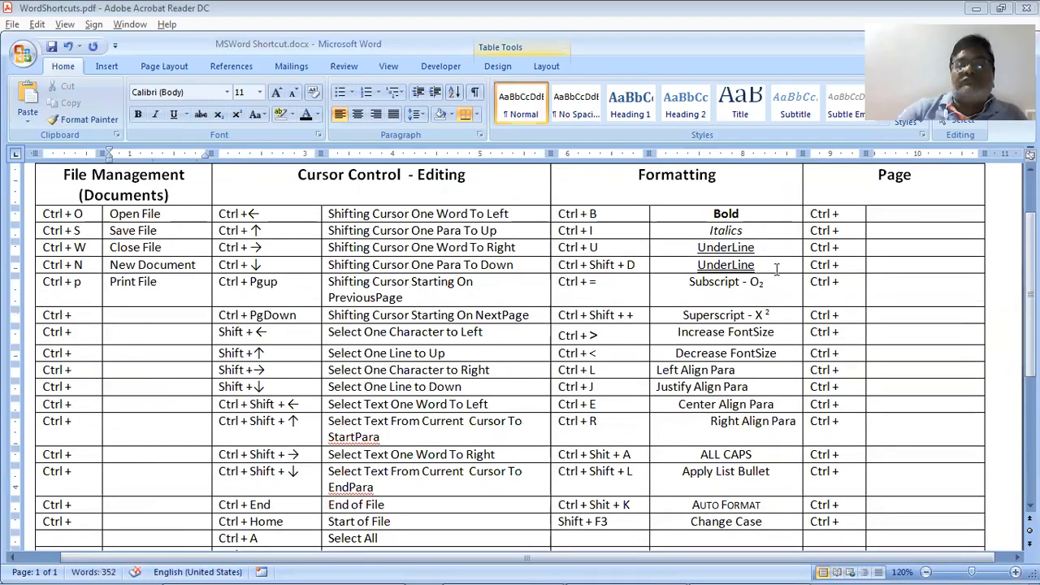
{"action": "scroll", "coordinate": [869, 301], "scroll_direction": "up", "scroll_amount": 2}
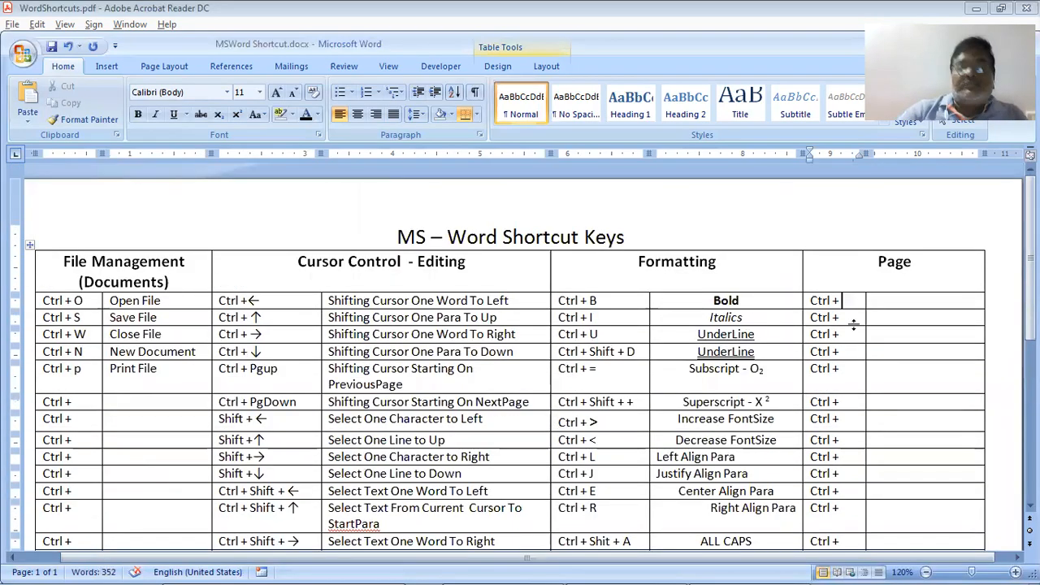
{"action": "type", "text": "<"}
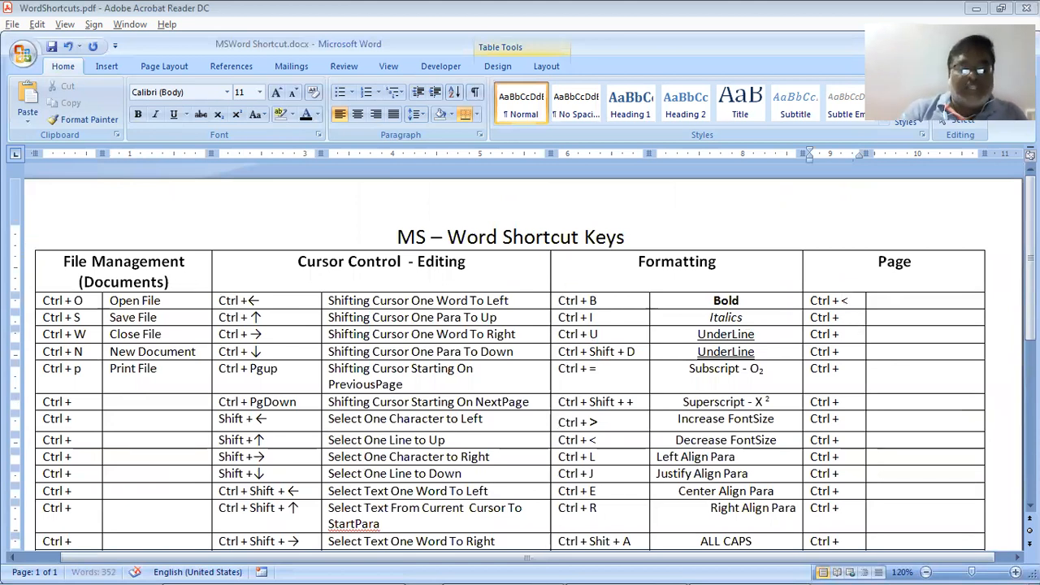
{"action": "type", "text": "cr"}
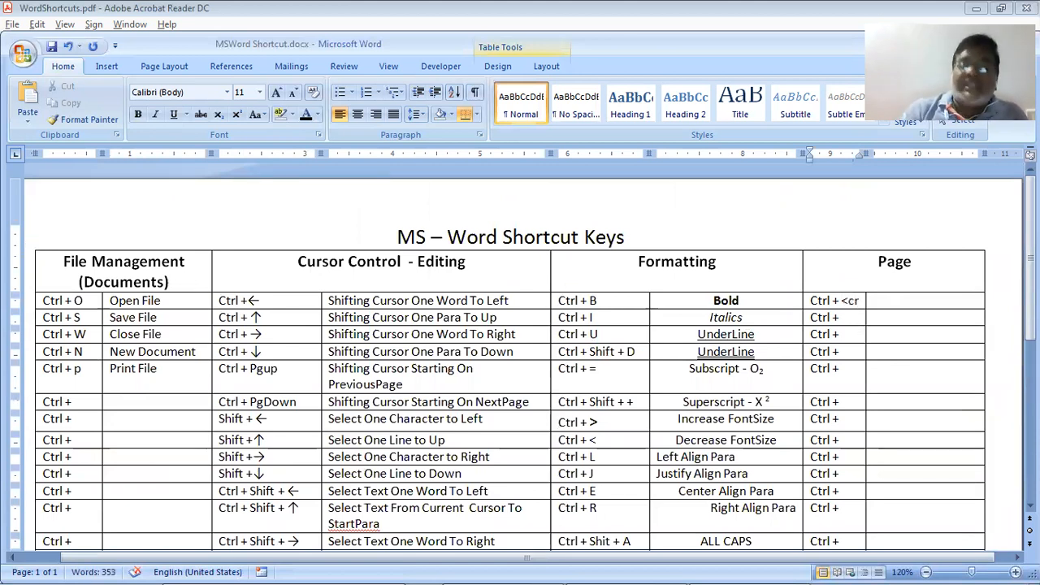
{"action": "type", "text": ">"}
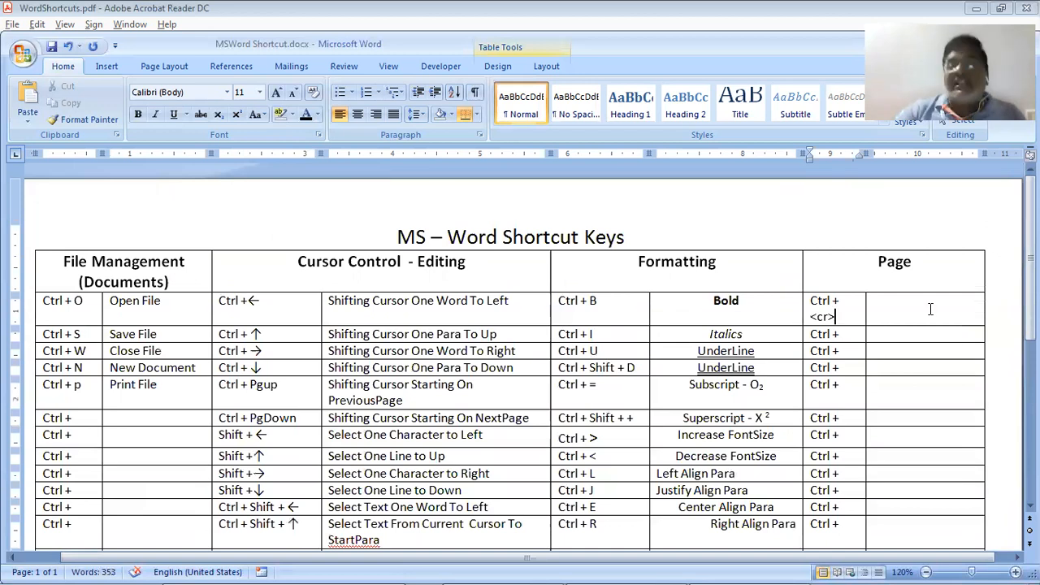
{"action": "left_click_drag", "start_coordinate": [864, 310], "coordinate": [885, 310]}
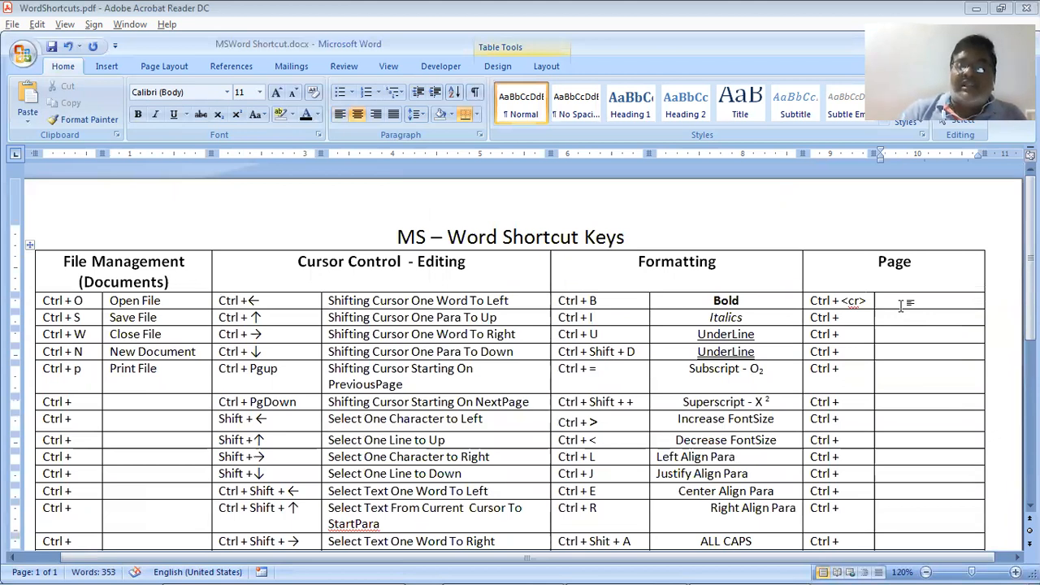
Demonstrate a Ctrl+Enter page break pushing the table to page 2, then undo it
{"action": "key", "text": "ctrl+Return"}
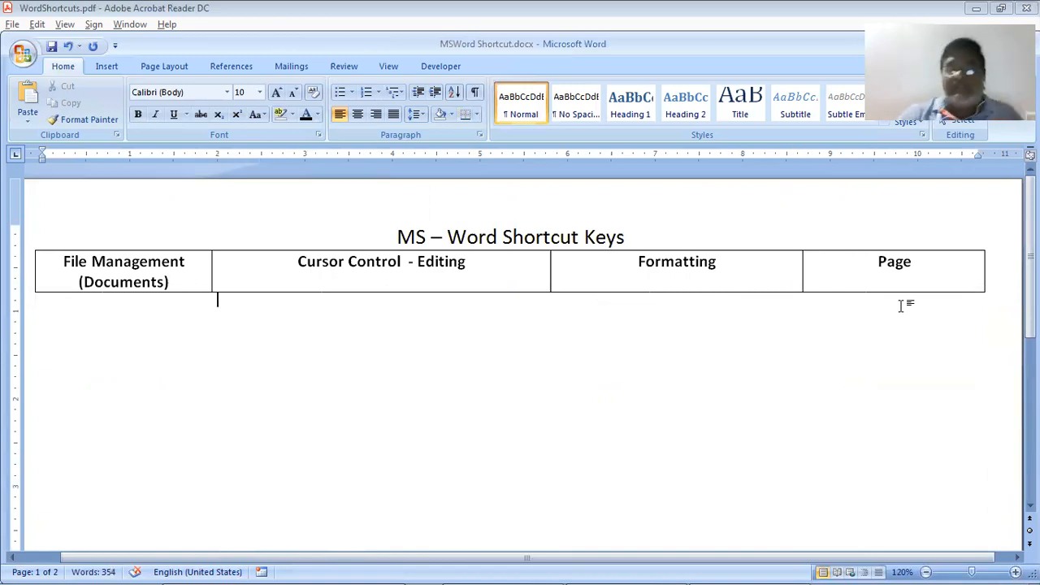
{"action": "key", "text": "Page_Down"}
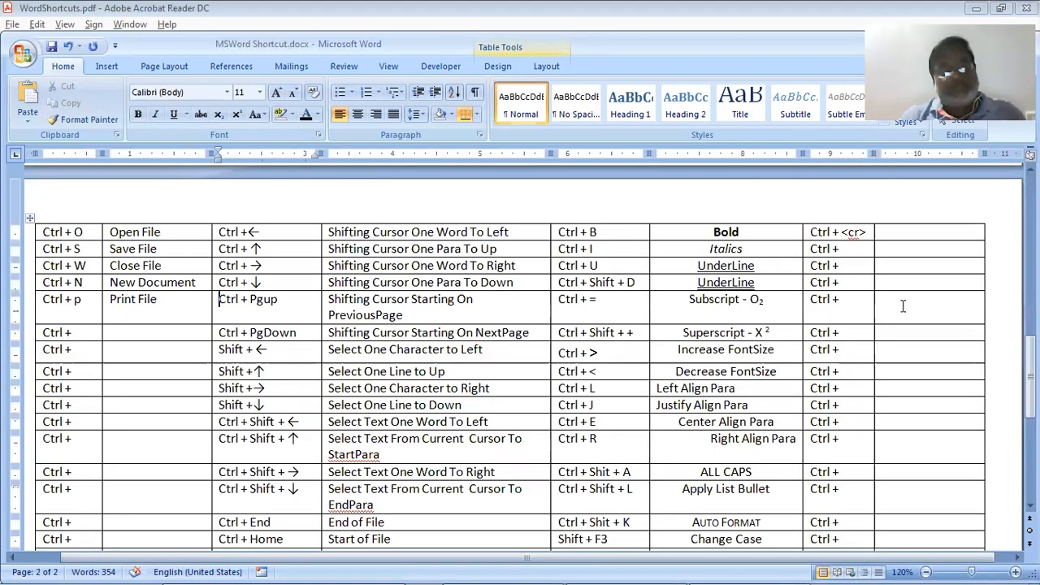
{"action": "key", "text": "ctrl+z"}
Describe 'Ctrl + <cr>' as 'Insert PageBreak' and show the Insert tab's page commands
{"action": "scroll", "coordinate": [901, 305], "scroll_direction": "up", "scroll_amount": 1}
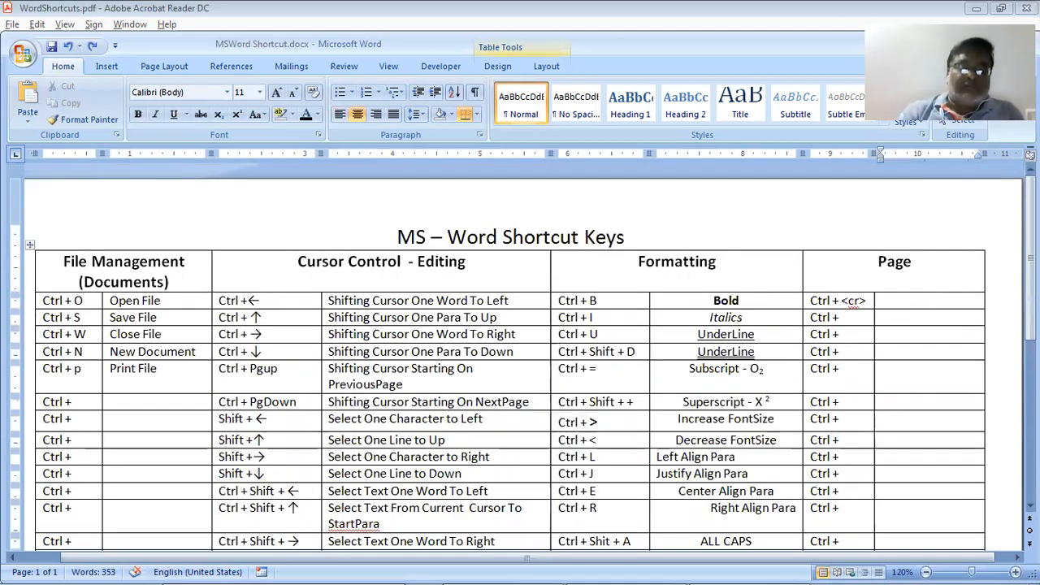
{"action": "type", "text": "Inse"}
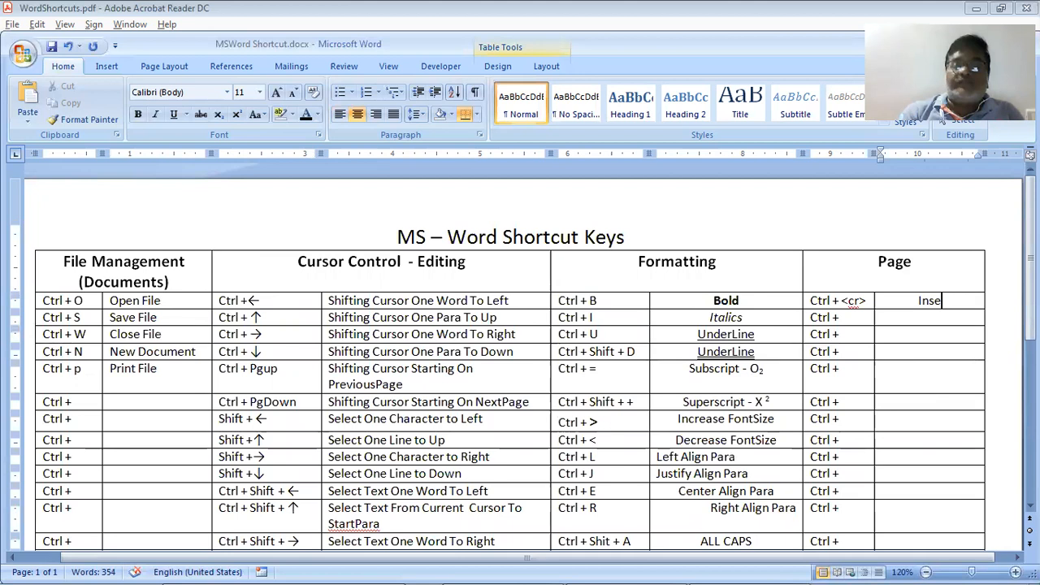
{"action": "type", "text": "rt Pa"}
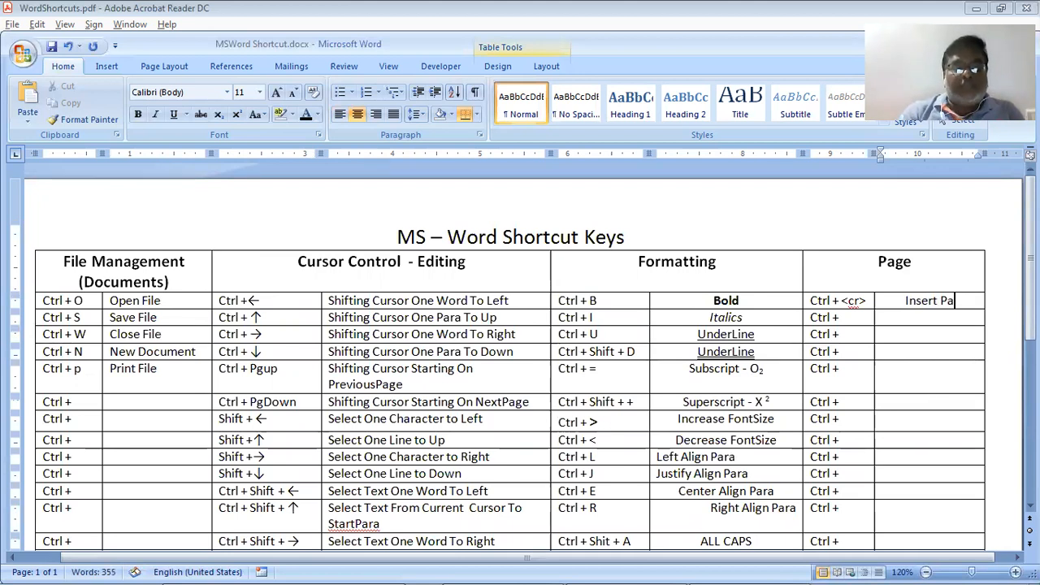
{"action": "type", "text": "geB"}
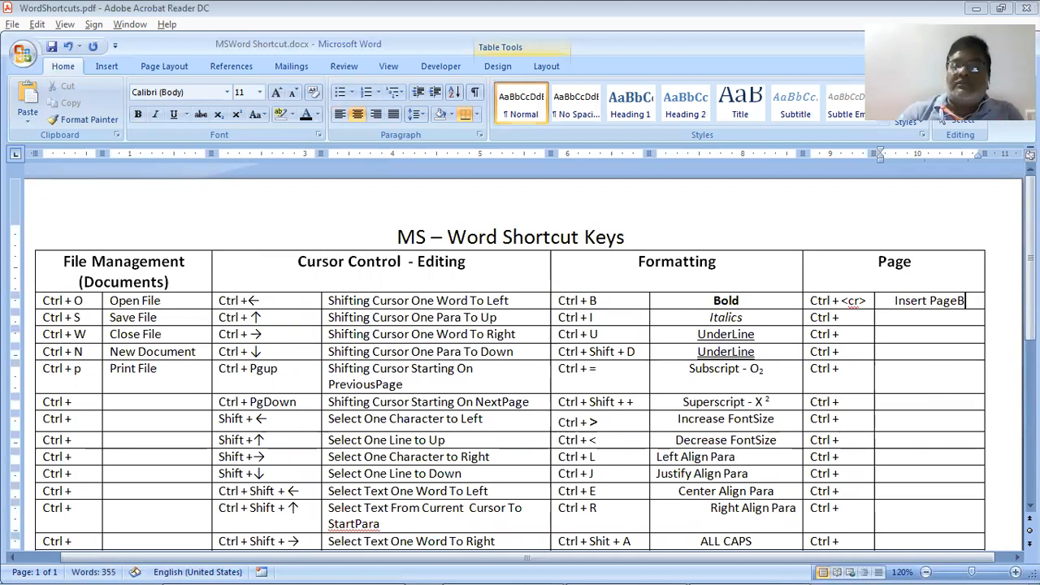
{"action": "type", "text": "reak"}
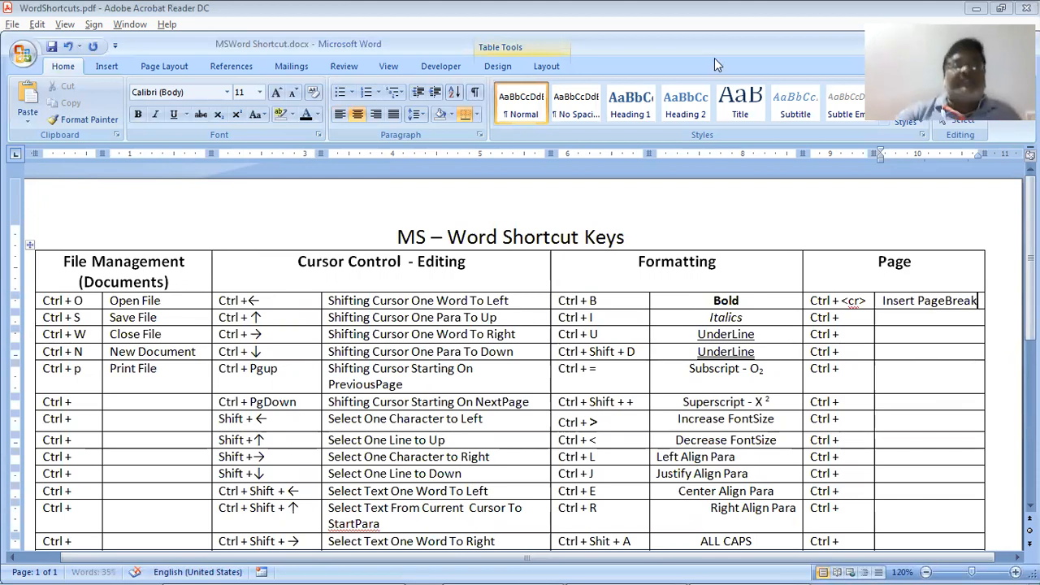
{"action": "left_click", "coordinate": [101, 72]}
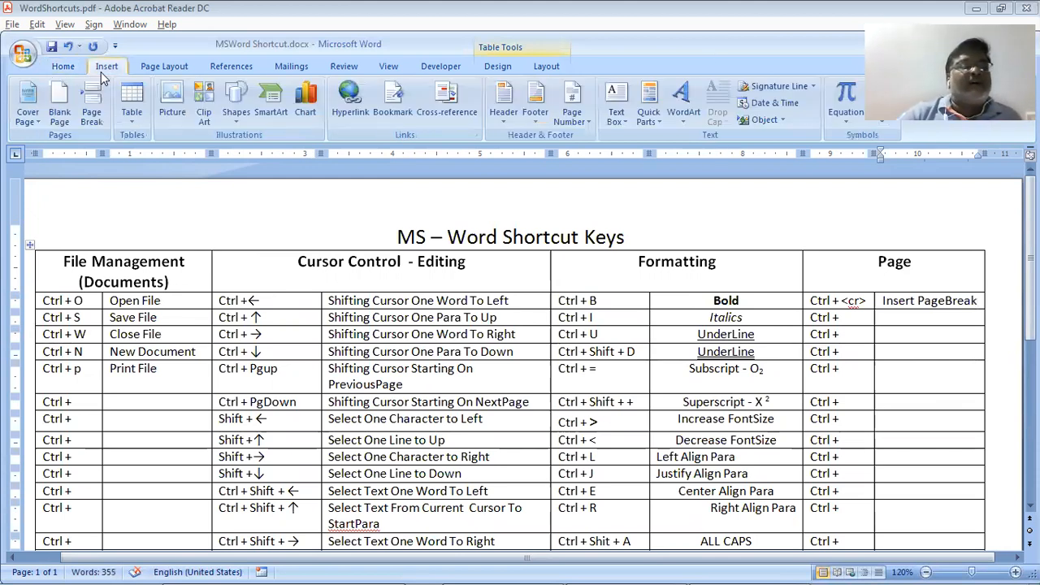
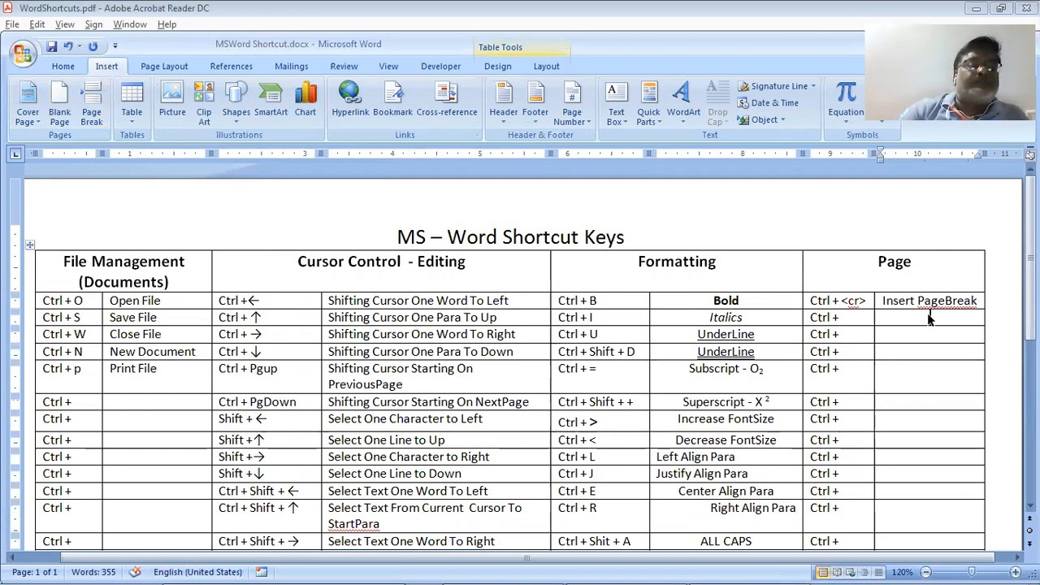
Look up Ctrl+F2 in the shortcut PDF, then try its Print Preview in Word and close it
{"action": "key", "text": "alt+Tab"}
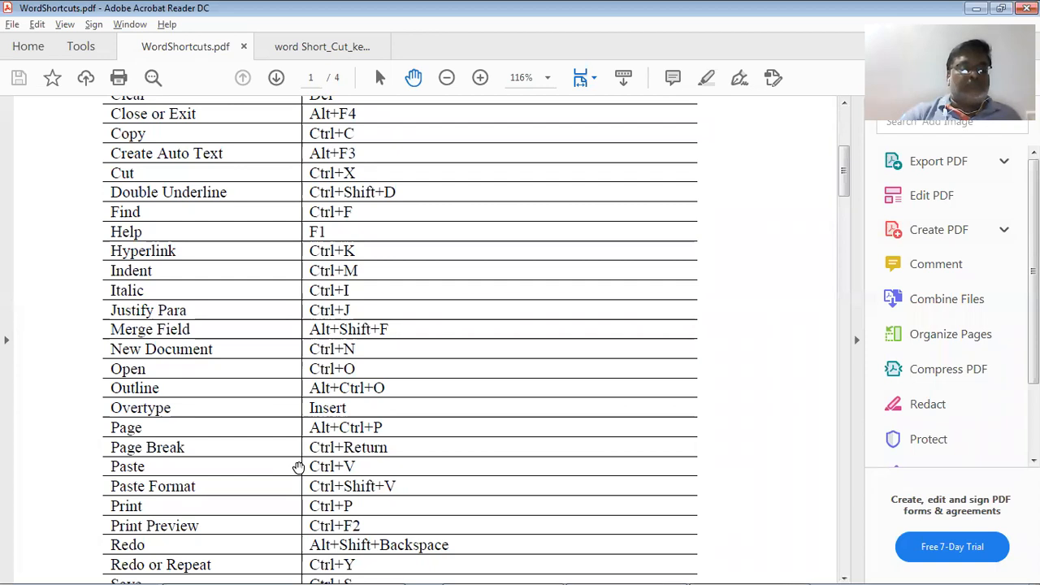
{"action": "scroll", "coordinate": [298, 468], "scroll_direction": "down", "scroll_amount": 3}
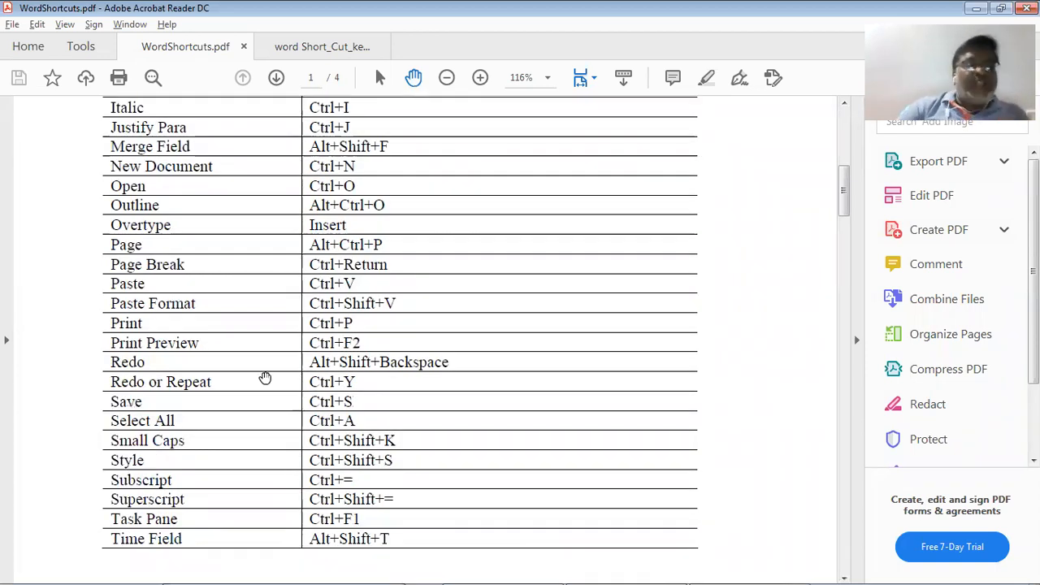
{"action": "key", "text": "alt+Tab"}
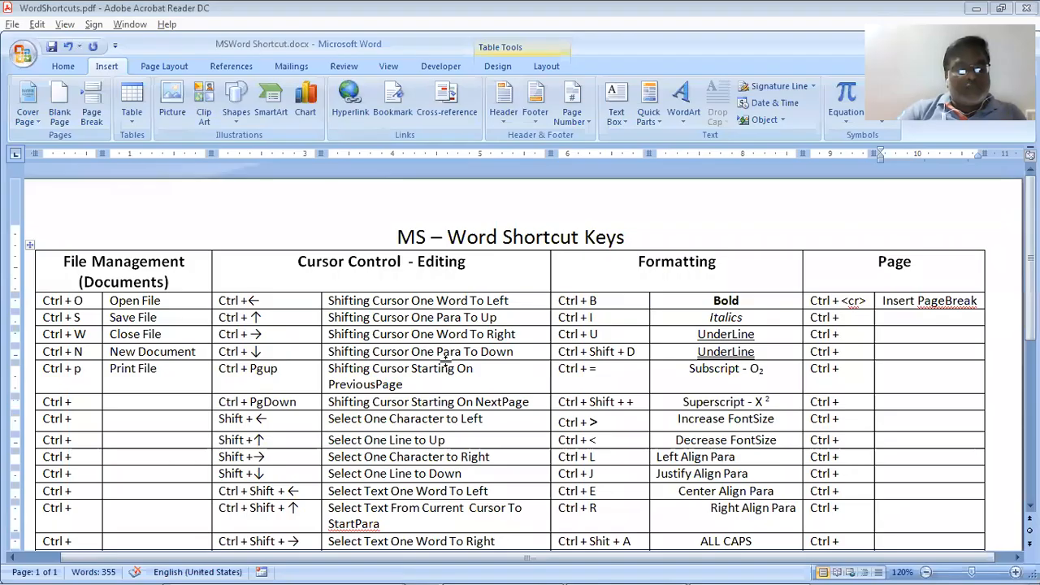
{"action": "key", "text": "ctrl+F2"}
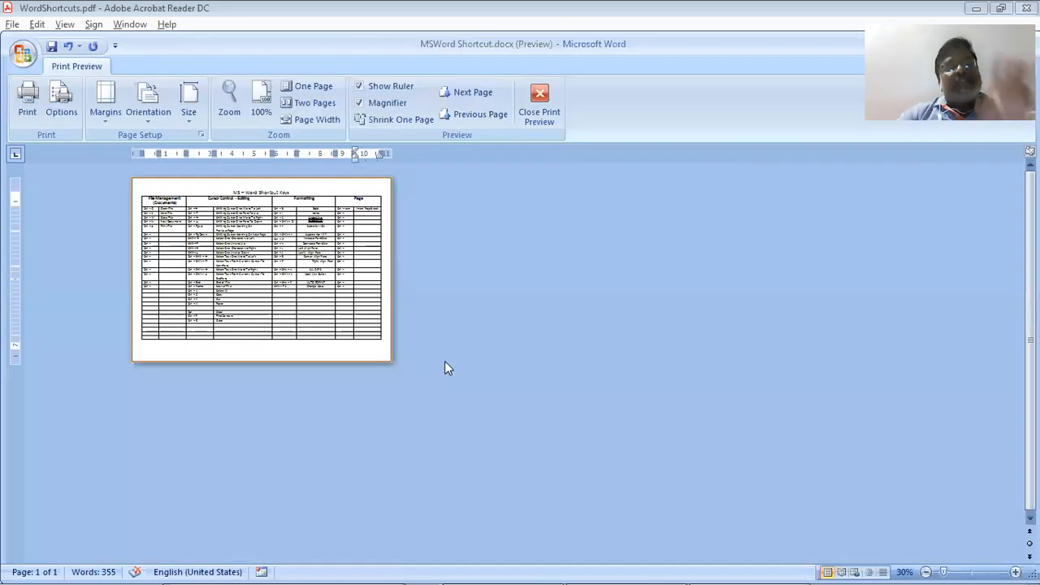
{"action": "left_click", "coordinate": [539, 104]}
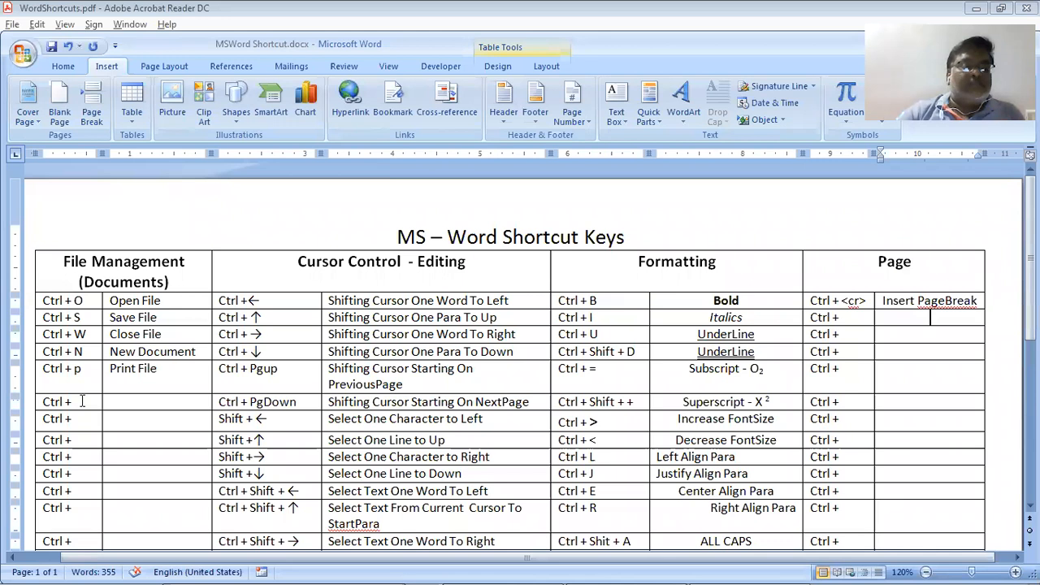
Enter 'Ctrl + F2' with the description 'Print Preview' and verify it against the PDF
{"action": "left_click", "coordinate": [82, 400]}
{"action": "type", "text": "F2"}
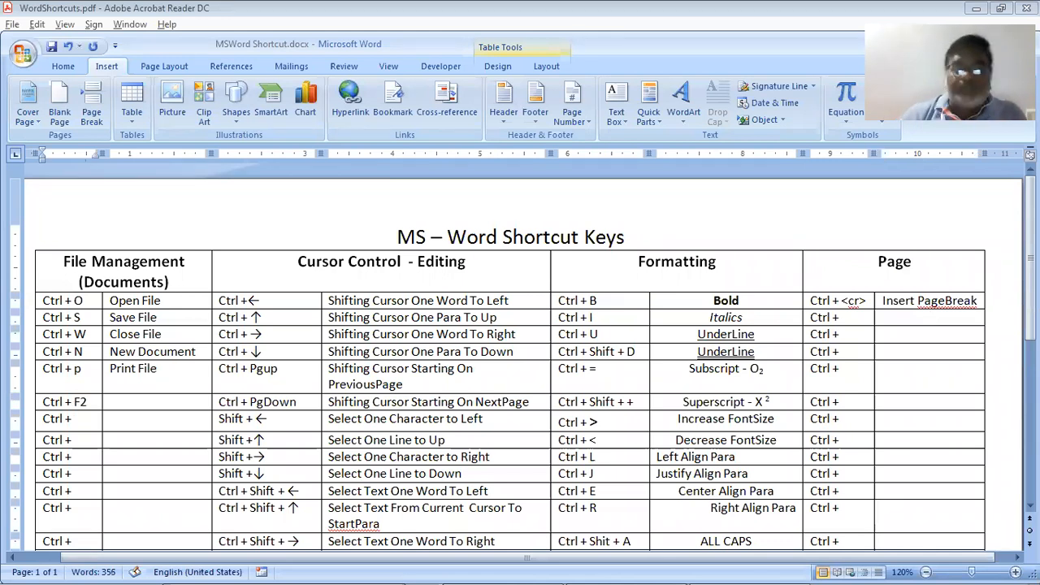
{"action": "key", "text": "Tab"}
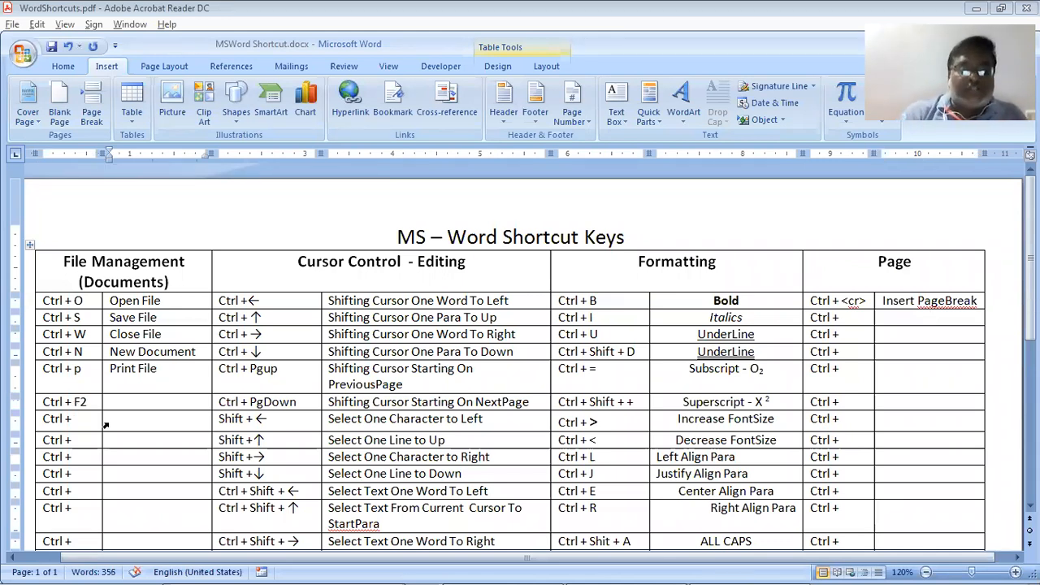
{"action": "type", "text": "Print"}
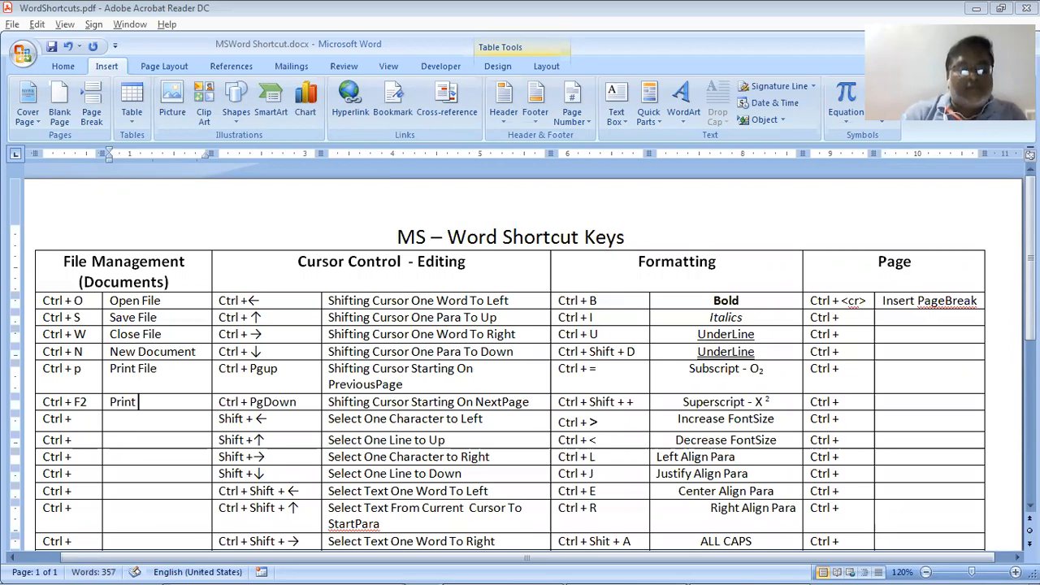
{"action": "type", "text": " Previ"}
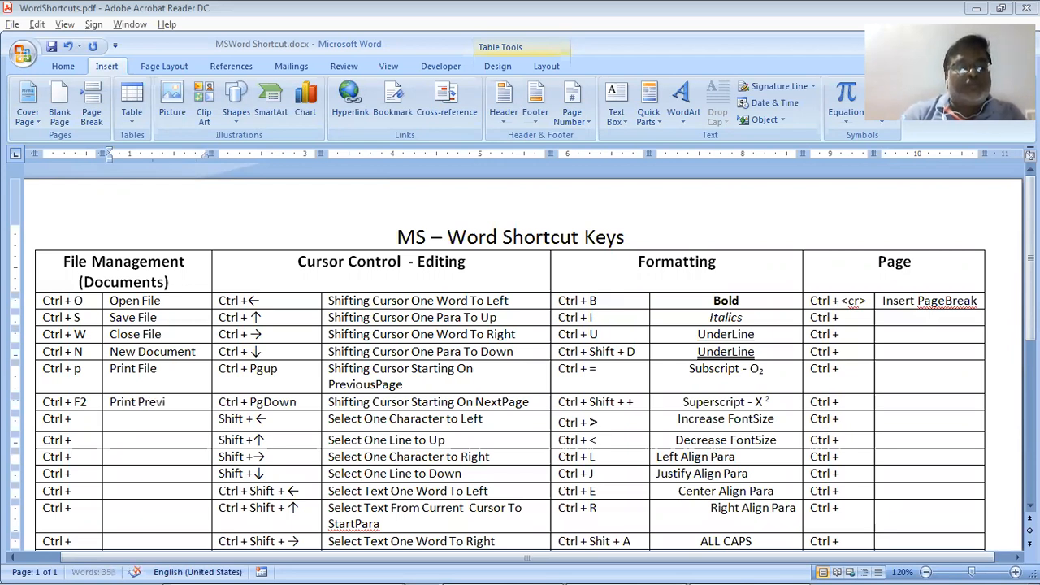
{"action": "type", "text": "ew"}
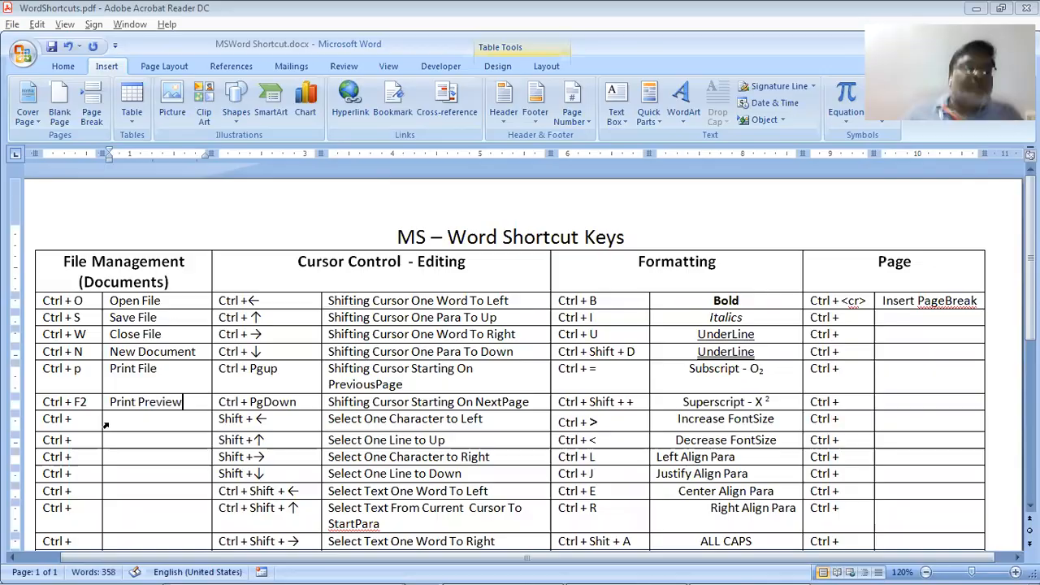
{"action": "key", "text": "alt+Tab"}
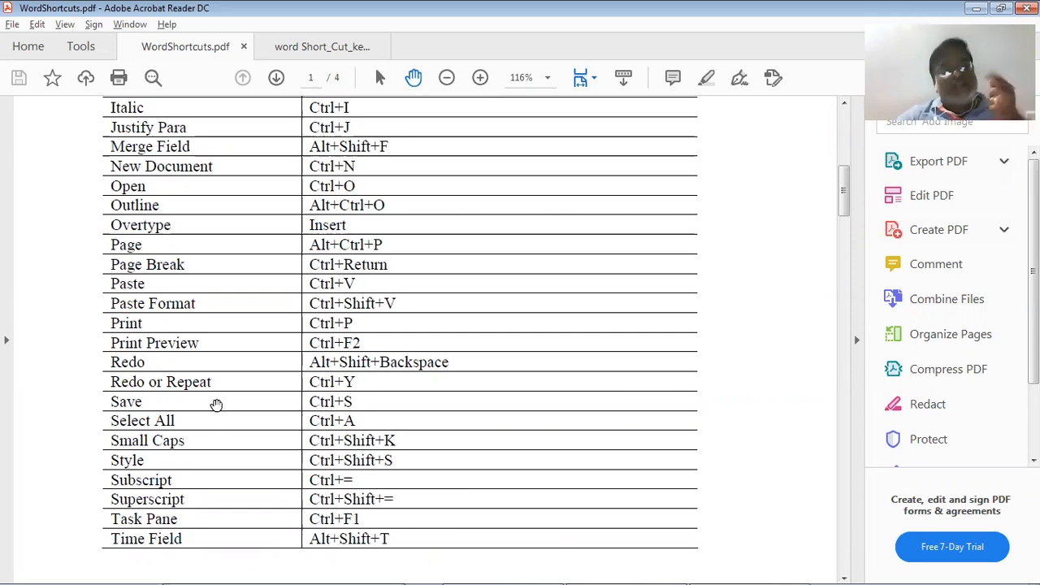
{"action": "key", "text": "alt+Tab"}
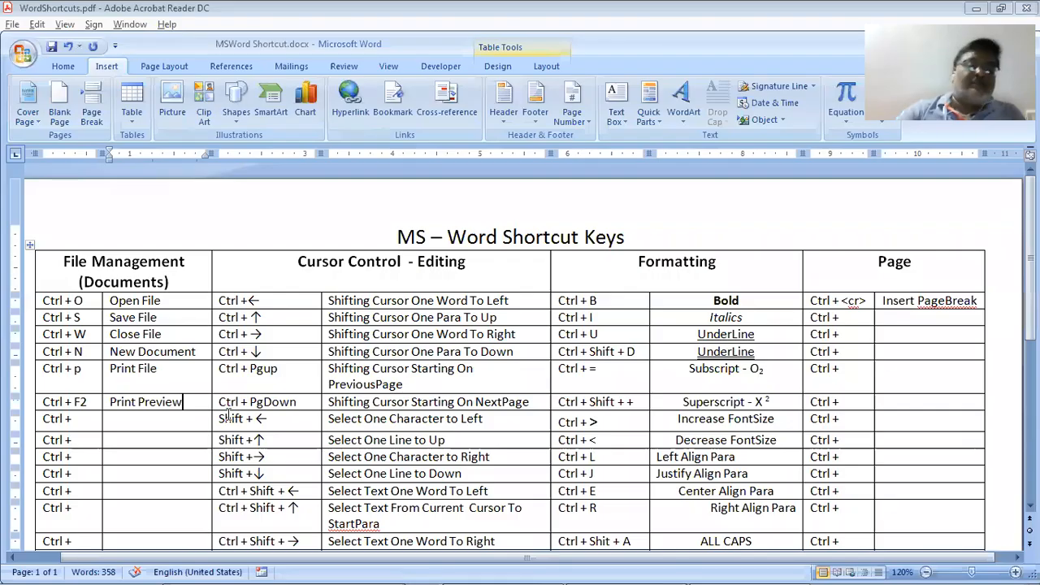
Demonstrate deleting the Del, Find Content and Goto entries, then restore them with Ctrl+Z
{"action": "scroll", "coordinate": [351, 437], "scroll_direction": "down", "scroll_amount": 6}
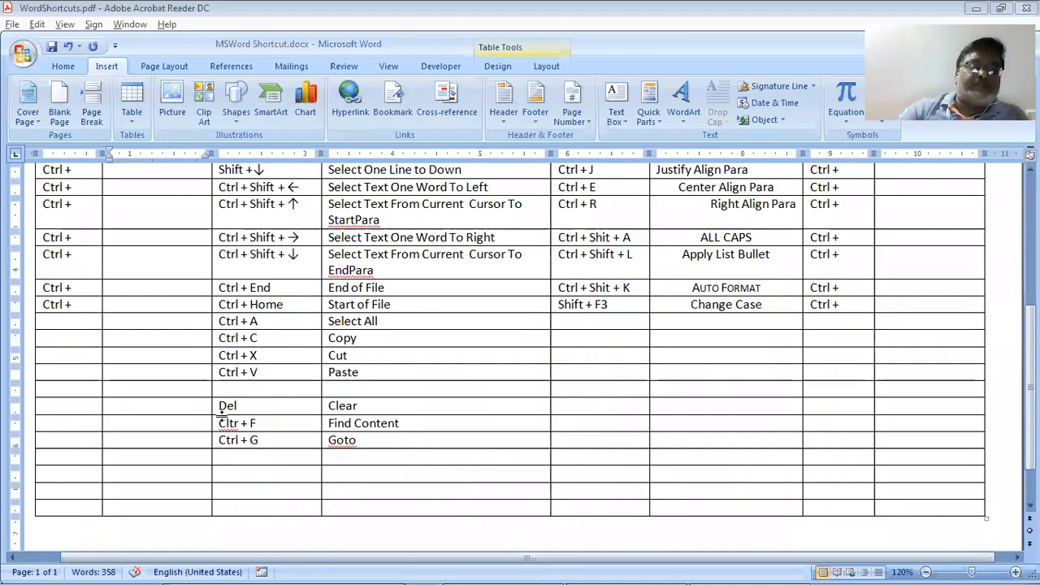
{"action": "left_click_drag", "start_coordinate": [244, 405], "coordinate": [341, 443]}
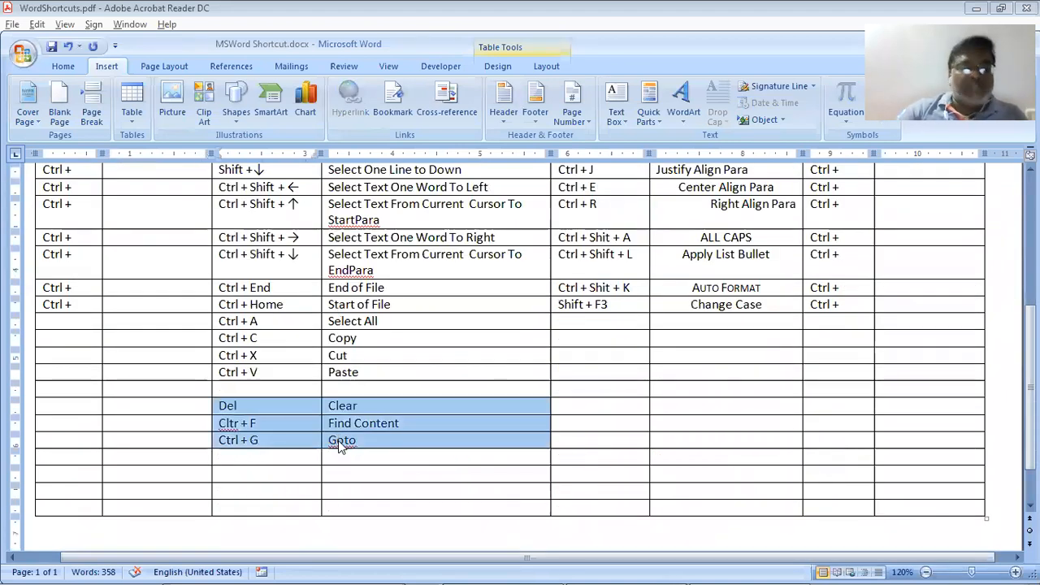
{"action": "key", "text": "Delete"}
{"action": "key", "text": "ctrl+z"}
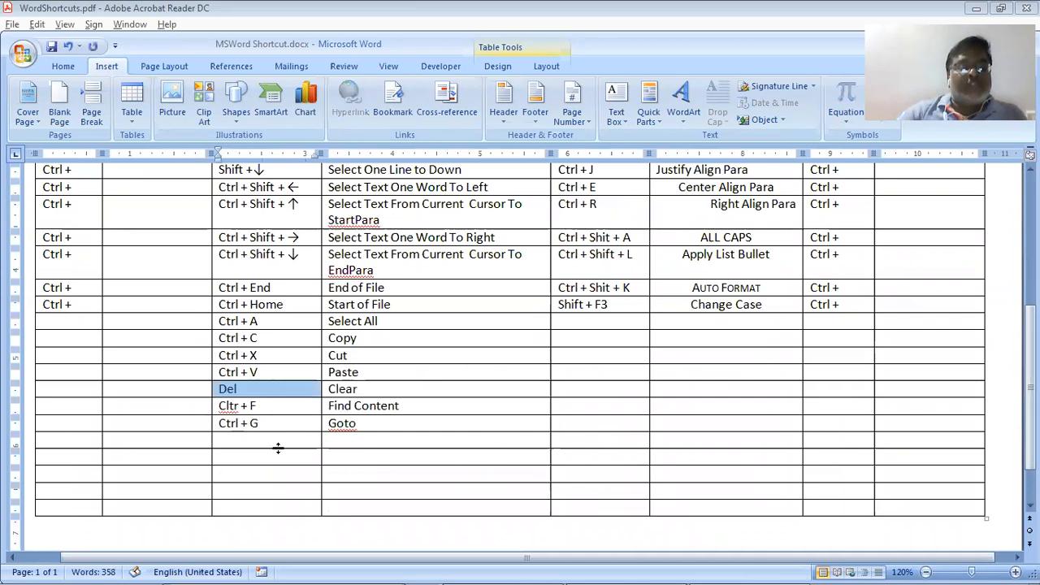
Enter 'Ctrl + Z' below Ctrl + G and start a 'Ctrl + ' entry in the next cell
{"action": "left_click", "coordinate": [282, 443]}
{"action": "type", "text": "C"}
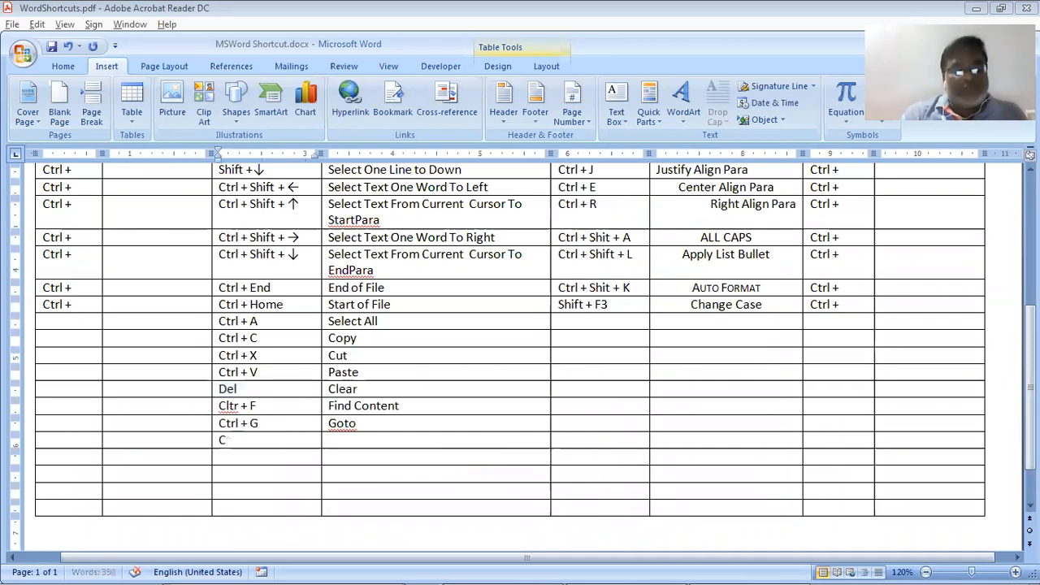
{"action": "type", "text": "trl + Z"}
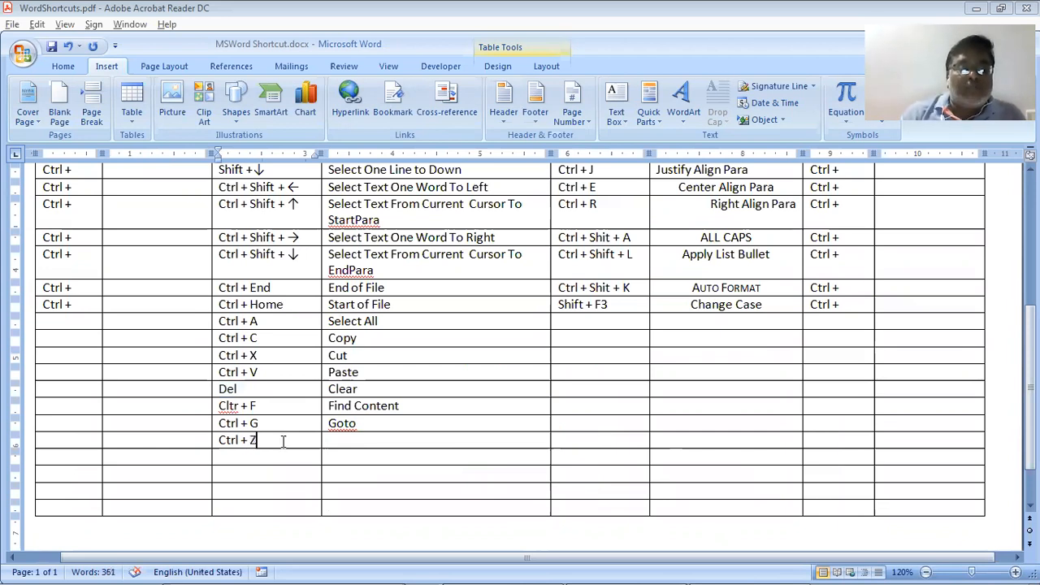
{"action": "key", "text": "Down"}
{"action": "type", "text": "Ctr"}
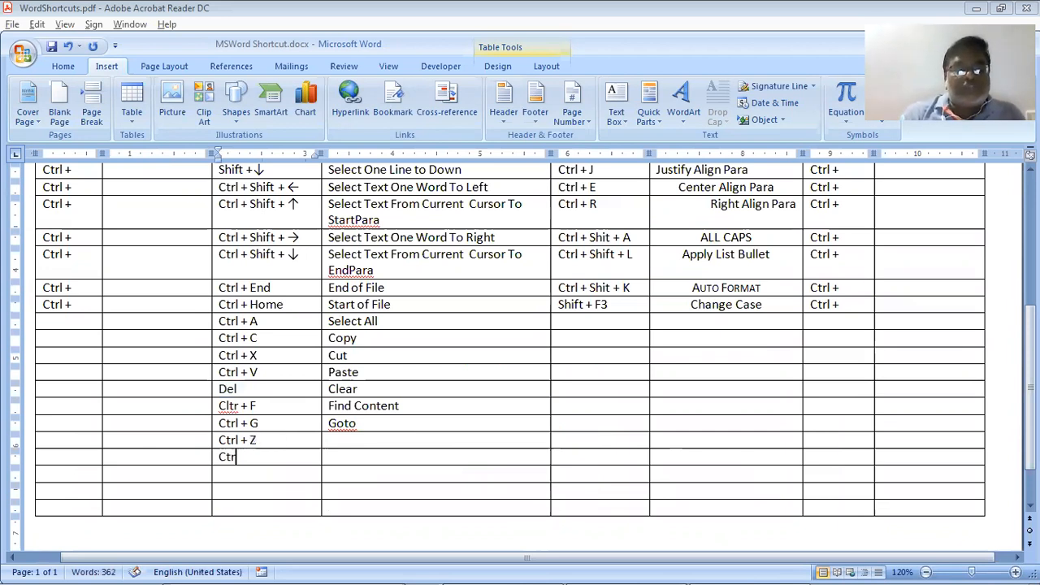
{"action": "type", "text": "l + "}
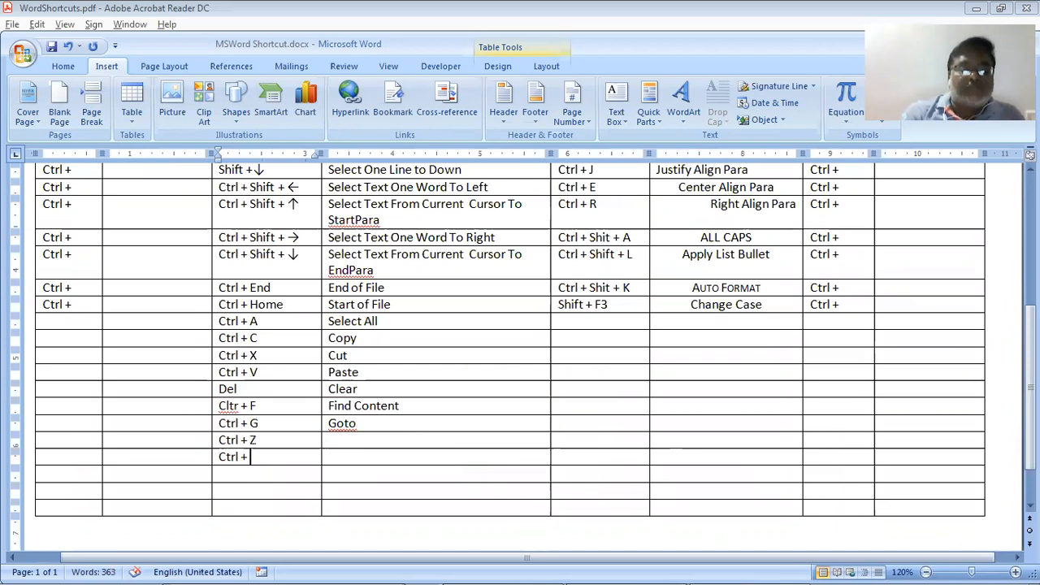
{"action": "type", "text": "U"}
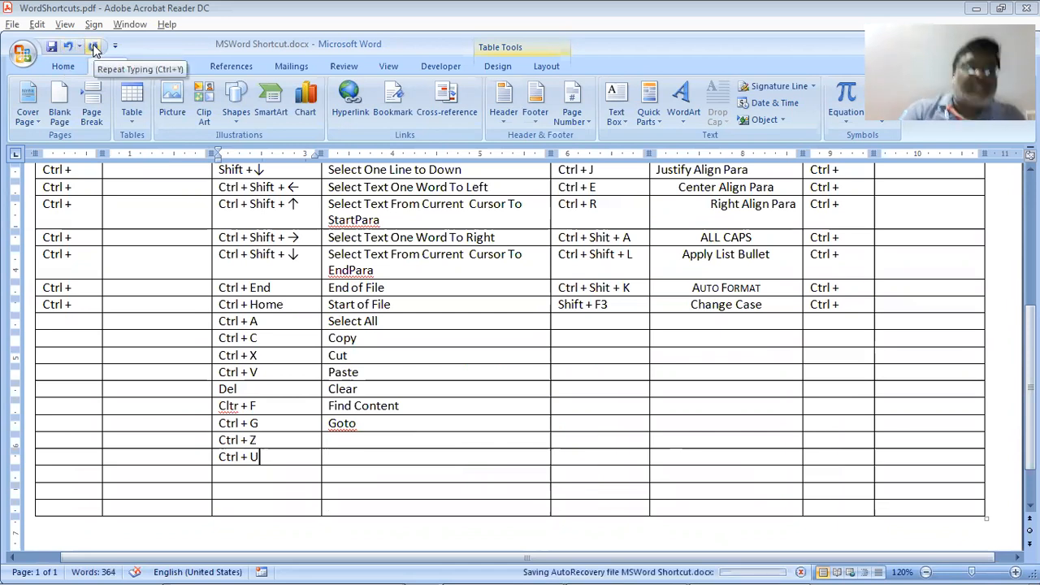
{"action": "key", "text": "BackSpace"}
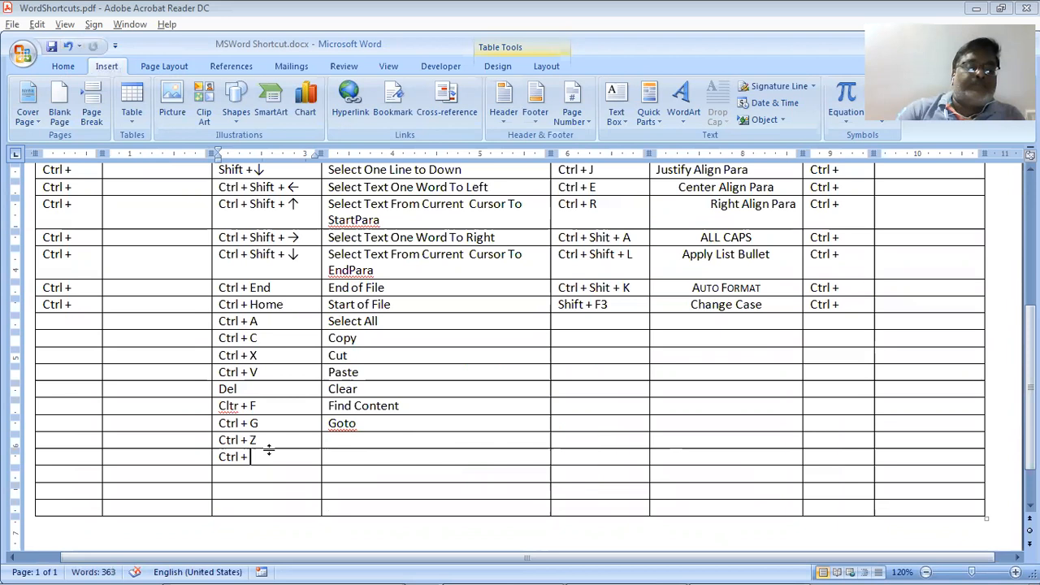
{"action": "type", "text": "U"}
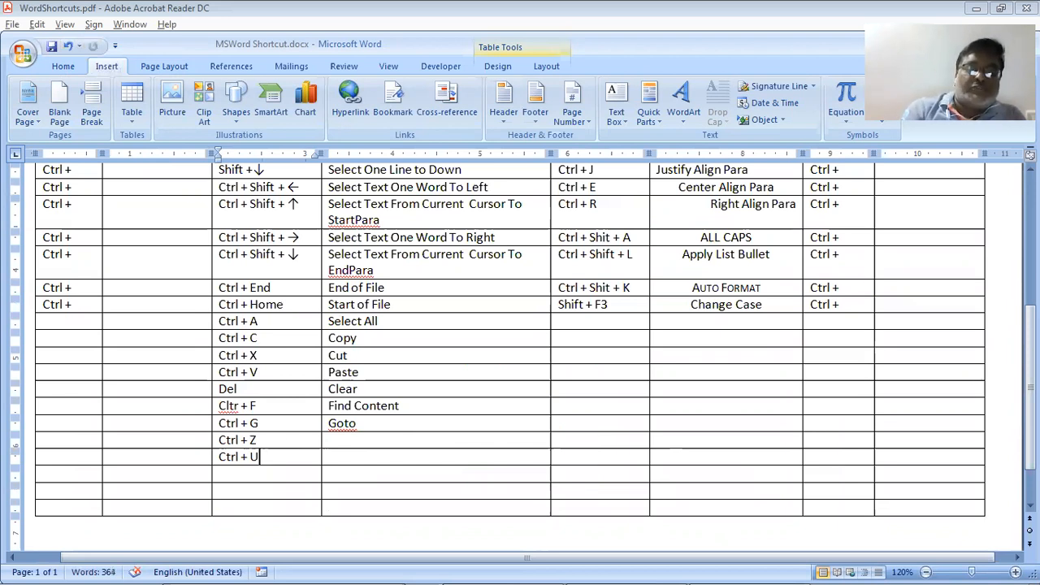
{"action": "key", "text": "BackSpace"}
Complete 'Ctrl + Y', then type the descriptions 'Undo Typing' and 'Re Do' beside the two shortcuts
{"action": "type", "text": "Y"}
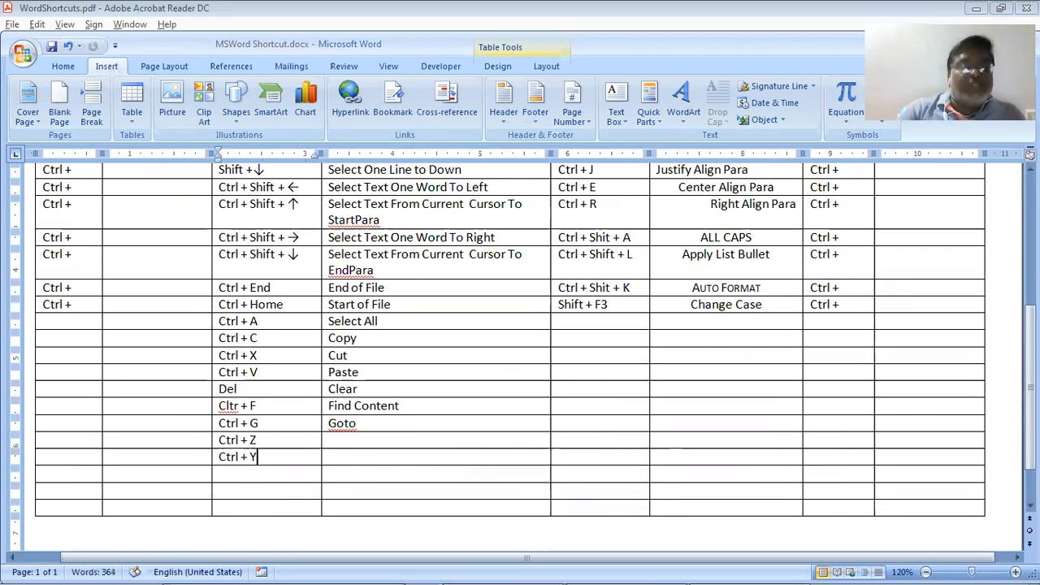
{"action": "left_click", "coordinate": [335, 440]}
{"action": "type", "text": "Un"}
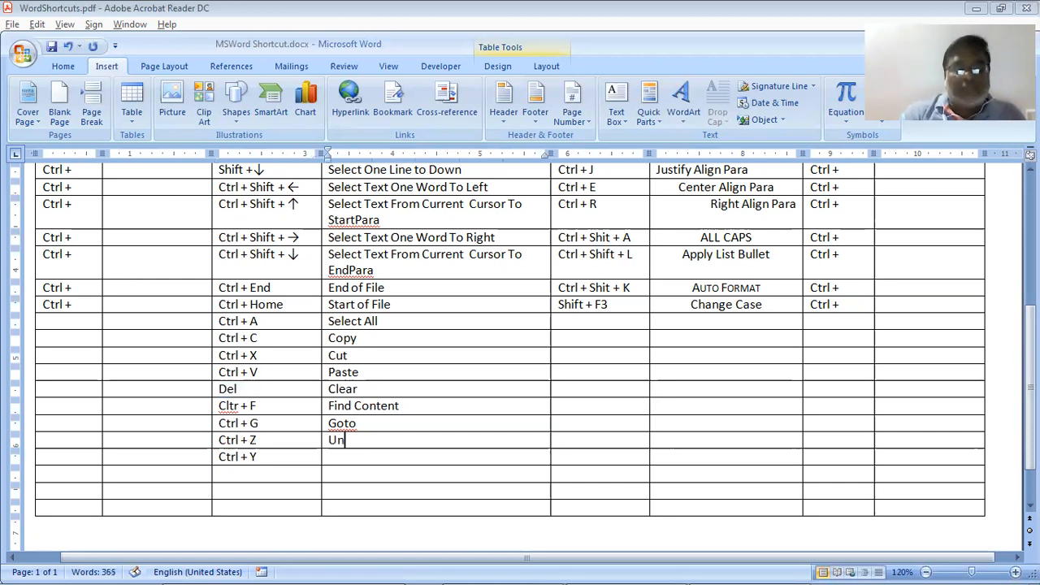
{"action": "type", "text": "do Typ"}
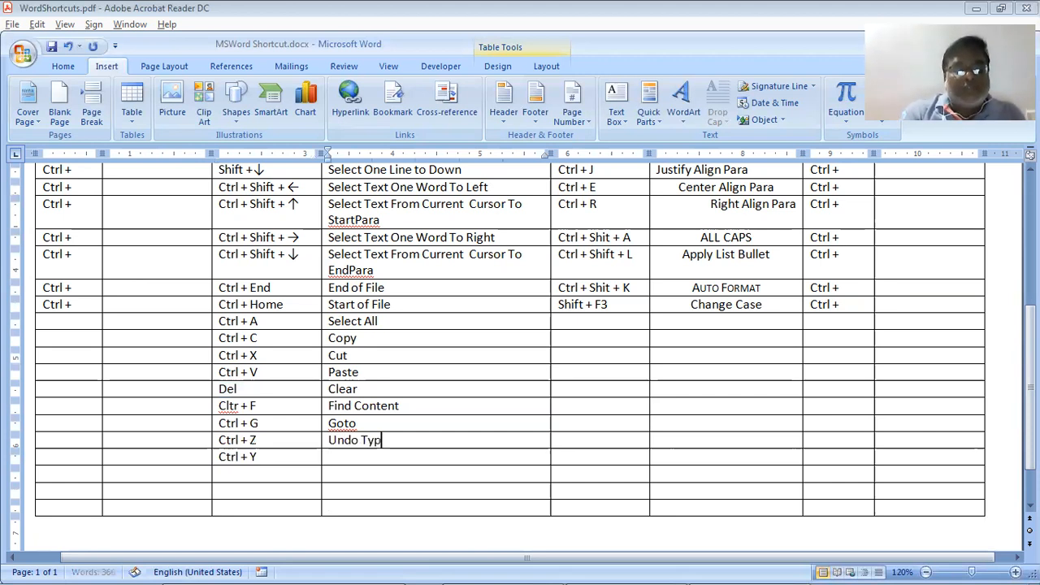
{"action": "type", "text": "ing"}
{"action": "key", "text": "Down"}
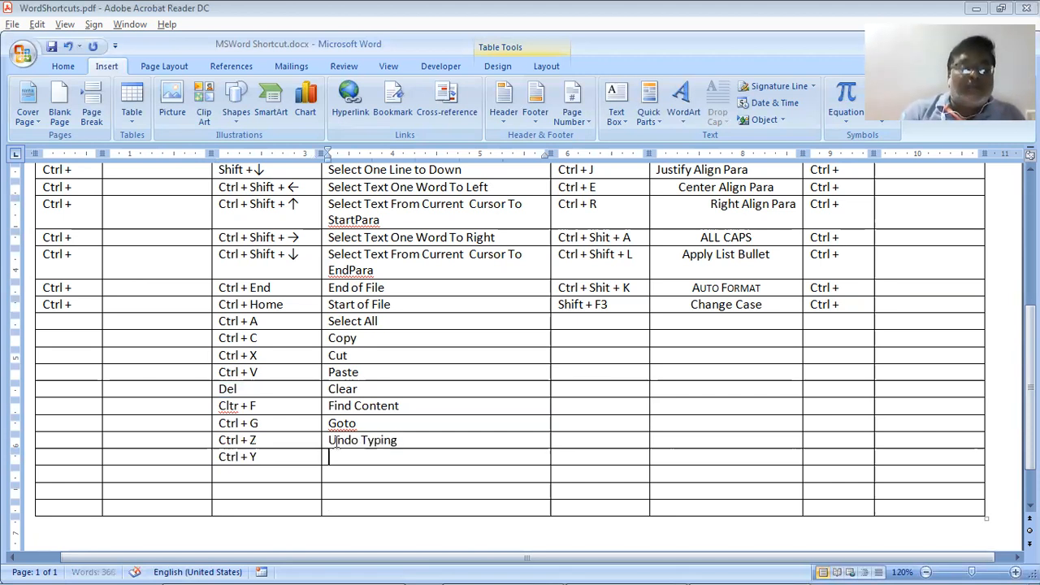
{"action": "type", "text": "Re"}
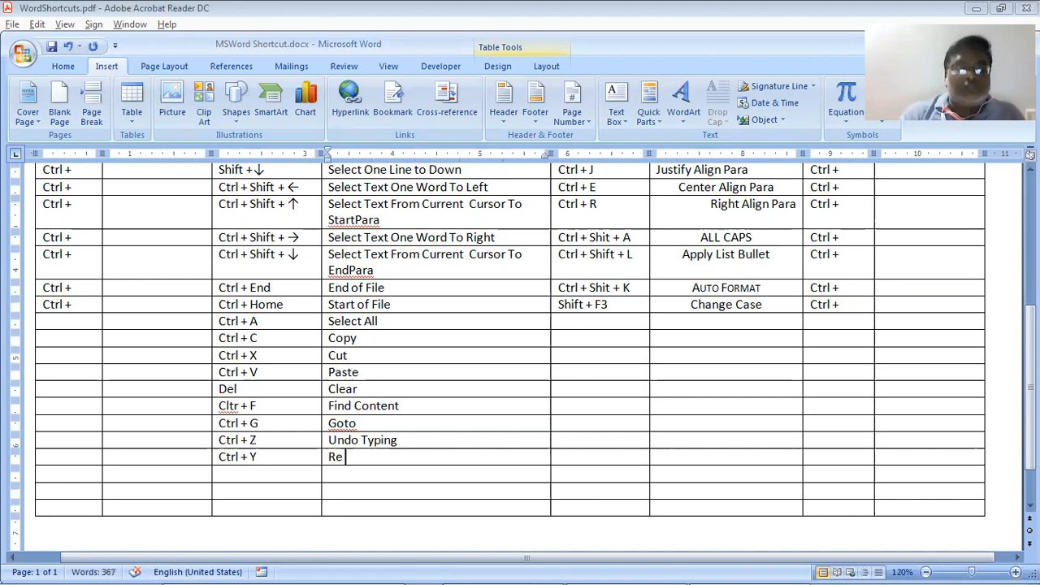
{"action": "type", "text": " Do"}
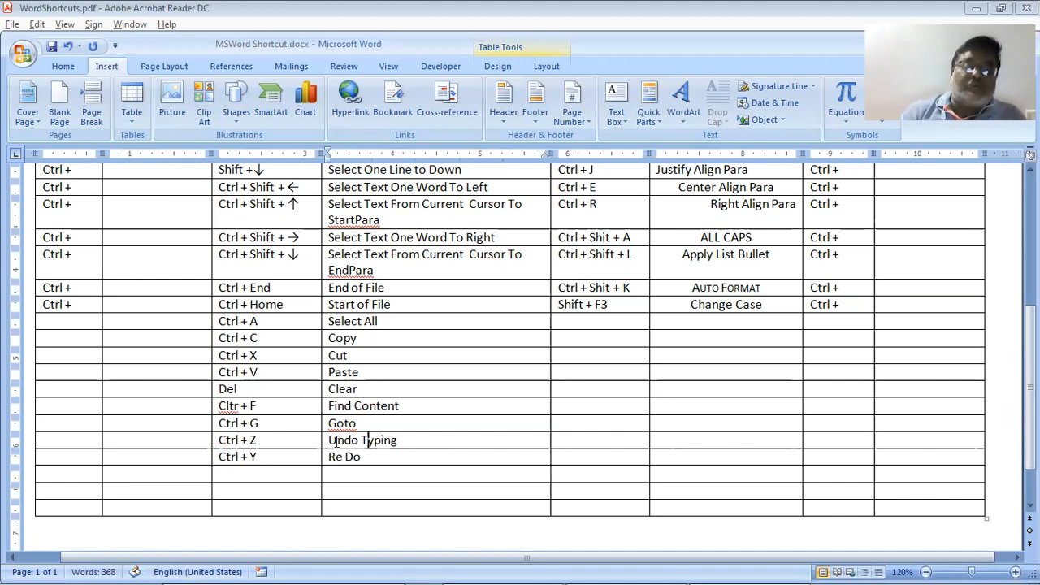
Trim the descriptions to 'Undo' and 'Repeat', then compare them with the PDF
{"action": "key", "text": "shift+Right"}
{"action": "key", "text": "shift+Right"}
{"action": "key", "text": "shift+Right"}
{"action": "key", "text": "shift+Right"}
{"action": "key", "text": "shift+Right"}
{"action": "key", "text": "shift+Right"}
{"action": "key", "text": "shift+Right"}
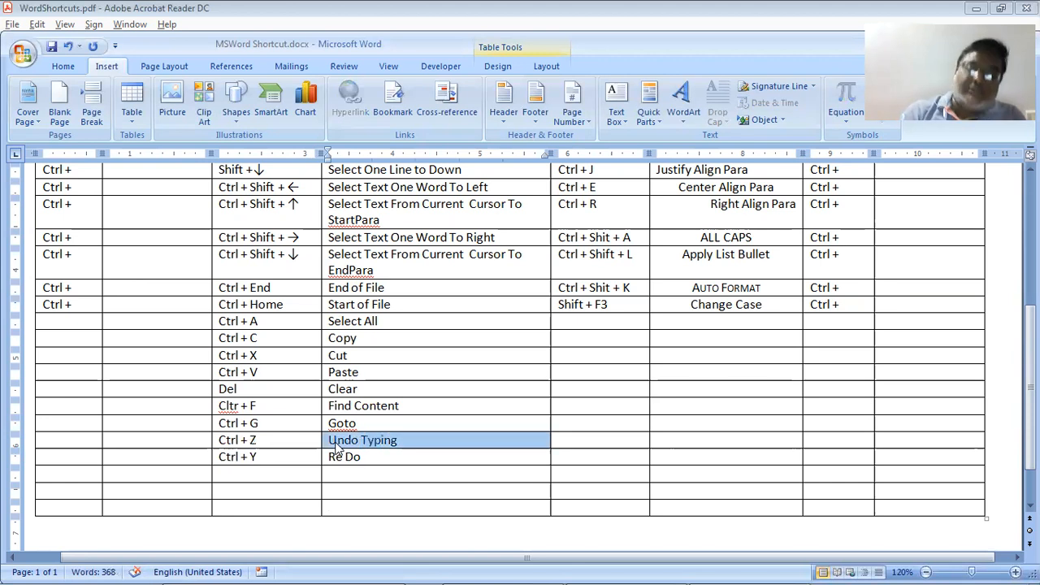
{"action": "key", "text": "shift+Left"}
{"action": "key", "text": "Delete"}
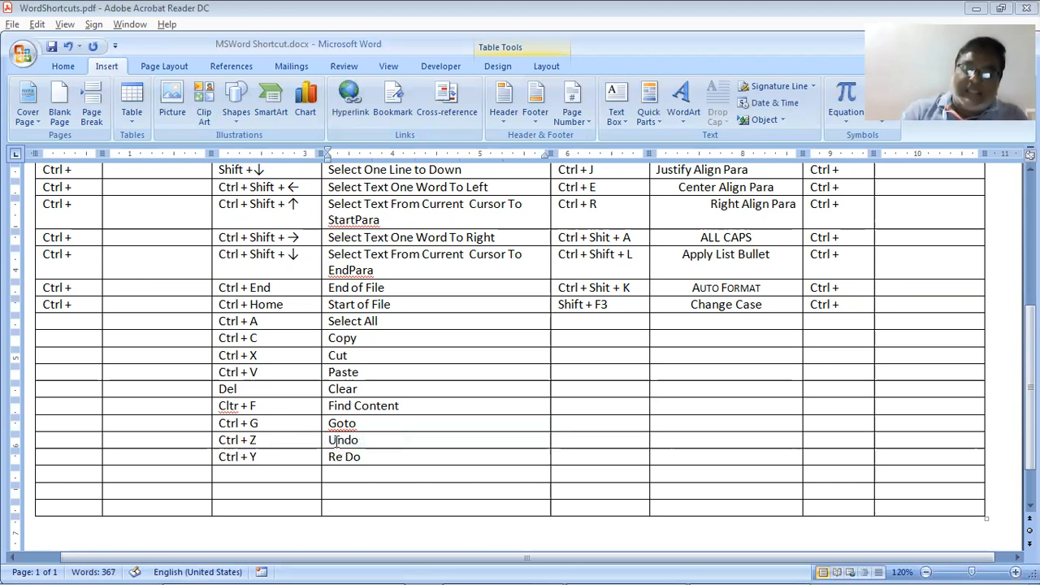
{"action": "key", "text": "Down"}
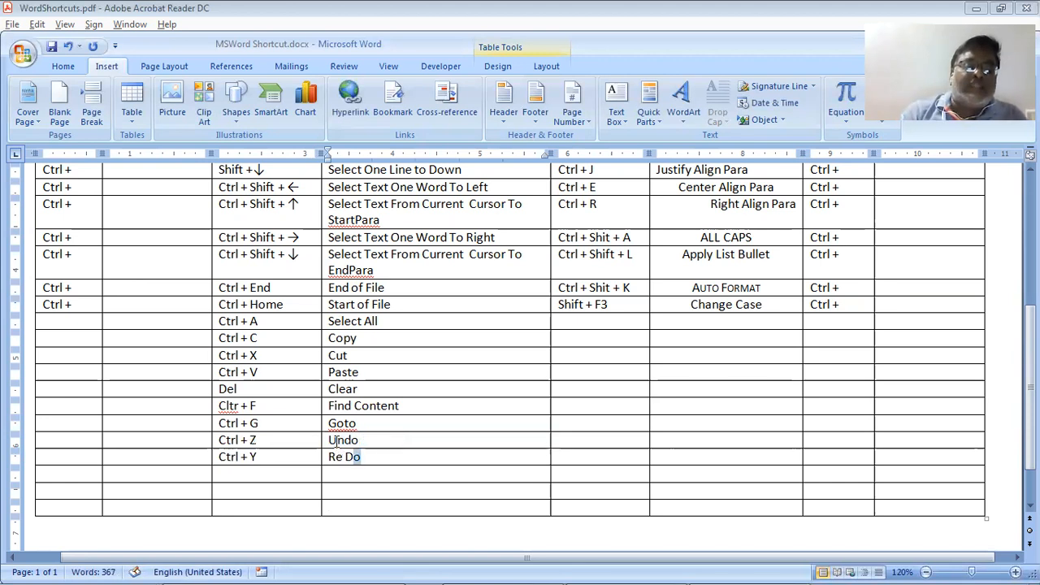
{"action": "key", "text": "Left"}
{"action": "key", "text": "BackSpace"}
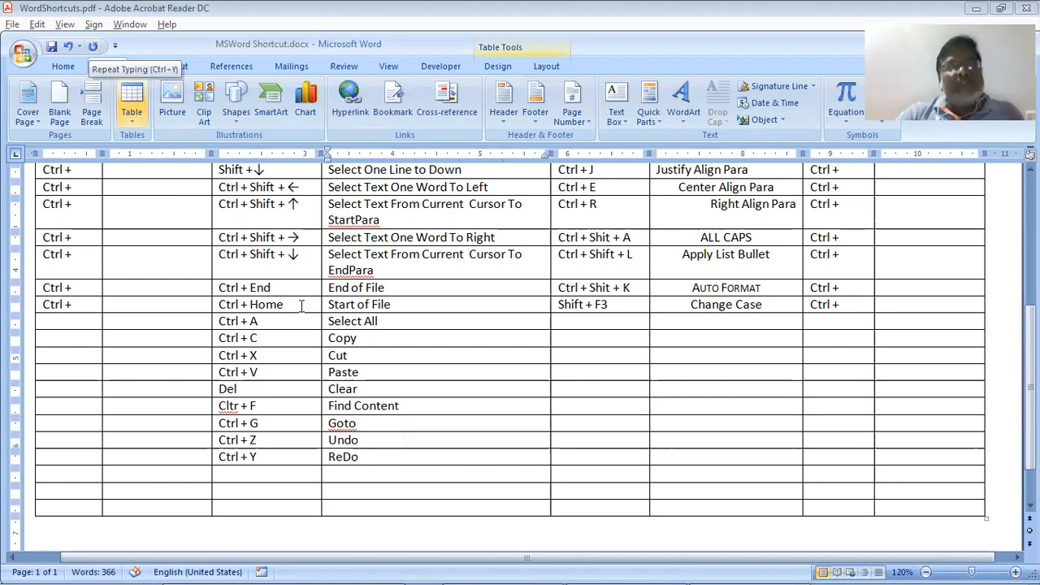
{"action": "key", "text": "BackSpace"}
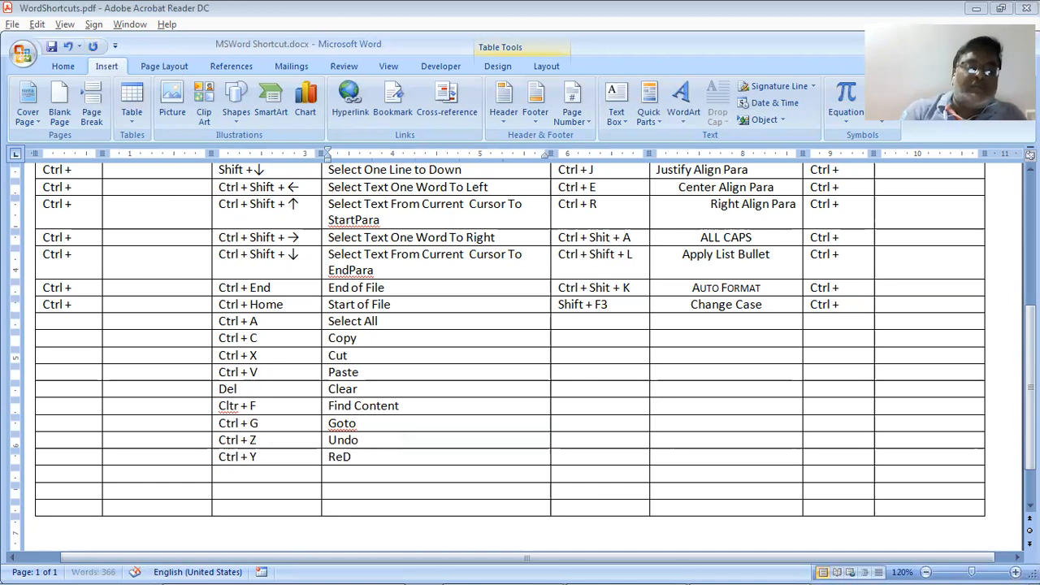
{"action": "key", "text": "BackSpace"}
{"action": "type", "text": "pe"}
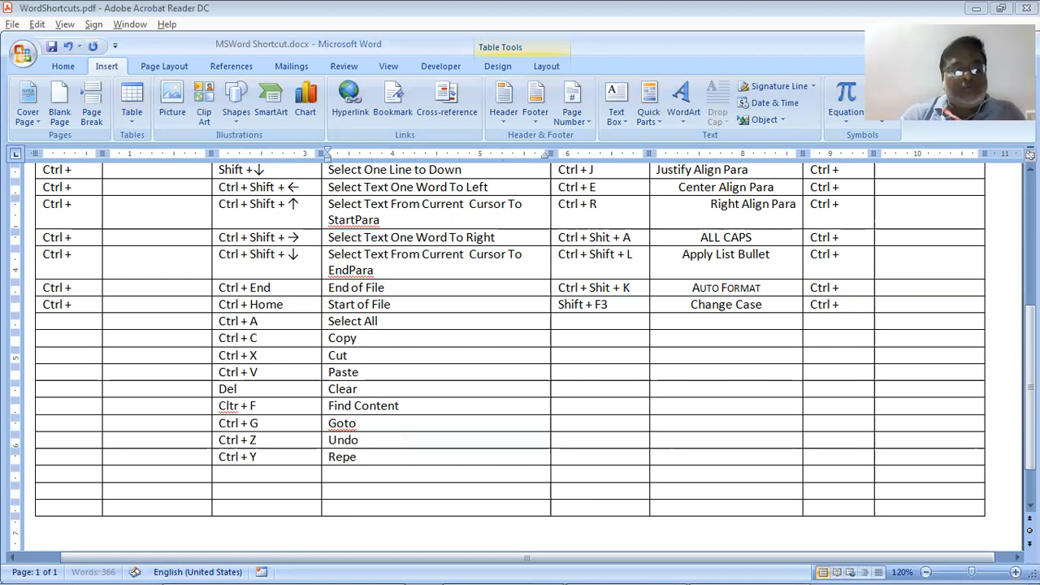
{"action": "type", "text": "at"}
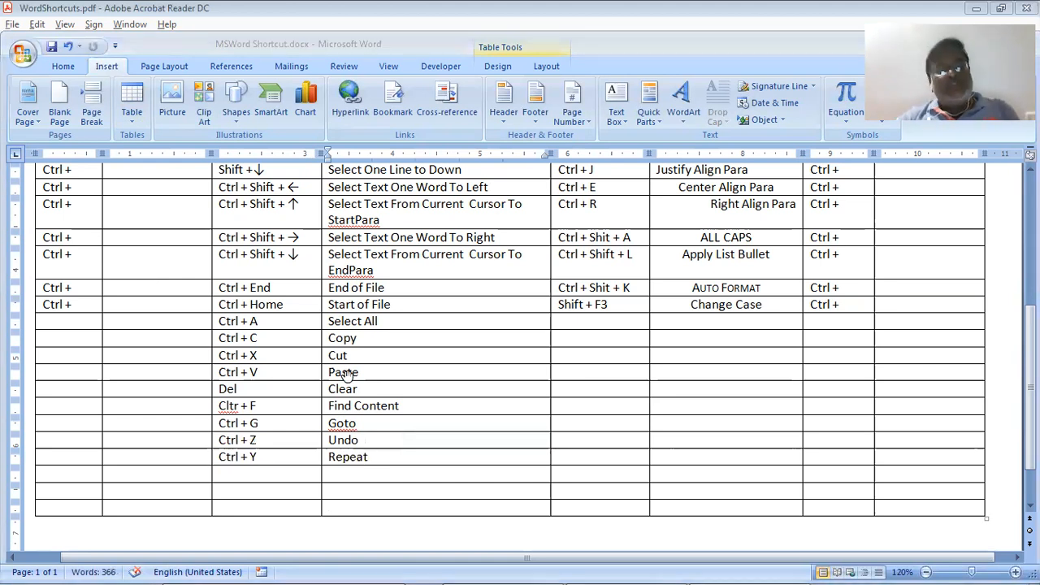
{"action": "key", "text": "alt+Tab"}
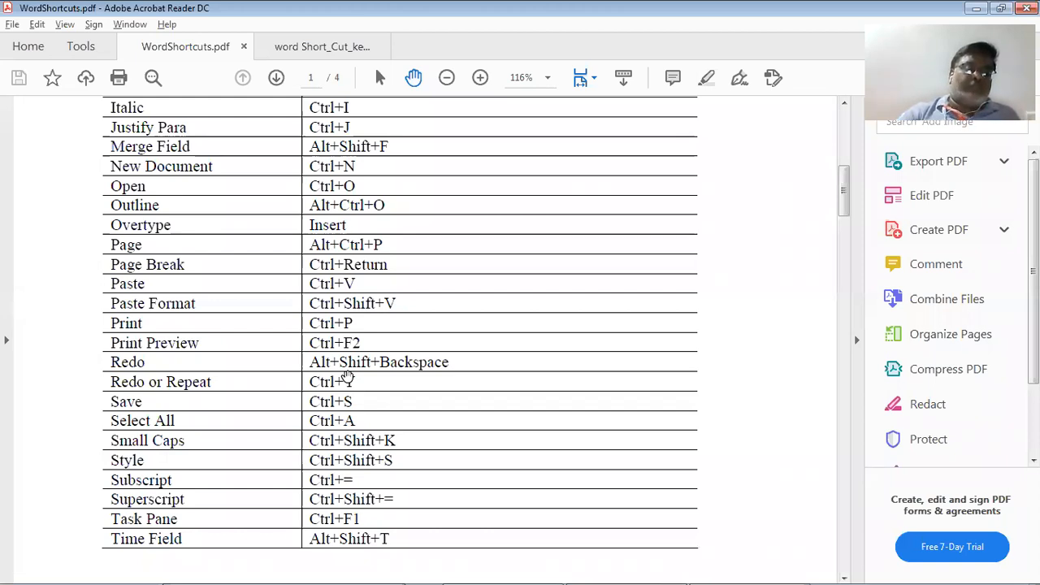
Compare the PDF's shortcut list with the Word table and place the caret below Change Case
{"action": "scroll", "coordinate": [347, 376], "scroll_direction": "down", "scroll_amount": 2}
{"action": "scroll", "coordinate": [347, 374], "scroll_direction": "down", "scroll_amount": 4}
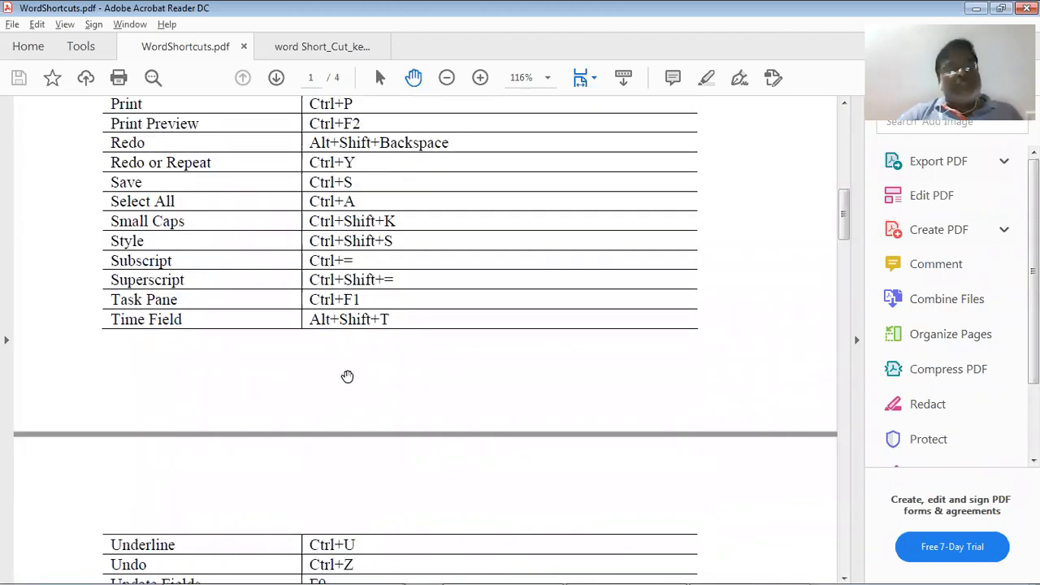
{"action": "key", "text": "alt+Tab"}
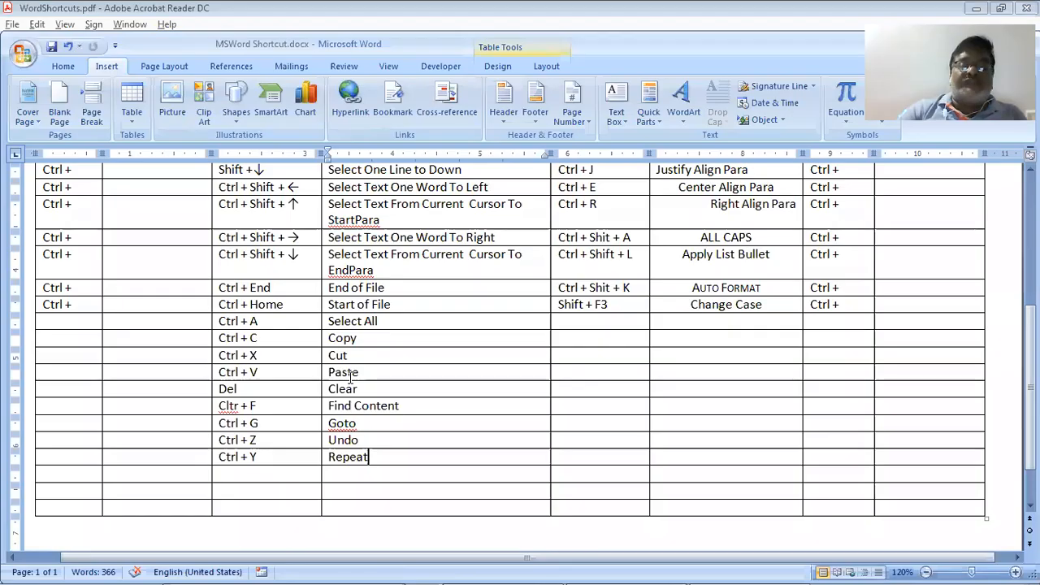
{"action": "scroll", "coordinate": [349, 376], "scroll_direction": "up", "scroll_amount": 4}
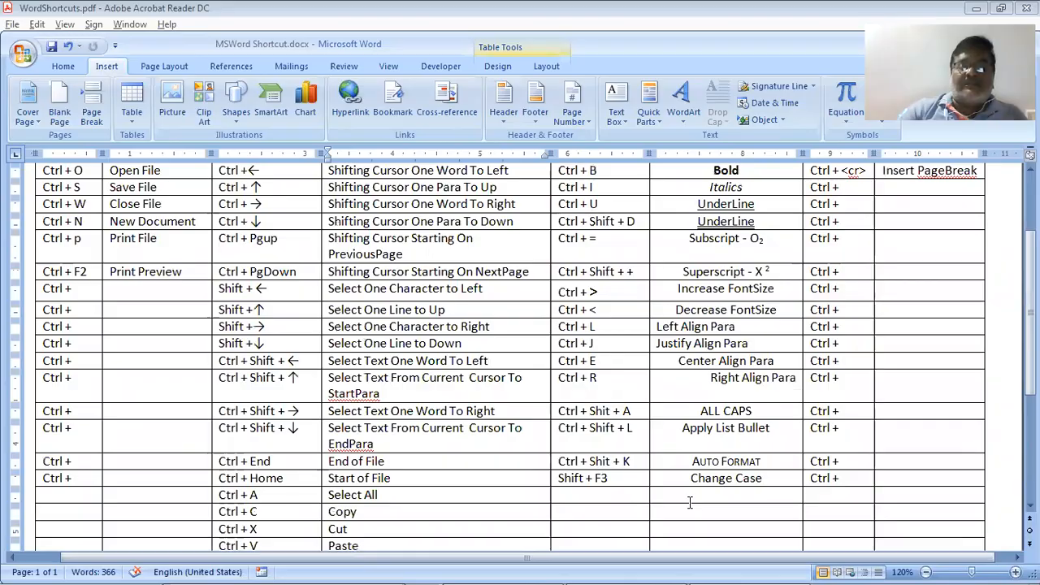
{"action": "key", "text": "alt+Tab"}
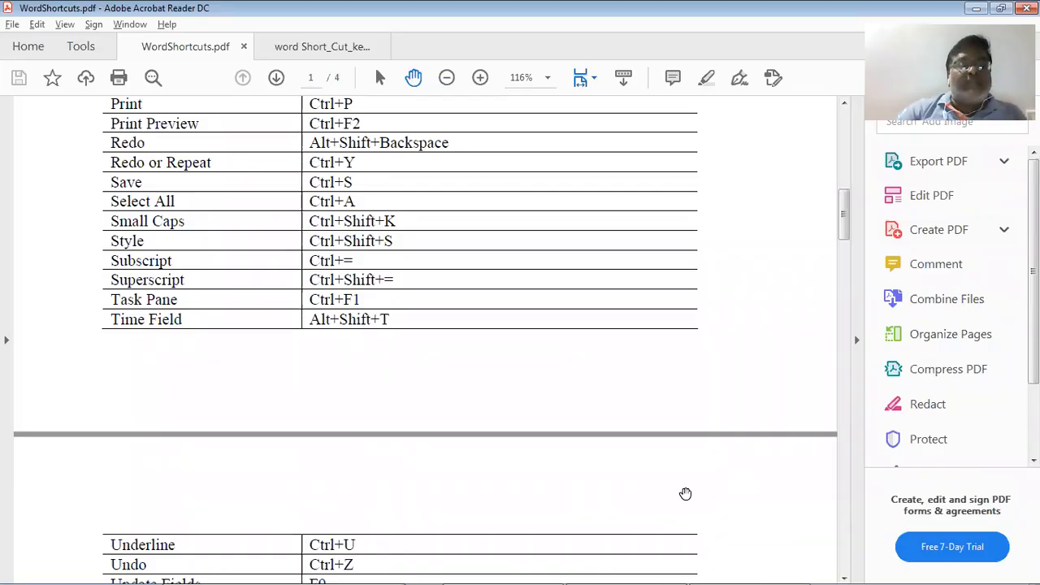
{"action": "key", "text": "alt+Tab"}
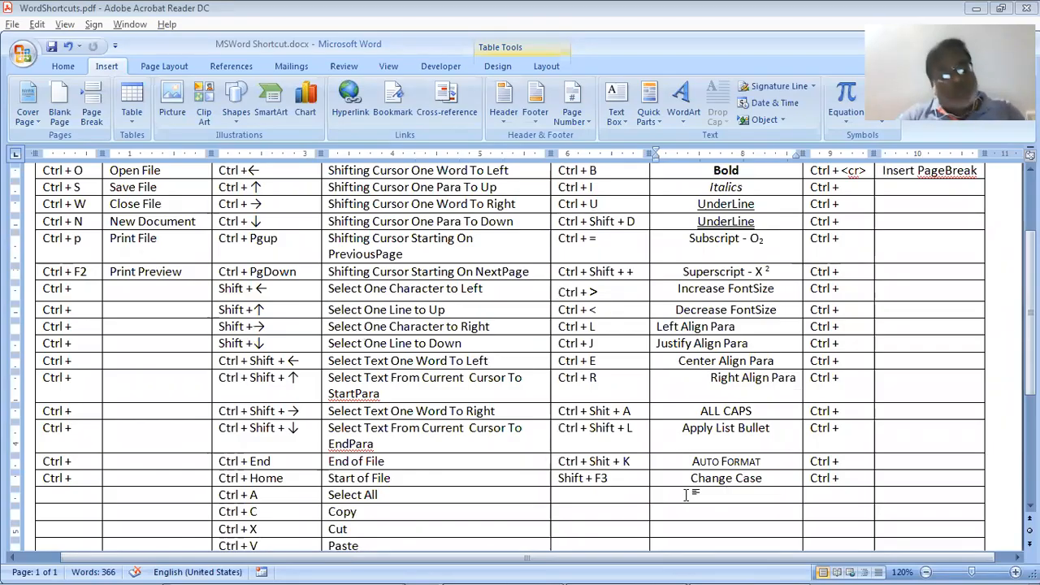
{"action": "key", "text": "alt+shift+t"}
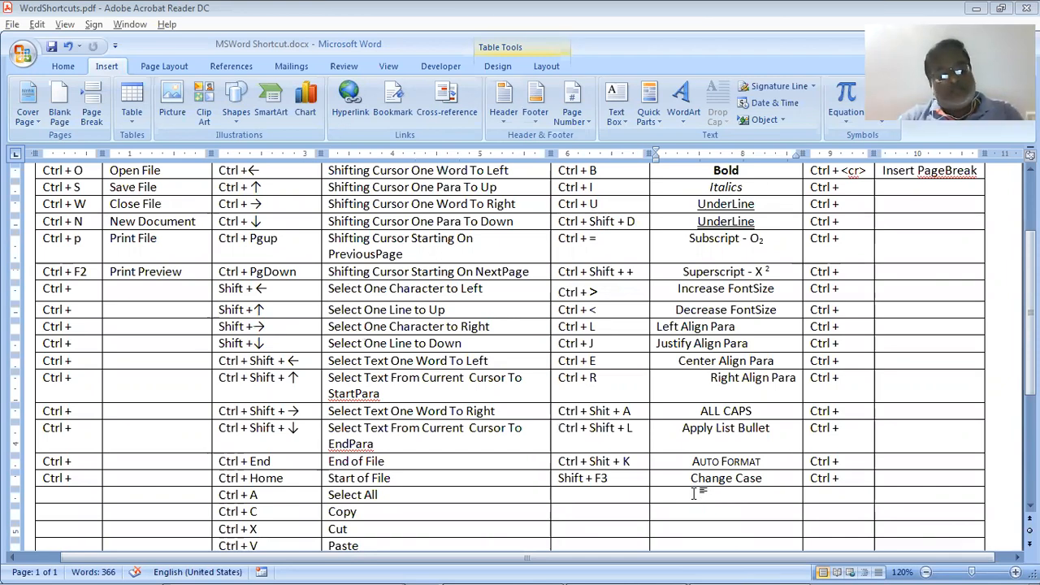
{"action": "key", "text": "alt+Tab"}
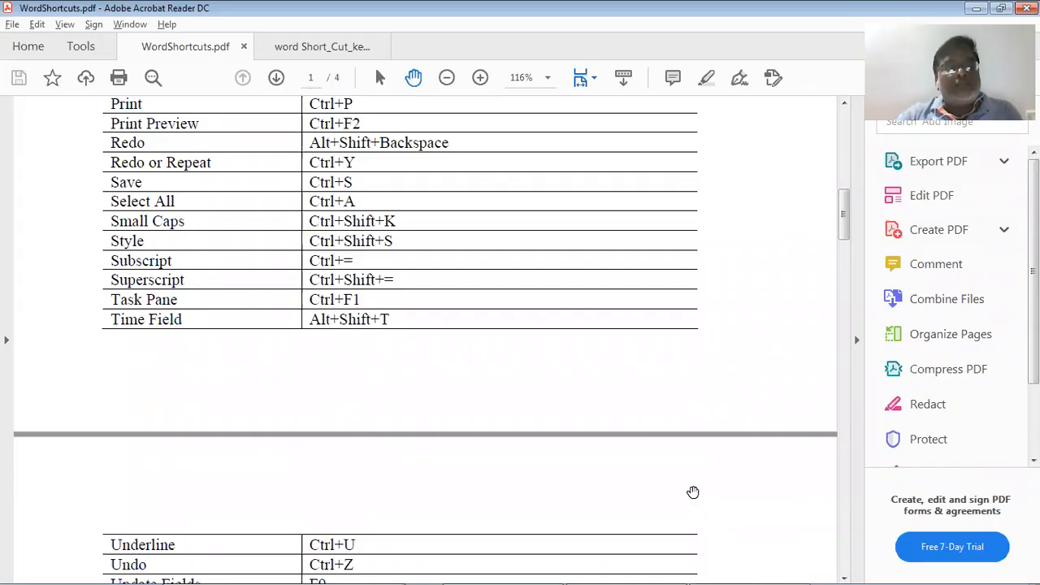
{"action": "key", "text": "alt+Tab"}
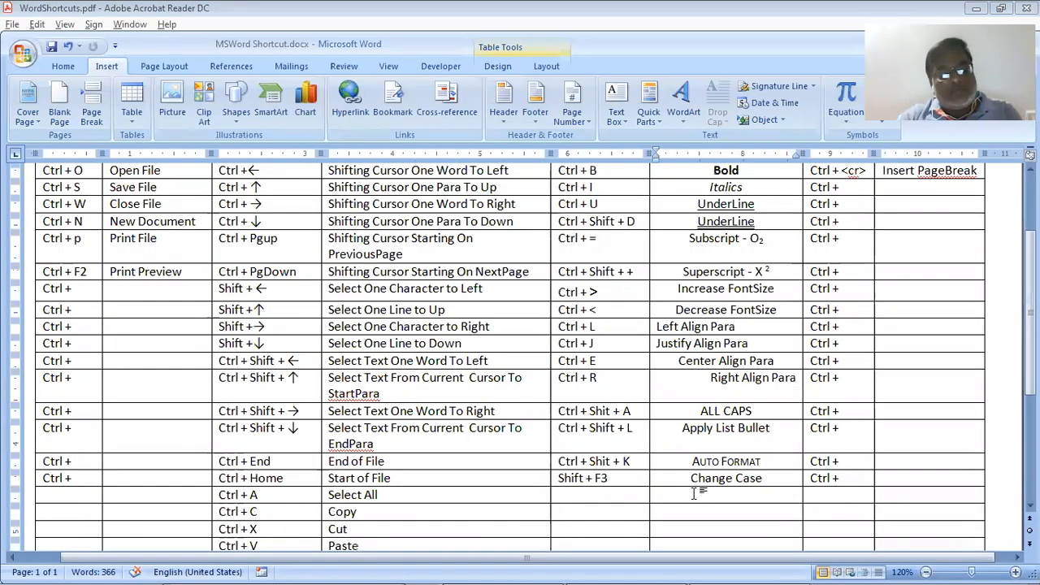
{"action": "left_click", "coordinate": [695, 494]}
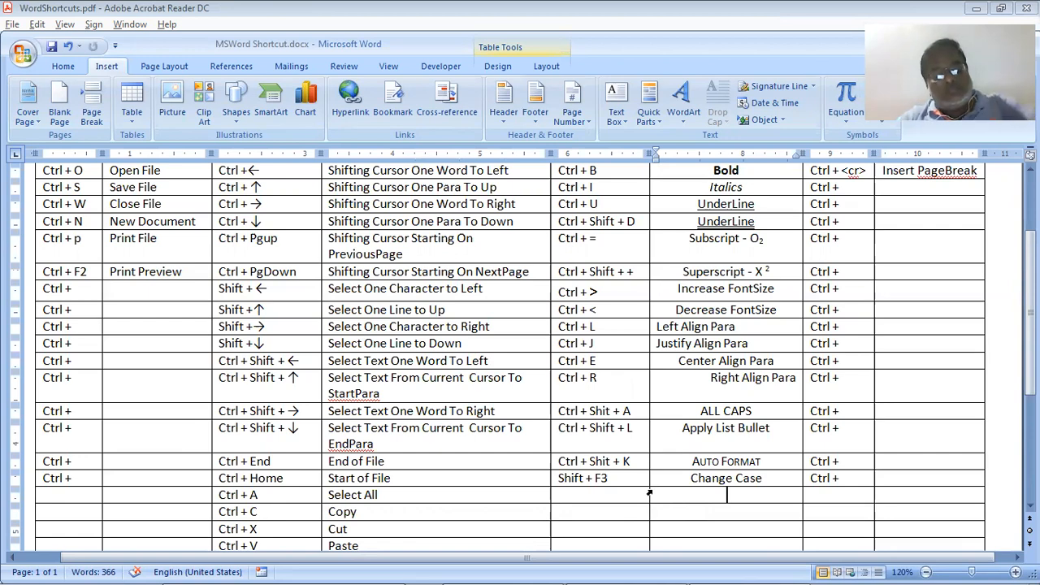
Check the PDF again, collapse the ribbon with Ctrl+F1, and browse the View and Home tabs
{"action": "key", "text": "alt+Tab"}
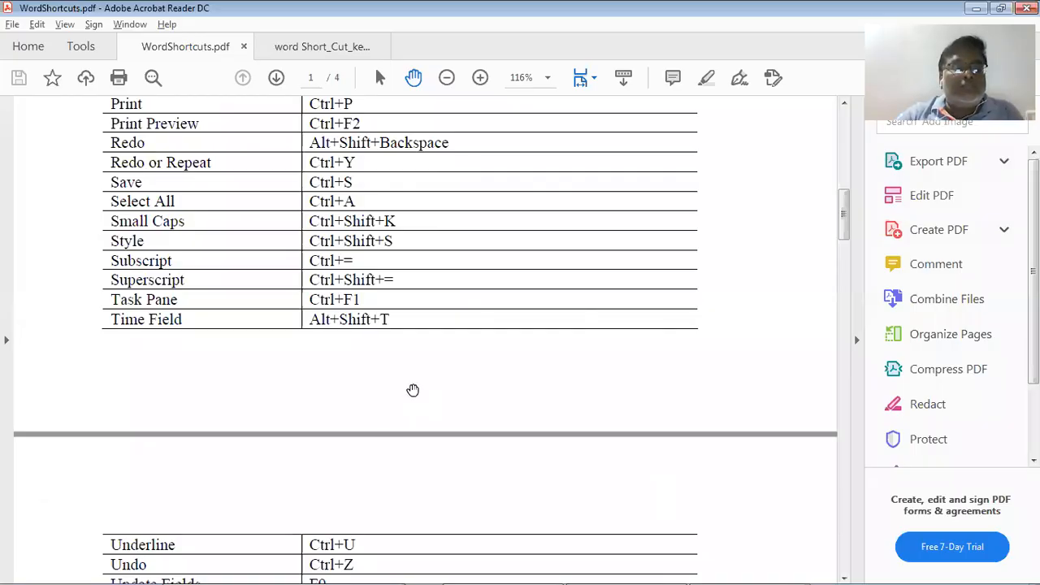
{"action": "scroll", "coordinate": [413, 391], "scroll_direction": "down", "scroll_amount": 1}
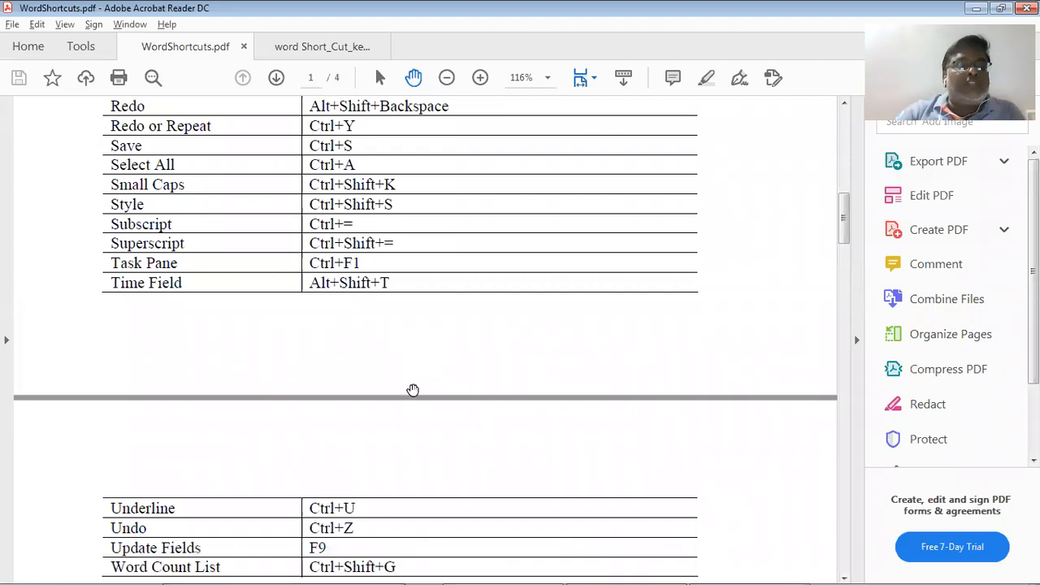
{"action": "key", "text": "alt+Tab"}
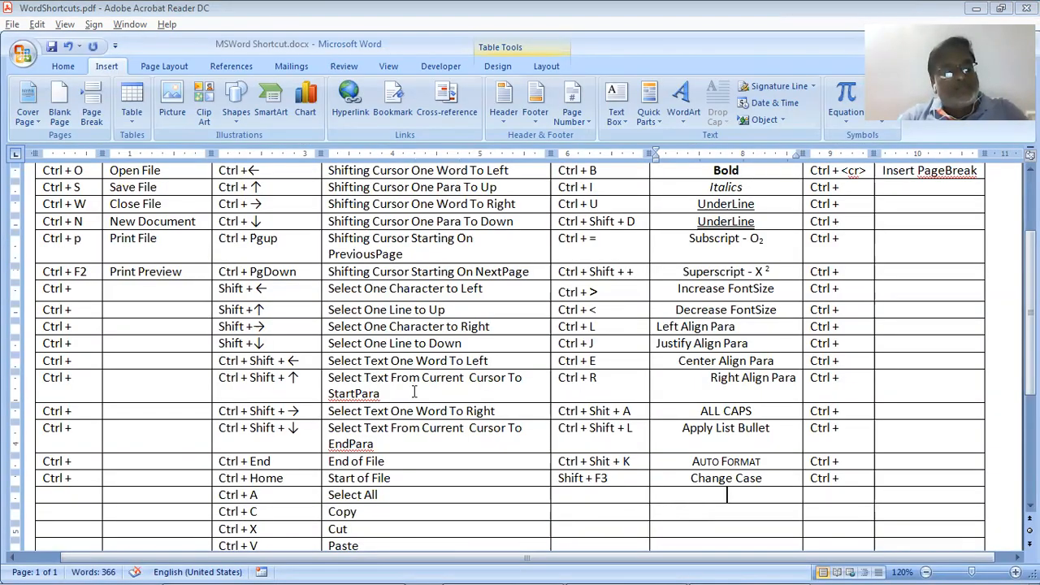
{"action": "key", "text": "ctrl+F1"}
{"action": "key", "text": "ctrl+F1"}
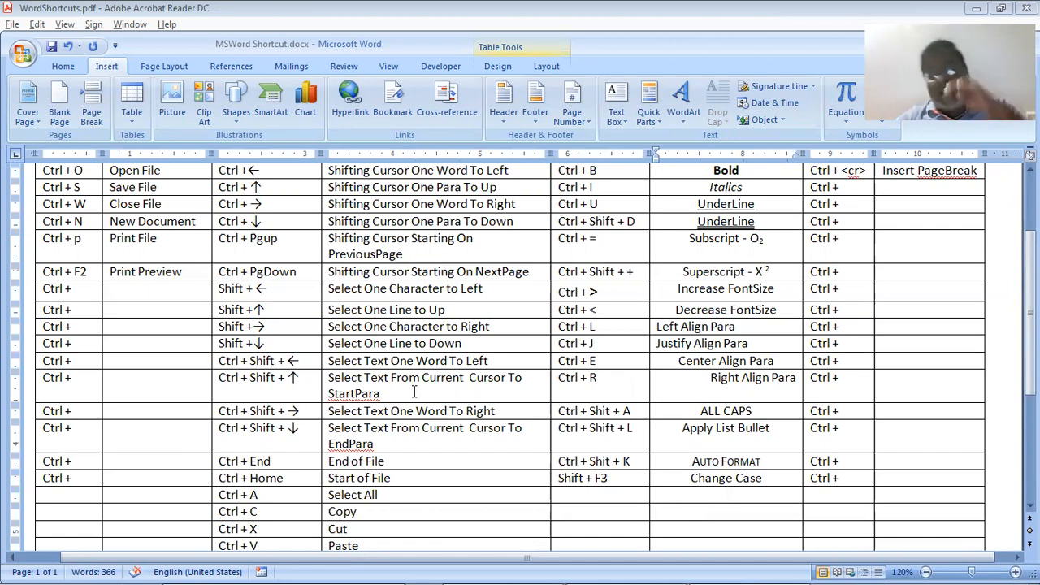
{"action": "scroll", "coordinate": [415, 392], "scroll_direction": "up", "scroll_amount": 3}
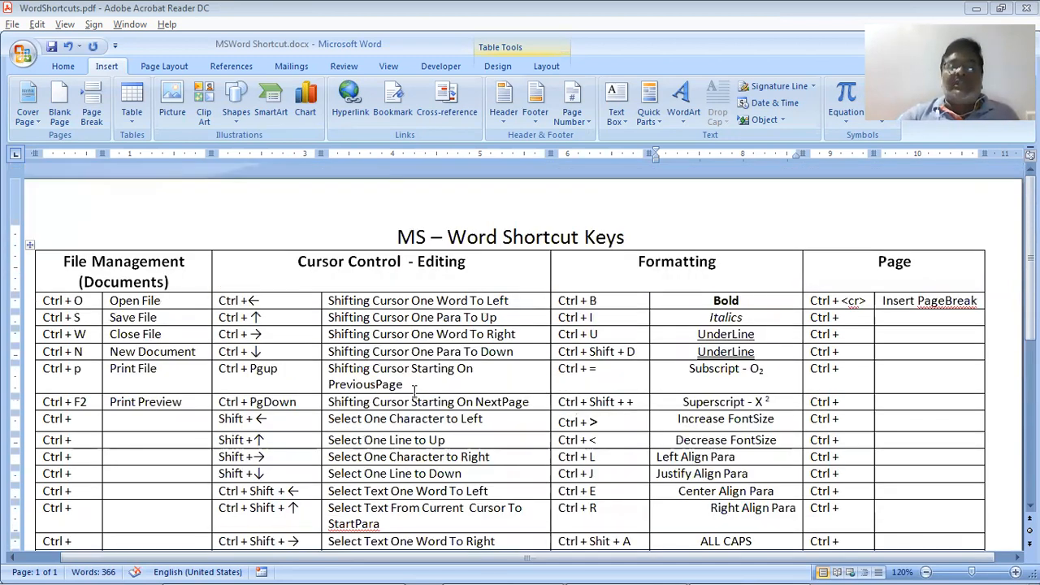
{"action": "scroll", "coordinate": [415, 392], "scroll_direction": "down", "scroll_amount": 4}
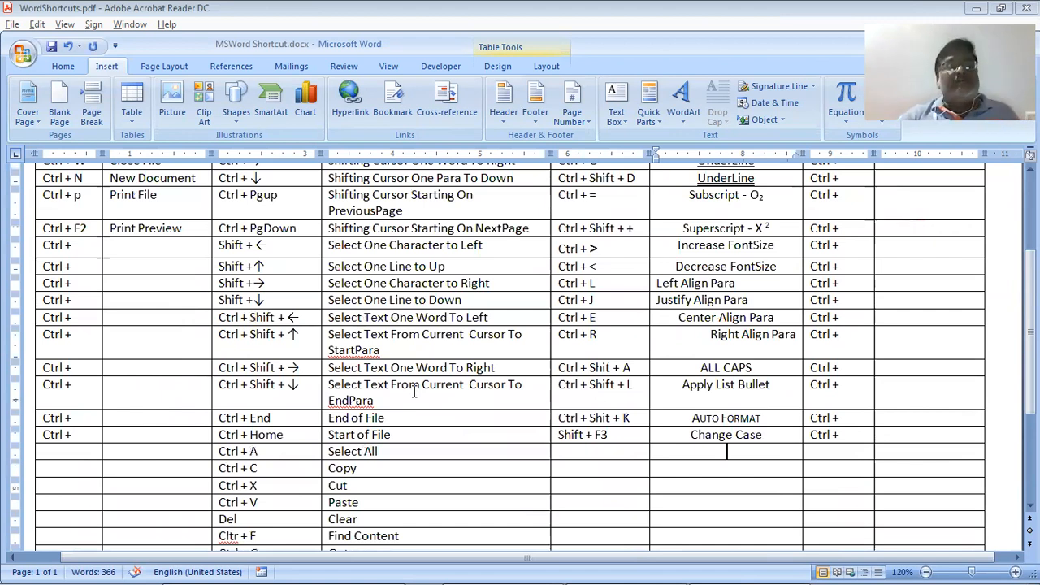
{"action": "scroll", "coordinate": [414, 392], "scroll_direction": "up", "scroll_amount": 3}
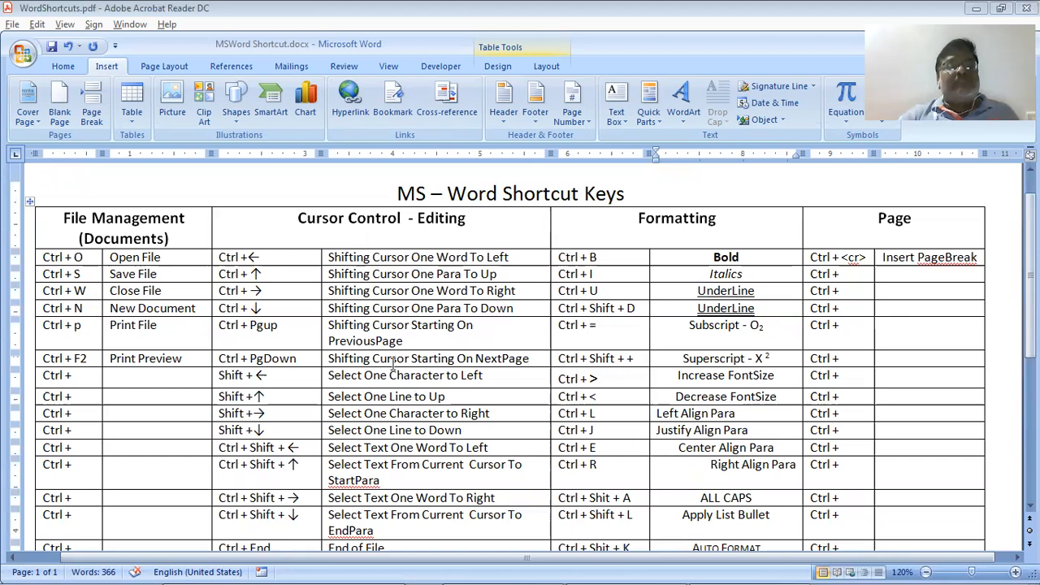
{"action": "left_click", "coordinate": [387, 67]}
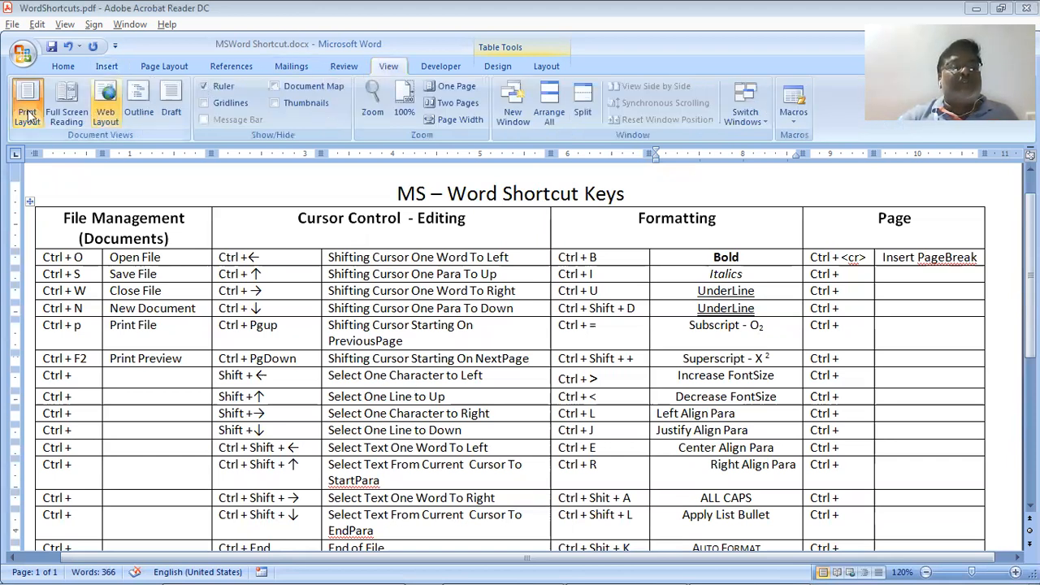
{"action": "left_click", "coordinate": [80, 68]}
Add 'Ctrl + F1' below Ctrl + F2 with the description 'Hide/Show Taskpane', then compare with the PDF
{"action": "left_click", "coordinate": [81, 376]}
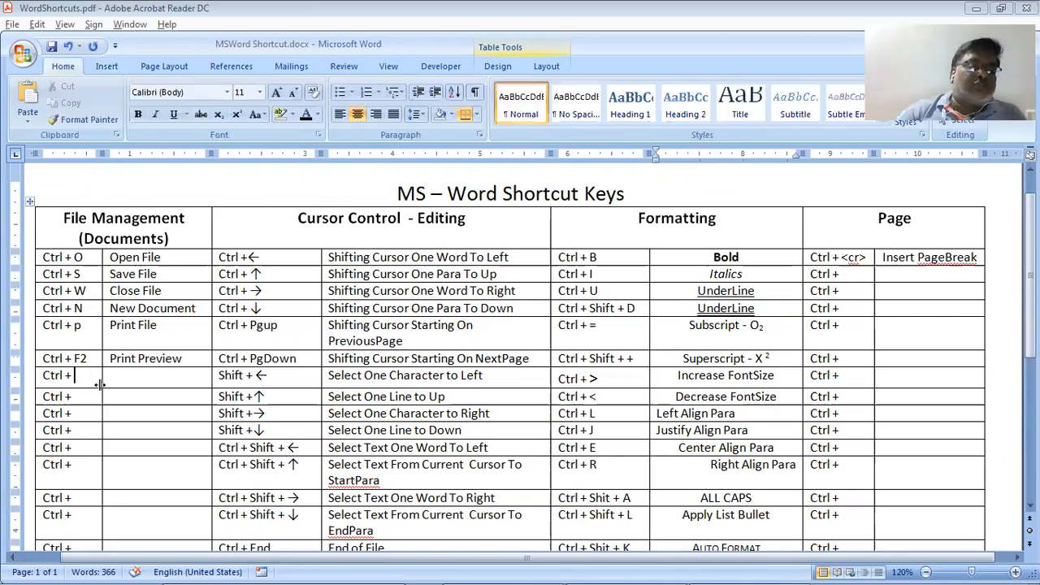
{"action": "key", "text": "alt+Tab"}
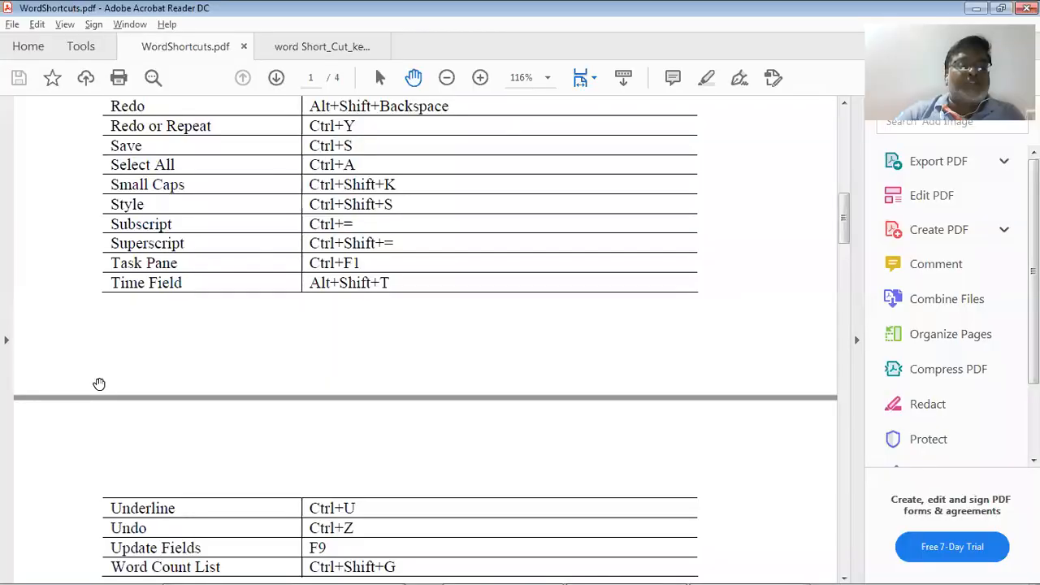
{"action": "key", "text": "alt+Tab"}
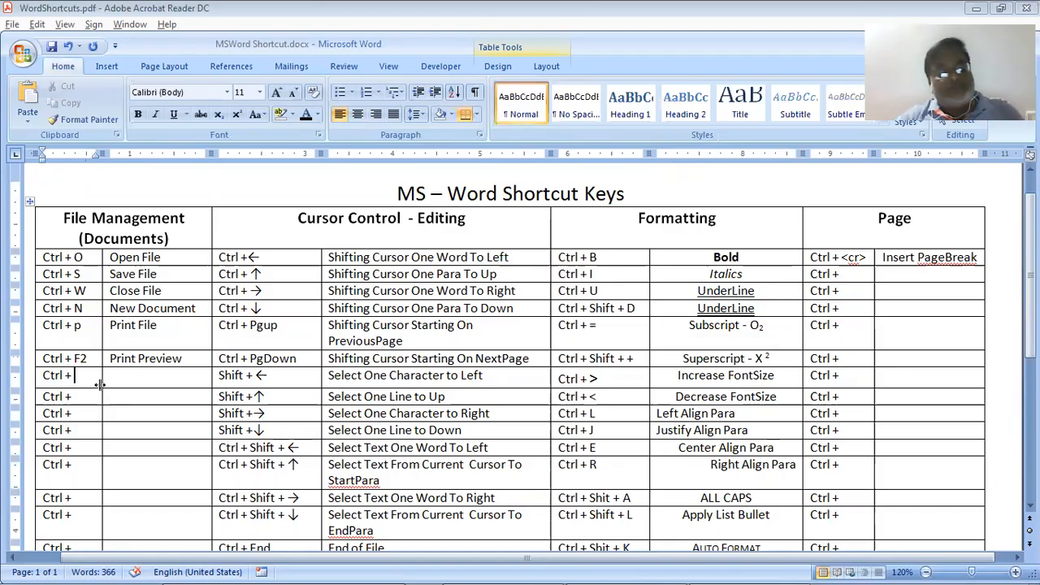
{"action": "type", "text": "F1"}
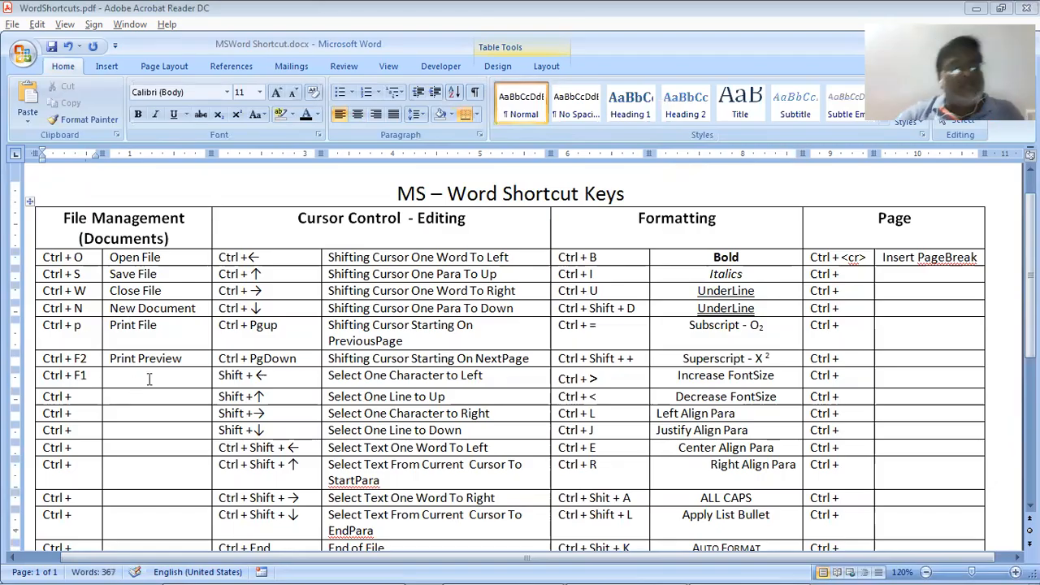
{"action": "left_click", "coordinate": [148, 378]}
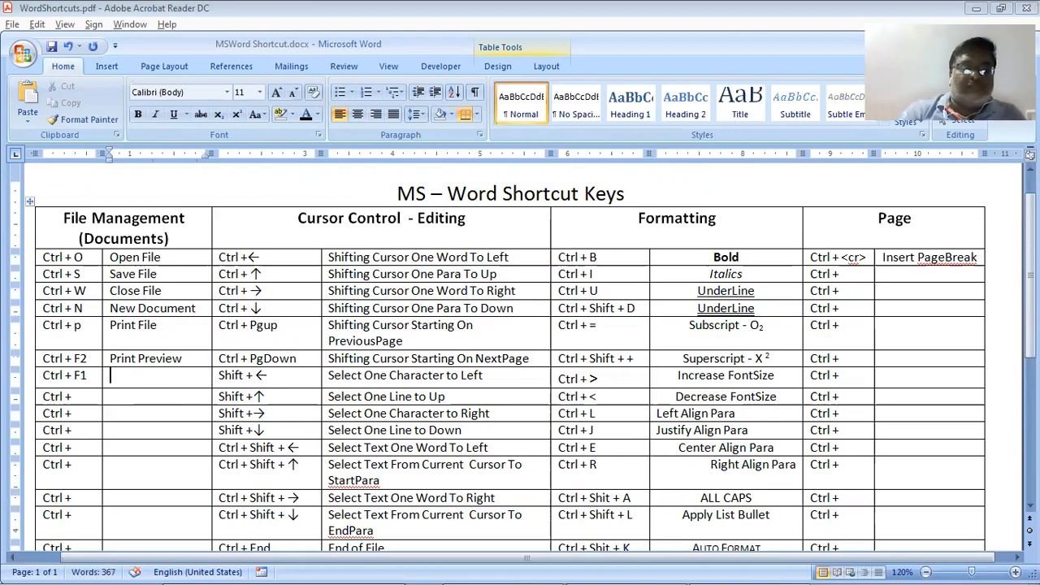
{"action": "type", "text": "Hide"}
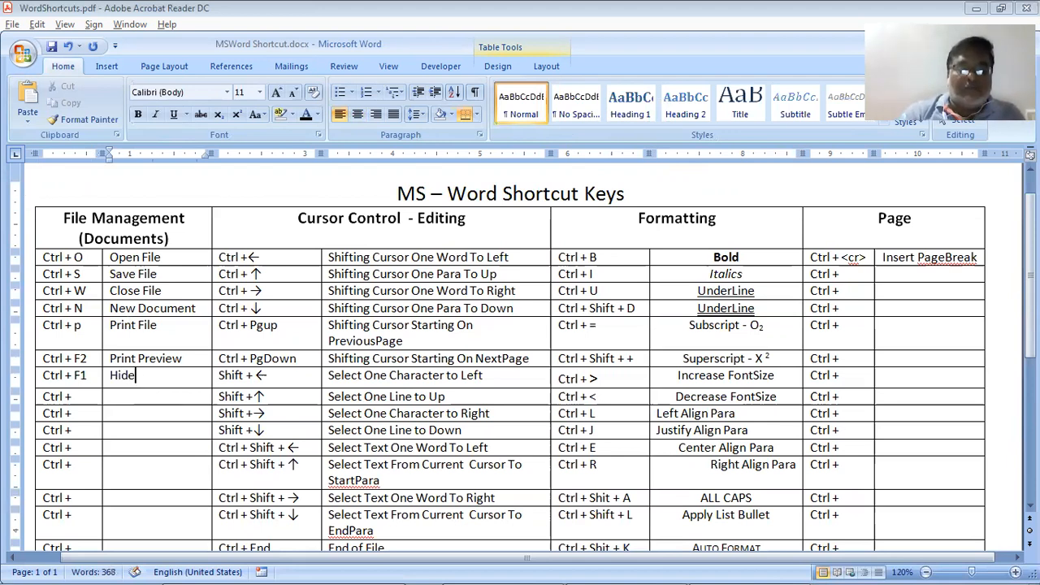
{"action": "type", "text": "/Show"}
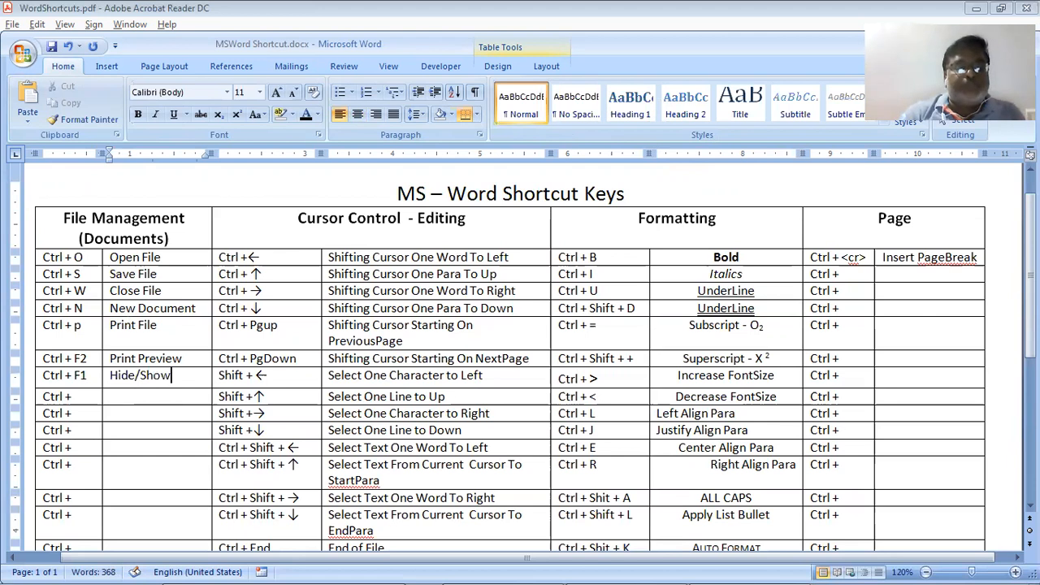
{"action": "type", "text": " Task"}
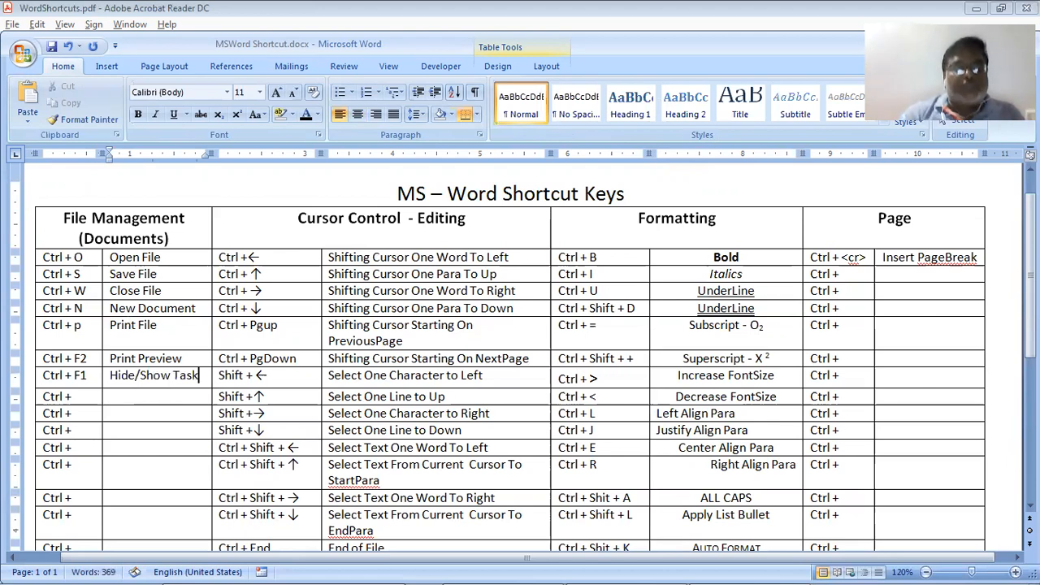
{"action": "type", "text": "pane"}
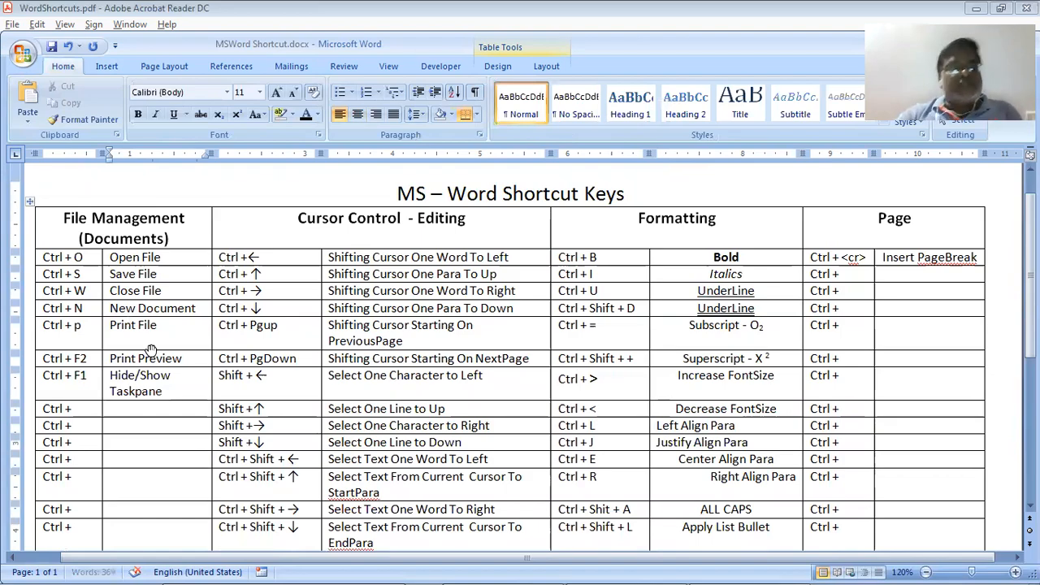
{"action": "key", "text": "alt+Tab"}
Scroll the PDF to Function Keys, then check Word's word count: 369 words, 1,575 characters with spaces
{"action": "scroll", "coordinate": [201, 311], "scroll_direction": "down", "scroll_amount": 3}
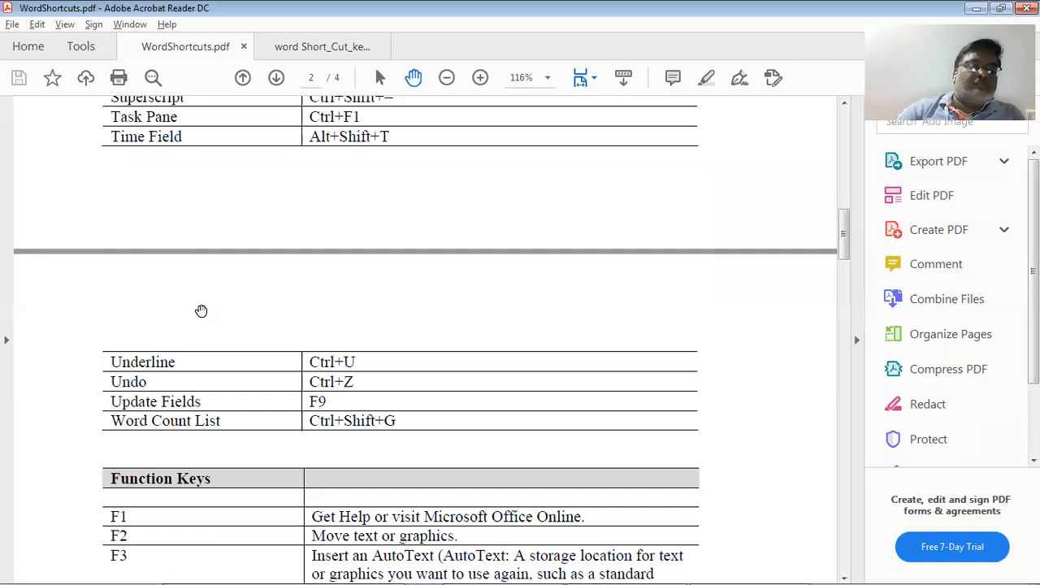
{"action": "key", "text": "alt+Tab"}
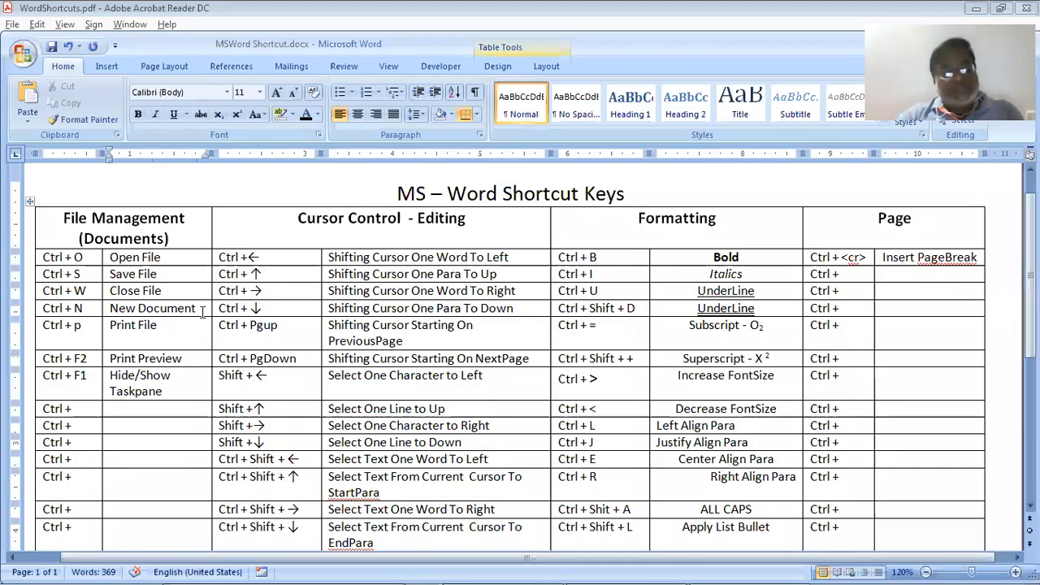
{"action": "key", "text": "ctrl+shift+g"}
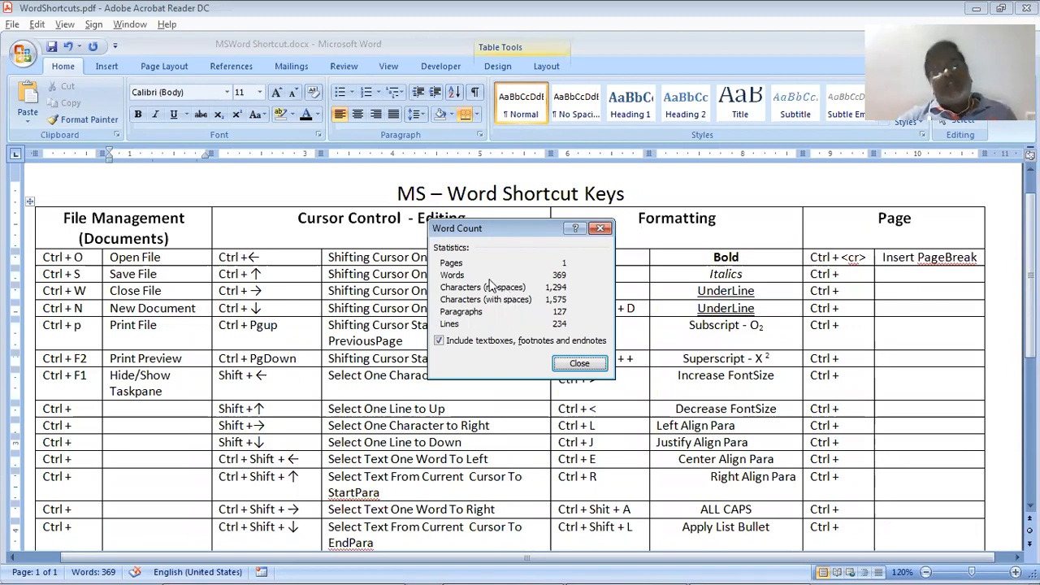
{"action": "left_click", "coordinate": [566, 368]}
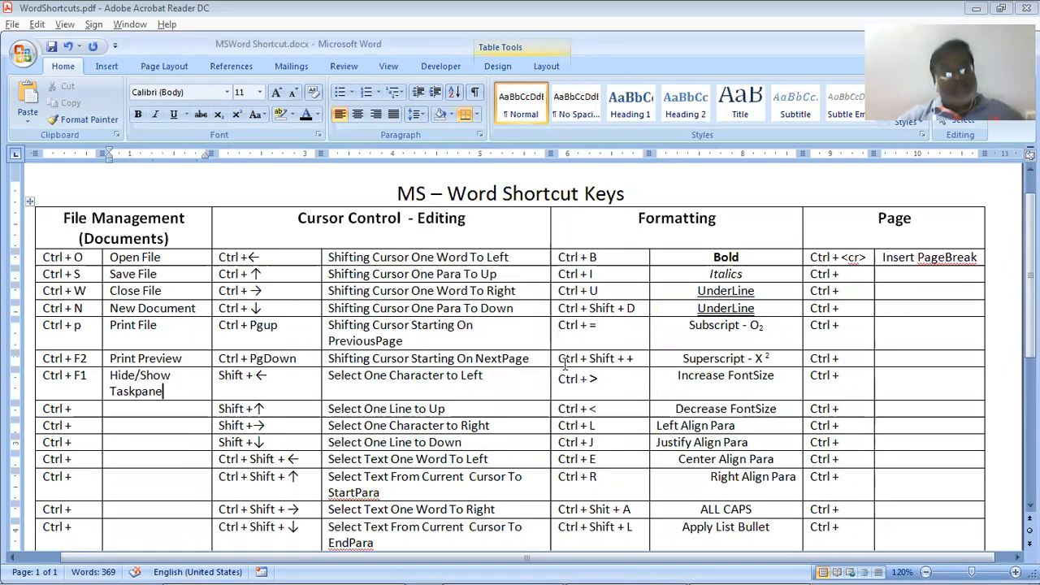
Scroll the PDF past the Function Keys and SHIFT+Function key tables to CTRL+F2 through CTRL+F12 on page 3
{"action": "key", "text": "alt+Tab"}
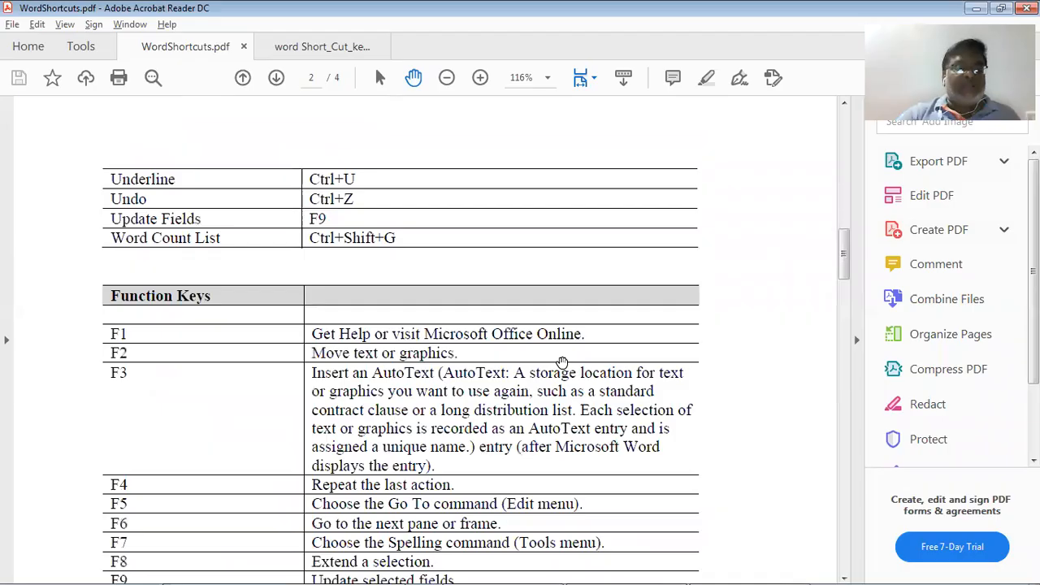
{"action": "scroll", "coordinate": [562, 362], "scroll_direction": "down", "scroll_amount": 5}
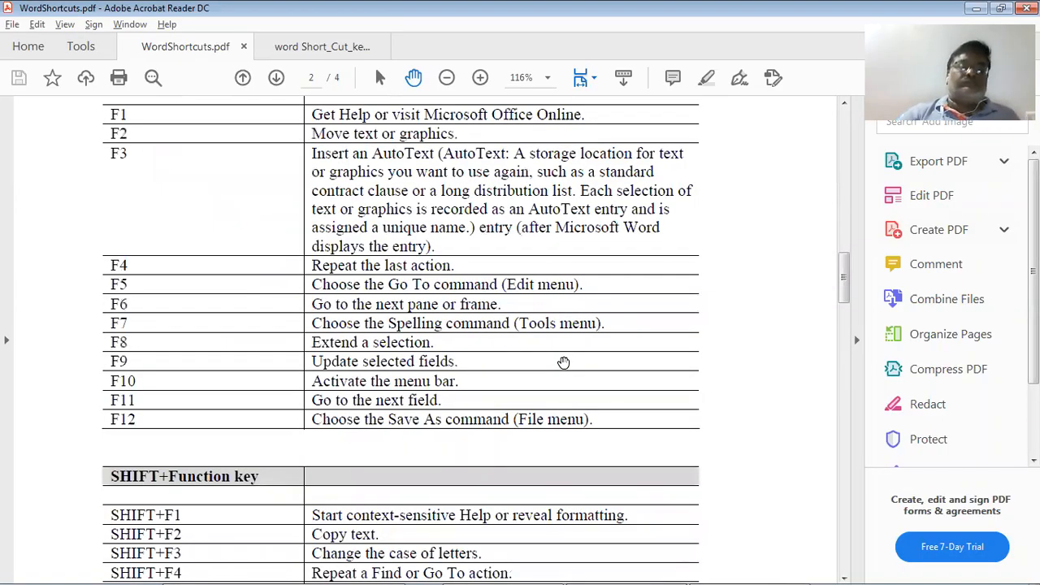
{"action": "scroll", "coordinate": [563, 362], "scroll_direction": "up", "scroll_amount": 2}
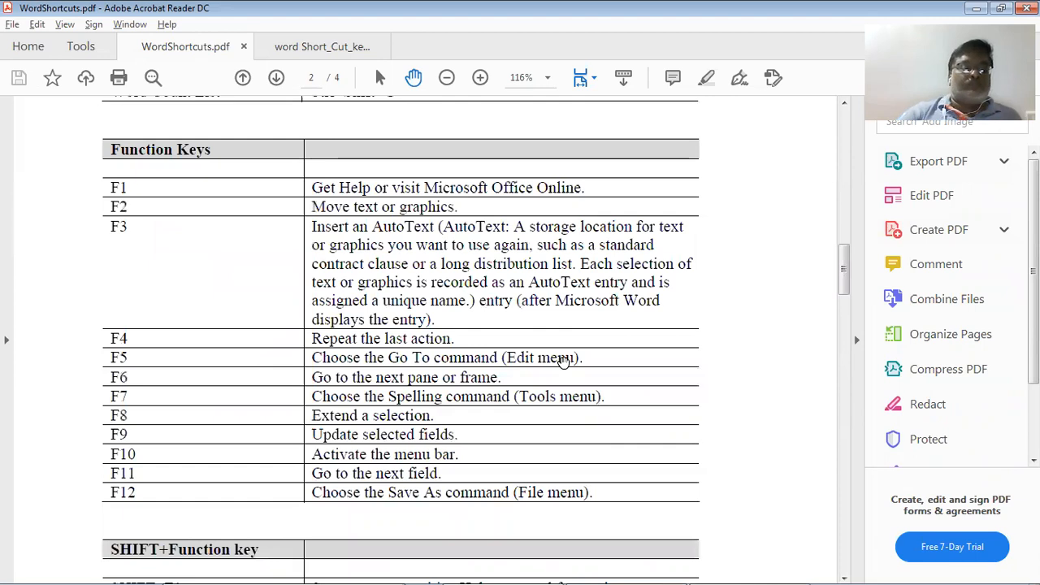
{"action": "scroll", "coordinate": [563, 363], "scroll_direction": "down", "scroll_amount": 4}
{"action": "scroll", "coordinate": [563, 363], "scroll_direction": "down", "scroll_amount": 4}
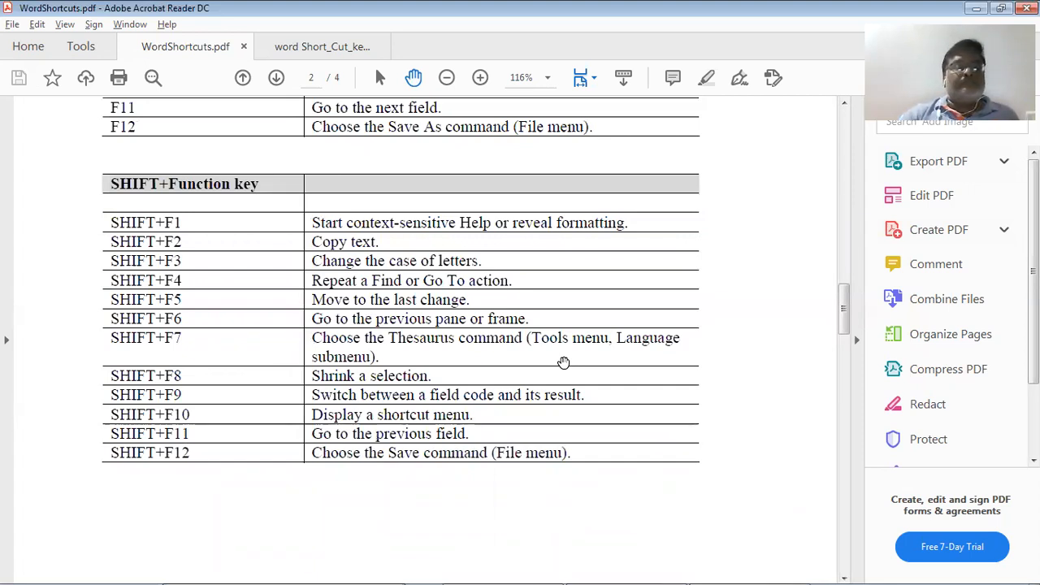
{"action": "scroll", "coordinate": [564, 362], "scroll_direction": "down", "scroll_amount": 6}
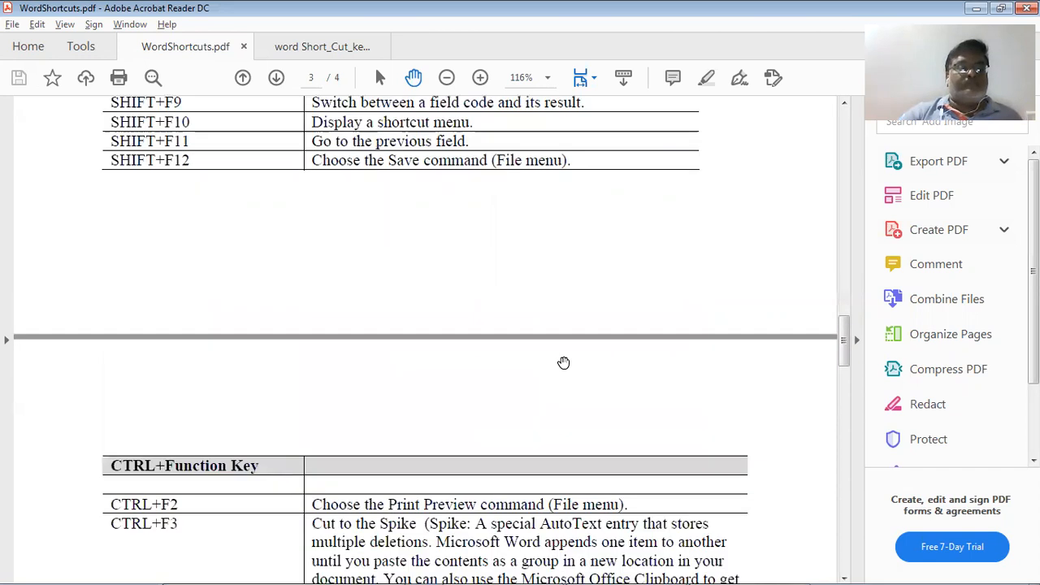
{"action": "scroll", "coordinate": [563, 362], "scroll_direction": "down", "scroll_amount": 3}
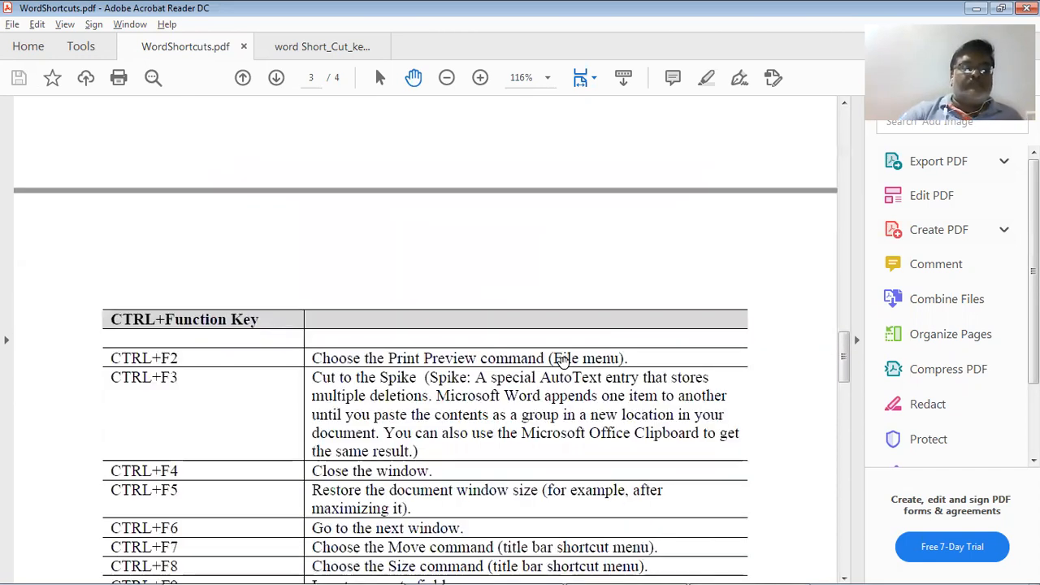
{"action": "scroll", "coordinate": [563, 362], "scroll_direction": "down", "scroll_amount": 2}
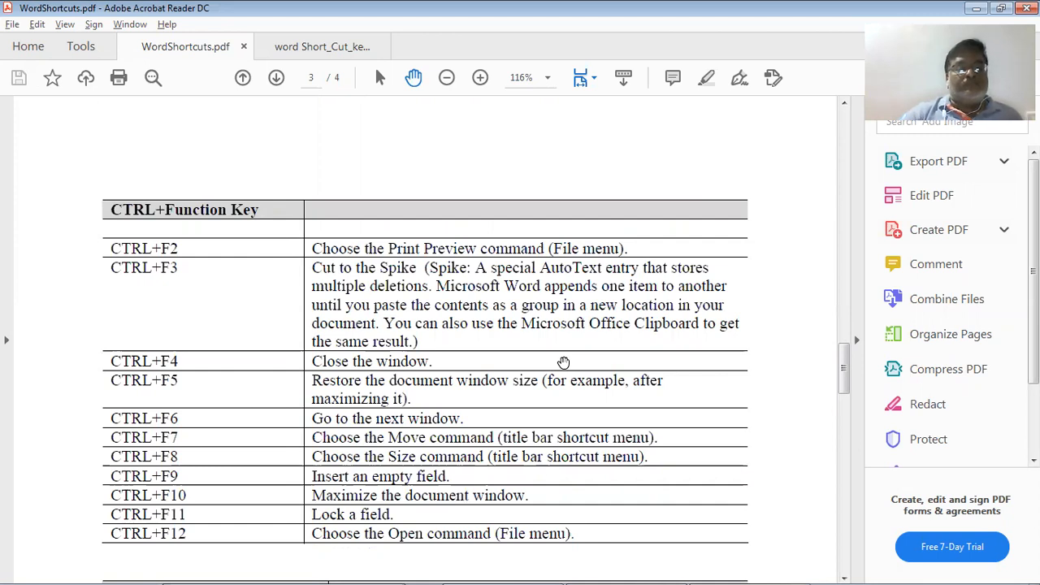
Compare Word's File Management entries with the PDF's CTRL+Function Key list, finishing in Word
{"action": "key", "text": "alt+Tab"}
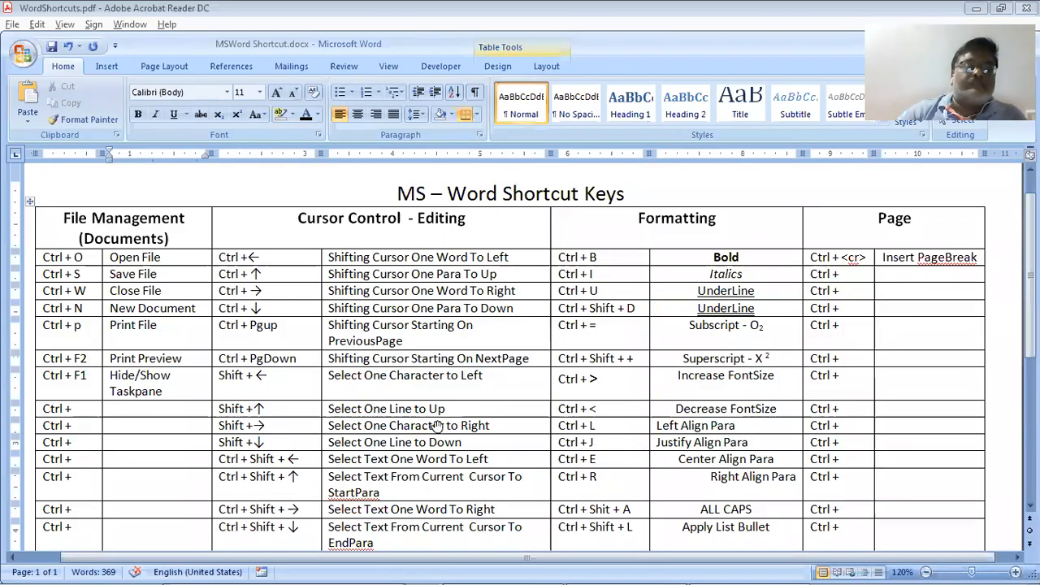
{"action": "key", "text": "alt+Tab"}
{"action": "key", "text": "alt+Tab"}
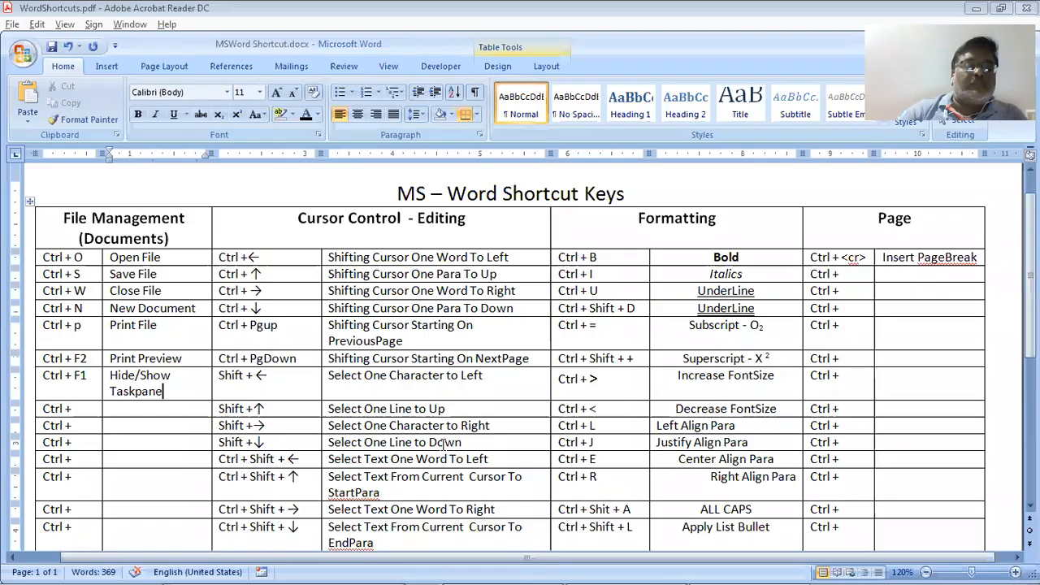
{"action": "key", "text": "alt+Tab"}
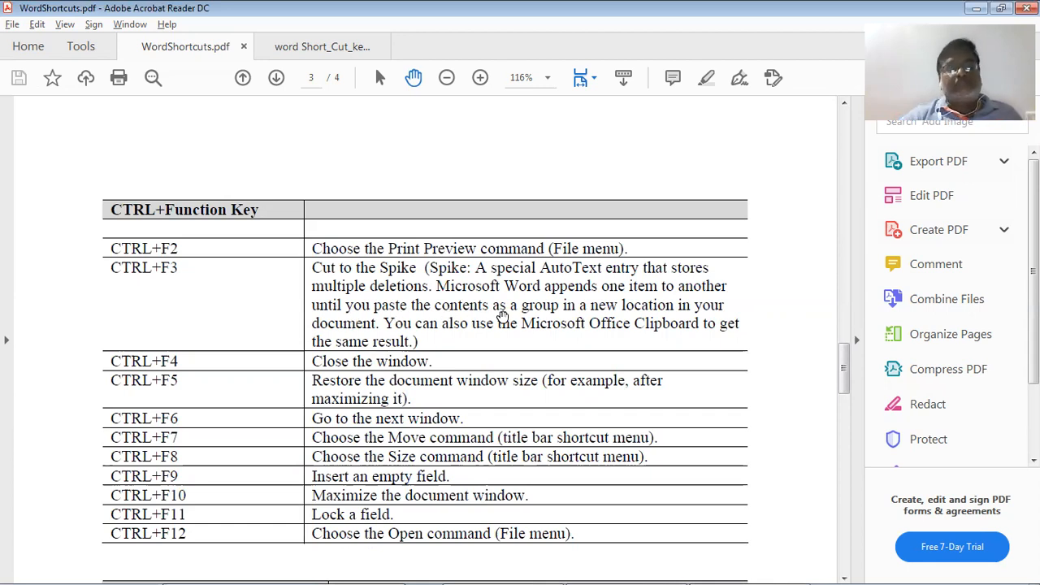
{"action": "key", "text": "alt+Tab"}
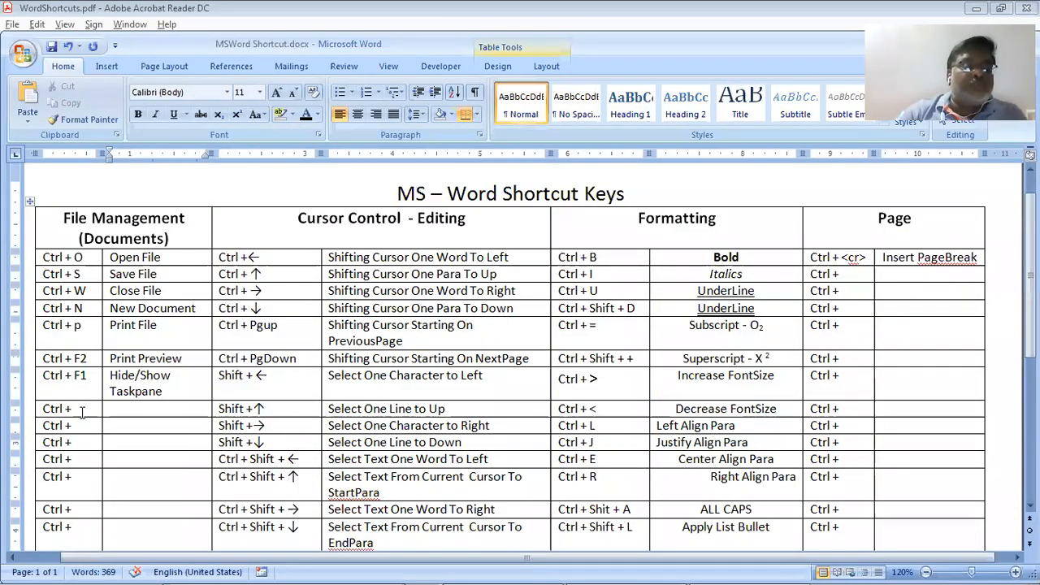
{"action": "key", "text": "alt+Tab"}
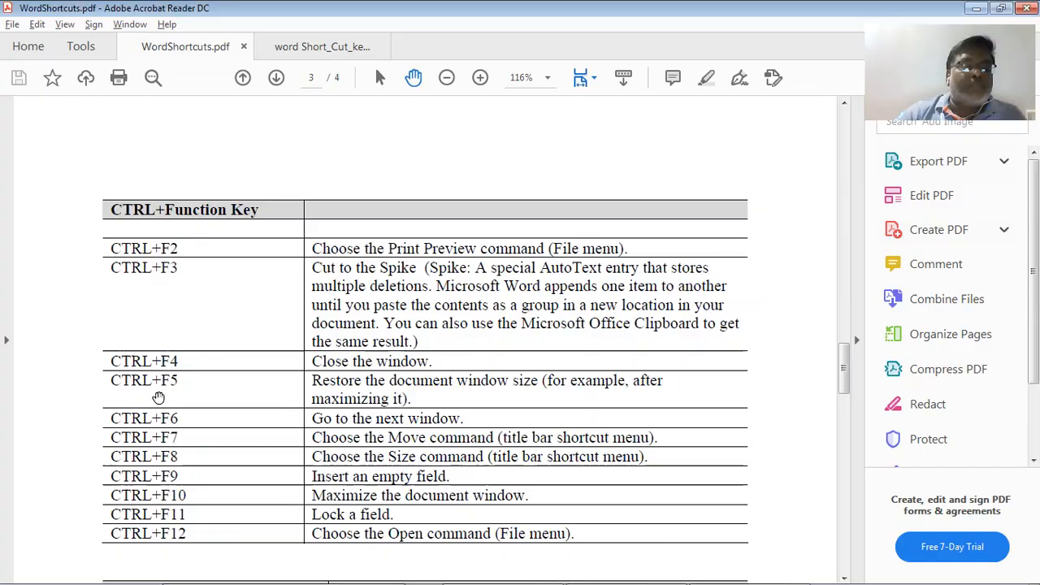
{"action": "key", "text": "alt+Tab"}
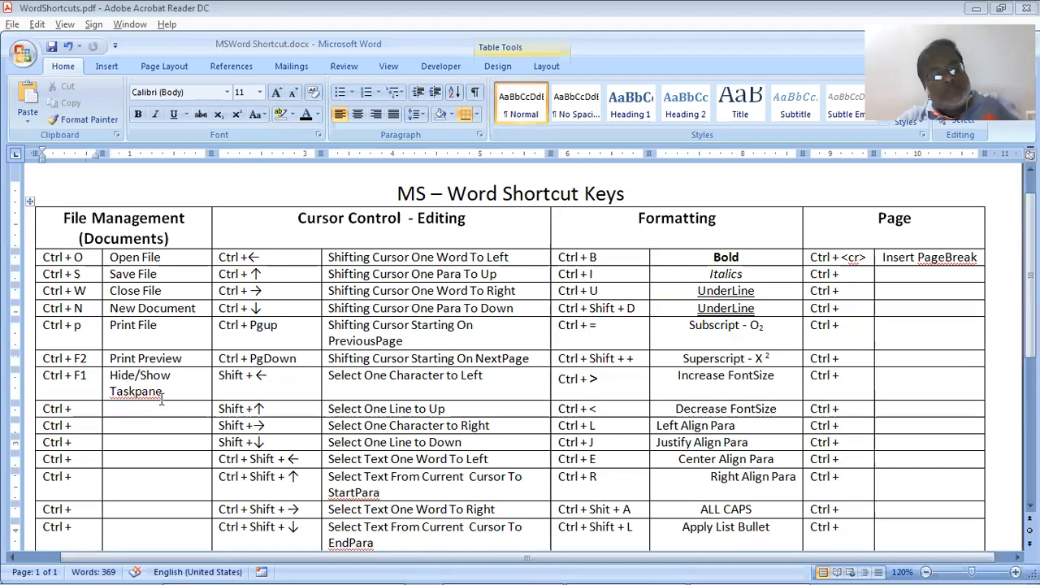
Close MSWord Shortcut.docx with Ctrl+W and reopen it from Recent Documents
{"action": "key", "text": "ctrl+w"}
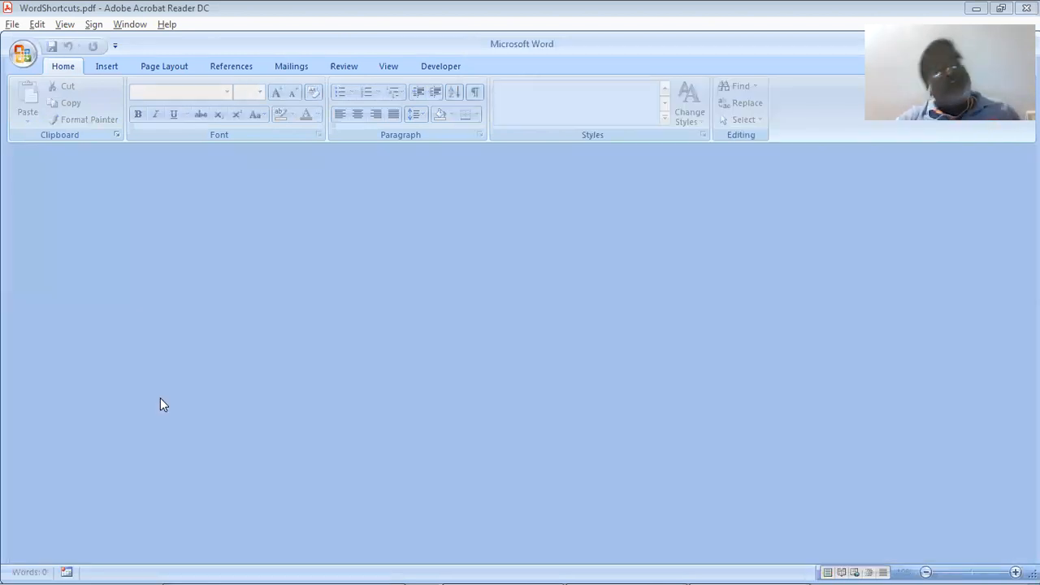
{"action": "left_click", "coordinate": [23, 55]}
{"action": "left_click", "coordinate": [132, 98]}
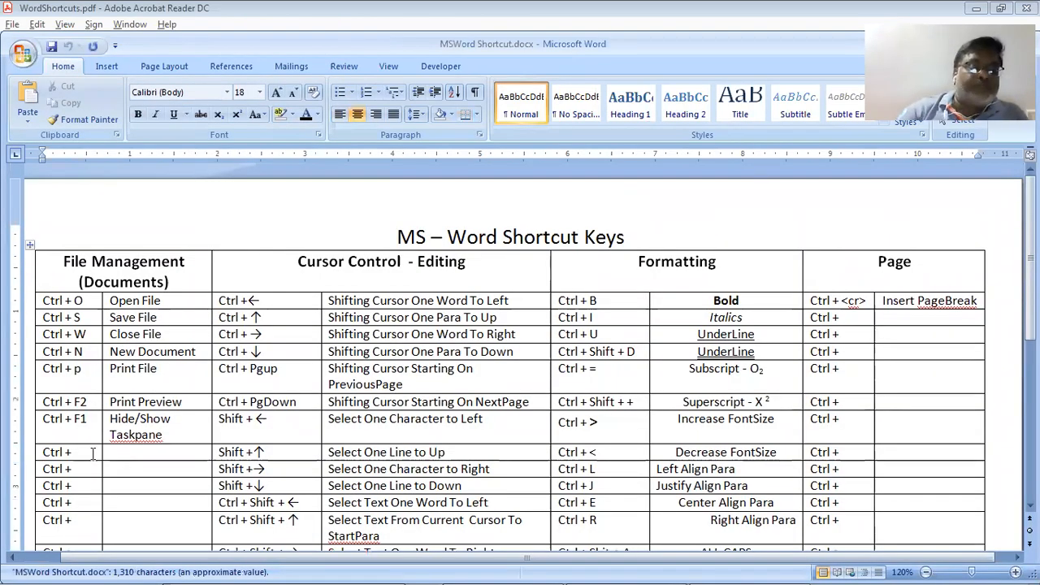
Add 'Ctrl + F4' under Ctrl + F1 with the description 'Close Window', checking it against the PDF
{"action": "left_click", "coordinate": [94, 453]}
{"action": "type", "text": "F4"}
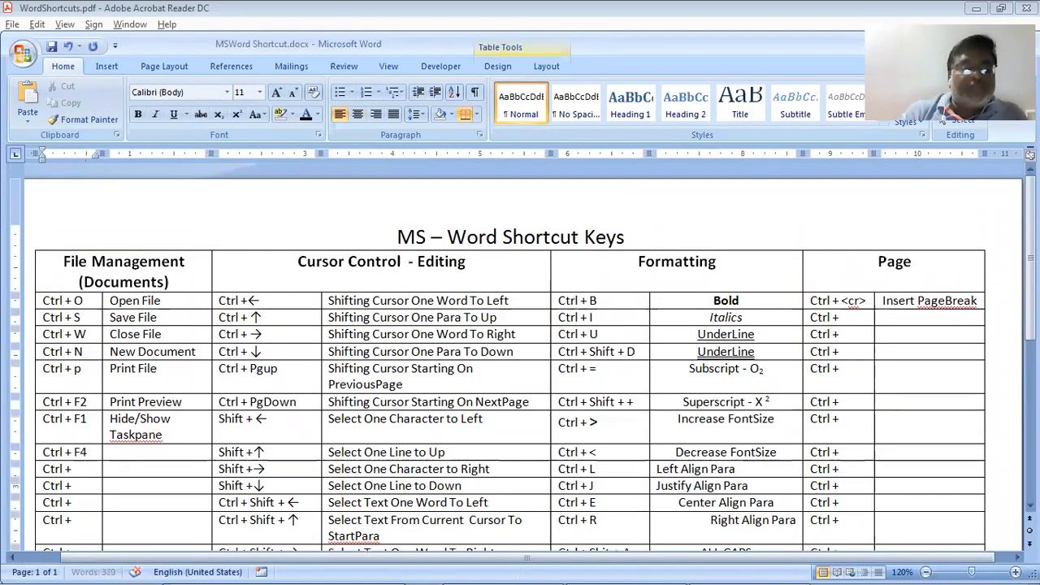
{"action": "key", "text": "Tab"}
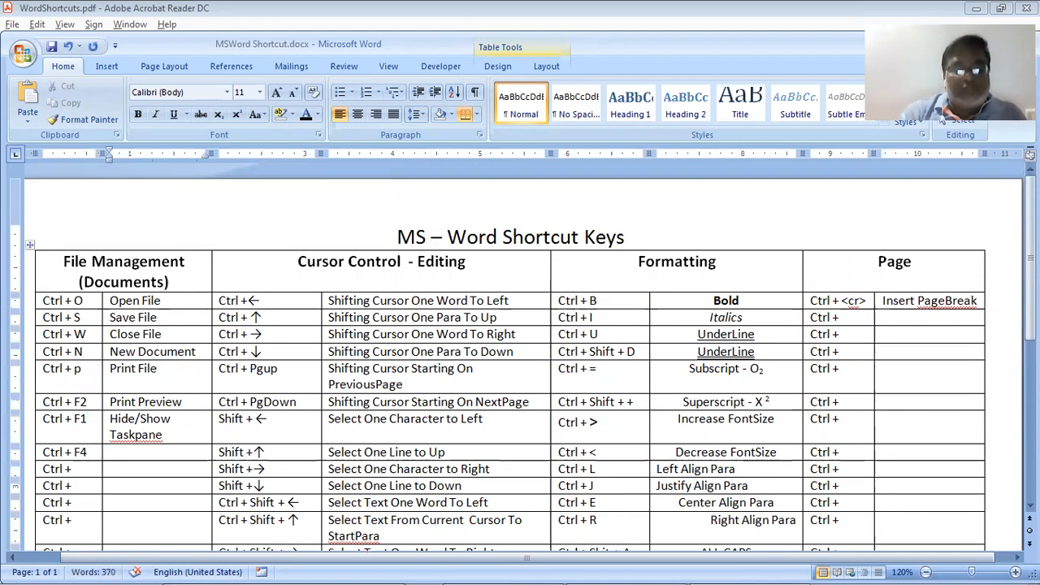
{"action": "type", "text": "Close Wi"}
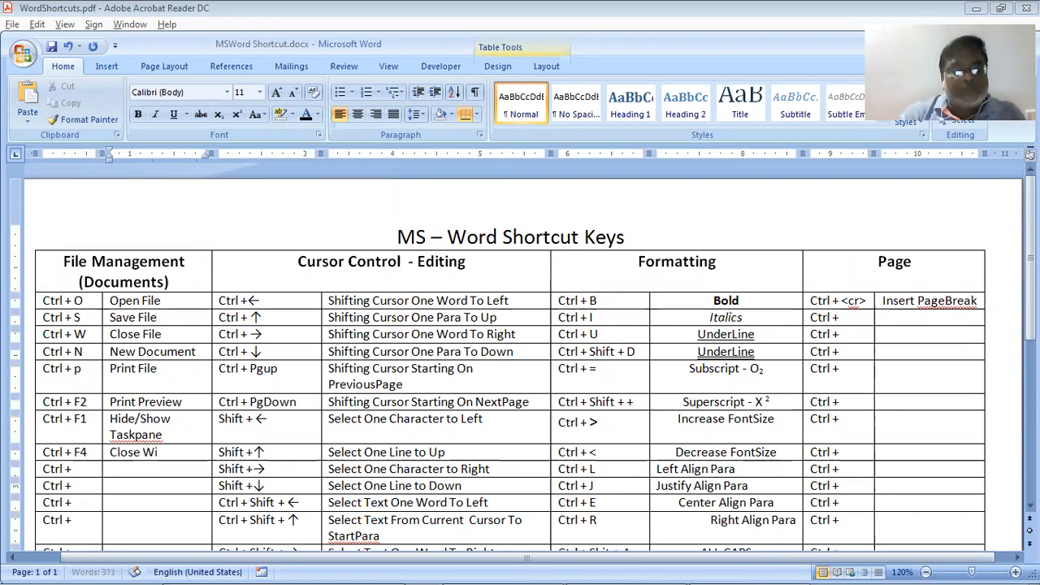
{"action": "type", "text": "ndow"}
{"action": "key", "text": "alt+Tab"}
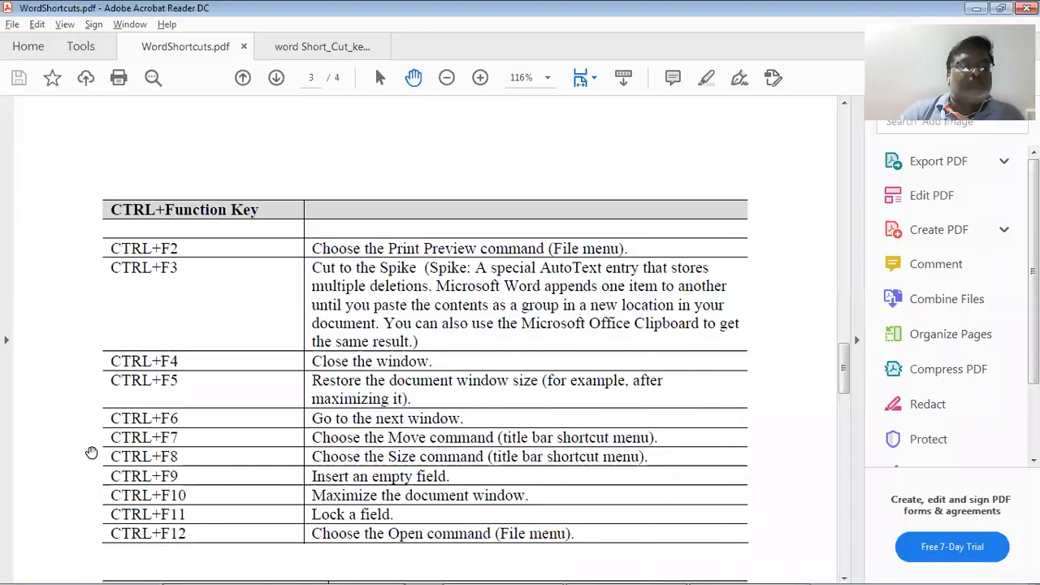
{"action": "key", "text": "alt+Tab"}
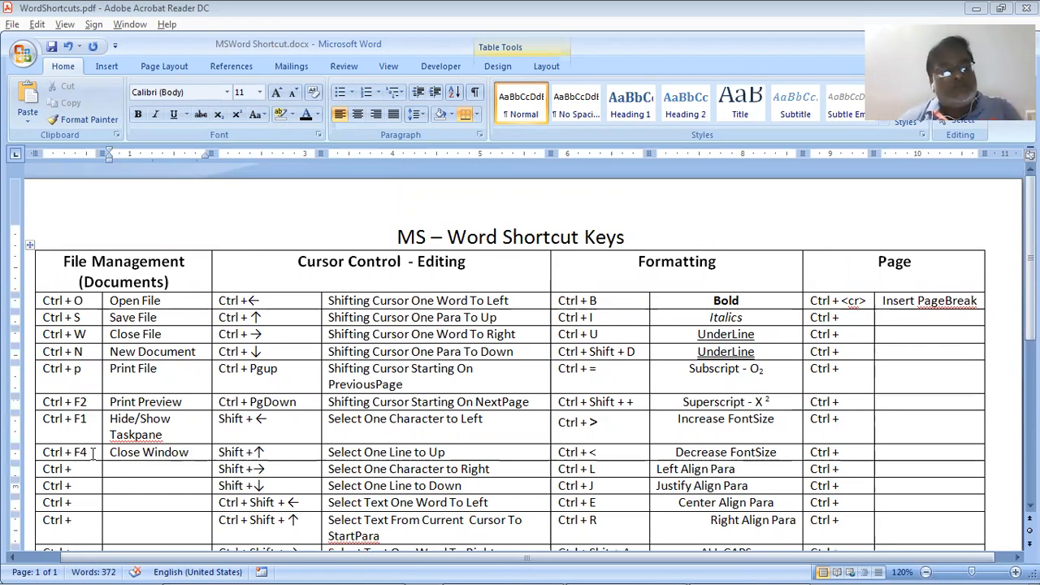
{"action": "key", "text": "alt+Tab"}
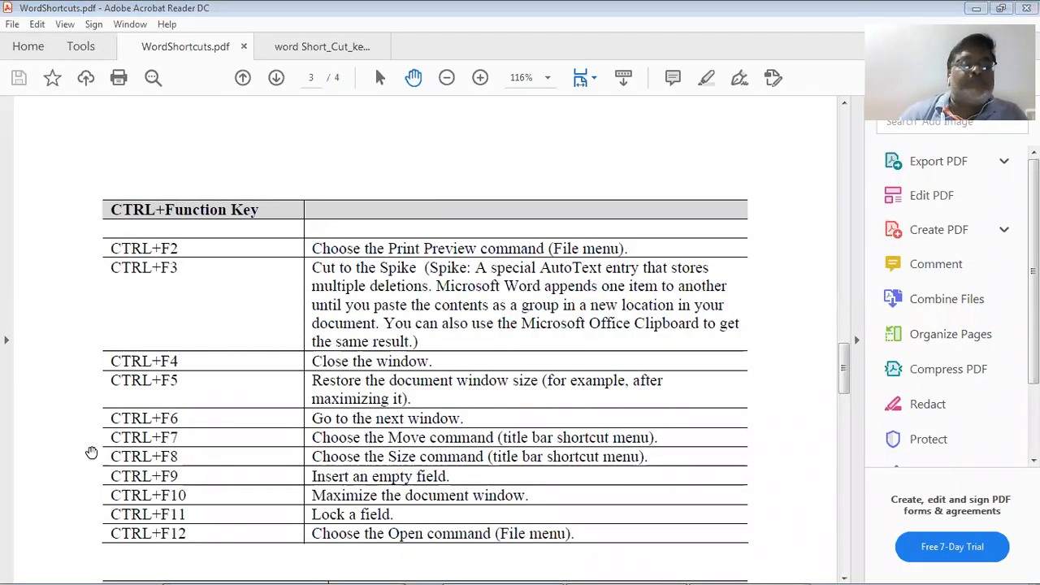
Resize the Word window, then maximize it and switch to WordShortcuts.pdf in Acrobat Reader
{"action": "key", "text": "alt+Tab"}
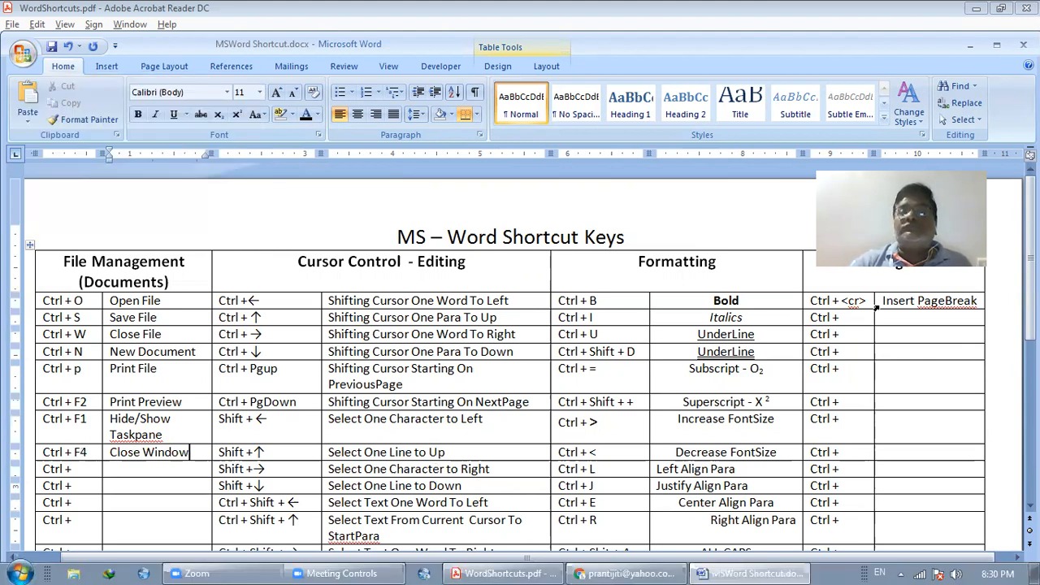
{"action": "left_click_drag", "start_coordinate": [5, 37], "coordinate": [114, 203]}
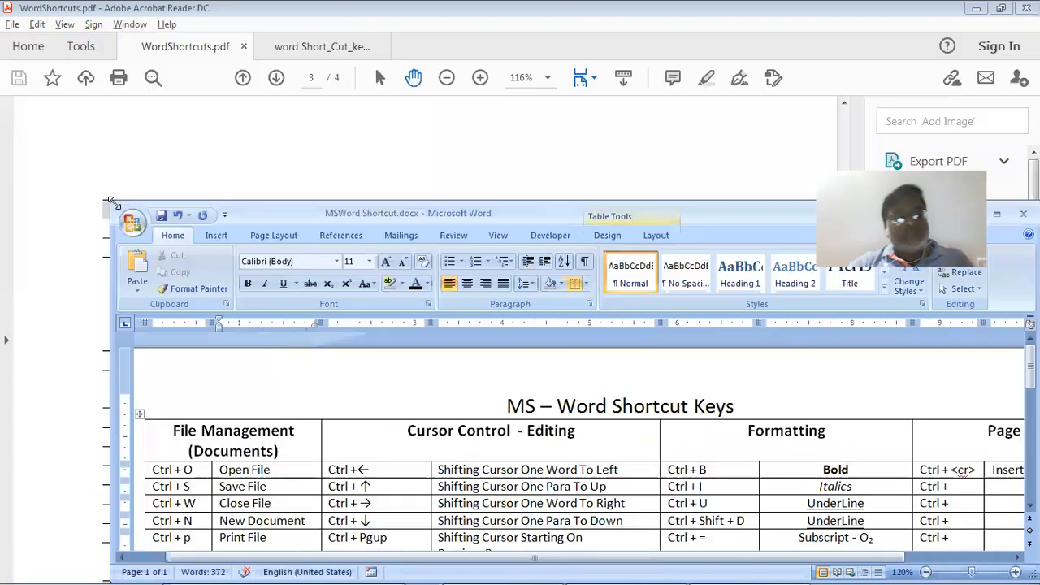
{"action": "double_click", "coordinate": [389, 212]}
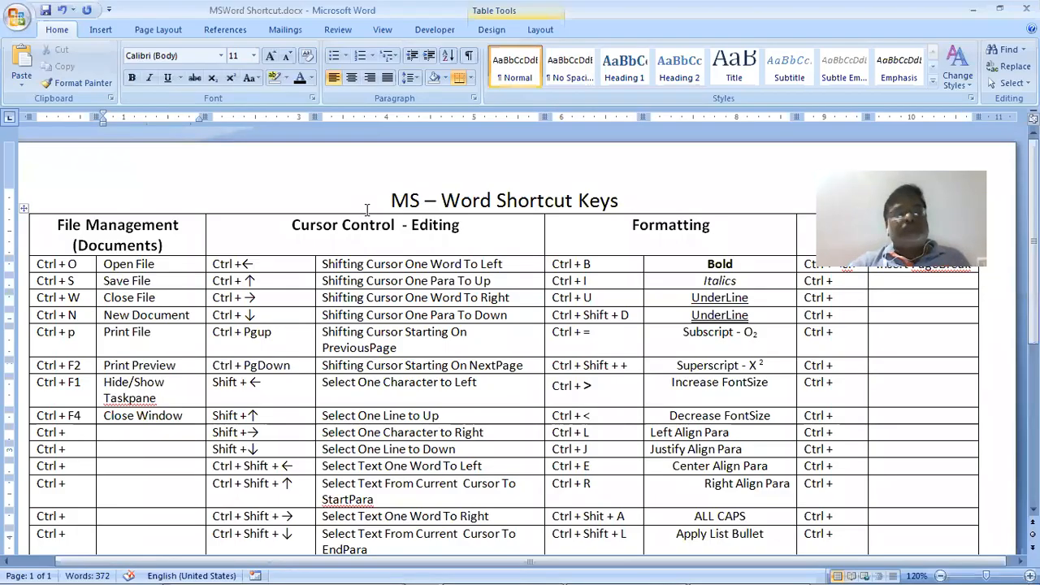
{"action": "key", "text": "alt+Tab"}
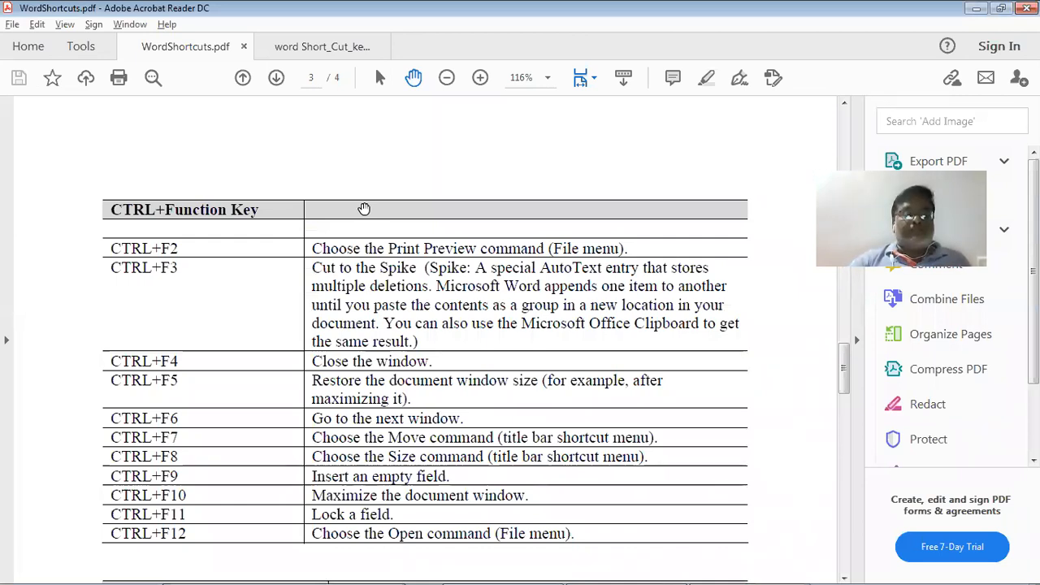
Scroll WordShortcuts.pdf past the CTRL+Function Key table to the ALT+SHIFT and CTRL+ALT tables on page 4
{"action": "scroll", "coordinate": [364, 209], "scroll_direction": "down", "scroll_amount": 3}
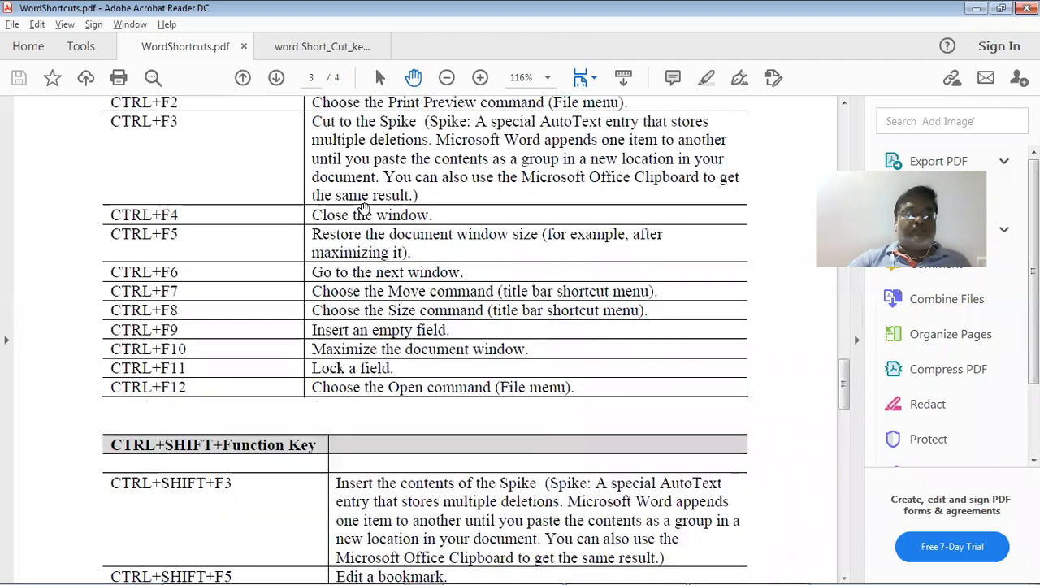
{"action": "scroll", "coordinate": [364, 209], "scroll_direction": "down", "scroll_amount": 2}
{"action": "scroll", "coordinate": [364, 209], "scroll_direction": "down", "scroll_amount": 2}
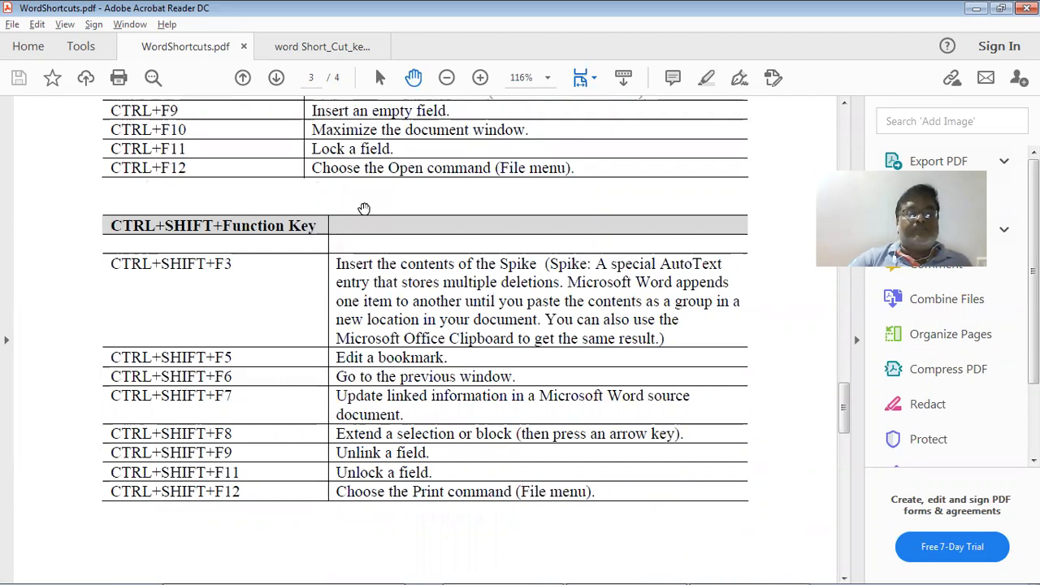
{"action": "scroll", "coordinate": [364, 209], "scroll_direction": "down", "scroll_amount": 3}
{"action": "scroll", "coordinate": [364, 209], "scroll_direction": "down", "scroll_amount": 3}
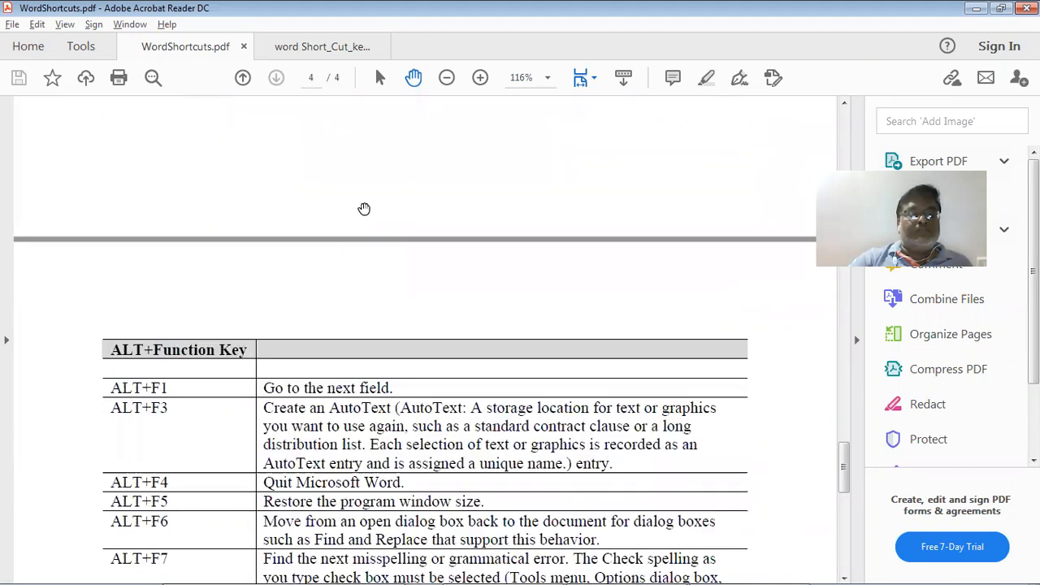
{"action": "scroll", "coordinate": [364, 209], "scroll_direction": "down", "scroll_amount": 3}
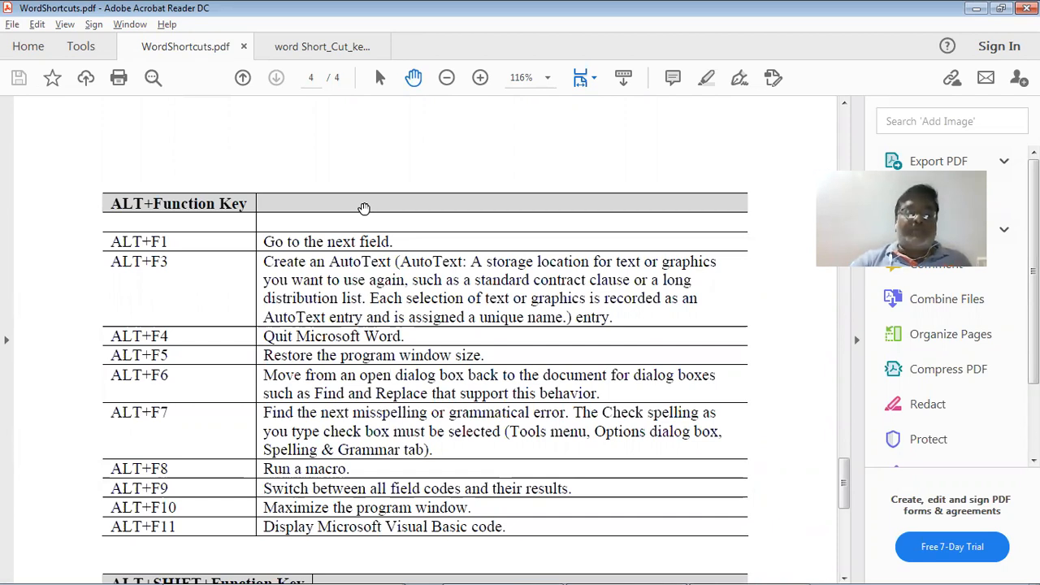
{"action": "scroll", "coordinate": [365, 209], "scroll_direction": "down", "scroll_amount": 3}
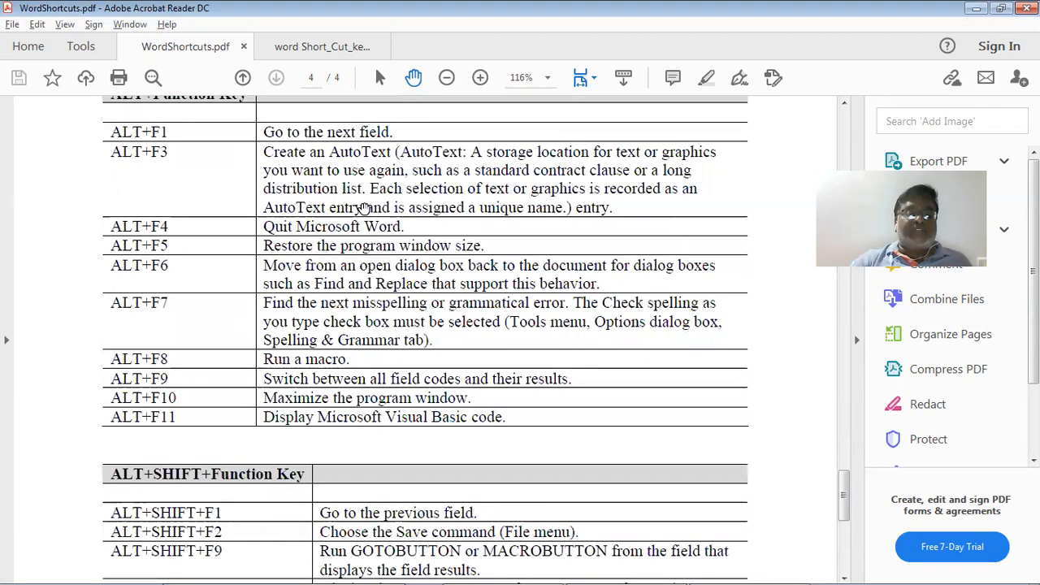
{"action": "scroll", "coordinate": [364, 208], "scroll_direction": "down", "scroll_amount": 4}
{"action": "scroll", "coordinate": [364, 209], "scroll_direction": "down", "scroll_amount": 3}
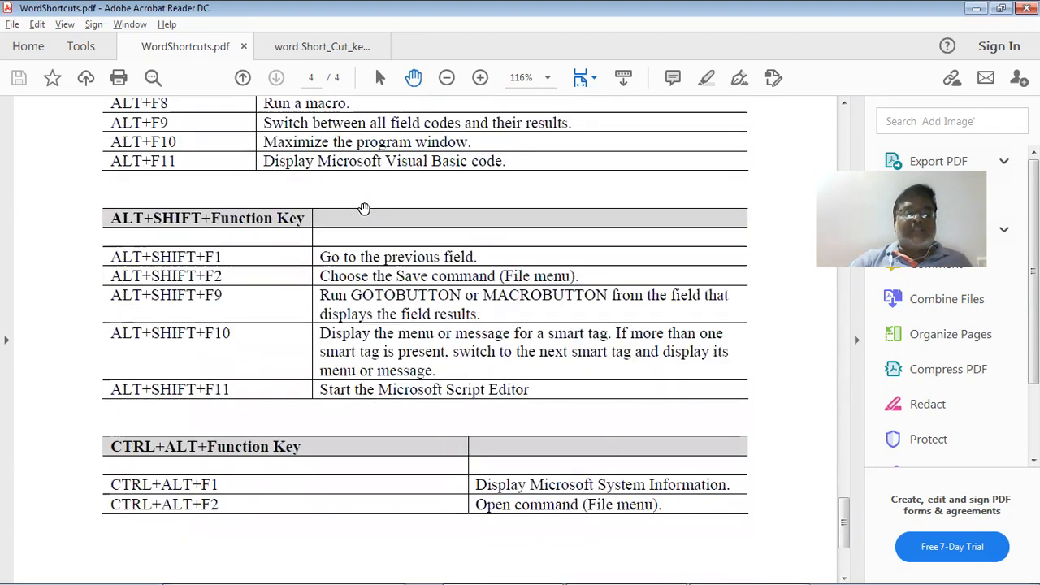
{"action": "scroll", "coordinate": [365, 209], "scroll_direction": "down", "scroll_amount": 5}
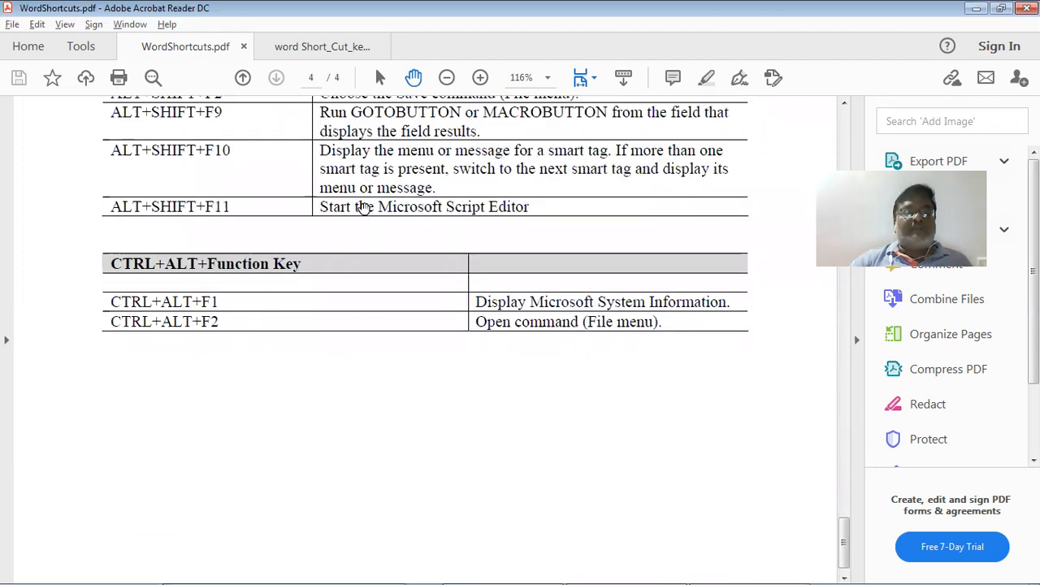
{"action": "scroll", "coordinate": [364, 209], "scroll_direction": "up", "scroll_amount": 7}
{"action": "scroll", "coordinate": [364, 209], "scroll_direction": "down", "scroll_amount": 8}
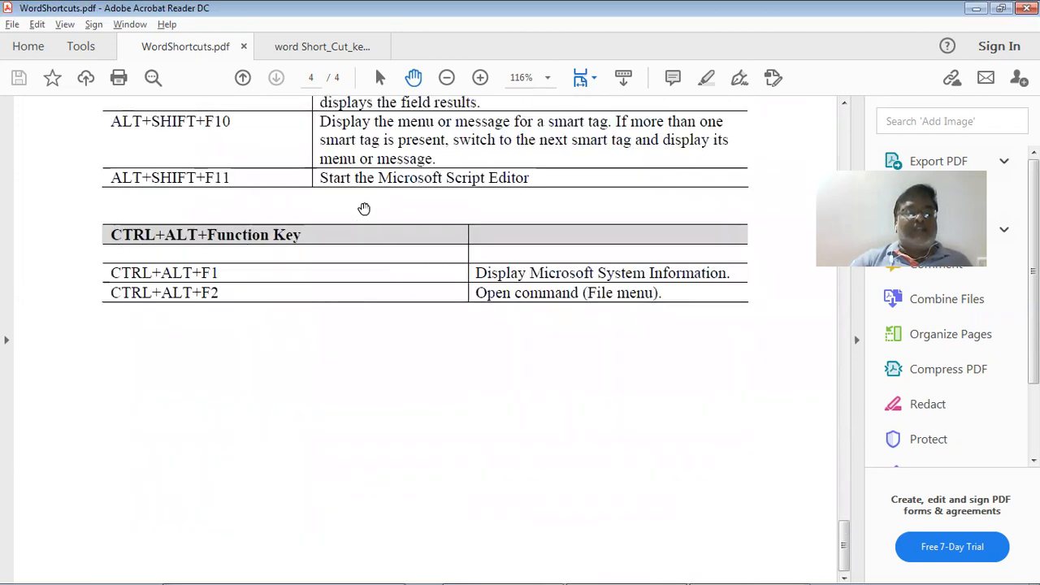
{"action": "scroll", "coordinate": [286, 215], "scroll_direction": "up", "scroll_amount": 6}
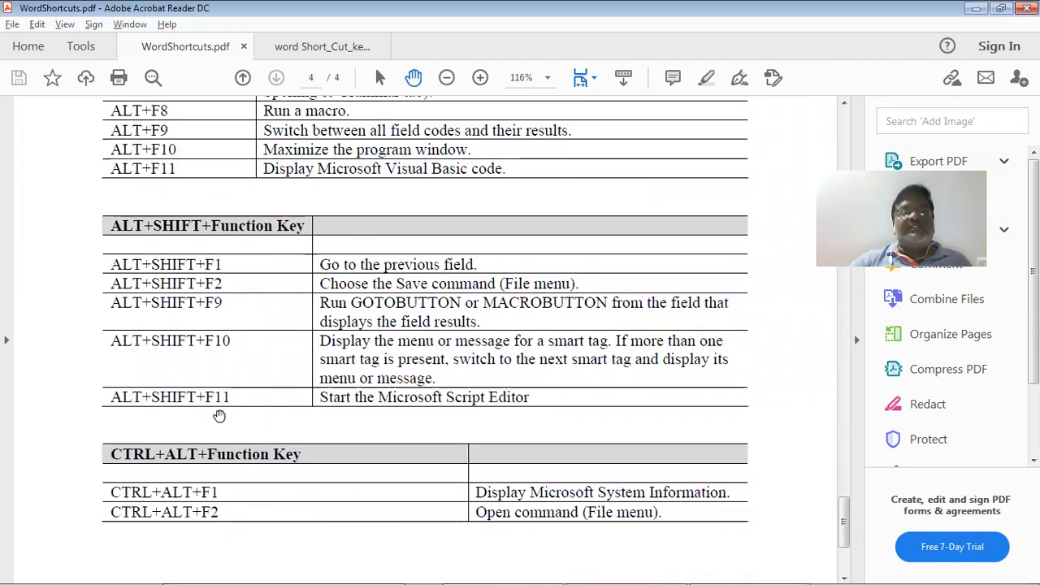
Switch to word Short_Cut_keys.pdf and read down to the font-size shortcuts on page 2
{"action": "left_click", "coordinate": [328, 49]}
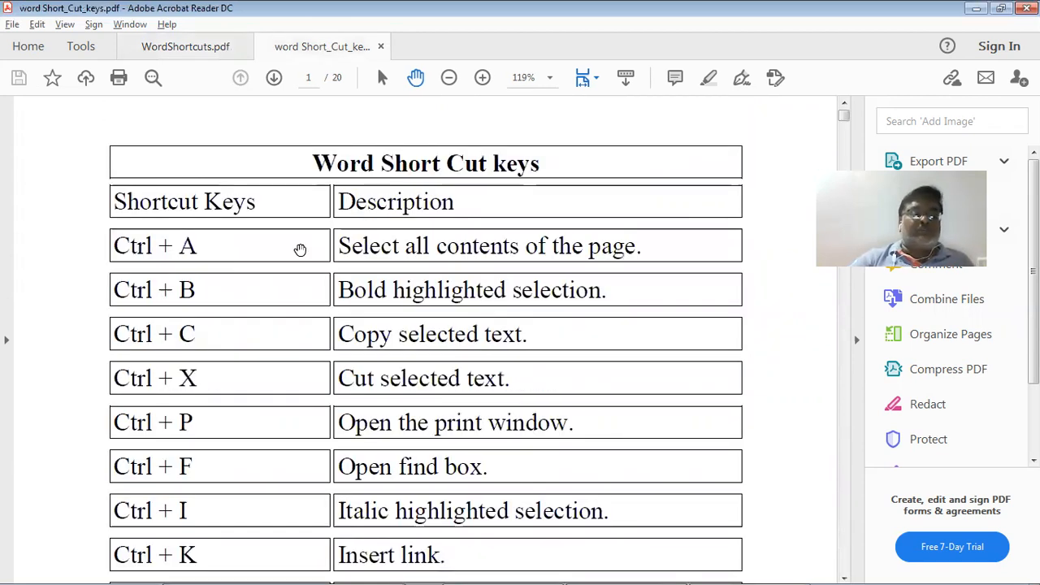
{"action": "scroll", "coordinate": [300, 250], "scroll_direction": "down", "scroll_amount": 5}
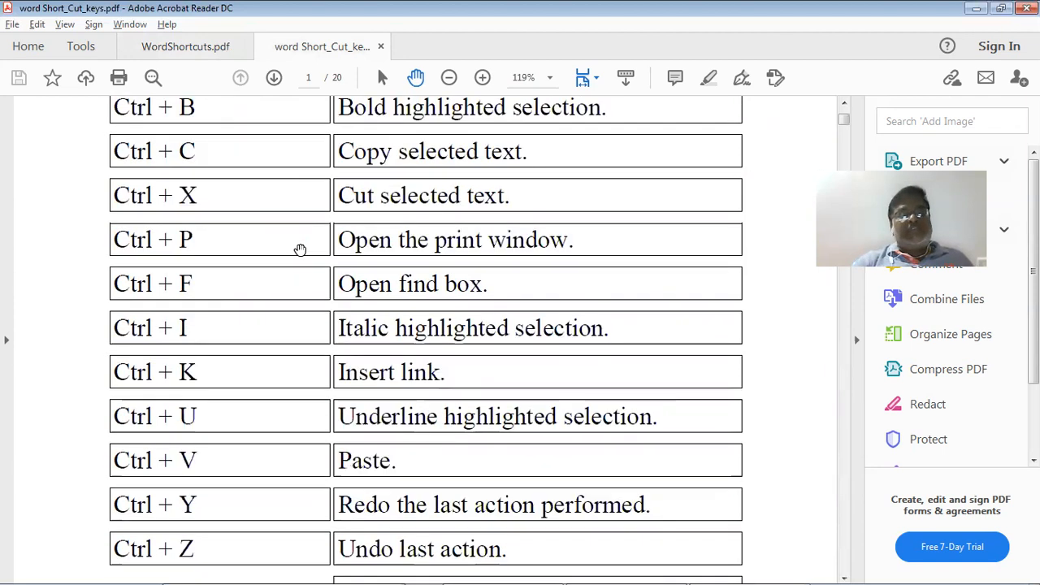
{"action": "scroll", "coordinate": [300, 249], "scroll_direction": "down", "scroll_amount": 4}
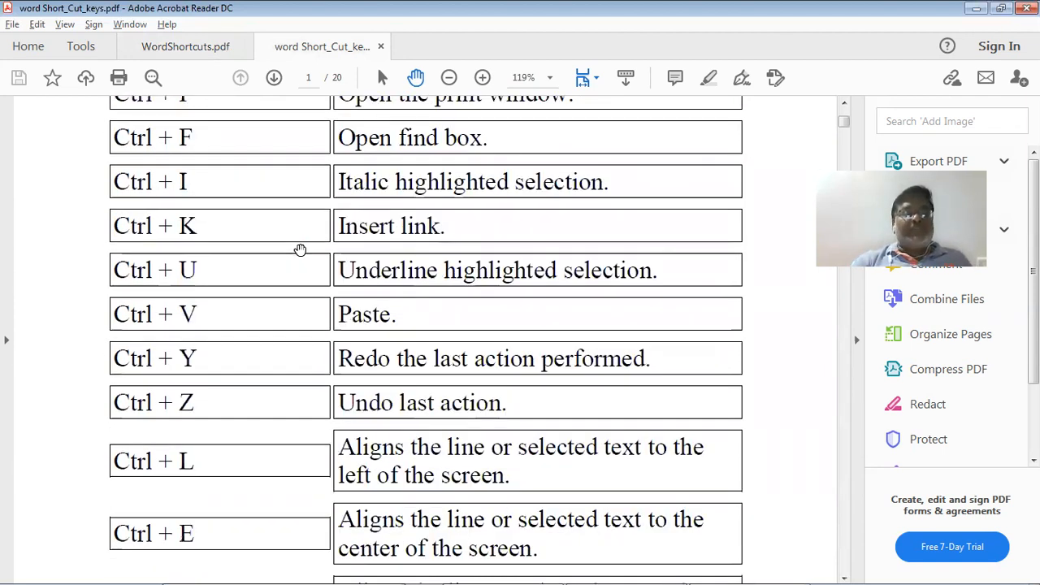
{"action": "scroll", "coordinate": [299, 249], "scroll_direction": "down", "scroll_amount": 4}
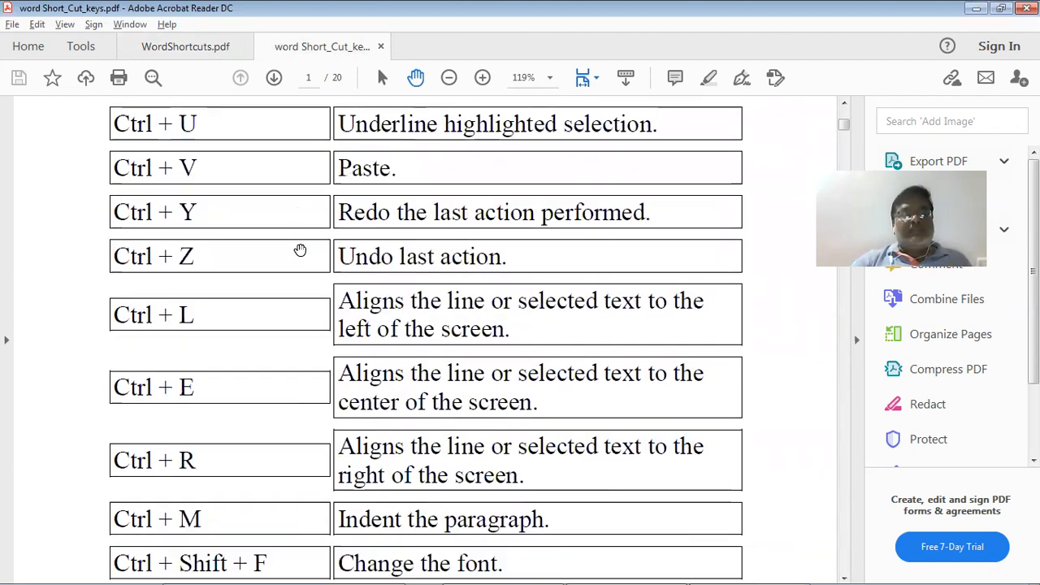
{"action": "scroll", "coordinate": [300, 249], "scroll_direction": "down", "scroll_amount": 7}
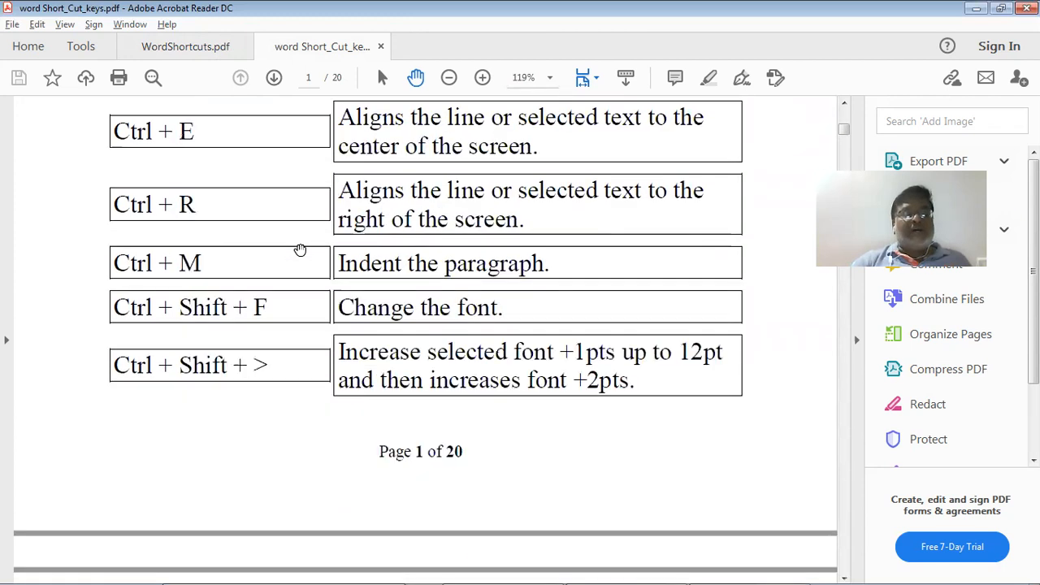
{"action": "scroll", "coordinate": [300, 249], "scroll_direction": "down", "scroll_amount": 9}
{"action": "scroll", "coordinate": [300, 249], "scroll_direction": "down", "scroll_amount": 4}
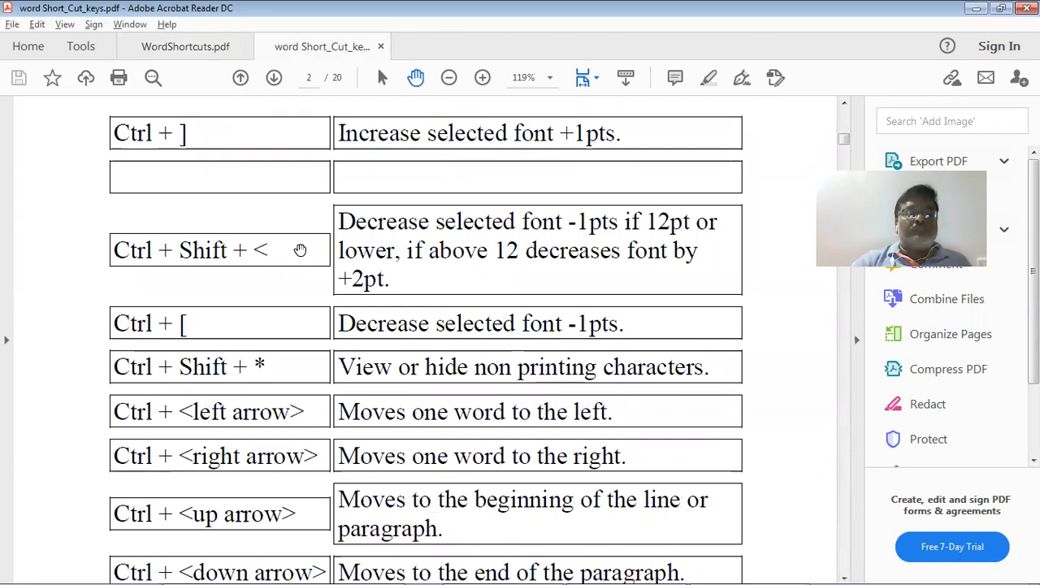
{"action": "scroll", "coordinate": [300, 250], "scroll_direction": "down", "scroll_amount": 2}
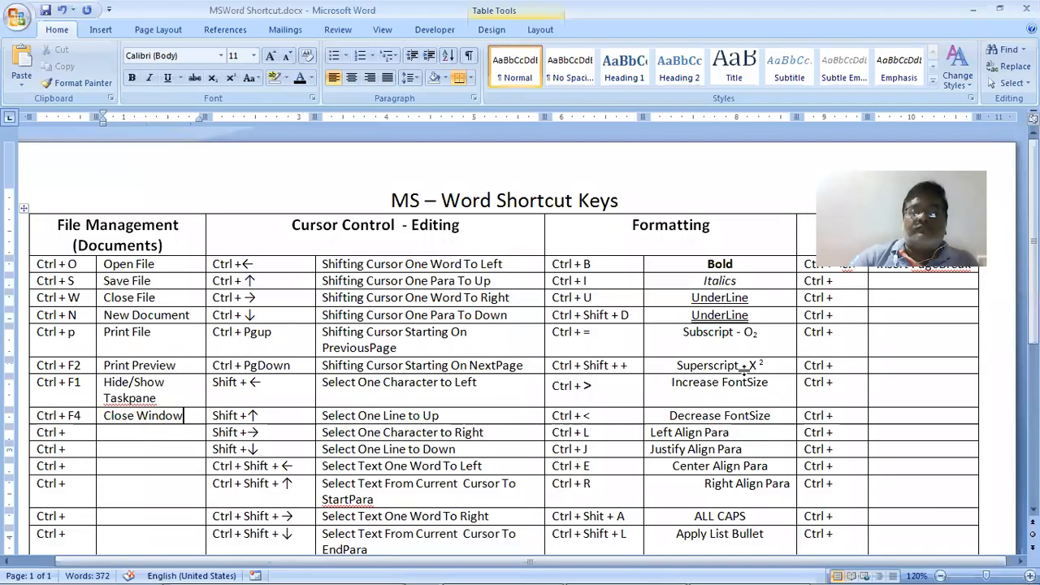
Enter Ctrl + [ below Shift + F3, described as 'Decrease FontSize 1 Point'
{"action": "scroll", "coordinate": [600, 334], "scroll_direction": "down", "scroll_amount": 5}
{"action": "left_click", "coordinate": [599, 344]}
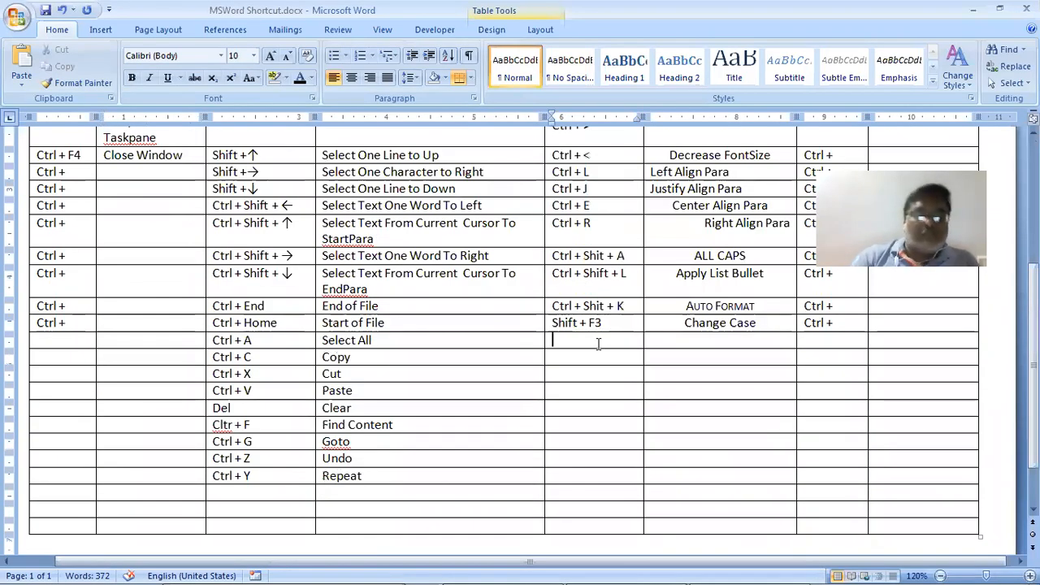
{"action": "type", "text": "Ctrl"}
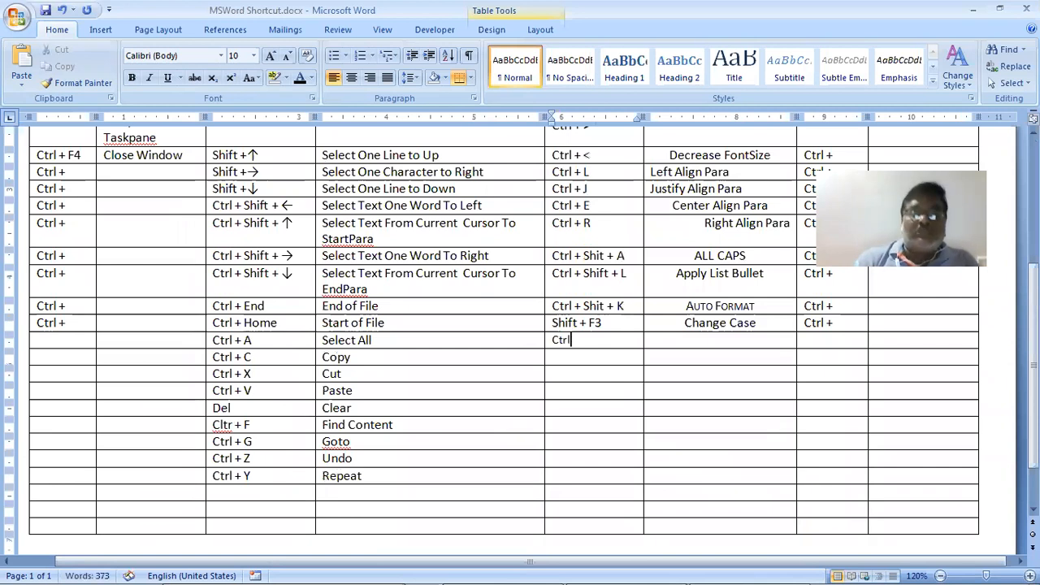
{"action": "type", "text": " +"}
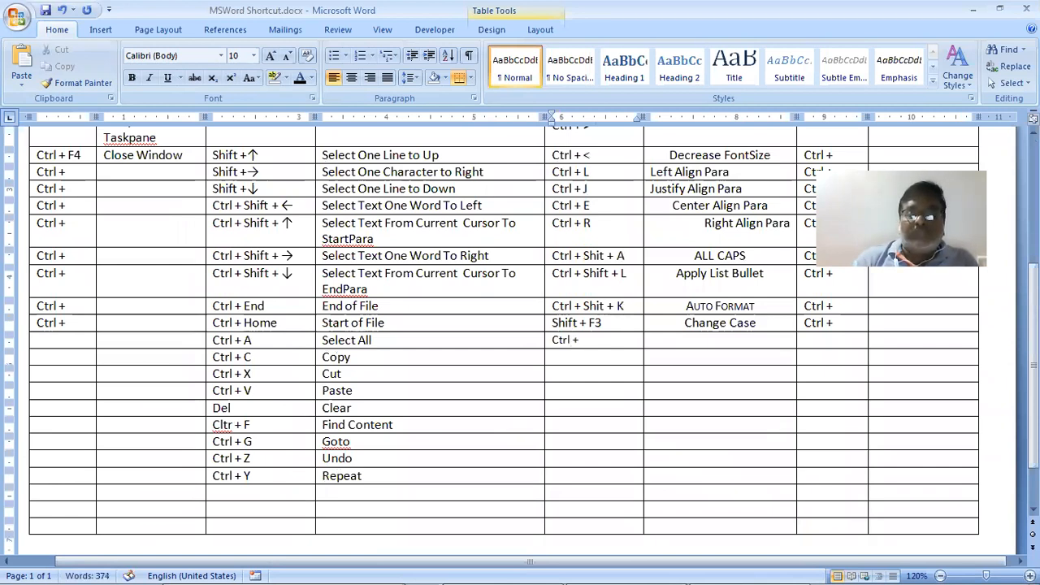
{"action": "type", "text": " ["}
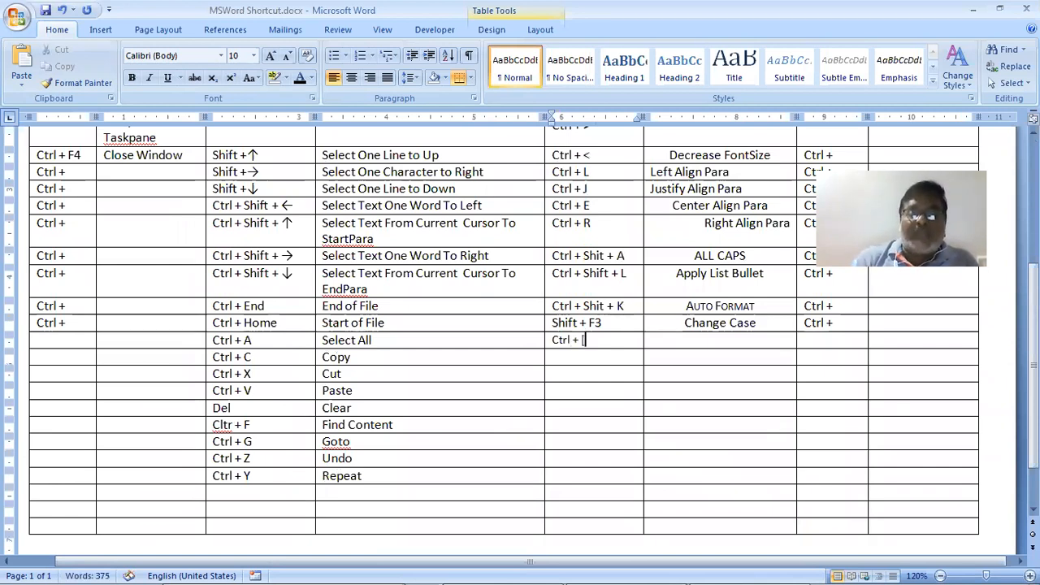
{"action": "key", "text": "Tab"}
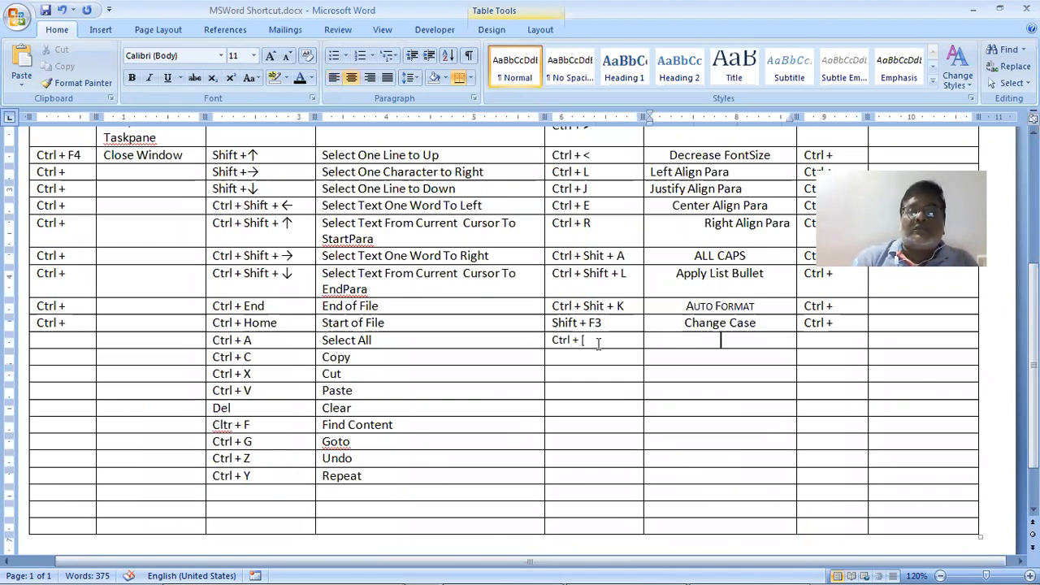
{"action": "key", "text": "alt+Tab"}
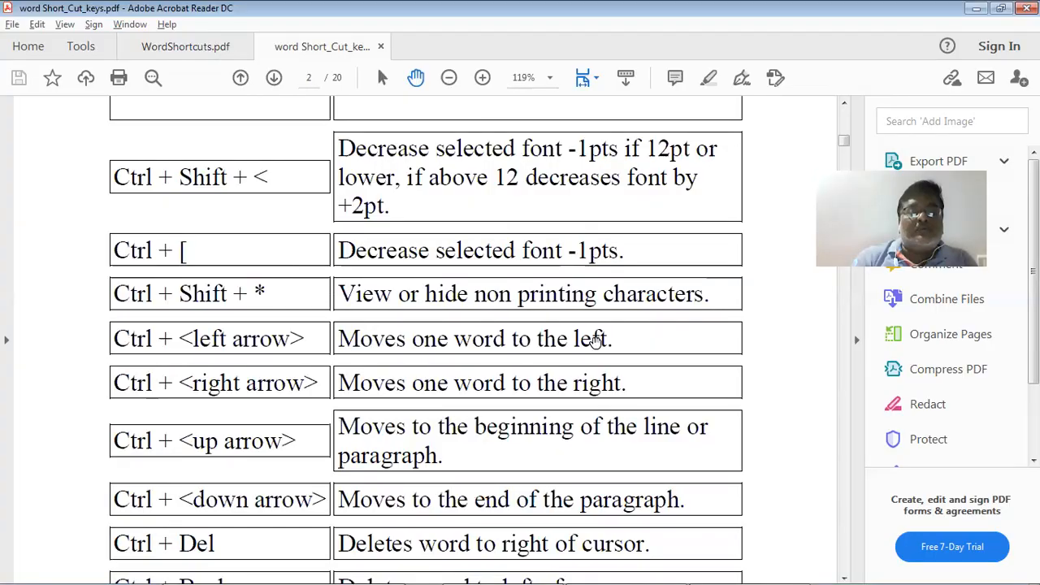
{"action": "key", "text": "alt+Tab"}
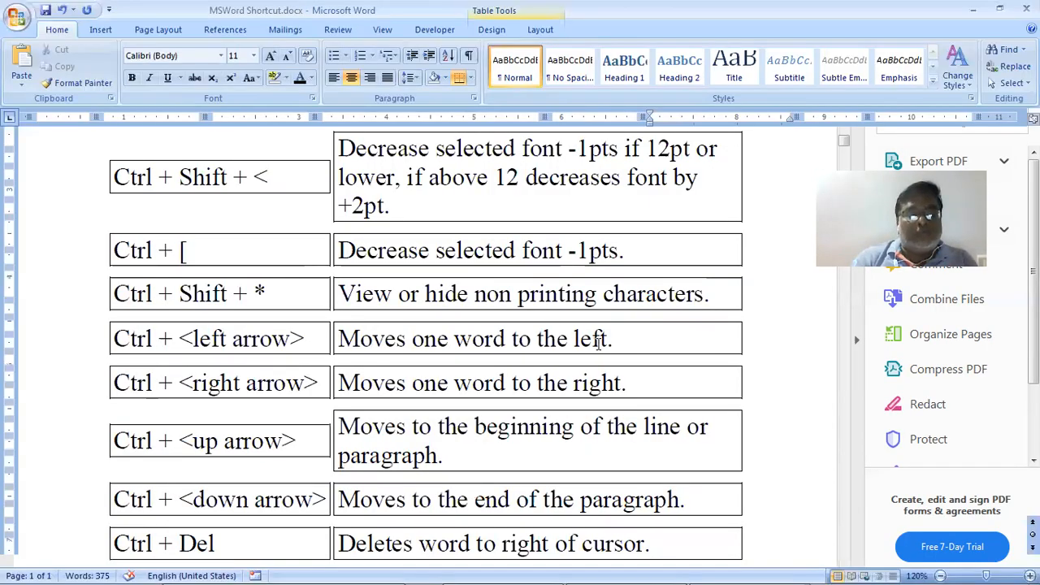
{"action": "type", "text": "Dectr"}
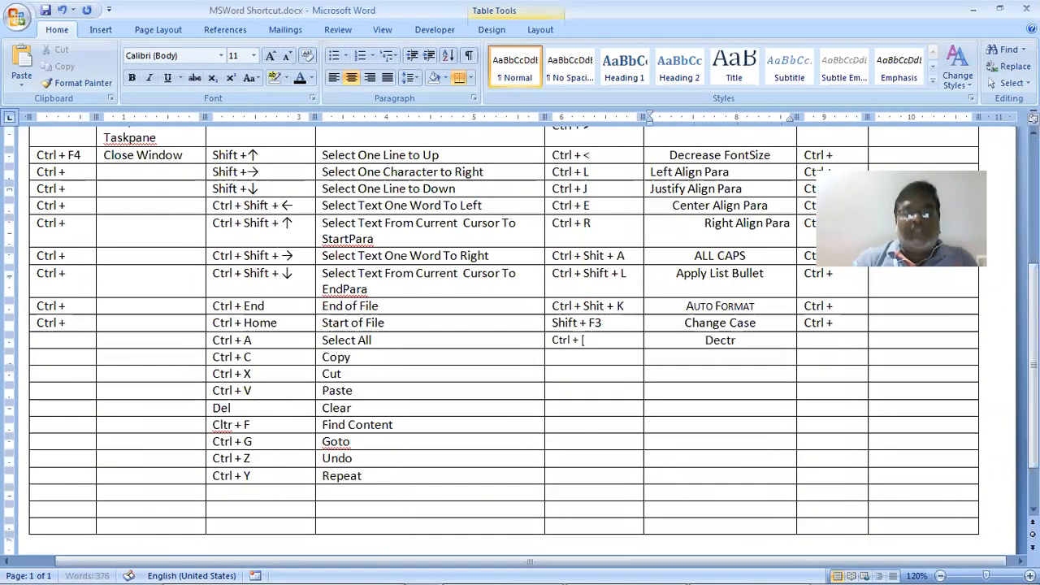
{"action": "type", "text": "ese"}
{"action": "key", "text": "BackSpace"}
{"action": "key", "text": "BackSpace"}
{"action": "key", "text": "BackSpace"}
{"action": "key", "text": "BackSpace"}
{"action": "key", "text": "BackSpace"}
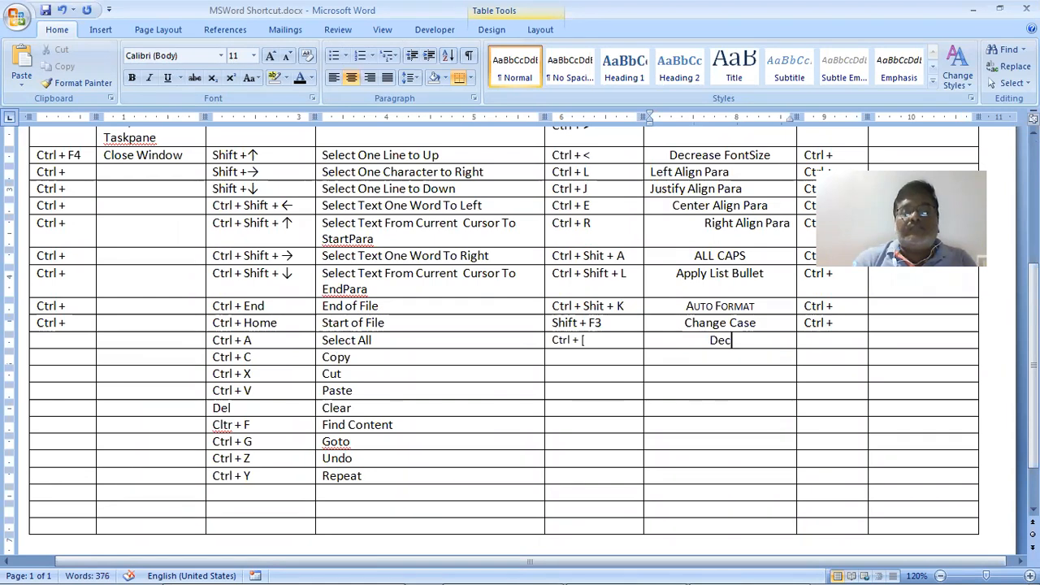
{"action": "type", "text": "rease"}
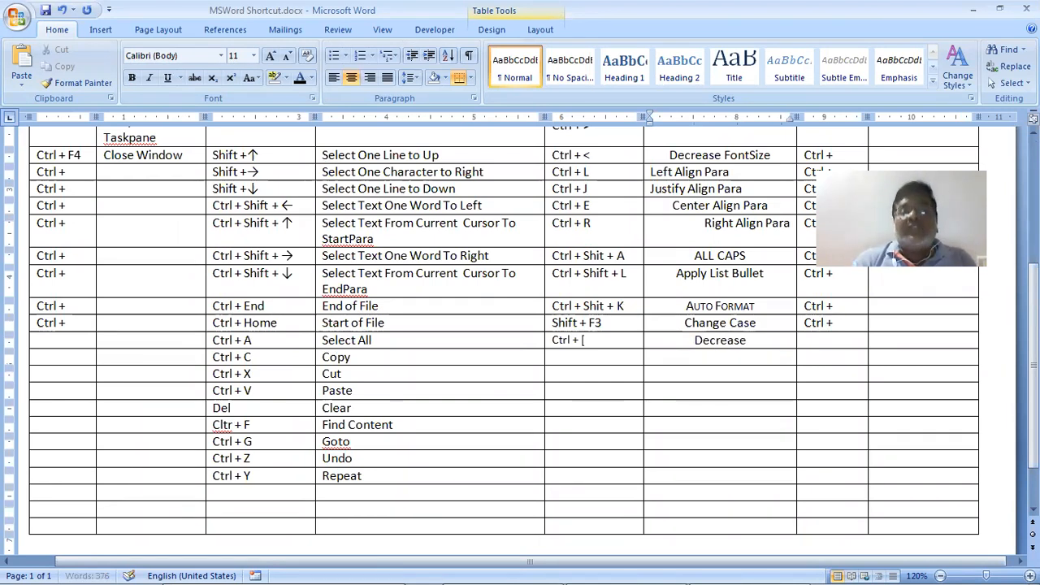
{"action": "type", "text": " Font"}
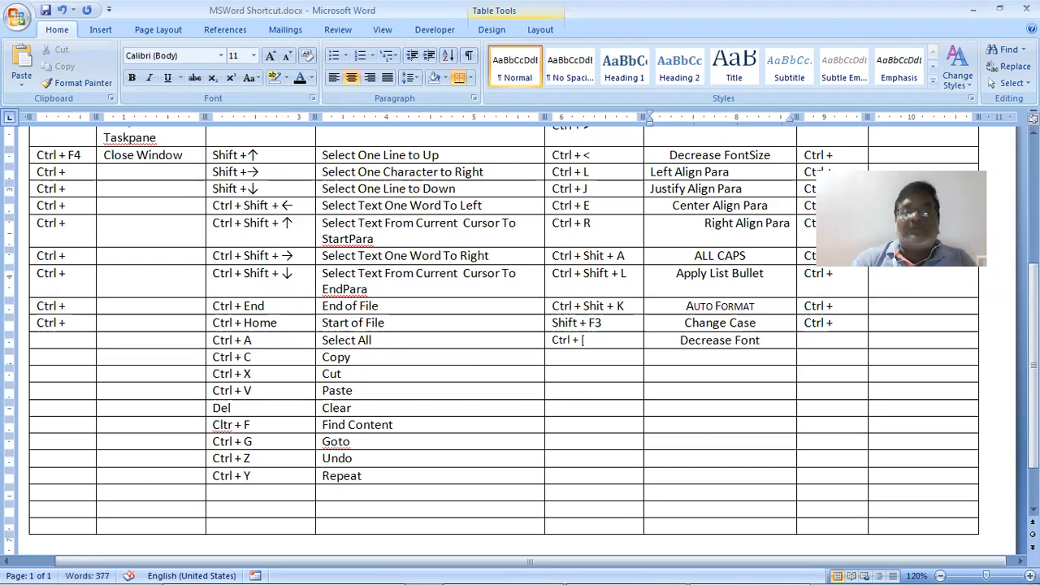
{"action": "type", "text": "Size"}
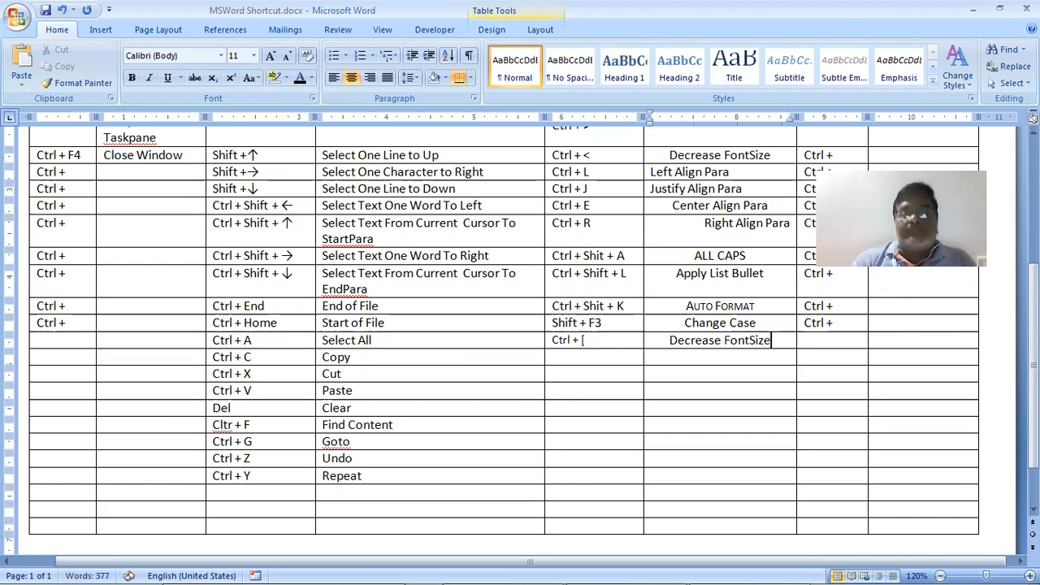
{"action": "type", "text": " 1"}
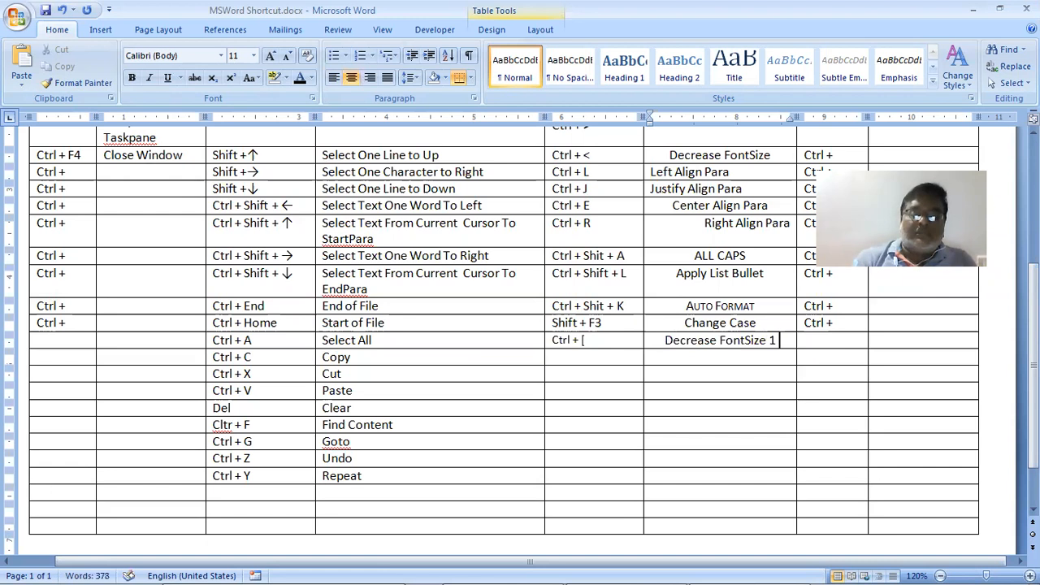
{"action": "type", "text": " Point"}
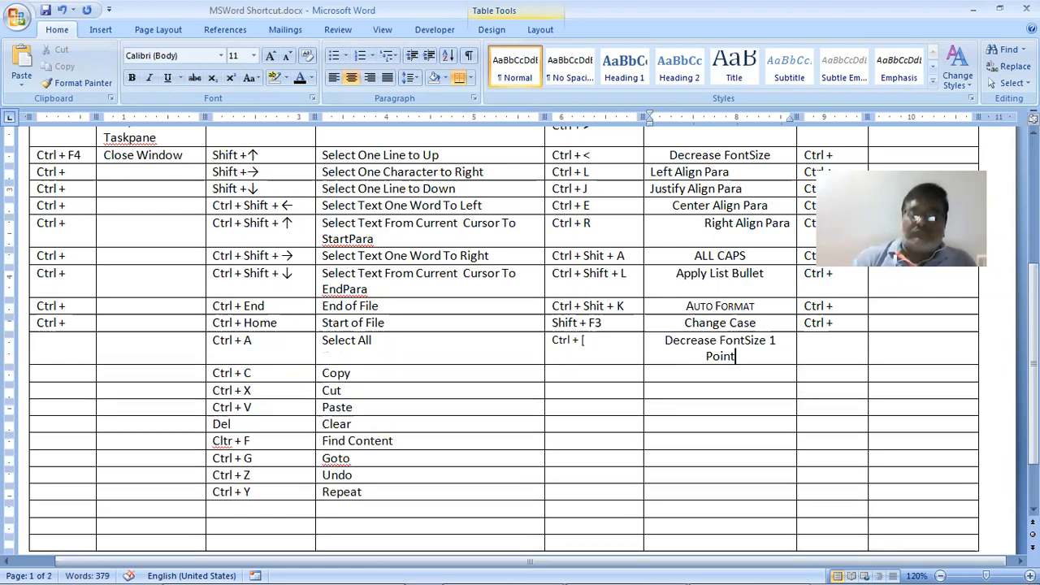
{"action": "key", "text": "shift+Up"}
{"action": "key", "text": "shift+Down"}
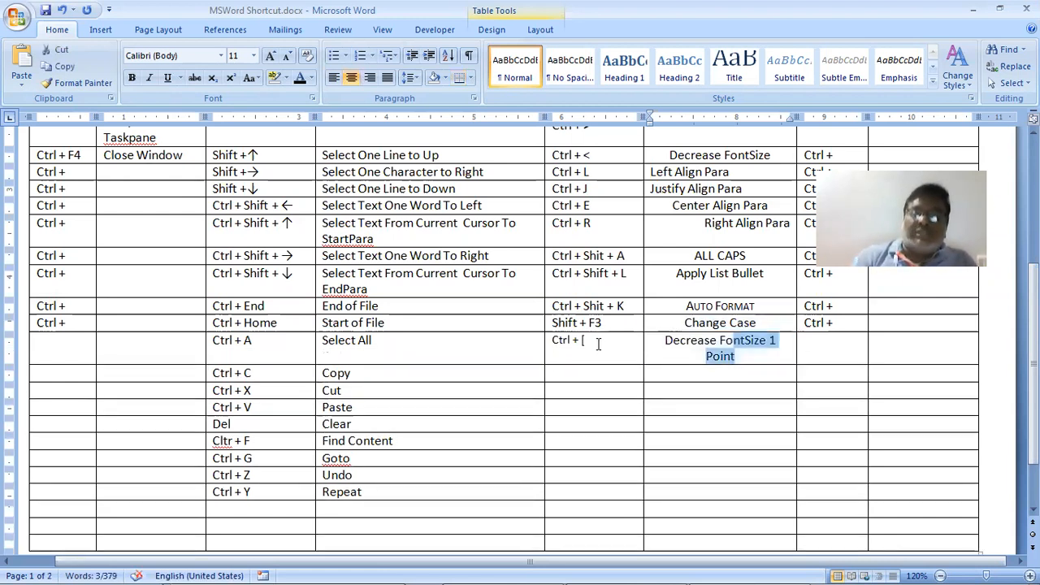
{"action": "key", "text": "shift+Home"}
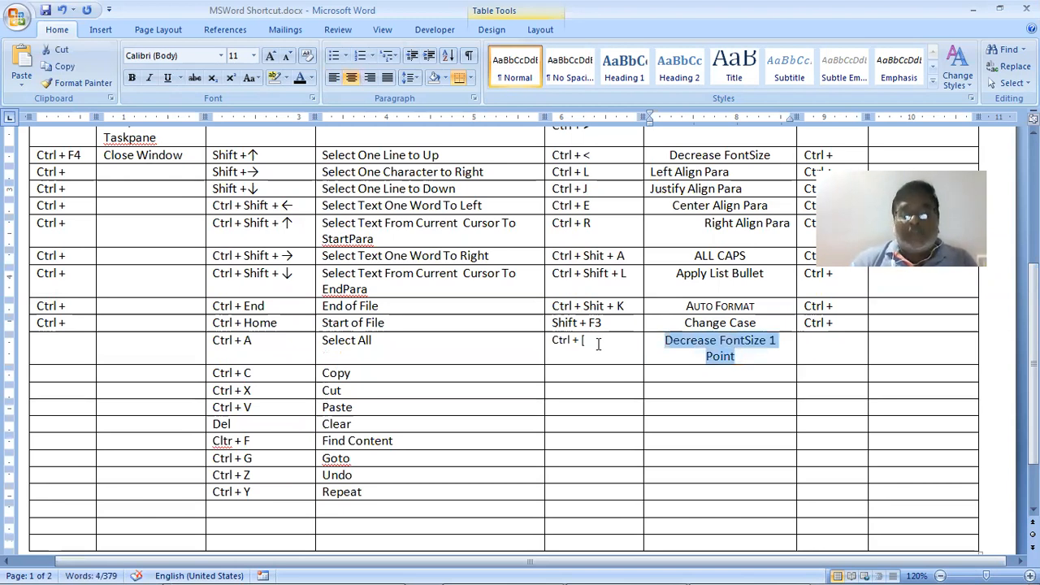
{"action": "key", "text": "ctrl+bracketleft"}
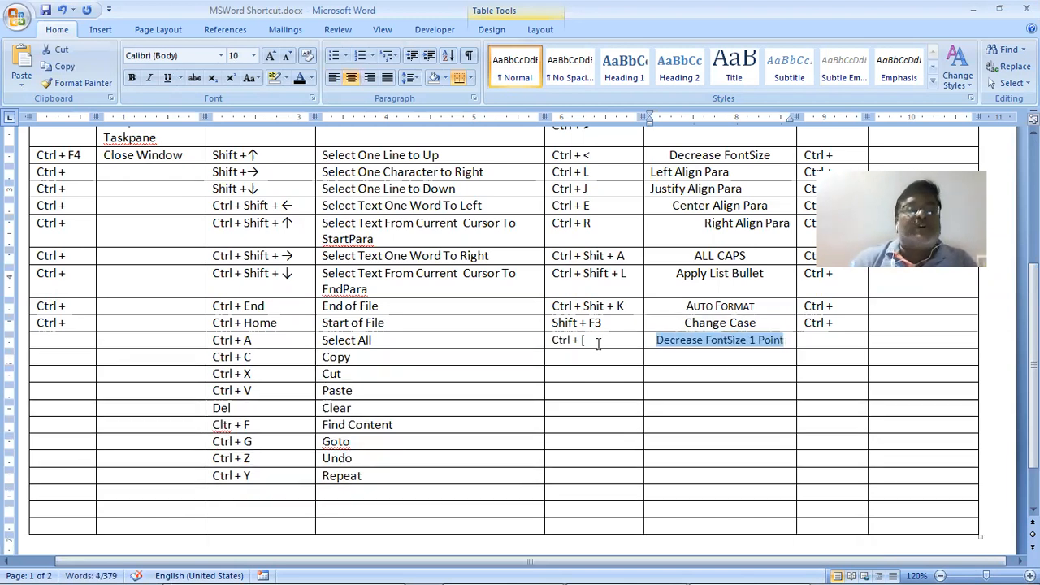
{"action": "key", "text": "ctrl+bracketleft"}
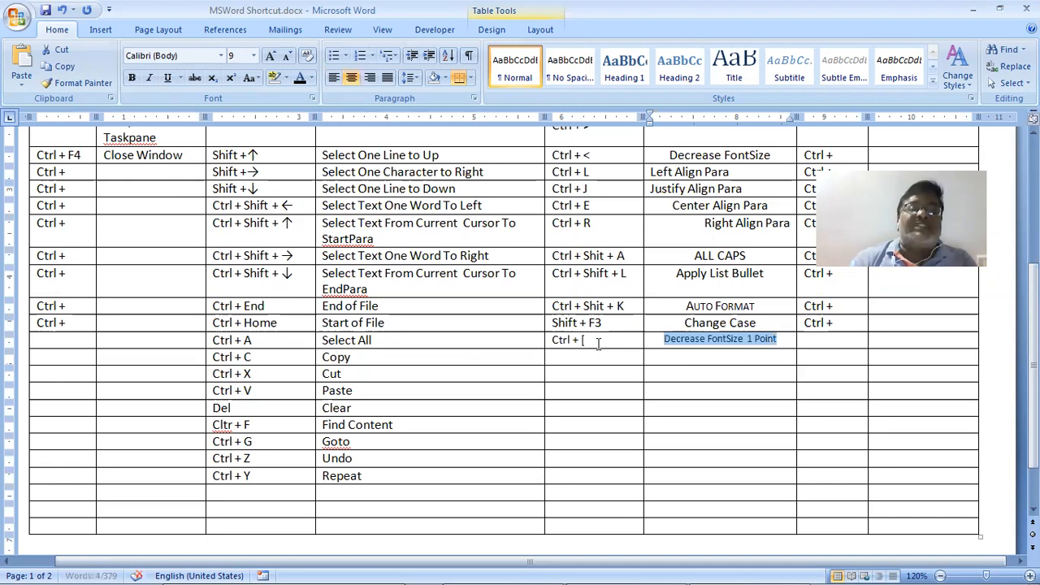
{"action": "key", "text": "ctrl+bracketright"}
{"action": "key", "text": "ctrl+bracketright"}
{"action": "key", "text": "ctrl+bracketright"}
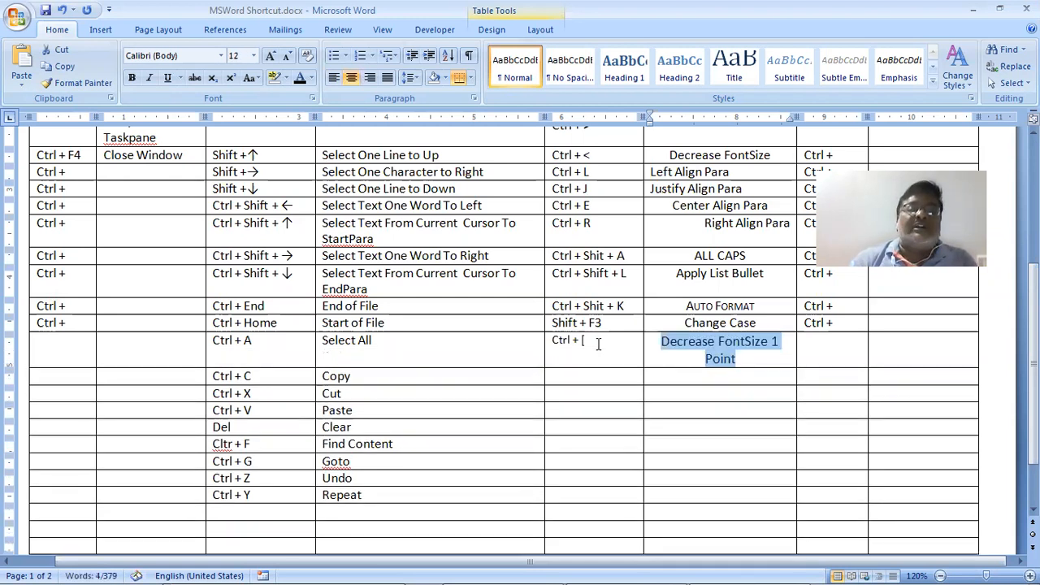
{"action": "key", "text": "ctrl+bracketright"}
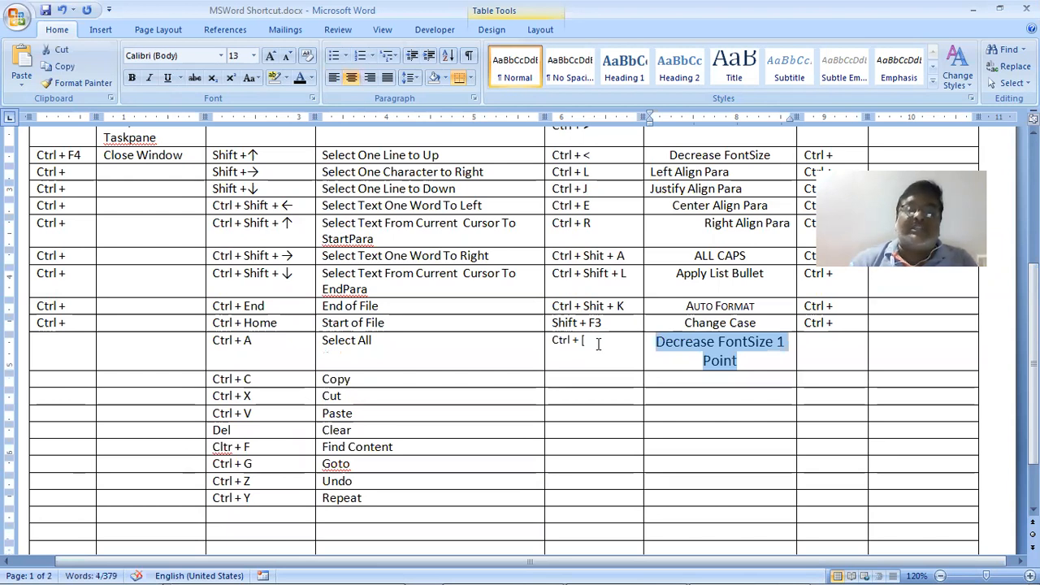
{"action": "key", "text": "ctrl+bracketleft"}
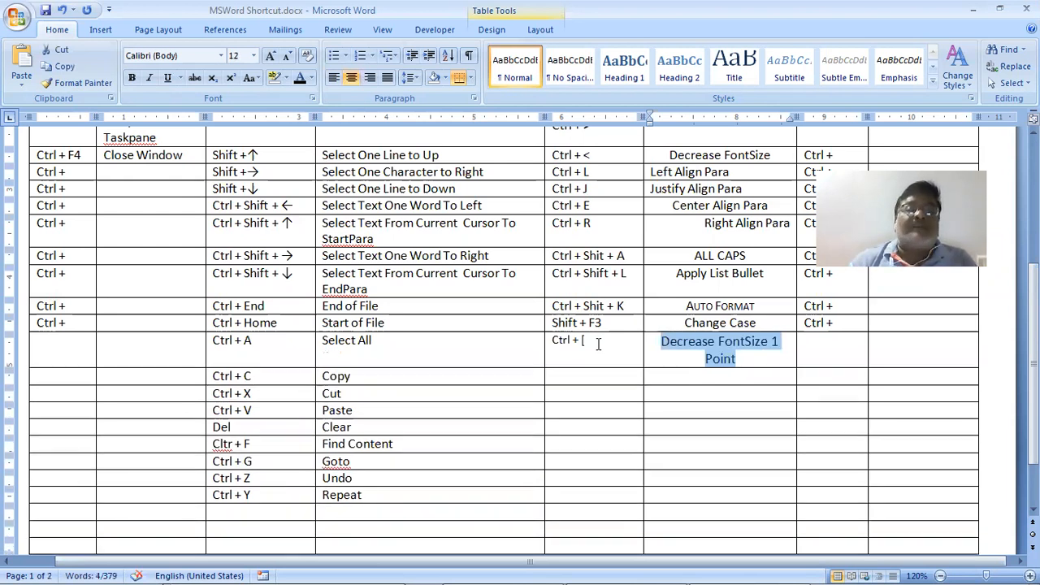
{"action": "key", "text": "ctrl+bracketleft"}
{"action": "key", "text": "ctrl+bracketleft"}
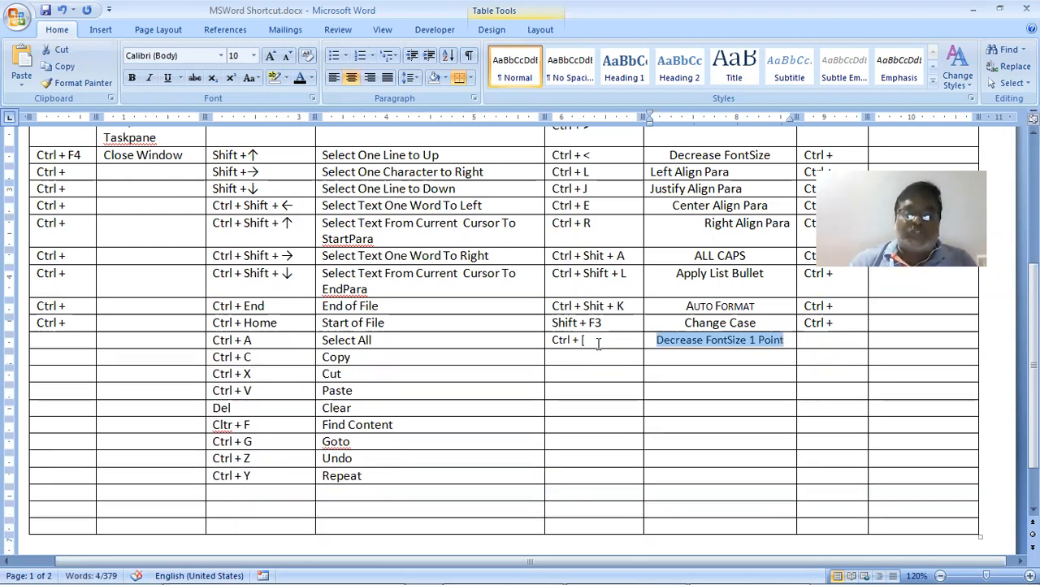
{"action": "key", "text": "ctrl+bracketright"}
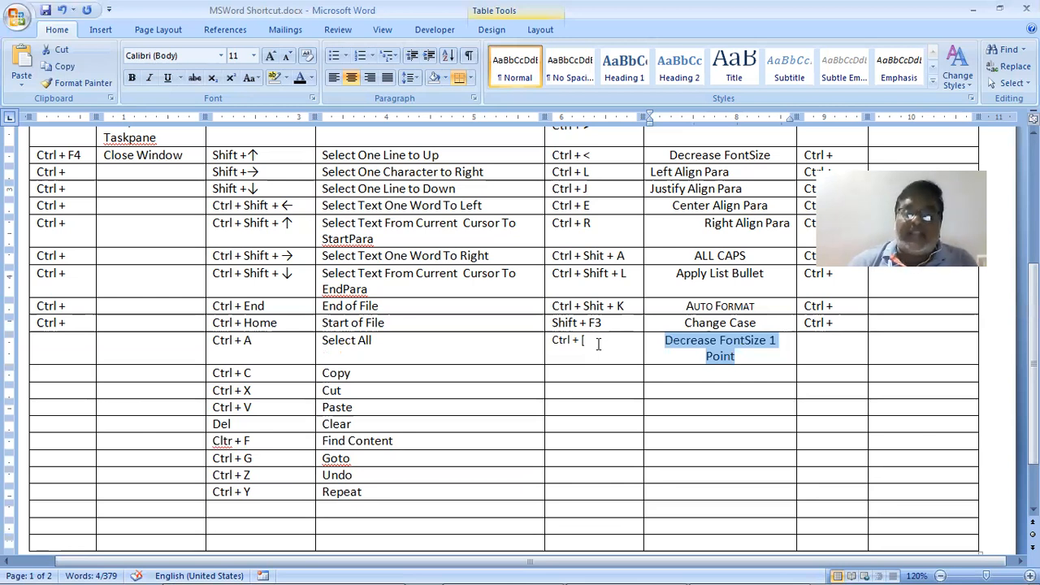
Copy the 'Decrease FontSize 1 Point' description into the empty cell below it
{"action": "key", "text": "shift+Right"}
{"action": "key", "text": "shift+Right"}
{"action": "key", "text": "shift+Right"}
{"action": "key", "text": "shift+Right"}
{"action": "key", "text": "shift+Right"}
{"action": "key", "text": "shift+Right"}
{"action": "key", "text": "shift+Right"}
{"action": "key", "text": "shift+Right"}
{"action": "key", "text": "shift+Right"}
{"action": "key", "text": "shift+Right"}
{"action": "key", "text": "shift+Right"}
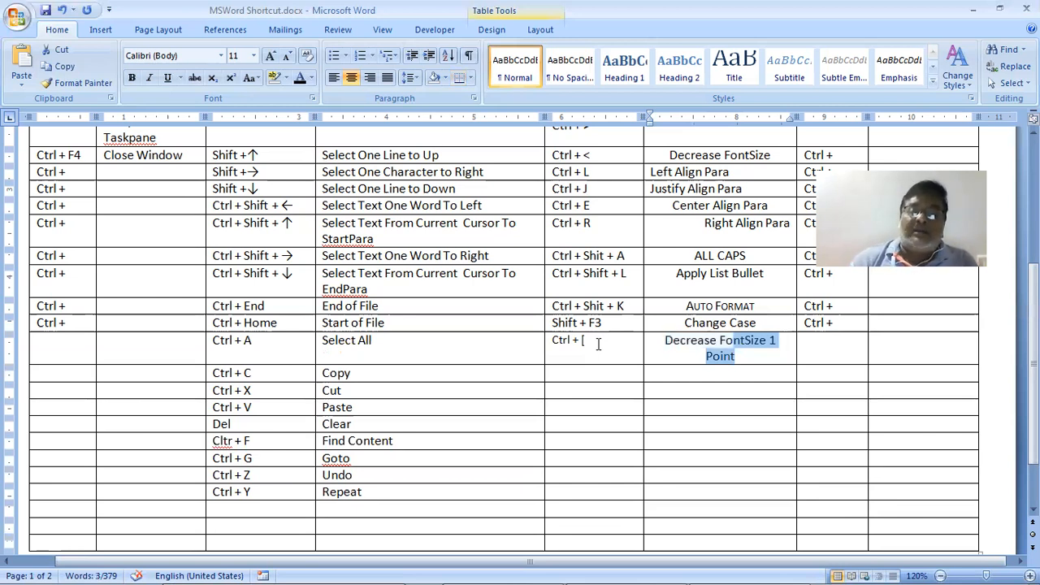
{"action": "key", "text": "Delete"}
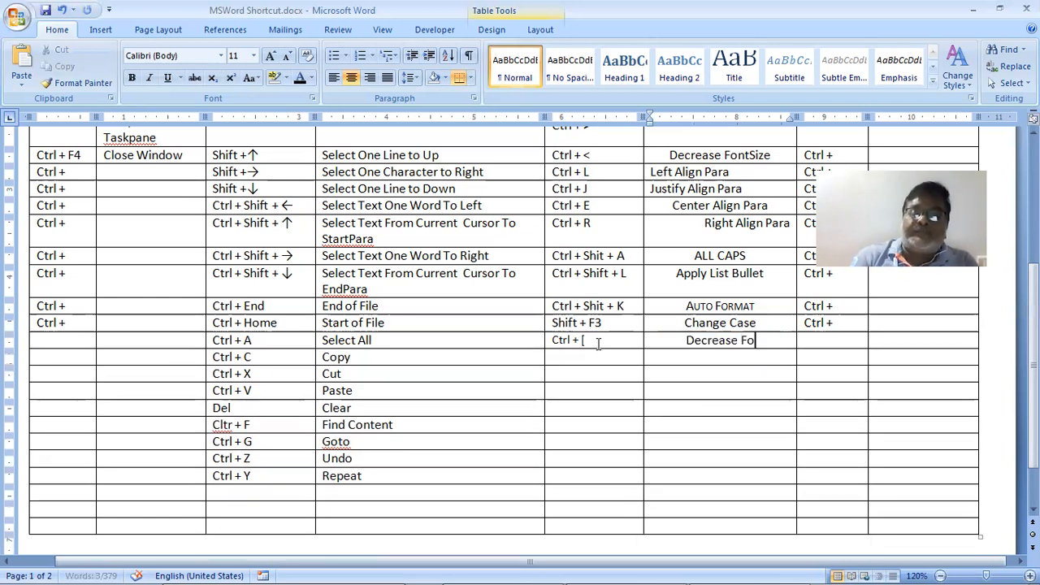
{"action": "key", "text": "ctrl+z"}
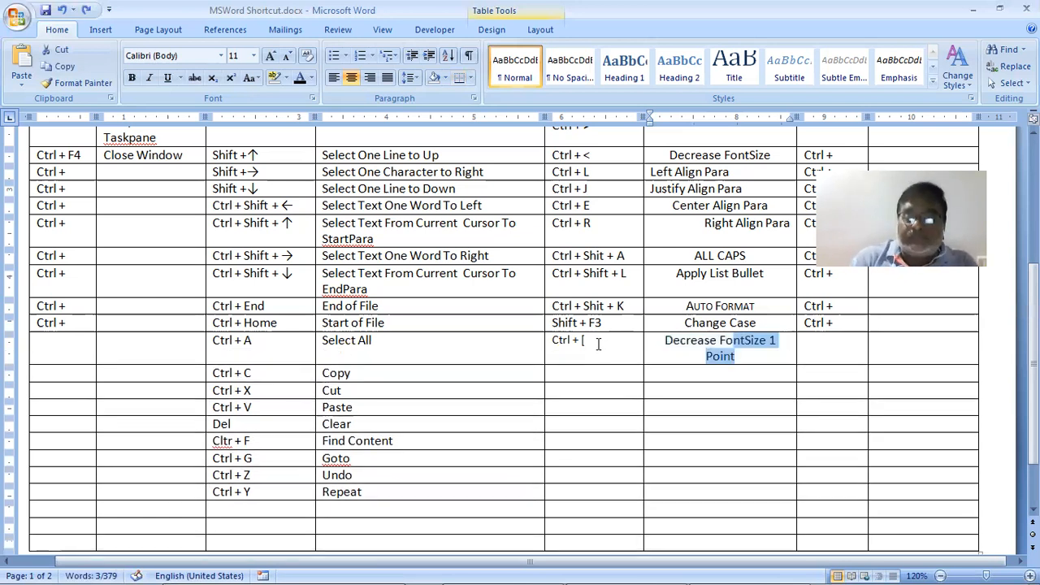
{"action": "key", "text": "shift+Home"}
{"action": "key", "text": "ctrl+c"}
{"action": "key", "text": "Down"}
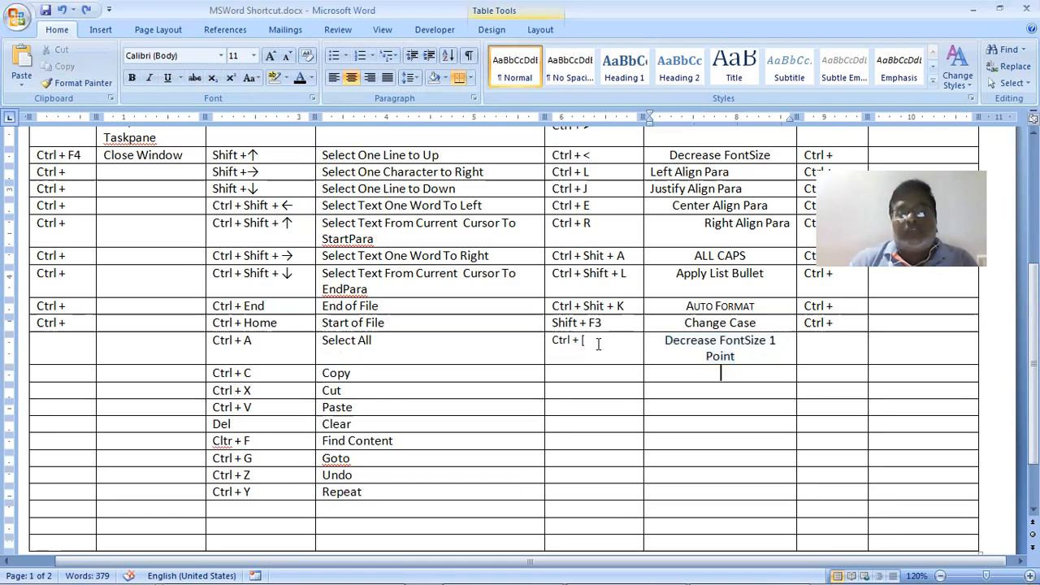
{"action": "key", "text": "ctrl+v"}
Change the pasted text to 'Increase FontSize 1 Point' and enter Ctrl + ] beside it
{"action": "key", "text": "Up"}
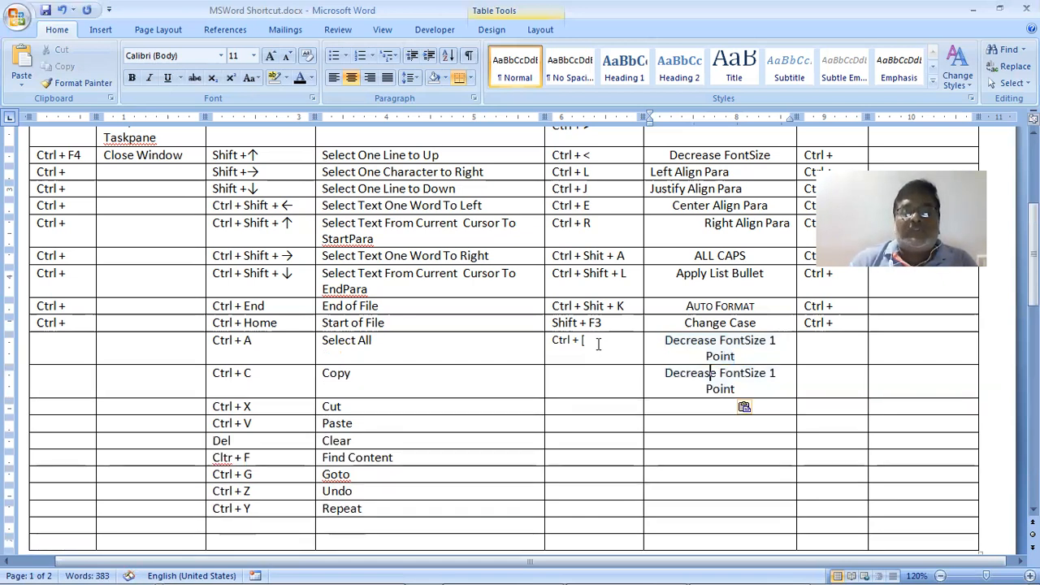
{"action": "key", "text": "Left"}
{"action": "key", "text": "Left"}
{"action": "key", "text": "Home"}
{"action": "key", "text": "shift+Right"}
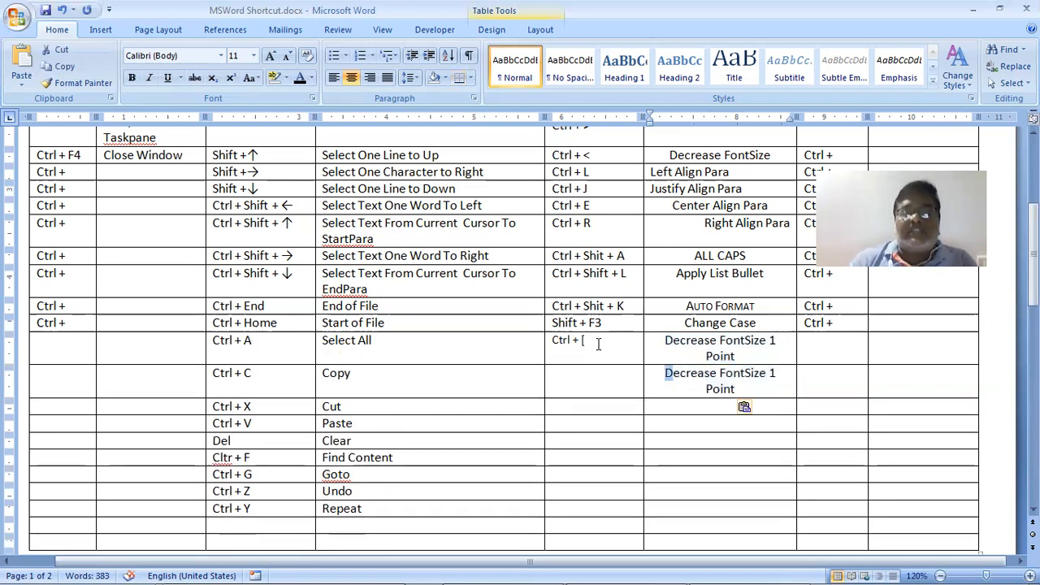
{"action": "type", "text": "In"}
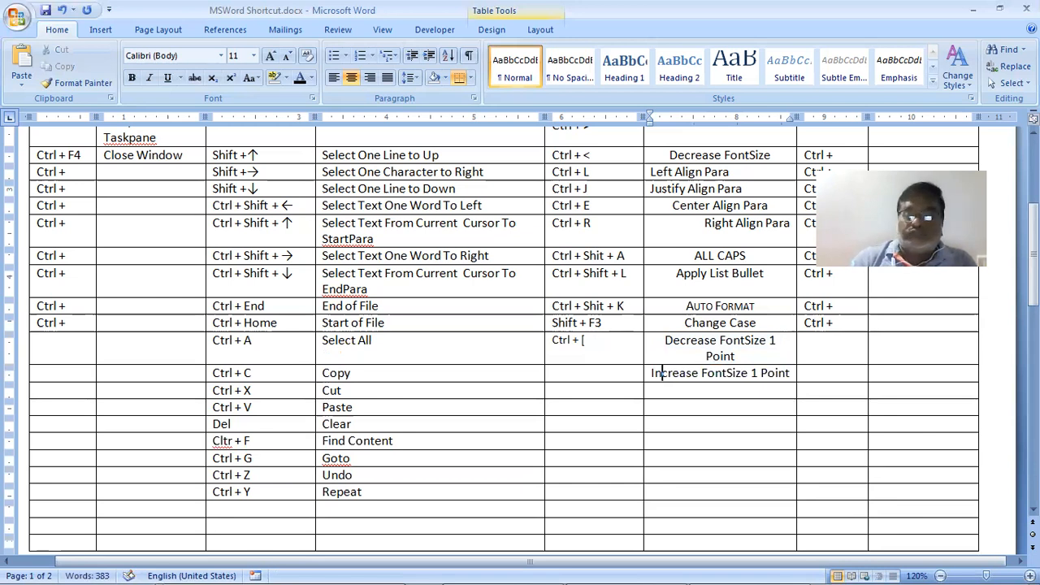
{"action": "key", "text": "Home"}
{"action": "key", "text": "Left"}
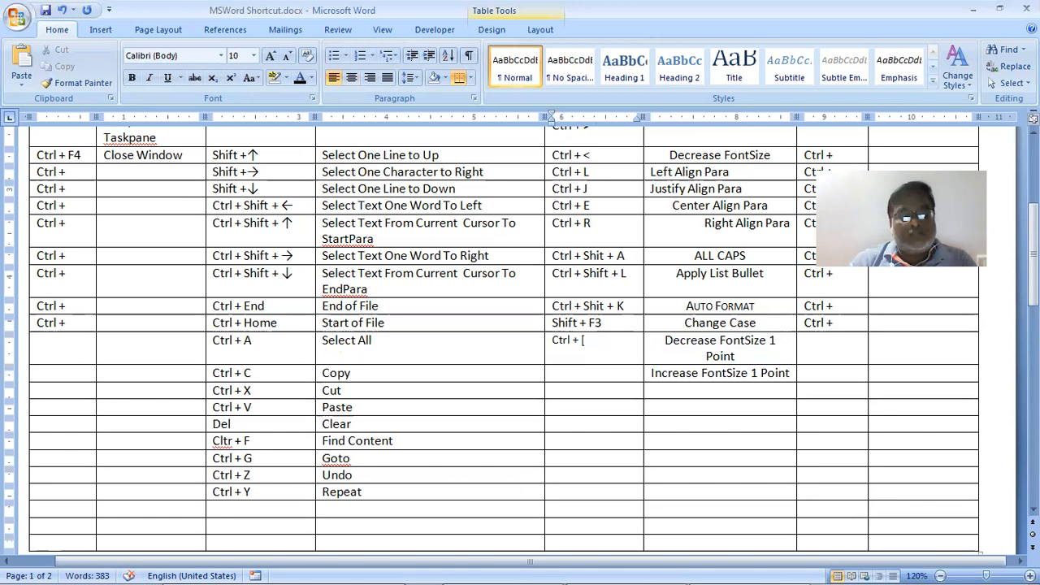
{"action": "type", "text": "Ctrl"}
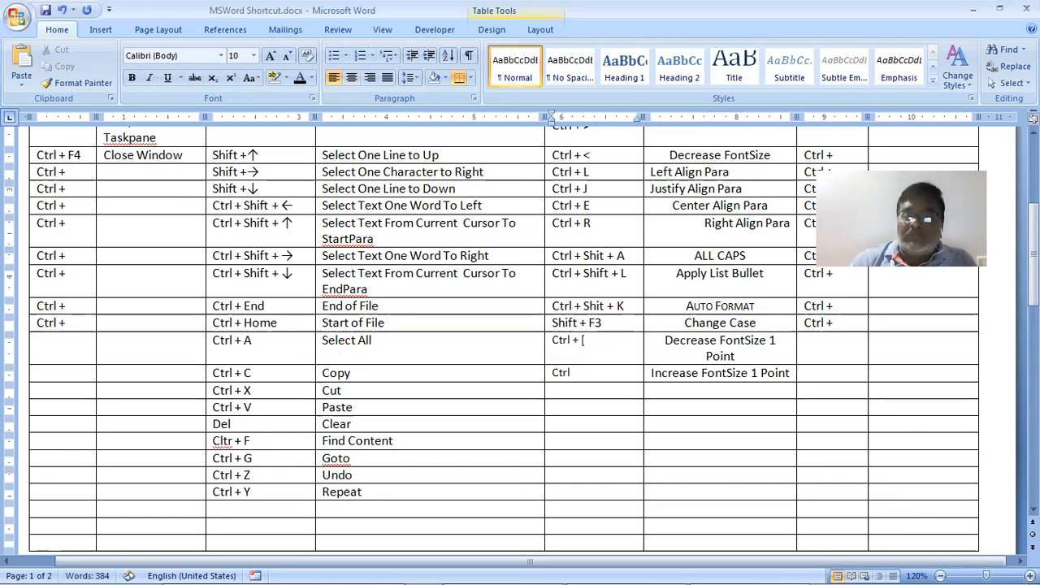
{"action": "type", "text": " + ]"}
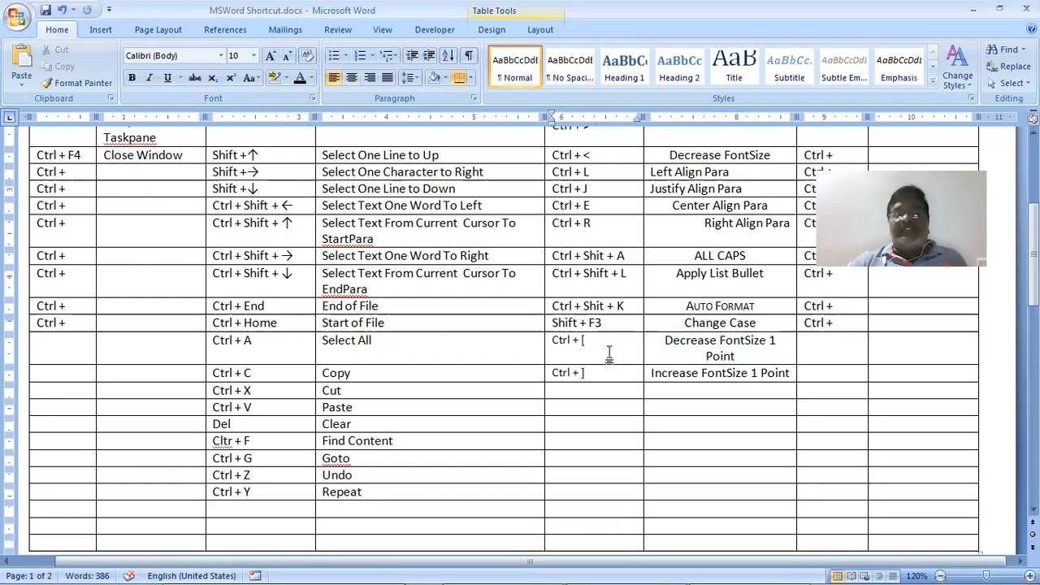
{"action": "scroll", "coordinate": [610, 351], "scroll_direction": "down", "scroll_amount": 2}
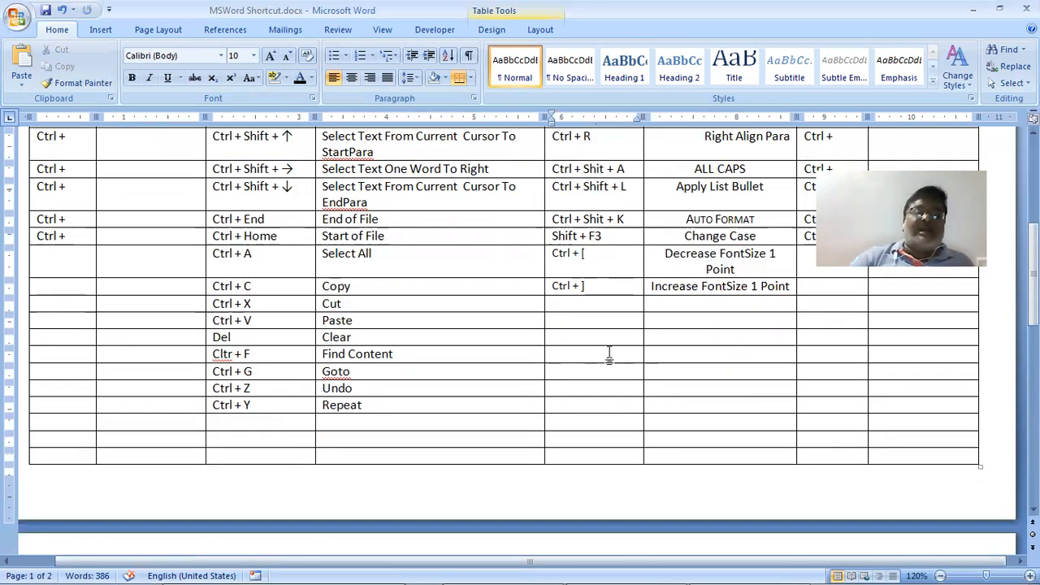
{"action": "scroll", "coordinate": [610, 354], "scroll_direction": "up", "scroll_amount": 5}
{"action": "scroll", "coordinate": [610, 352], "scroll_direction": "up", "scroll_amount": 2}
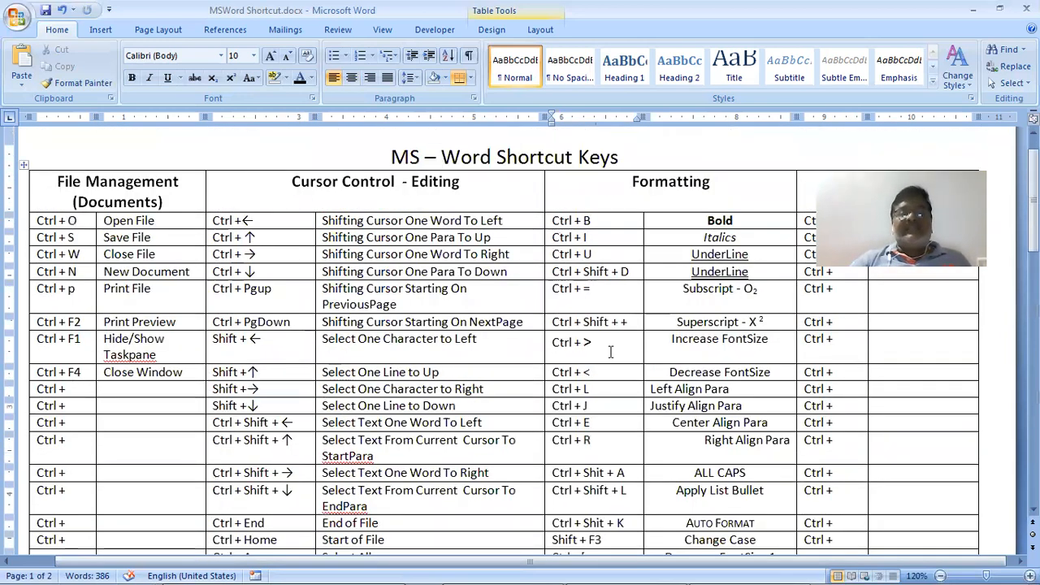
{"action": "scroll", "coordinate": [611, 351], "scroll_direction": "down", "scroll_amount": 1}
{"action": "scroll", "coordinate": [611, 351], "scroll_direction": "up", "scroll_amount": 1}
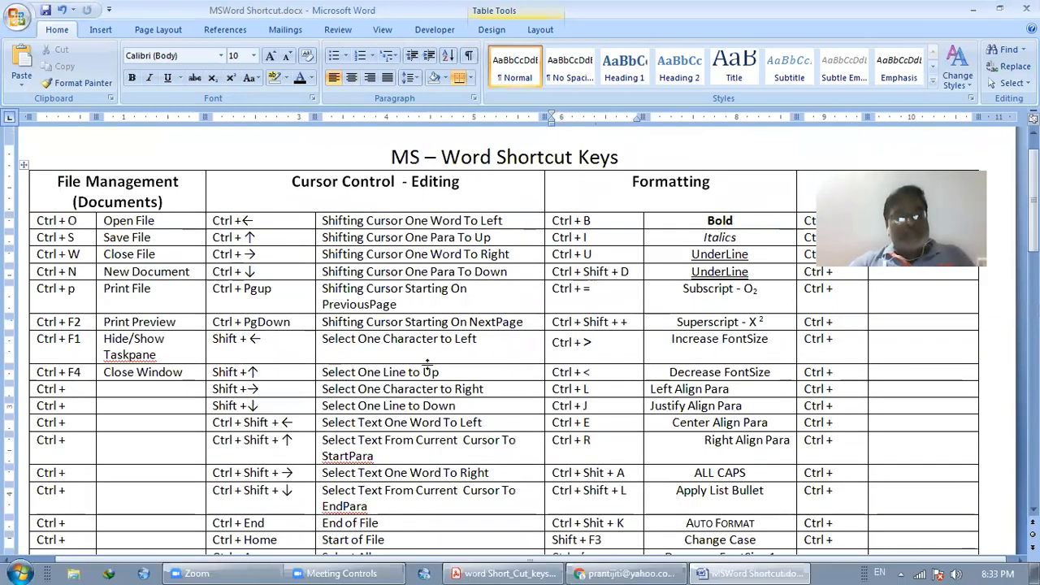
{"action": "key", "text": "alt+Tab"}
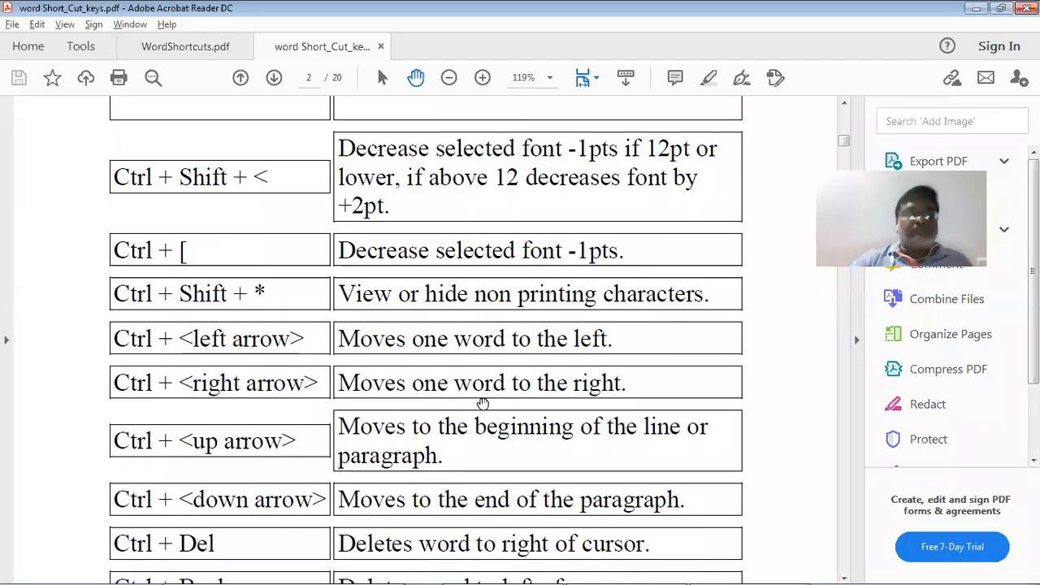
{"action": "scroll", "coordinate": [482, 403], "scroll_direction": "down", "scroll_amount": 3}
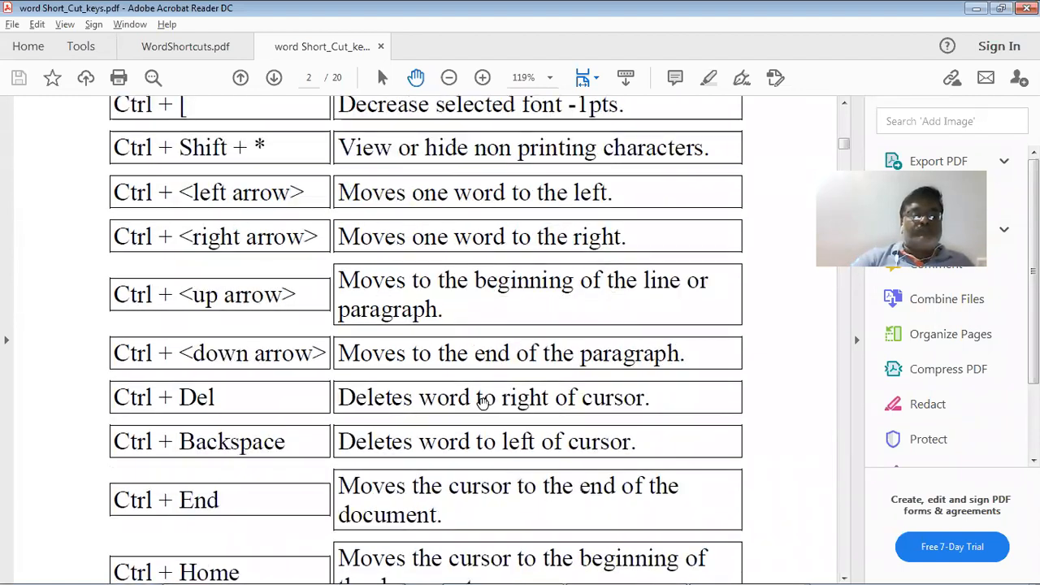
{"action": "scroll", "coordinate": [482, 404], "scroll_direction": "down", "scroll_amount": 2}
{"action": "scroll", "coordinate": [482, 403], "scroll_direction": "down", "scroll_amount": 2}
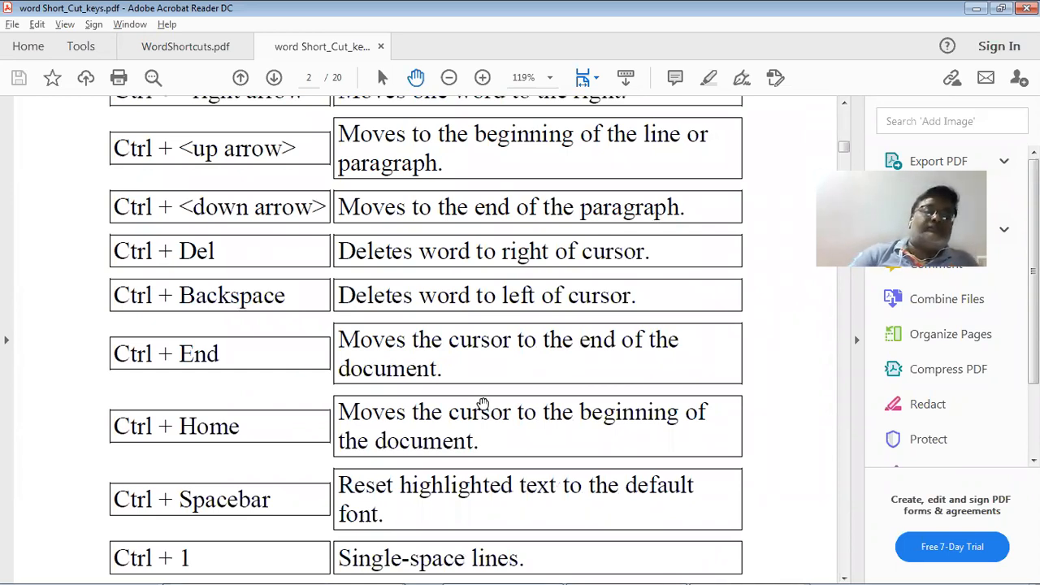
{"action": "key", "text": "alt+Tab"}
Start a new row below Ctrl + Y with the shortcut Ctrl + BackSpace
{"action": "scroll", "coordinate": [485, 405], "scroll_direction": "down", "scroll_amount": 3}
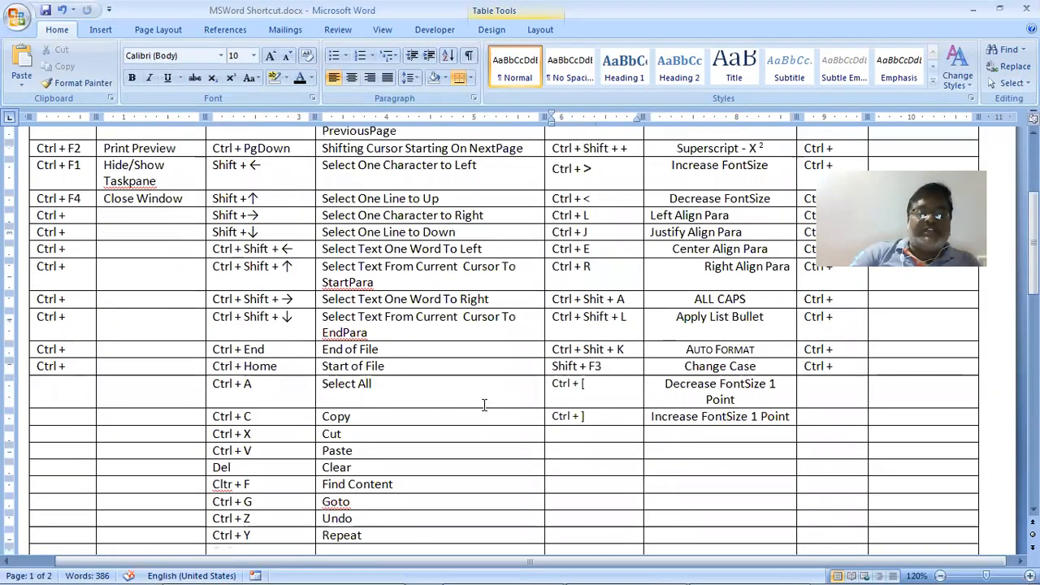
{"action": "scroll", "coordinate": [485, 406], "scroll_direction": "down", "scroll_amount": 2}
{"action": "left_click", "coordinate": [274, 471]}
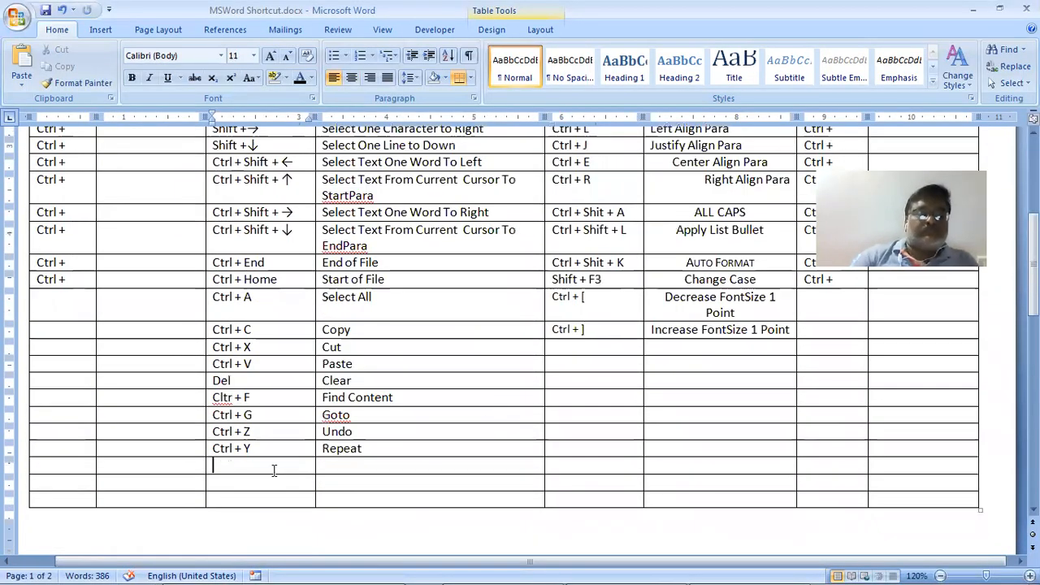
{"action": "type", "text": "Ctrl"}
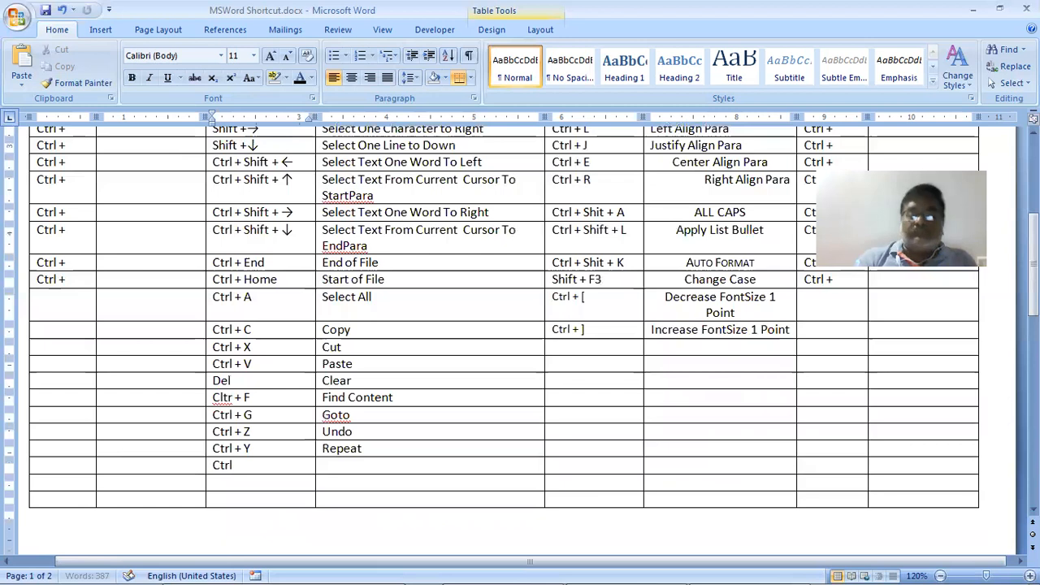
{"action": "type", "text": " +"}
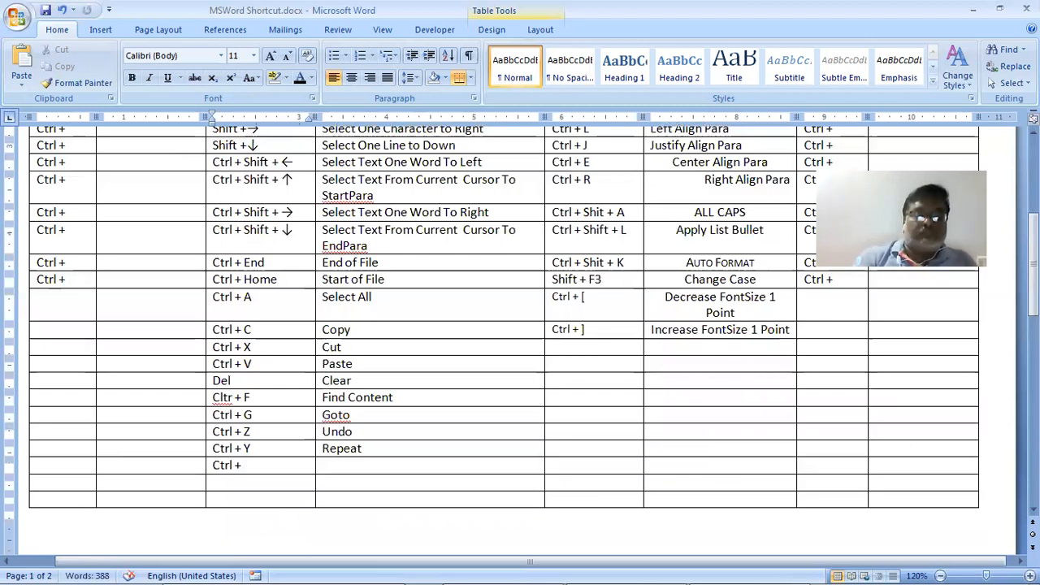
{"action": "type", "text": " Back"}
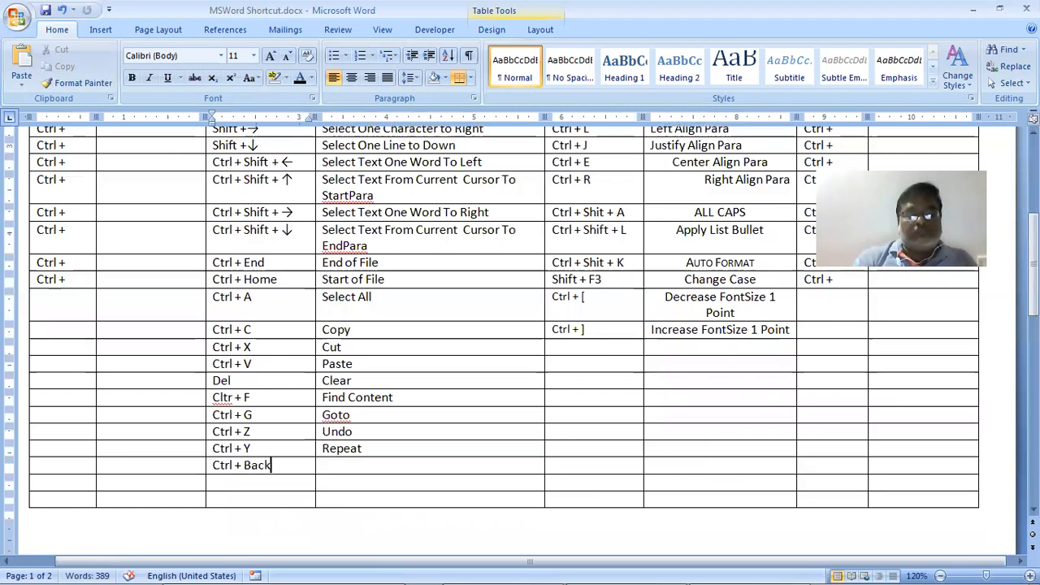
{"action": "type", "text": "s"}
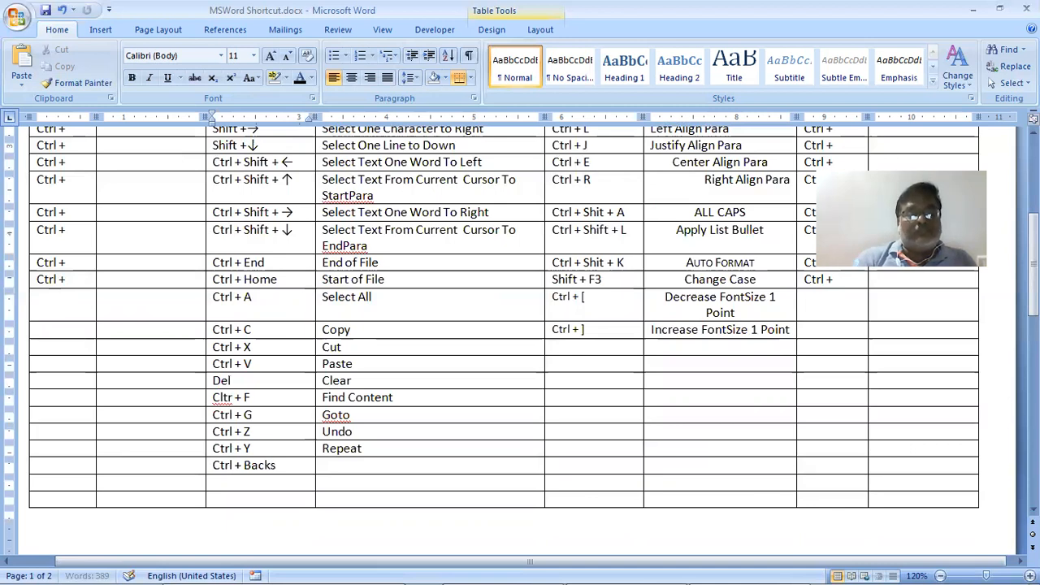
{"action": "type", "text": "Sp"}
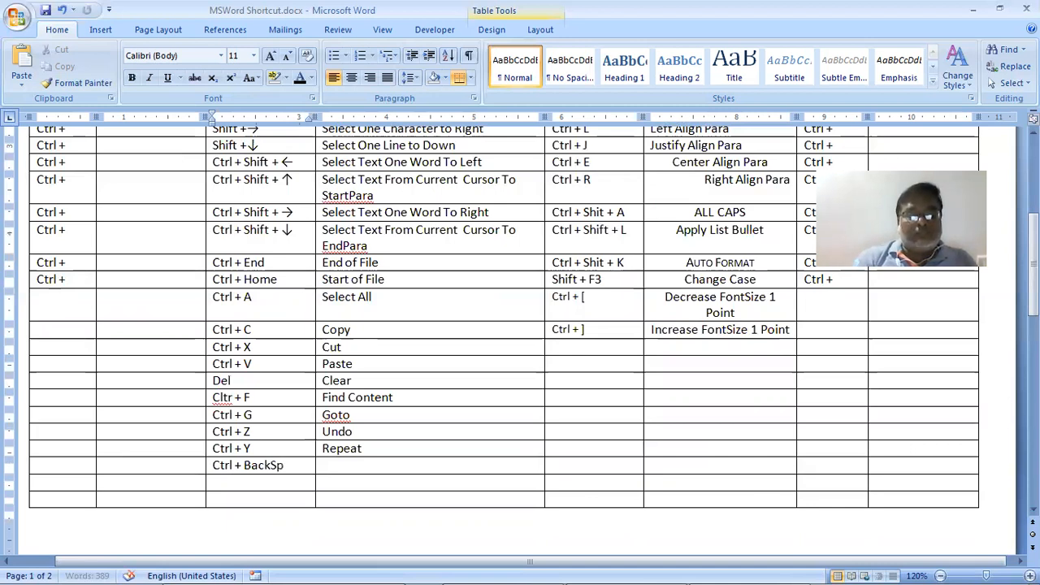
{"action": "type", "text": "ace"}
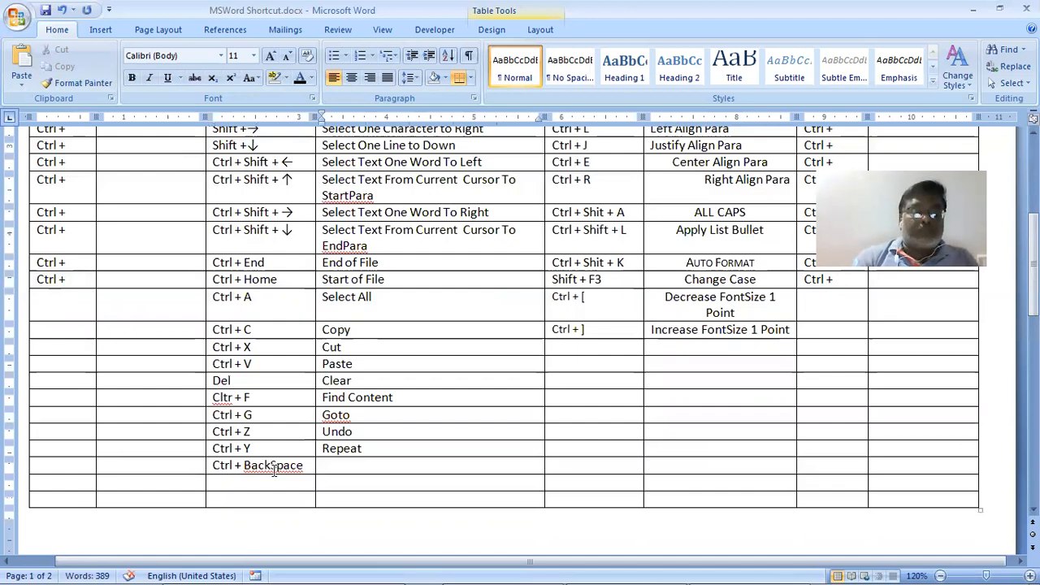
Describe it as 'Clear word to the Left Side', then test Ctrl+Backspace and undo it
{"action": "key", "text": "alt+Tab"}
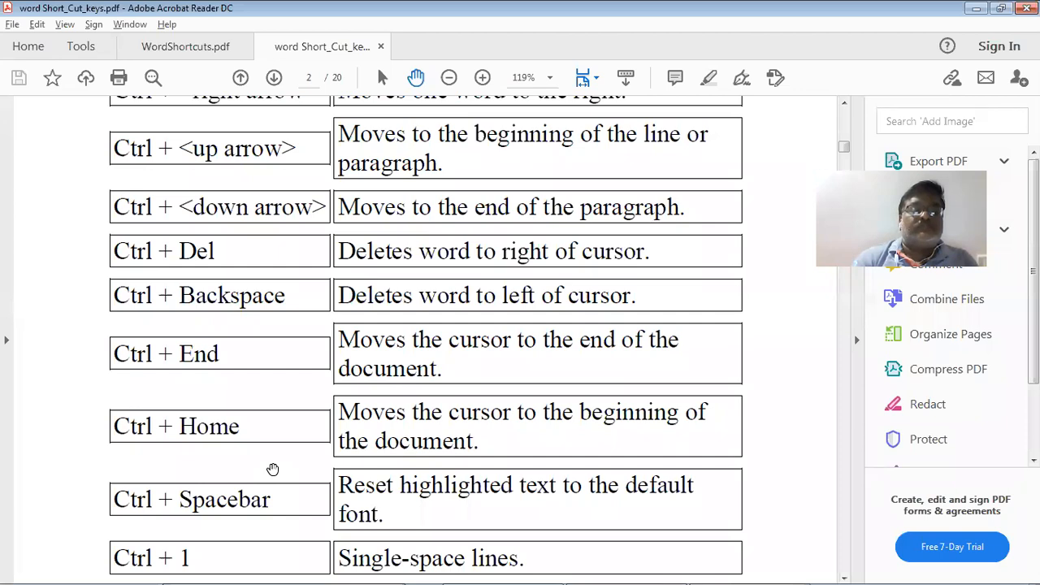
{"action": "key", "text": "alt+Tab"}
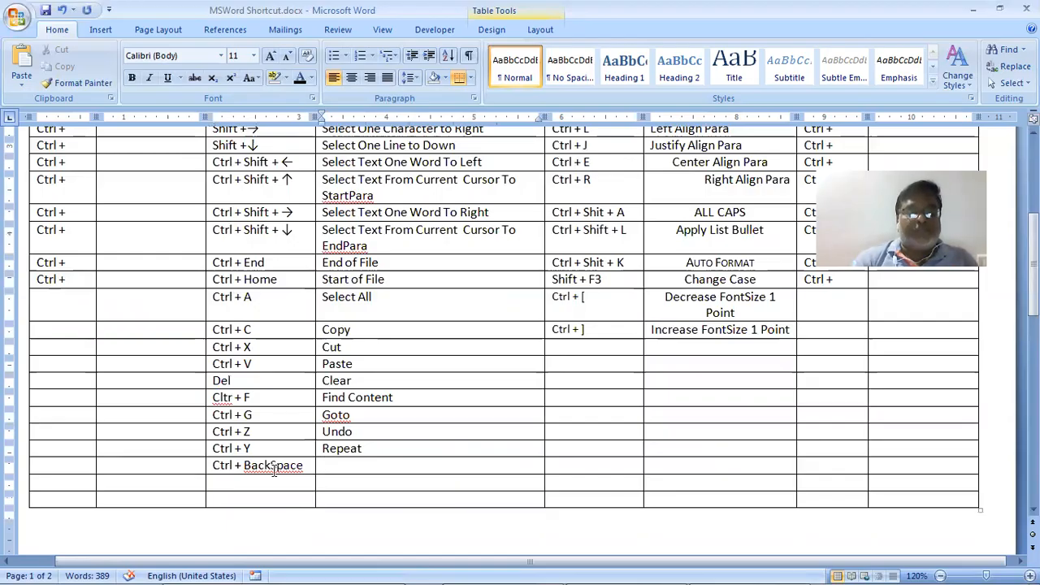
{"action": "type", "text": "Clear"}
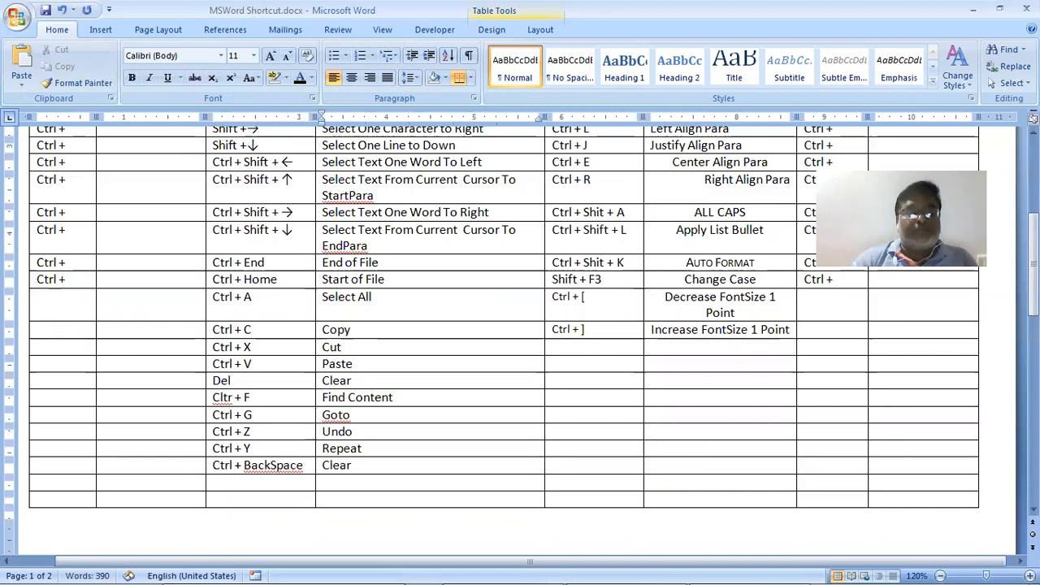
{"action": "type", "text": " word"}
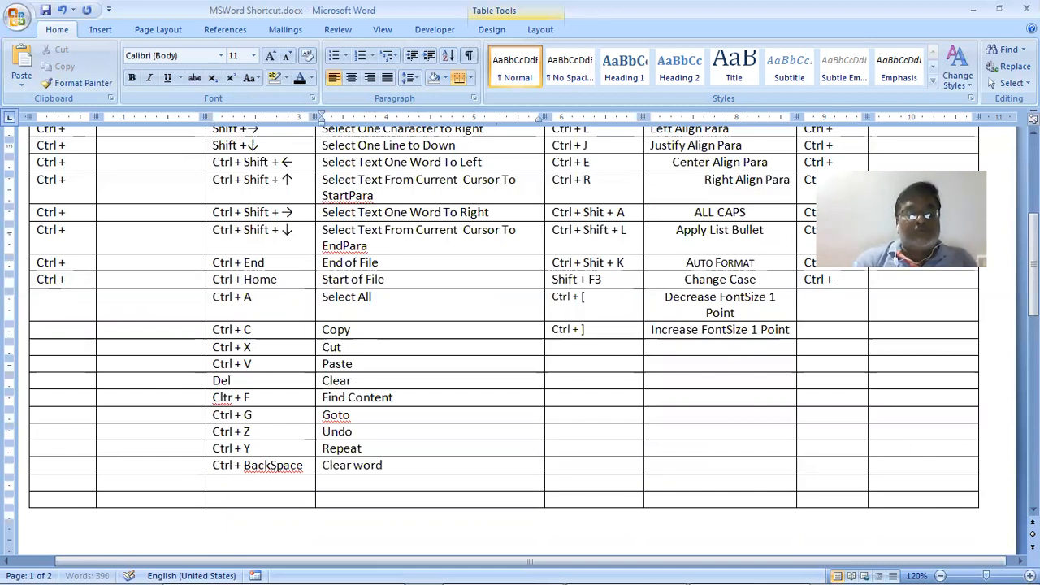
{"action": "type", "text": " to the "}
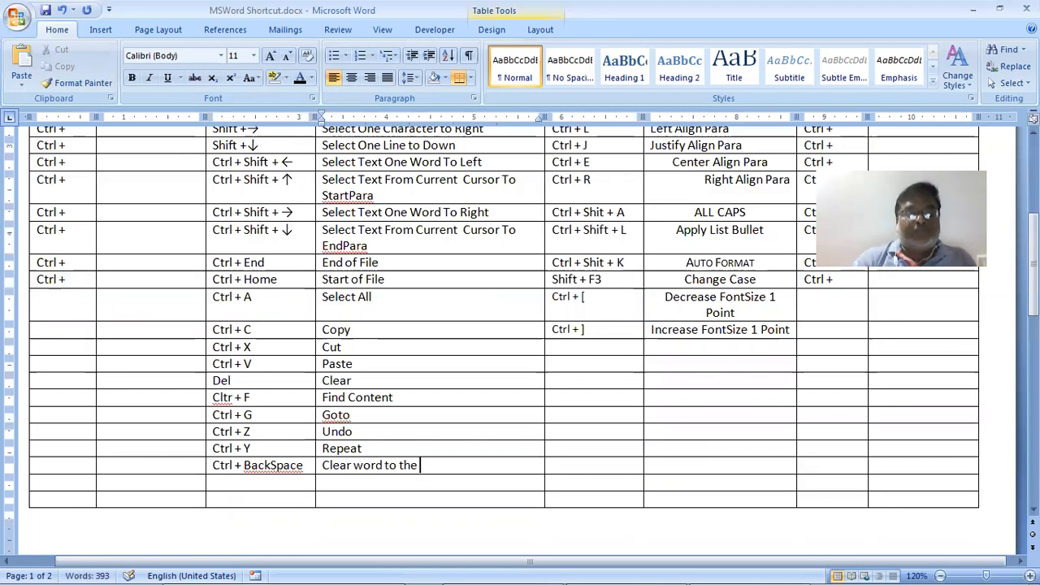
{"action": "type", "text": "Left S"}
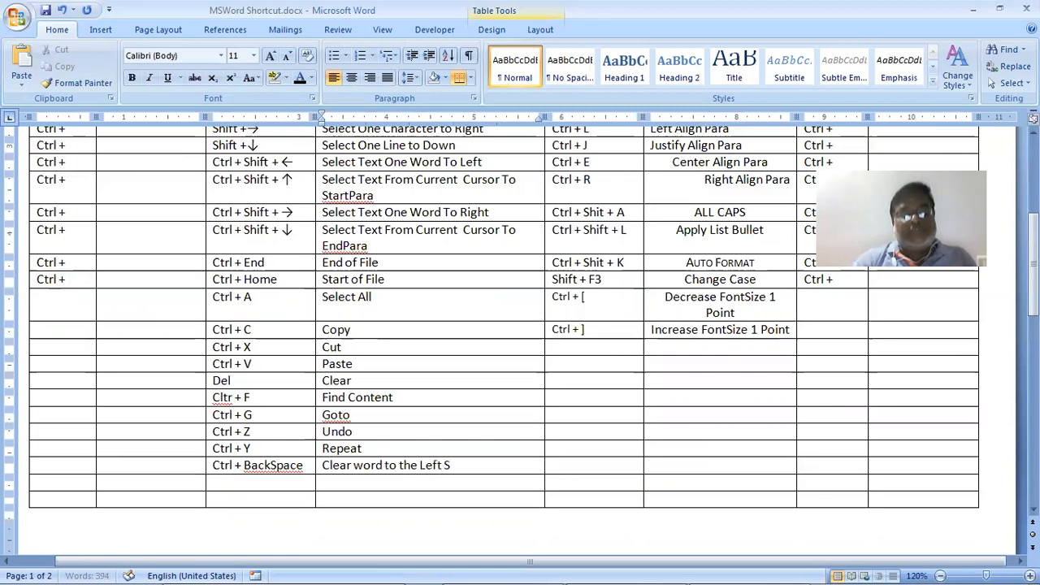
{"action": "type", "text": "ede"}
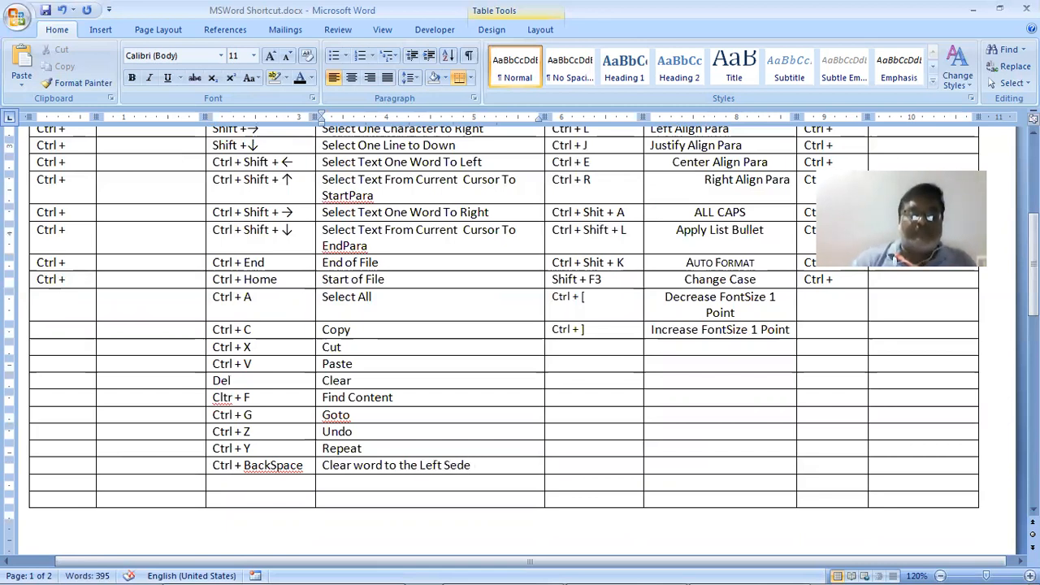
{"action": "key", "text": "BackSpace"}
{"action": "key", "text": "BackSpace"}
{"action": "key", "text": "BackSpace"}
{"action": "type", "text": "ide"}
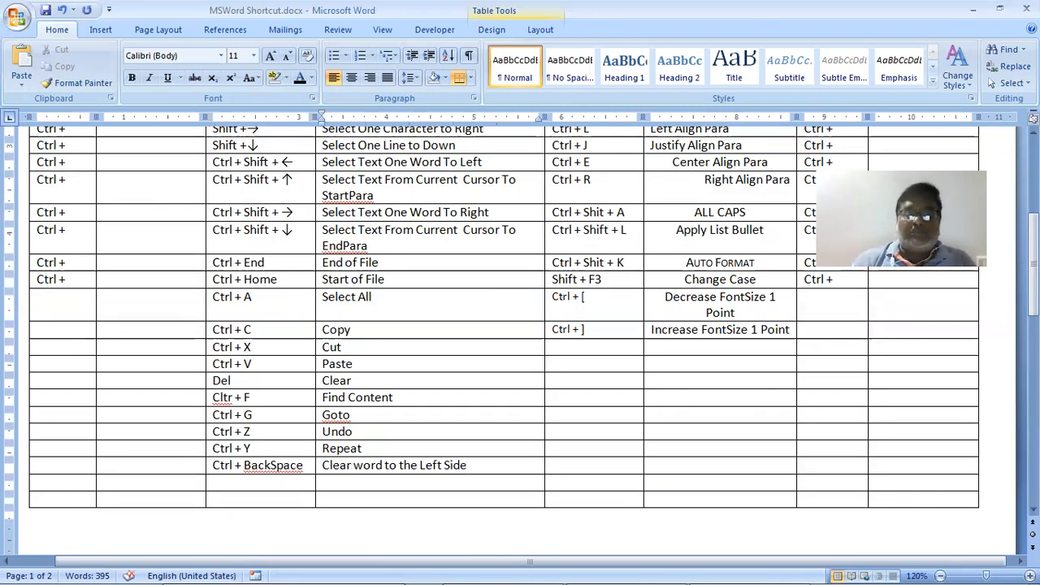
{"action": "key", "text": "ctrl+BackSpace"}
{"action": "key", "text": "ctrl+BackSpace"}
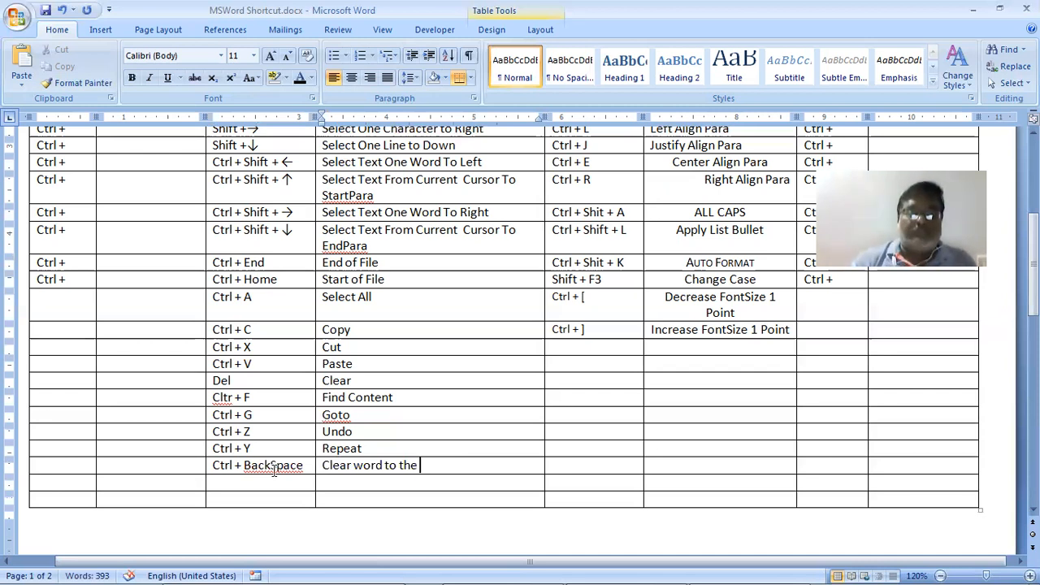
{"action": "key", "text": "ctrl+z"}
{"action": "key", "text": "ctrl+z"}
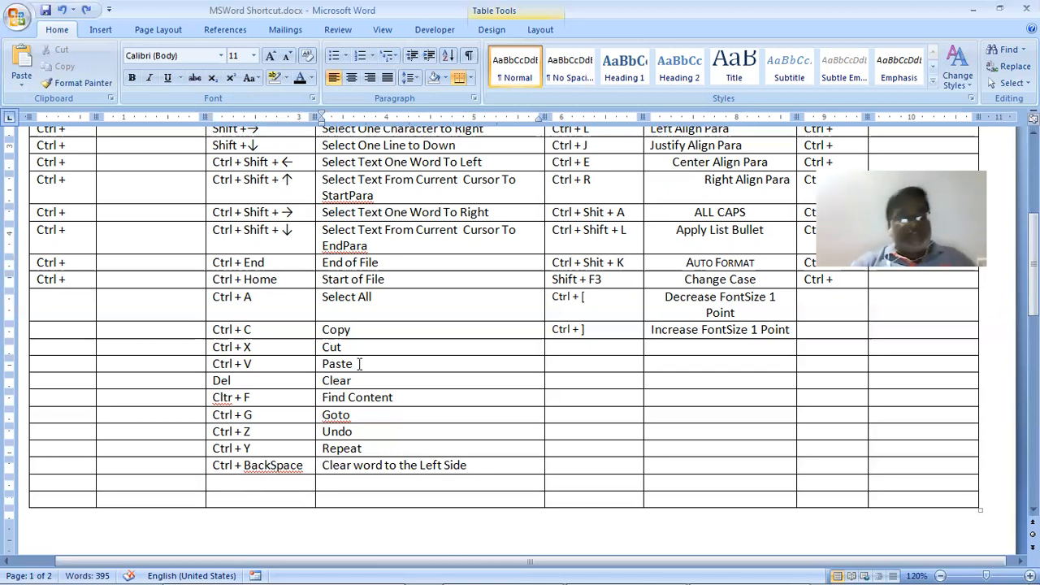
Scroll word Short_Cut_keys.pdf down to the Ctrl + 1, Ctrl + 2 and Ctrl + 5 spacing shortcuts
{"action": "key", "text": "alt+Tab"}
{"action": "scroll", "coordinate": [366, 335], "scroll_direction": "down", "scroll_amount": 1}
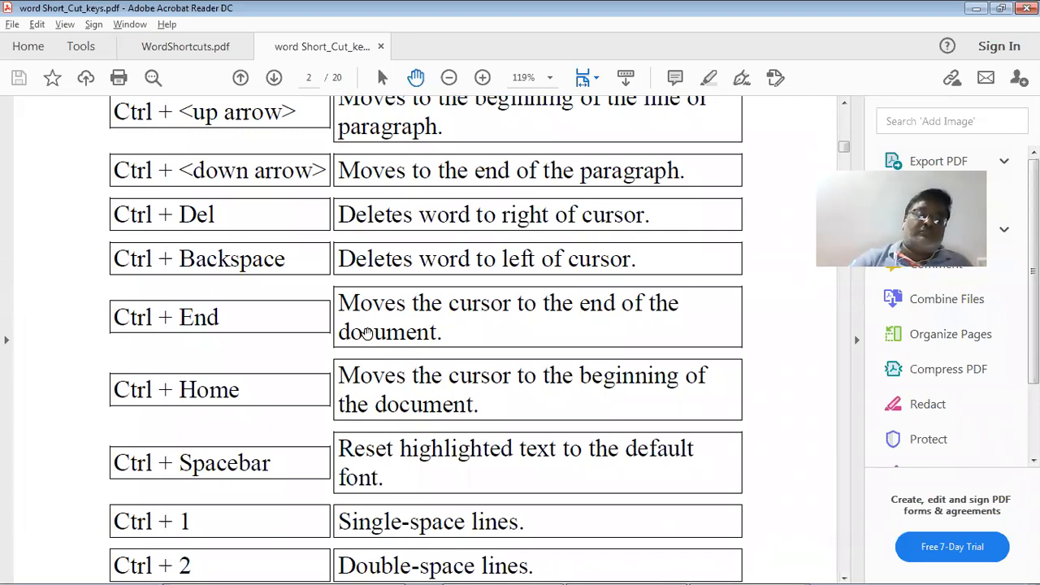
{"action": "scroll", "coordinate": [366, 333], "scroll_direction": "down", "scroll_amount": 3}
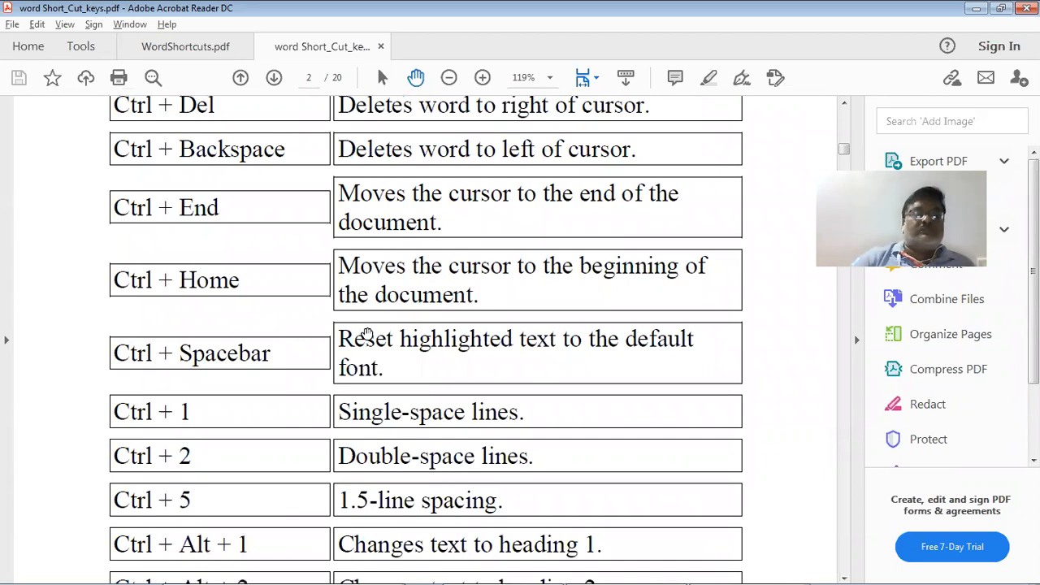
{"action": "scroll", "coordinate": [368, 335], "scroll_direction": "down", "scroll_amount": 2}
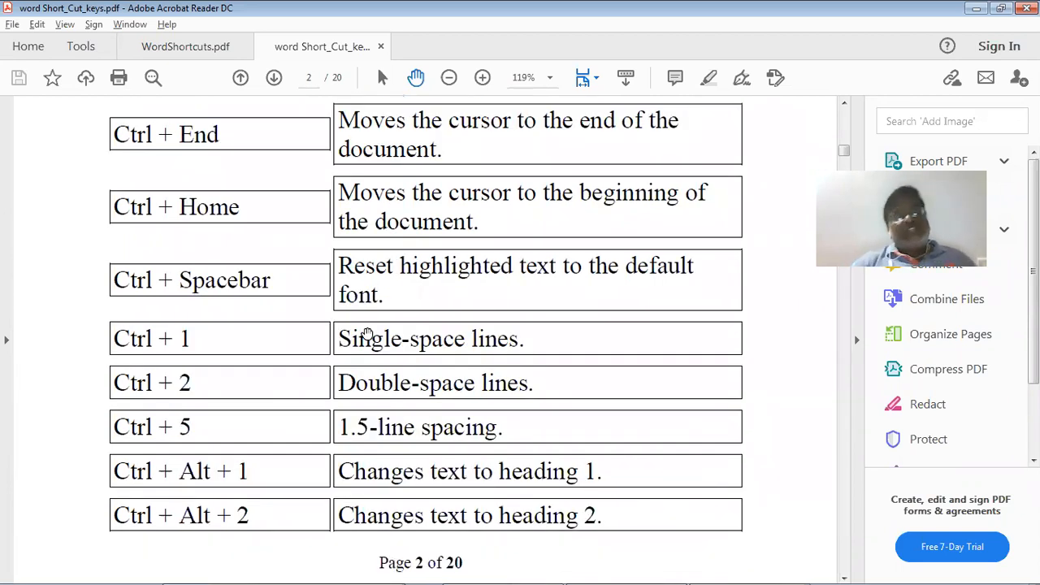
{"action": "key", "text": "alt+Tab"}
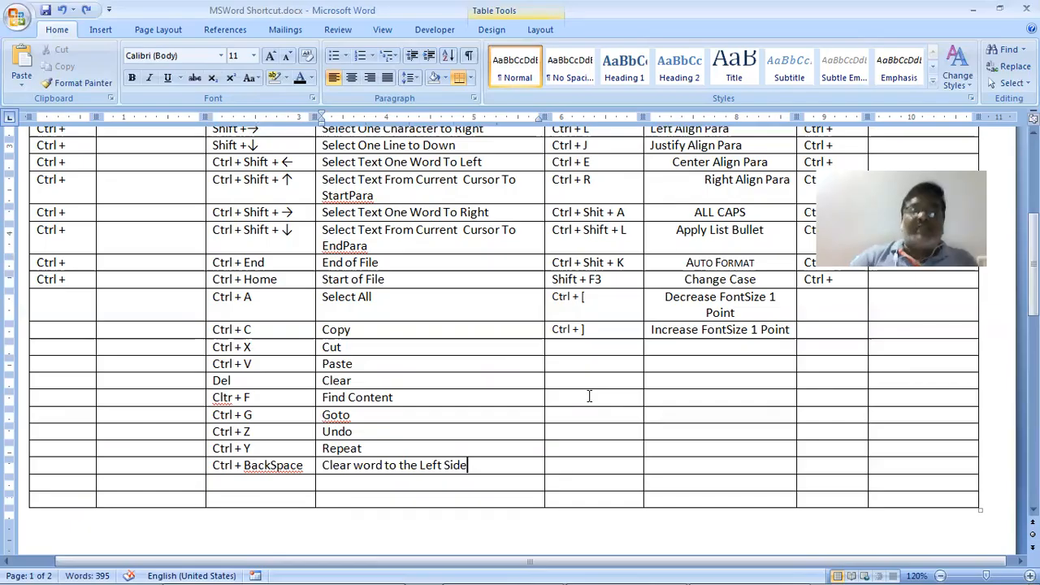
{"action": "key", "text": "alt+Tab"}
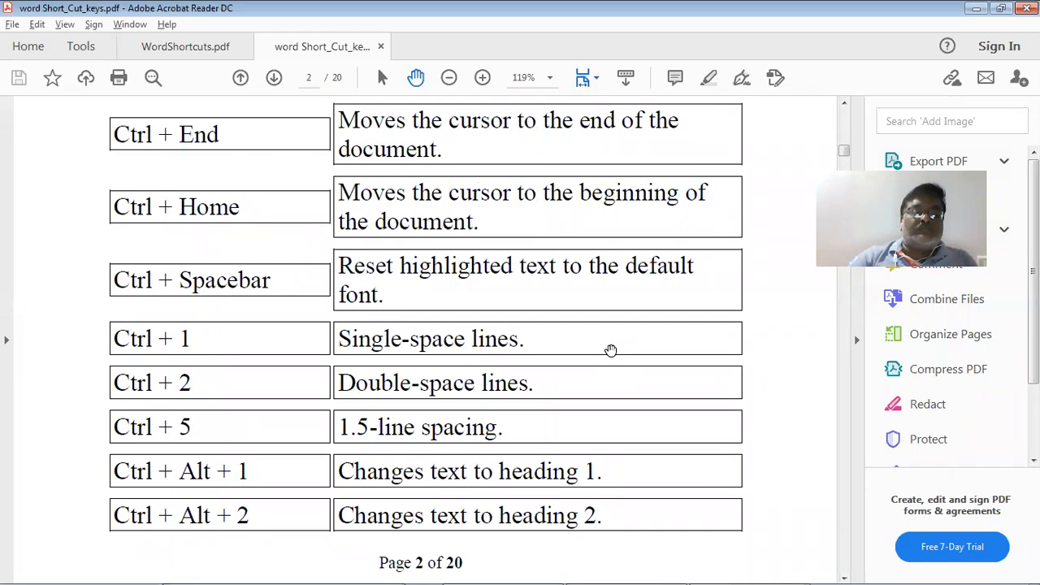
Enter the shortcuts Ctrl + 1, Ctrl + 2 and Ctrl + 5 in consecutive rows
{"action": "key", "text": "alt+Tab"}
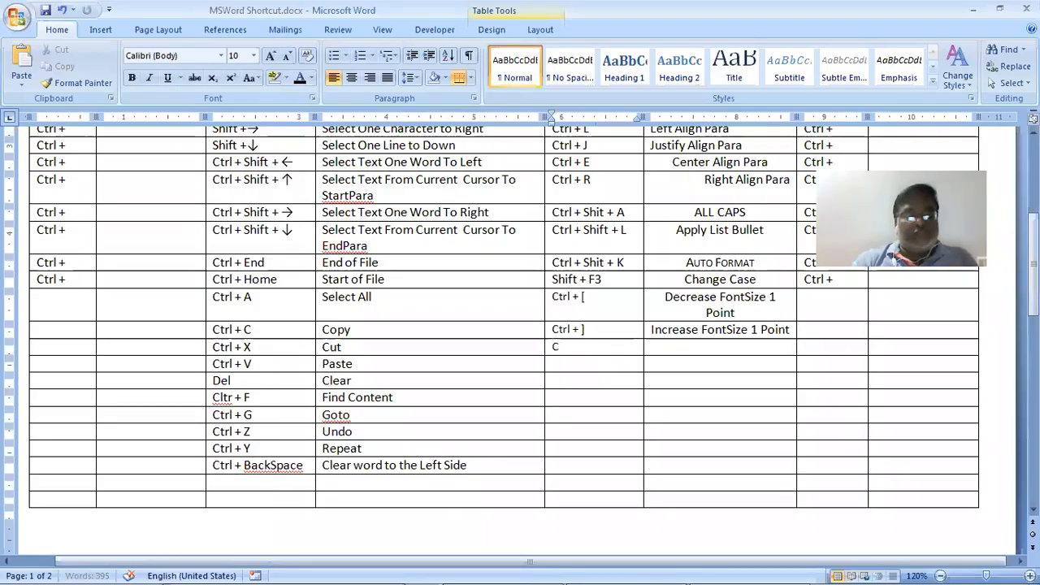
{"action": "type", "text": "trl + 1"}
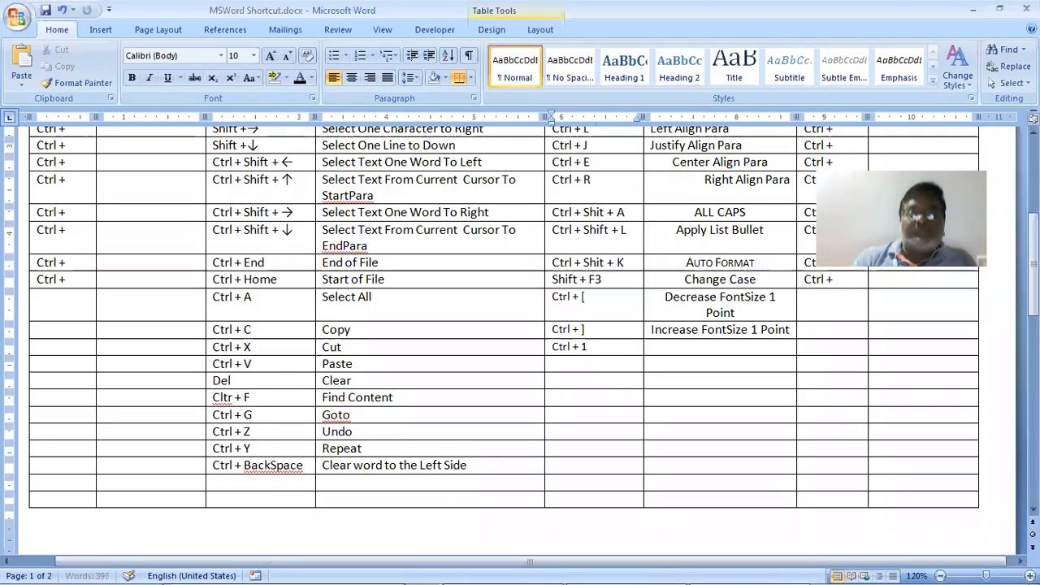
{"action": "key", "text": "shift+Home"}
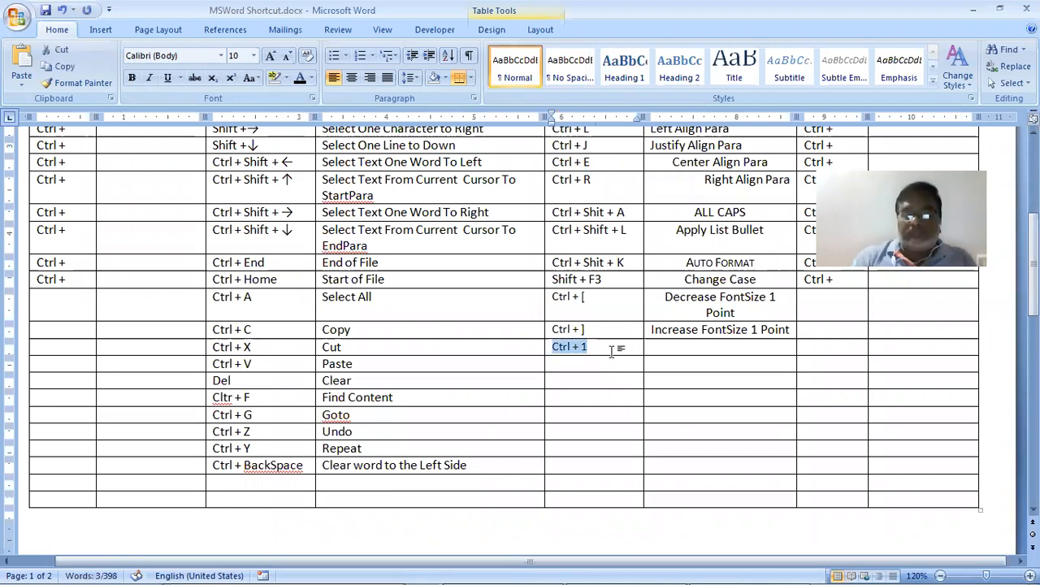
{"action": "key", "text": "Down"}
{"action": "type", "text": "Ctrl +"}
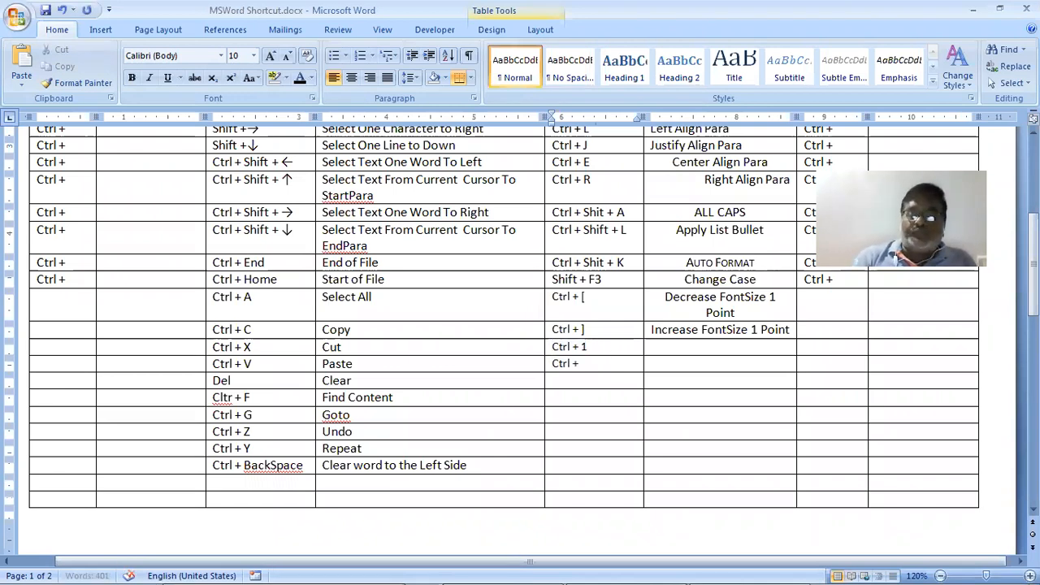
{"action": "type", "text": " 2"}
{"action": "key", "text": "Down"}
{"action": "type", "text": "Ctrl +"}
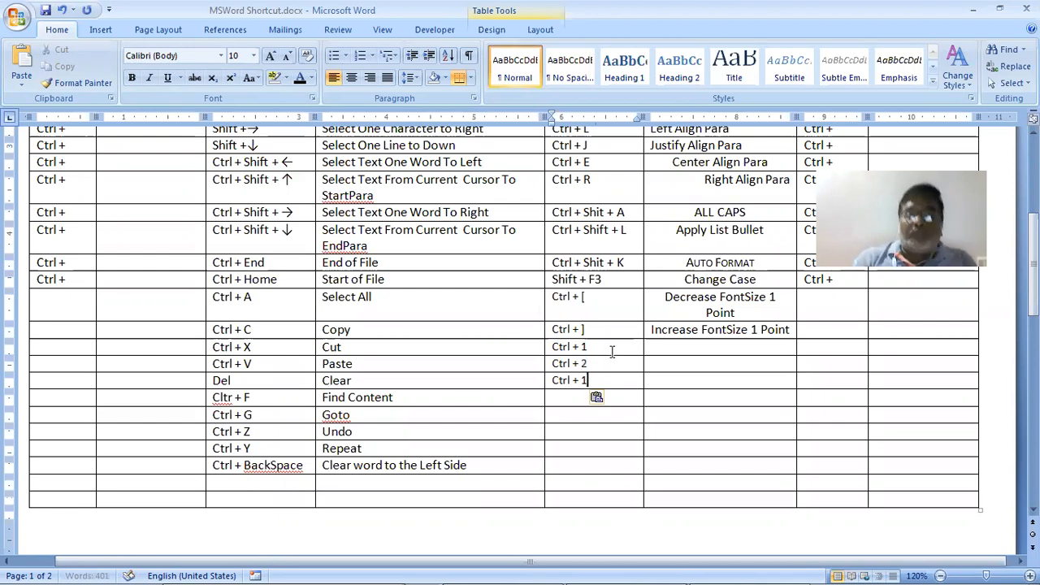
{"action": "type", "text": " 5"}
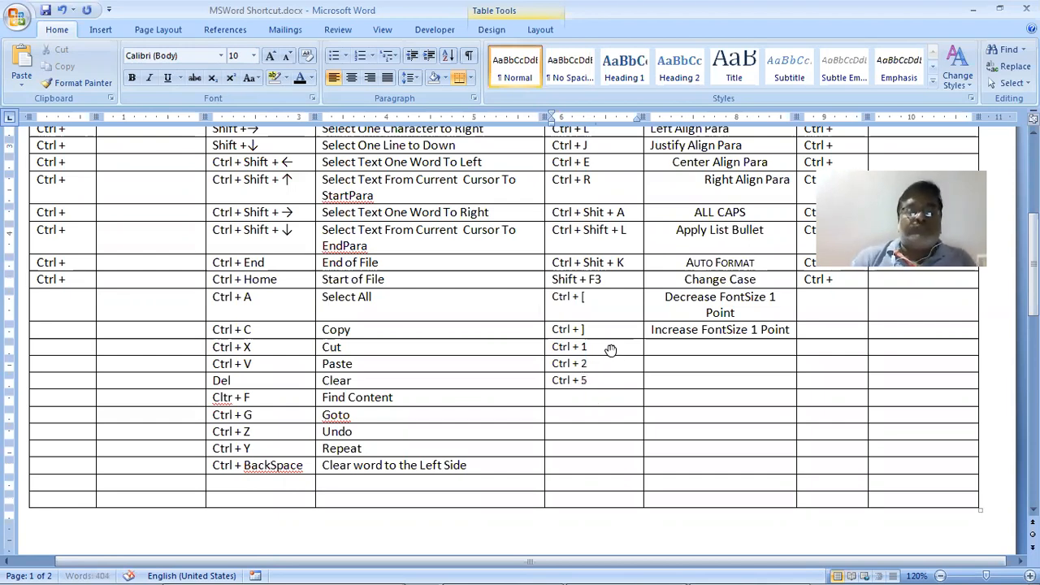
{"action": "key", "text": "alt+Tab"}
{"action": "key", "text": "alt+Tab"}
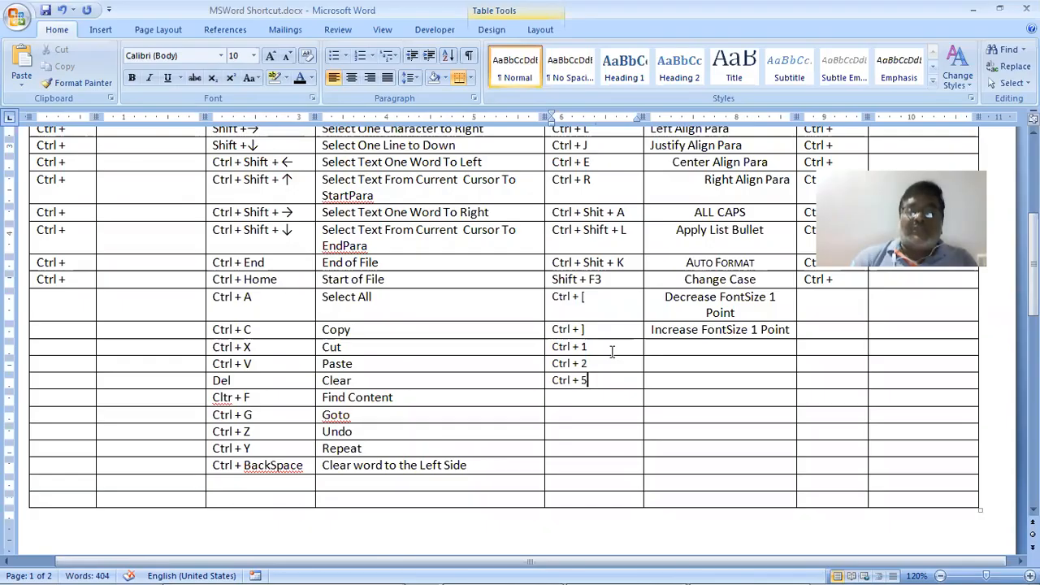
Describe Ctrl + 1 and Ctrl + 2 as Single Line Spacing and Double Line Spacing
{"action": "key", "text": "Up"}
{"action": "key", "text": "Tab"}
{"action": "key", "text": "Up"}
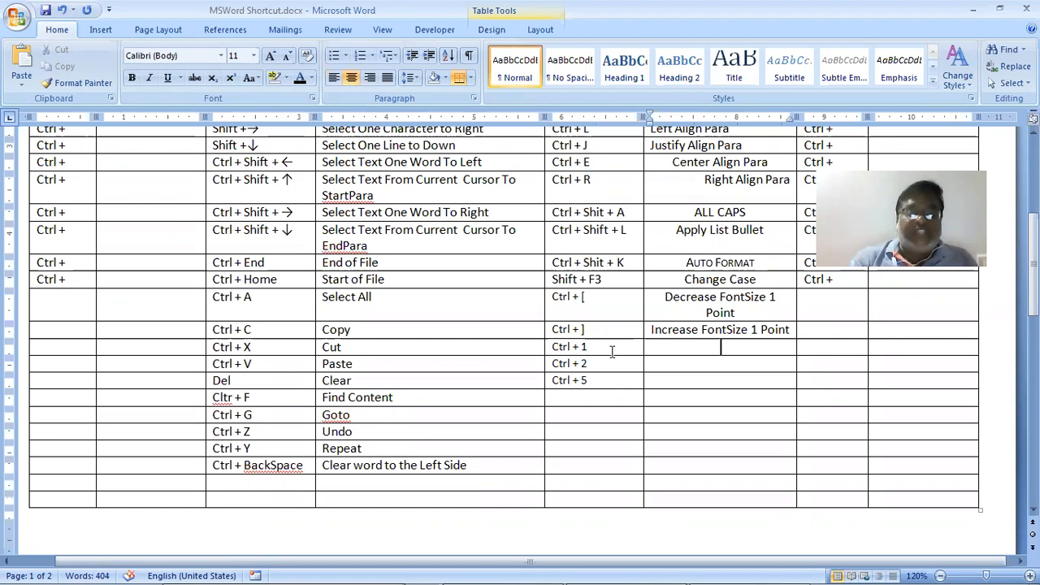
{"action": "type", "text": "Sing"}
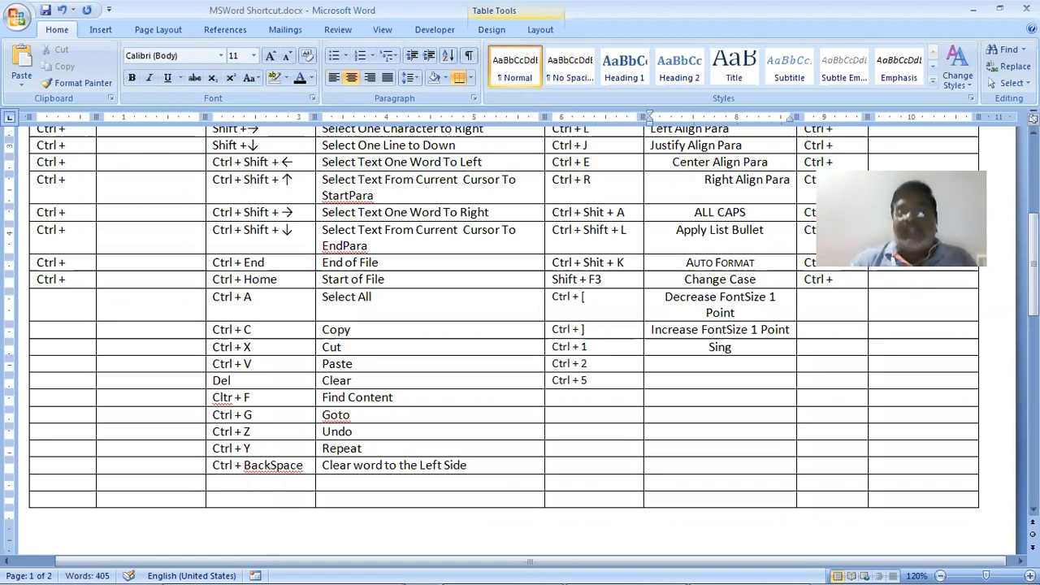
{"action": "type", "text": "le"}
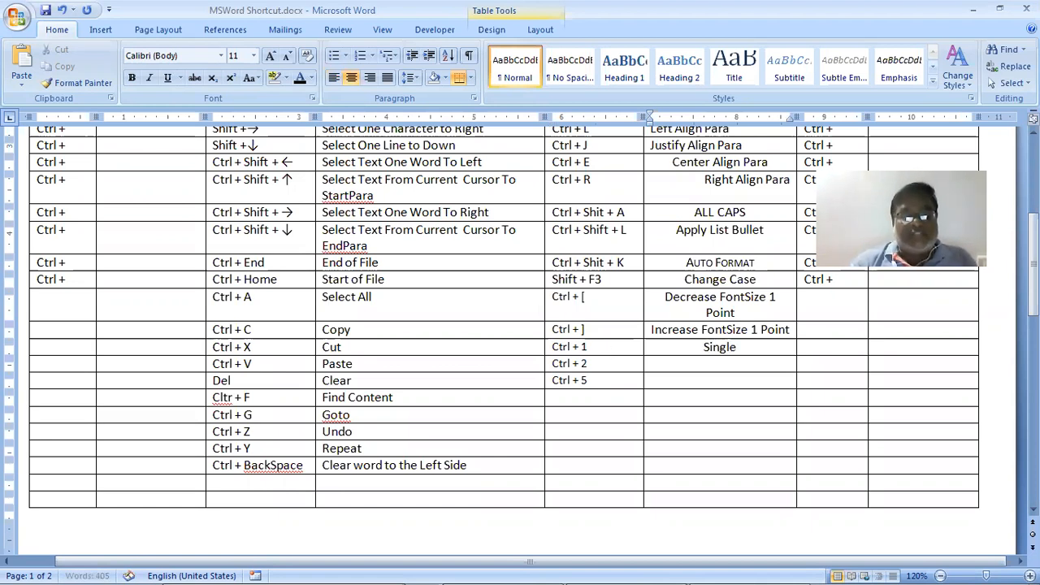
{"action": "type", "text": " Line"}
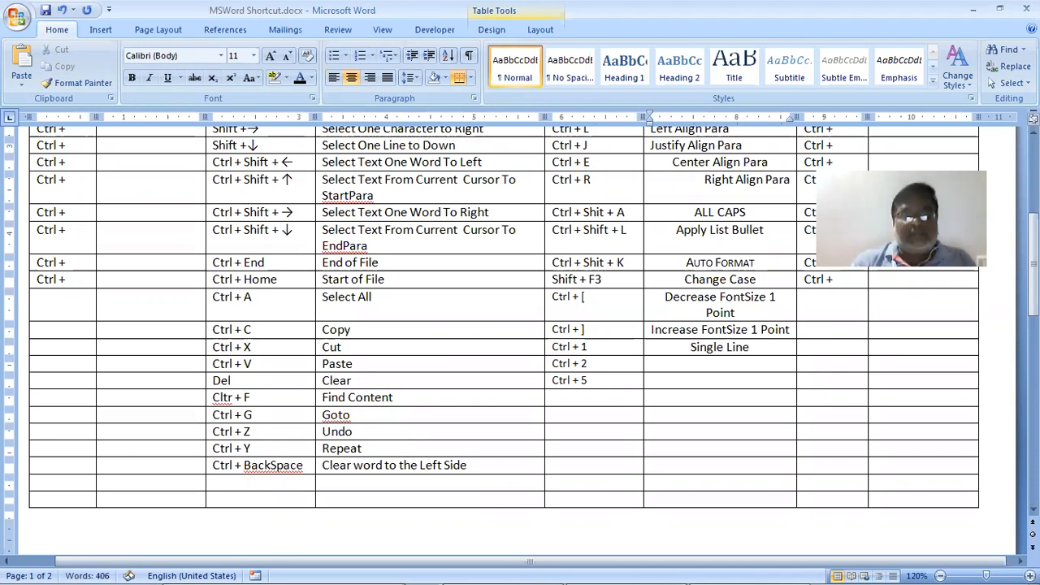
{"action": "type", "text": " Spacing"}
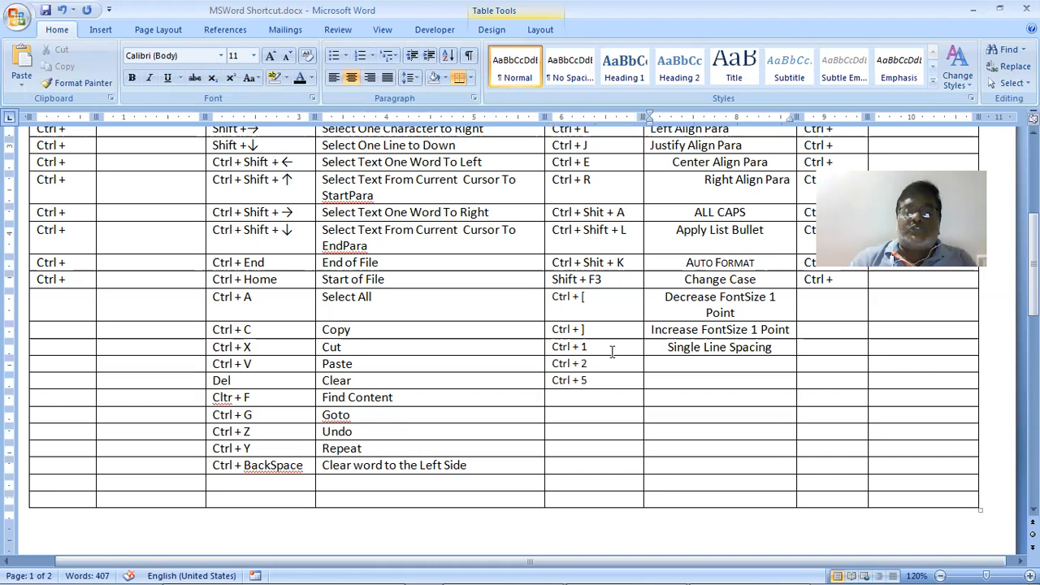
{"action": "type", "text": "Doub"}
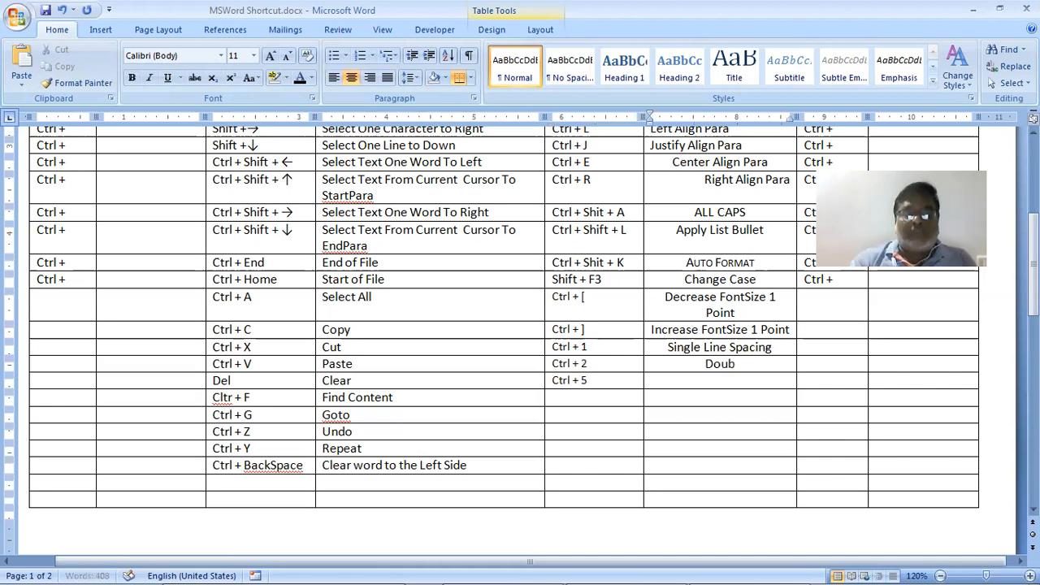
{"action": "type", "text": "le Line"}
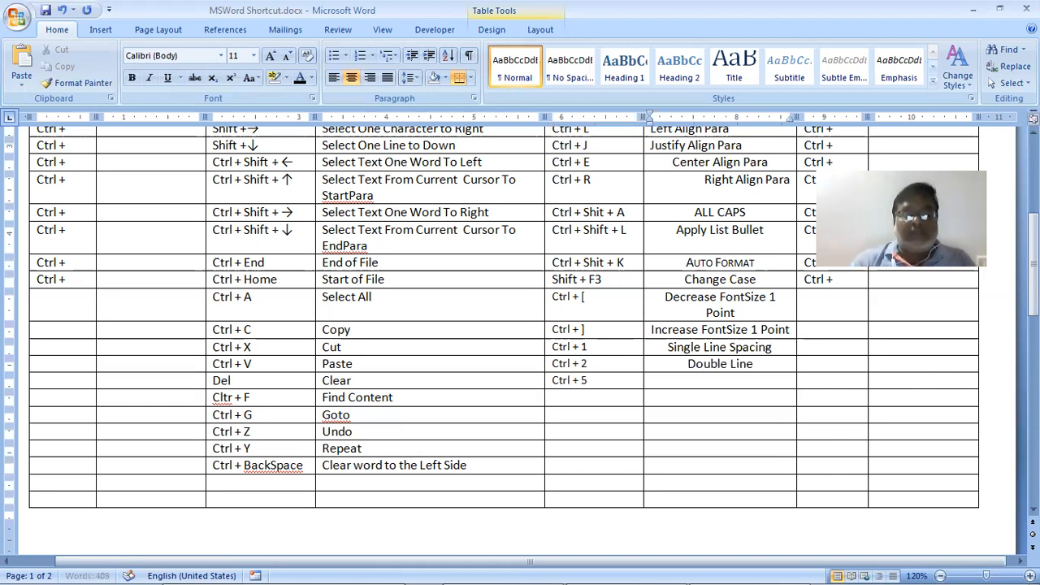
{"action": "type", "text": " Spaci"}
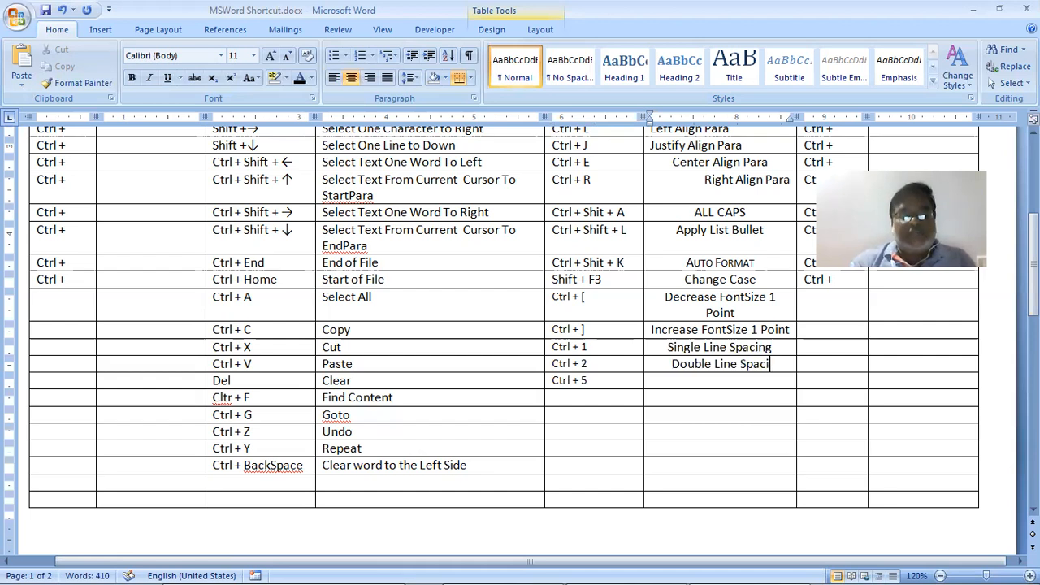
{"action": "type", "text": "ng"}
{"action": "key", "text": "alt+Tab"}
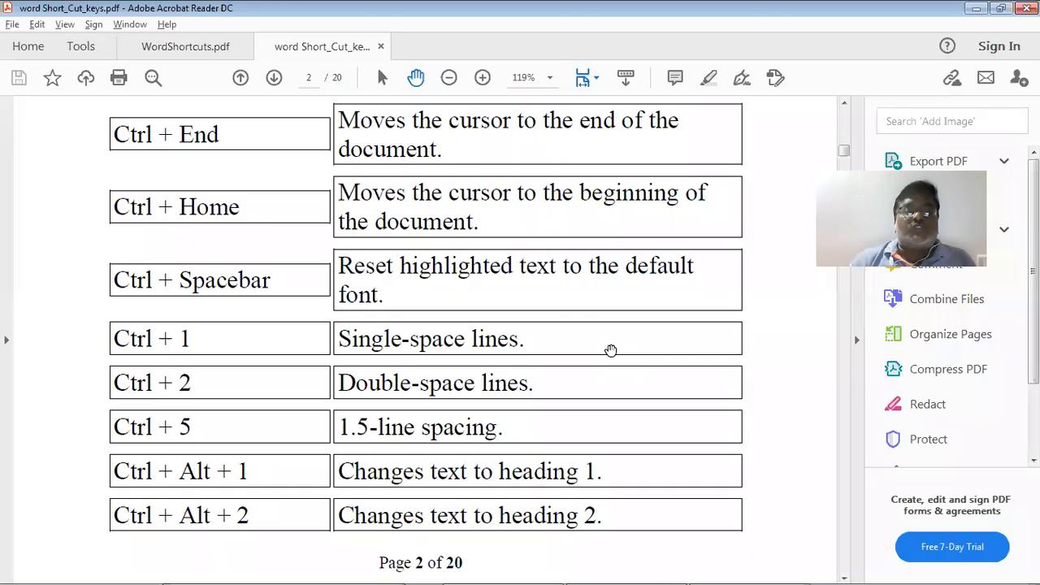
{"action": "key", "text": "alt+Tab"}
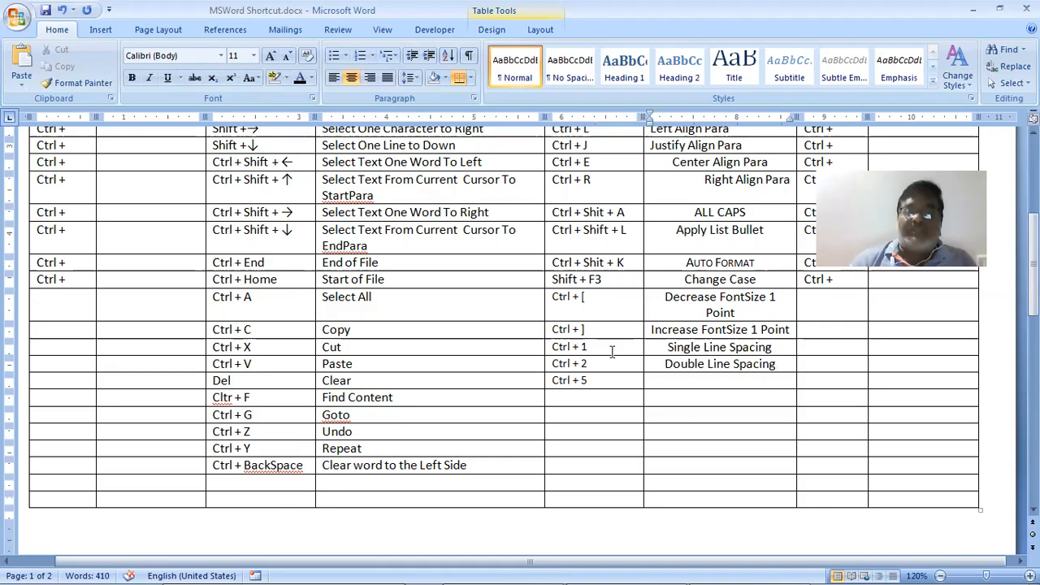
Describe Ctrl + 5 as 1.5 Line Spacing, then view the Line Spacing choices without changing anything
{"action": "key", "text": "Down"}
{"action": "type", "text": "1."}
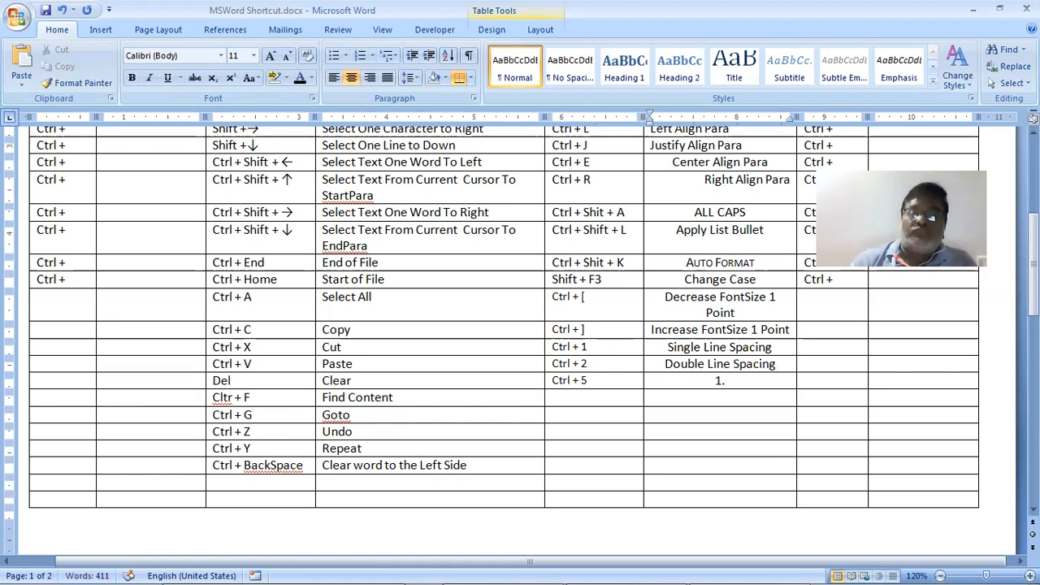
{"action": "type", "text": "5"}
{"action": "key", "text": "alt+Tab"}
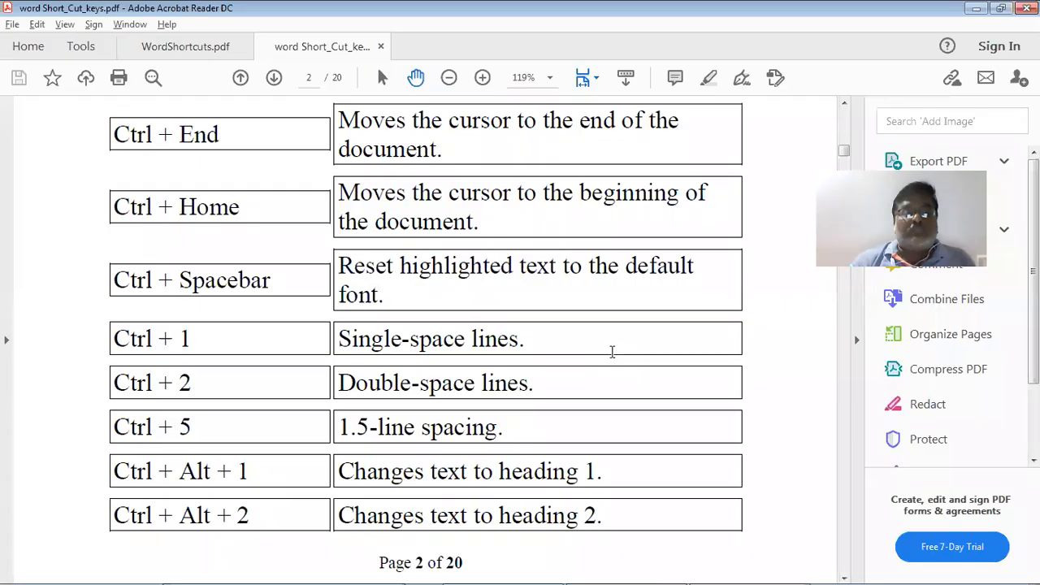
{"action": "key", "text": "alt+Tab"}
{"action": "type", "text": "Line S"}
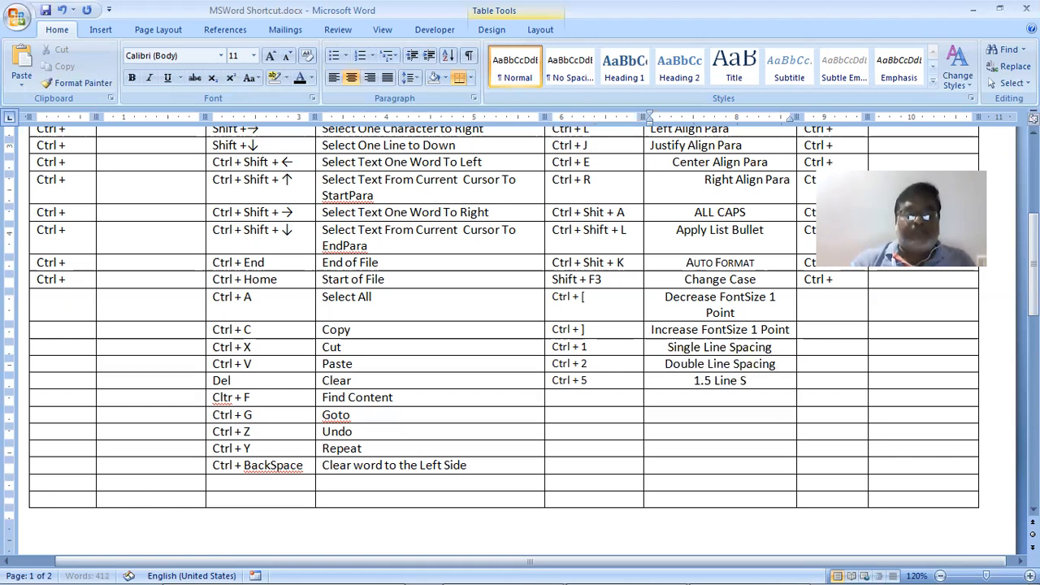
{"action": "type", "text": "pacing"}
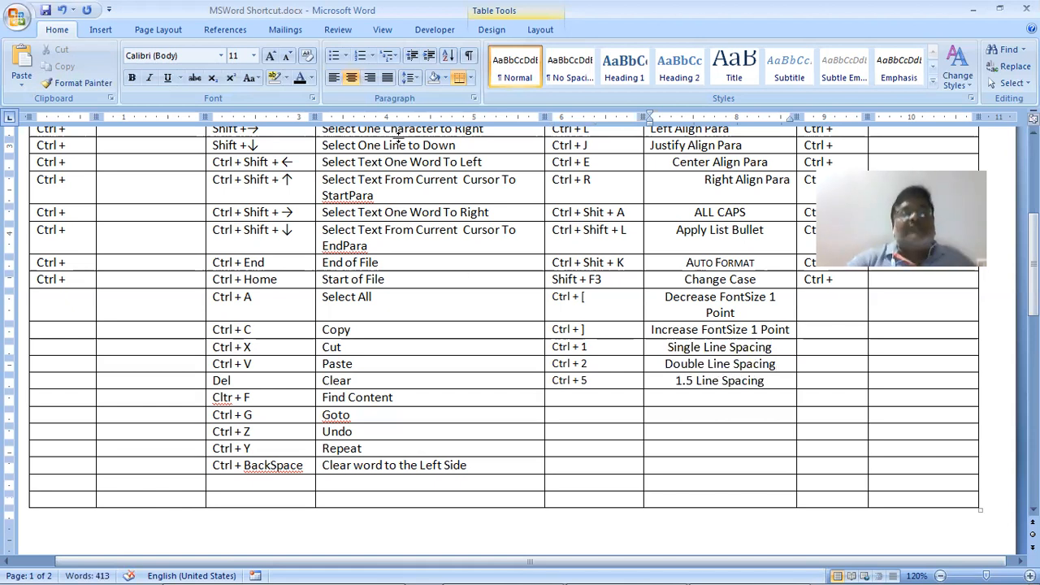
{"action": "left_click", "coordinate": [413, 74]}
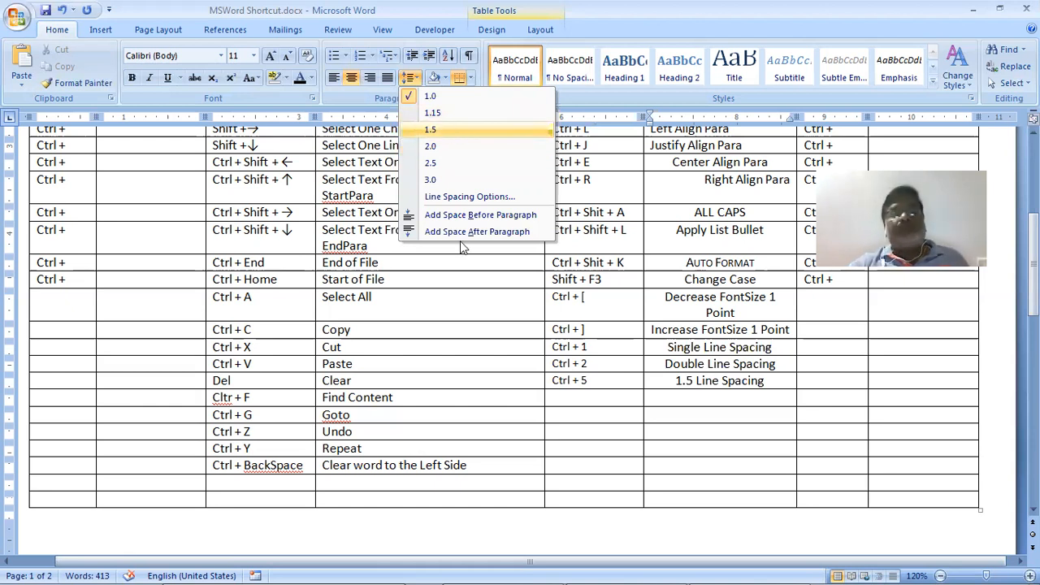
{"action": "left_click", "coordinate": [686, 406]}
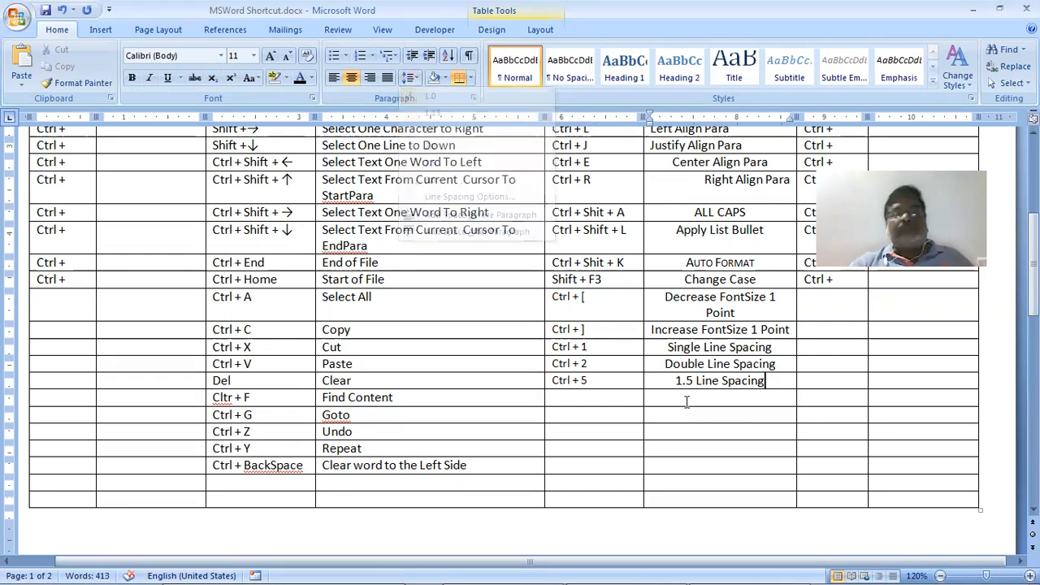
Scroll the shortcuts PDF down to page 3's Shift + Insert, F4 and F5 entries
{"action": "key", "text": "alt+Tab"}
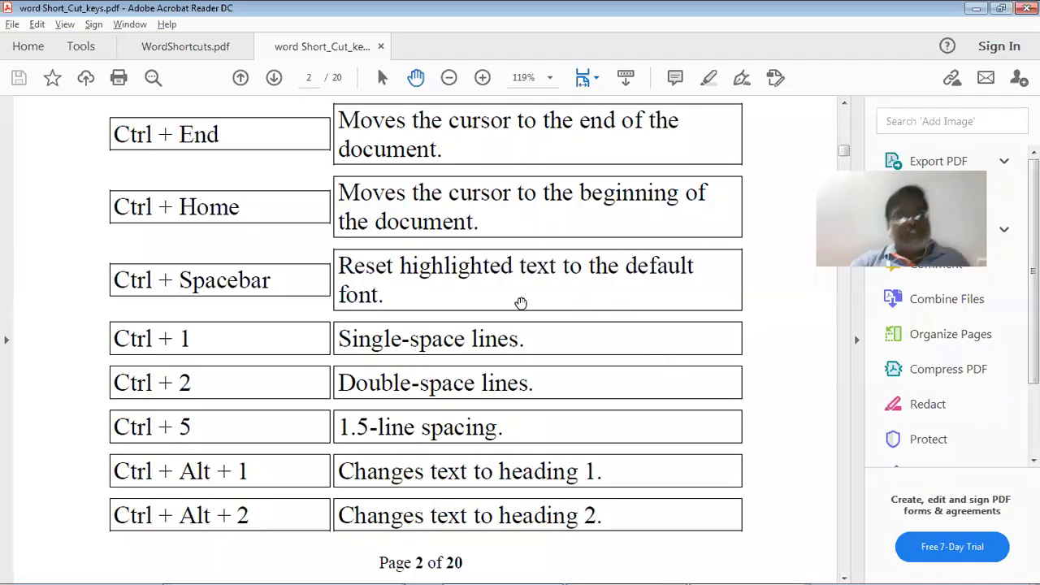
{"action": "scroll", "coordinate": [482, 320], "scroll_direction": "down", "scroll_amount": 2}
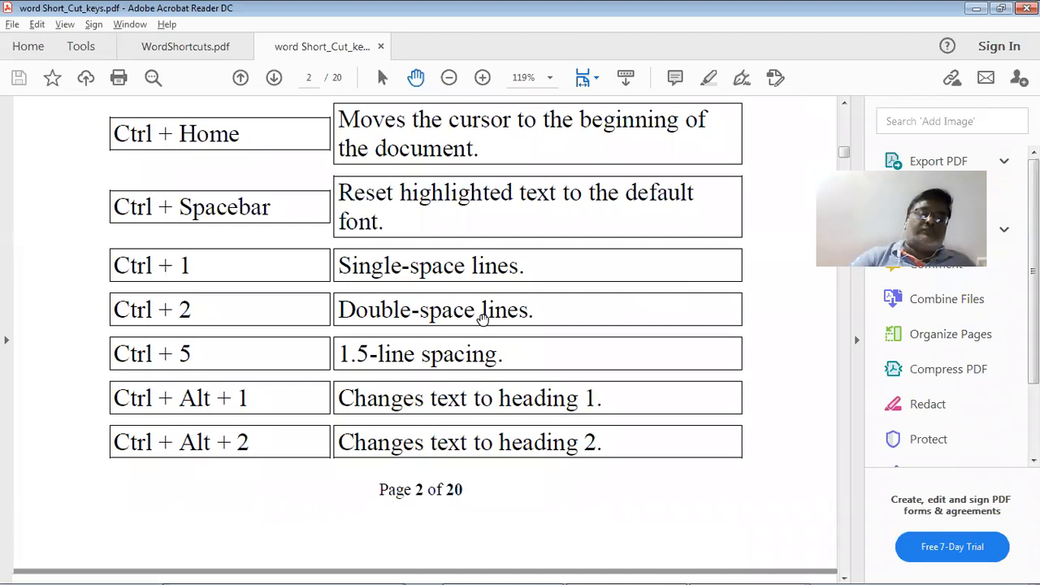
{"action": "scroll", "coordinate": [483, 319], "scroll_direction": "down", "scroll_amount": 5}
{"action": "scroll", "coordinate": [483, 320], "scroll_direction": "down", "scroll_amount": 5}
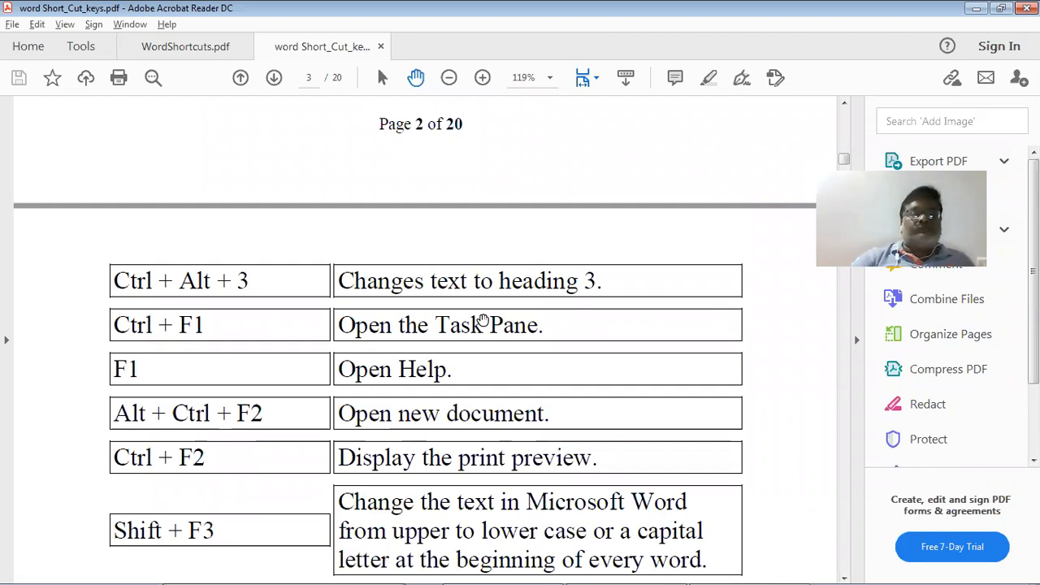
{"action": "scroll", "coordinate": [482, 319], "scroll_direction": "down", "scroll_amount": 3}
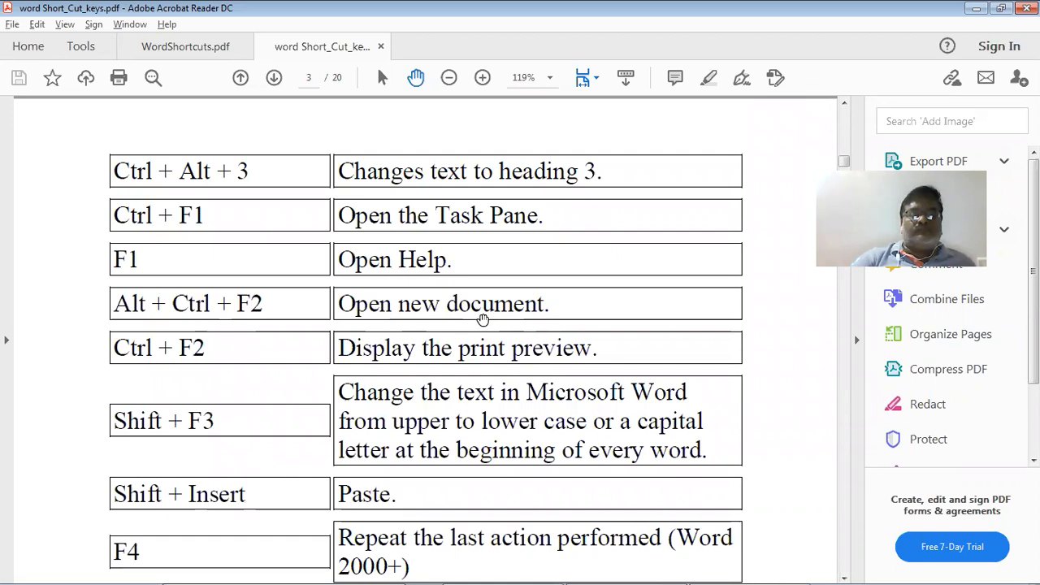
{"action": "scroll", "coordinate": [483, 319], "scroll_direction": "down", "scroll_amount": 3}
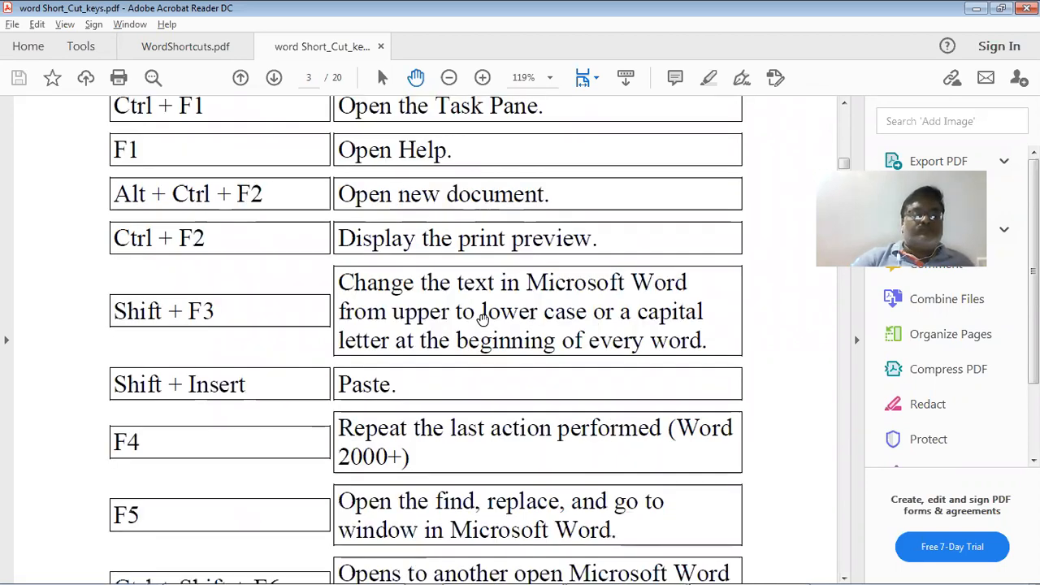
{"action": "scroll", "coordinate": [483, 319], "scroll_direction": "down", "scroll_amount": 2}
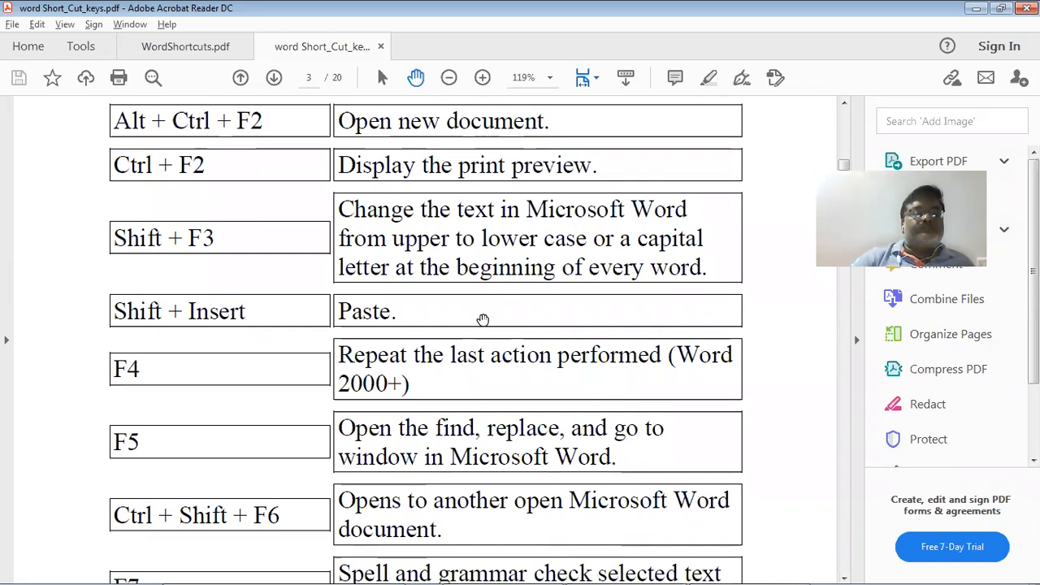
Add Shift + Ins on a new line beneath Ctrl + V in the Paste row
{"action": "key", "text": "alt+Tab"}
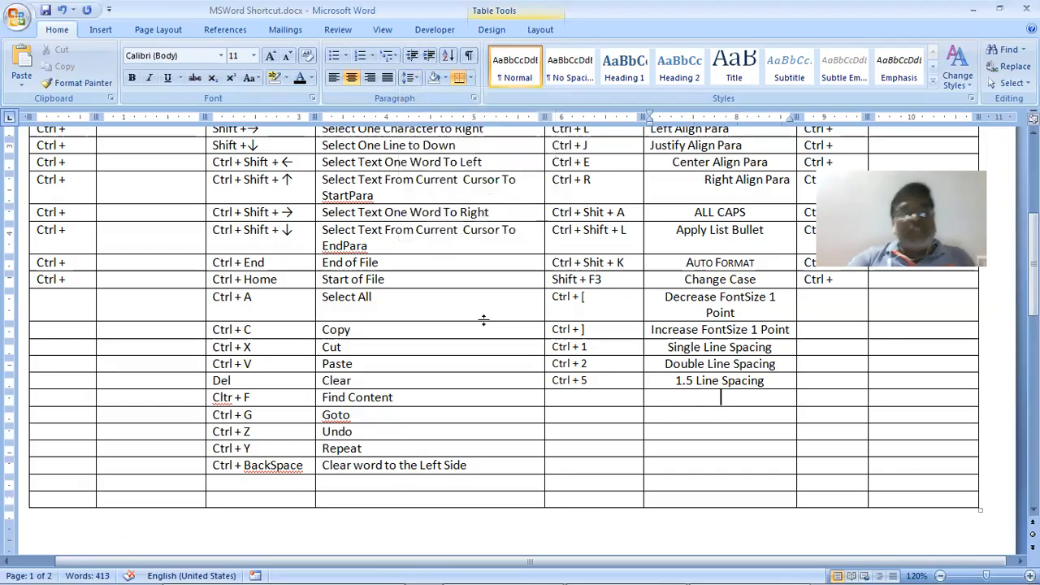
{"action": "left_click", "coordinate": [307, 364]}
{"action": "key", "text": "Return"}
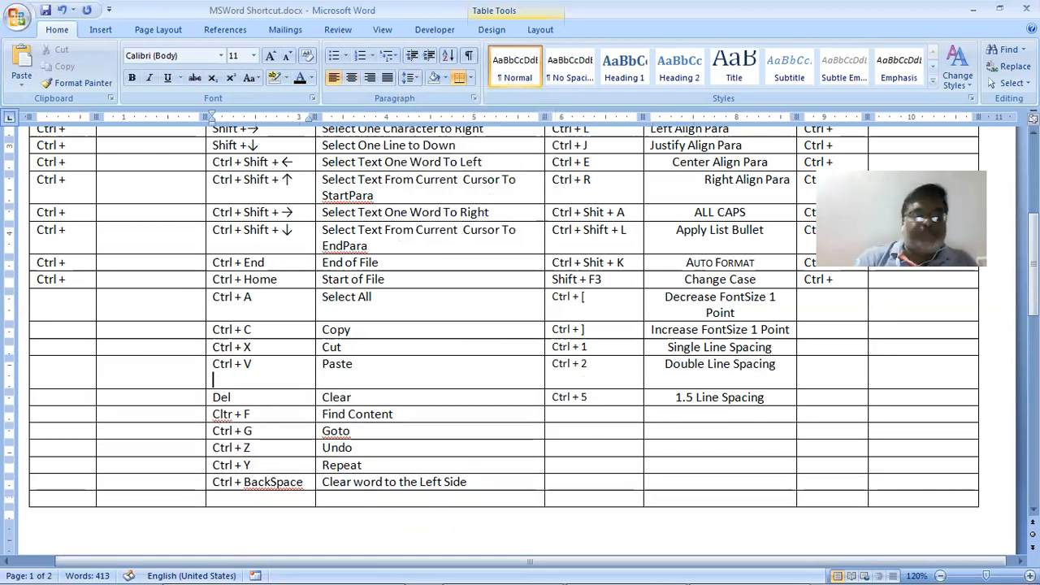
{"action": "type", "text": "Sigt"}
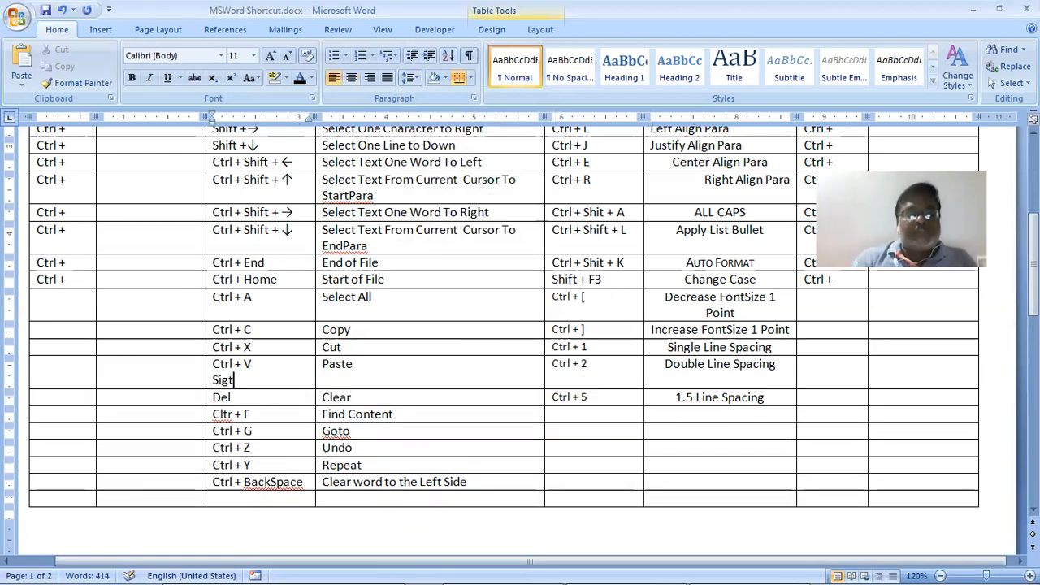
{"action": "key", "text": "BackSpace"}
{"action": "key", "text": "BackSpace"}
{"action": "key", "text": "BackSpace"}
{"action": "type", "text": "h"}
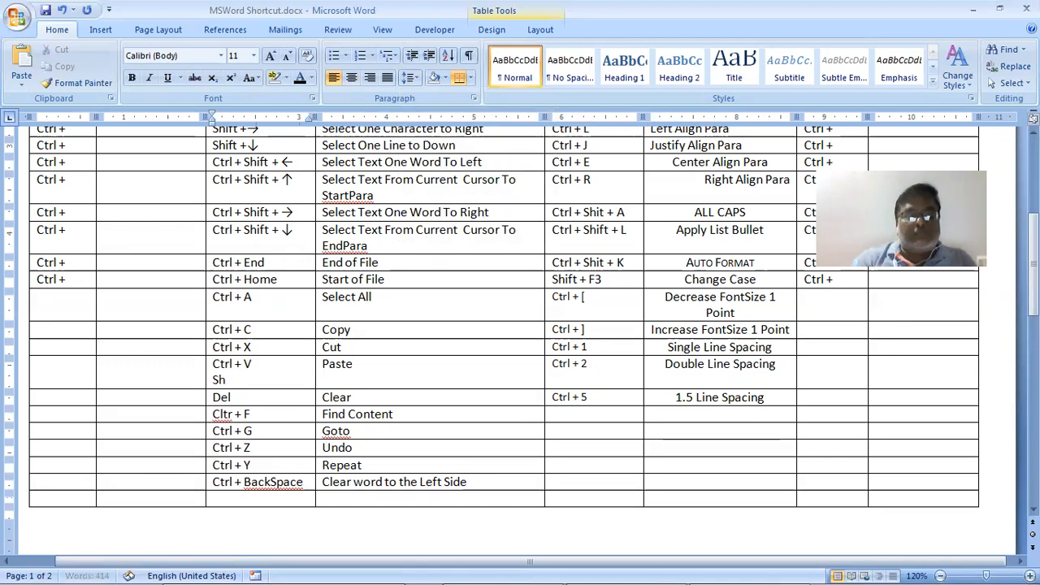
{"action": "type", "text": "ift +"}
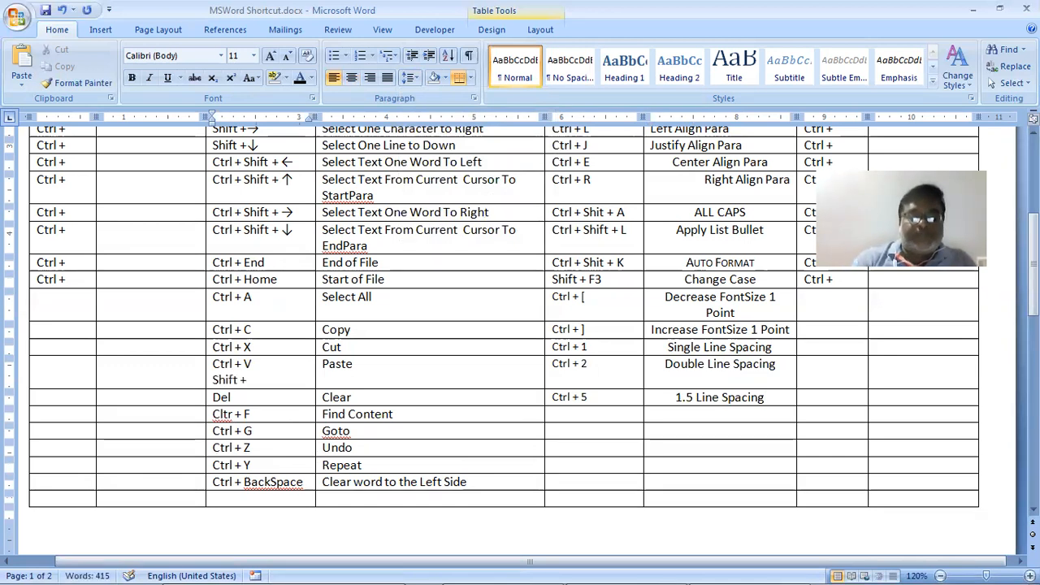
{"action": "type", "text": " Ins"}
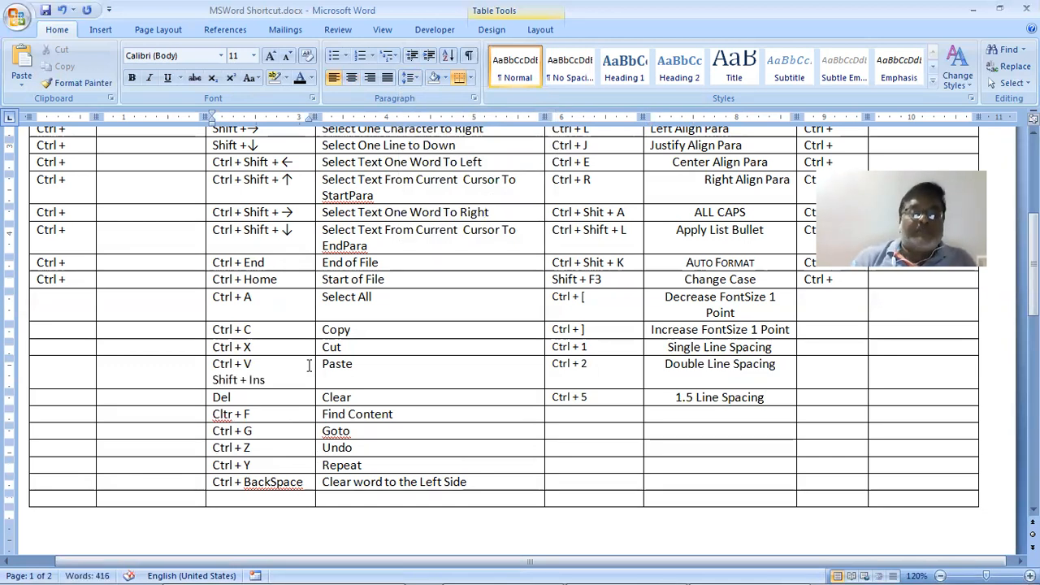
{"action": "key", "text": "alt+Tab"}
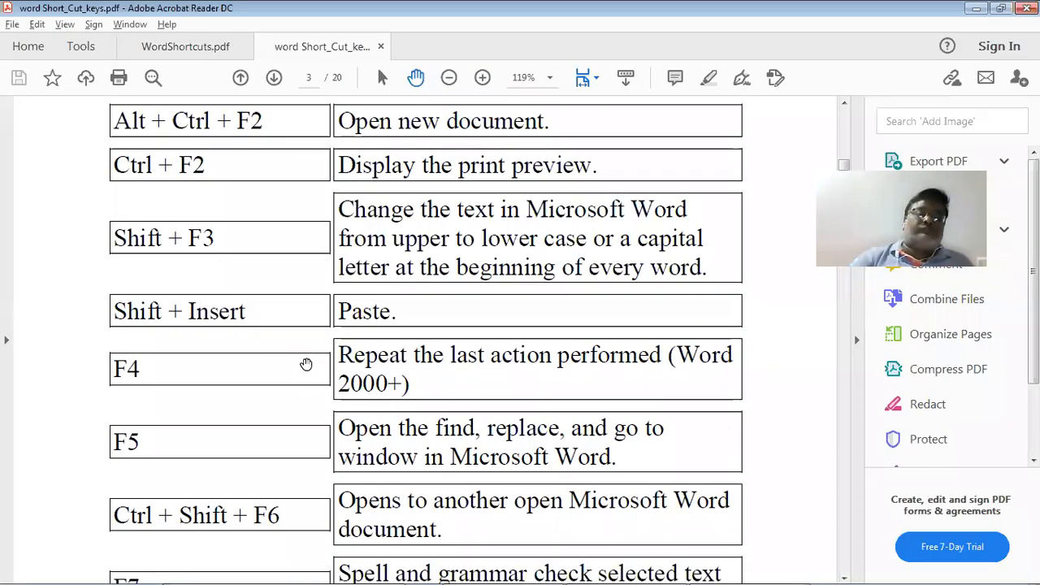
Read the PDF down to the F7, Shift + F7 and F12 entries, then return to Word
{"action": "scroll", "coordinate": [305, 364], "scroll_direction": "down", "scroll_amount": 3}
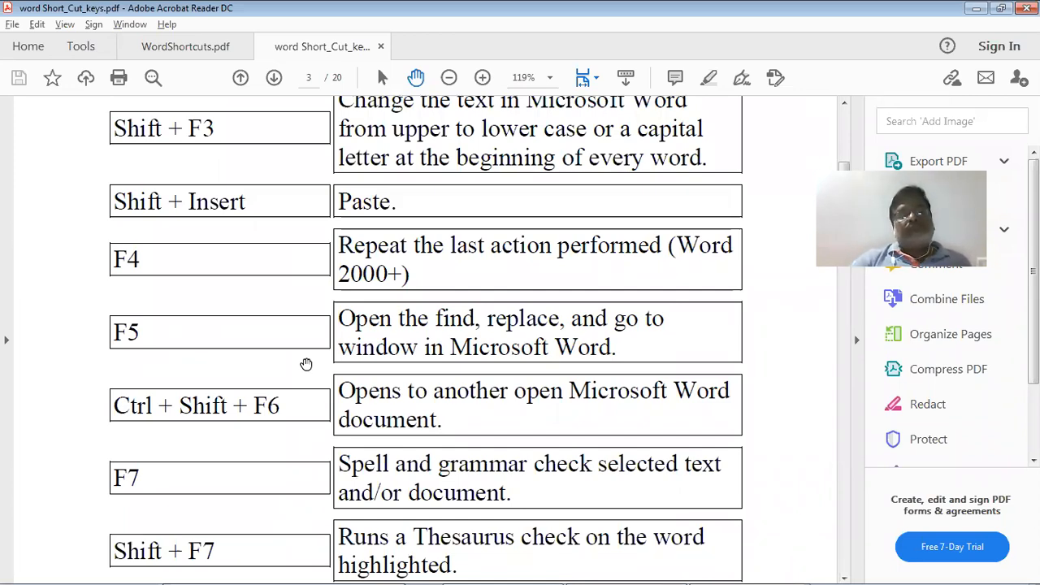
{"action": "scroll", "coordinate": [306, 364], "scroll_direction": "down", "scroll_amount": 1}
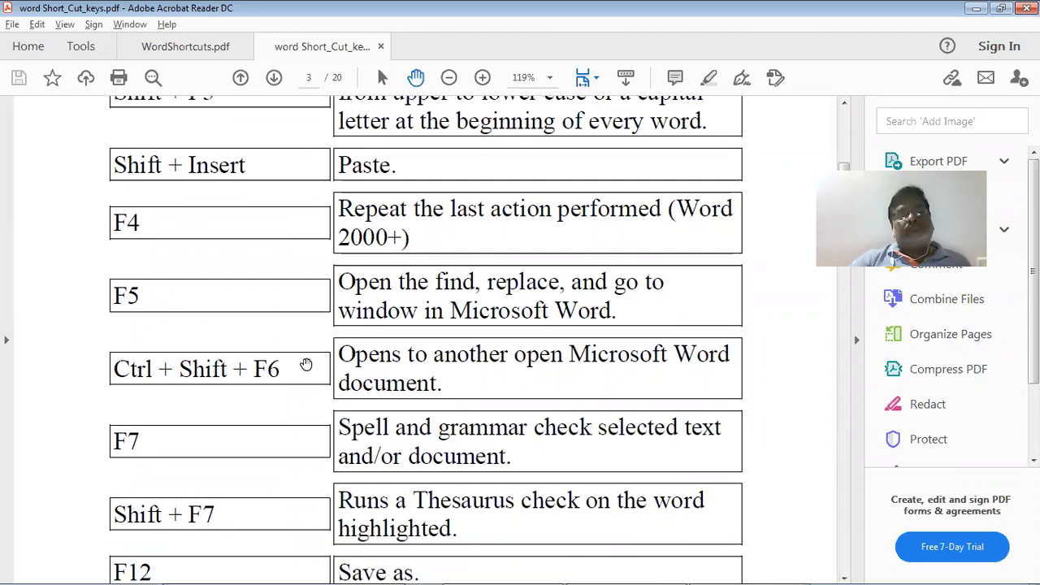
{"action": "key", "text": "alt+Tab"}
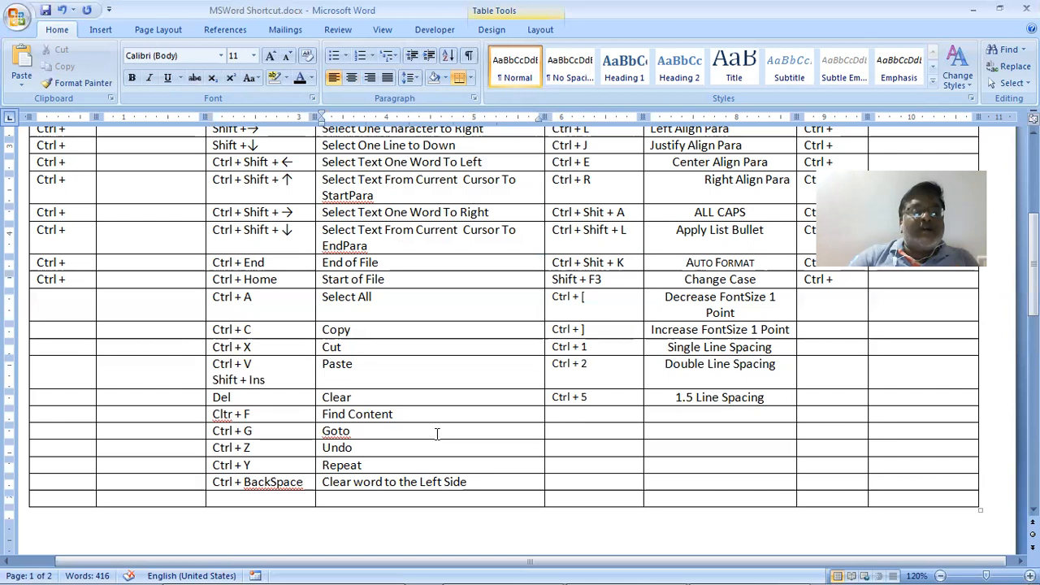
Add F5 on a new line beneath Cltr + F in the Find row
{"action": "left_click", "coordinate": [306, 421]}
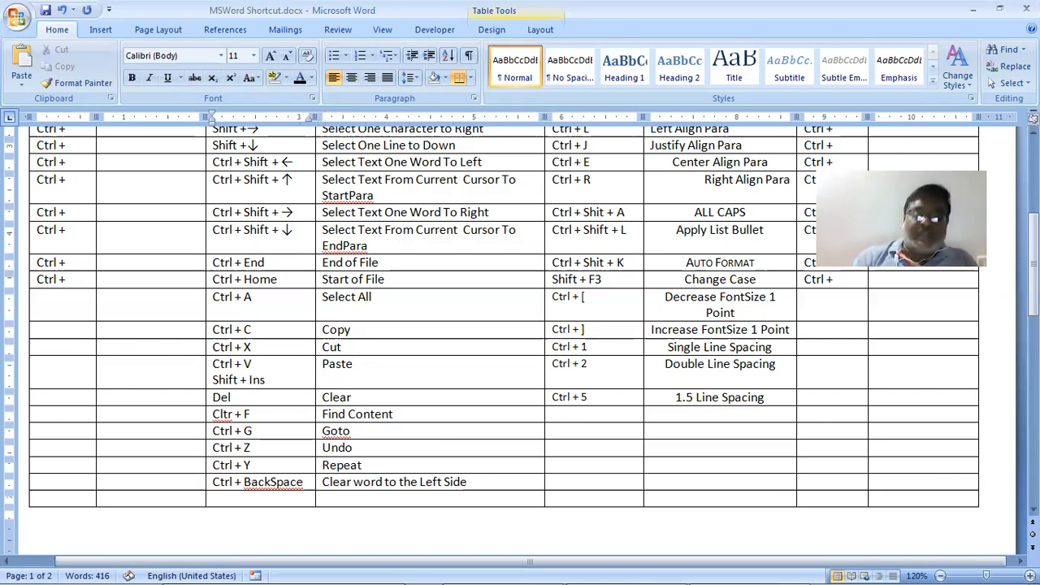
{"action": "key", "text": "Return"}
{"action": "type", "text": "F"}
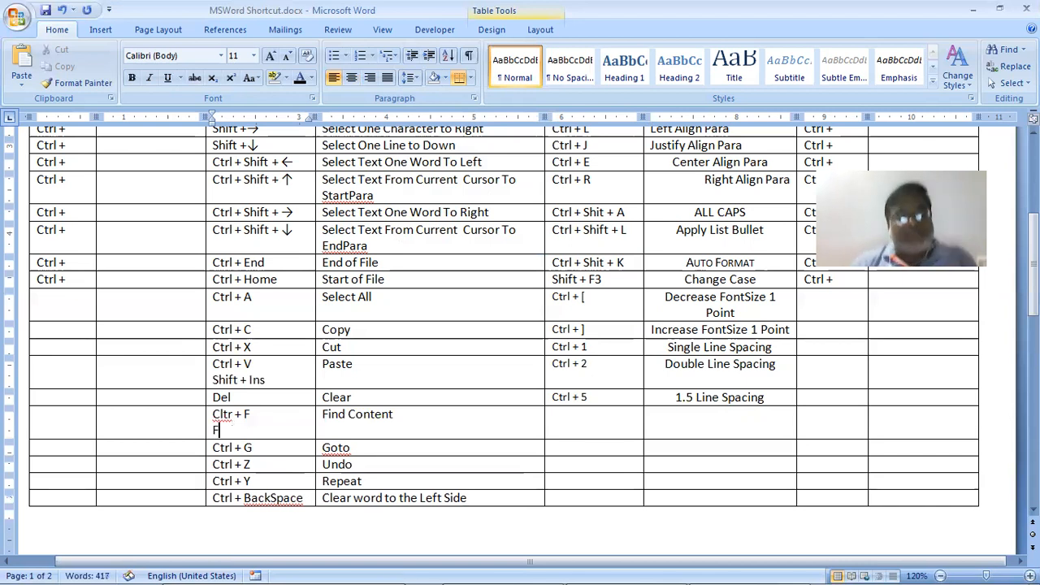
{"action": "key", "text": "ctrl+g"}
{"action": "key", "text": "Escape"}
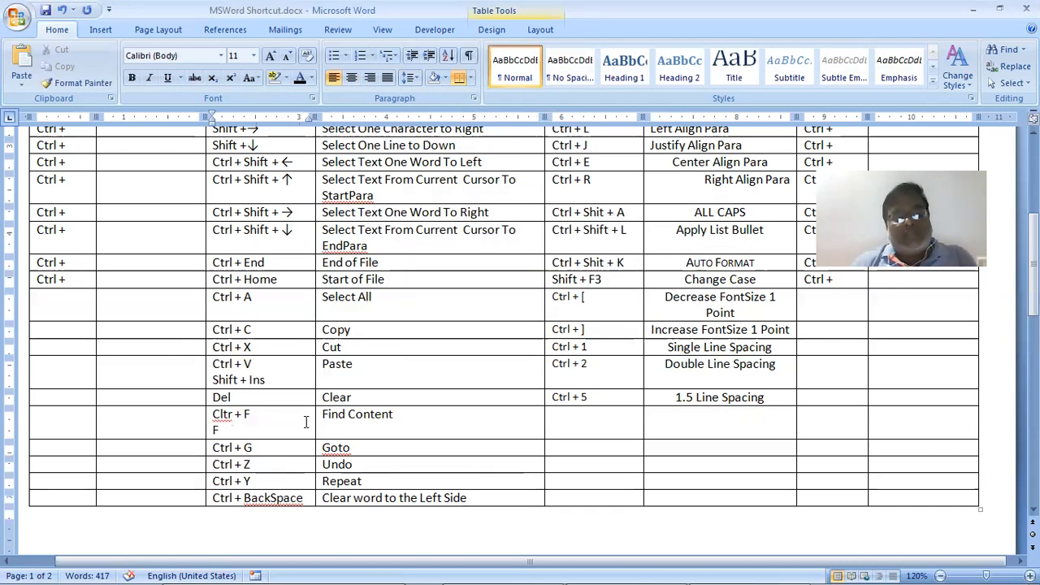
{"action": "type", "text": "5"}
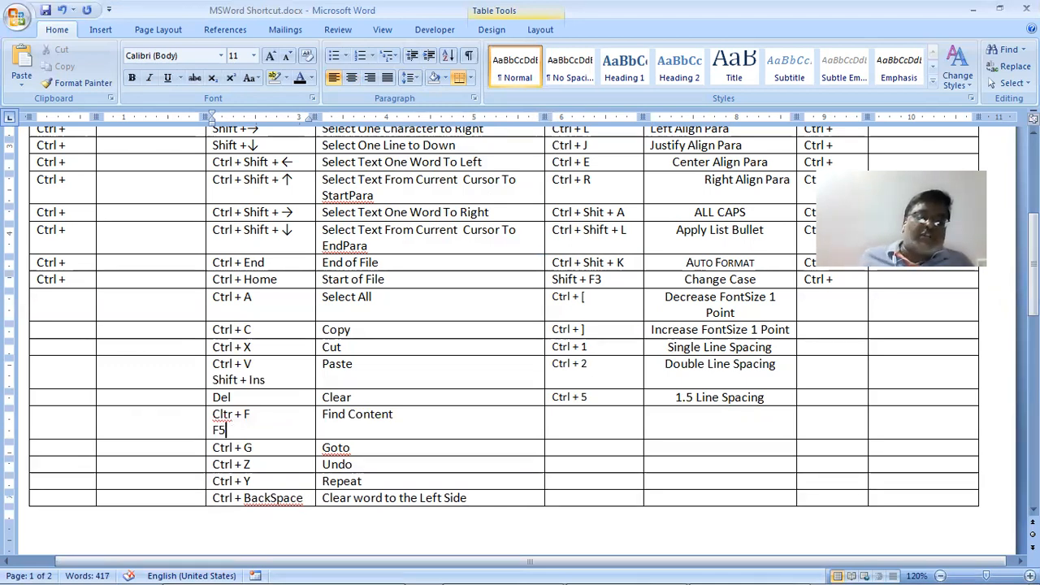
Change the 'Find Content' description to 'Find and Replace window'
{"action": "left_click", "coordinate": [362, 428]}
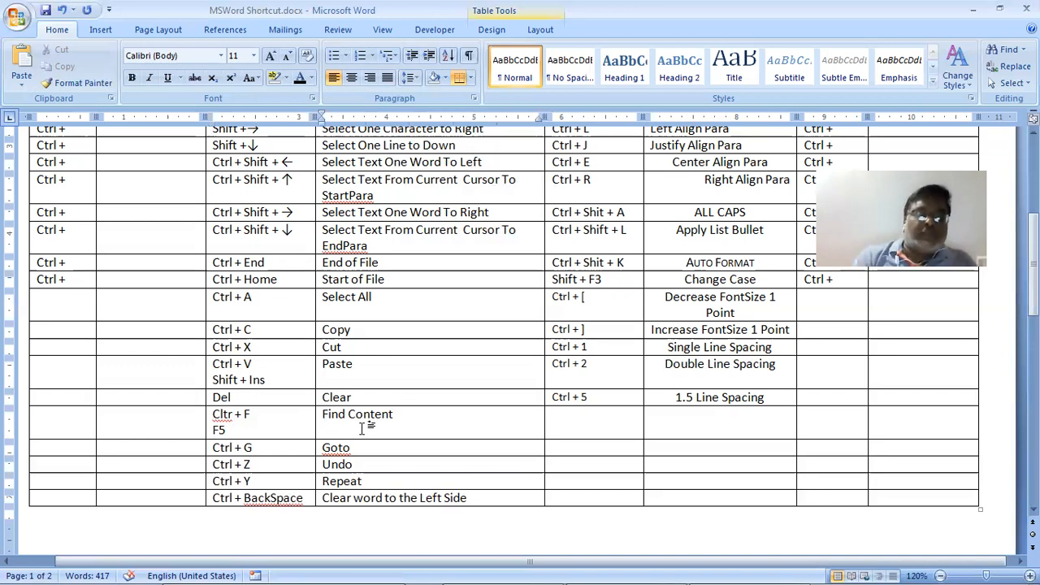
{"action": "key", "text": "ctrl+Left"}
{"action": "type", "text": "and "}
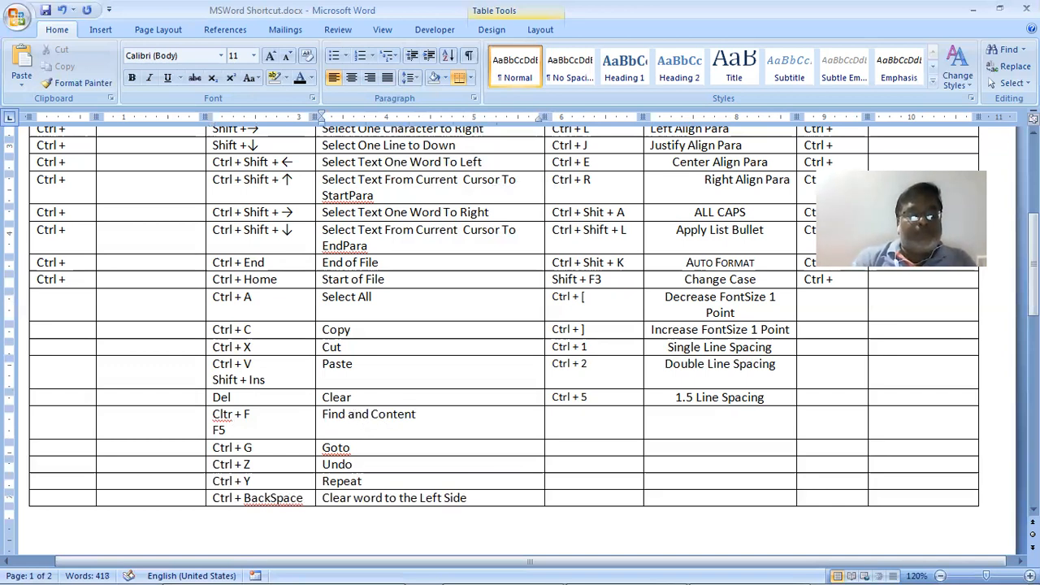
{"action": "type", "text": "Replace"}
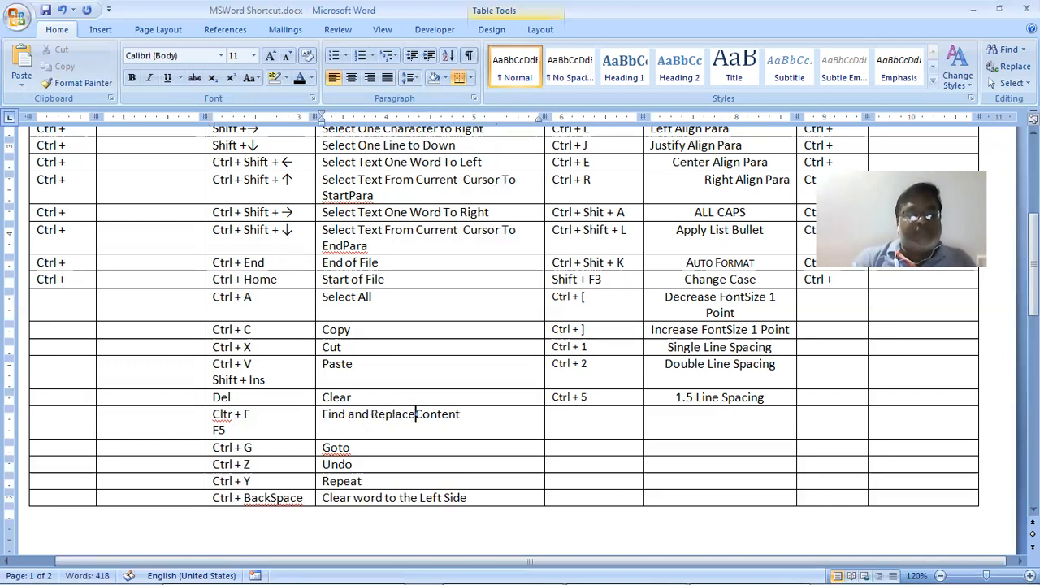
{"action": "type", "text": " wind"}
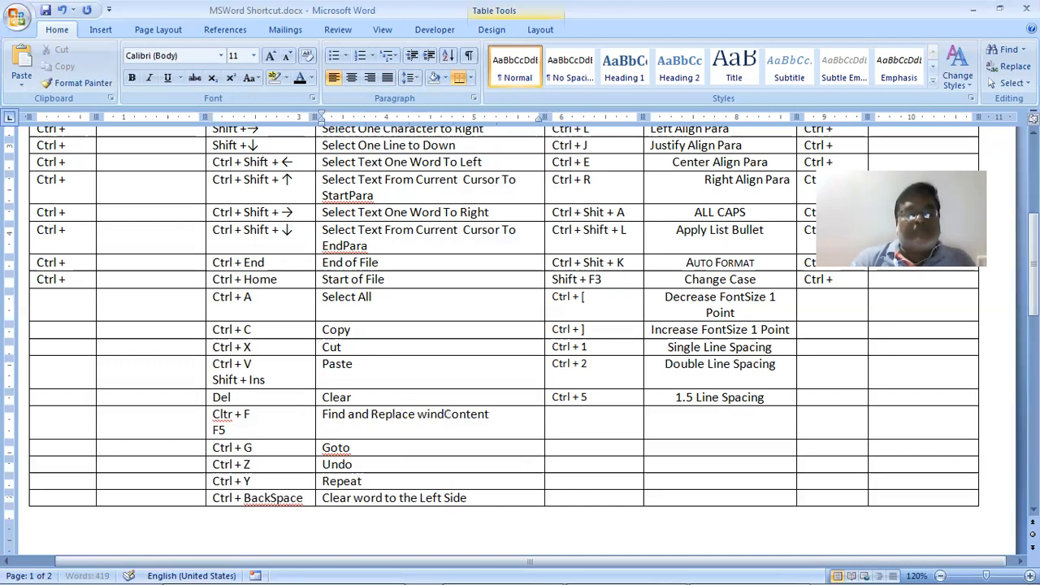
{"action": "type", "text": "ow"}
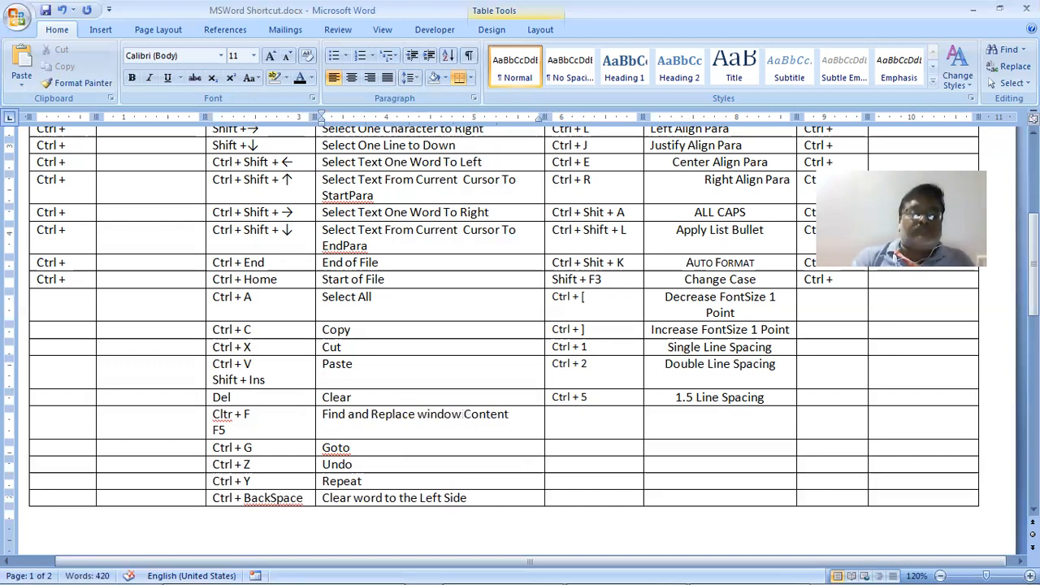
{"action": "key", "text": "Delete"}
{"action": "key", "text": "Delete"}
{"action": "key", "text": "Delete"}
{"action": "key", "text": "Delete"}
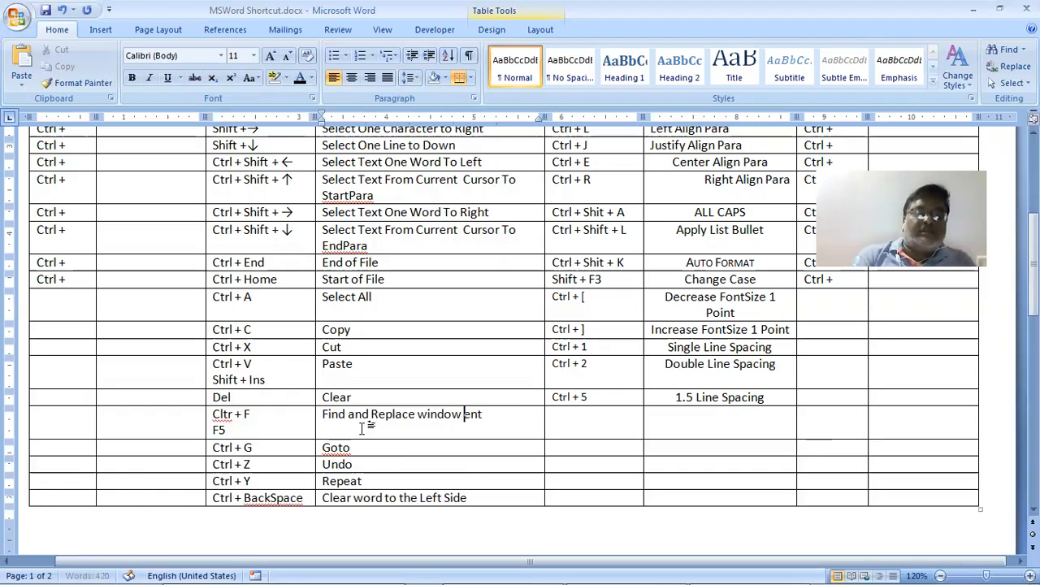
Check the shortcut PDF's entries, then return to the Word table
{"action": "key", "text": "alt+Tab"}
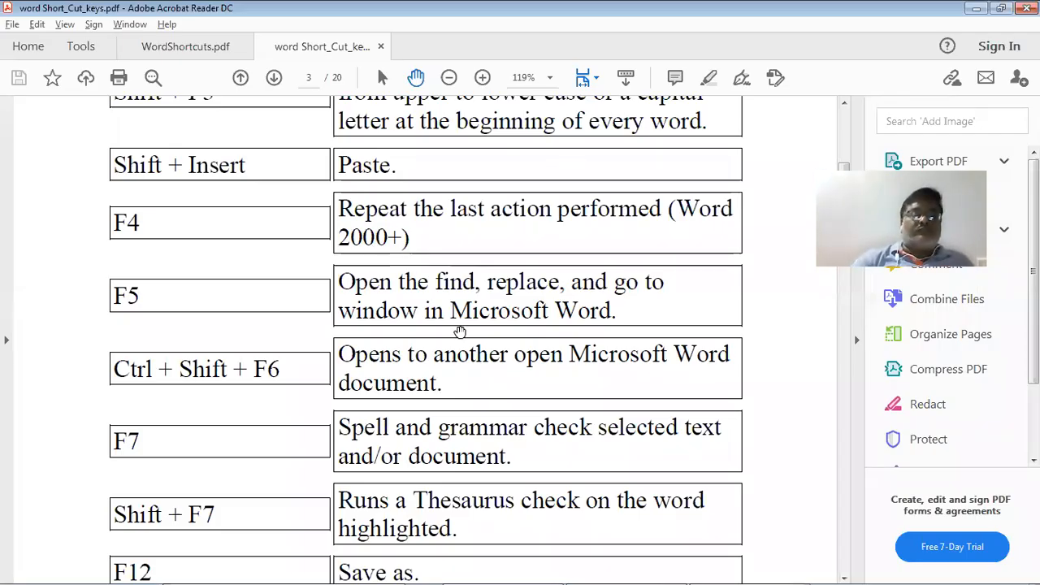
{"action": "scroll", "coordinate": [460, 332], "scroll_direction": "down", "scroll_amount": 1}
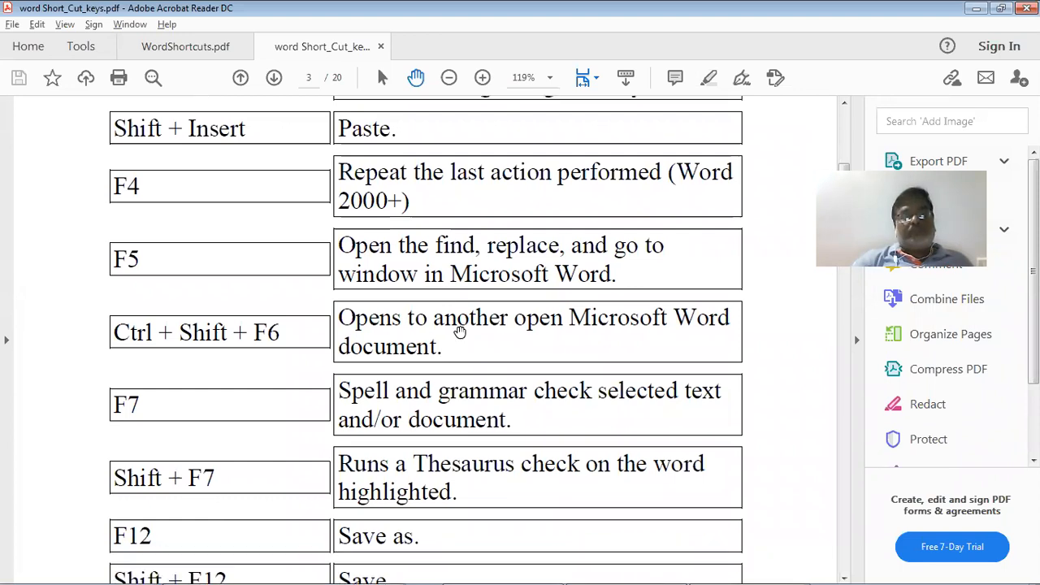
{"action": "scroll", "coordinate": [460, 332], "scroll_direction": "down", "scroll_amount": 3}
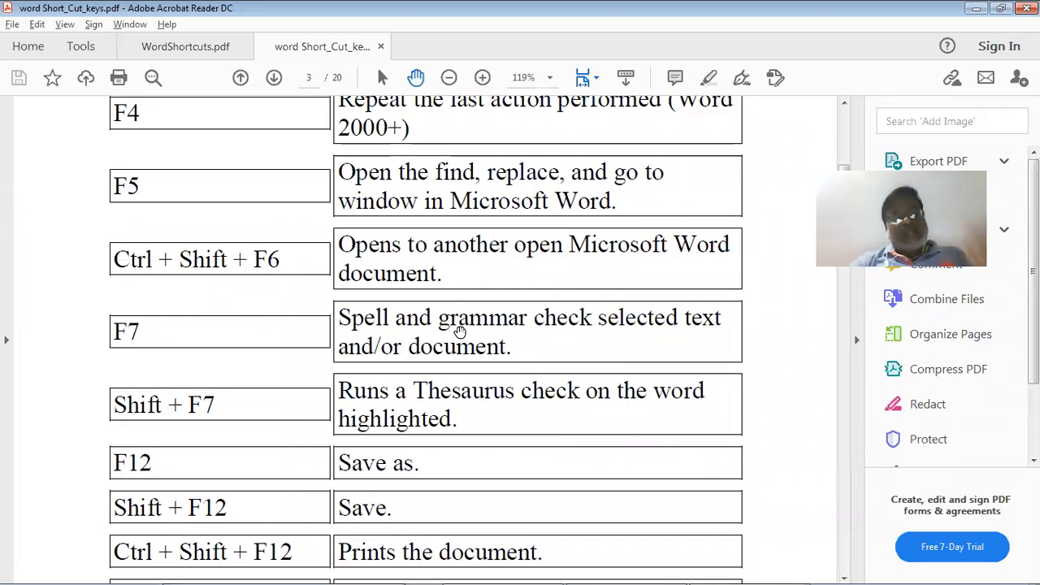
{"action": "key", "text": "alt+Tab"}
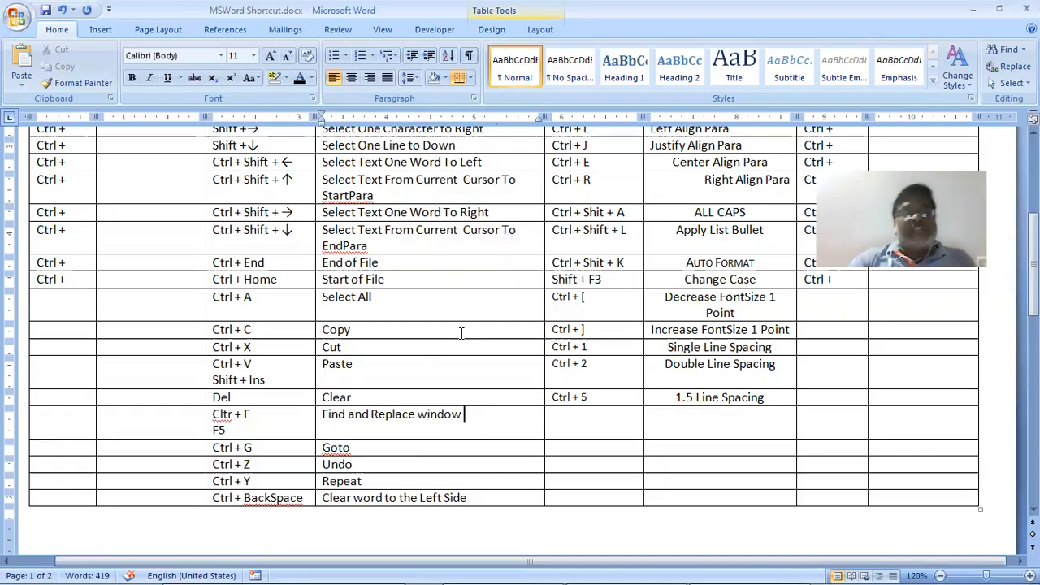
Enter F7 in the empty fourth-column cell with its description beside it
{"action": "left_click", "coordinate": [614, 428]}
{"action": "type", "text": "F"}
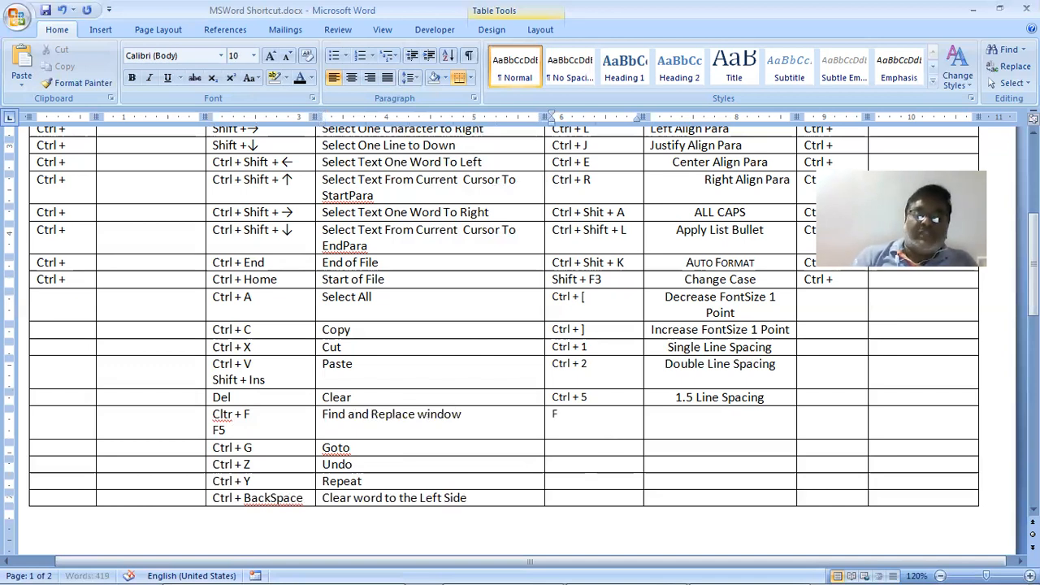
{"action": "type", "text": "7"}
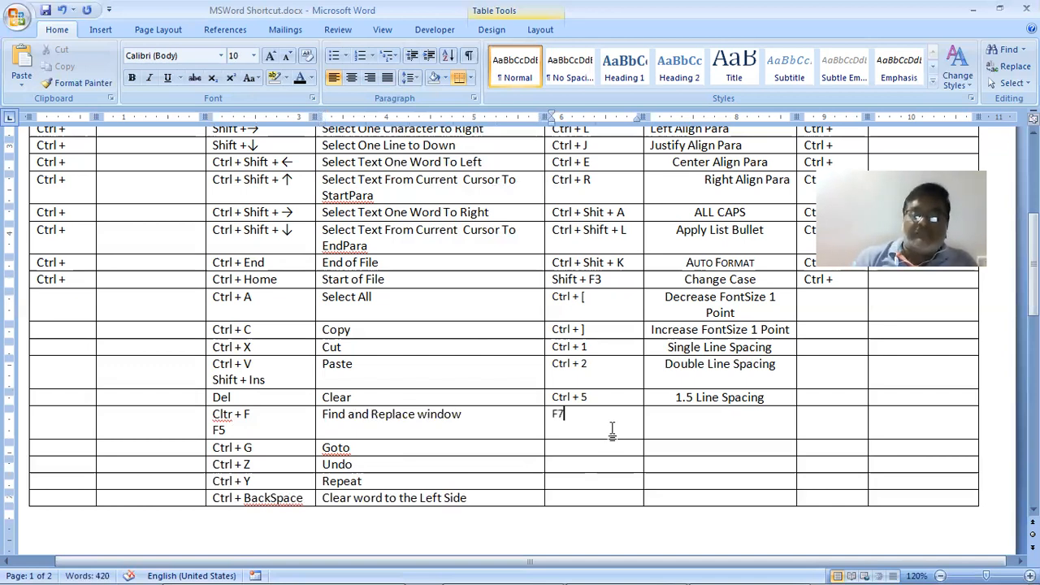
{"action": "key", "text": "Tab"}
{"action": "type", "text": "Gram"}
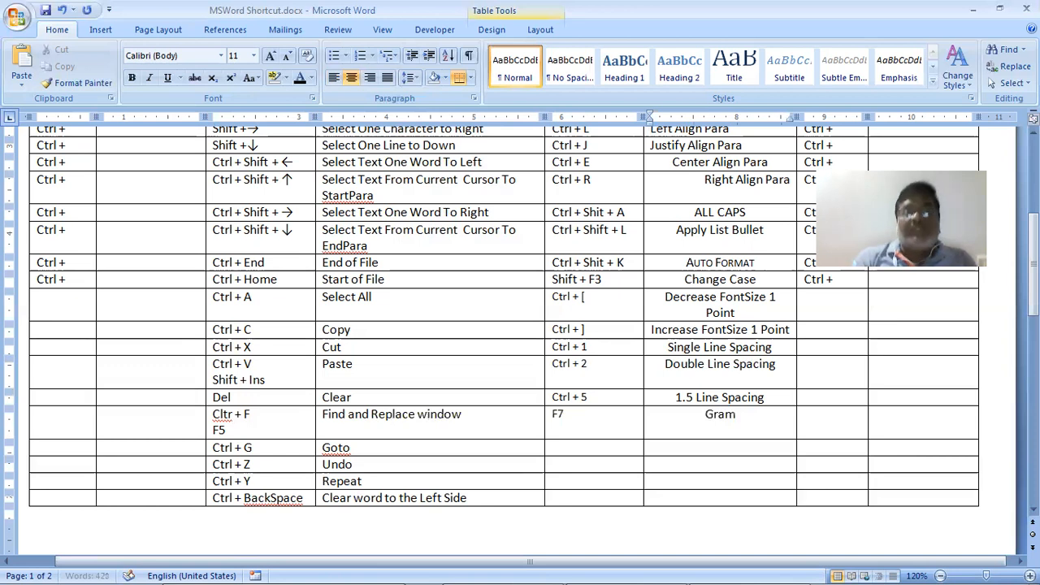
{"action": "type", "text": "metr"}
{"action": "key", "text": "BackSpace"}
{"action": "key", "text": "BackSpace"}
{"action": "type", "text": "r "}
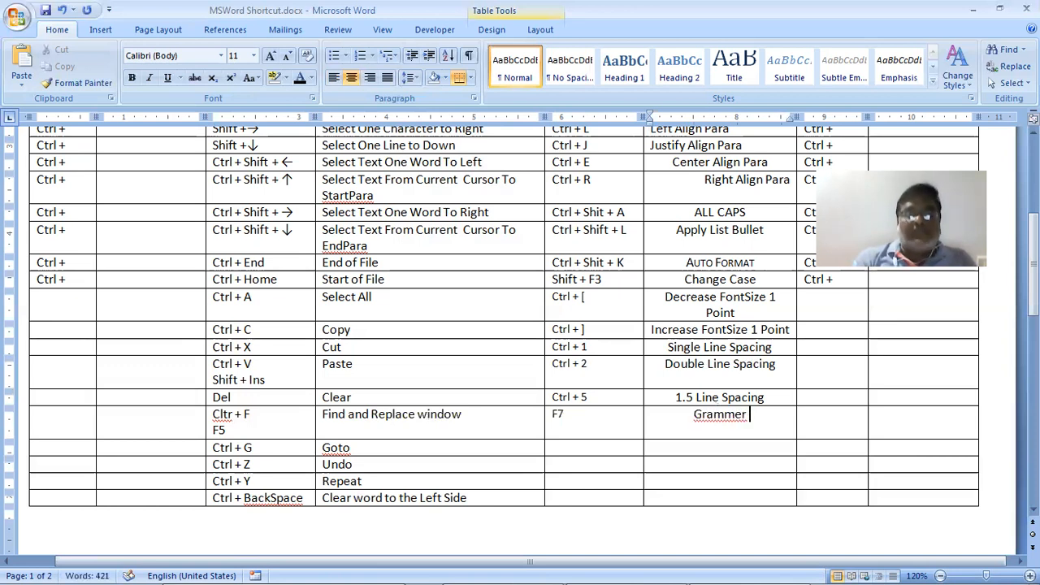
{"action": "type", "text": "and "}
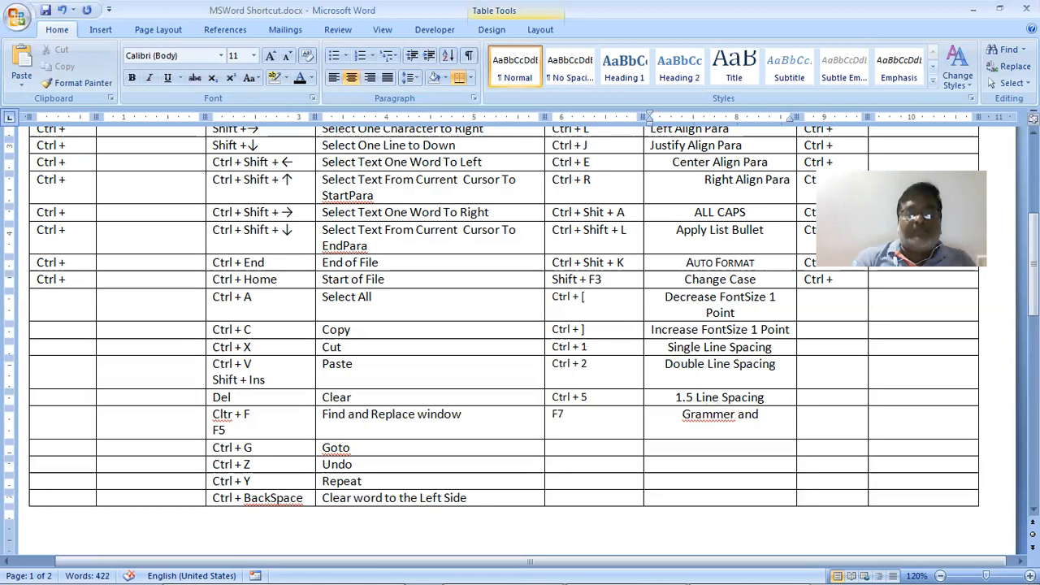
{"action": "type", "text": "Spel"}
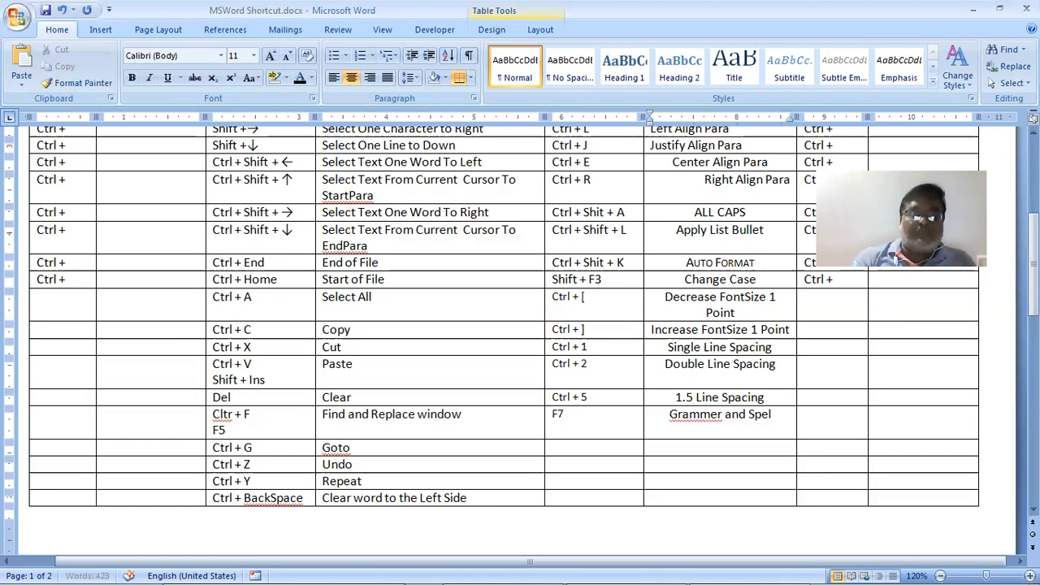
{"action": "type", "text": "ling C"}
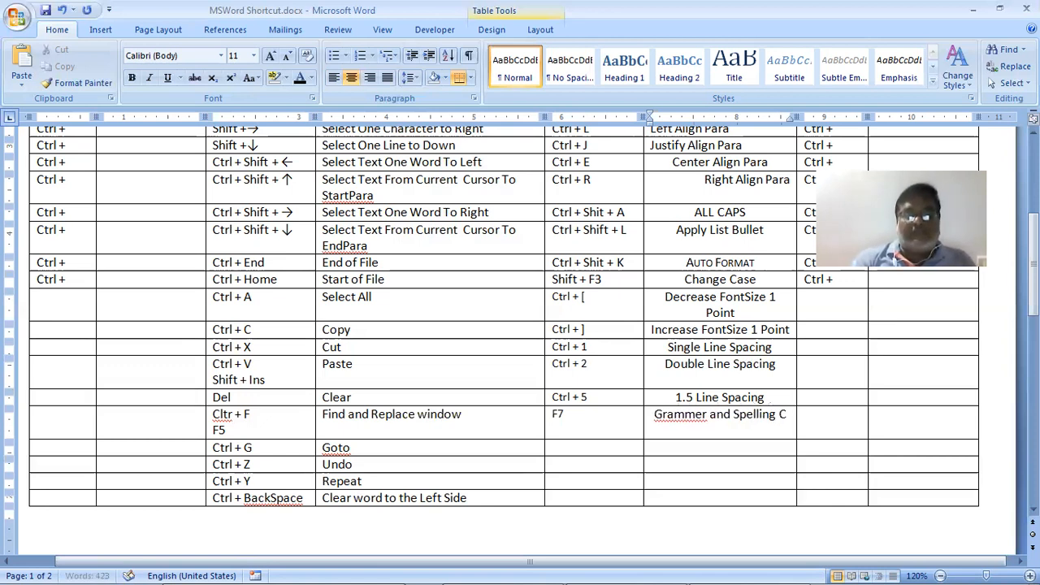
{"action": "type", "text": "he"}
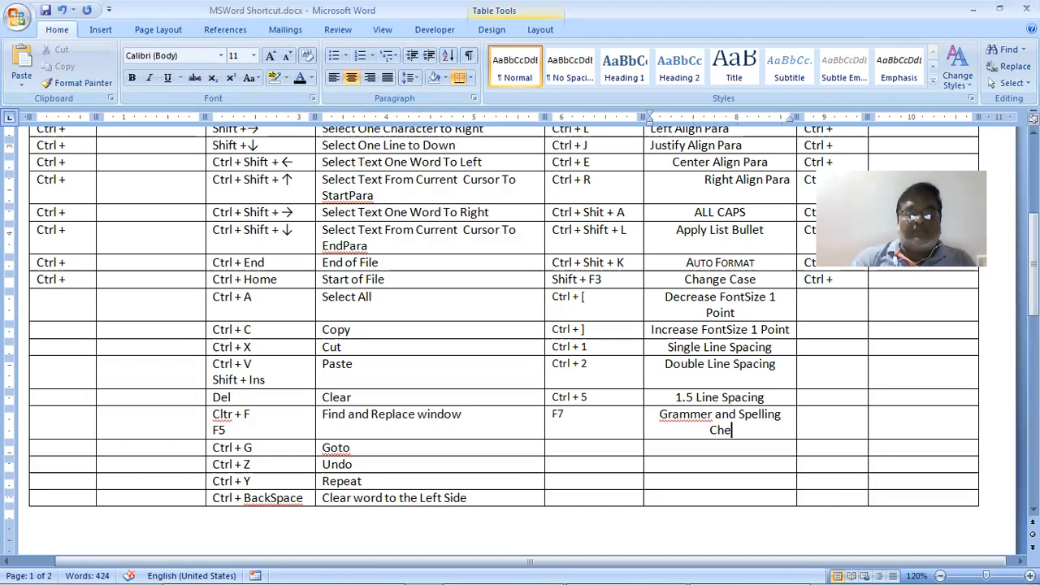
{"action": "type", "text": "ck"}
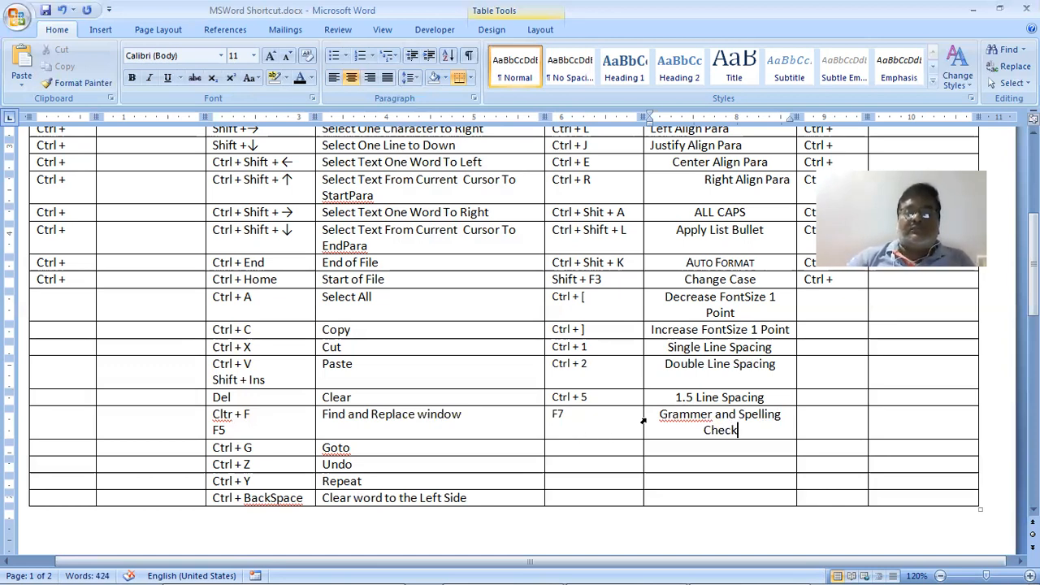
Correct the misspelling to 'Grammar and Spelling Check', then bring up the shortcut PDF
{"action": "right_click", "coordinate": [690, 414]}
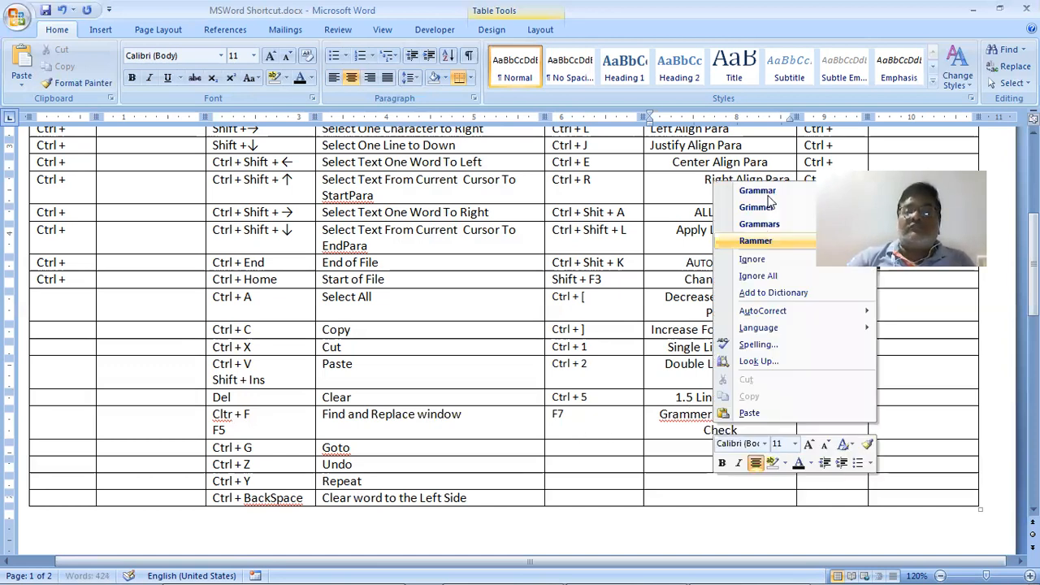
{"action": "left_click", "coordinate": [767, 192]}
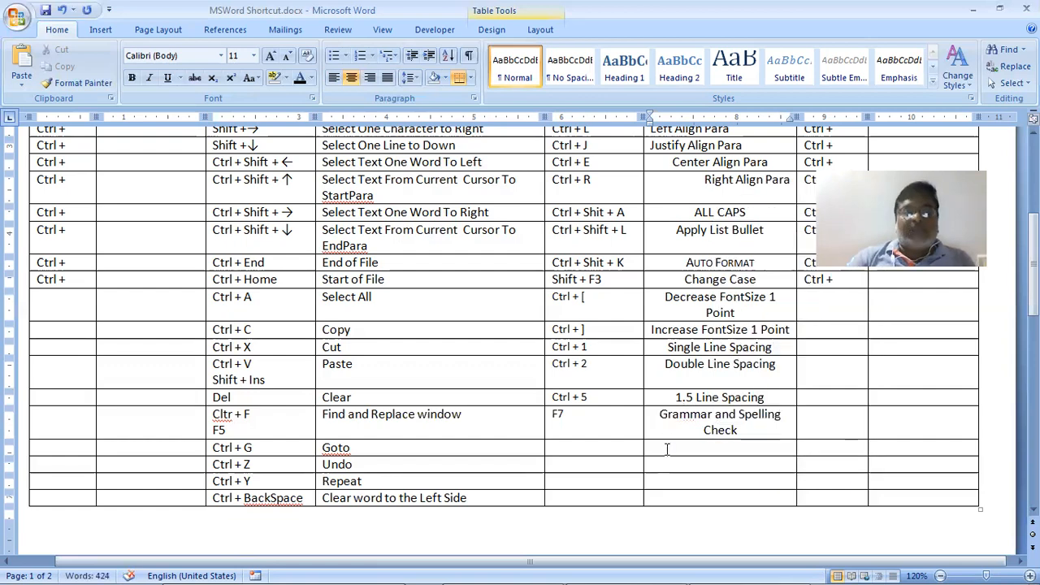
{"action": "key", "text": "alt+Tab"}
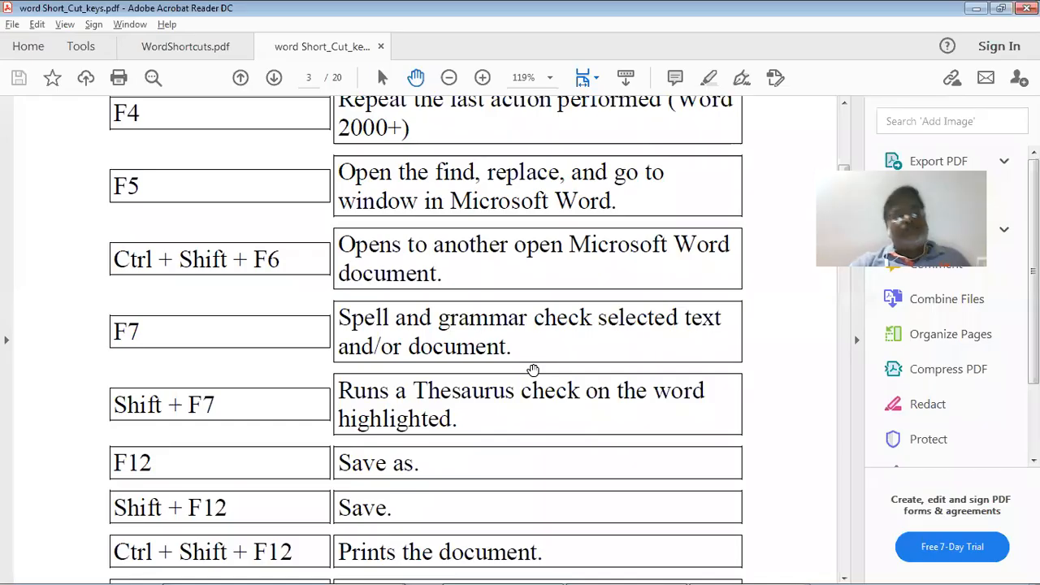
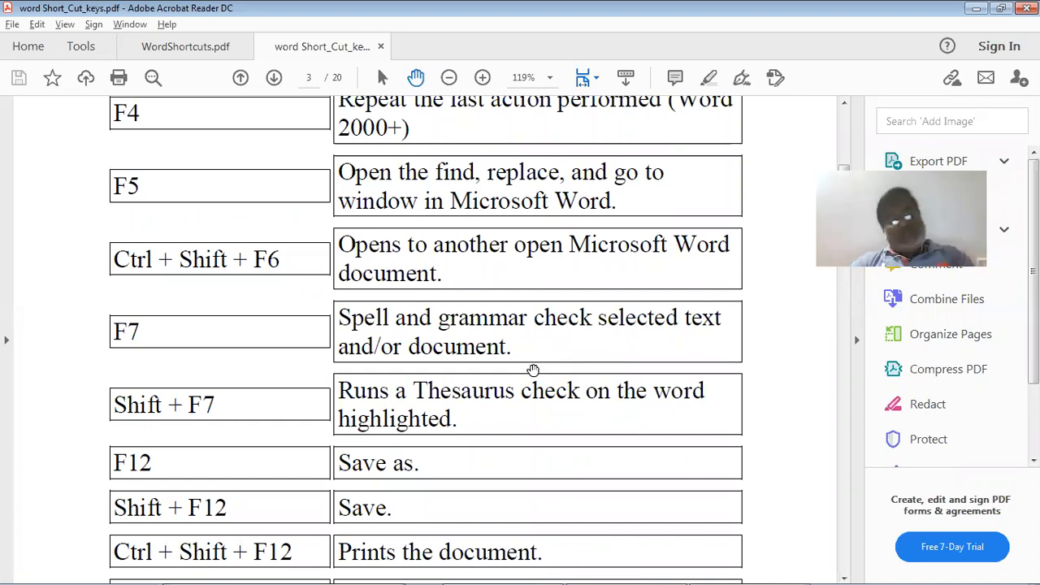
Enter 'Shift + F7' in the empty cell beside Goto
{"action": "key", "text": "alt+Tab"}
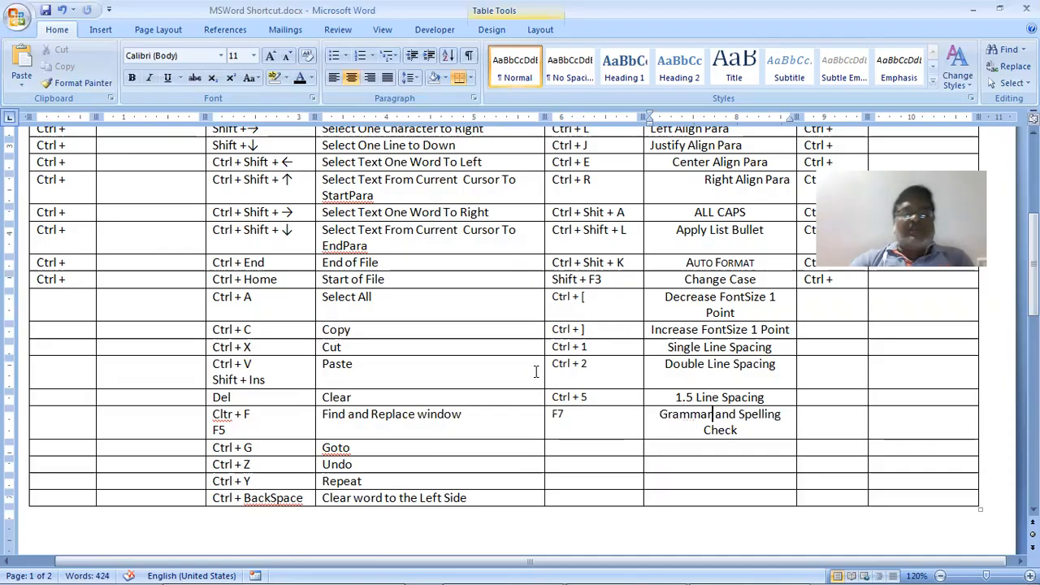
{"action": "left_click", "coordinate": [571, 450]}
{"action": "type", "text": "Si"}
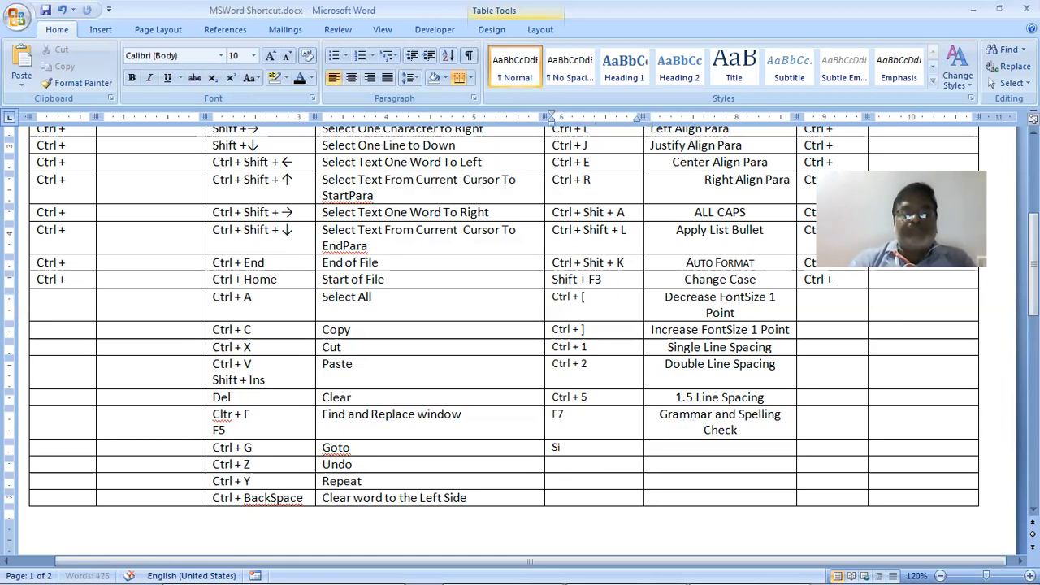
{"action": "type", "text": "ft"}
{"action": "key", "text": "BackSpace"}
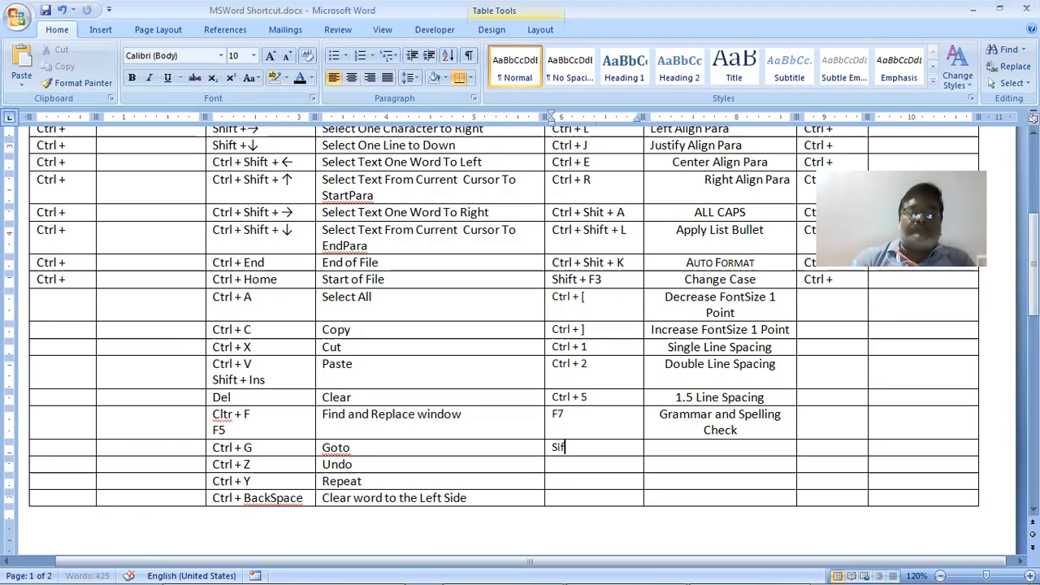
{"action": "key", "text": "BackSpace"}
{"action": "key", "text": "BackSpace"}
{"action": "key", "text": "BackSpace"}
{"action": "scroll", "coordinate": [585, 366], "scroll_direction": "up", "scroll_amount": 2}
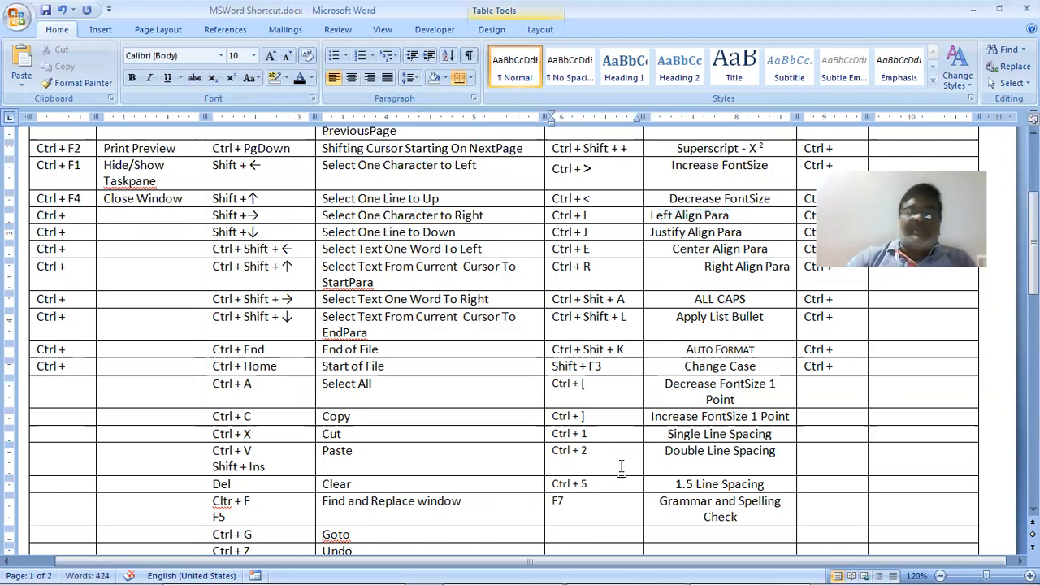
{"action": "type", "text": "Sh"}
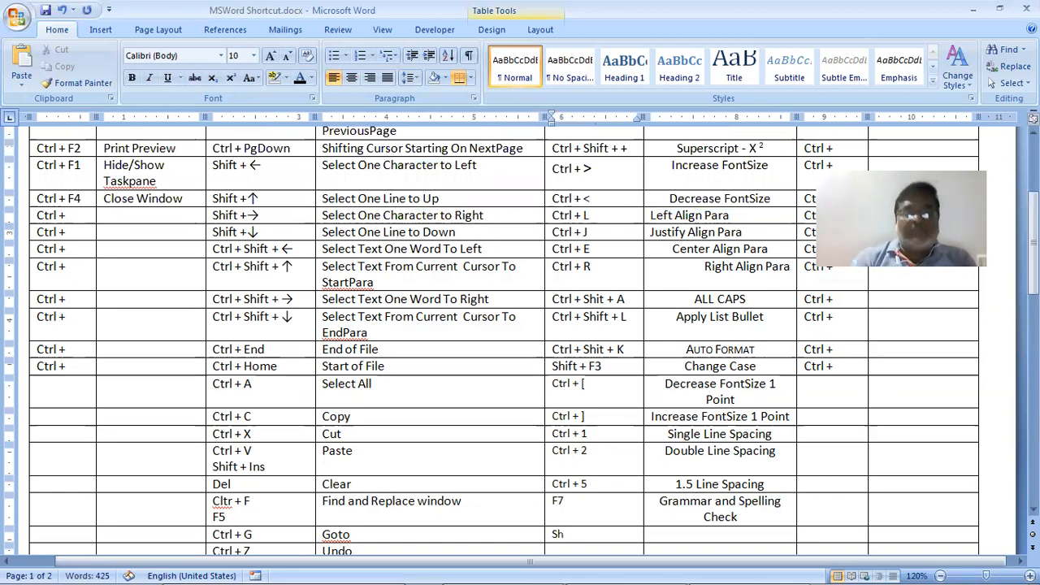
{"action": "type", "text": "ift + "}
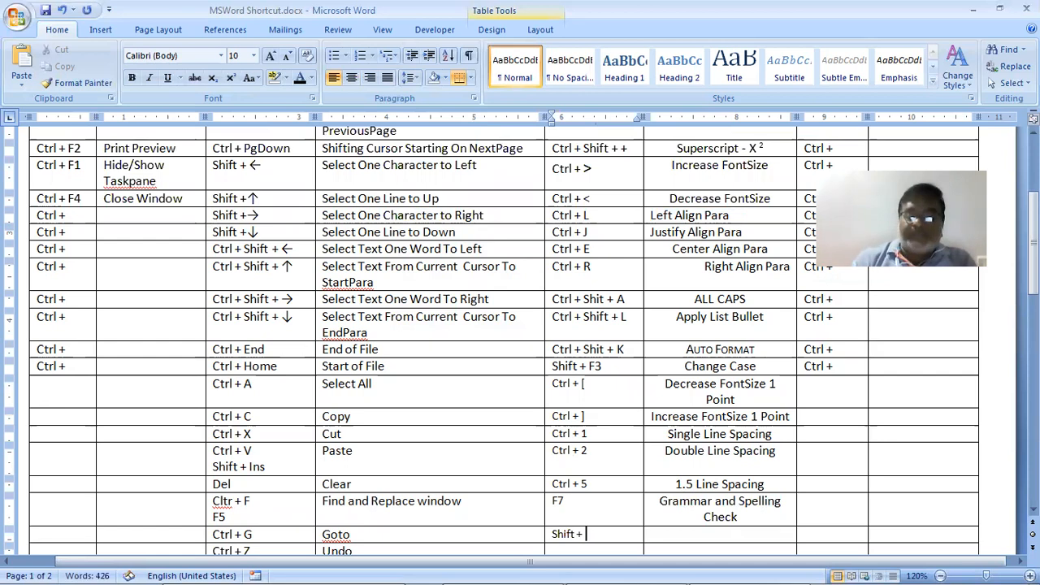
{"action": "type", "text": "F7"}
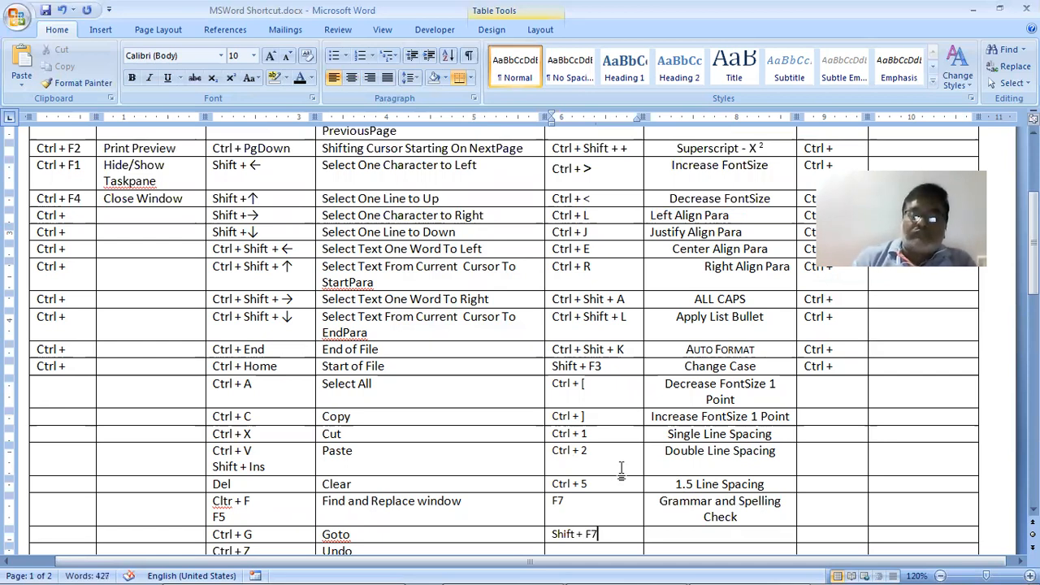
Type 'Thesaurus for Slection' as its description, checking the shortcut PDF for reference
{"action": "key", "text": "alt+Tab"}
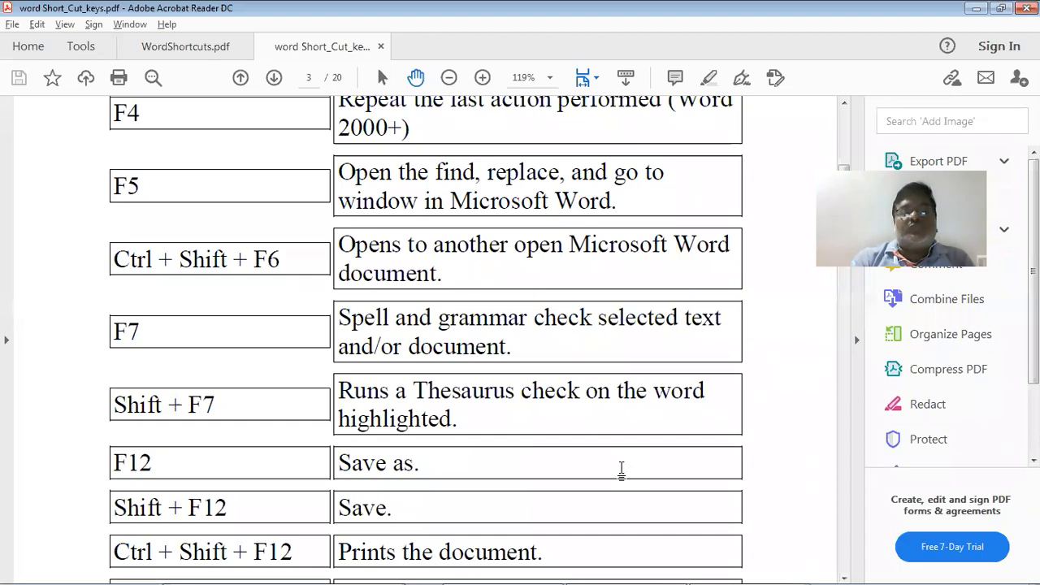
{"action": "key", "text": "alt+Tab"}
{"action": "type", "text": "The"}
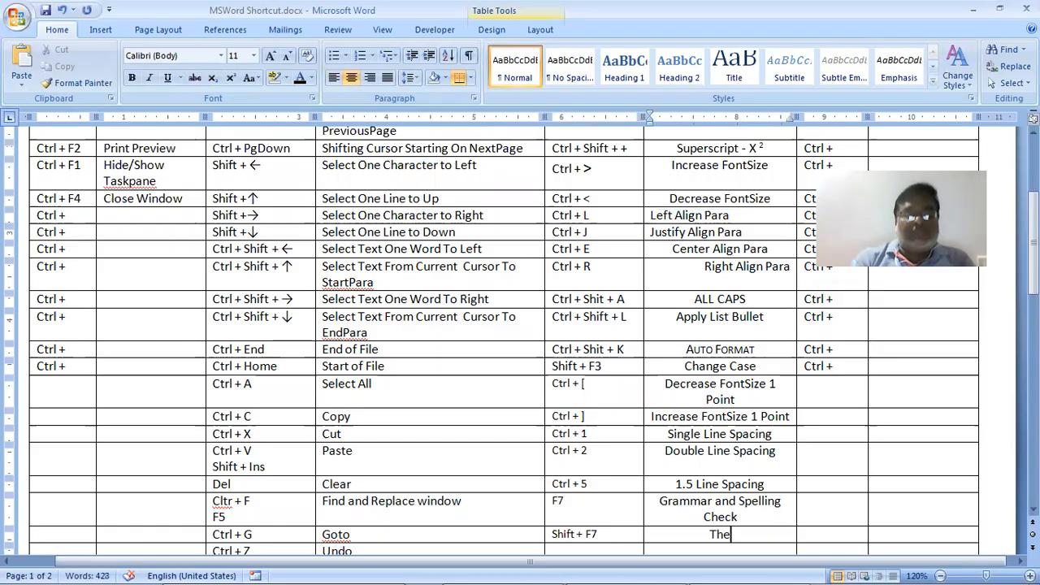
{"action": "type", "text": "saurus"}
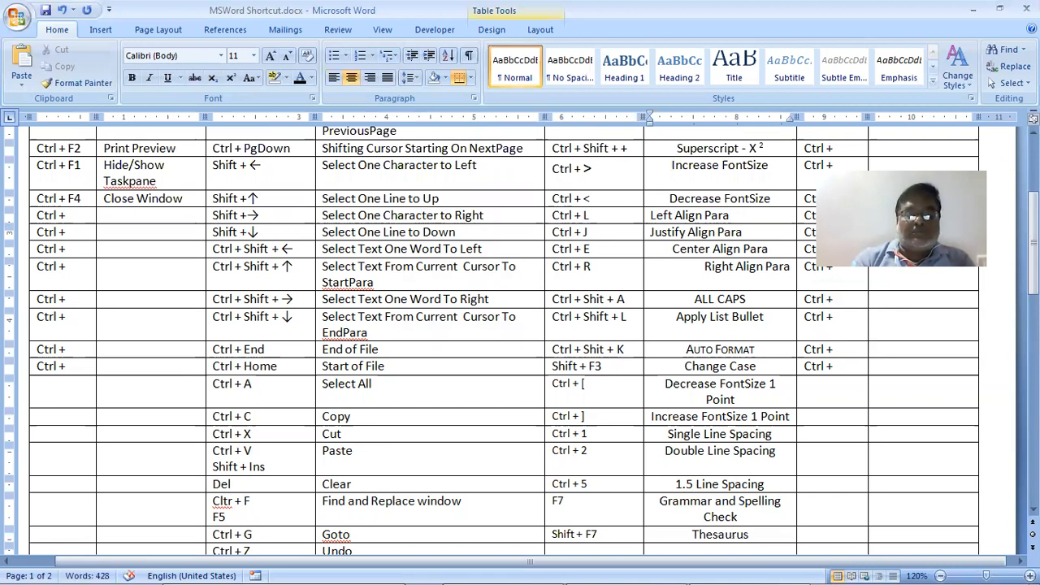
{"action": "type", "text": " for S"}
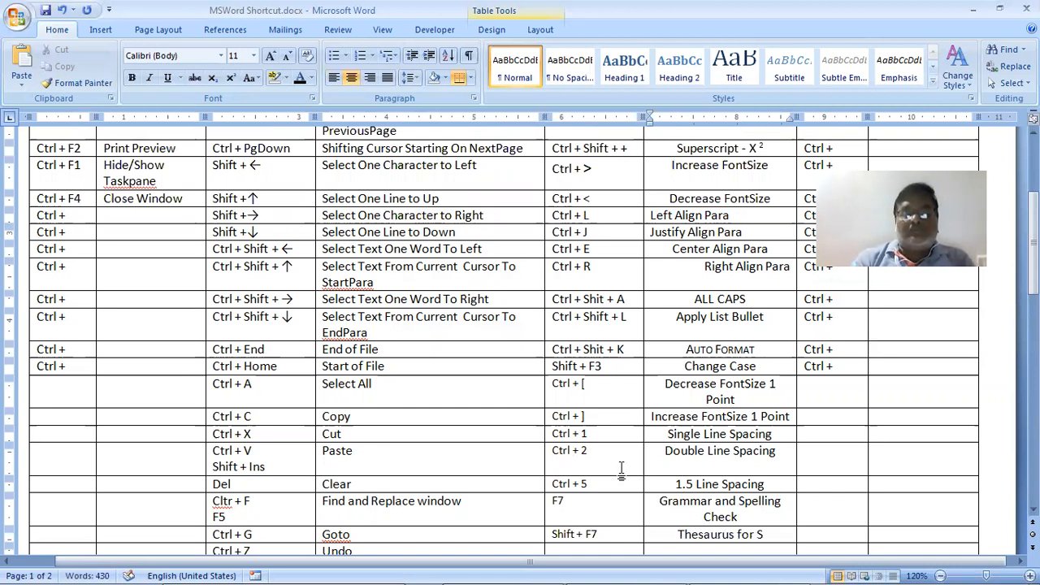
{"action": "key", "text": "alt+Tab"}
{"action": "key", "text": "alt+Tab"}
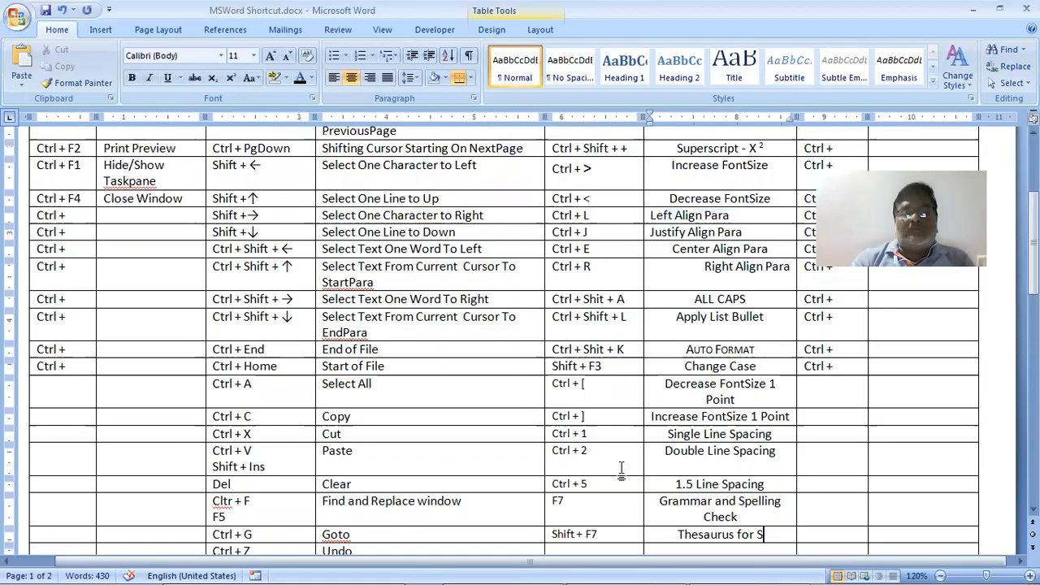
{"action": "key", "text": "BackSpace"}
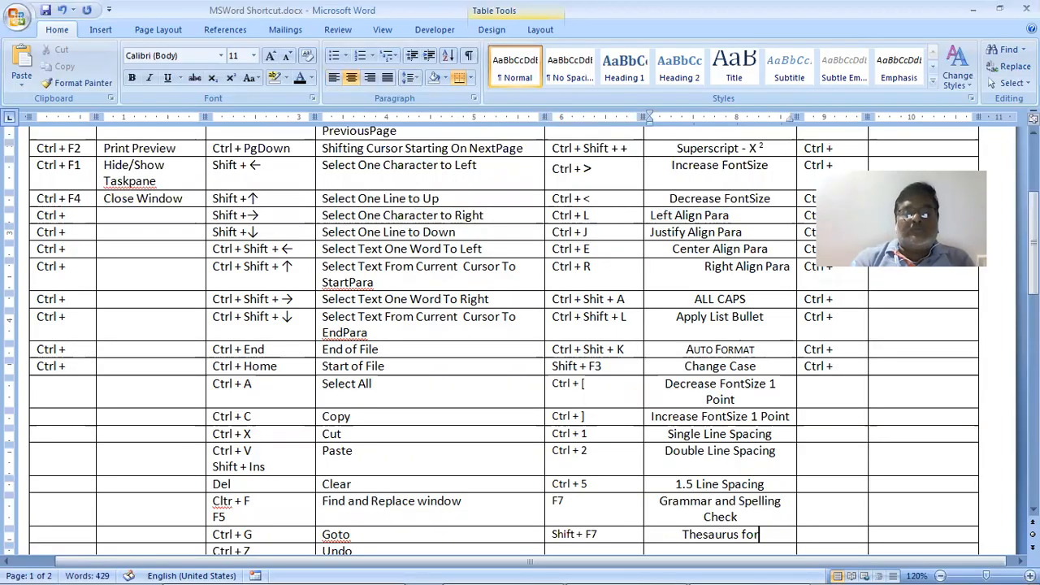
{"action": "type", "text": "S"}
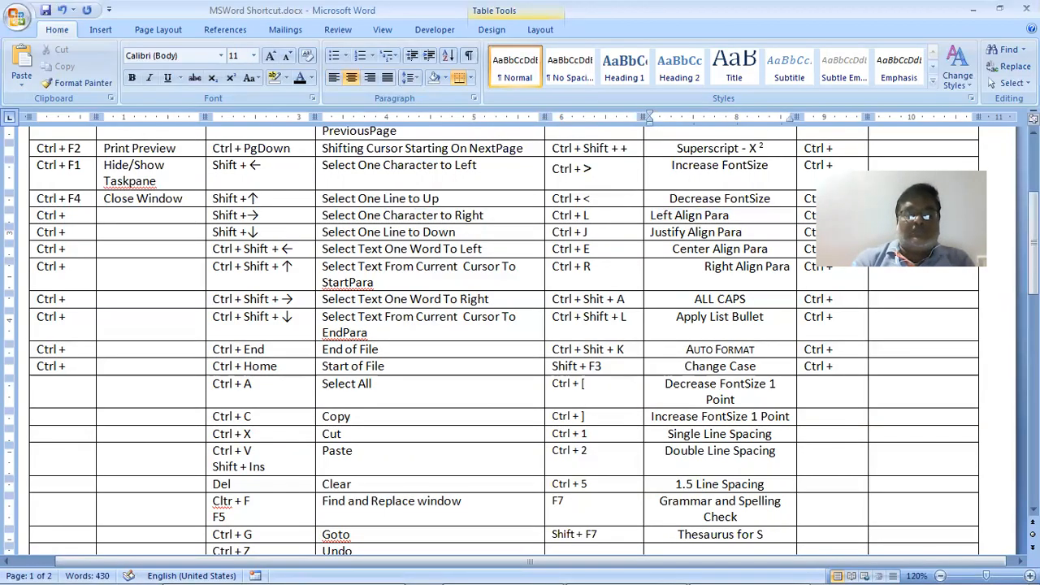
{"action": "type", "text": "lection"}
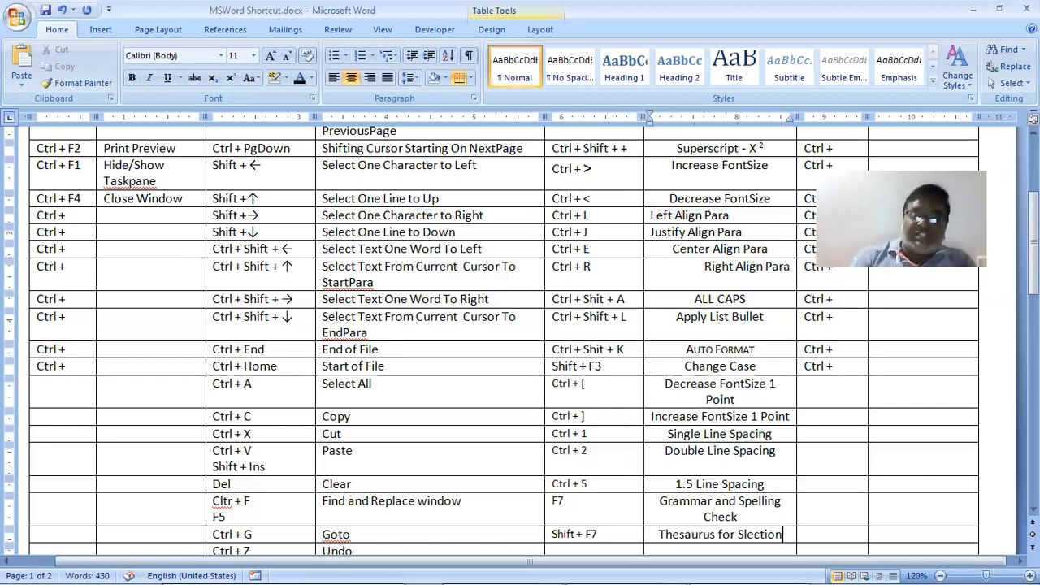
{"action": "key", "text": "shift+Home"}
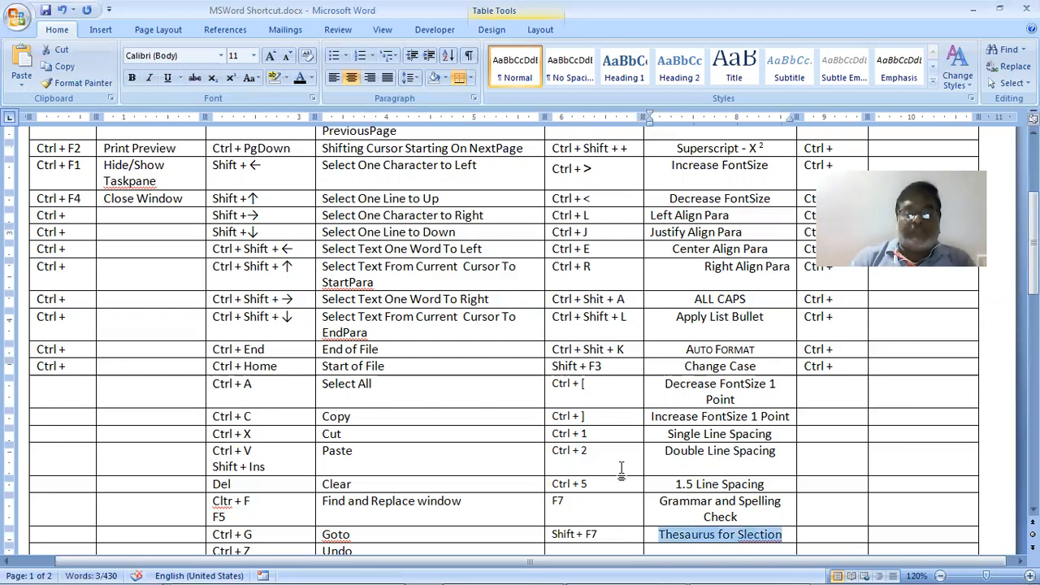
{"action": "scroll", "coordinate": [621, 470], "scroll_direction": "up", "scroll_amount": 5}
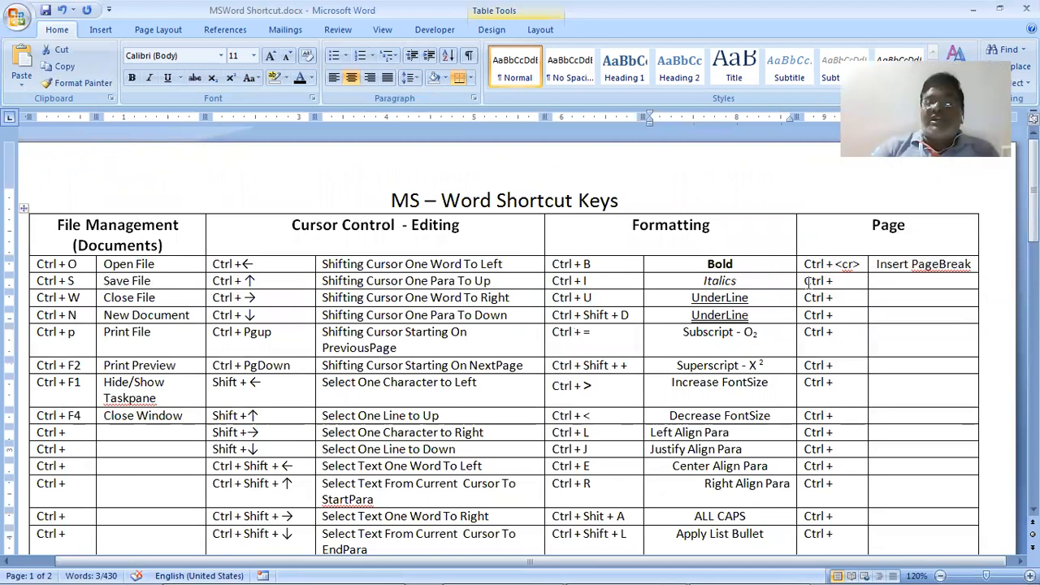
Merge the two Page cells in the Ctrl + I row
{"action": "left_click_drag", "start_coordinate": [805, 281], "coordinate": [934, 284]}
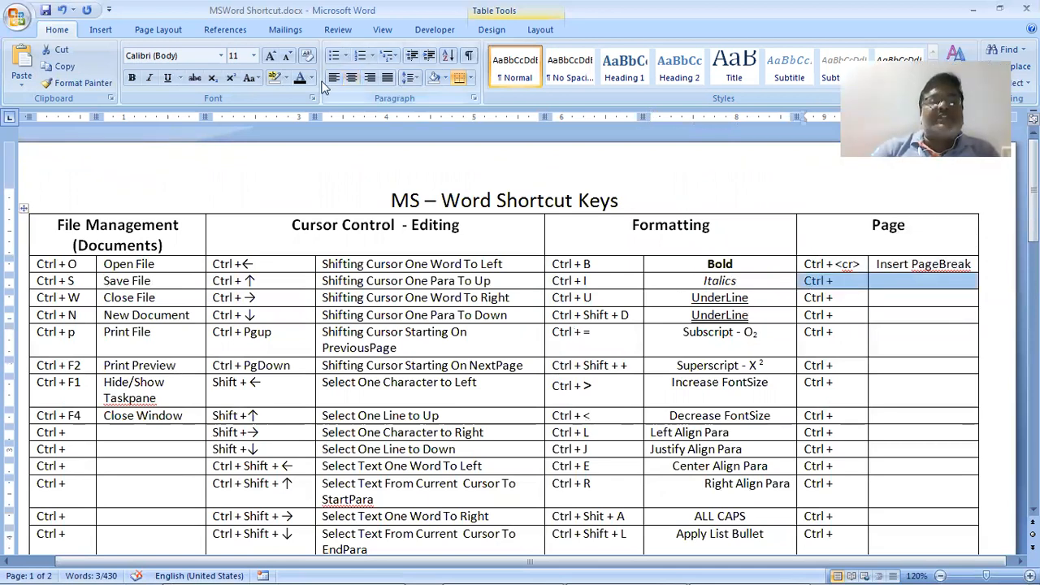
{"action": "left_click", "coordinate": [541, 30]}
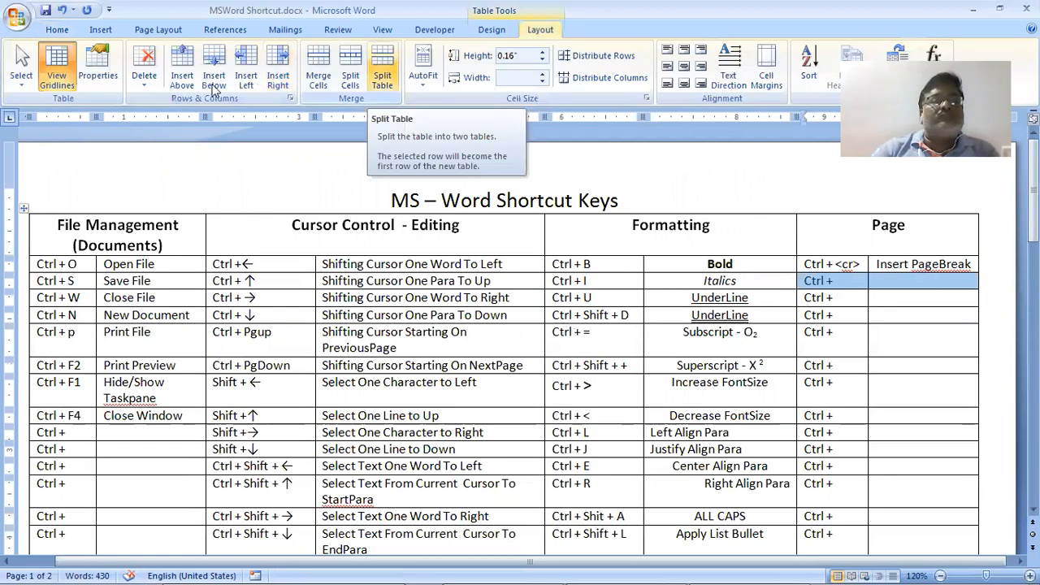
{"action": "left_click", "coordinate": [314, 85]}
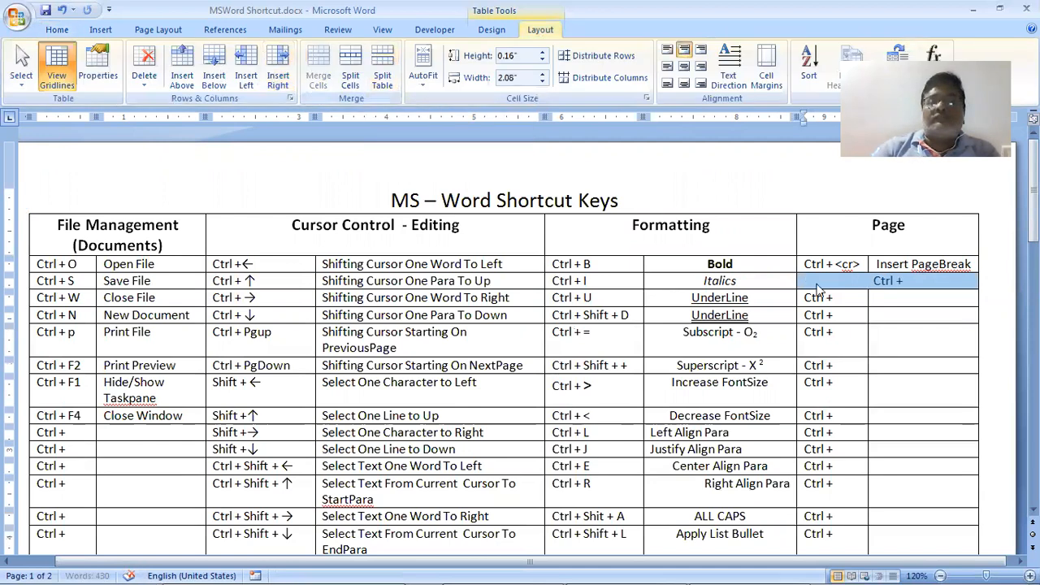
Clear the UnderLine rows' Page cells and cut out the F7 and Shift + F7 entries
{"action": "left_click_drag", "start_coordinate": [840, 298], "coordinate": [882, 316]}
{"action": "key", "text": "alt+Tab"}
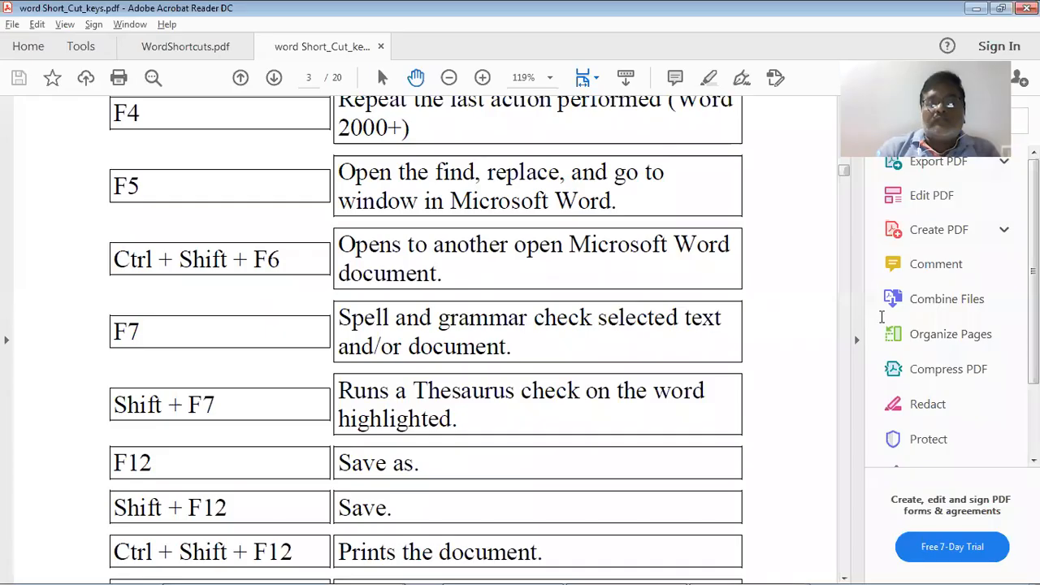
{"action": "key", "text": "alt+Tab"}
{"action": "scroll", "coordinate": [885, 331], "scroll_direction": "down", "scroll_amount": 3}
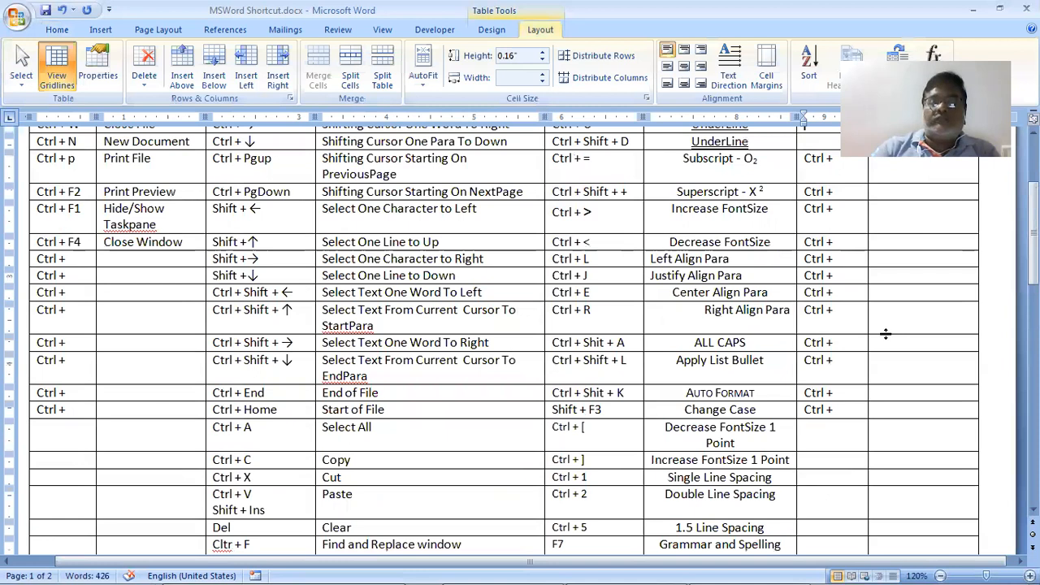
{"action": "scroll", "coordinate": [884, 335], "scroll_direction": "down", "scroll_amount": 3}
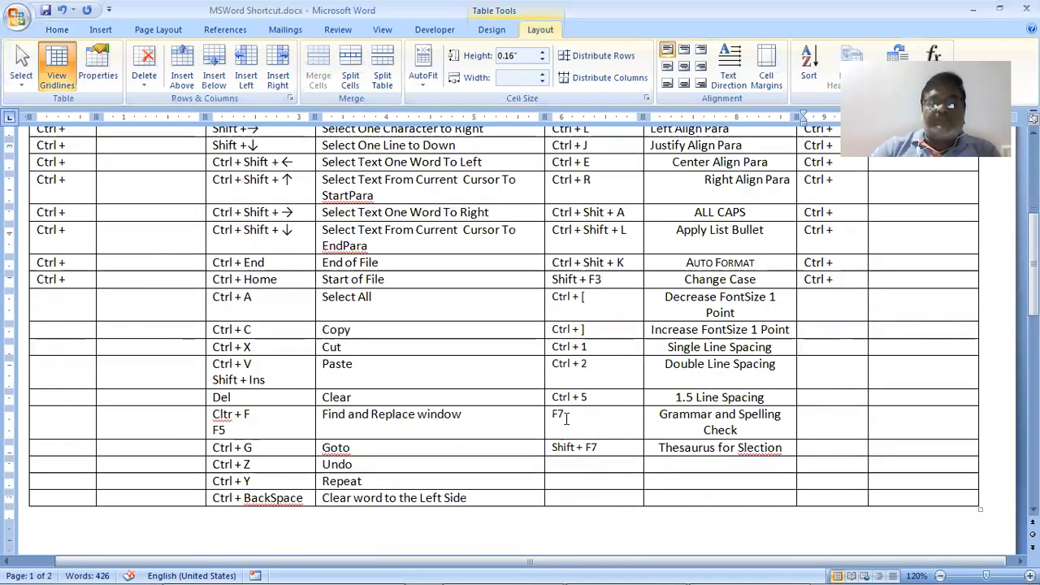
{"action": "left_click_drag", "start_coordinate": [560, 415], "coordinate": [678, 446]}
{"action": "key", "text": "ctrl+c"}
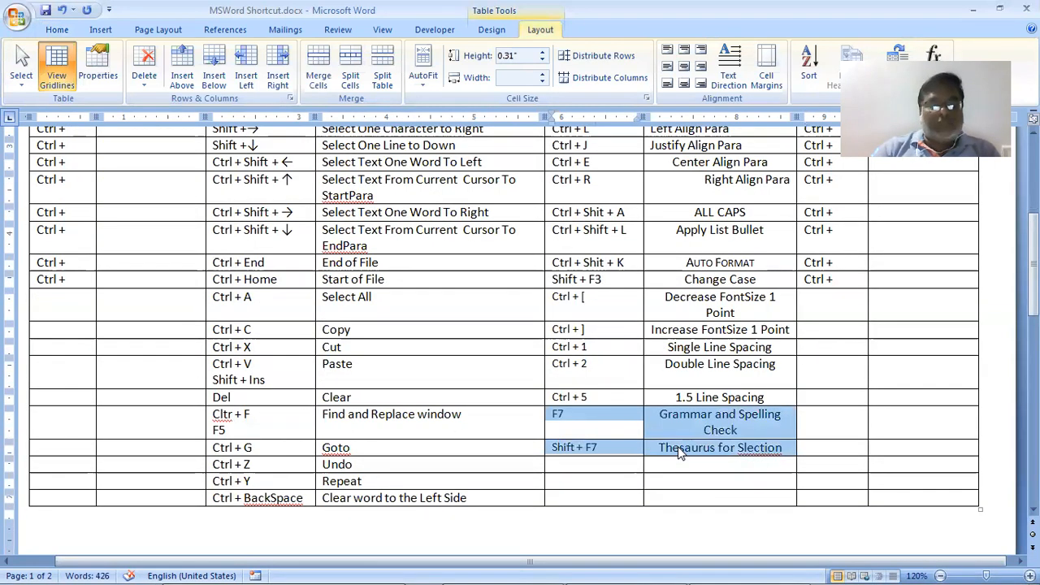
{"action": "key", "text": "Delete"}
{"action": "scroll", "coordinate": [815, 309], "scroll_direction": "up", "scroll_amount": 6}
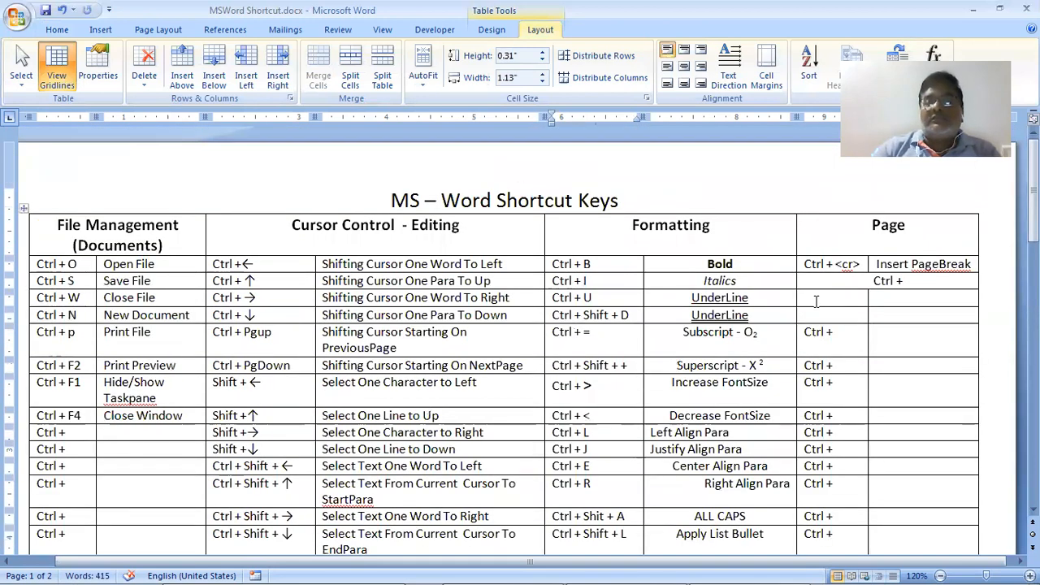
Paste the F7 entries and replace the merged cell's Ctrl + text with 'Grammer and Spelling'
{"action": "key", "text": "ctrl+v"}
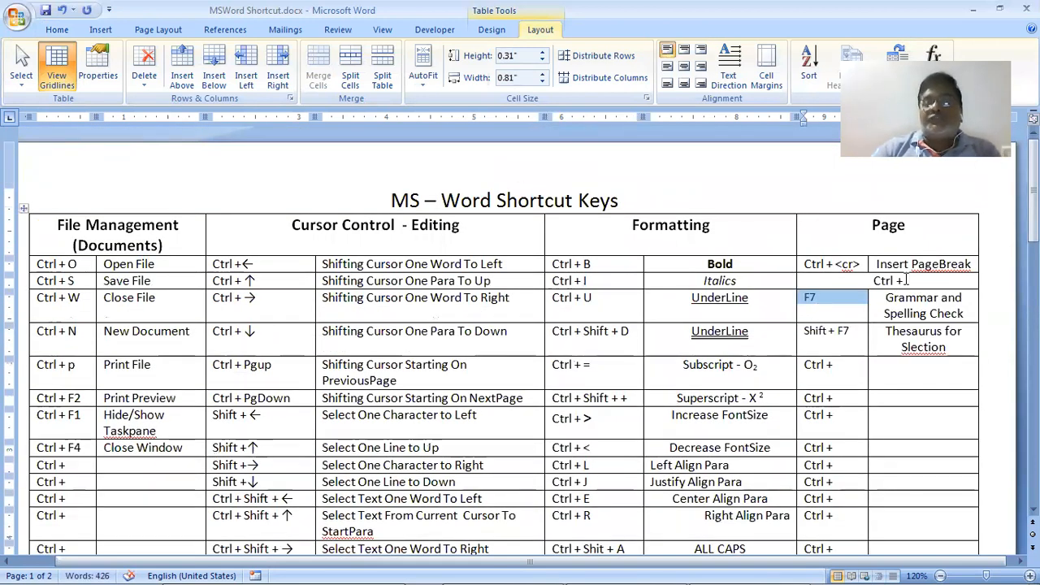
{"action": "left_click_drag", "start_coordinate": [907, 280], "coordinate": [866, 286]}
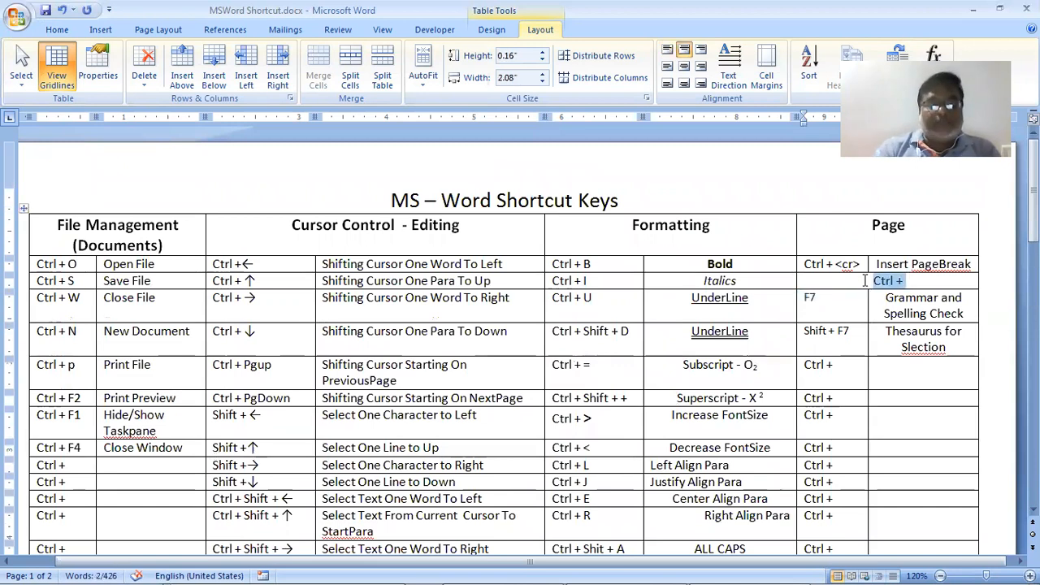
{"action": "type", "text": "Grammer"}
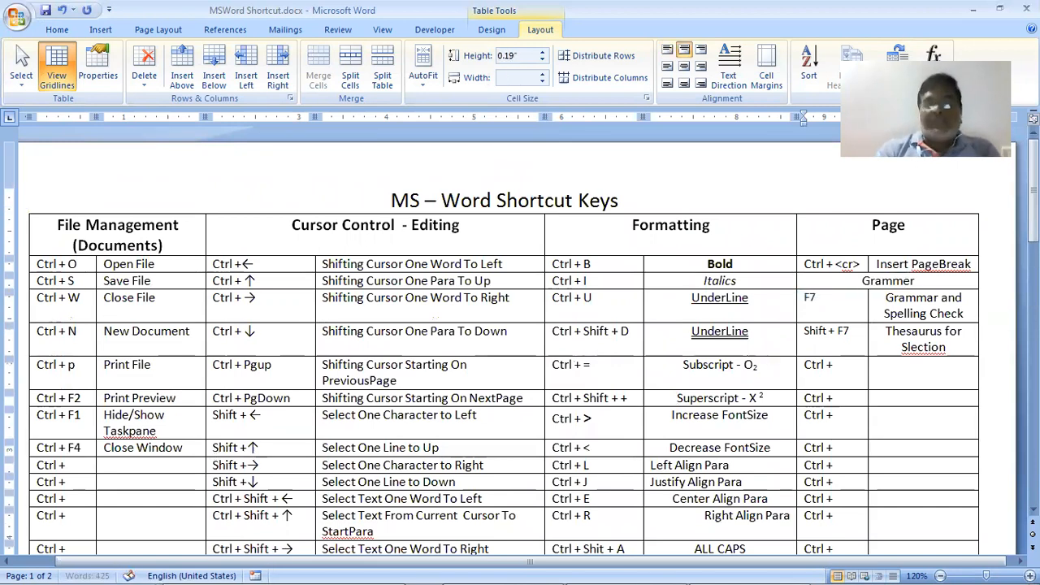
{"action": "type", "text": " and Sp"}
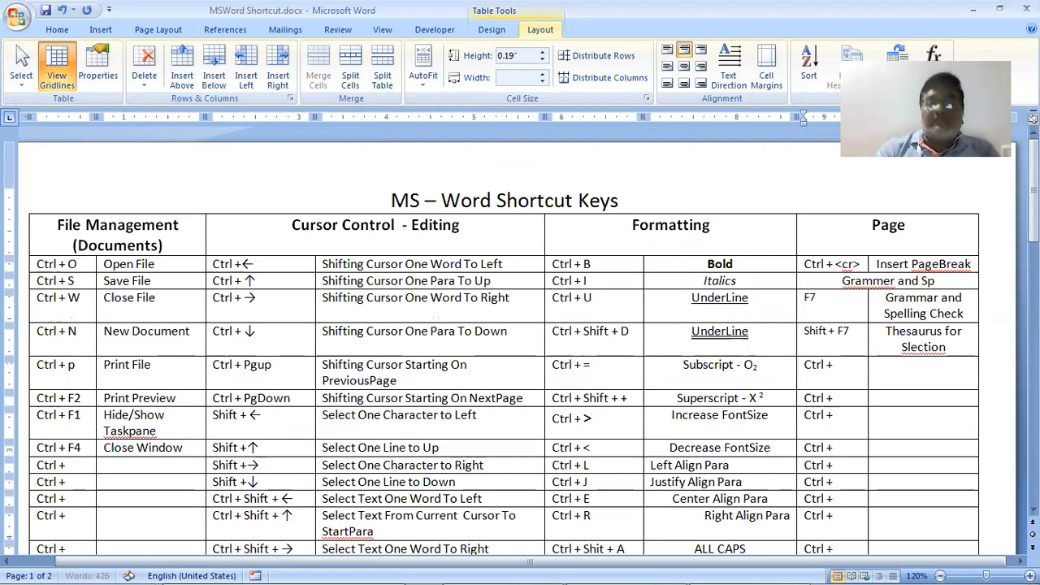
{"action": "type", "text": "elling"}
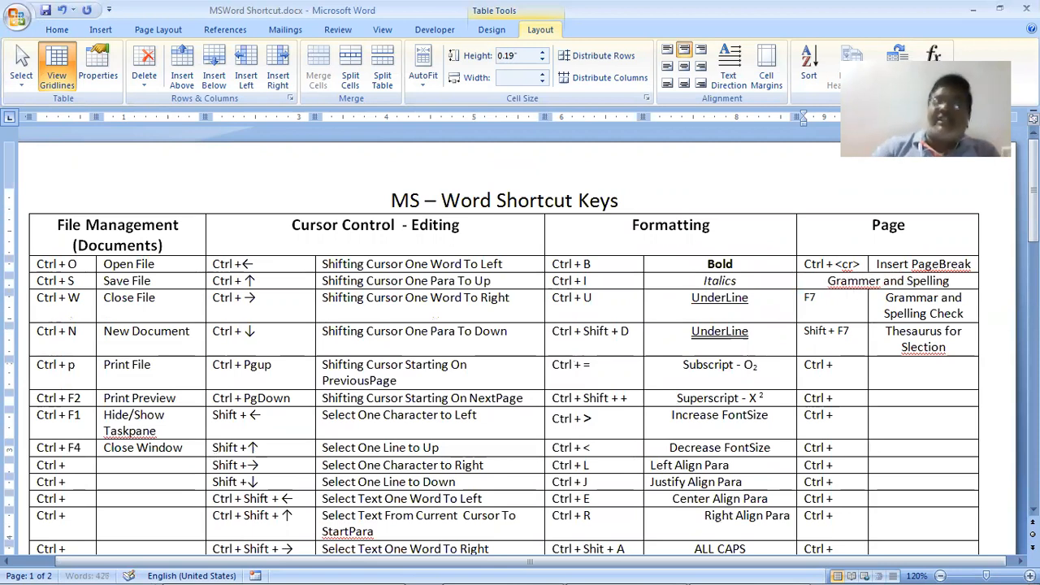
Set the Grammer and Spelling text to 14 pt, then switch to the shortcut PDF
{"action": "left_click", "coordinate": [881, 225]}
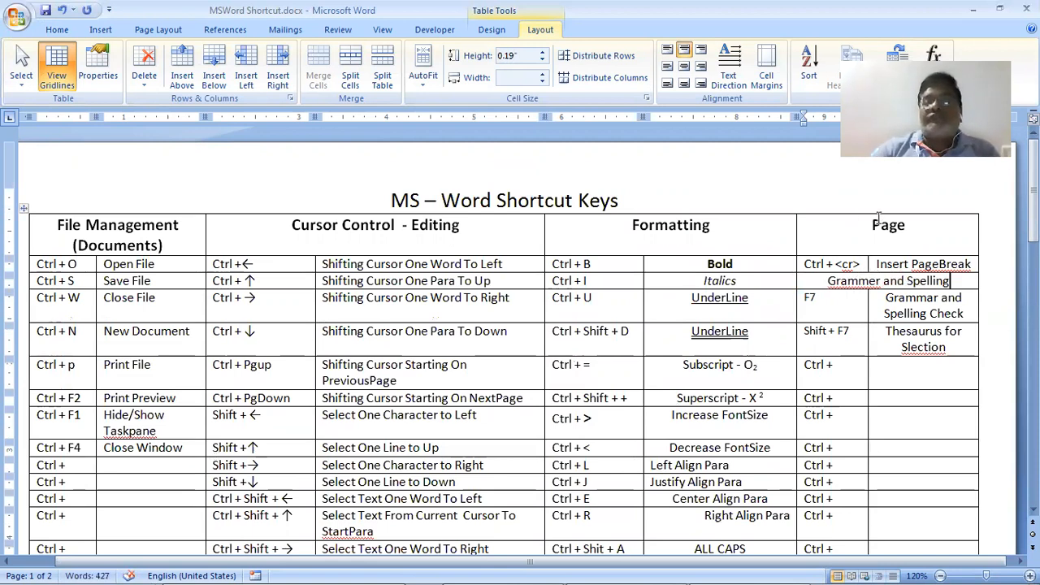
{"action": "left_click", "coordinate": [63, 30]}
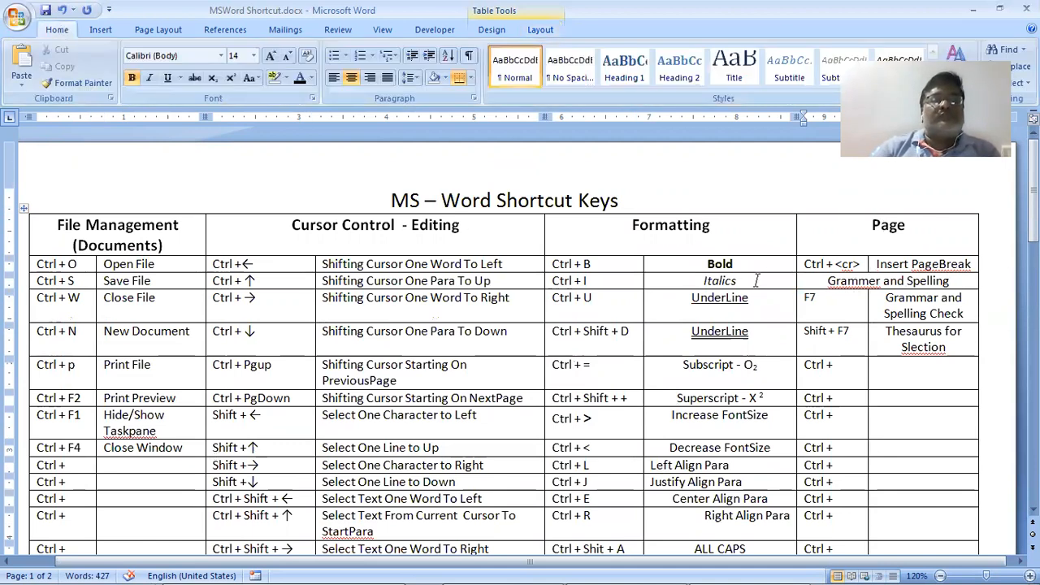
{"action": "left_click", "coordinate": [882, 225]}
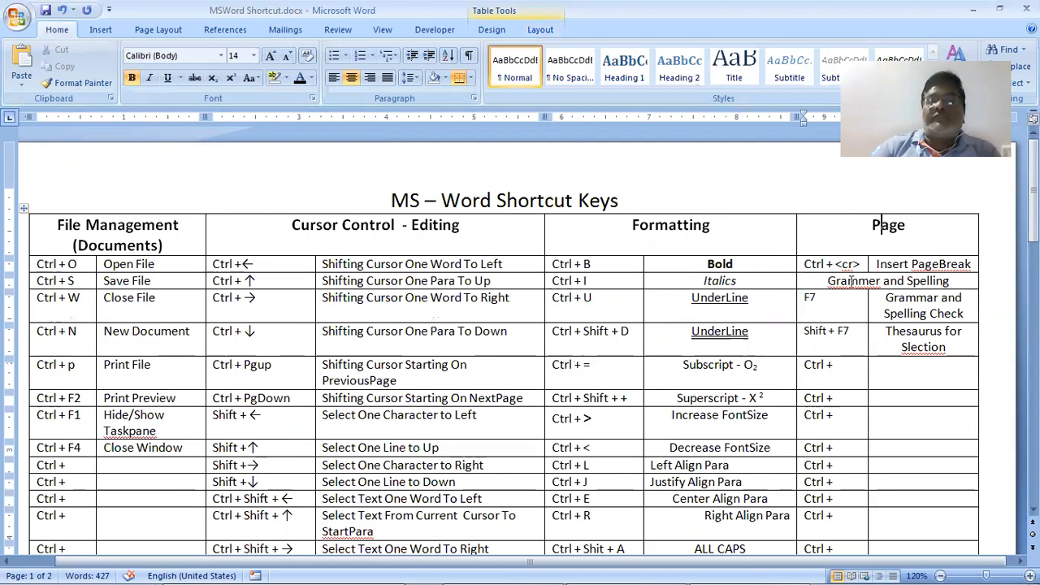
{"action": "left_click_drag", "start_coordinate": [828, 281], "coordinate": [950, 281]}
{"action": "left_click", "coordinate": [255, 56]}
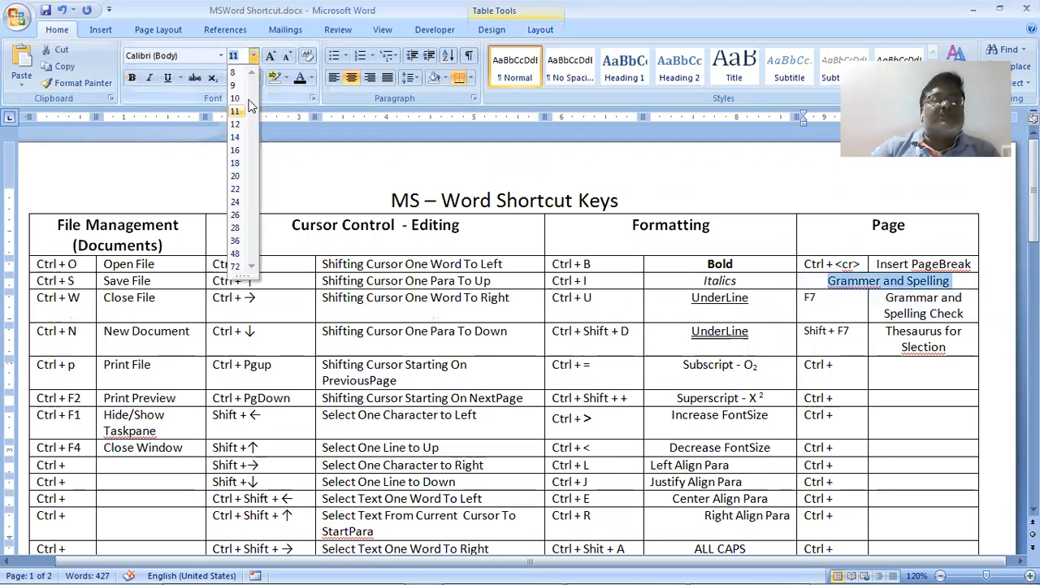
{"action": "left_click", "coordinate": [235, 138]}
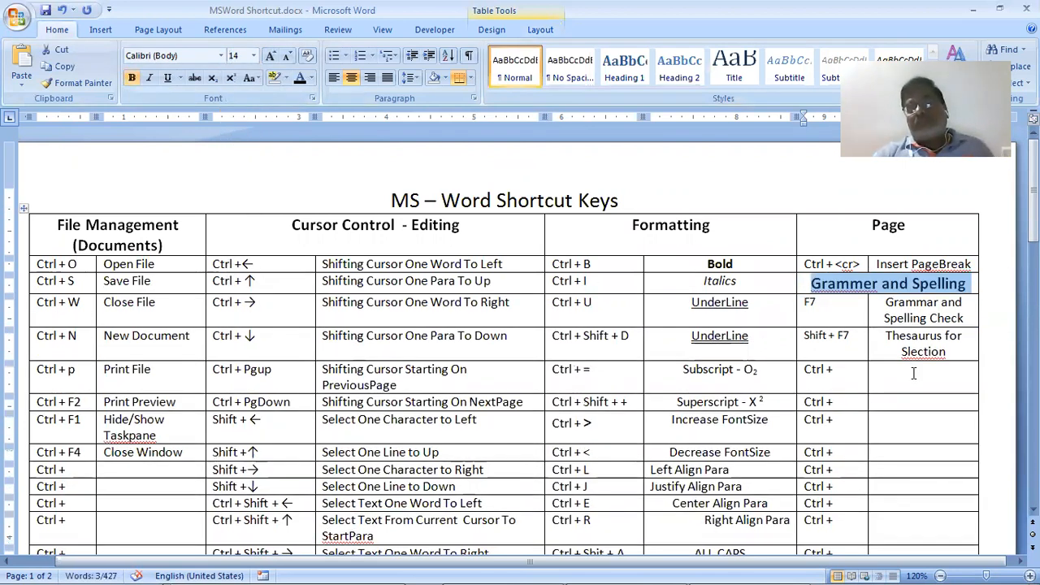
{"action": "left_click", "coordinate": [837, 401]}
{"action": "key", "text": "alt+Tab"}
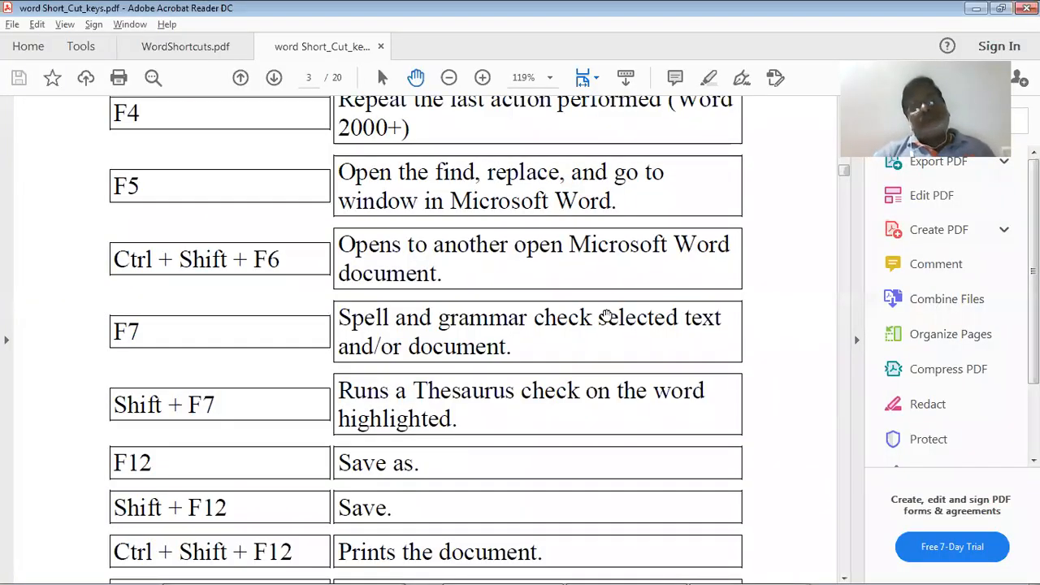
Scroll the PDF to the Alt + Shift + D and Alt + Shift + T rows, then return to Word
{"action": "scroll", "coordinate": [607, 315], "scroll_direction": "down", "scroll_amount": 1}
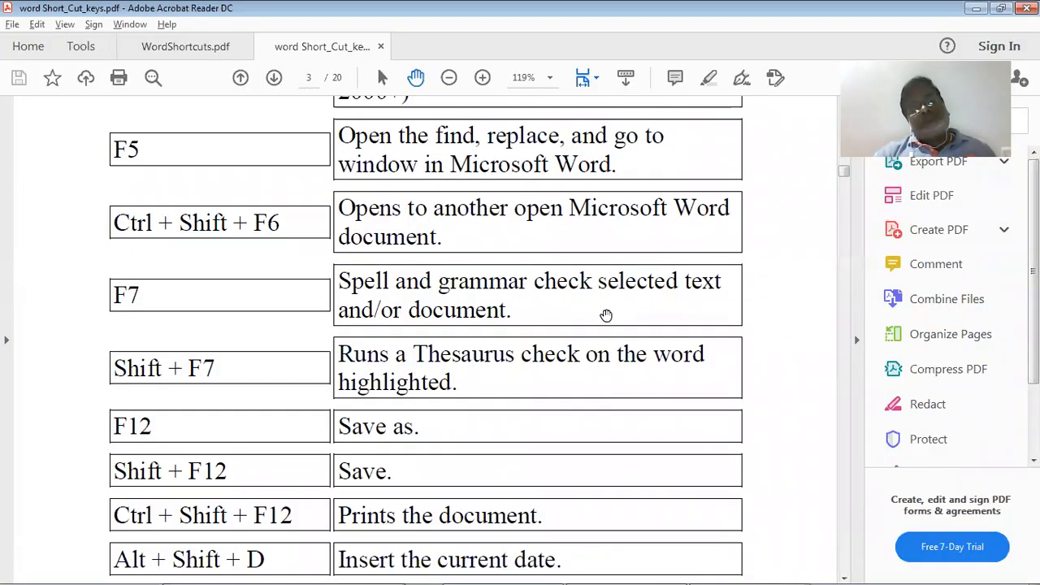
{"action": "scroll", "coordinate": [608, 315], "scroll_direction": "down", "scroll_amount": 3}
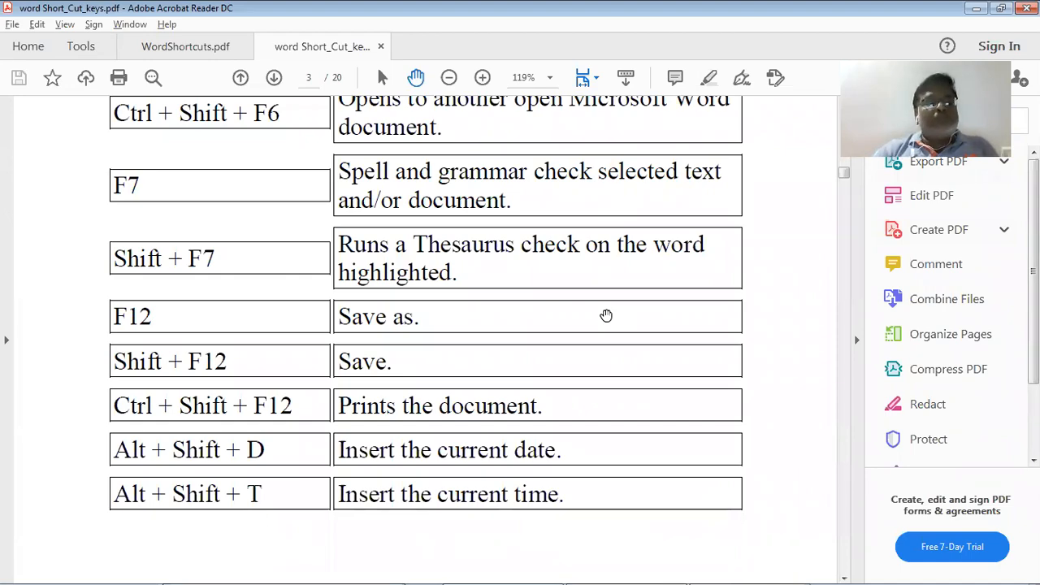
{"action": "key", "text": "alt+Tab"}
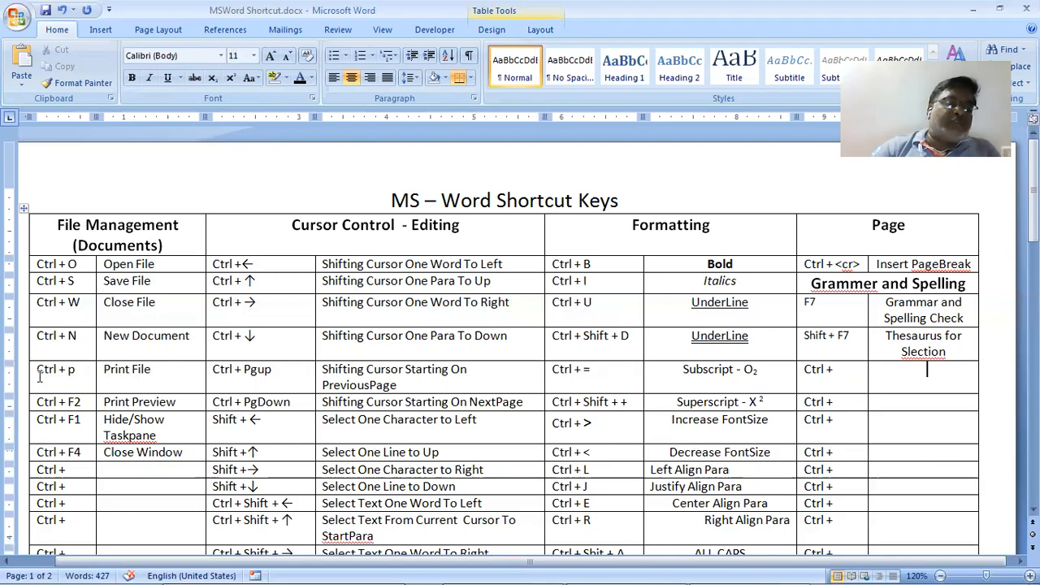
Shift the Ctrl + F2 through Close Window entries down one row below Print File
{"action": "key", "text": "alt+Tab"}
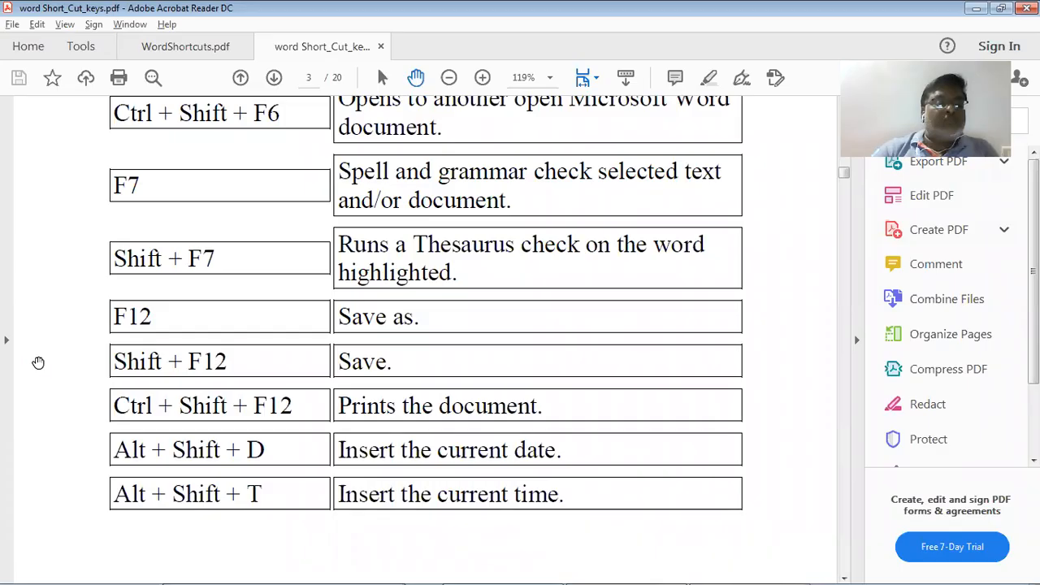
{"action": "key", "text": "alt+Tab"}
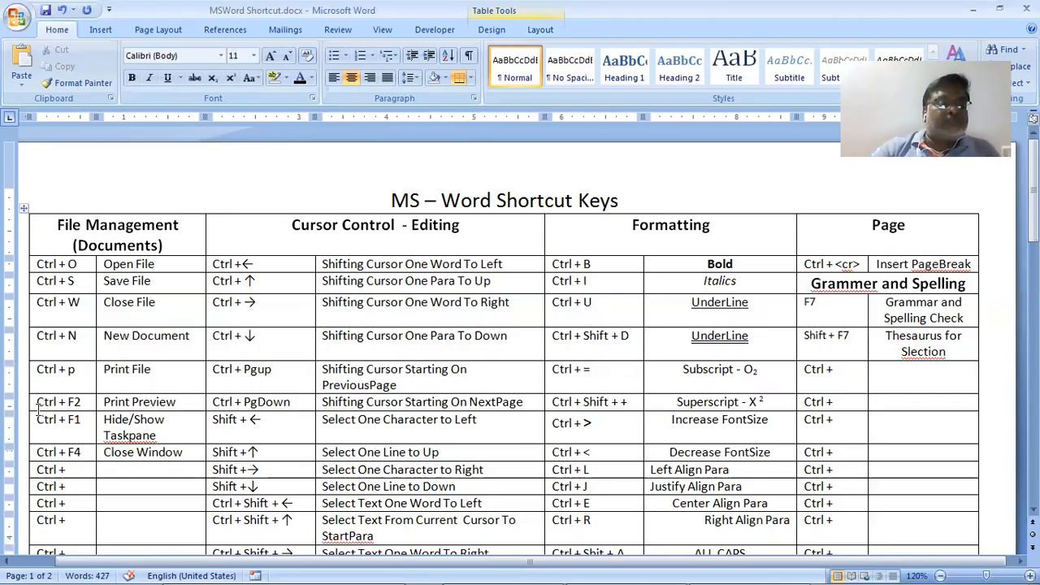
{"action": "left_click_drag", "start_coordinate": [38, 404], "coordinate": [103, 448]}
{"action": "key", "text": "Delete"}
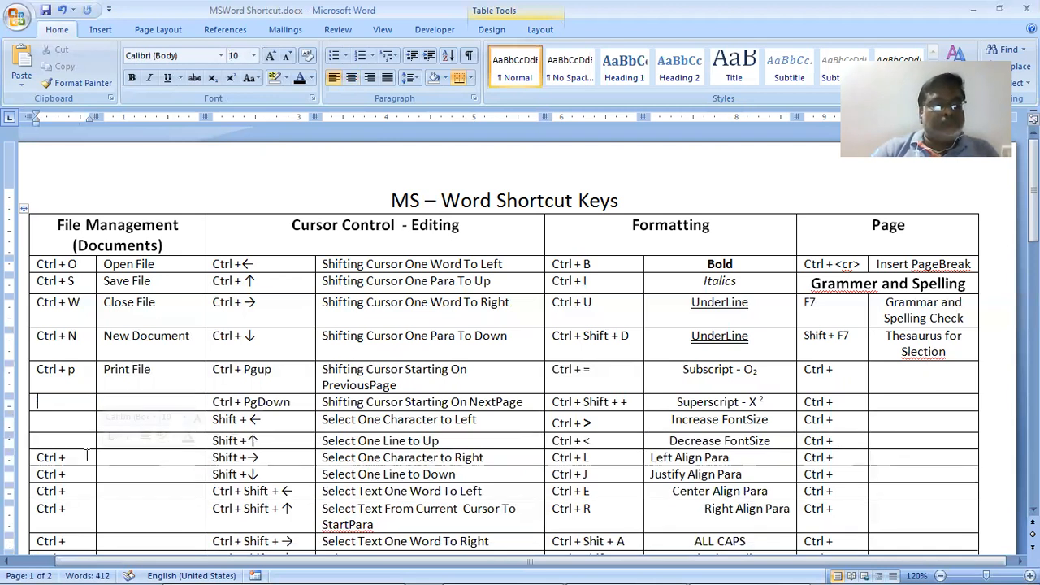
{"action": "key", "text": "ctrl+z"}
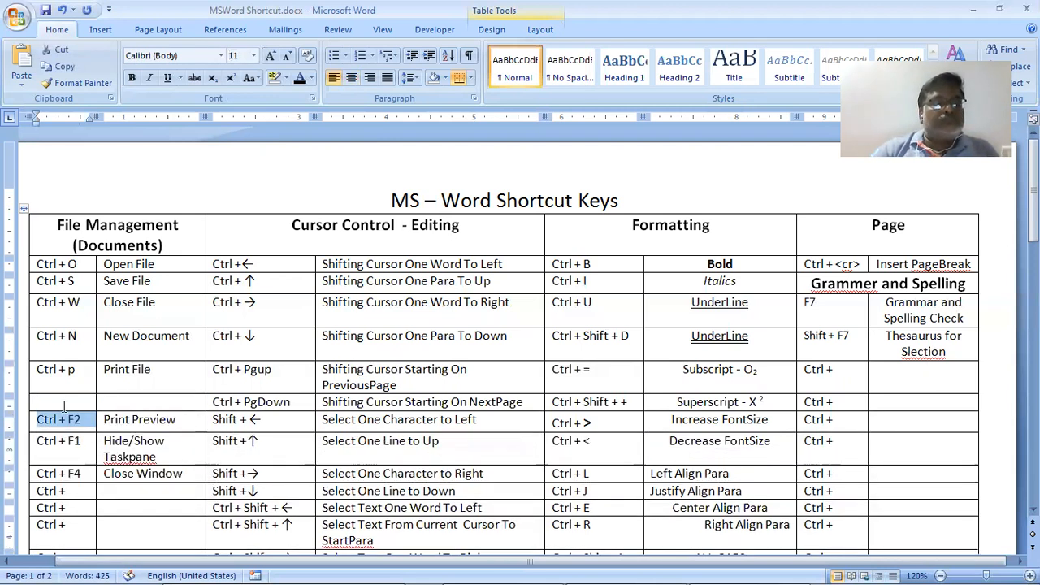
Enter F12 with 'File Save As' in the freed row and test the shortcut
{"action": "key", "text": "Up"}
{"action": "type", "text": "F1"}
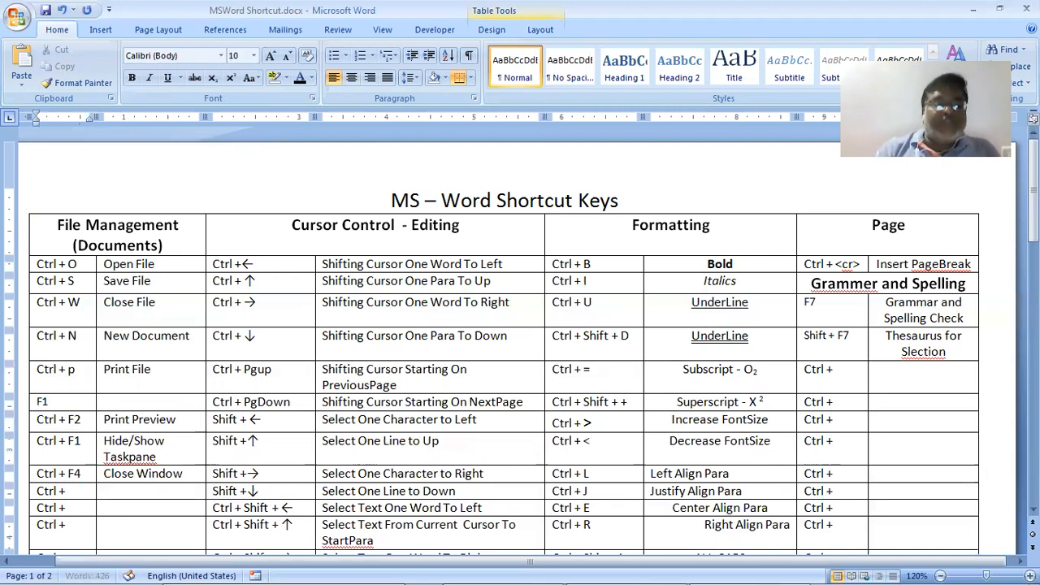
{"action": "type", "text": "2"}
{"action": "key", "text": "Tab"}
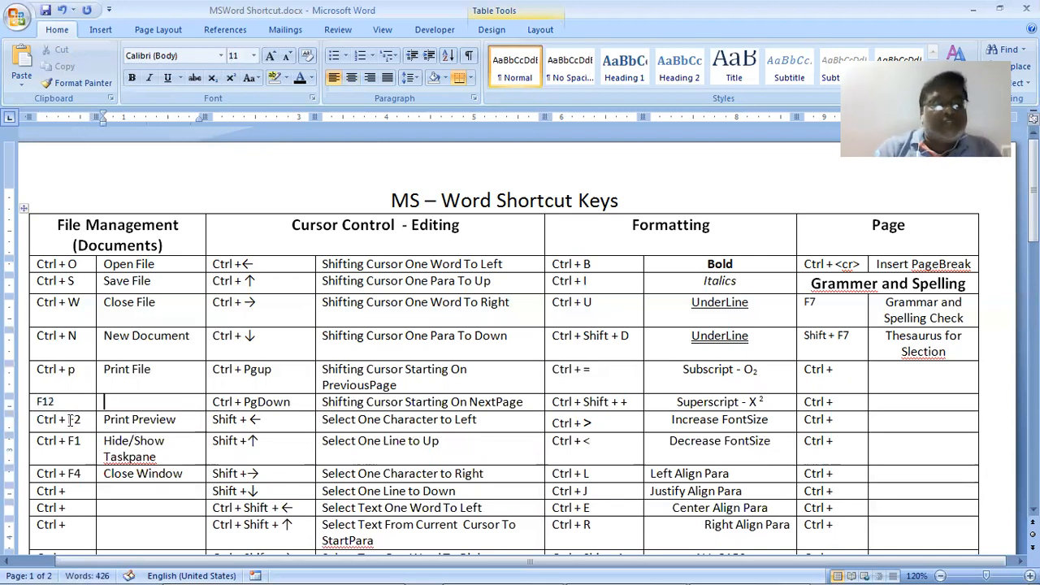
{"action": "type", "text": "File Sav"}
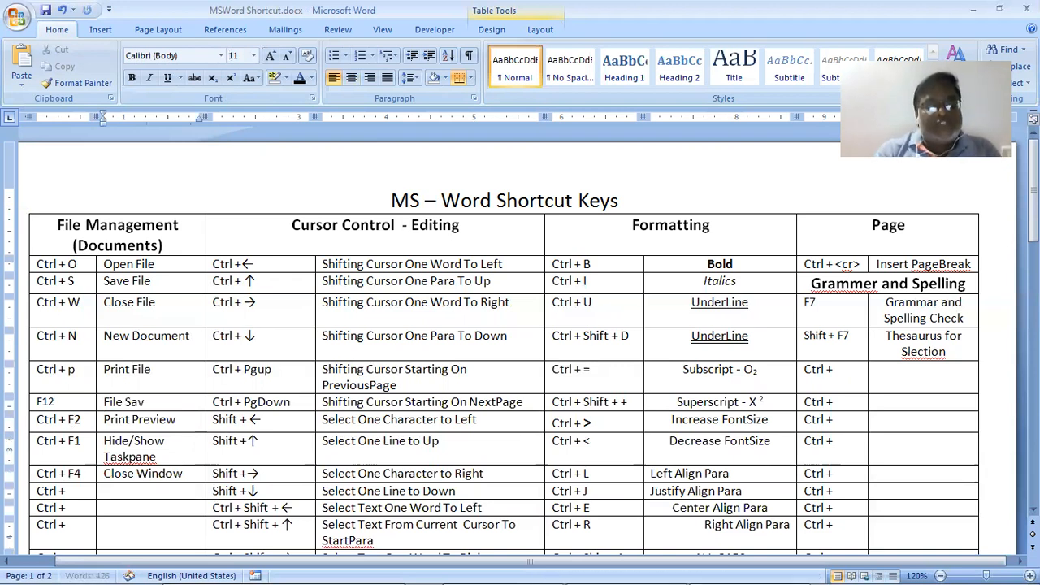
{"action": "type", "text": "e As"}
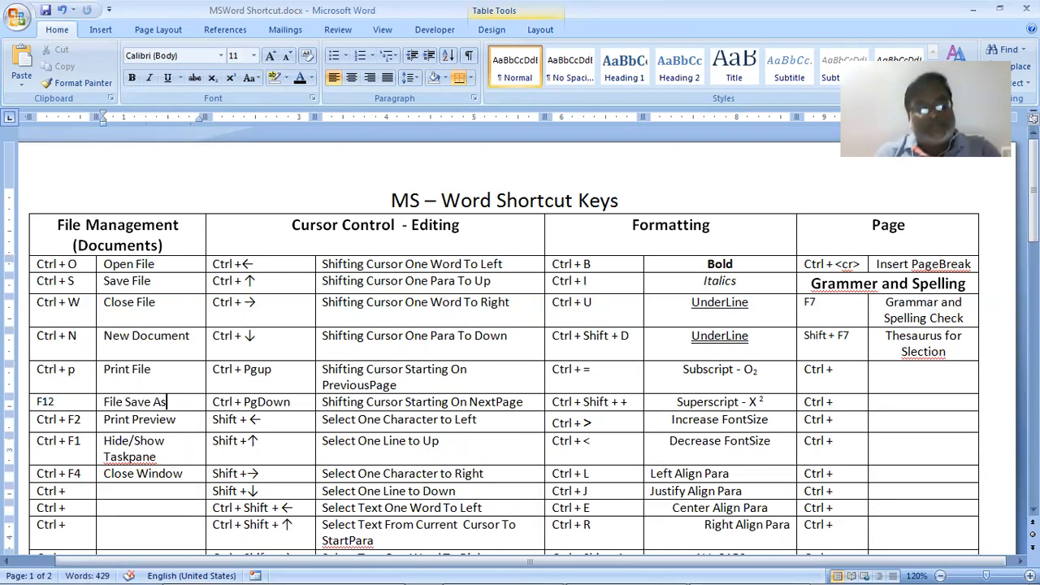
{"action": "key", "text": "F12"}
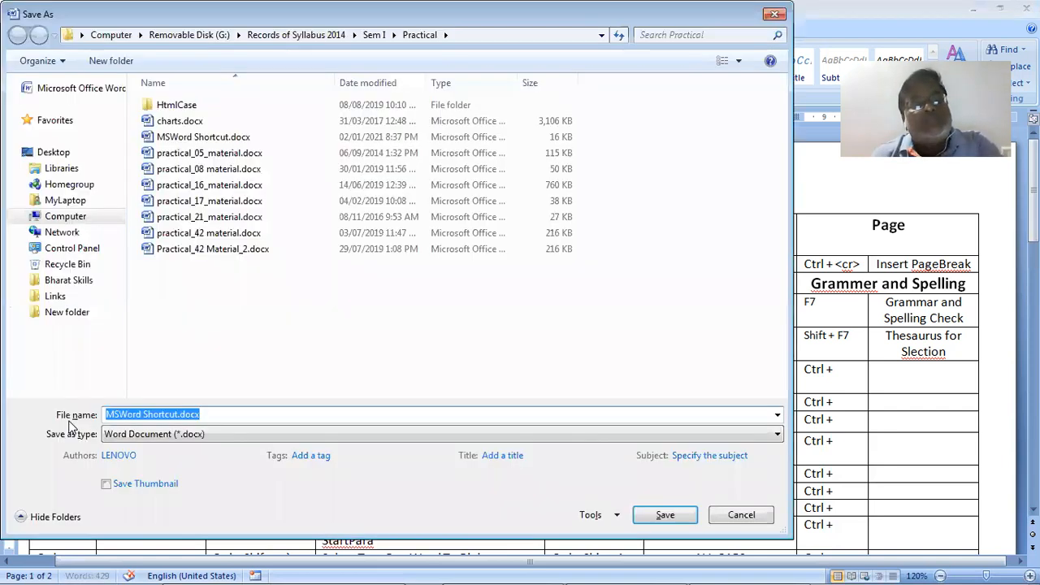
{"action": "key", "text": "Escape"}
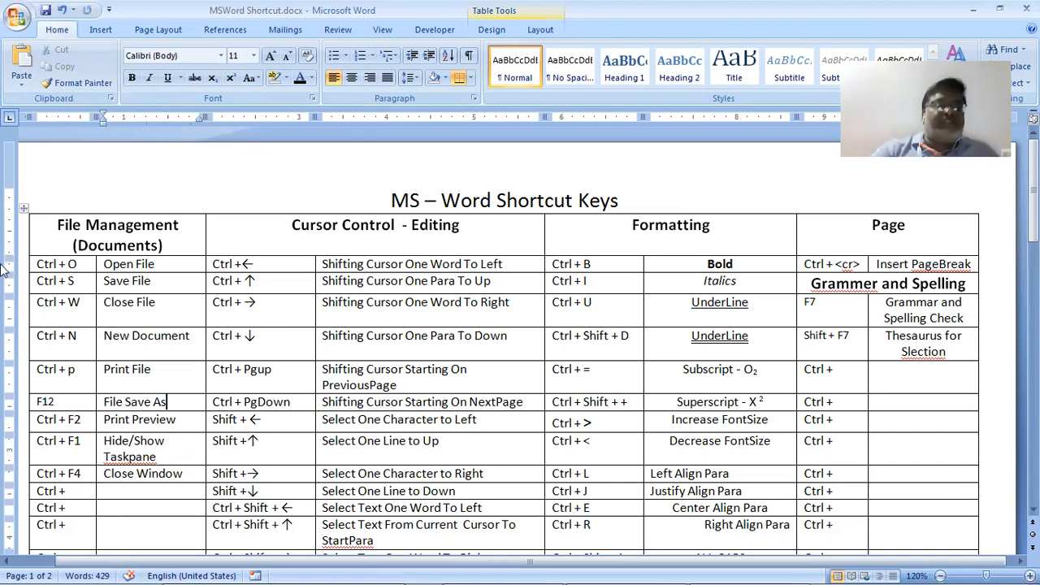
{"action": "key", "text": "alt+Tab"}
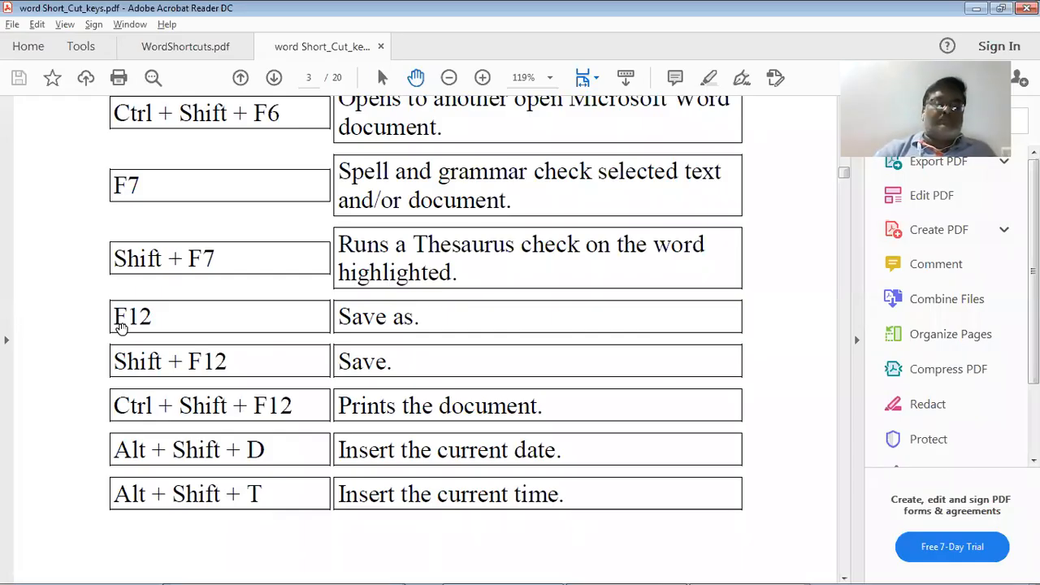
{"action": "scroll", "coordinate": [119, 325], "scroll_direction": "down", "scroll_amount": 2}
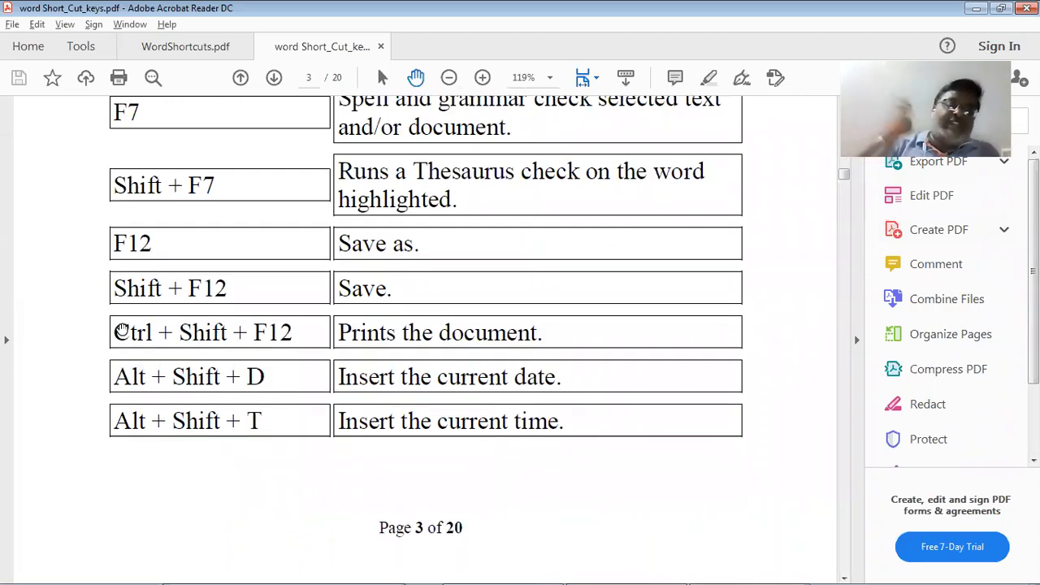
Clear the leftover Ctrl + Page cells and paste the Grammer and Spelling heading into the Increase FontSize row
{"action": "key", "text": "alt+Tab"}
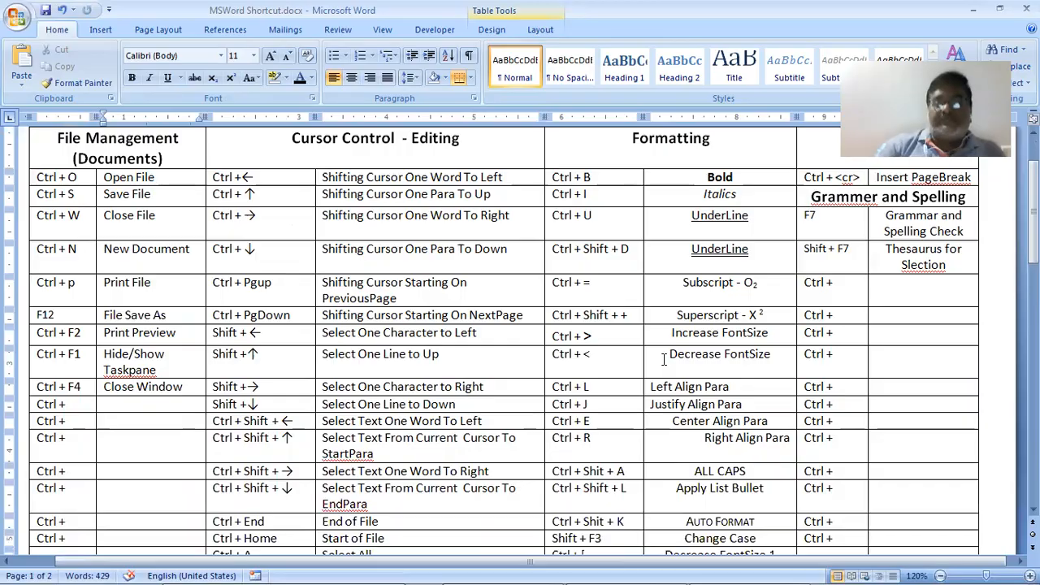
{"action": "scroll", "coordinate": [676, 361], "scroll_direction": "down", "scroll_amount": 1}
{"action": "scroll", "coordinate": [676, 360], "scroll_direction": "up", "scroll_amount": 1}
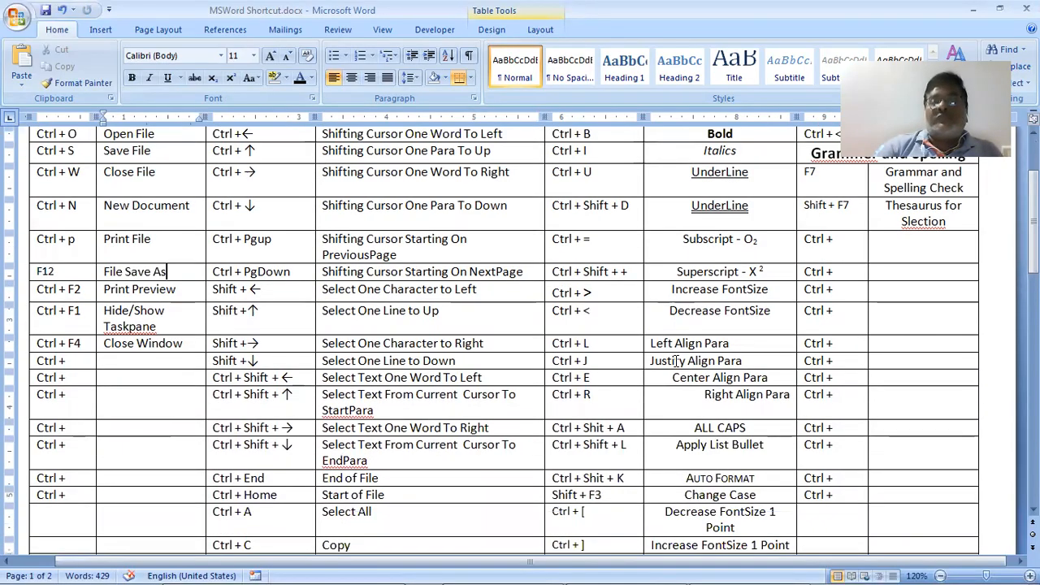
{"action": "scroll", "coordinate": [681, 362], "scroll_direction": "up", "scroll_amount": 2}
{"action": "left_click_drag", "start_coordinate": [817, 333], "coordinate": [878, 336]}
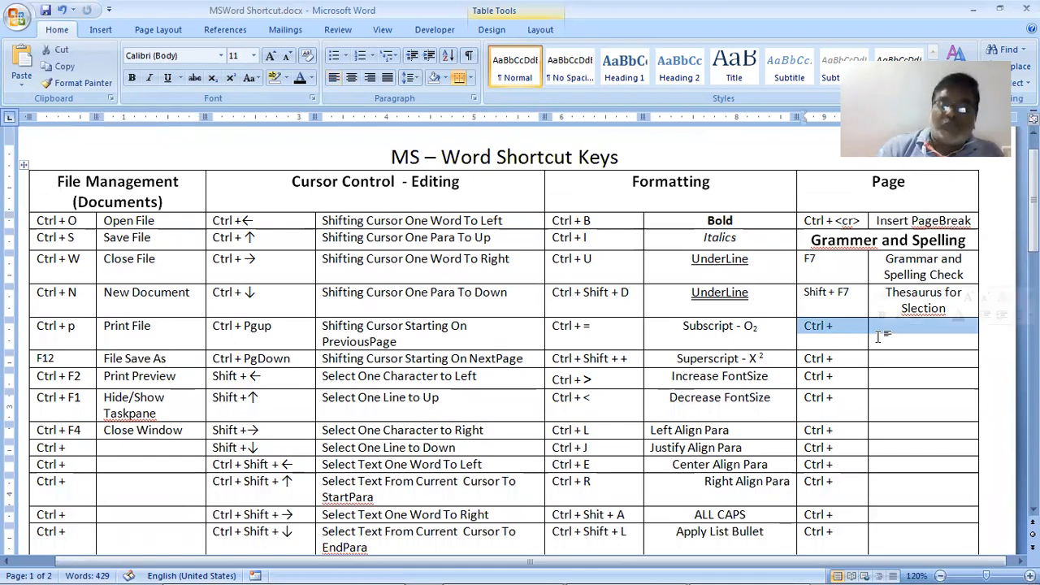
{"action": "key", "text": "Down"}
{"action": "key", "text": "Down"}
{"action": "key", "text": "shift+Right"}
{"action": "key", "text": "shift+Right"}
{"action": "key", "text": "shift+Right"}
{"action": "key", "text": "shift+Right"}
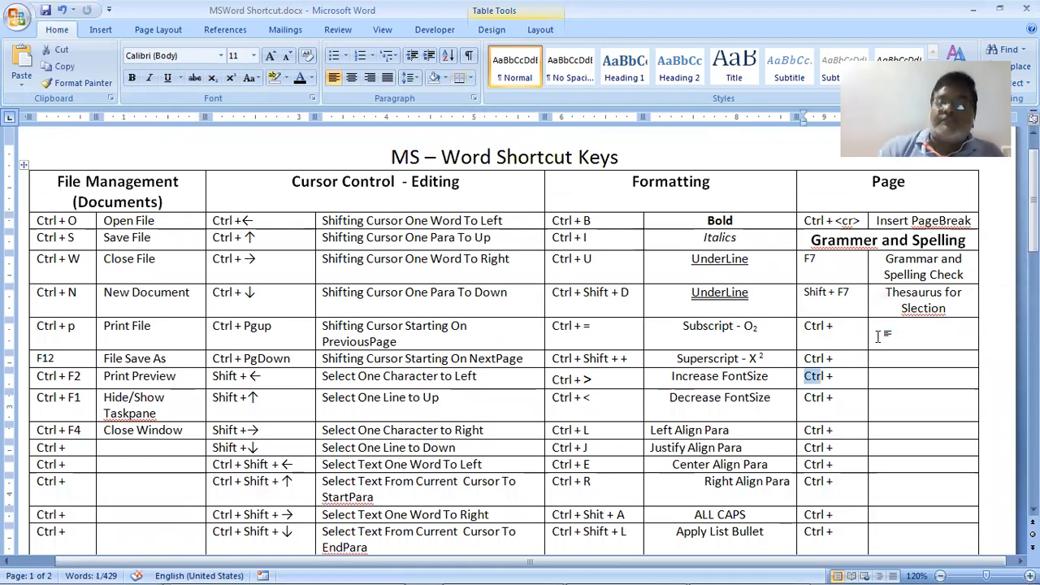
{"action": "key", "text": "shift+Right"}
{"action": "key", "text": "shift+Right"}
{"action": "key", "text": "shift+Right"}
{"action": "key", "text": "shift+Right"}
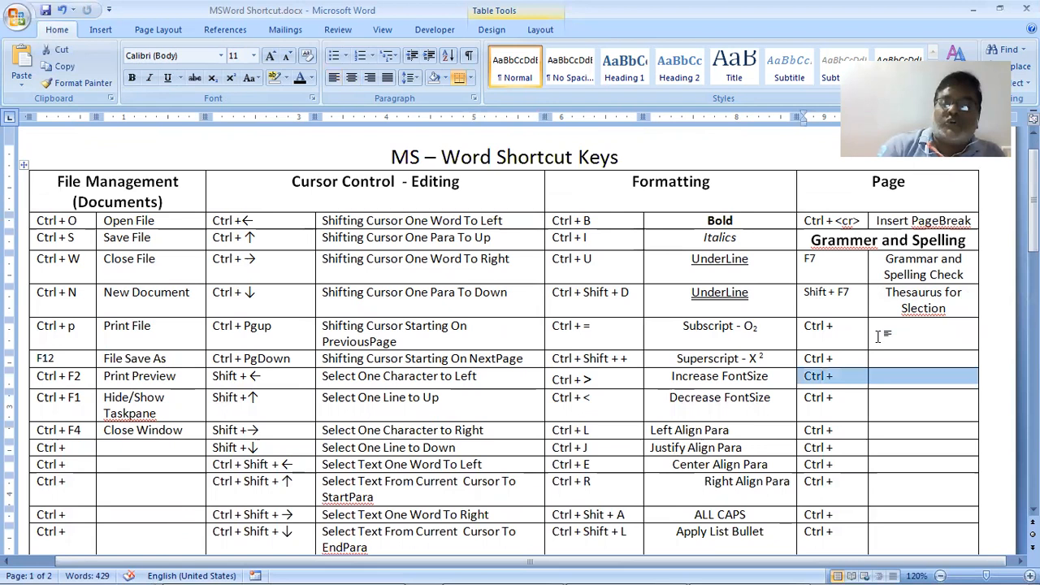
{"action": "key", "text": "Delete"}
{"action": "key", "text": "shift+Right"}
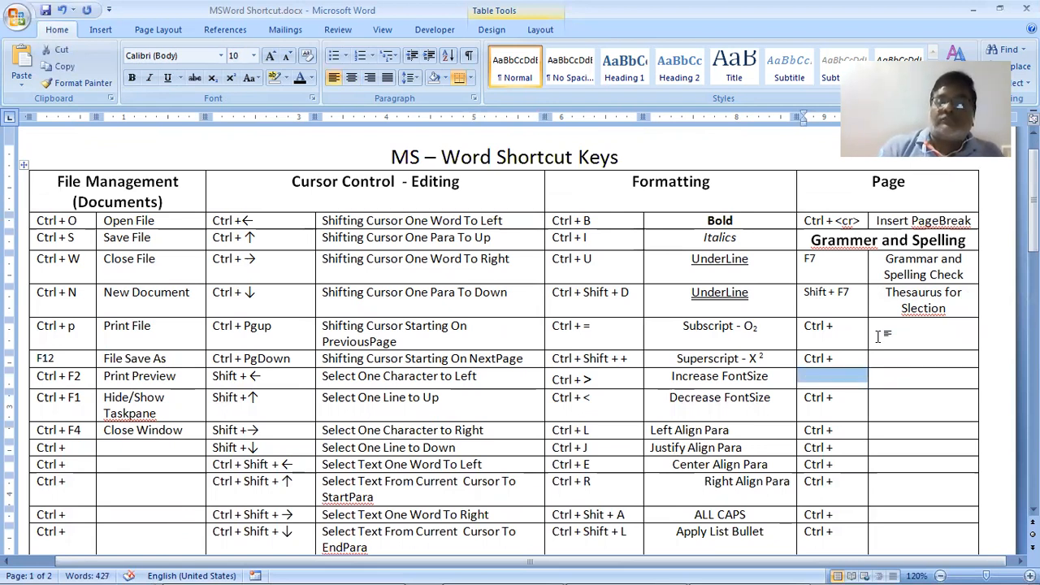
{"action": "key", "text": "Up"}
{"action": "key", "text": "Up"}
{"action": "key", "text": "Up"}
{"action": "key", "text": "Up"}
{"action": "key", "text": "Up"}
{"action": "key", "text": "shift+Right"}
{"action": "key", "text": "shift+Right"}
{"action": "key", "text": "shift+Right"}
{"action": "key", "text": "shift+Right"}
{"action": "key", "text": "shift+Right"}
{"action": "key", "text": "shift+Right"}
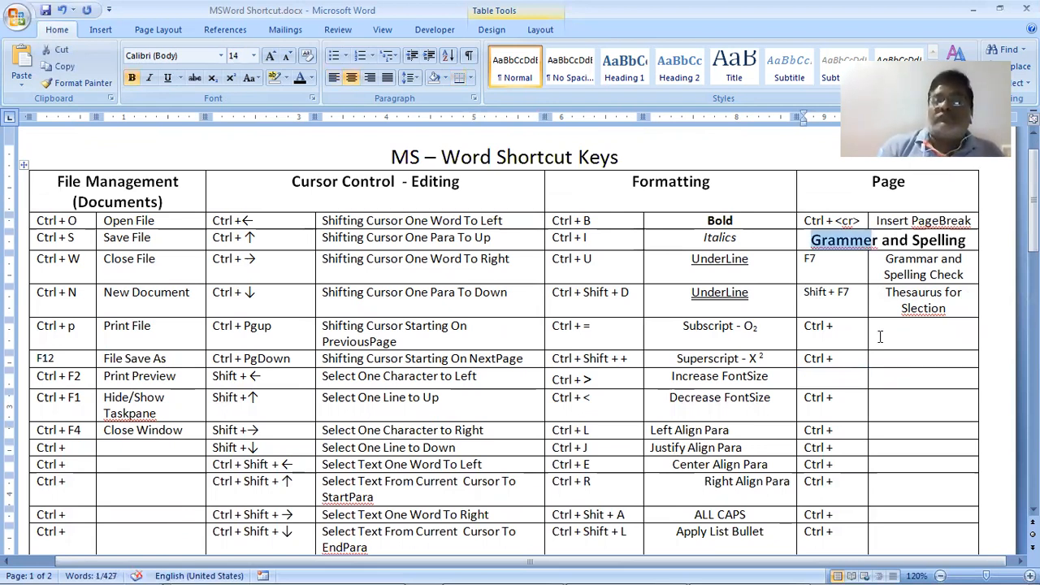
{"action": "key", "text": "shift+Right"}
{"action": "key", "text": "shift+Right"}
{"action": "key", "text": "shift+Right"}
{"action": "key", "text": "shift+Right"}
{"action": "key", "text": "shift+Right"}
{"action": "key", "text": "shift+Right"}
{"action": "key", "text": "shift+Right"}
{"action": "key", "text": "shift+Right"}
{"action": "key", "text": "shift+Right"}
{"action": "key", "text": "shift+Right"}
{"action": "key", "text": "shift+Right"}
{"action": "key", "text": "shift+Right"}
{"action": "key", "text": "shift+Right"}
{"action": "key", "text": "ctrl+c"}
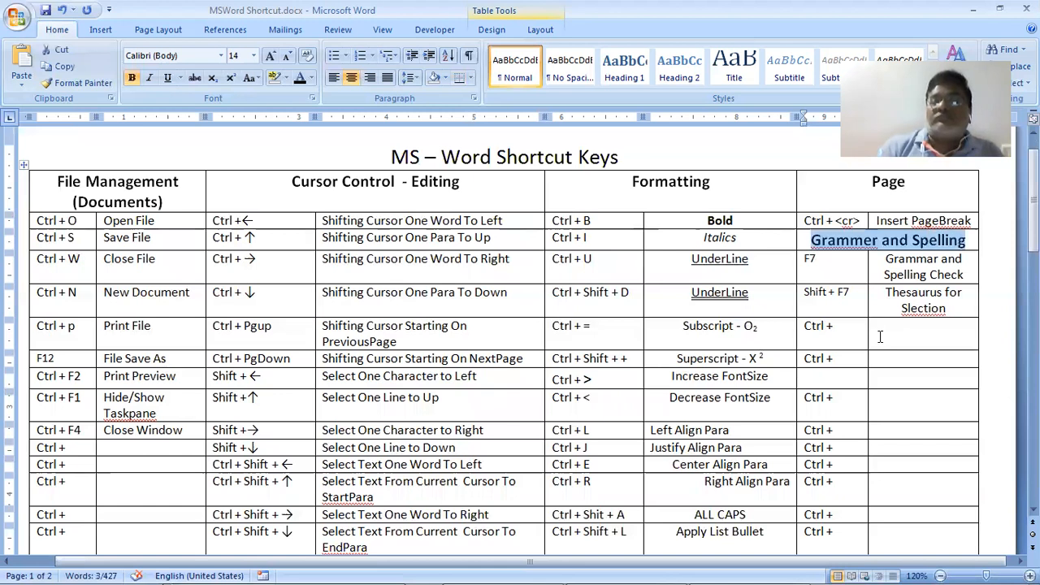
{"action": "key", "text": "Down"}
{"action": "key", "text": "Down"}
{"action": "key", "text": "Down"}
{"action": "key", "text": "Down"}
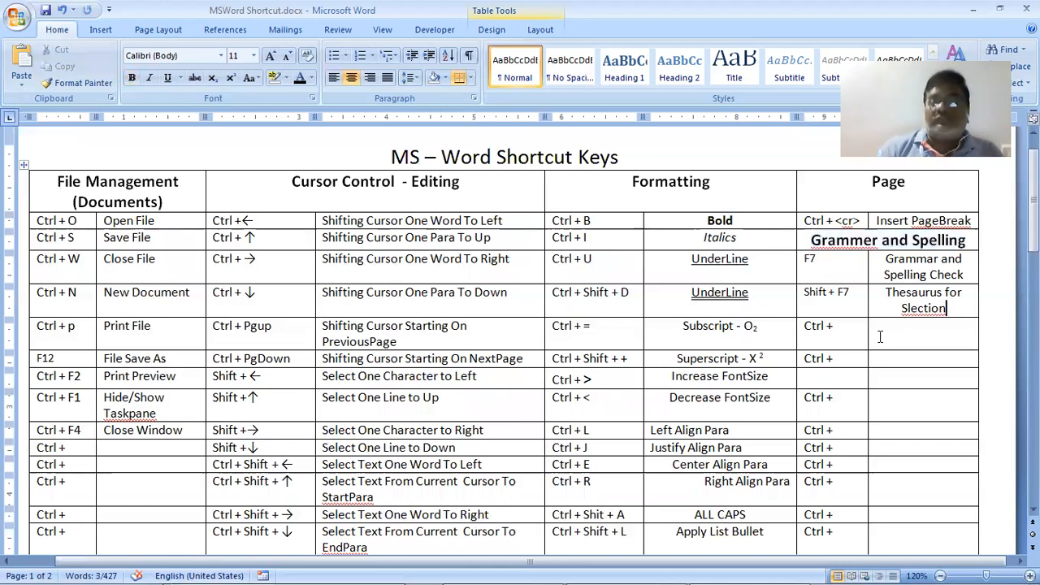
{"action": "key", "text": "Down"}
{"action": "key", "text": "Down"}
{"action": "key", "text": "Down"}
{"action": "key", "text": "Left"}
{"action": "key", "text": "shift+Right"}
{"action": "key", "text": "shift+Right"}
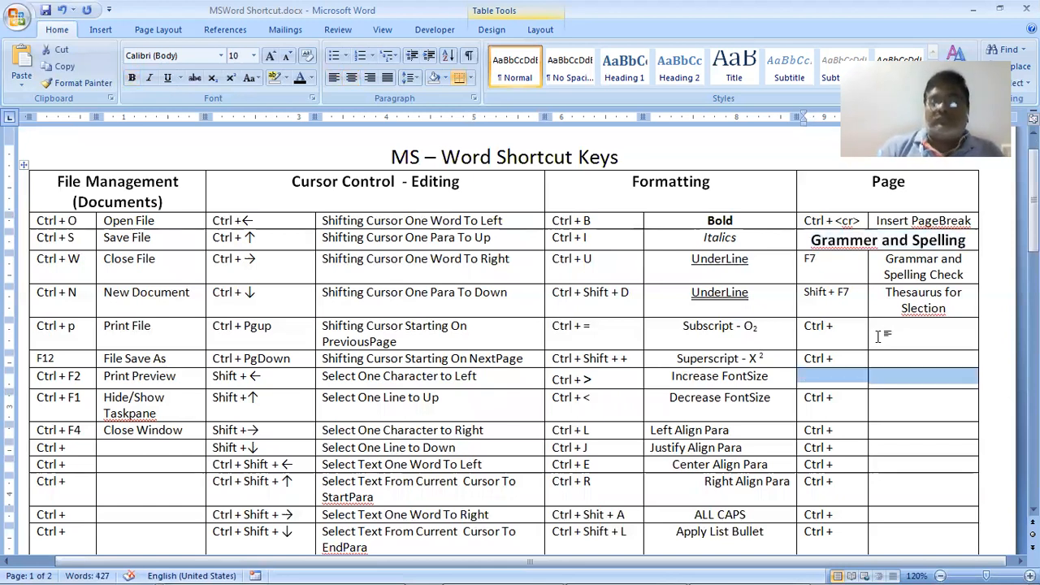
{"action": "key", "text": "ctrl+v"}
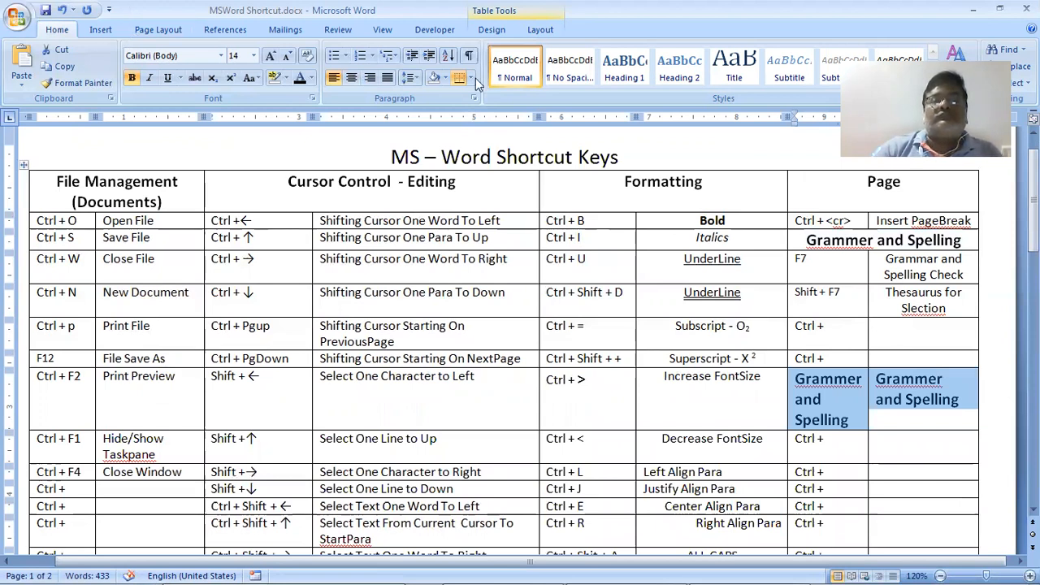
Merge those cells into one centred heading reading 'AutoText'
{"action": "left_click", "coordinate": [534, 31]}
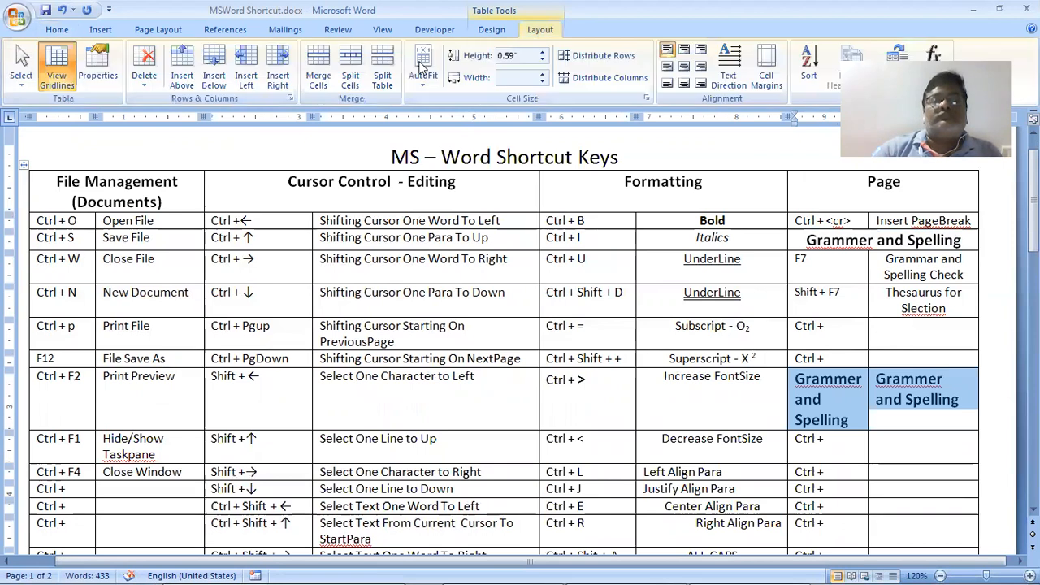
{"action": "left_click", "coordinate": [319, 65]}
{"action": "type", "text": "Au"}
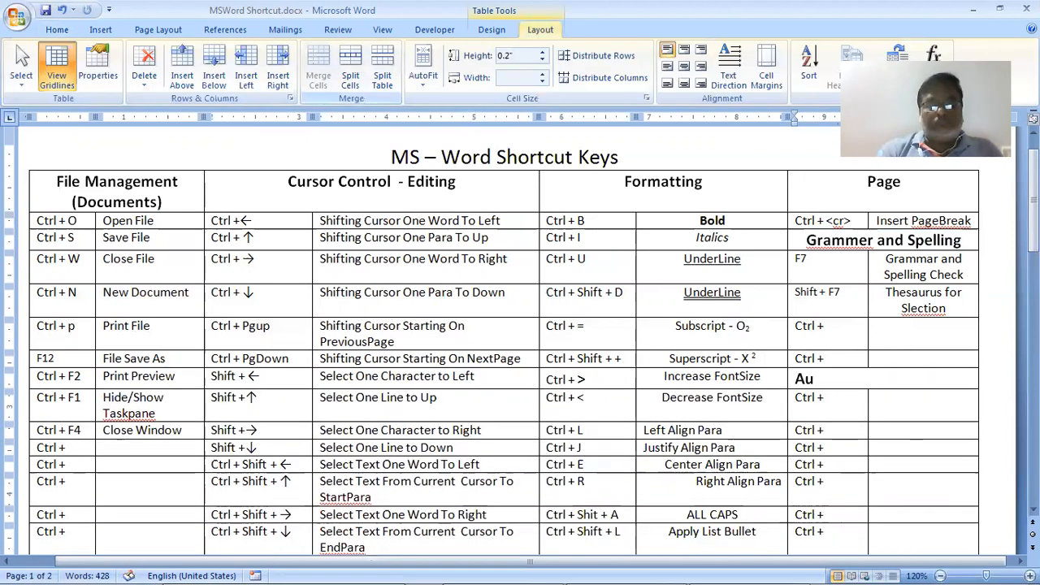
{"action": "type", "text": "toTex"}
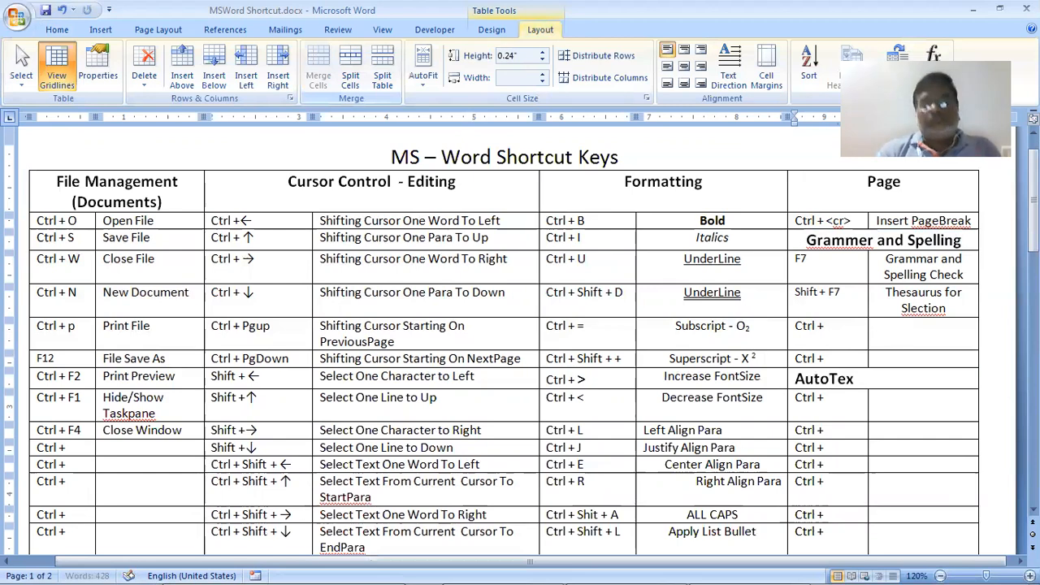
{"action": "type", "text": "t"}
{"action": "key", "text": "ctrl+e"}
{"action": "key", "text": "Down"}
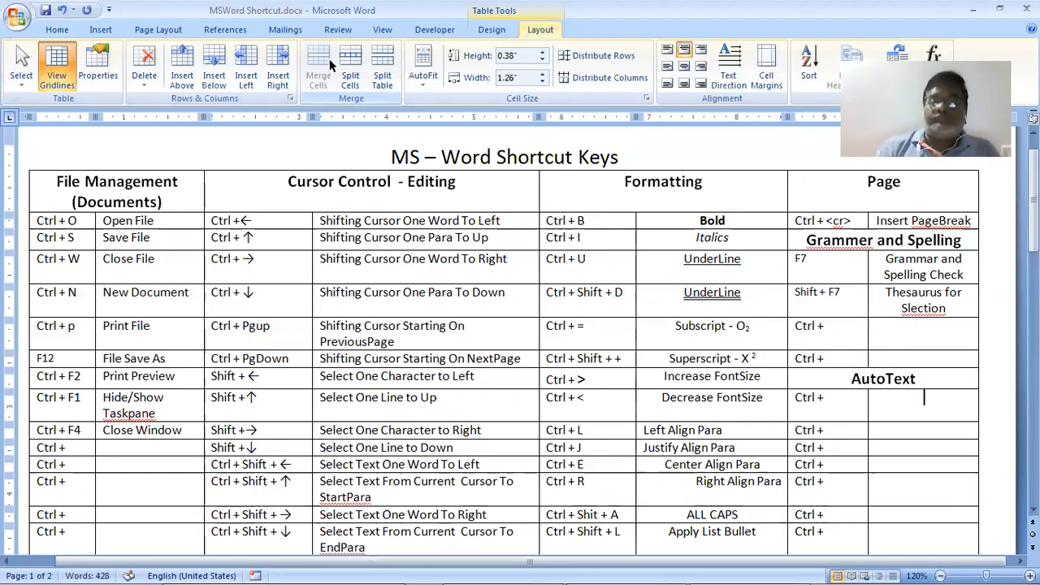
{"action": "key", "text": "alt+Tab"}
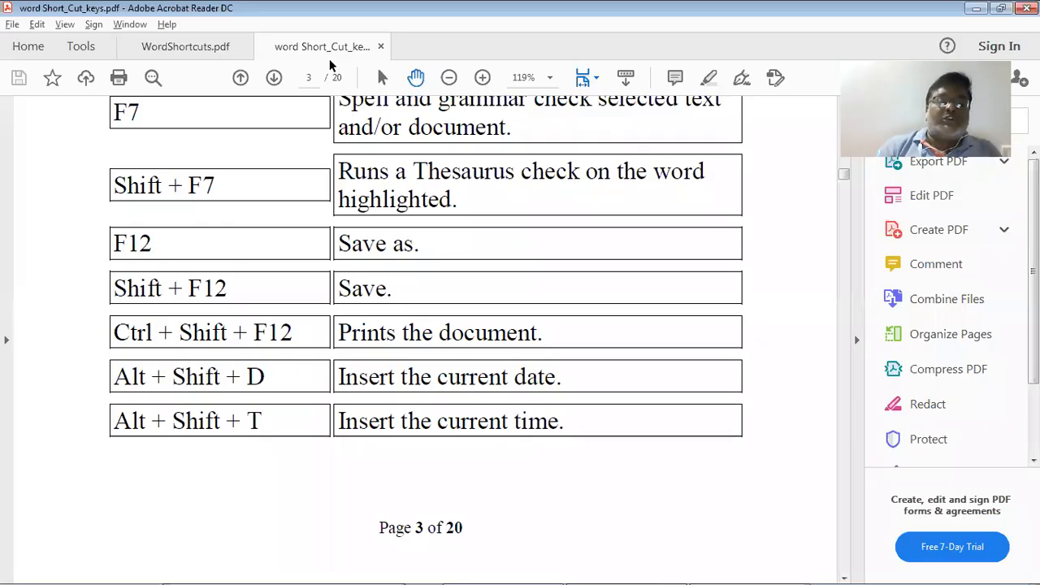
{"action": "key", "text": "alt+Tab"}
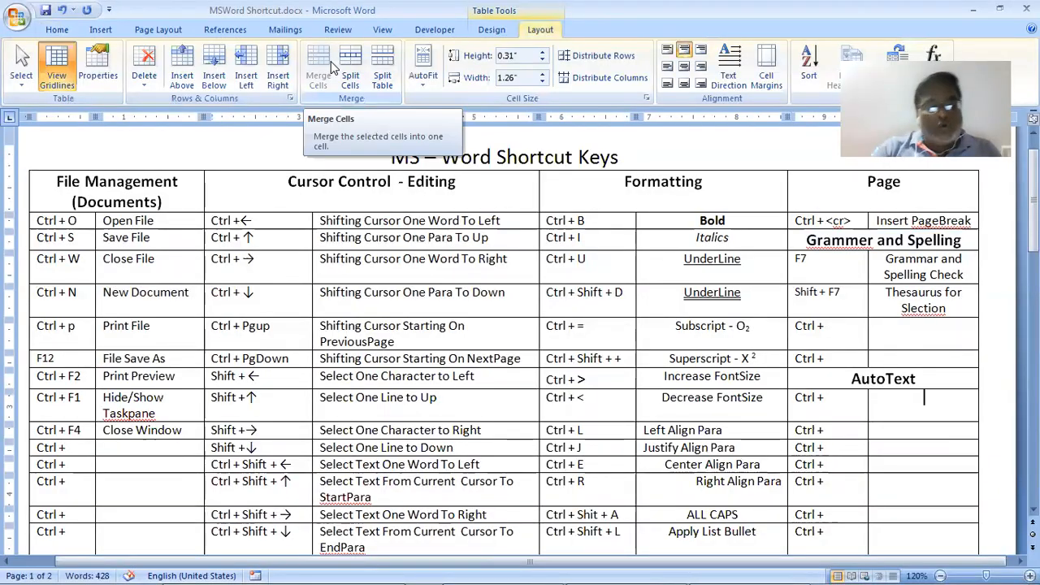
Set the input language to English, replace Ctrl + with 'Alt + Shift + D', and widen the column
{"action": "key", "text": "alt+shift"}
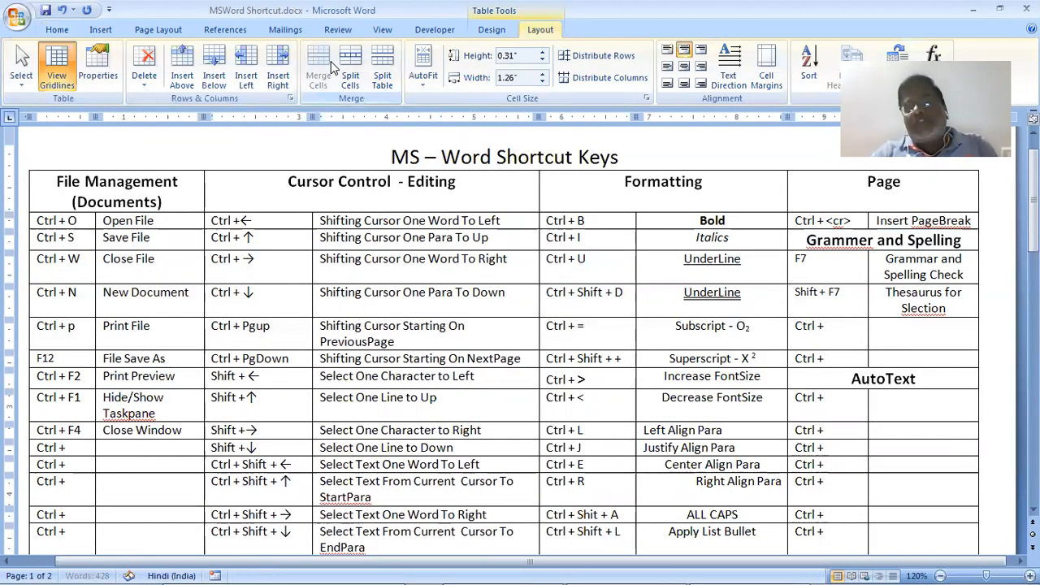
{"action": "key", "text": "alt+shift+d"}
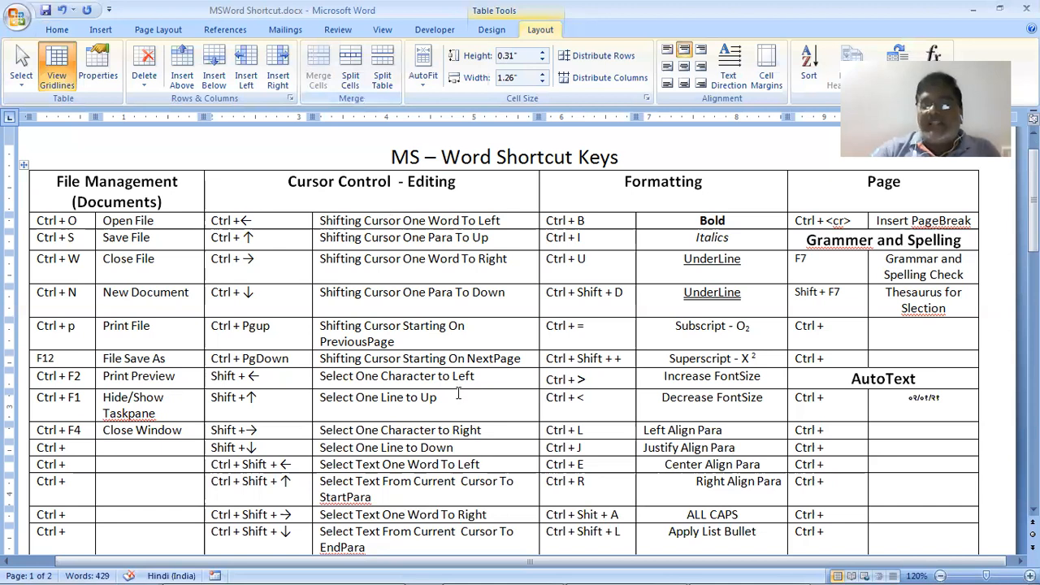
{"action": "mouse_move", "coordinate": [642, 578]}
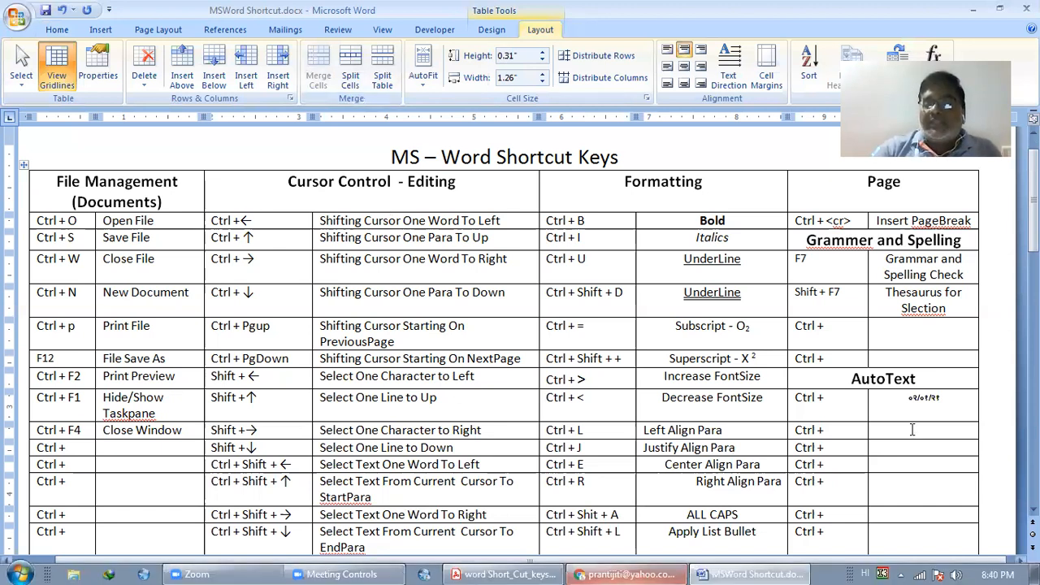
{"action": "left_click", "coordinate": [865, 573]}
{"action": "left_click", "coordinate": [906, 500]}
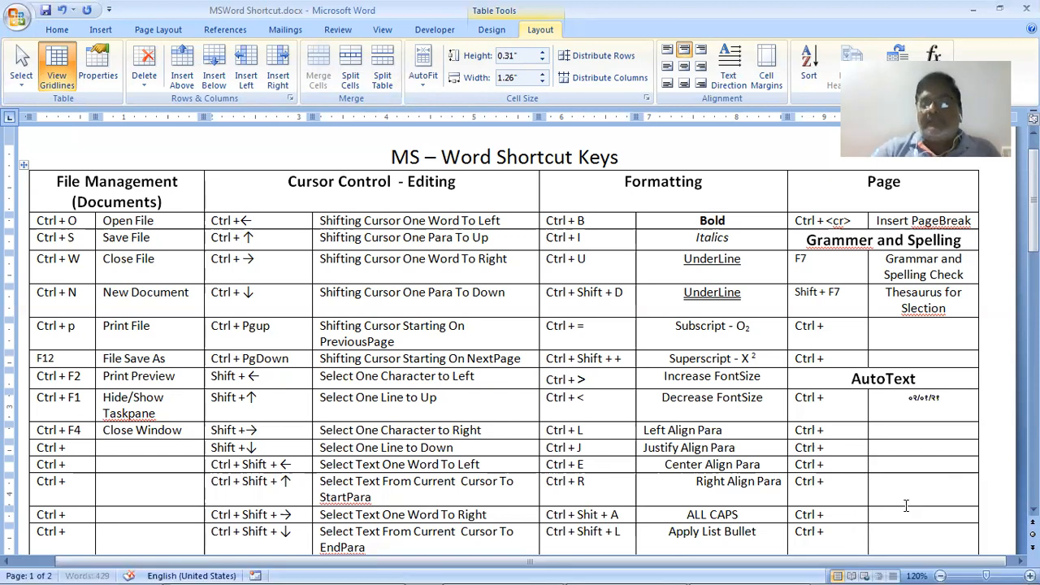
{"action": "left_click_drag", "start_coordinate": [843, 392], "coordinate": [793, 395]}
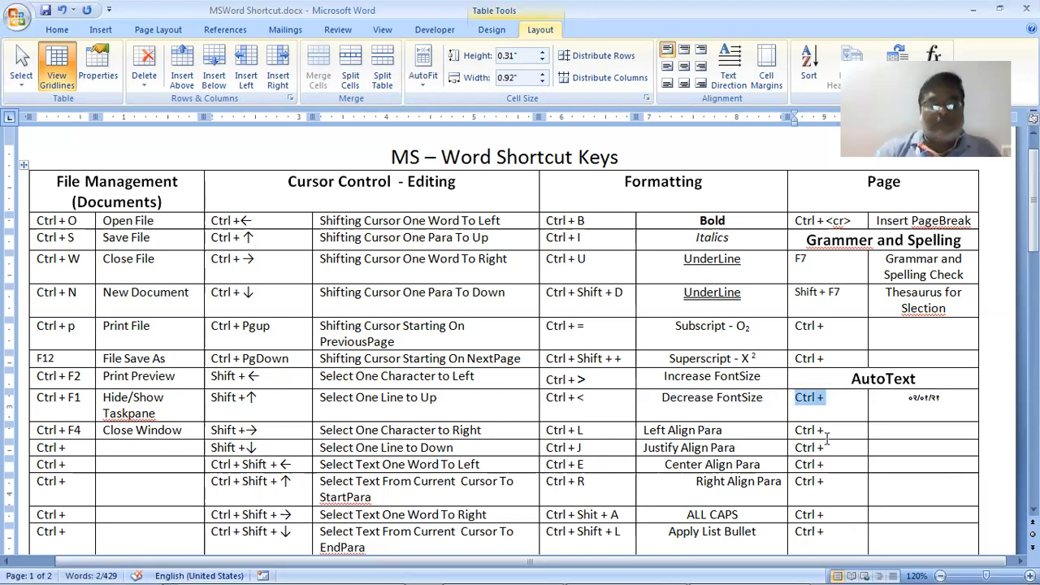
{"action": "type", "text": "Alt"}
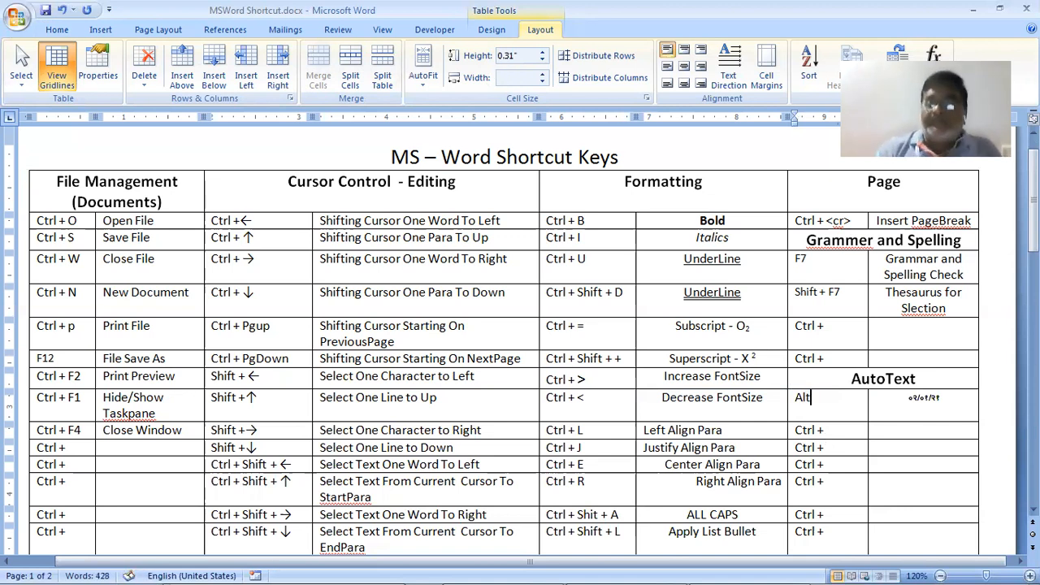
{"action": "type", "text": " + Shift"}
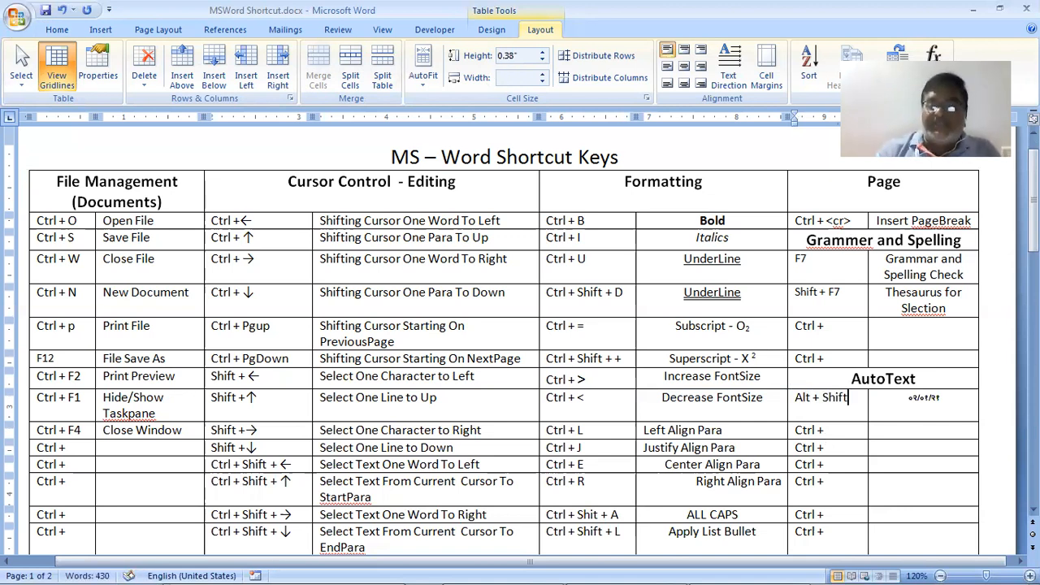
{"action": "type", "text": " + D"}
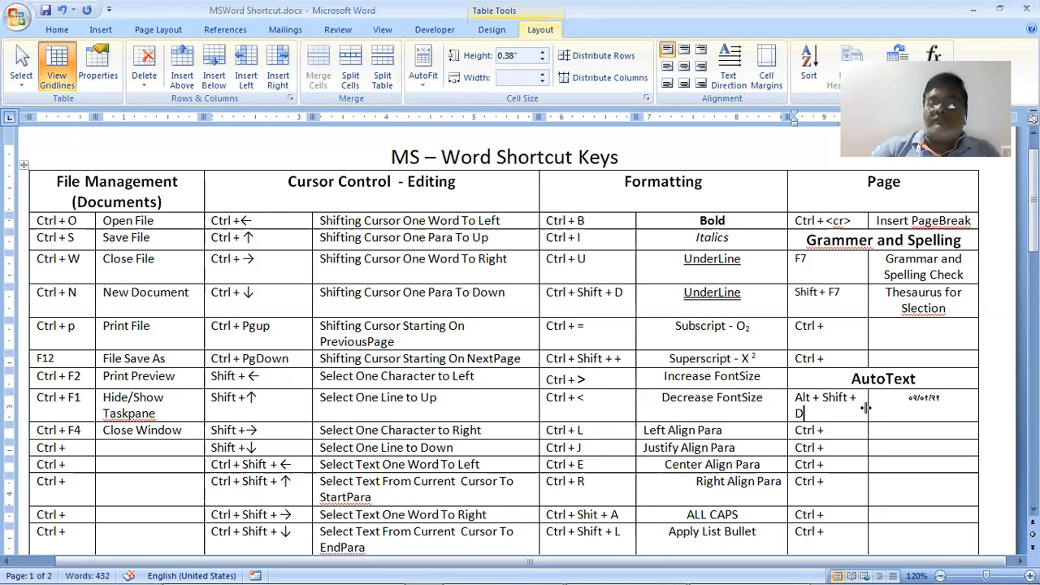
{"action": "left_click_drag", "start_coordinate": [867, 405], "coordinate": [889, 405]}
Replace the Hindi-digit date with 02/01/2021 inserted in Western digits via Alt+Shift+D
{"action": "left_click", "coordinate": [914, 398]}
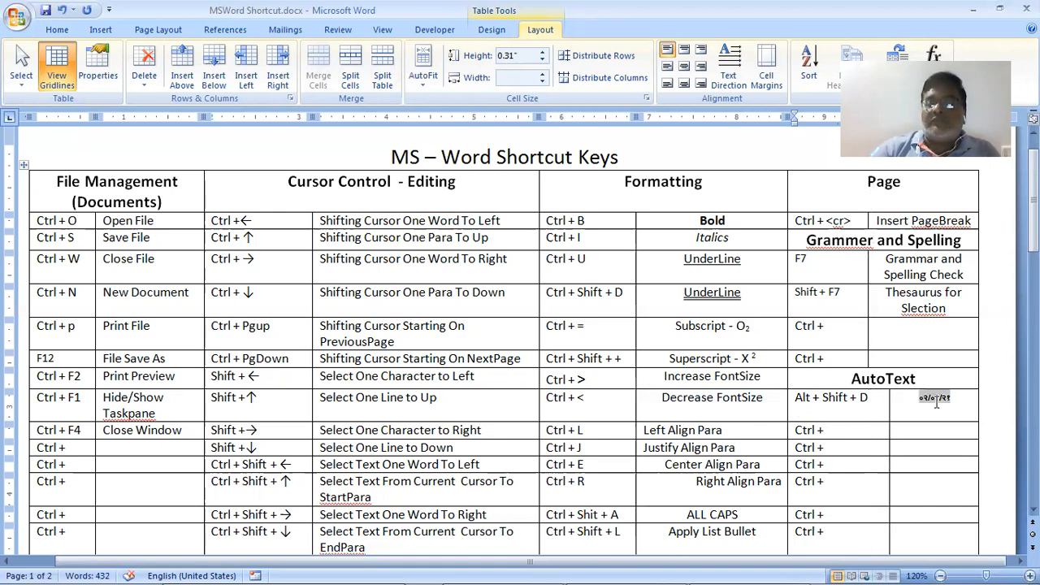
{"action": "key", "text": "alt+shift"}
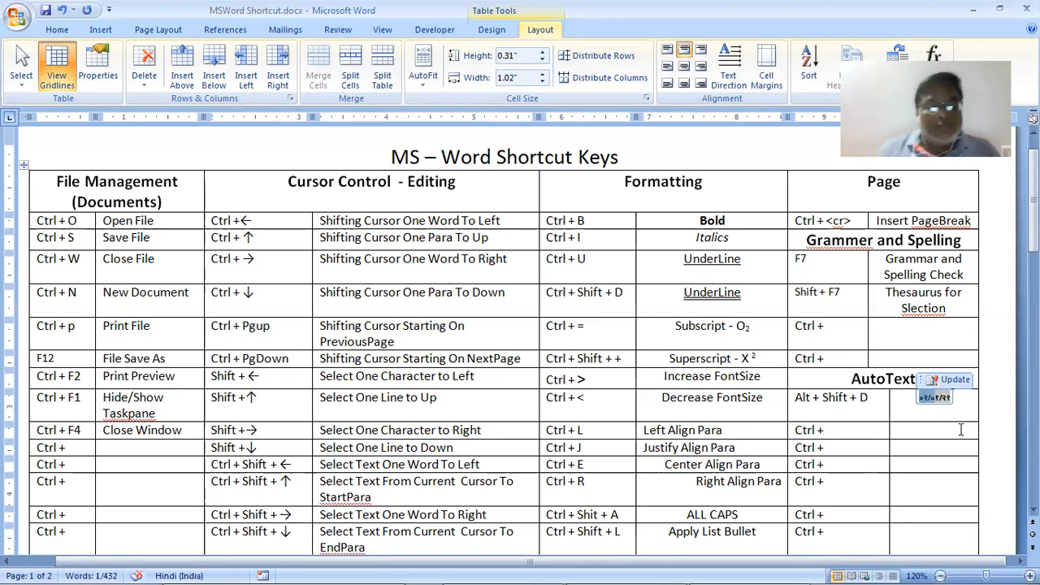
{"action": "key", "text": "alt+shift+d"}
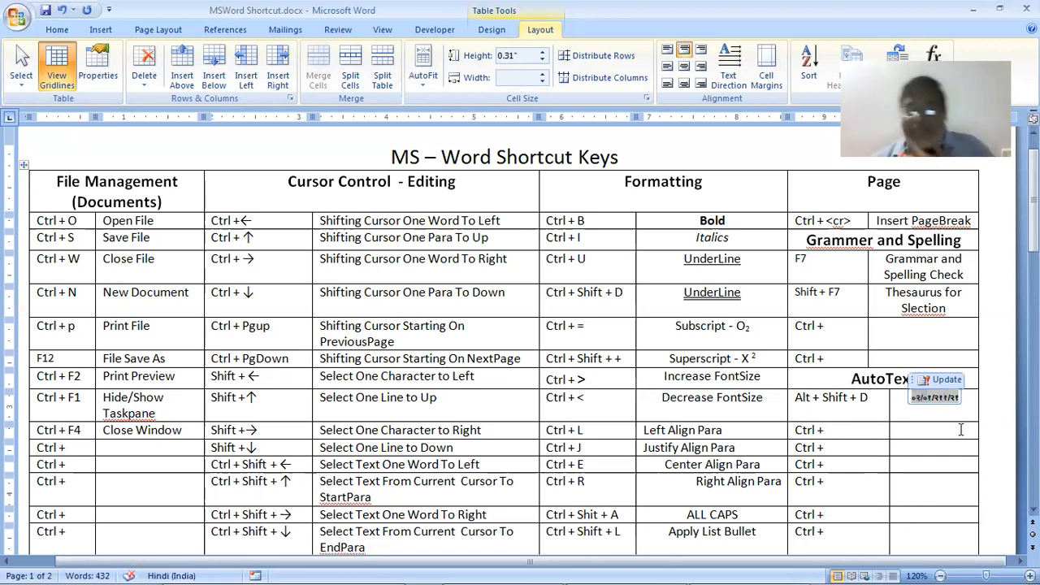
{"action": "key", "text": "BackSpace"}
{"action": "key", "text": "BackSpace"}
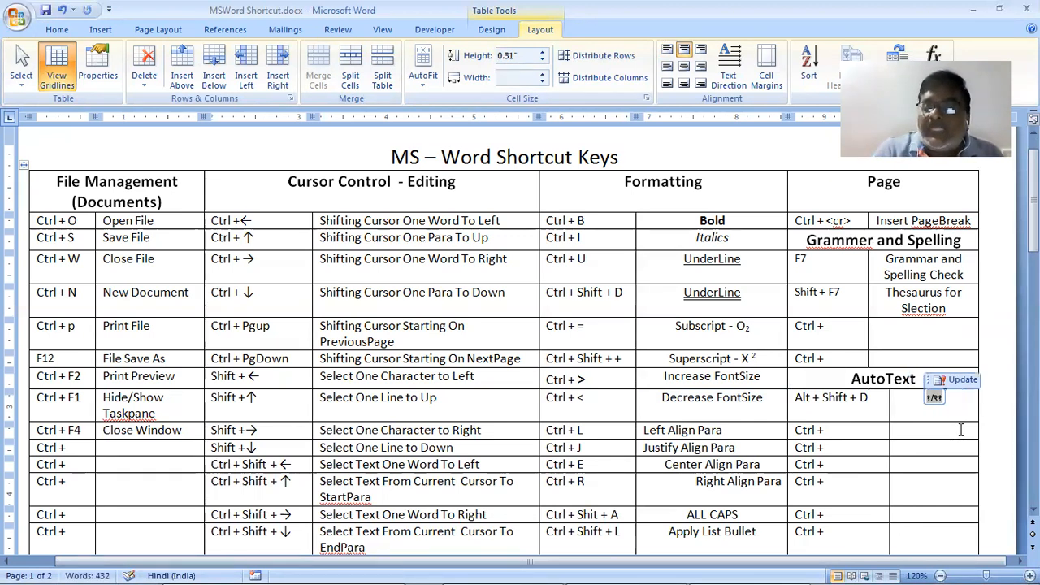
{"action": "key", "text": "shift+Left"}
{"action": "key", "text": "Right"}
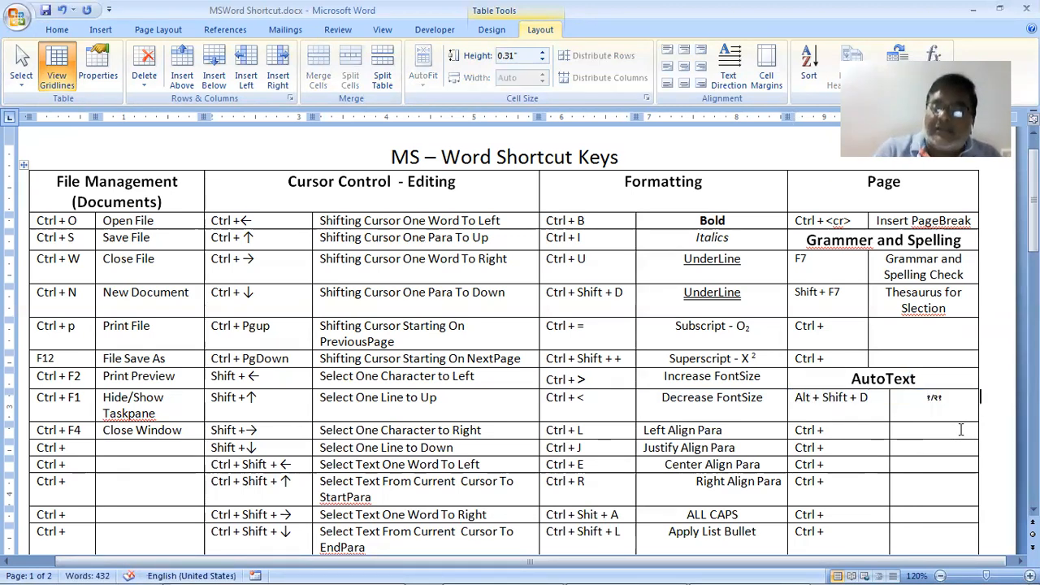
{"action": "key", "text": "Left"}
{"action": "key", "text": "BackSpace"}
{"action": "key", "text": "BackSpace"}
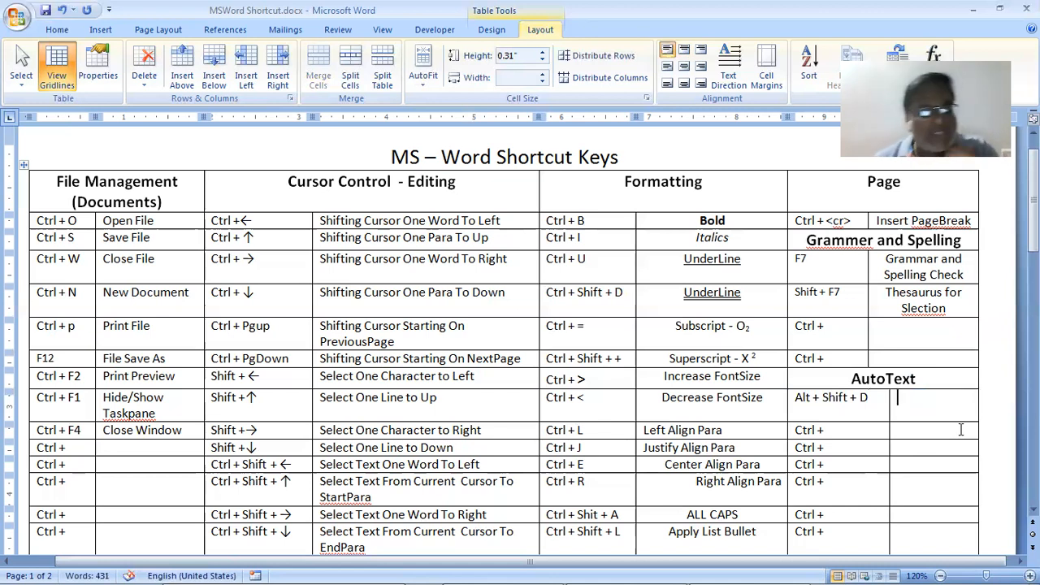
{"action": "key", "text": "alt+shift+d"}
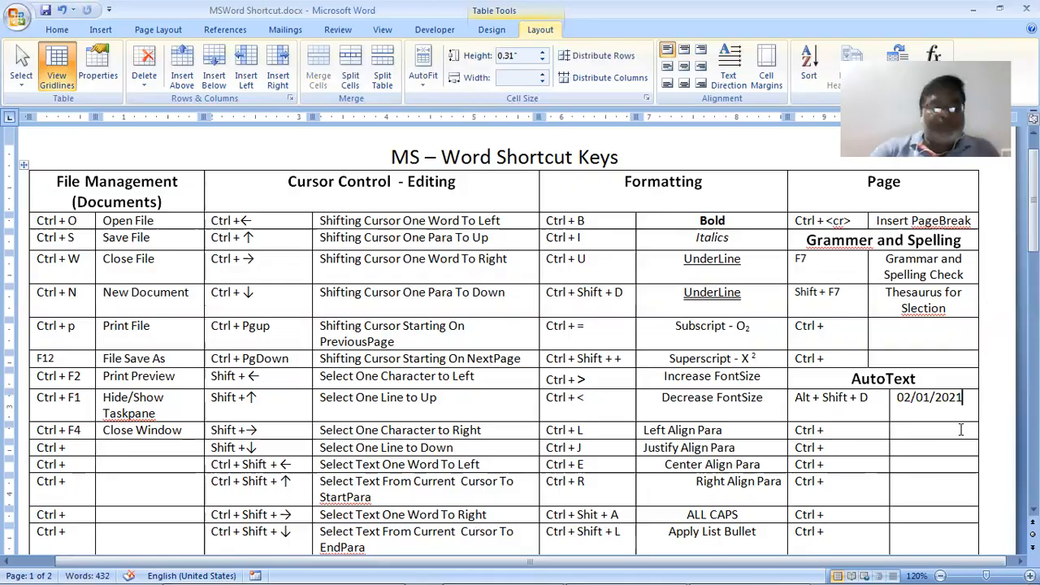
Copy the Alt + Shift + D entry over the Ctrl + placeholder in the row below
{"action": "key", "text": "alt+Tab"}
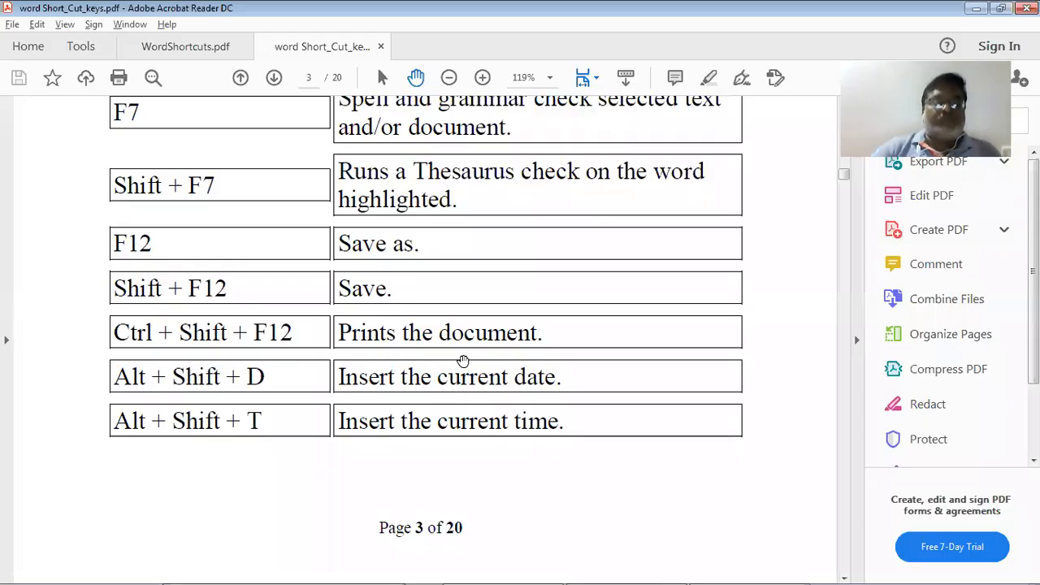
{"action": "key", "text": "alt+Tab"}
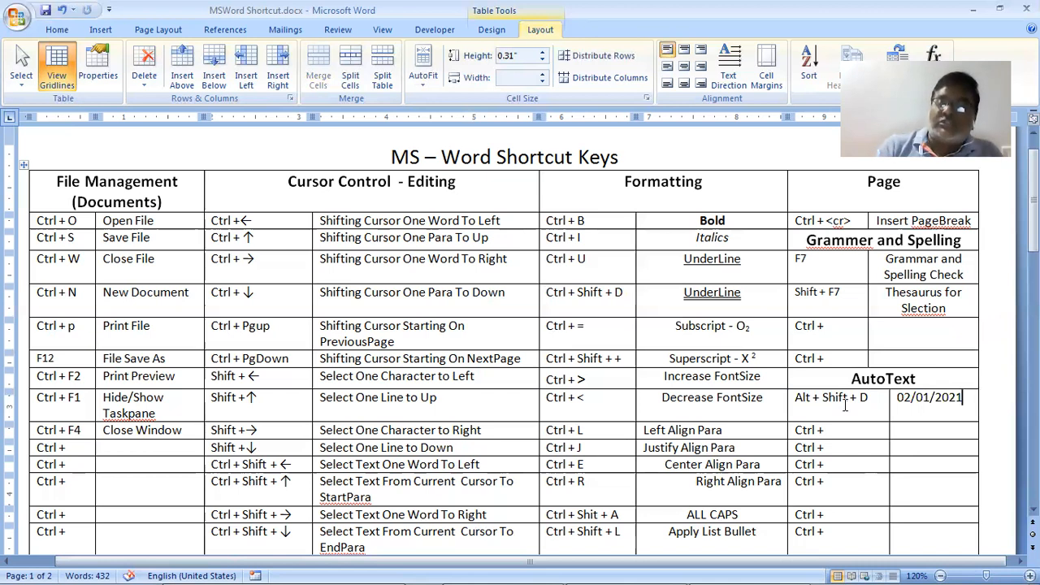
{"action": "key", "text": "BackSpace"}
{"action": "key", "text": "Down"}
{"action": "key", "text": "Left"}
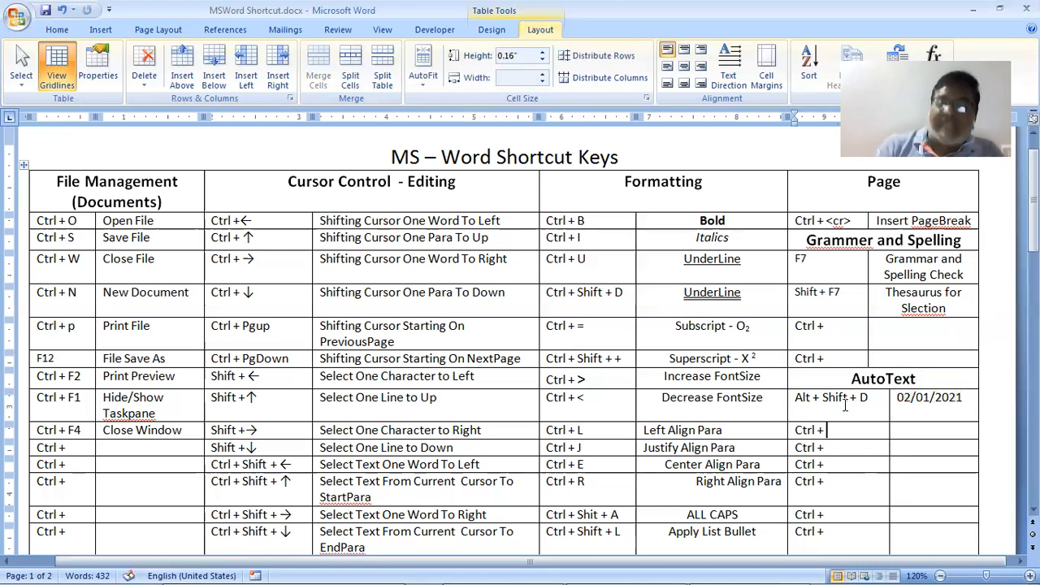
{"action": "key", "text": "Up"}
{"action": "triple_click", "coordinate": [845, 405]}
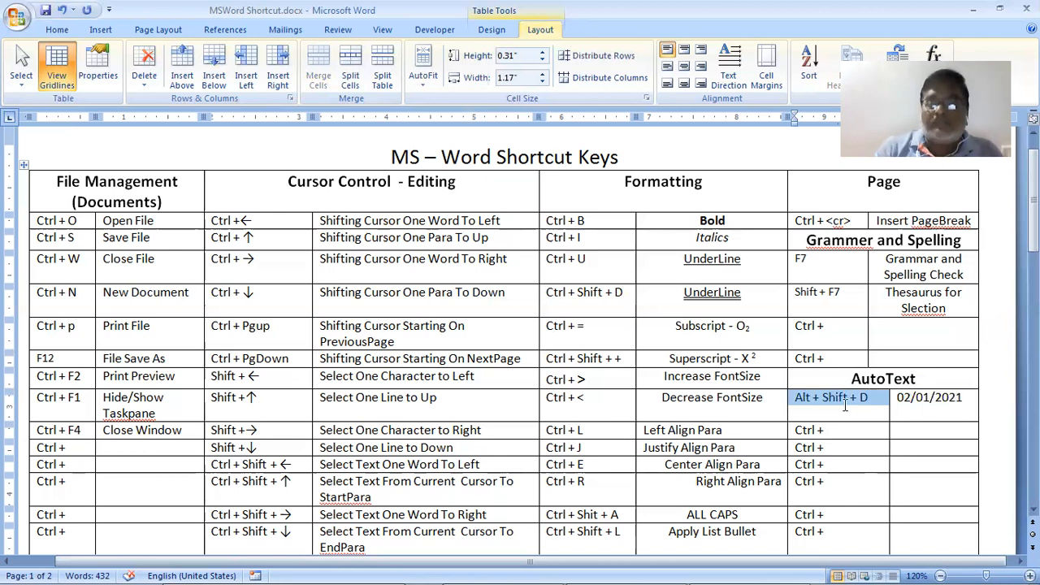
{"action": "key", "text": "Down"}
{"action": "type", "text": "Alt + Shift + D"}
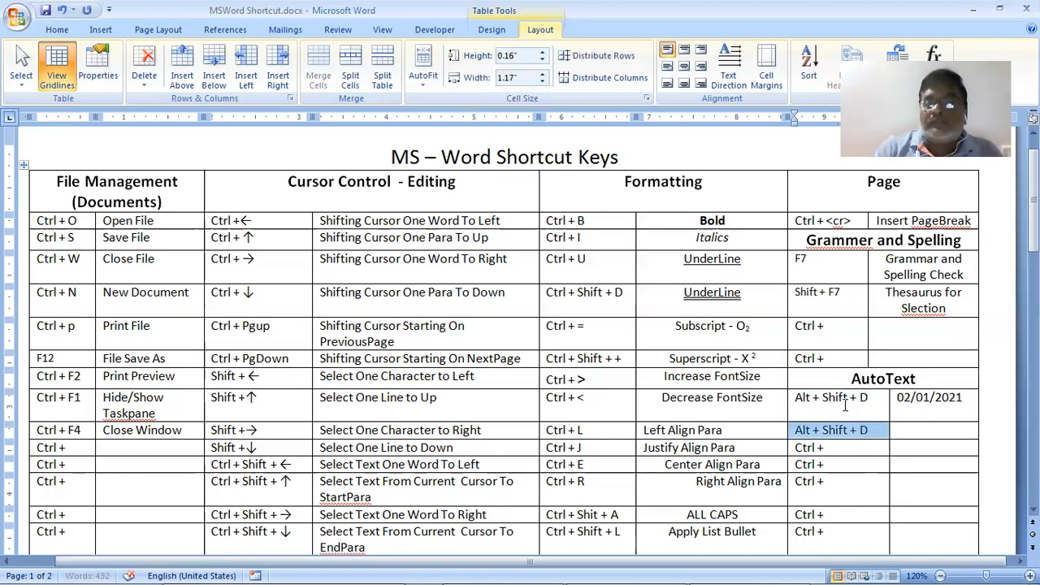
Change the copied entry to 'Alt + Shift + T' and try the shortcut in the adjacent cell
{"action": "key", "text": "Right"}
{"action": "key", "text": "BackSpace"}
{"action": "type", "text": "T"}
{"action": "key", "text": "Tab"}
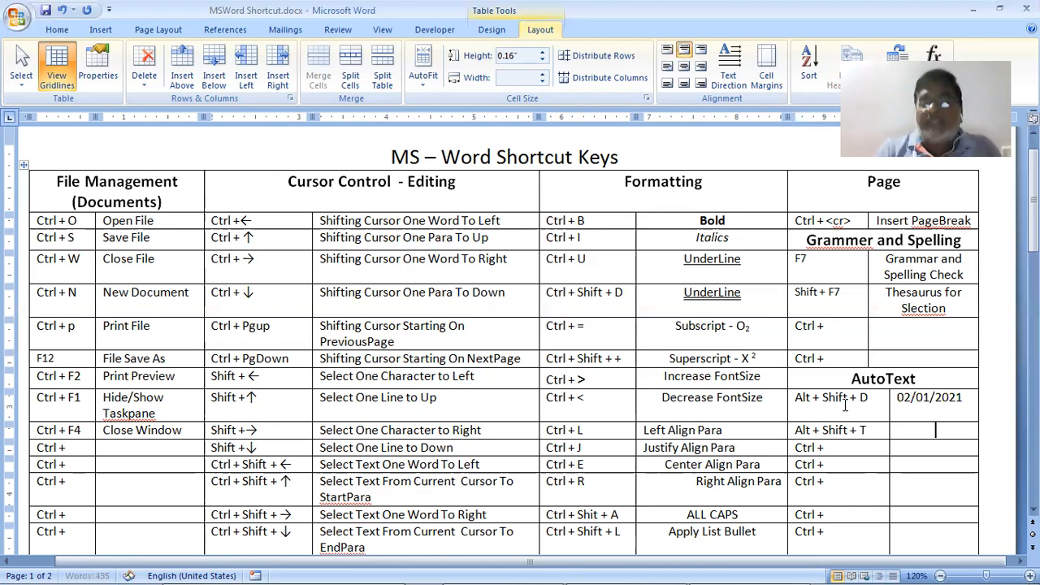
{"action": "key", "text": "alt+shift+t"}
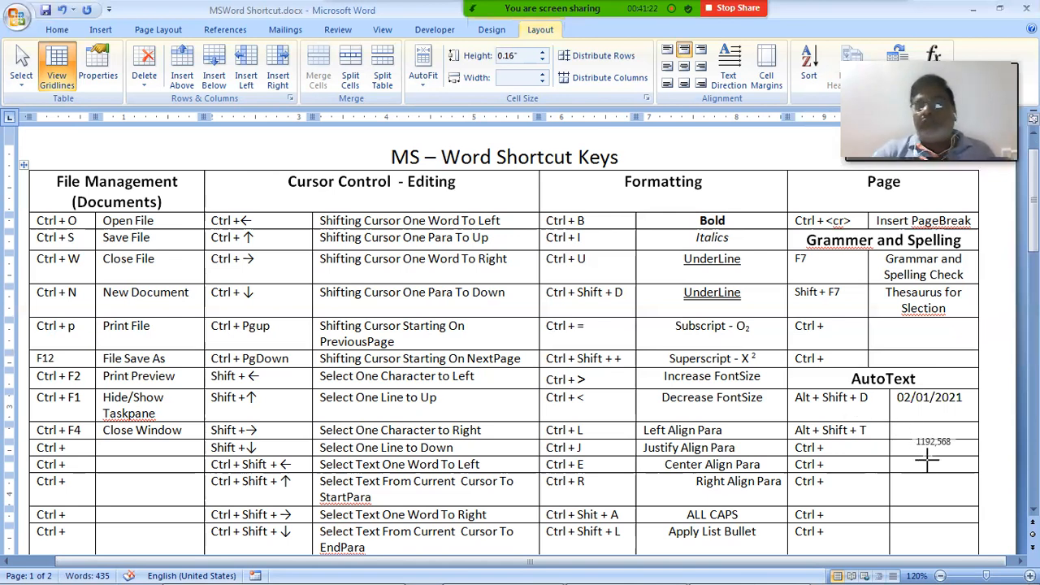
{"action": "key", "text": "Escape"}
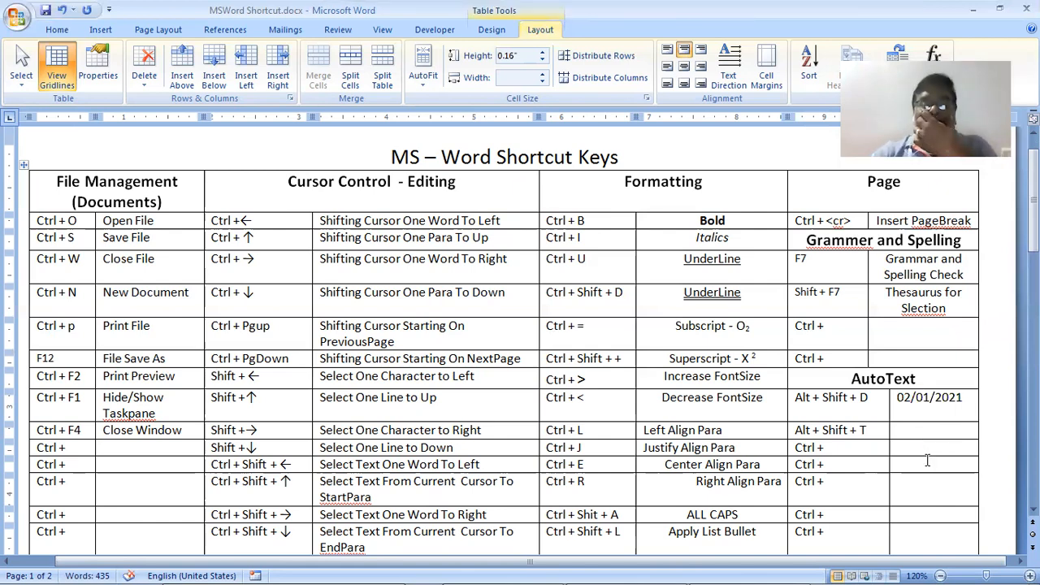
{"action": "scroll", "coordinate": [928, 460], "scroll_direction": "down", "scroll_amount": 2}
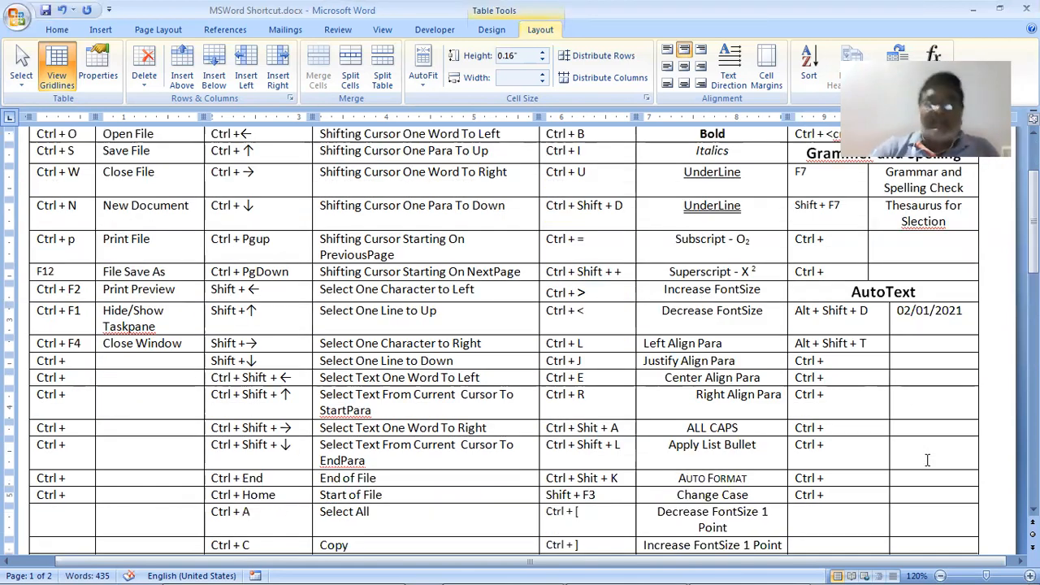
{"action": "scroll", "coordinate": [927, 461], "scroll_direction": "up", "scroll_amount": 2}
Browse pages 2–4 of the shortcut PDF, ending on page 2's Ctrl + arrow entries
{"action": "key", "text": "alt+Tab"}
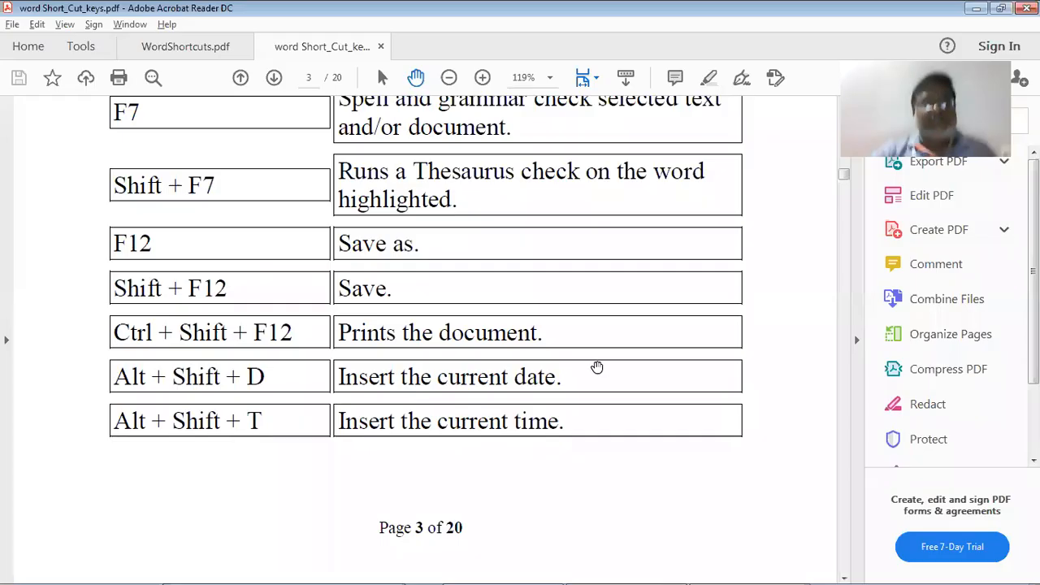
{"action": "scroll", "coordinate": [597, 367], "scroll_direction": "down", "scroll_amount": 1}
{"action": "scroll", "coordinate": [596, 368], "scroll_direction": "down", "scroll_amount": 8}
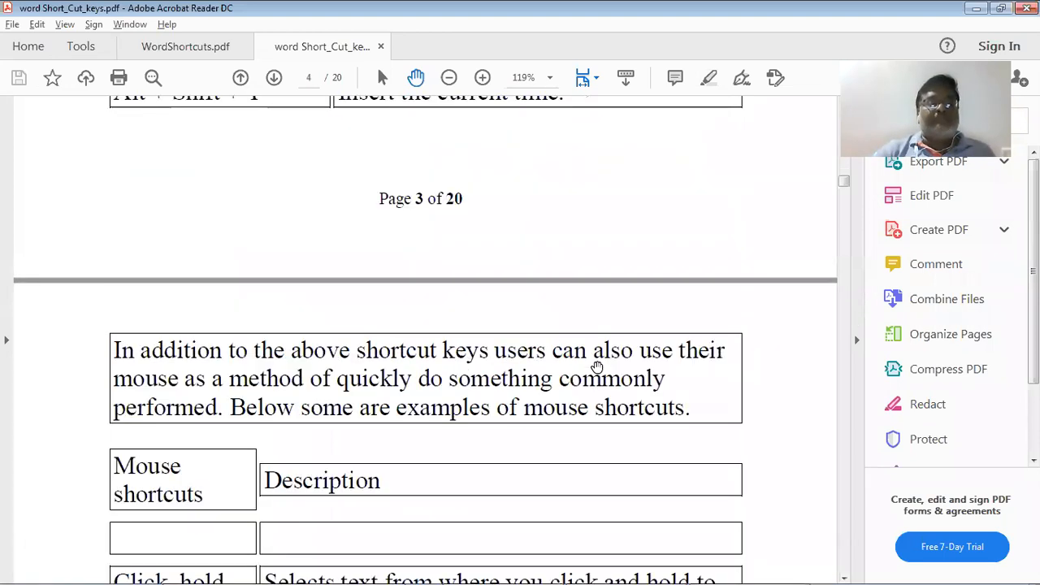
{"action": "scroll", "coordinate": [597, 367], "scroll_direction": "down", "scroll_amount": 4}
{"action": "scroll", "coordinate": [597, 367], "scroll_direction": "down", "scroll_amount": 5}
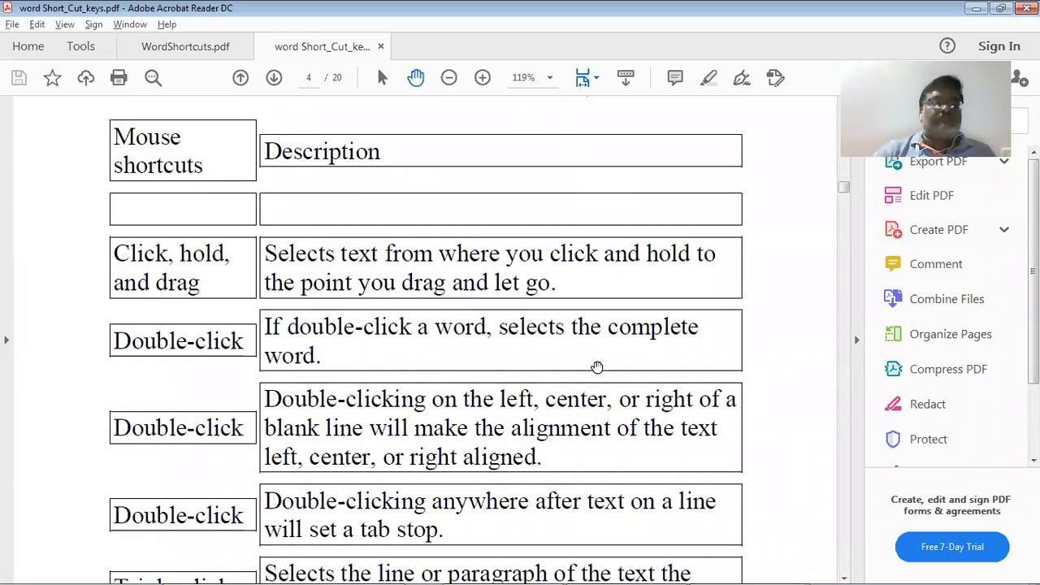
{"action": "scroll", "coordinate": [597, 368], "scroll_direction": "down", "scroll_amount": 9}
{"action": "scroll", "coordinate": [597, 368], "scroll_direction": "down", "scroll_amount": 2}
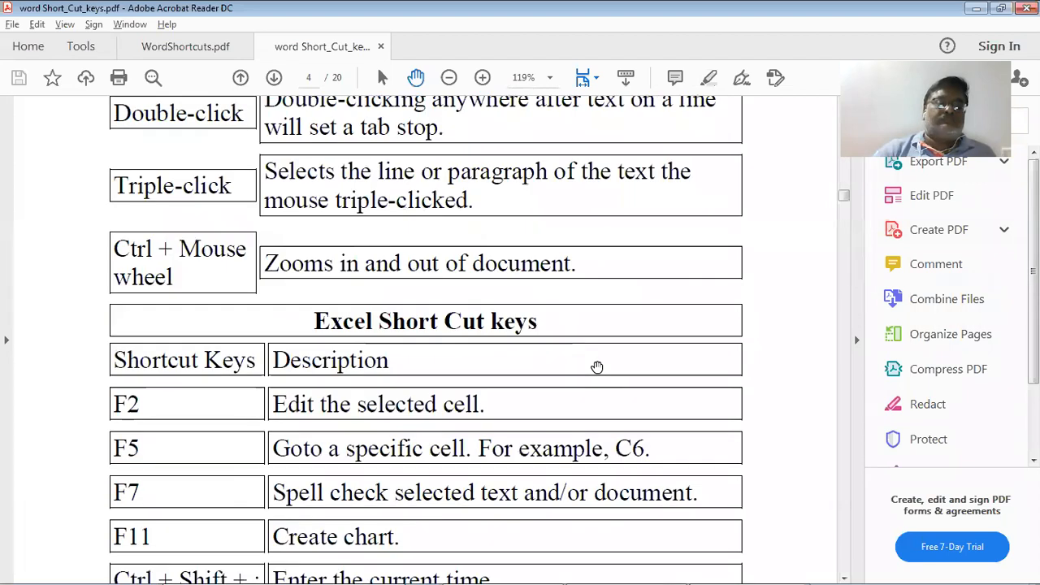
{"action": "scroll", "coordinate": [597, 367], "scroll_direction": "up", "scroll_amount": 12}
{"action": "scroll", "coordinate": [597, 368], "scroll_direction": "up", "scroll_amount": 15}
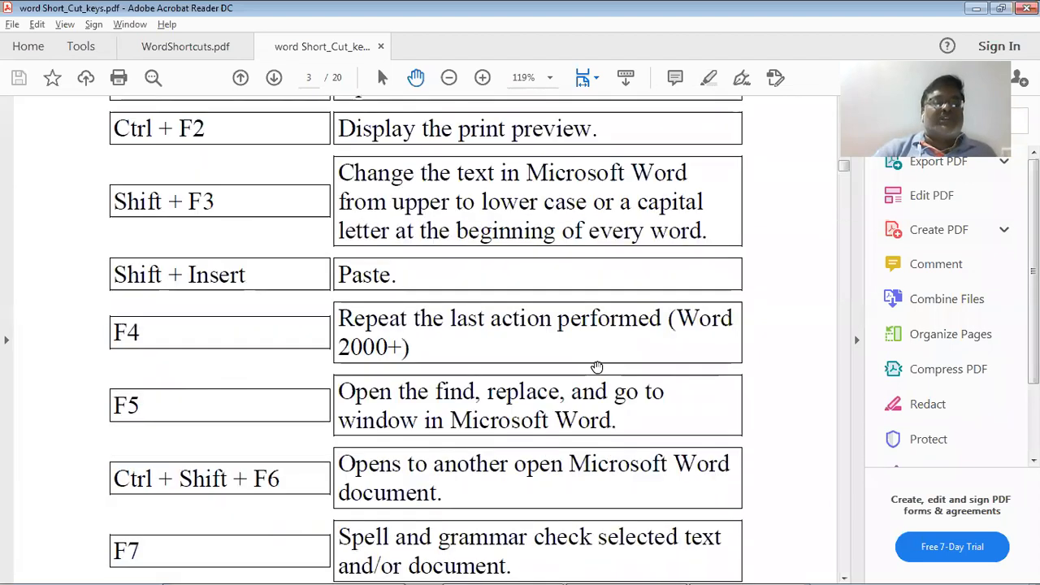
{"action": "scroll", "coordinate": [597, 367], "scroll_direction": "up", "scroll_amount": 15}
{"action": "scroll", "coordinate": [597, 367], "scroll_direction": "up", "scroll_amount": 12}
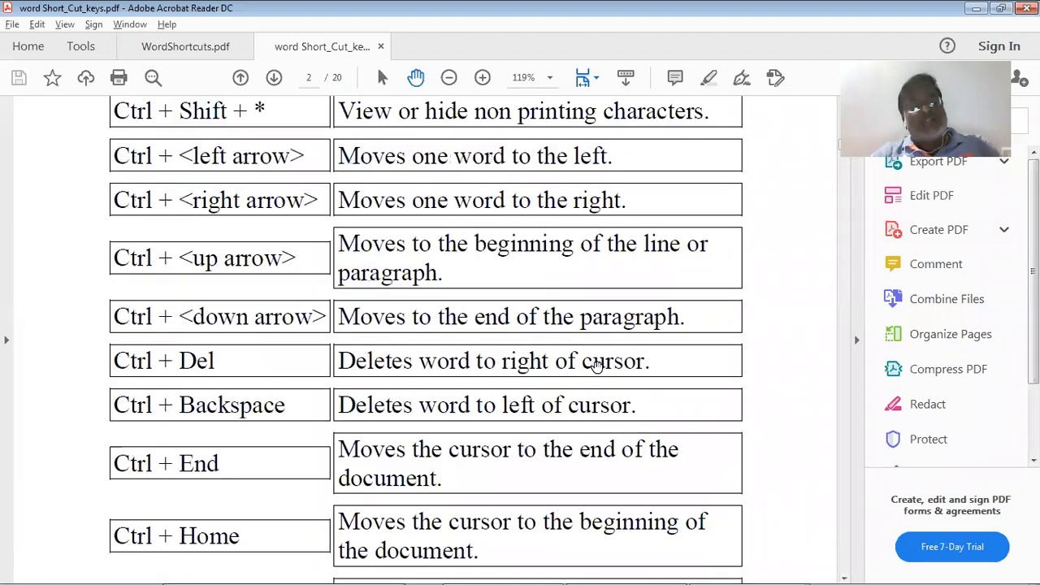
Delete the Ctrl + placeholders from the last two columns and first column below Ctrl + J
{"action": "key", "text": "alt+Tab"}
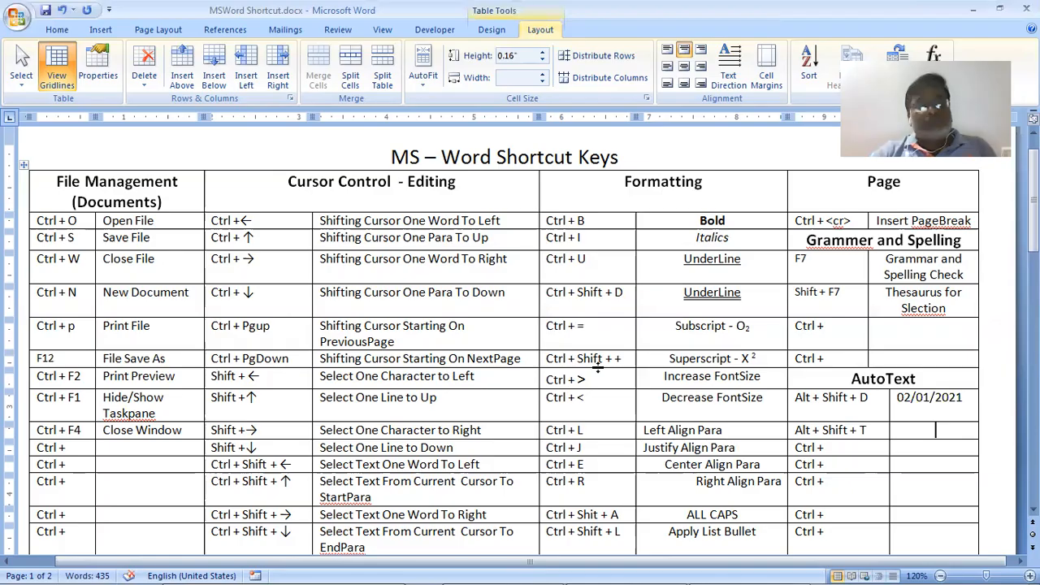
{"action": "scroll", "coordinate": [773, 323], "scroll_direction": "down", "scroll_amount": 5}
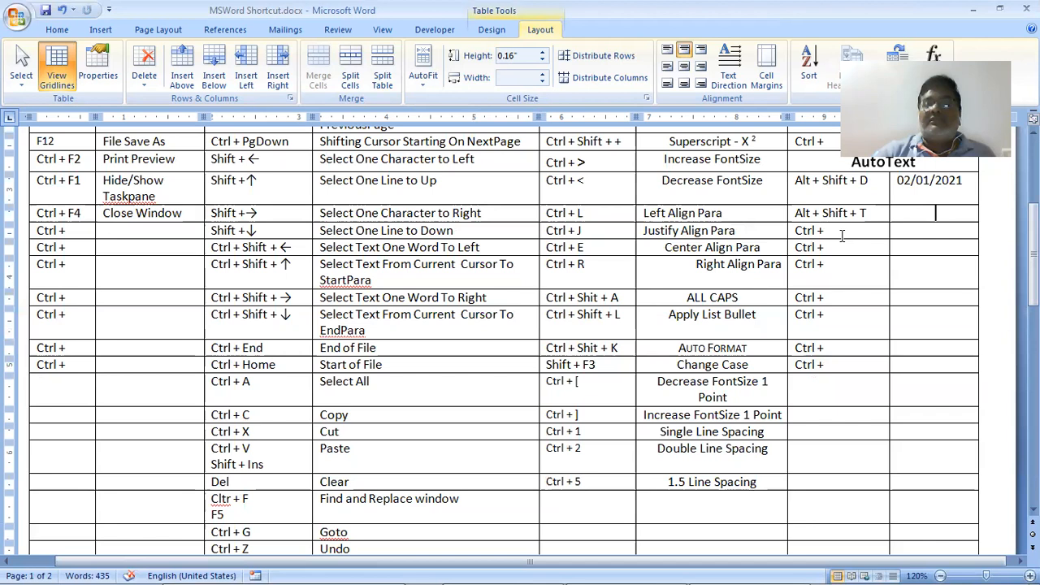
{"action": "left_click_drag", "start_coordinate": [843, 236], "coordinate": [908, 529]}
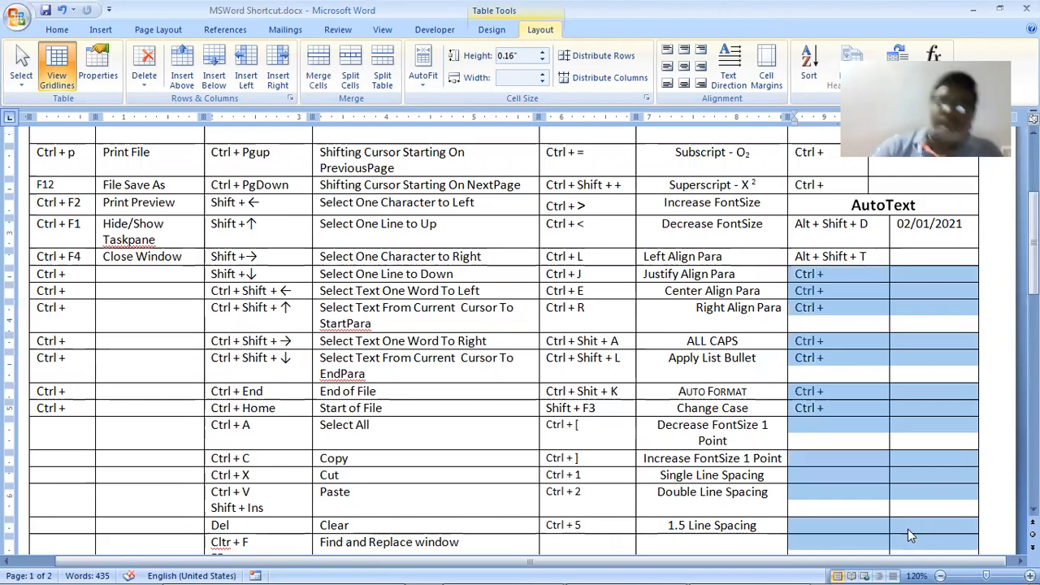
{"action": "key", "text": "Delete"}
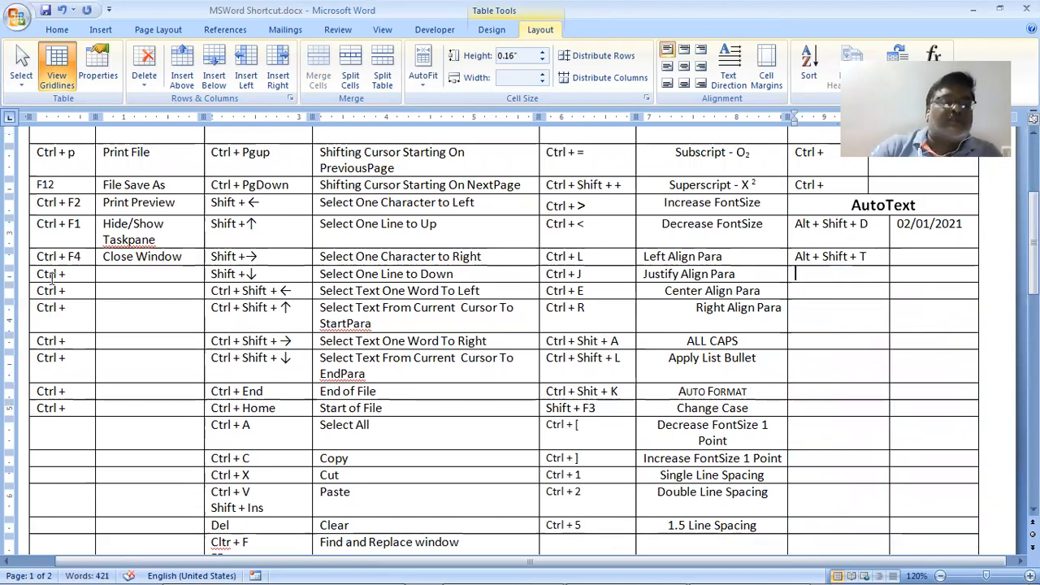
{"action": "left_click_drag", "start_coordinate": [50, 278], "coordinate": [75, 415]}
{"action": "key", "text": "Delete"}
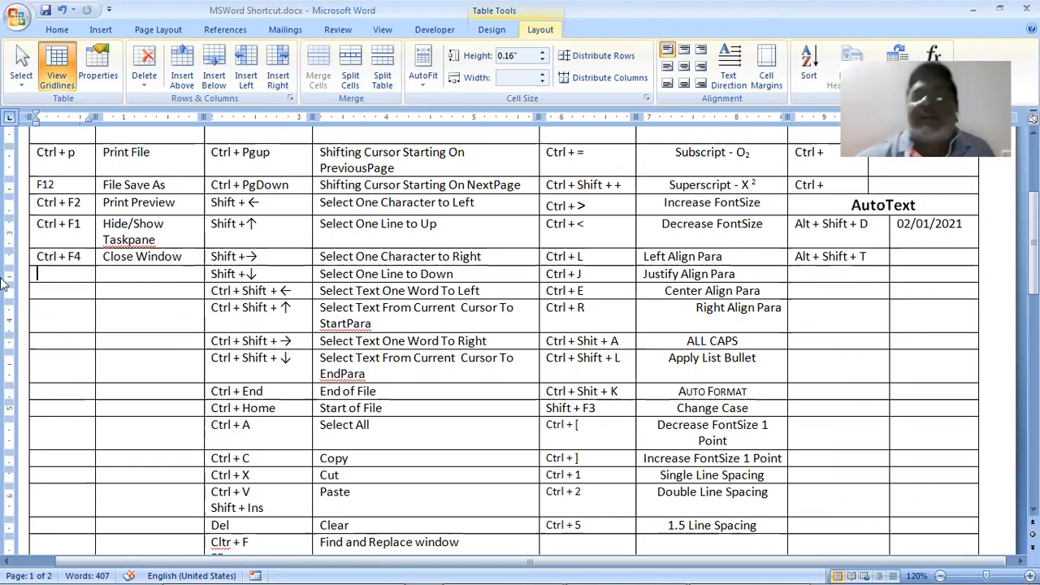
{"action": "mouse_move", "coordinate": [4, 567]}
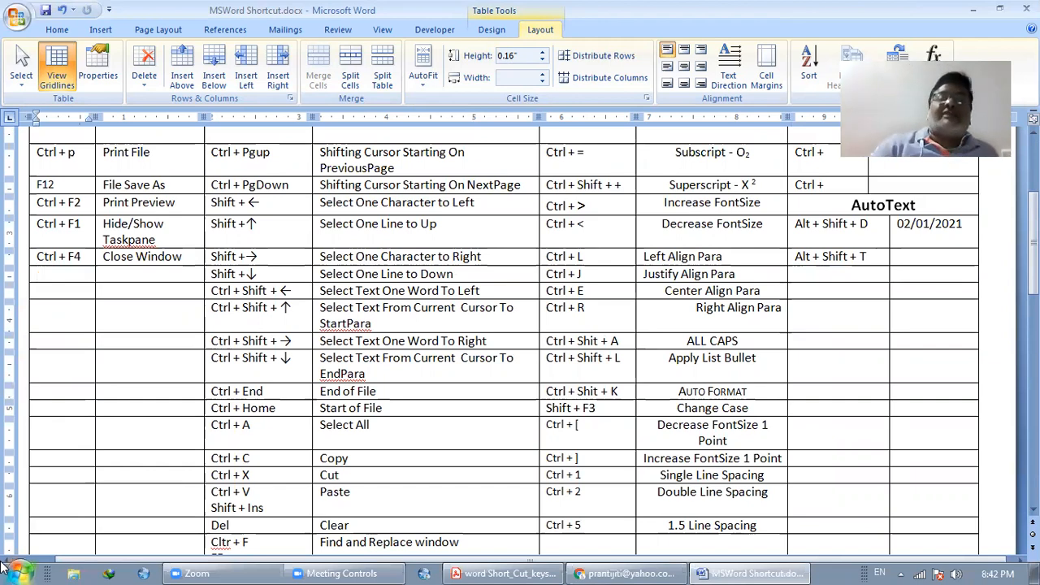
Cut the two blank rows below the Ctrl + BackSpace row from the shortcut table
{"action": "scroll", "coordinate": [61, 541], "scroll_direction": "up", "scroll_amount": 4}
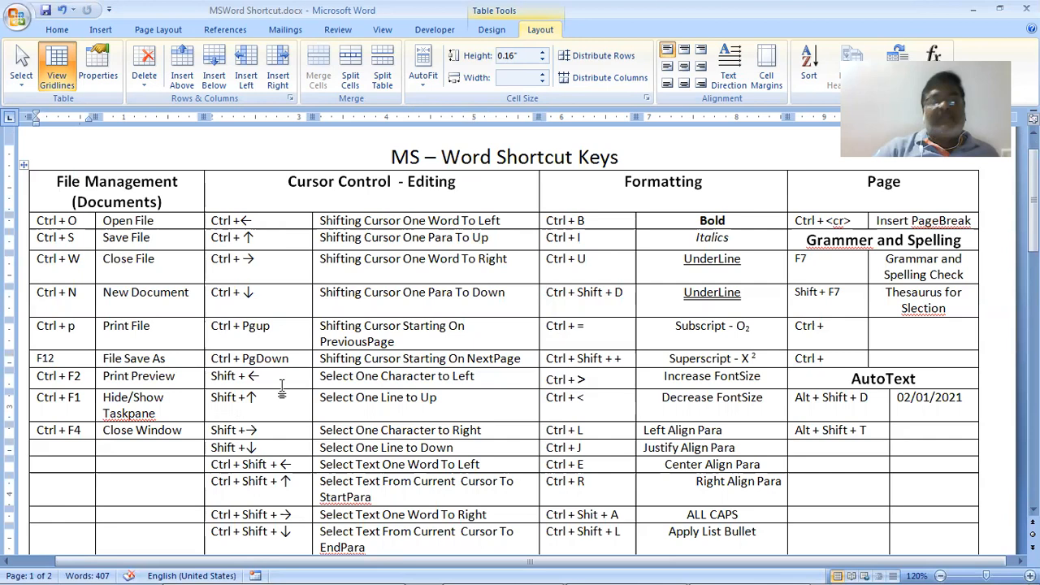
{"action": "scroll", "coordinate": [283, 385], "scroll_direction": "down", "scroll_amount": 5}
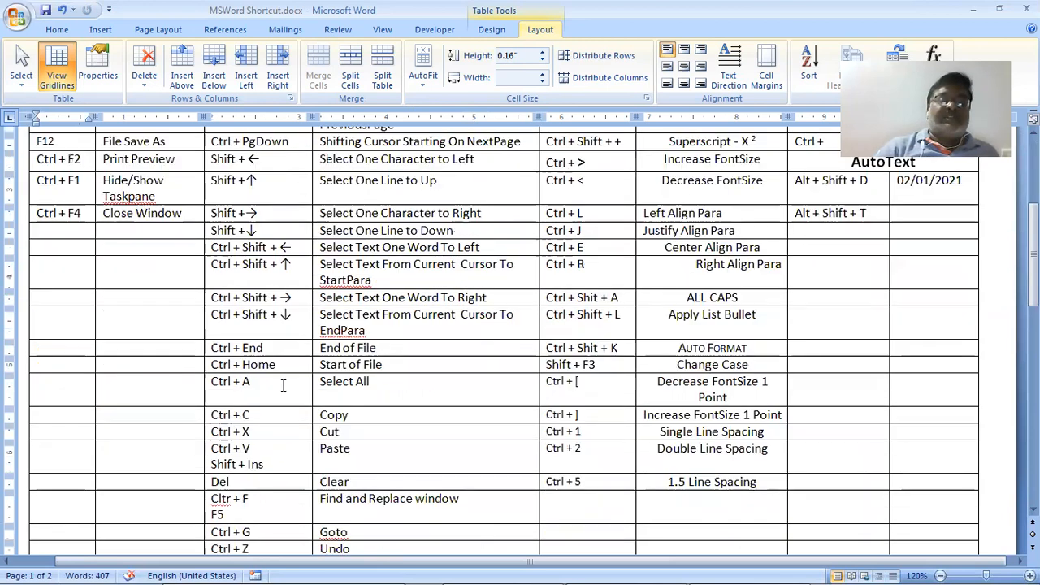
{"action": "scroll", "coordinate": [283, 386], "scroll_direction": "down", "scroll_amount": 2}
{"action": "scroll", "coordinate": [283, 385], "scroll_direction": "down", "scroll_amount": 4}
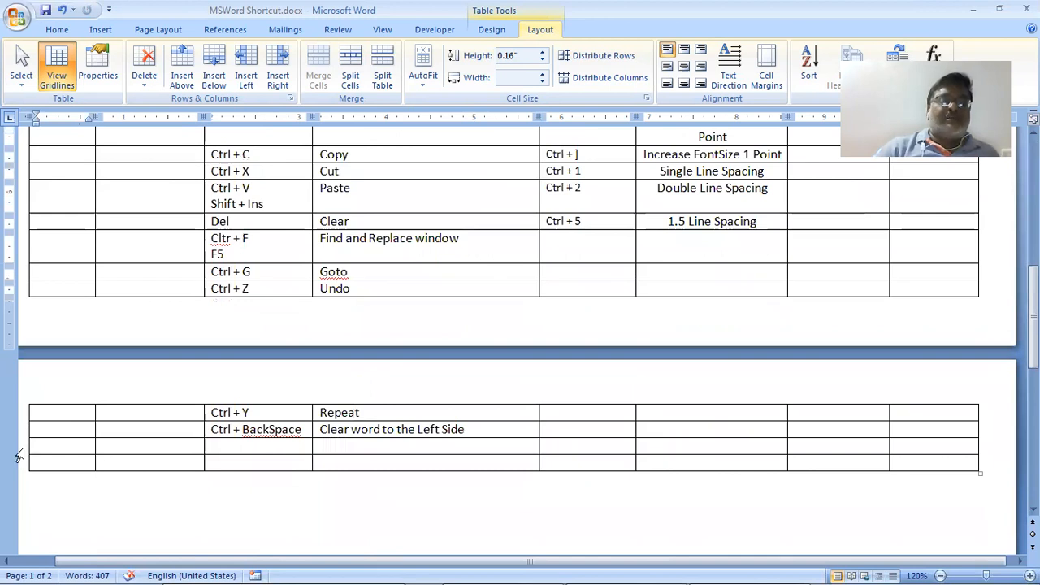
{"action": "left_click_drag", "start_coordinate": [19, 455], "coordinate": [74, 467]}
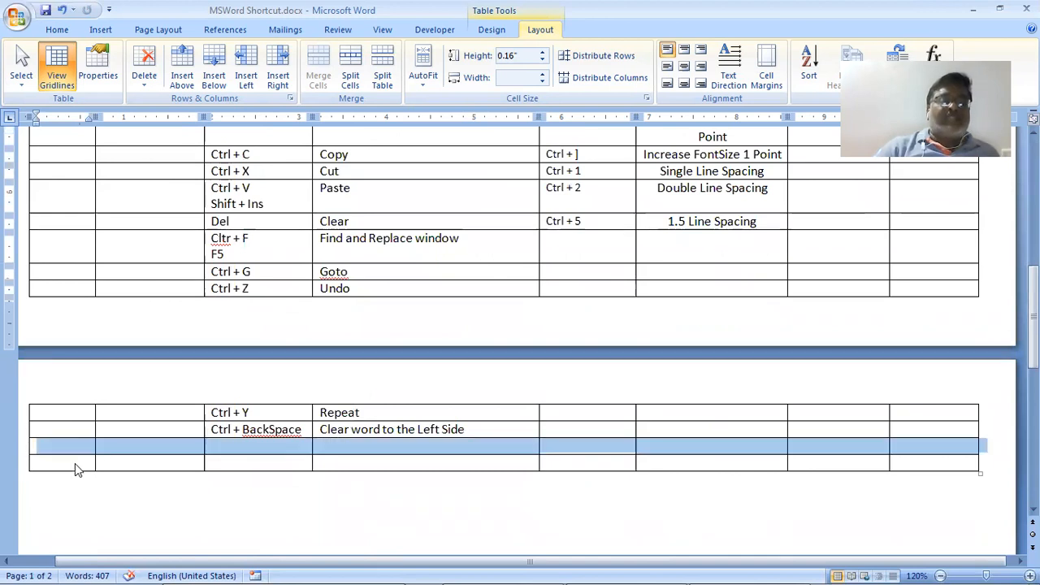
{"action": "right_click", "coordinate": [76, 468]}
{"action": "left_click", "coordinate": [112, 234]}
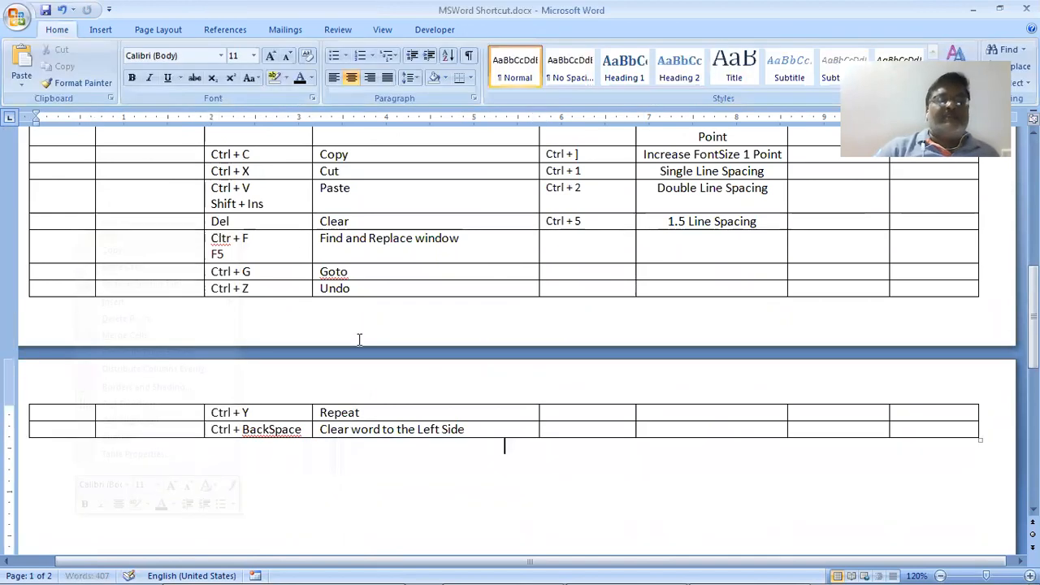
{"action": "scroll", "coordinate": [533, 442], "scroll_direction": "up", "scroll_amount": 12}
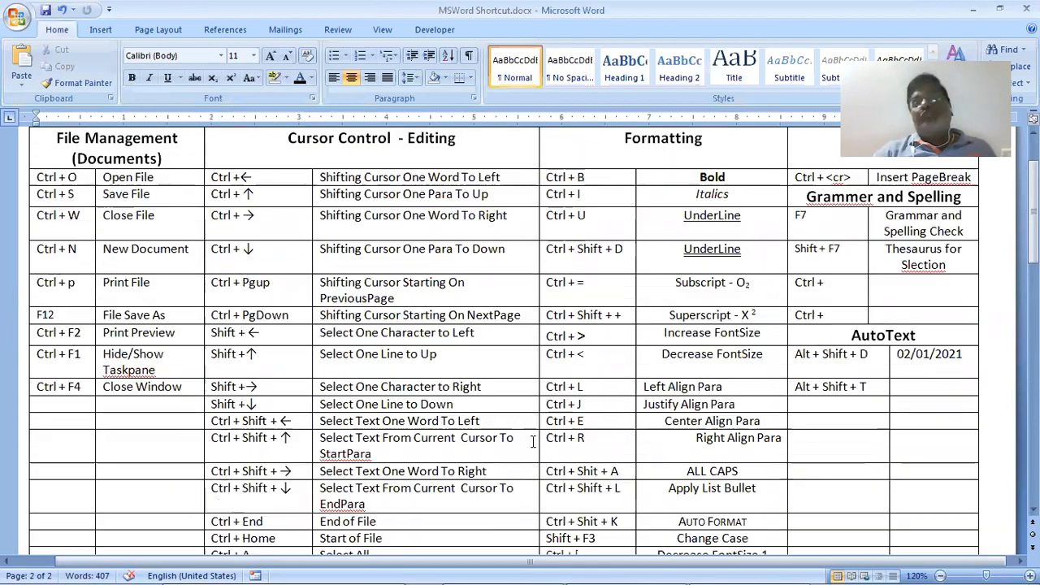
{"action": "scroll", "coordinate": [534, 441], "scroll_direction": "up", "scroll_amount": 2}
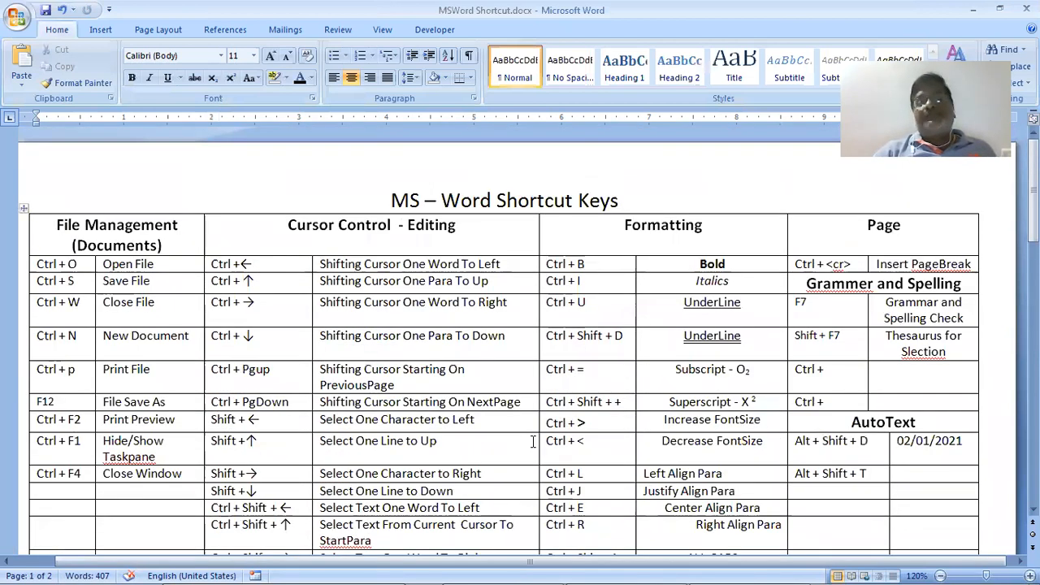